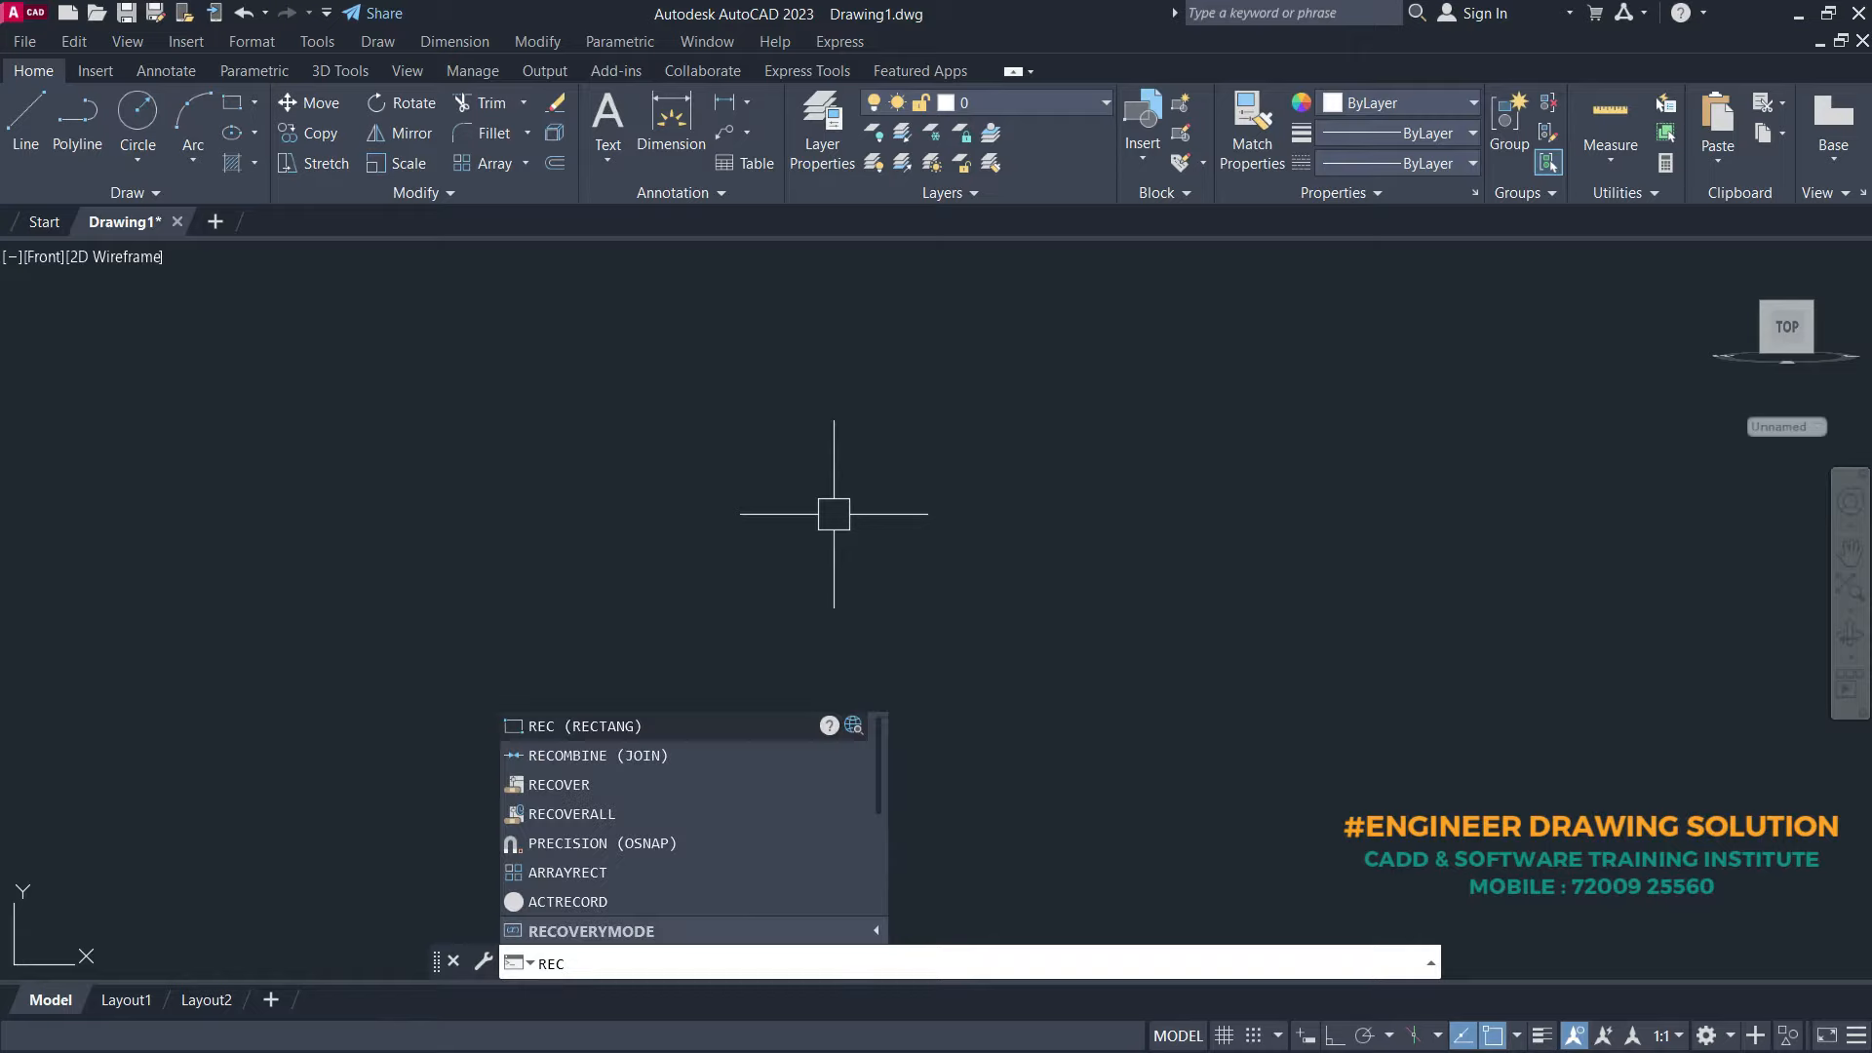
- Draw a rectangle with a length of 150 and a width of 44 using the Dimensions option
key(Return)
click(611, 373)
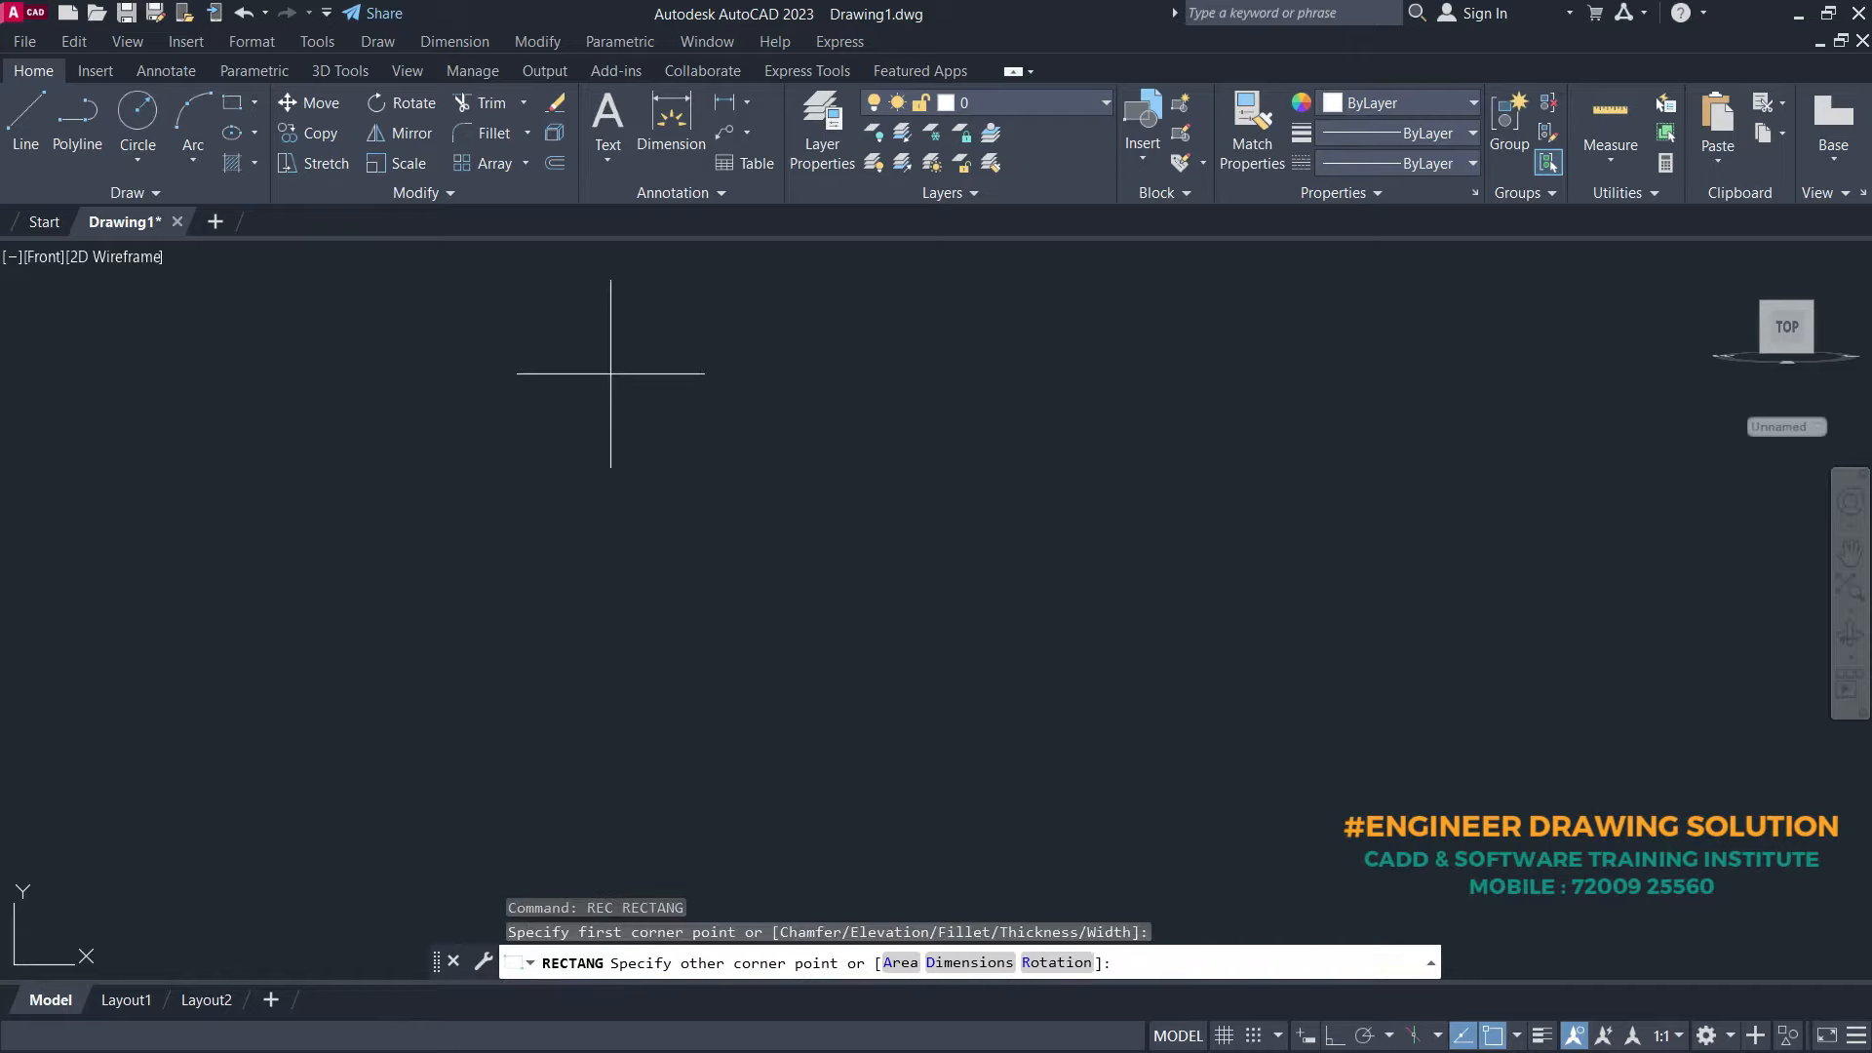
click(989, 966)
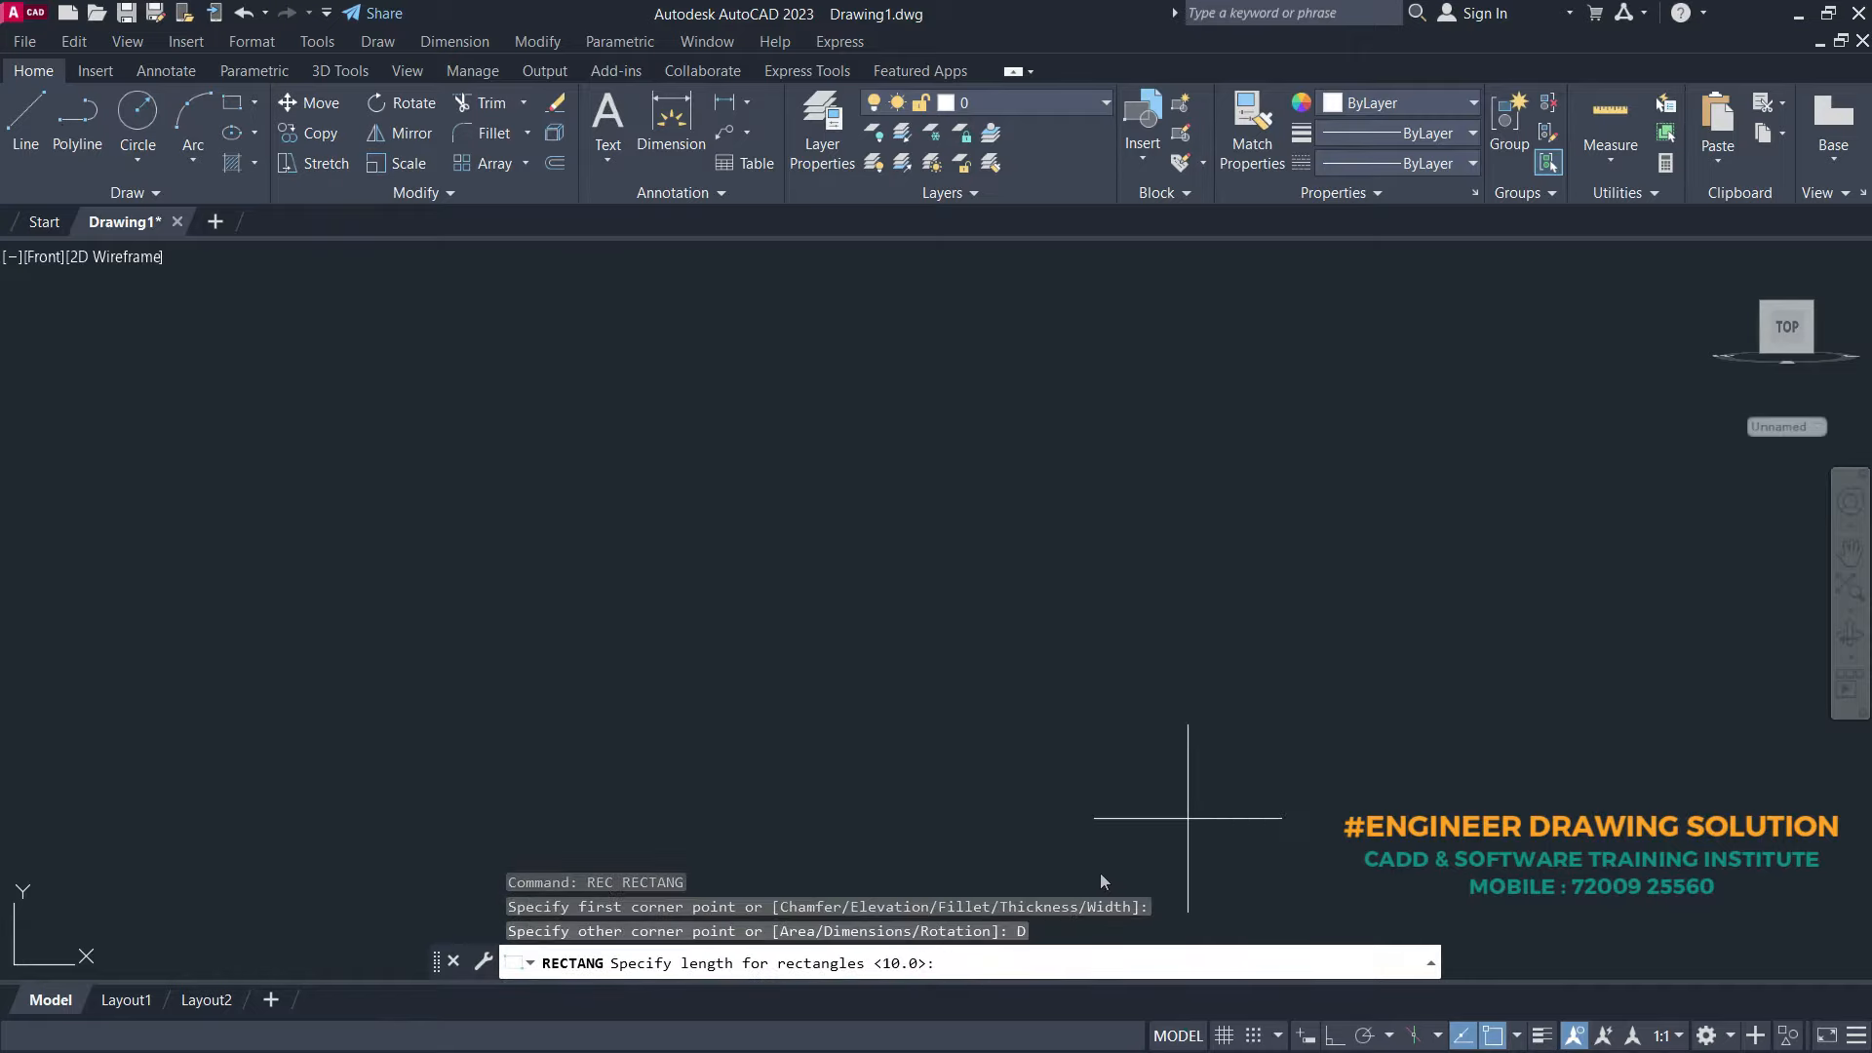
text(150)
key(Return)
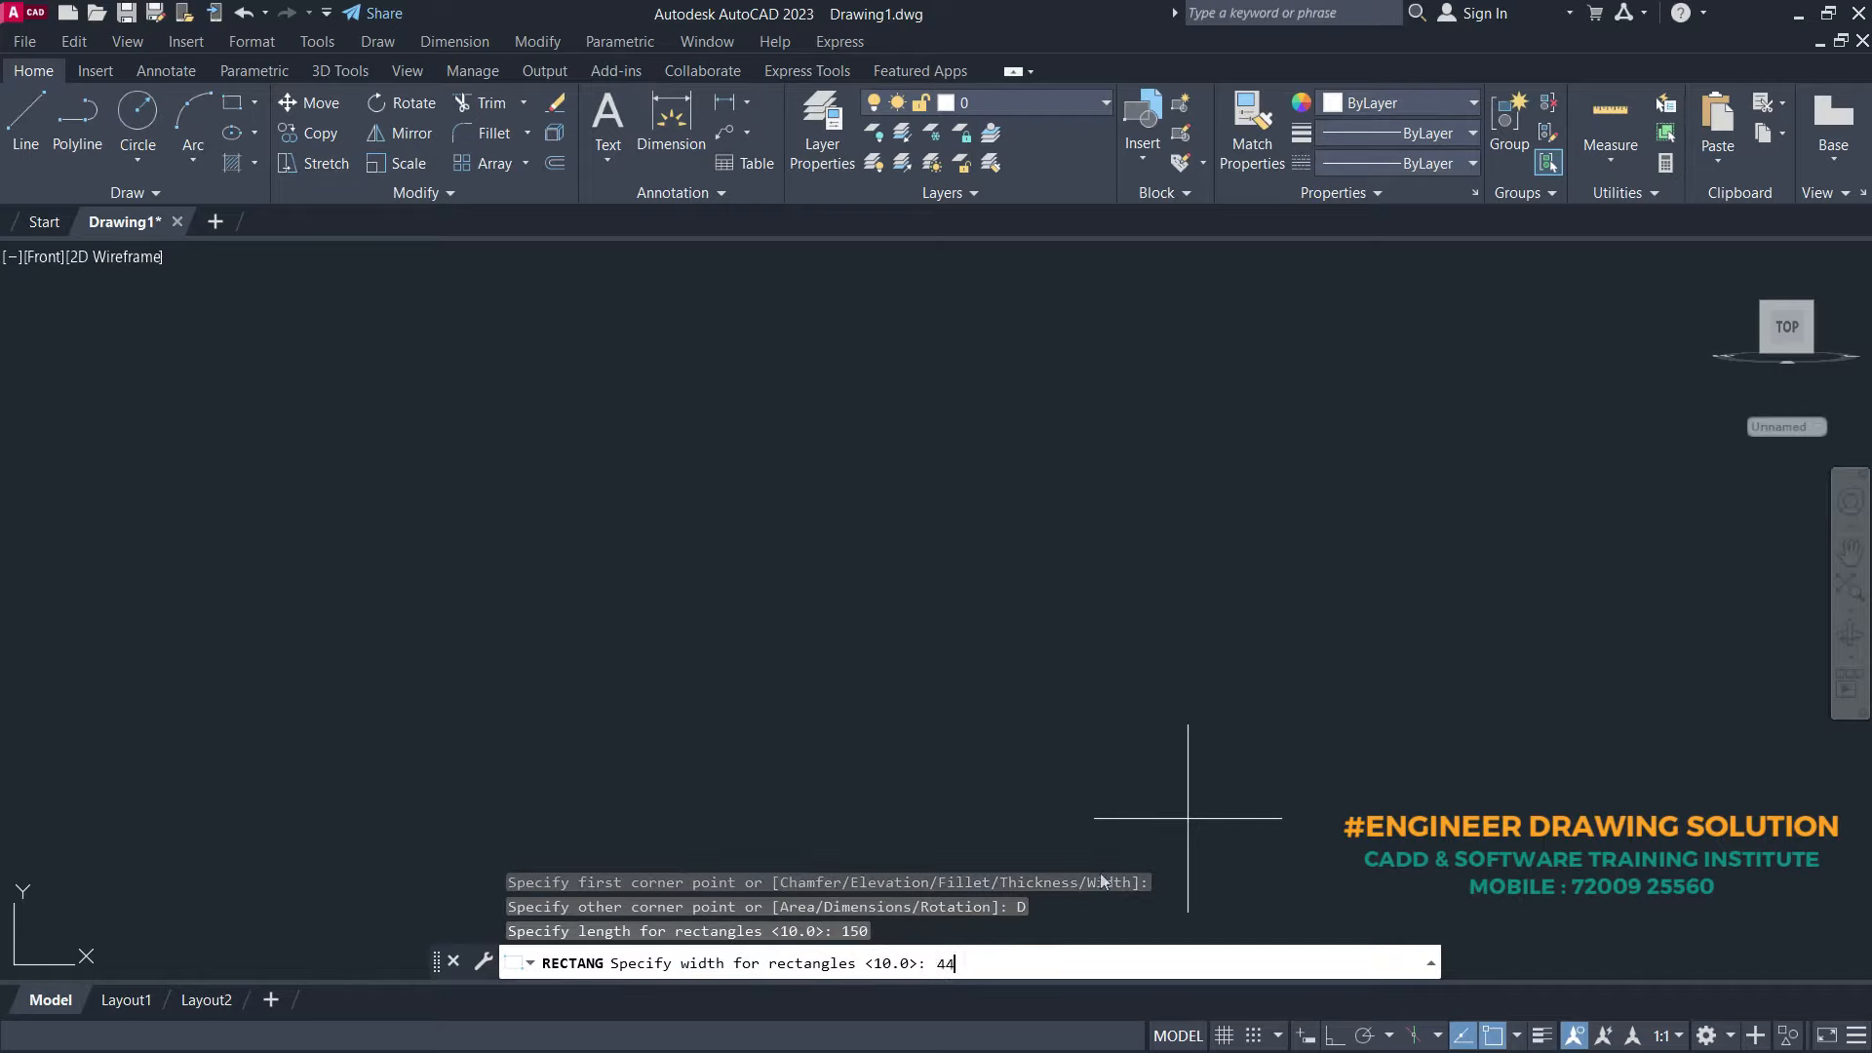
text(44)
key(Return)
click(1045, 524)
- Draw a horizontal line between the midpoints of the rectangle's two short sides
scroll(659, 334, up, 3)
scroll(786, 448, down, 2)
middle_drag(828, 504, 734, 472)
text(l)
key(Return)
click(563, 521)
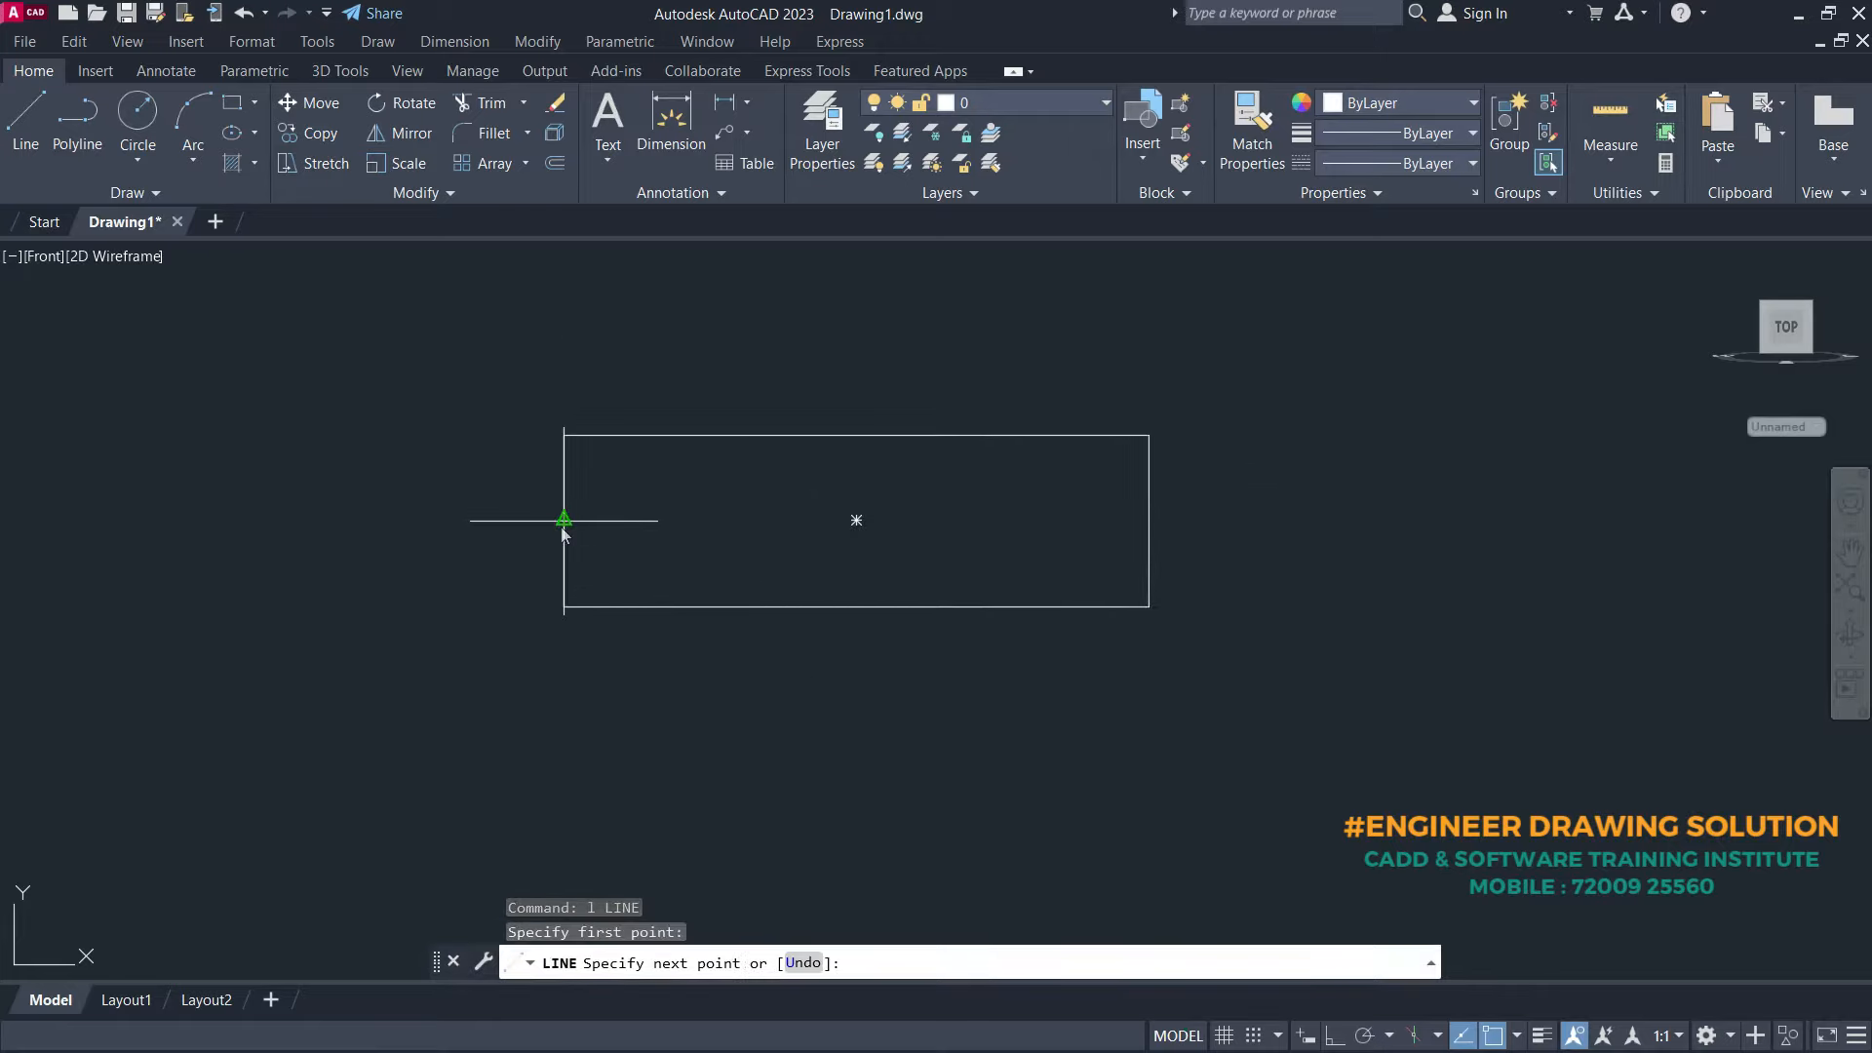
click(1149, 521)
key(Return)
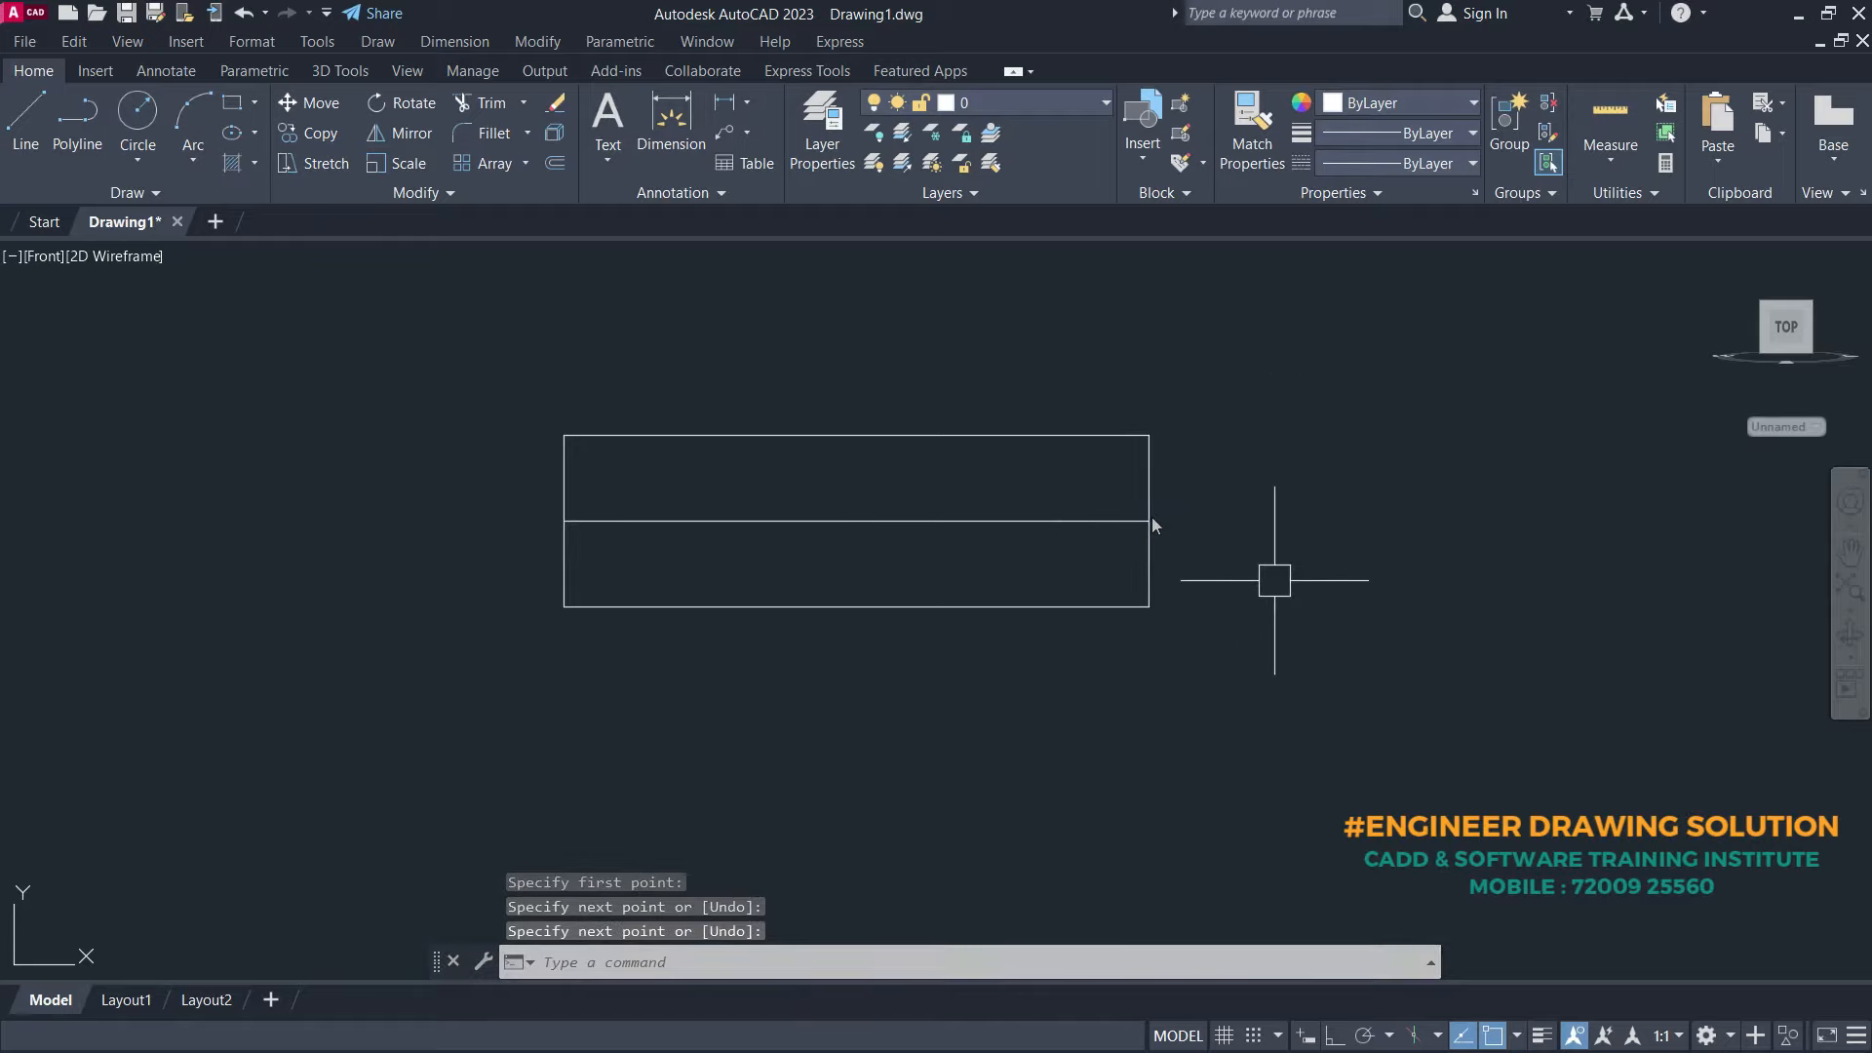
- Explode the rectangle into separate lines
middle_drag(1254, 589, 1300, 606)
text(x)
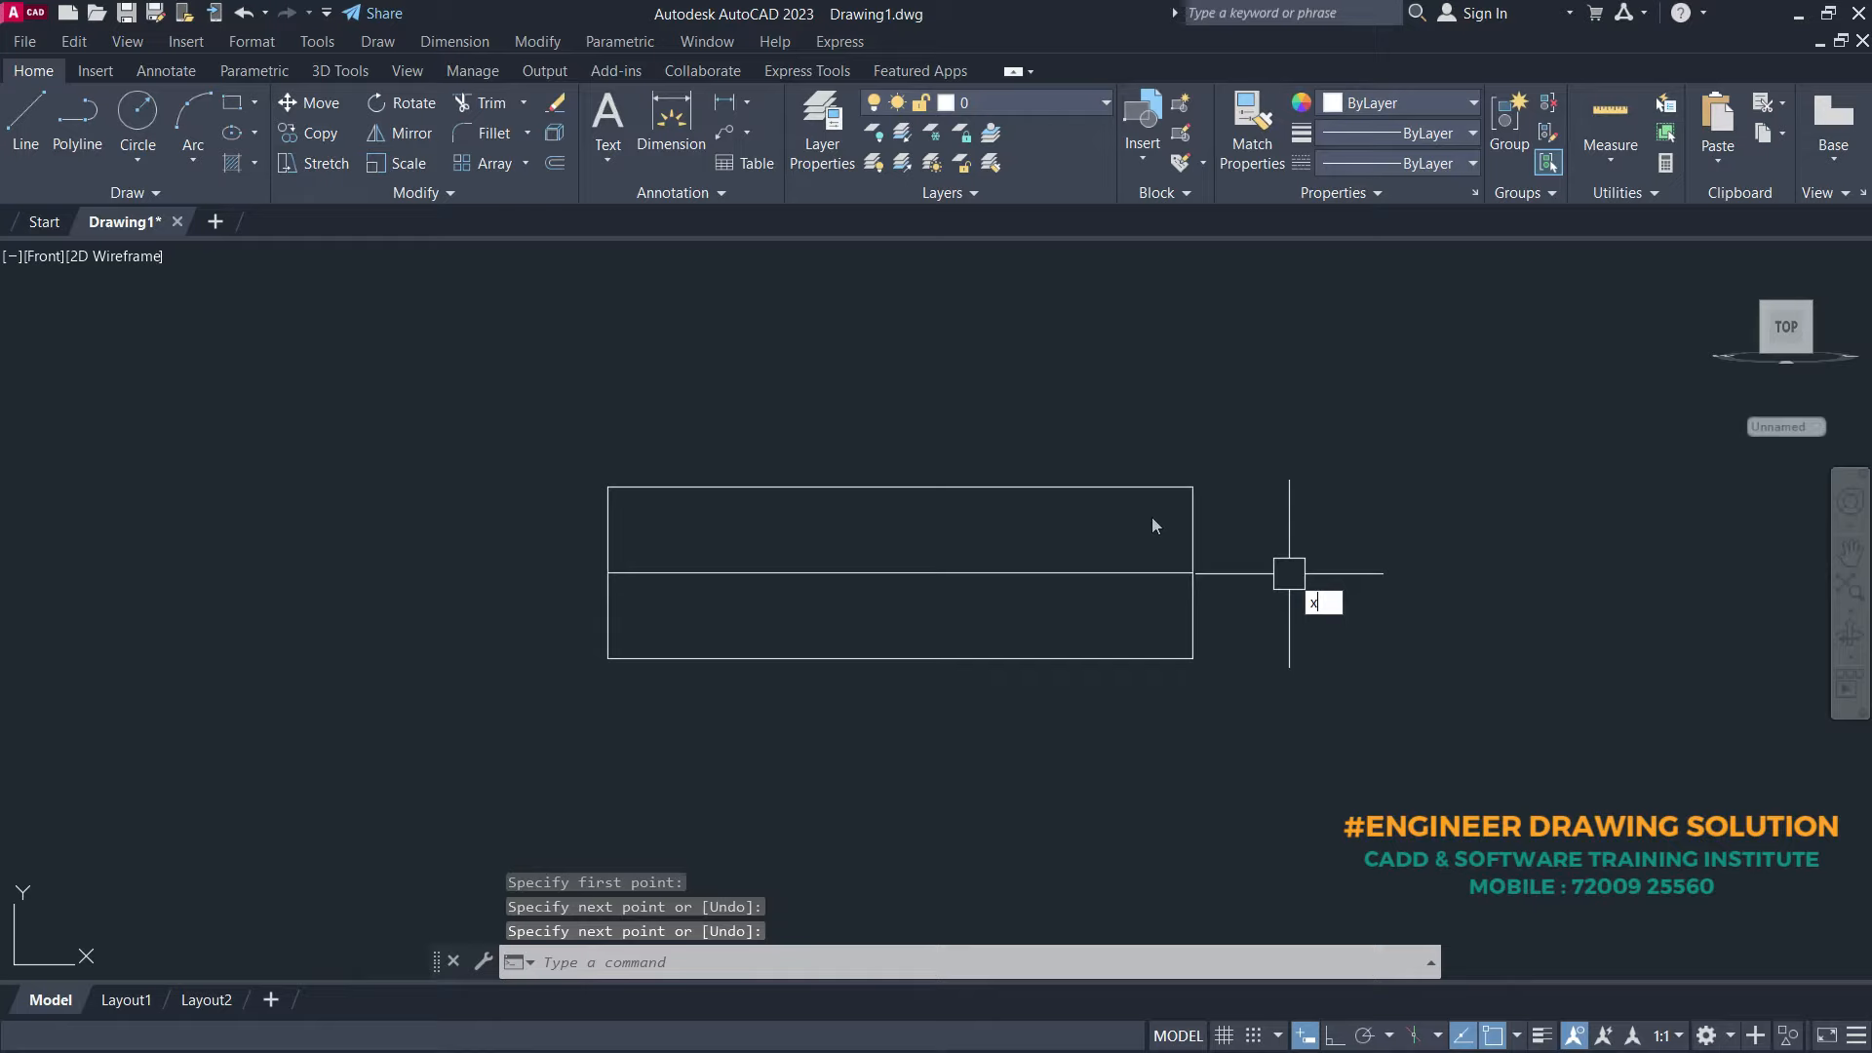
key(Return)
click(1035, 486)
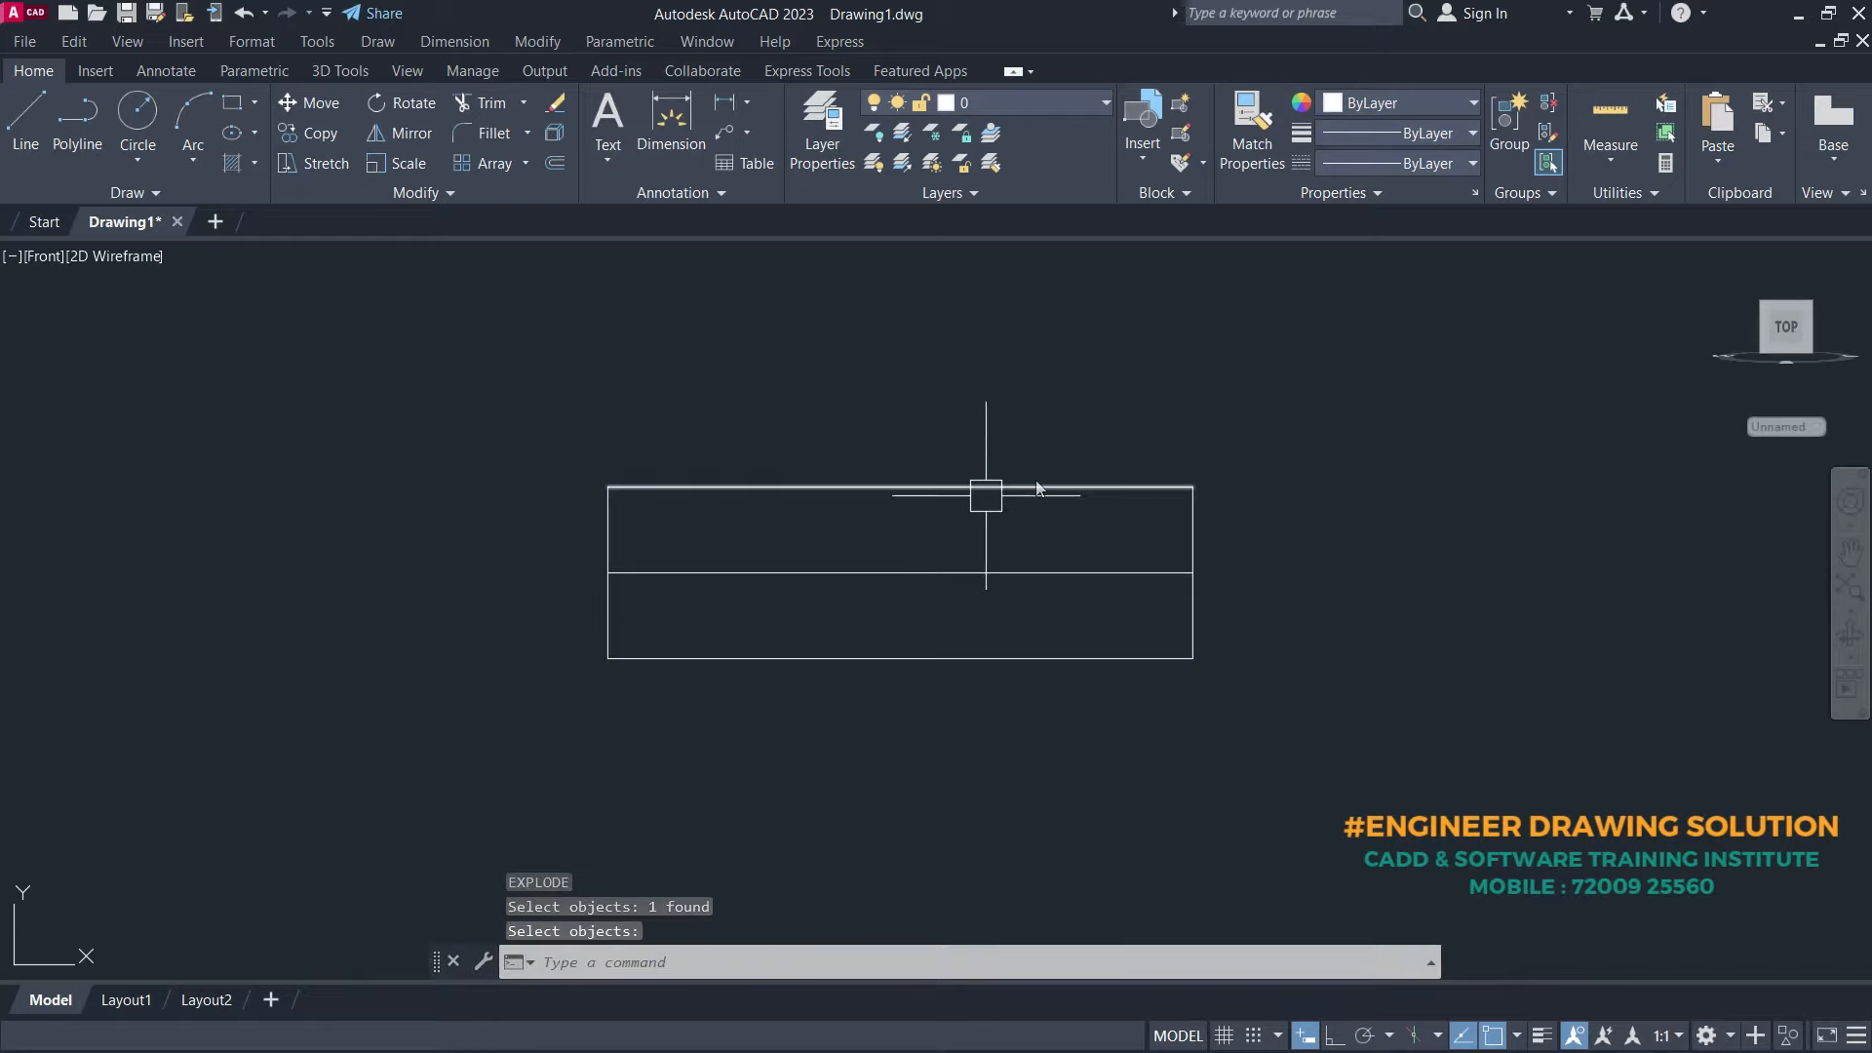
key(Return)
- Offset the horizontal centre line by 12.5 both above and below
text(O)
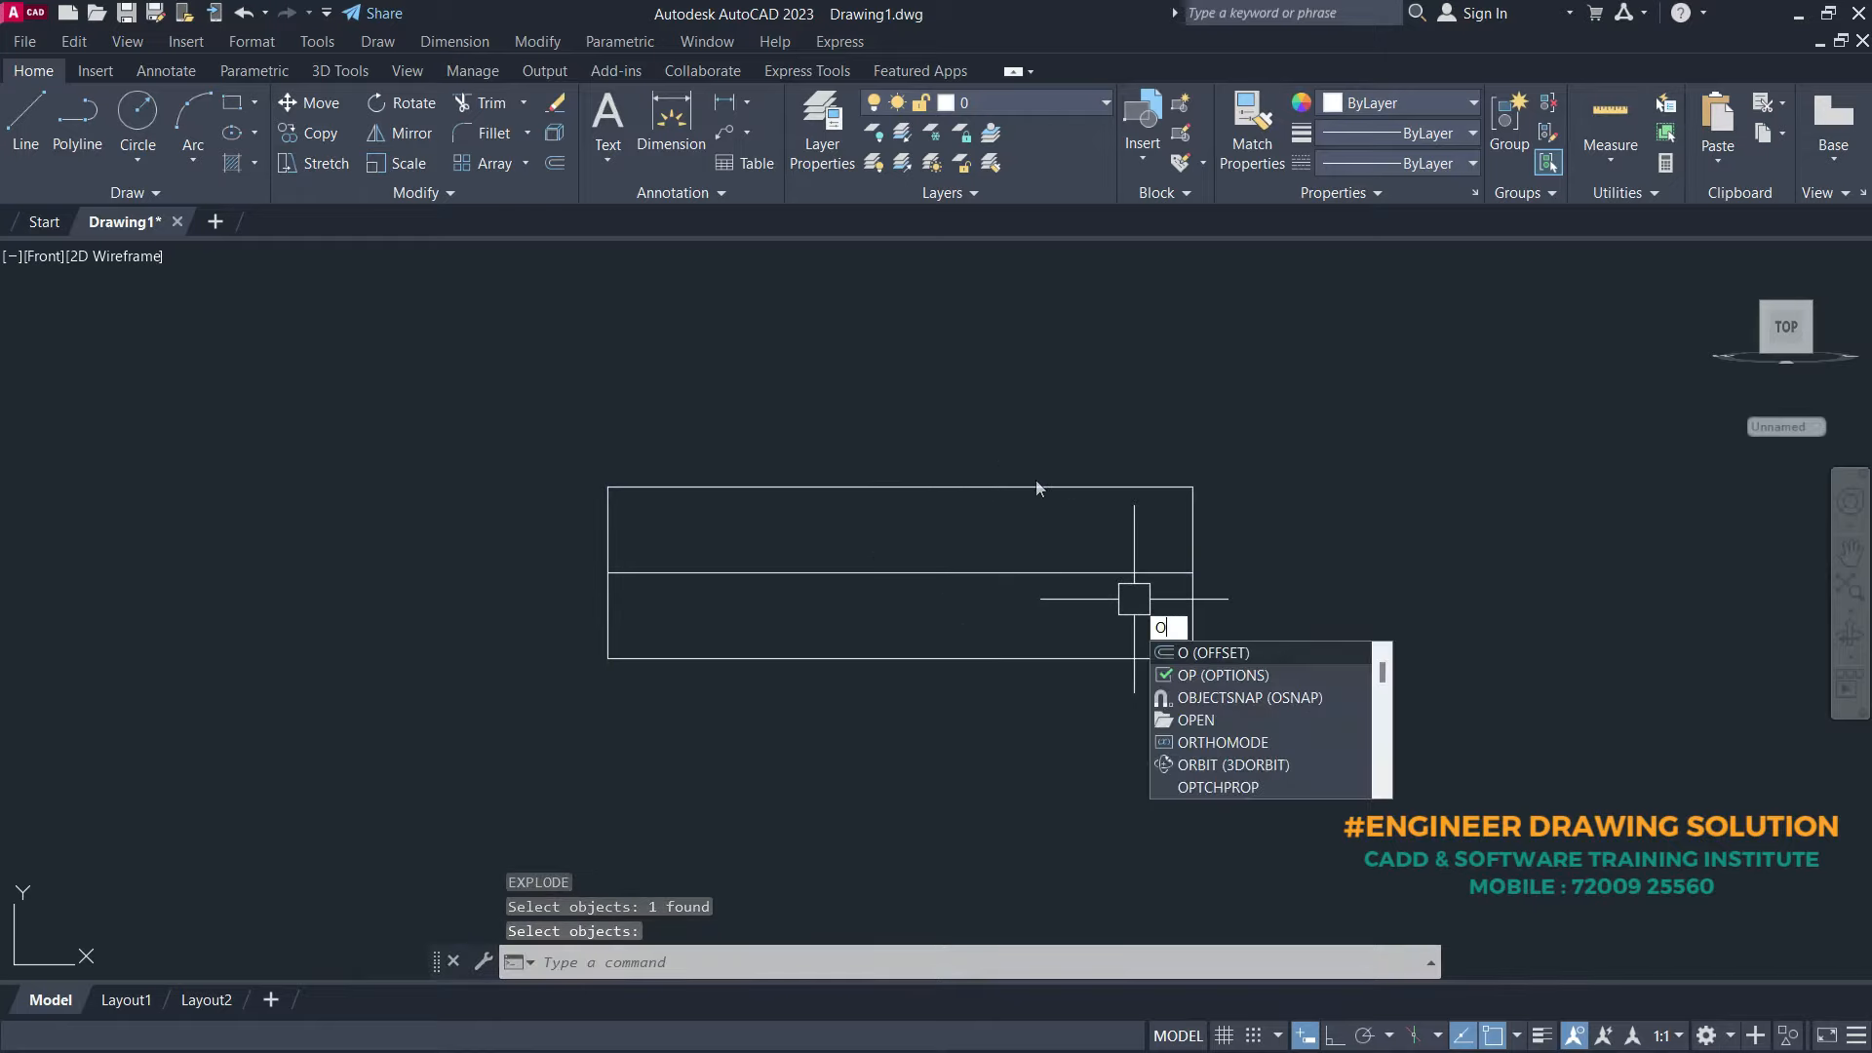
key(Return)
text(12.5)
key(Return)
click(1037, 572)
click(975, 517)
click(938, 573)
click(903, 615)
key(Return)
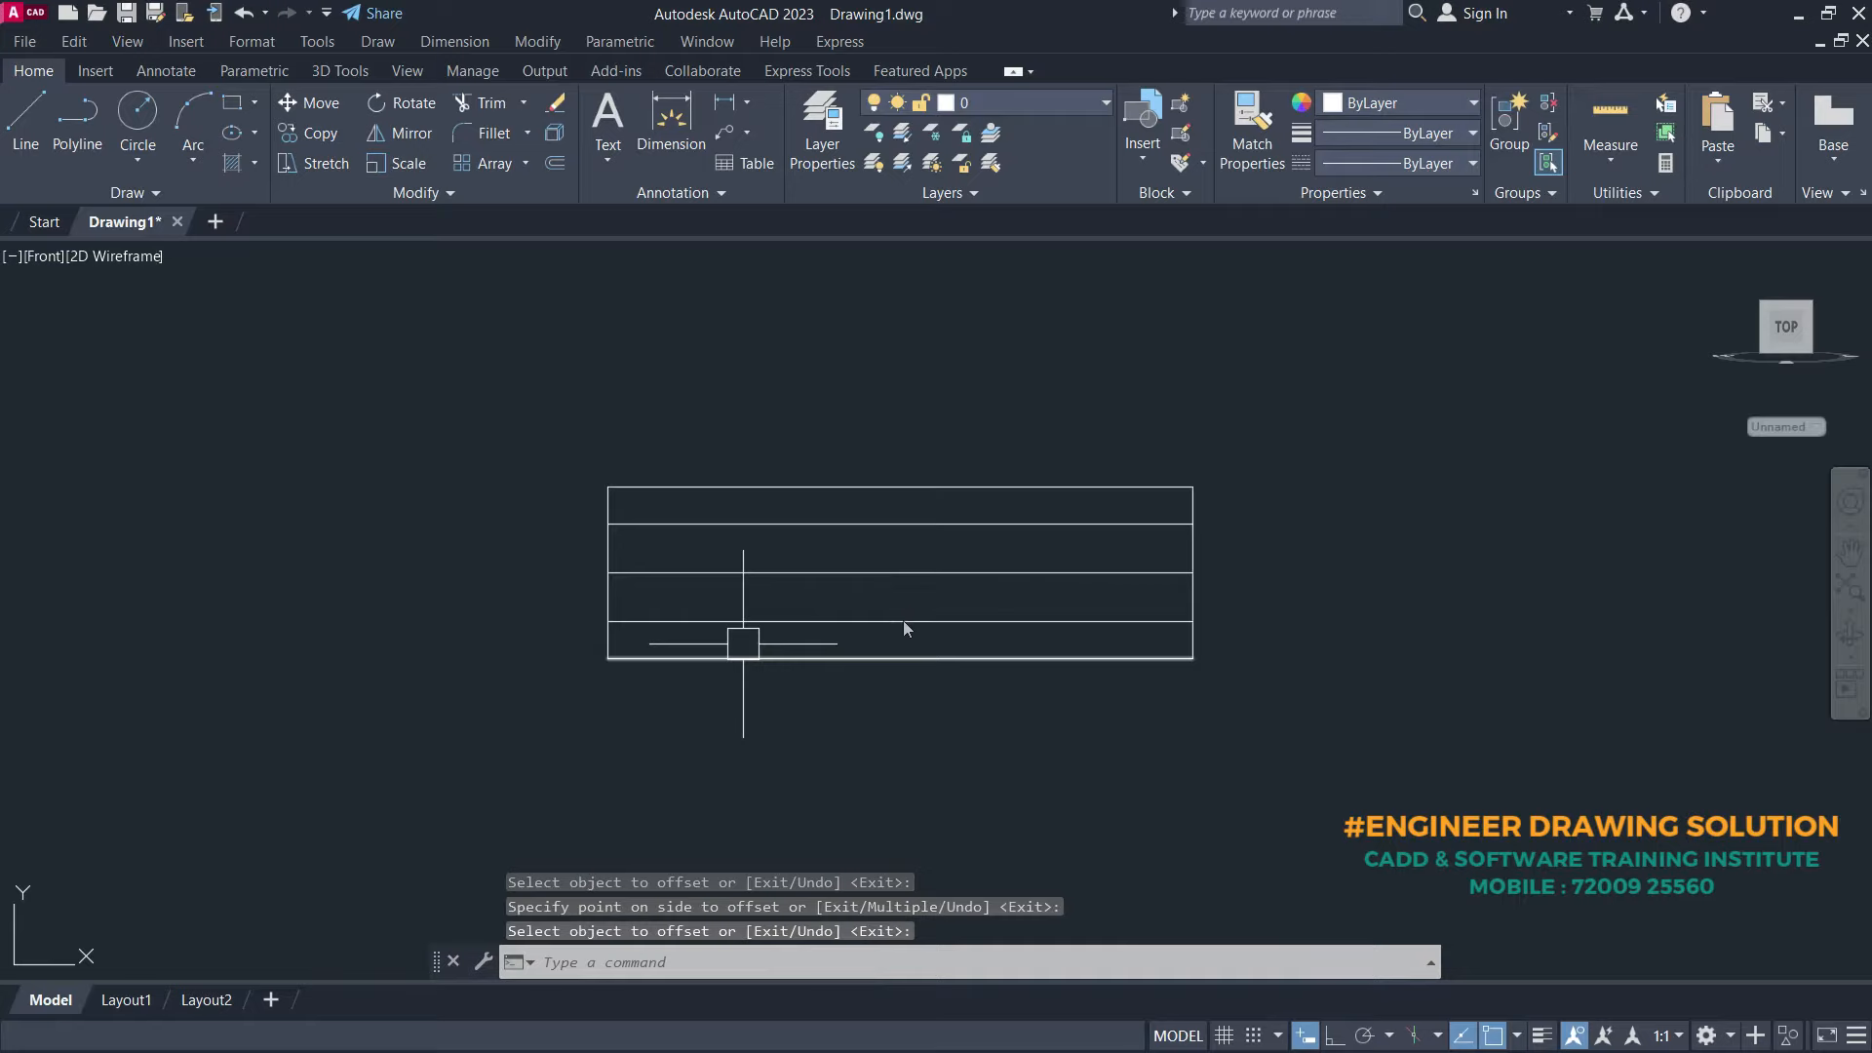
- Offset the rectangle's left edge 25 inward
text(O)
key(Return)
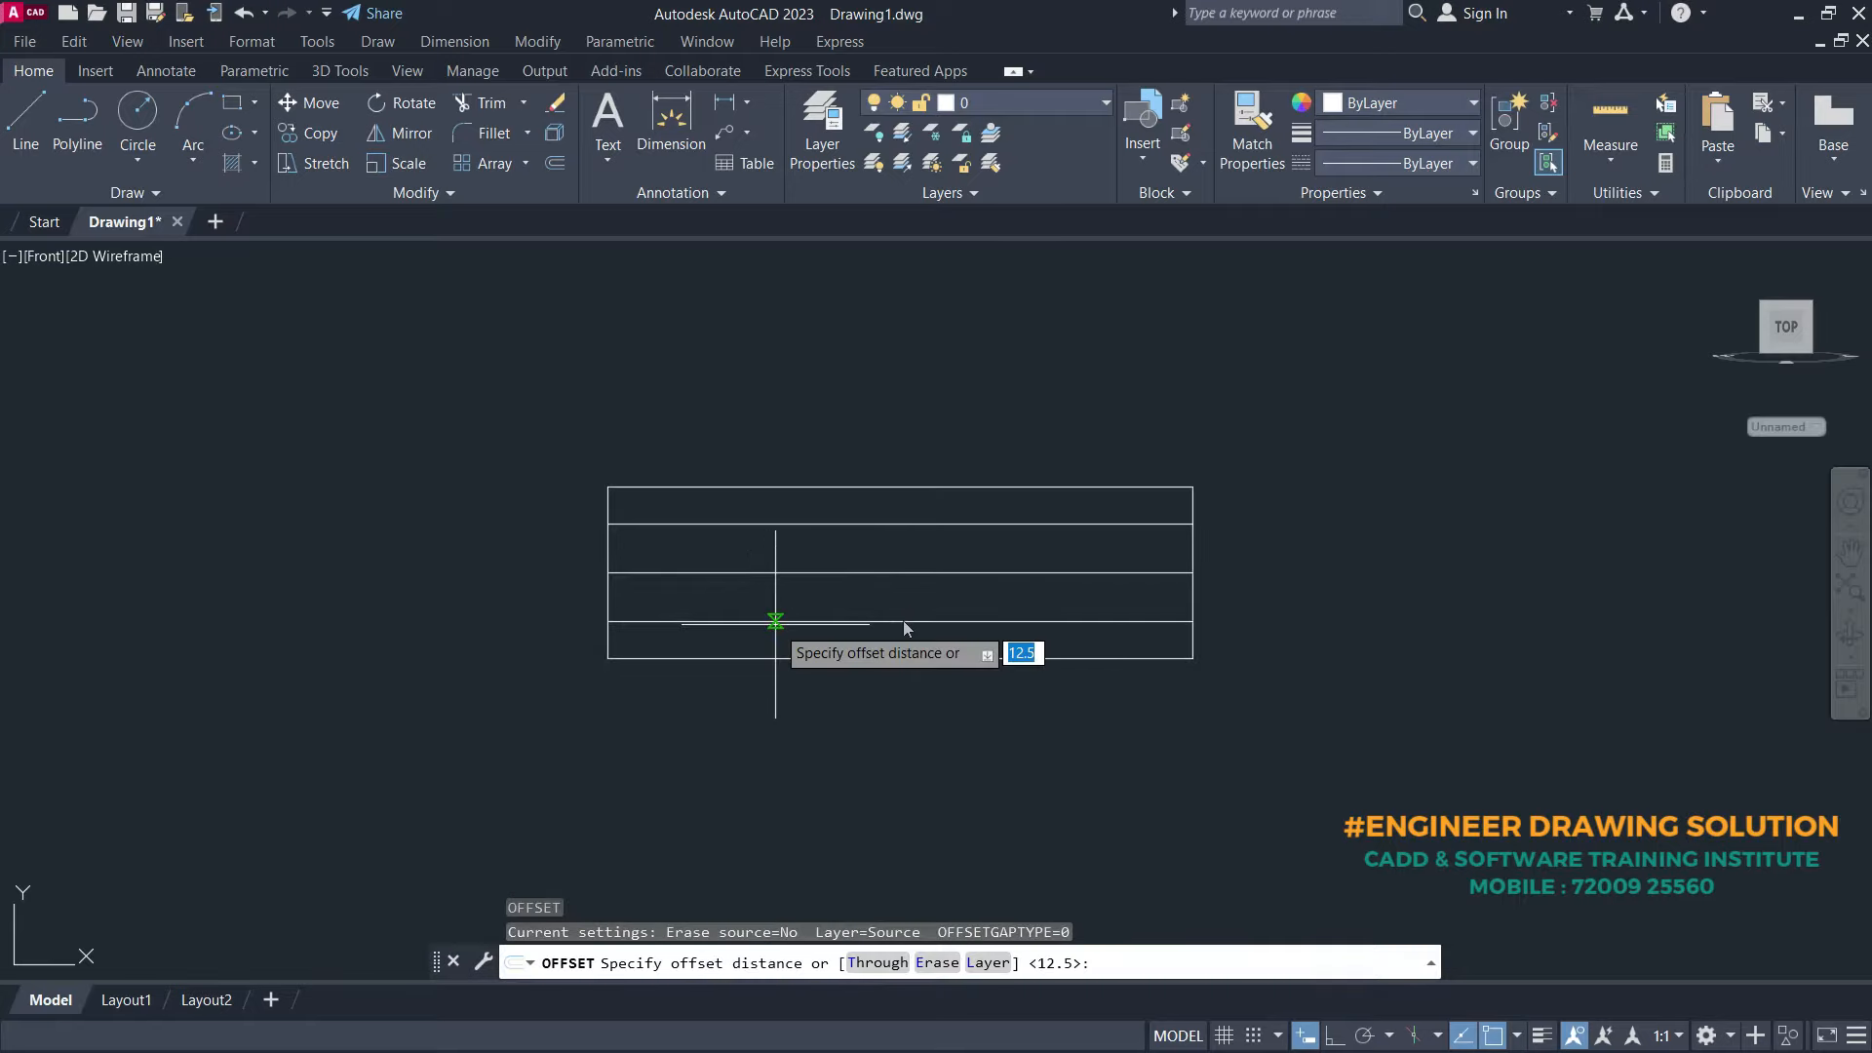
text(25)
key(Return)
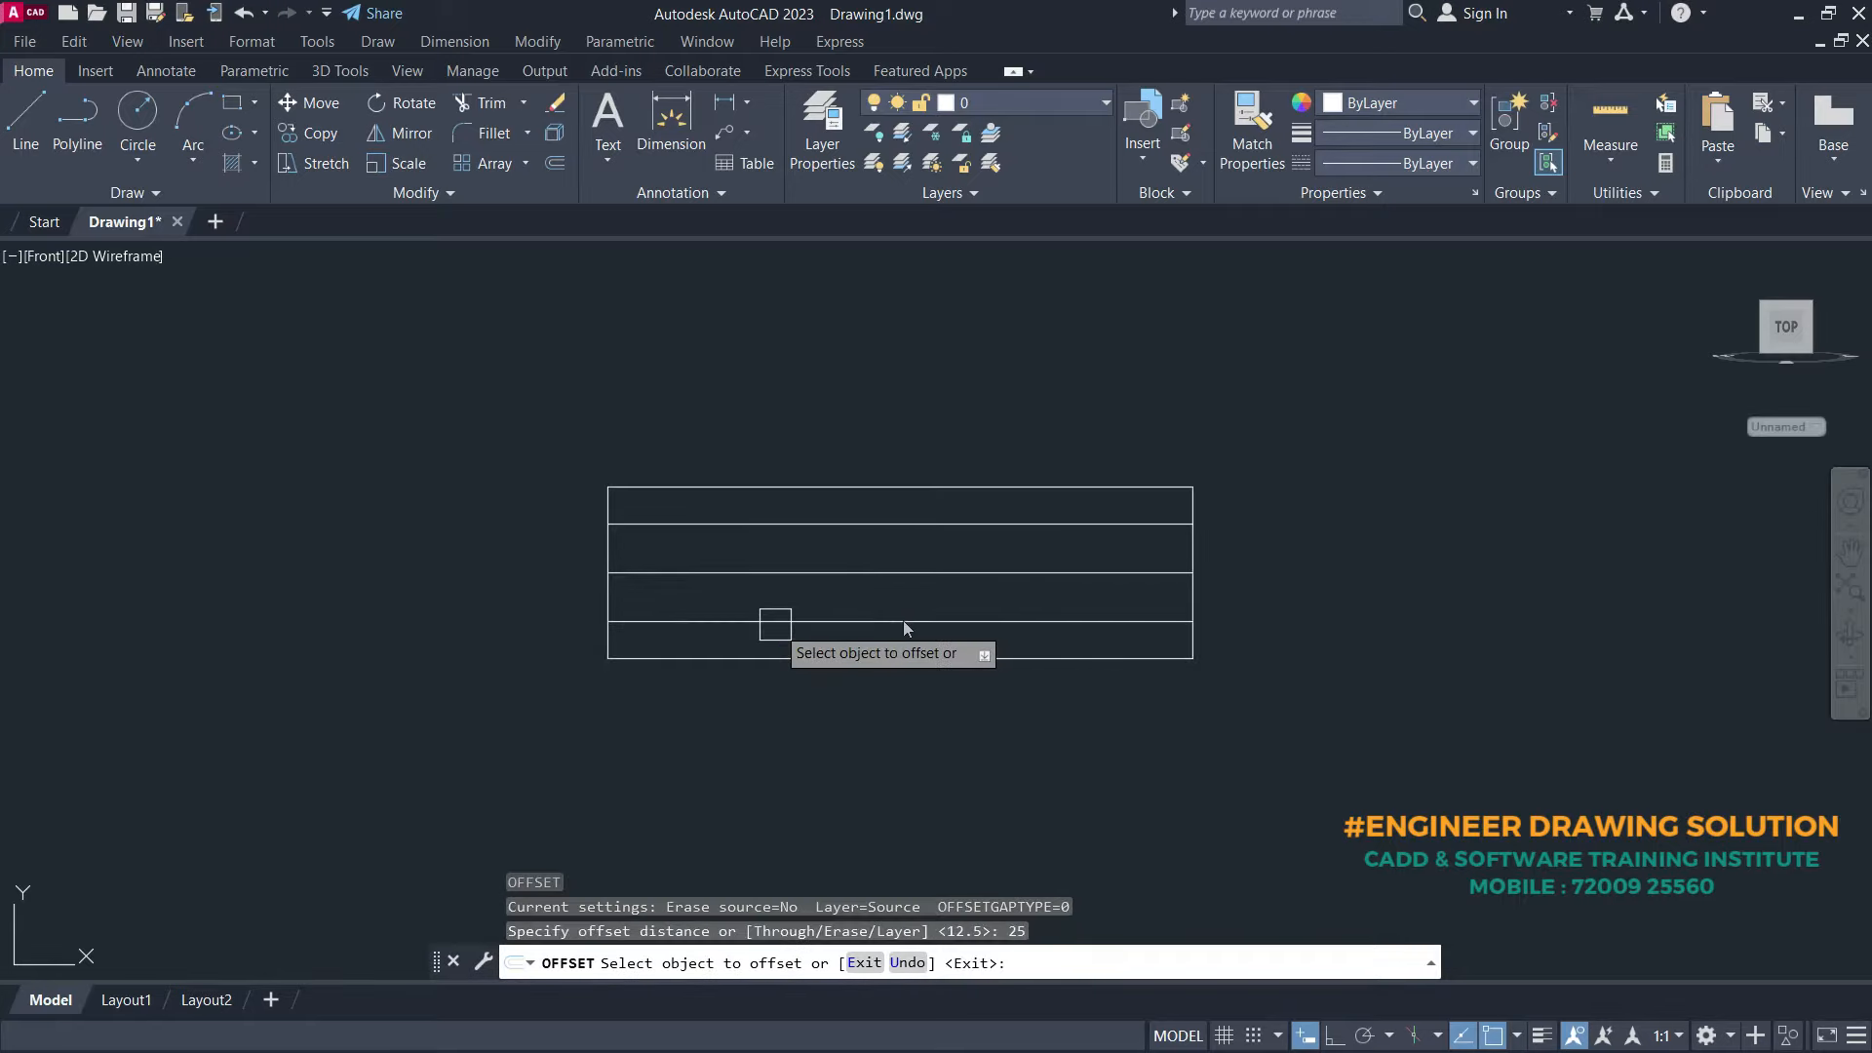
scroll(629, 597, up, 2)
click(597, 585)
click(710, 587)
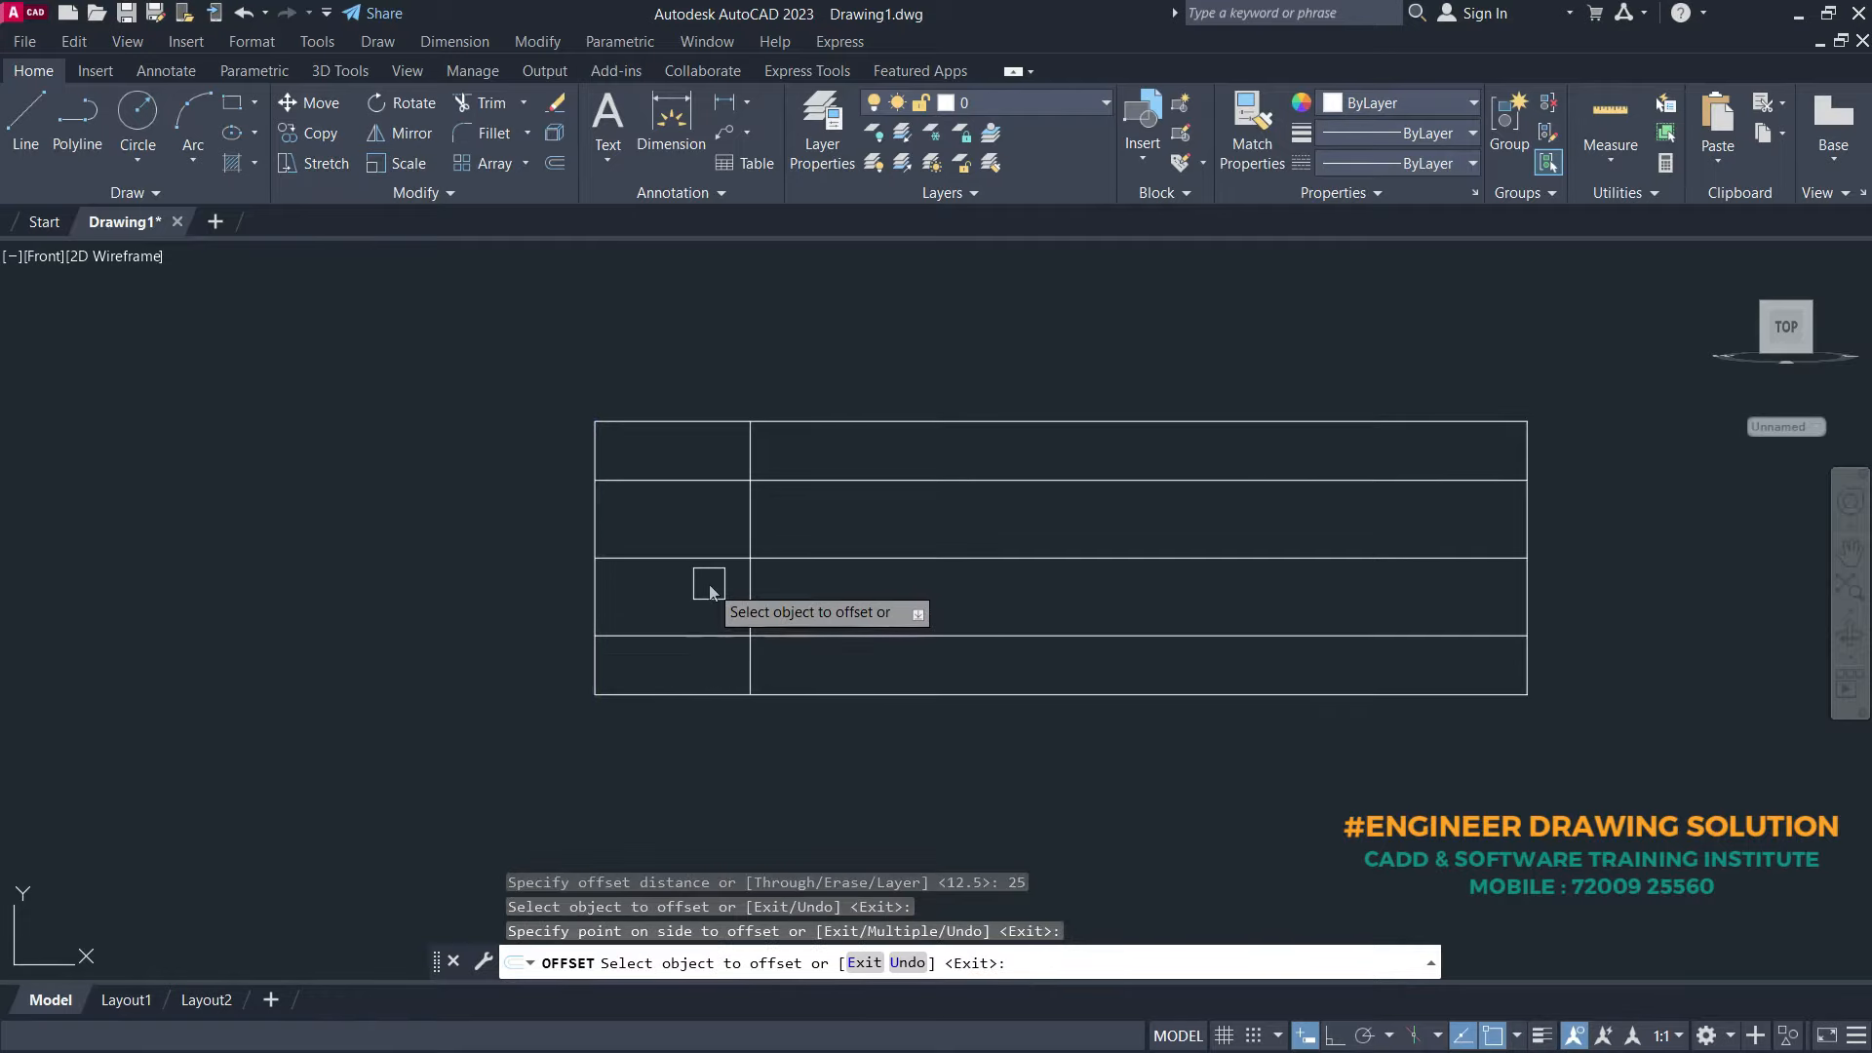
key(Return)
- With Ortho on, draw a line 65 upward and 28 to the right in the empty space right of the rectangle
mouse_move(859, 558)
middle_down()
mouse_move(767, 557)
mouse_move(794, 585)
mouse_move(763, 564)
middle_up()
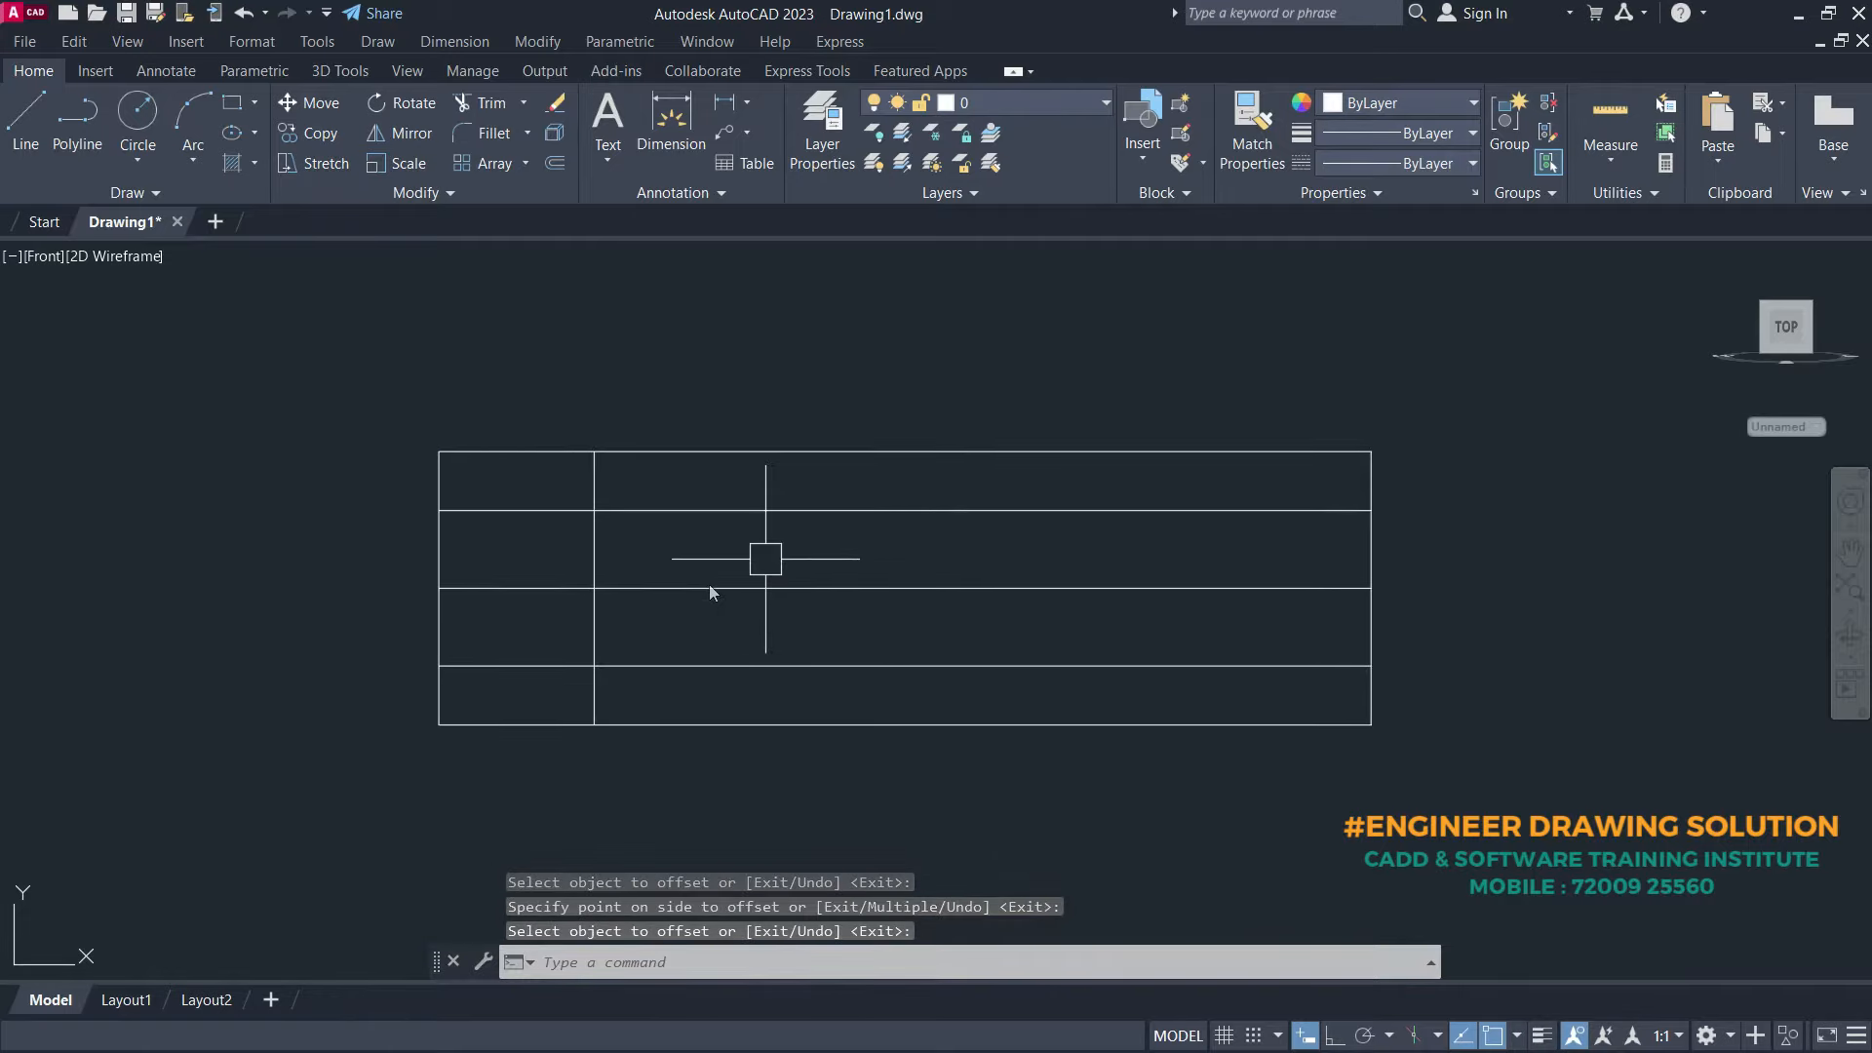
scroll(846, 568, down, 3)
scroll(556, 578, up, 2)
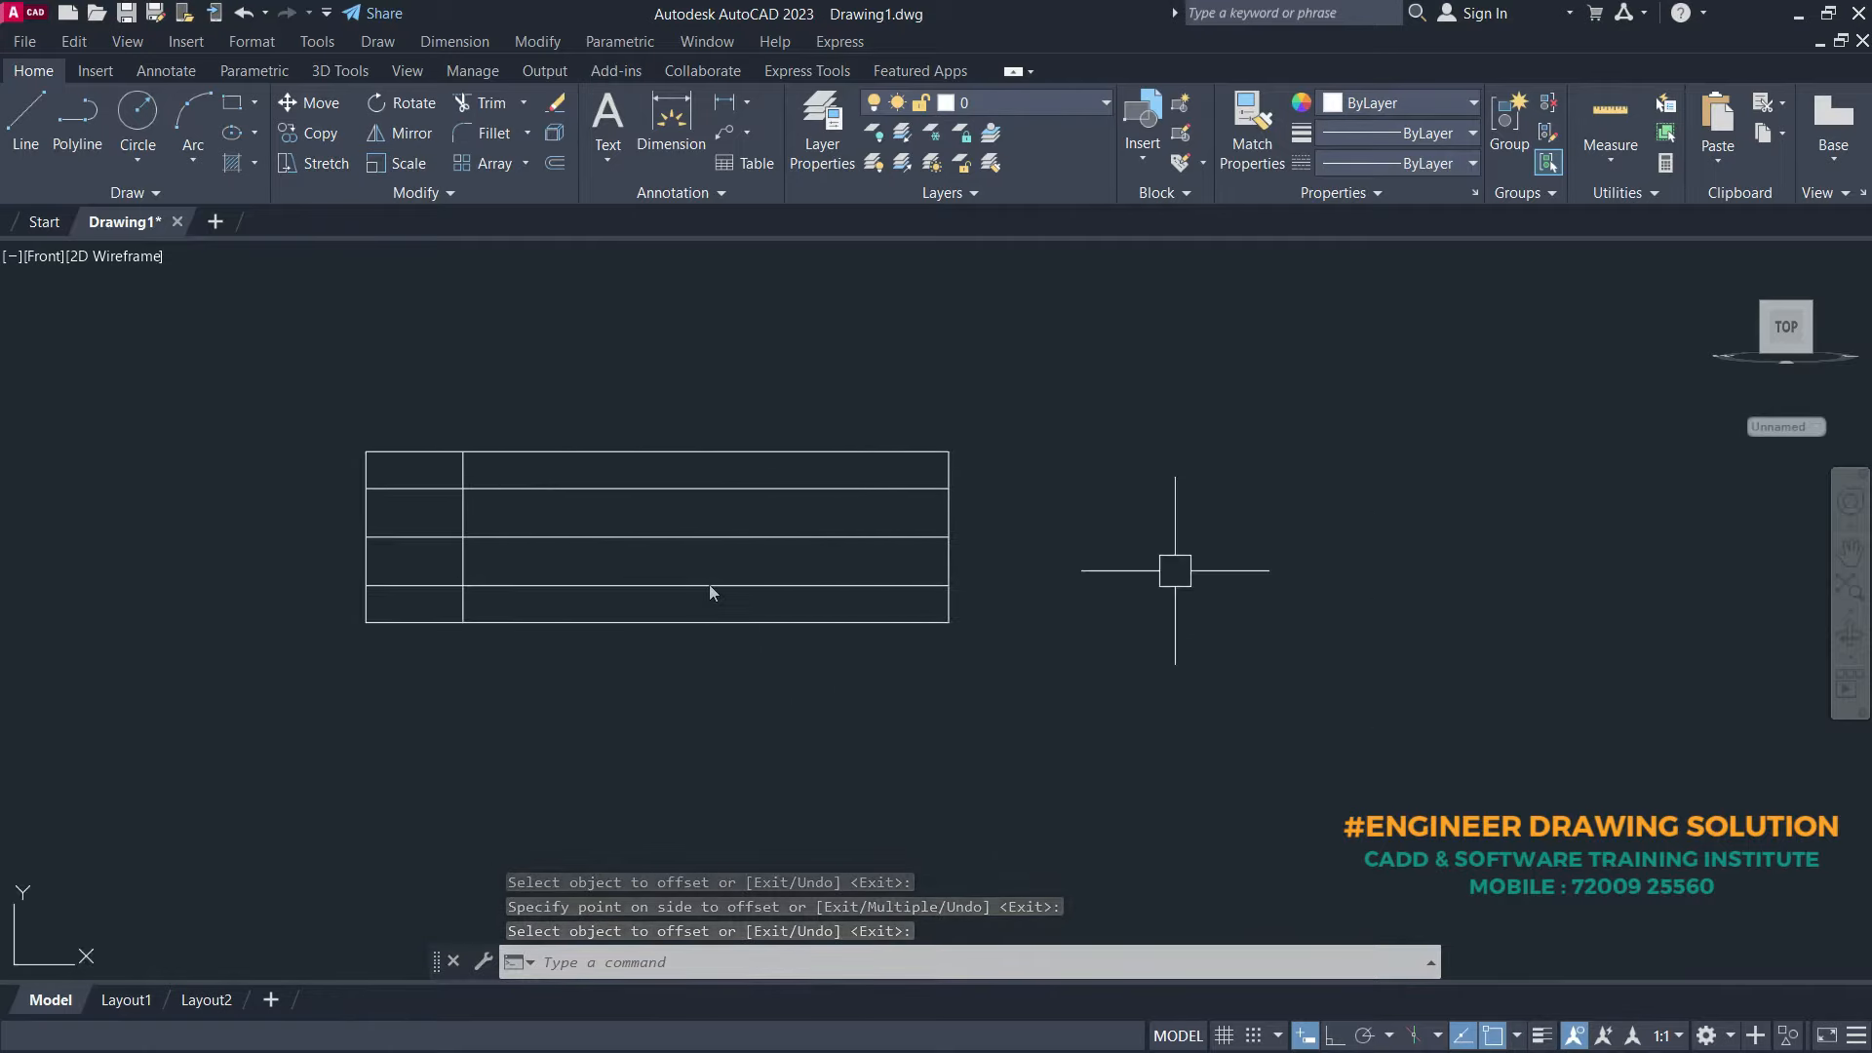
middle_drag(1179, 568, 1019, 545)
text(l)
key(Return)
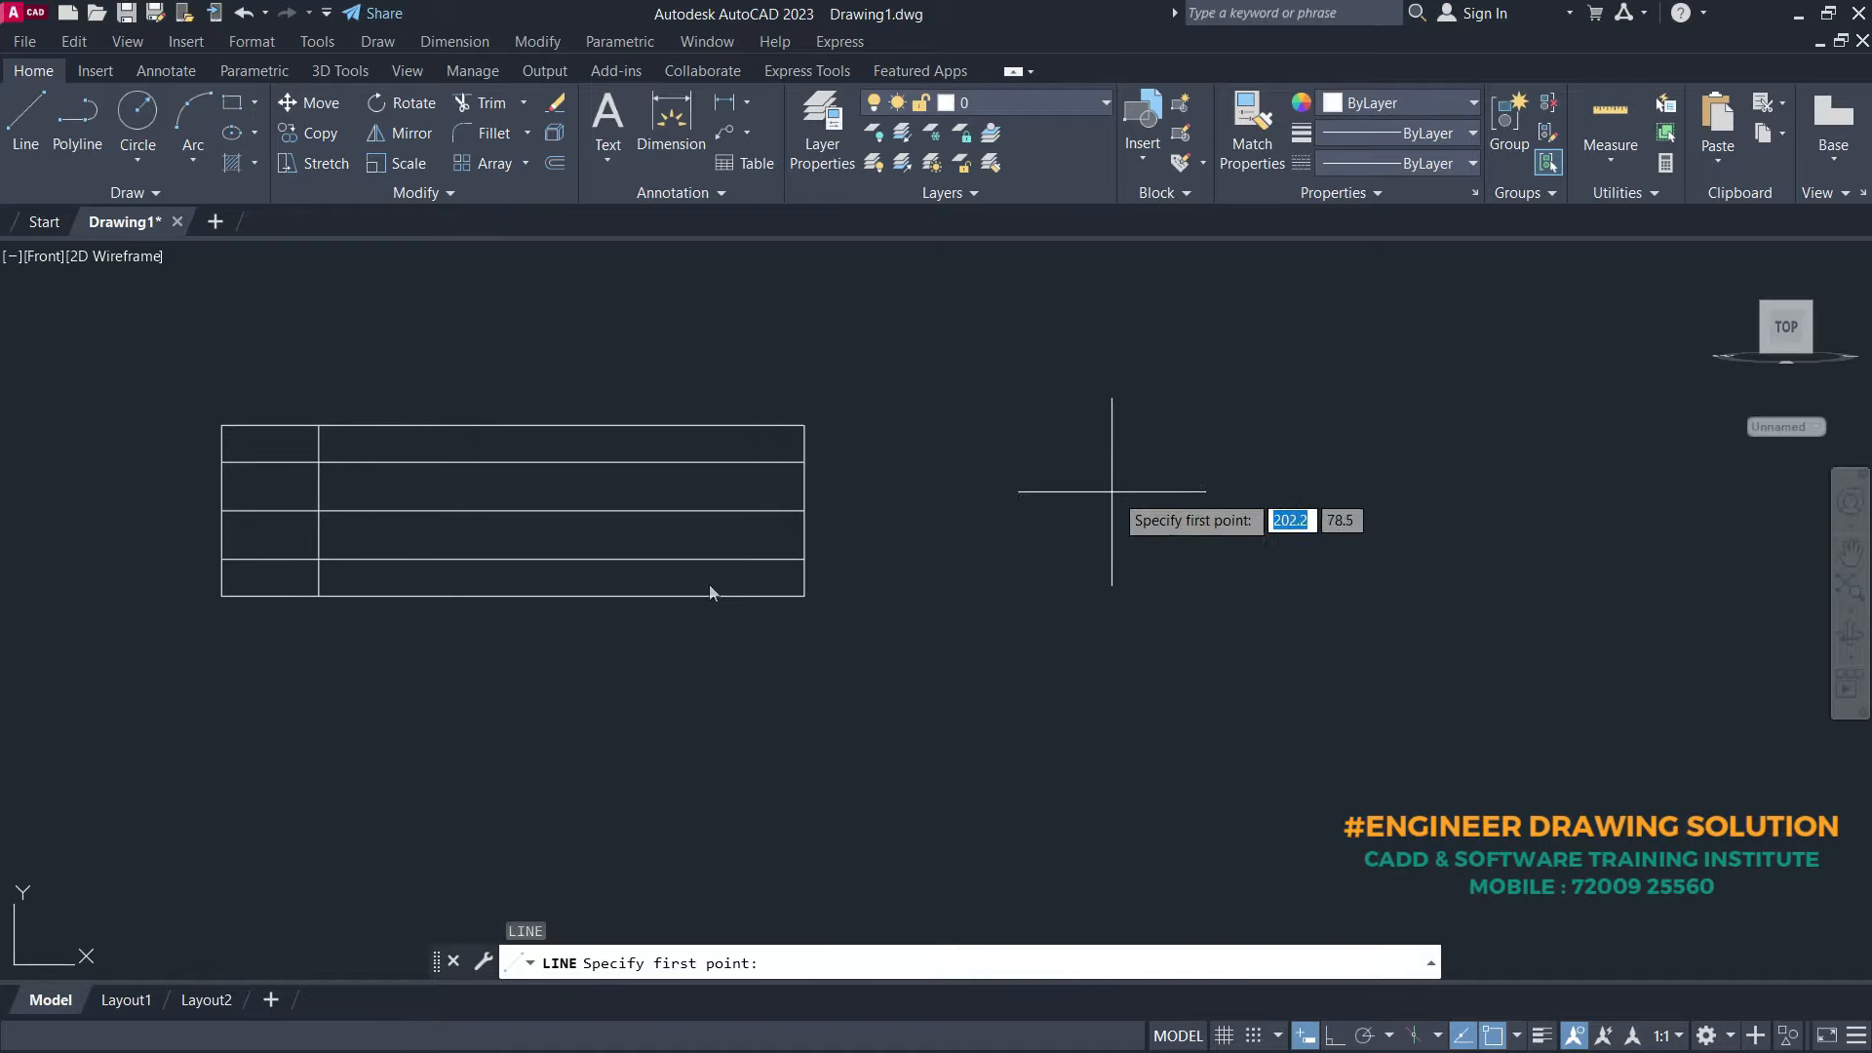
click(1078, 758)
click(1335, 1036)
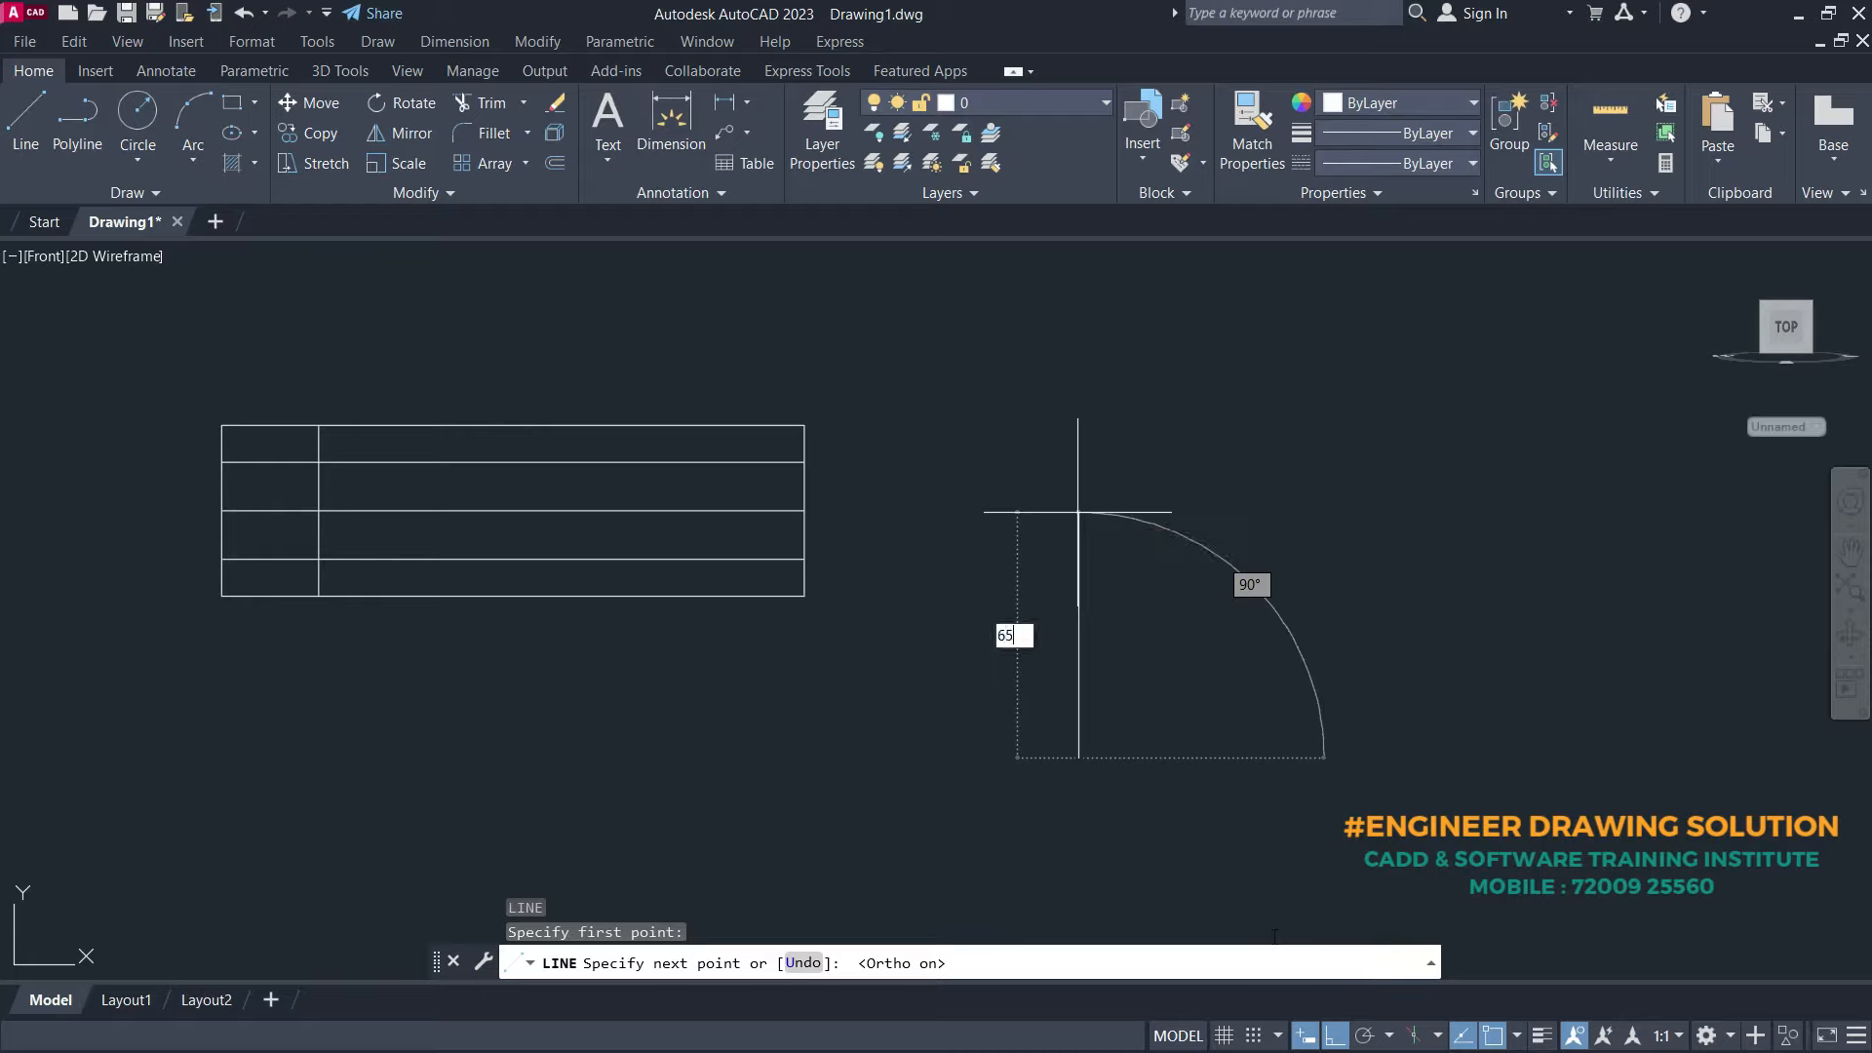
key(Return)
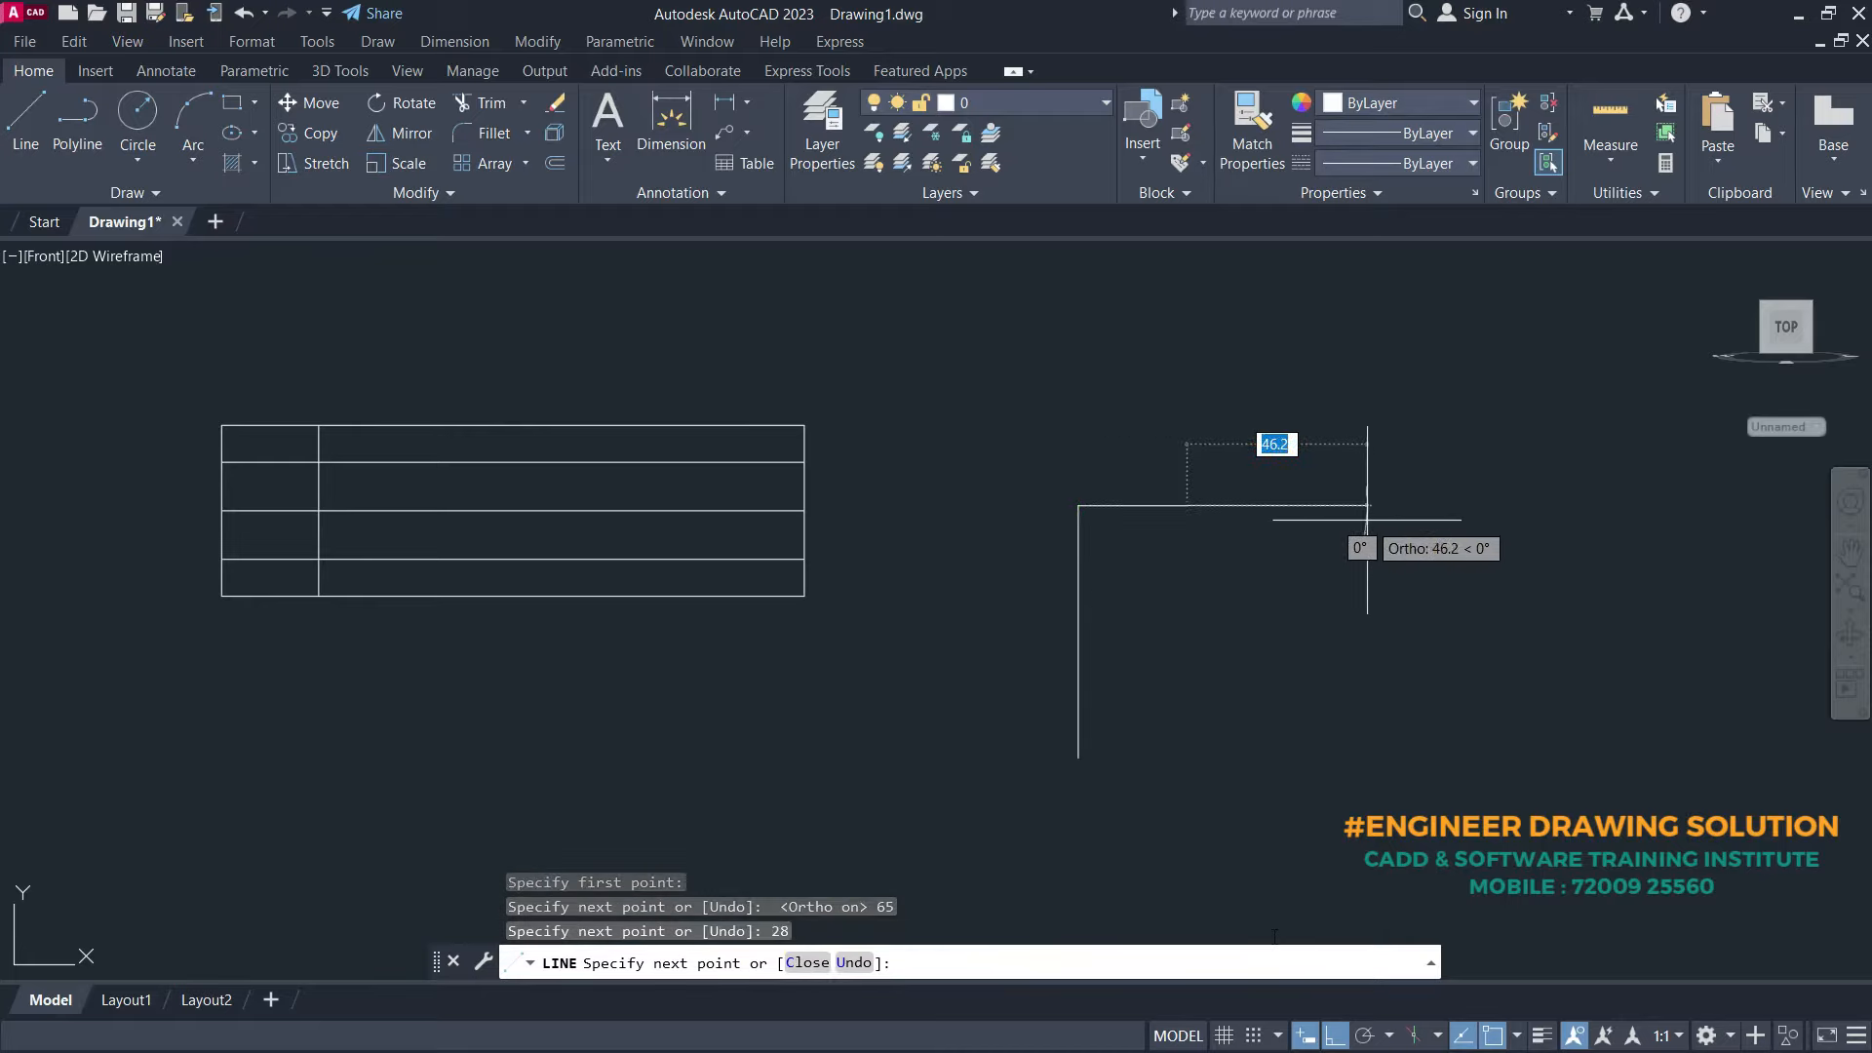
key(Return)
- From the lower end of the 65 line, draw a line 25 to the right and connect it to the free end of the top line
key(Return)
key(Return)
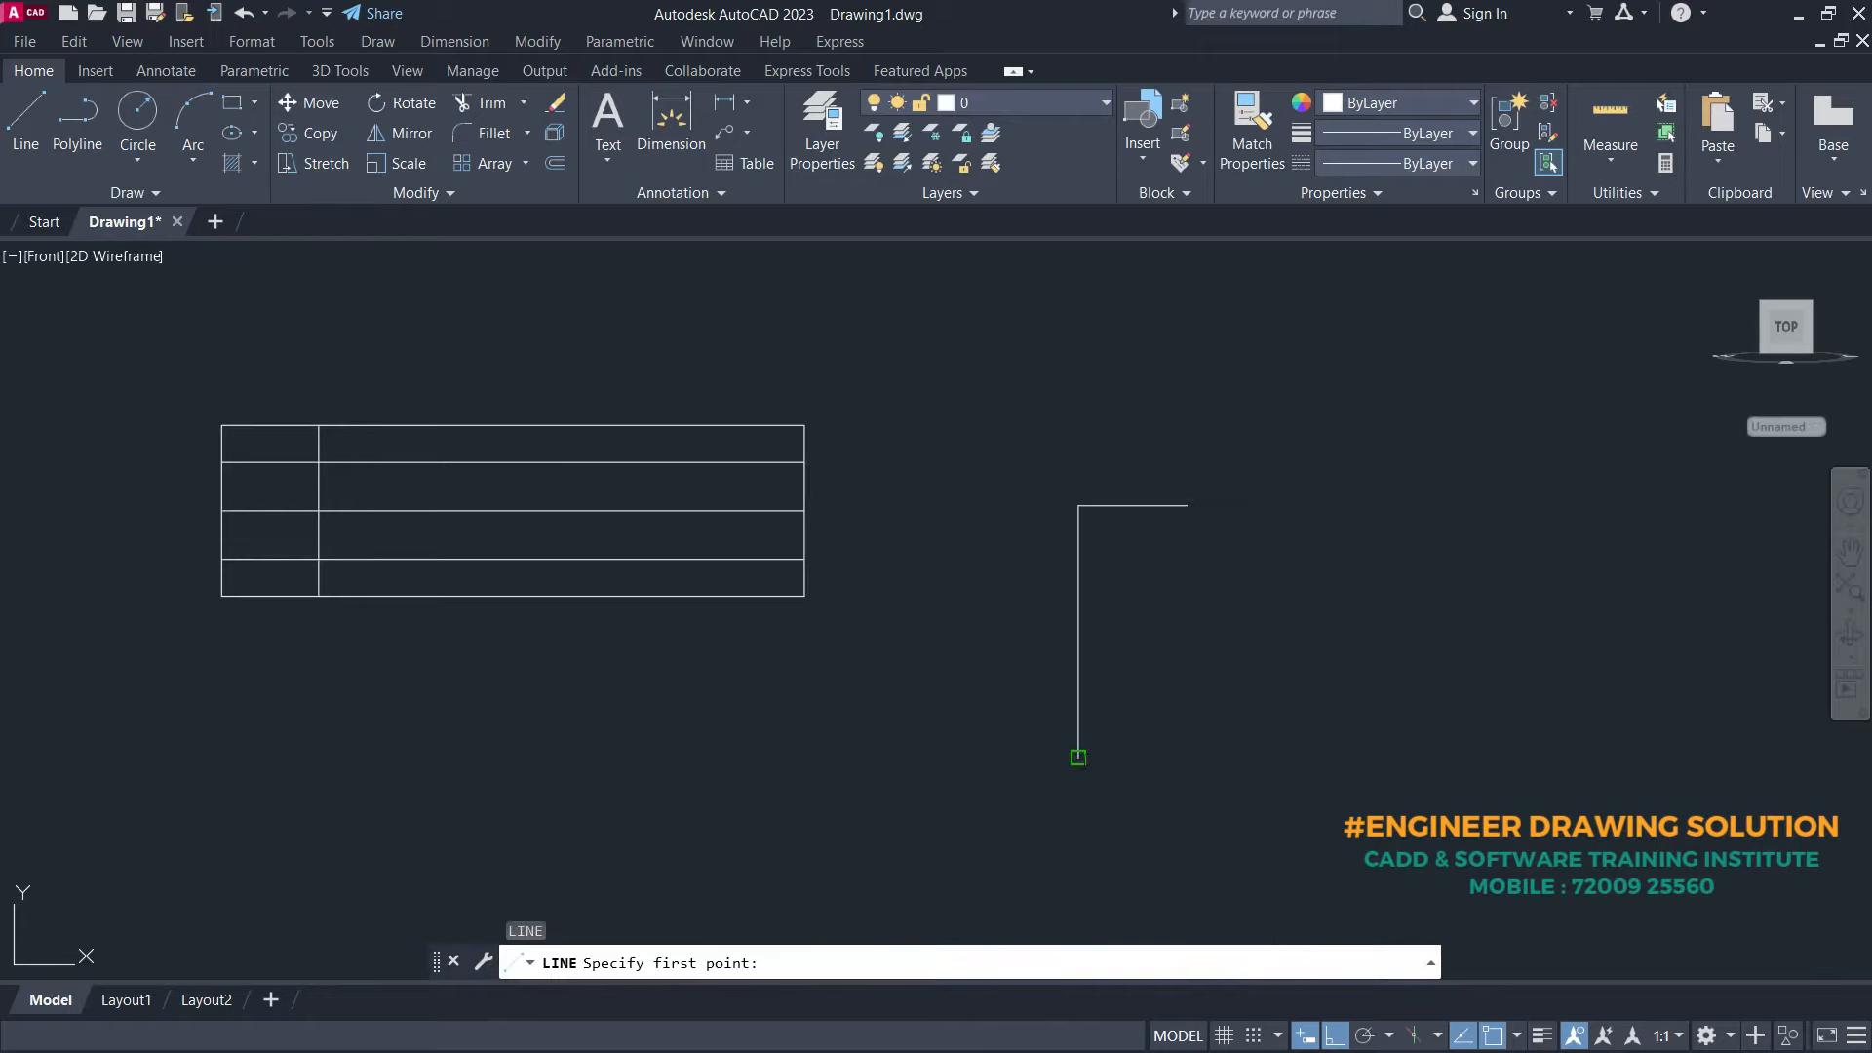
click(1079, 757)
text(25)
key(Return)
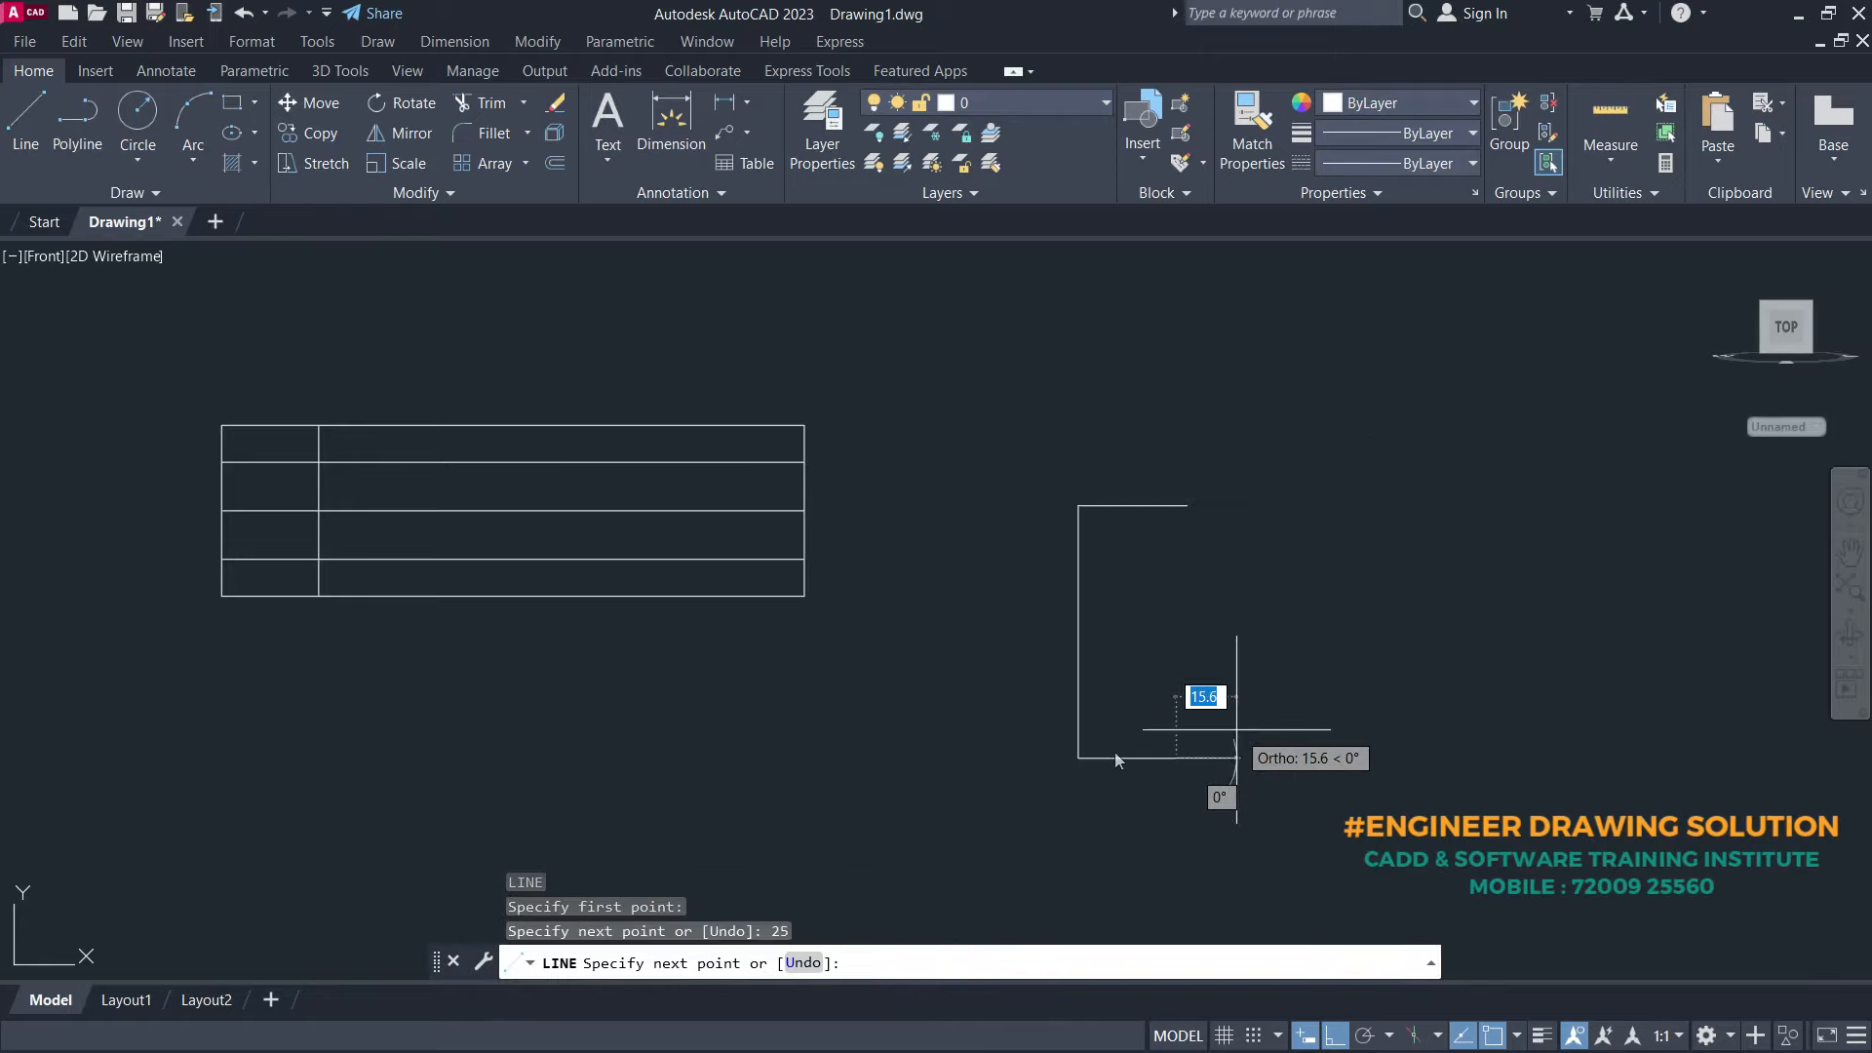
click(1176, 506)
key(Return)
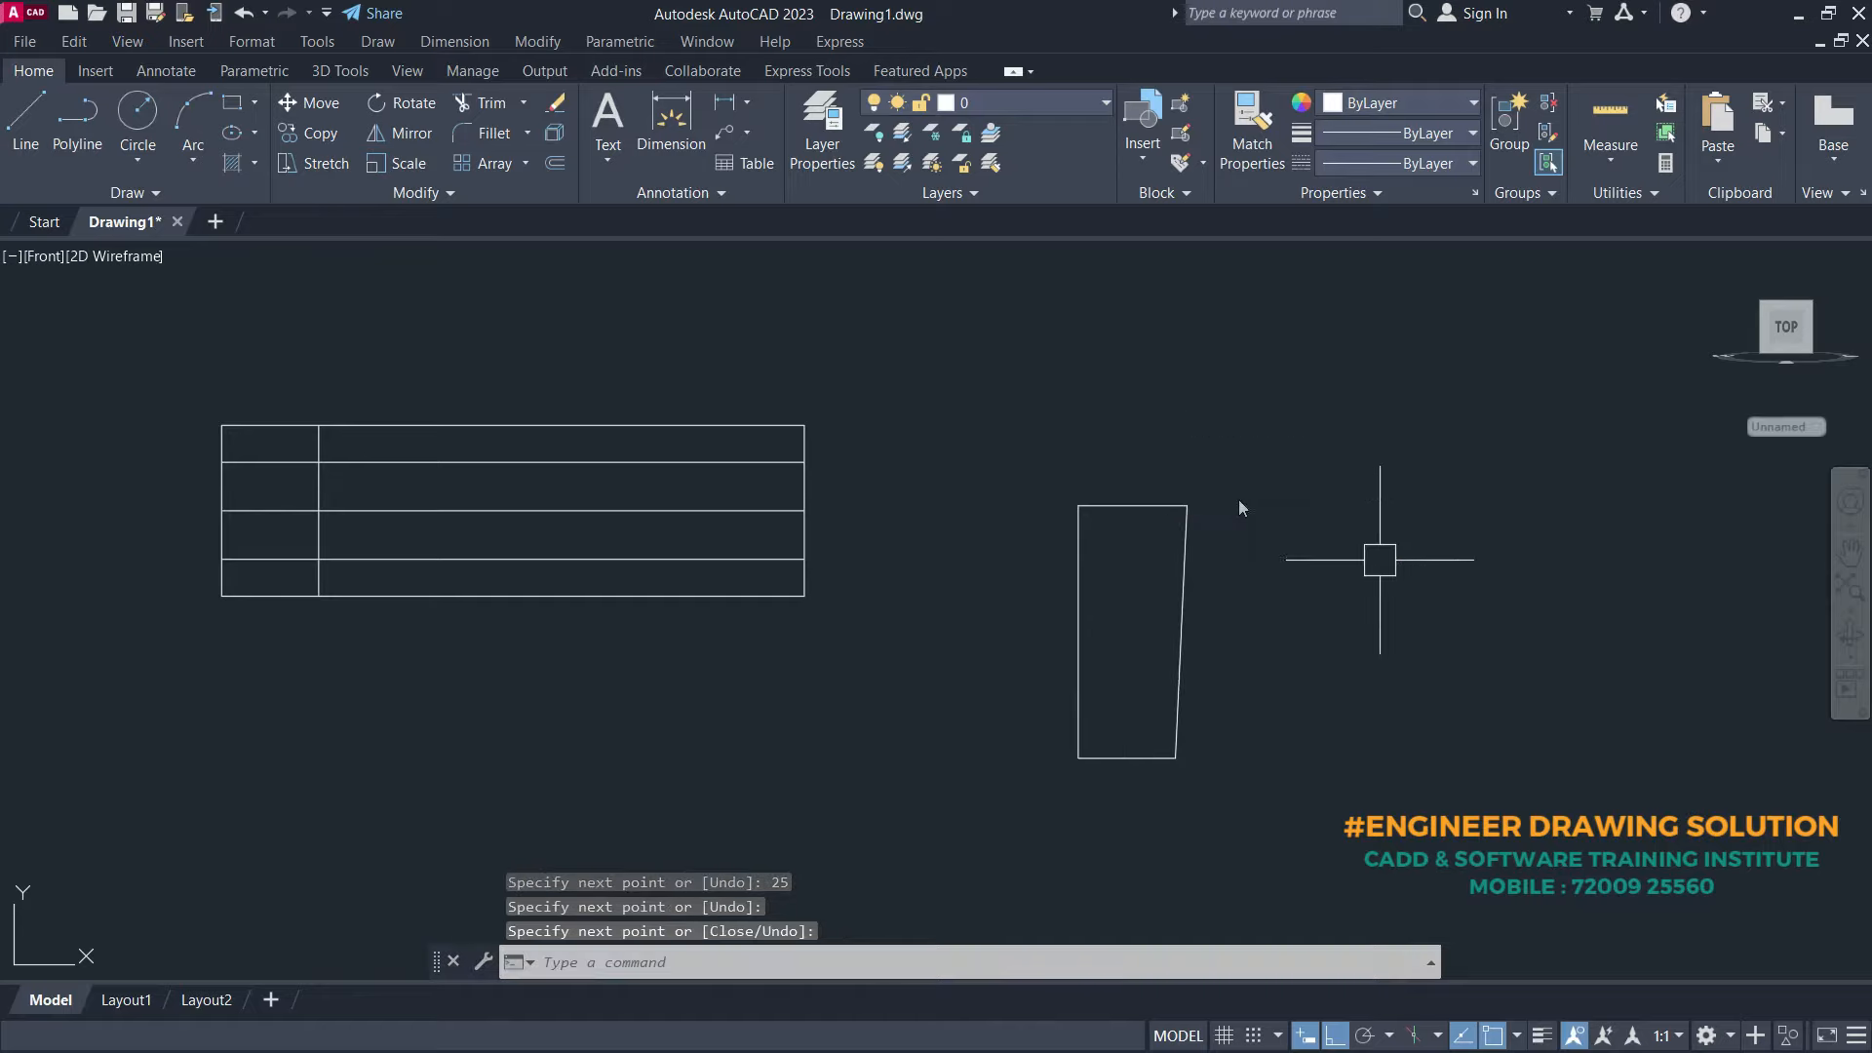
scroll(1238, 647, up, 4)
scroll(1187, 627, down, 4)
middle_drag(1187, 627, 1354, 630)
text(a)
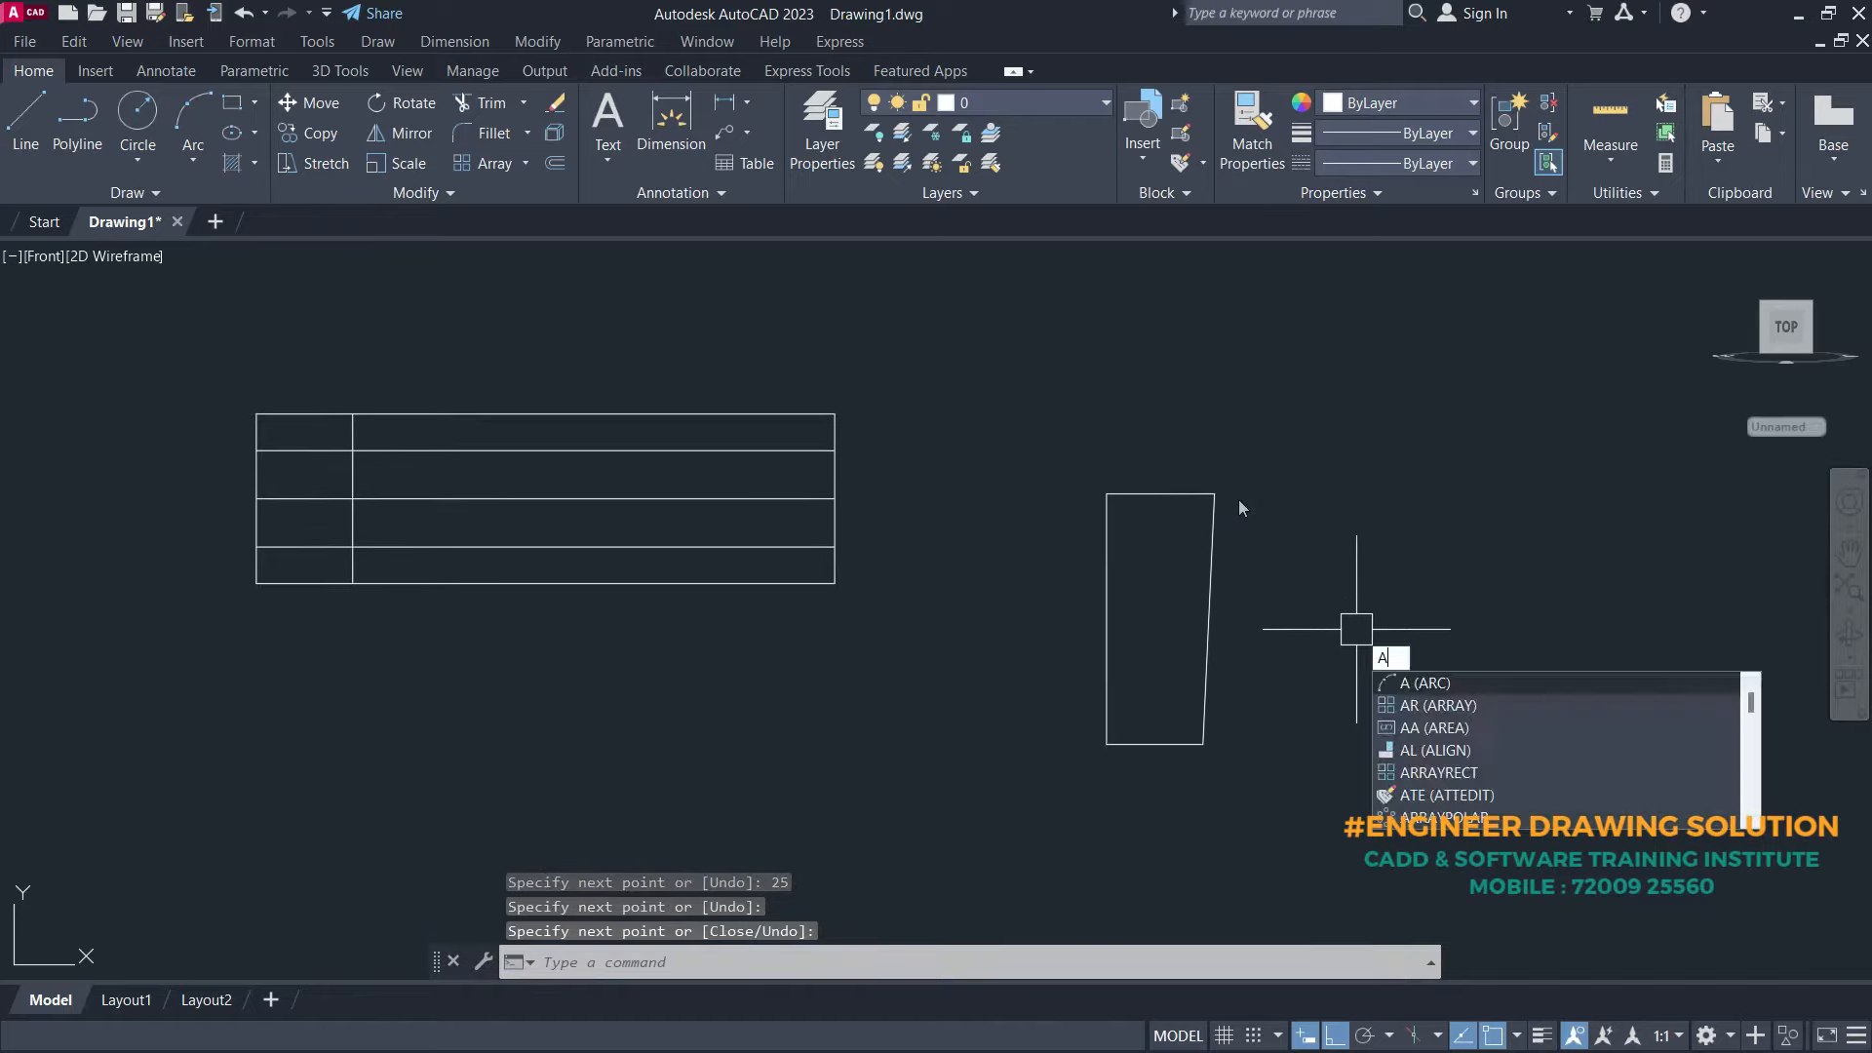
key(Escape)
key(Escape)
- Draw a vertical helper line 3 upward from the midpoint of the tapered outline's top edge
text(l)
key(Return)
scroll(1234, 500, up, 2)
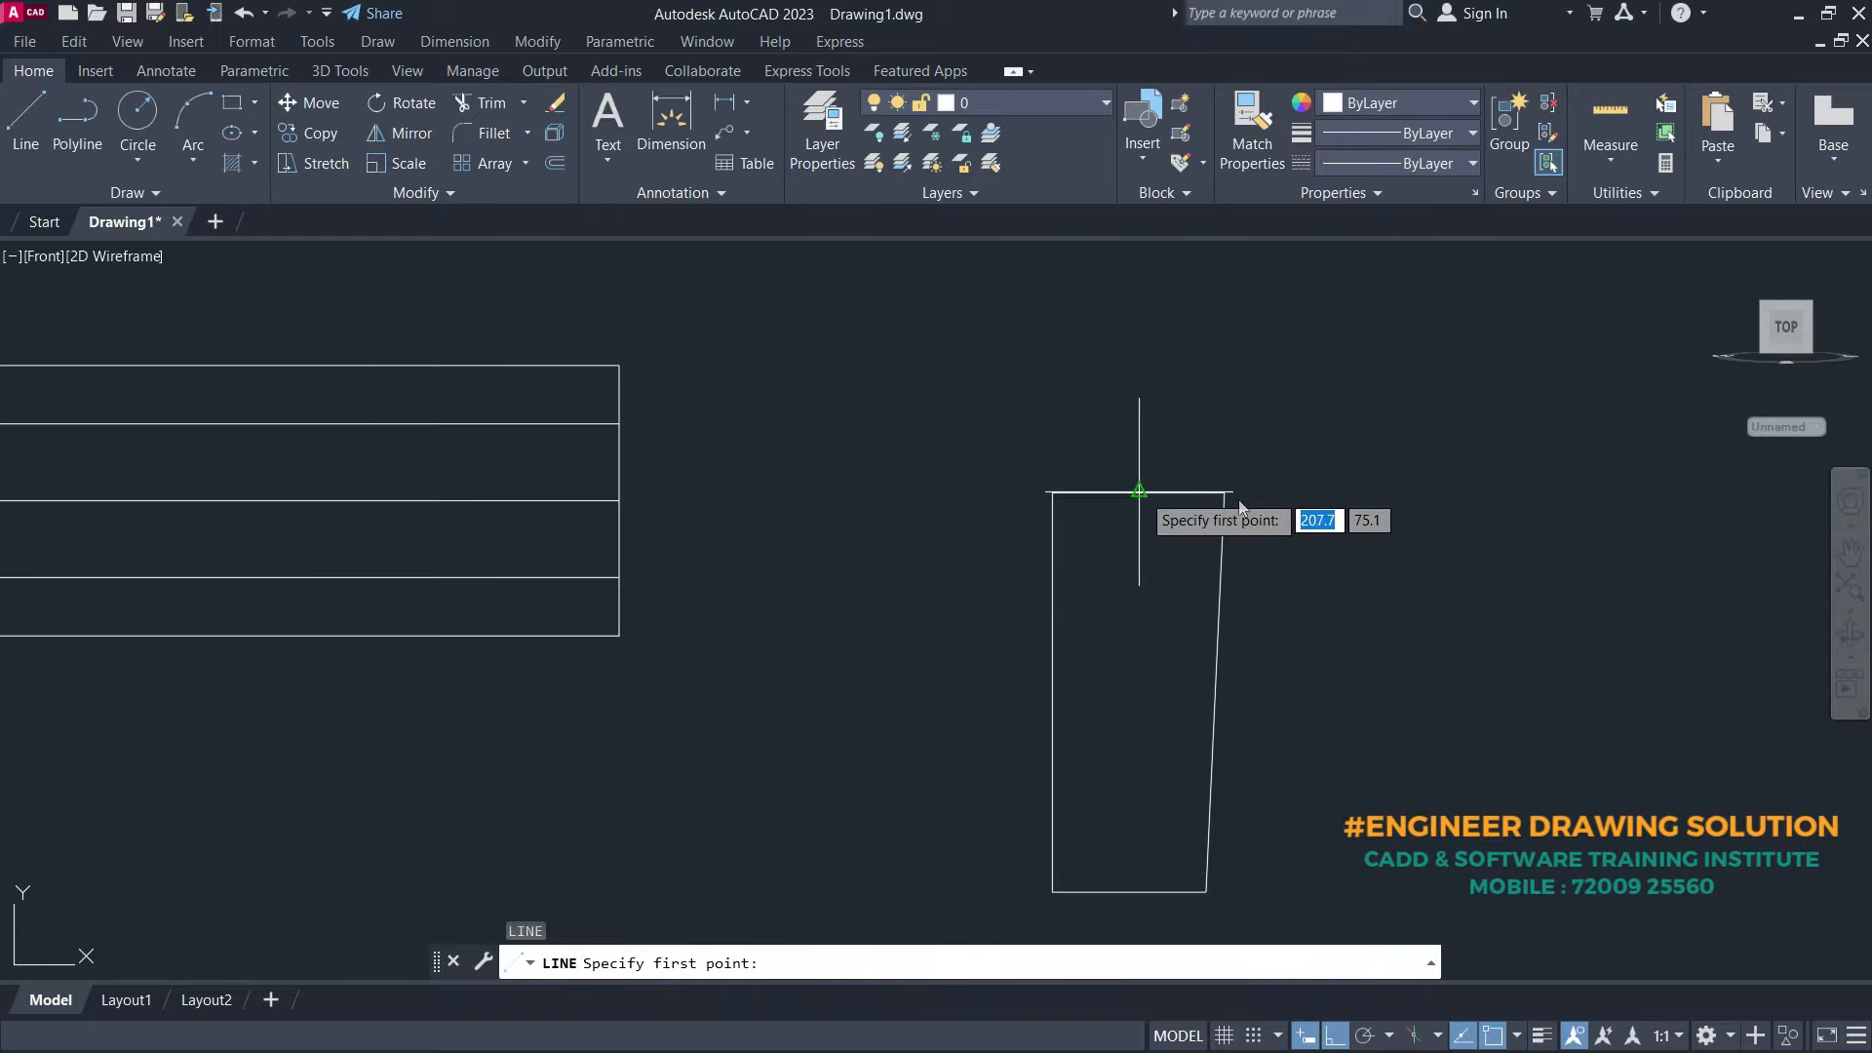
click(1160, 495)
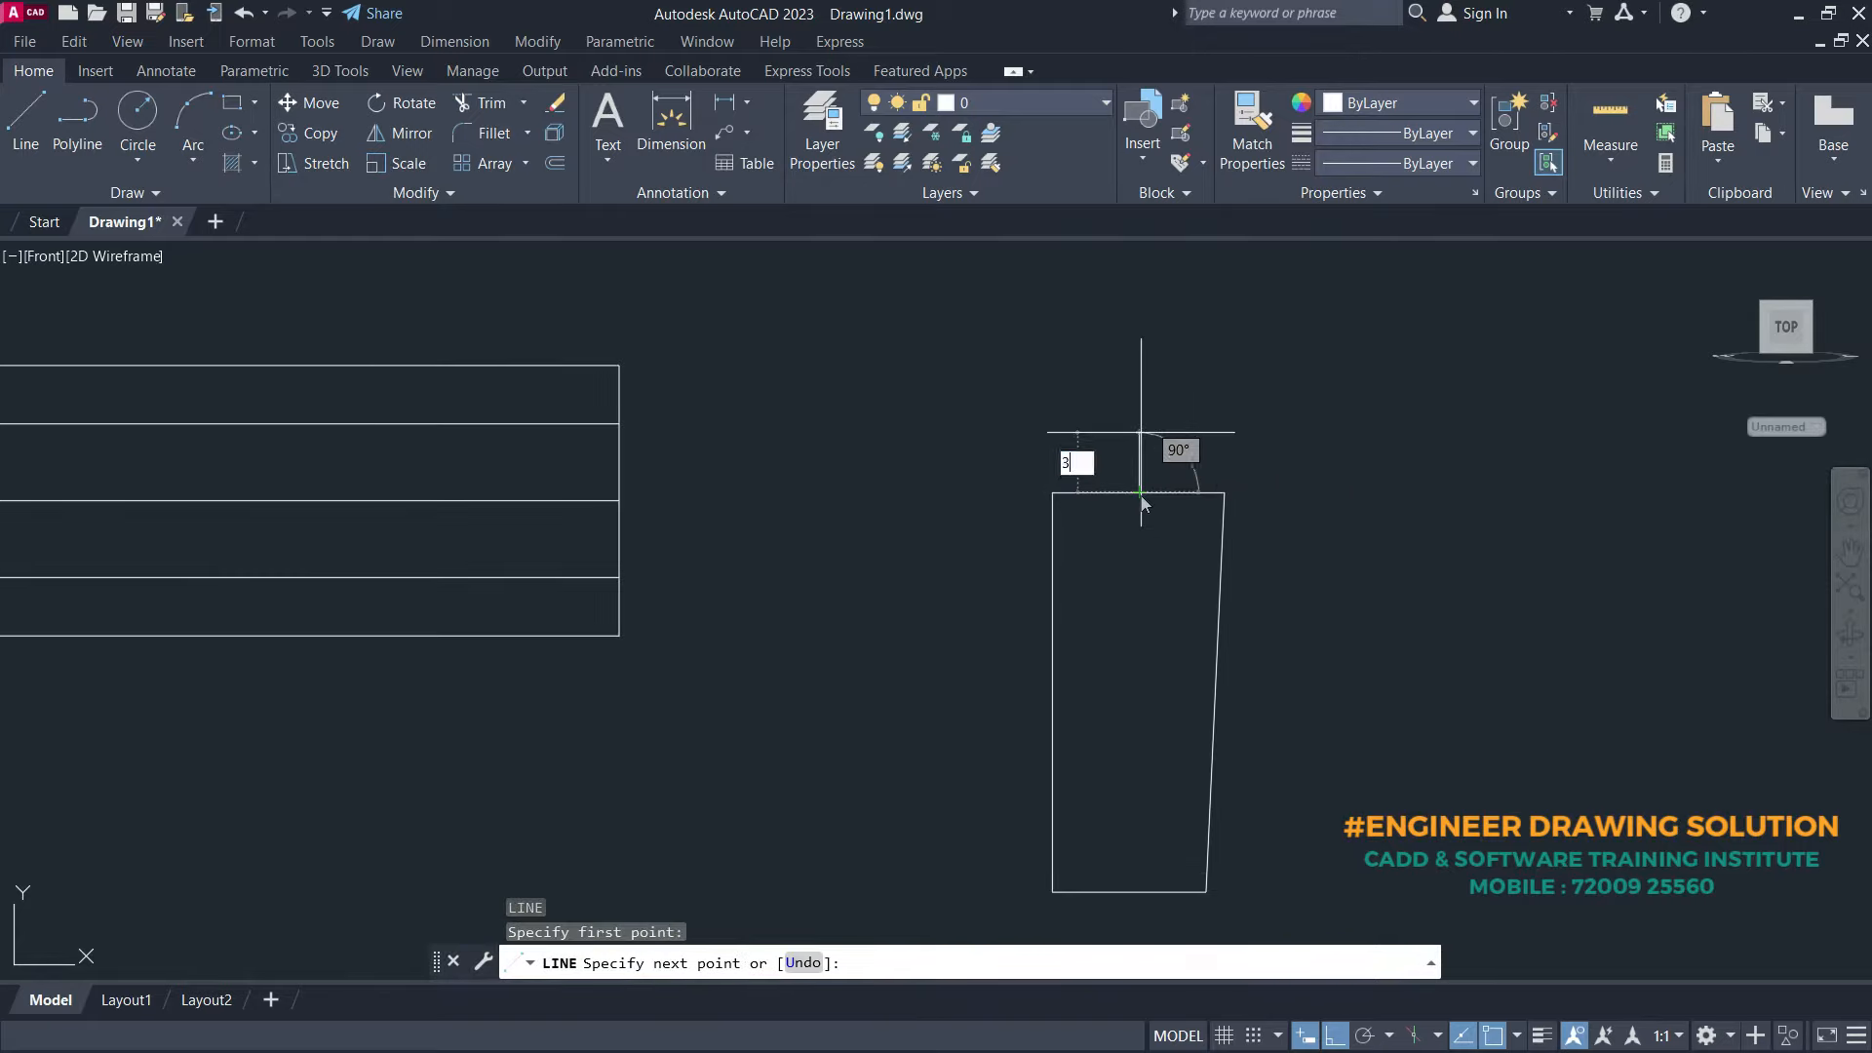
key(Return)
key(Return)
- Draw a three-point arc from the outline's upper left corner through the helper line's top end to the upper right corner
text(a)
key(Return)
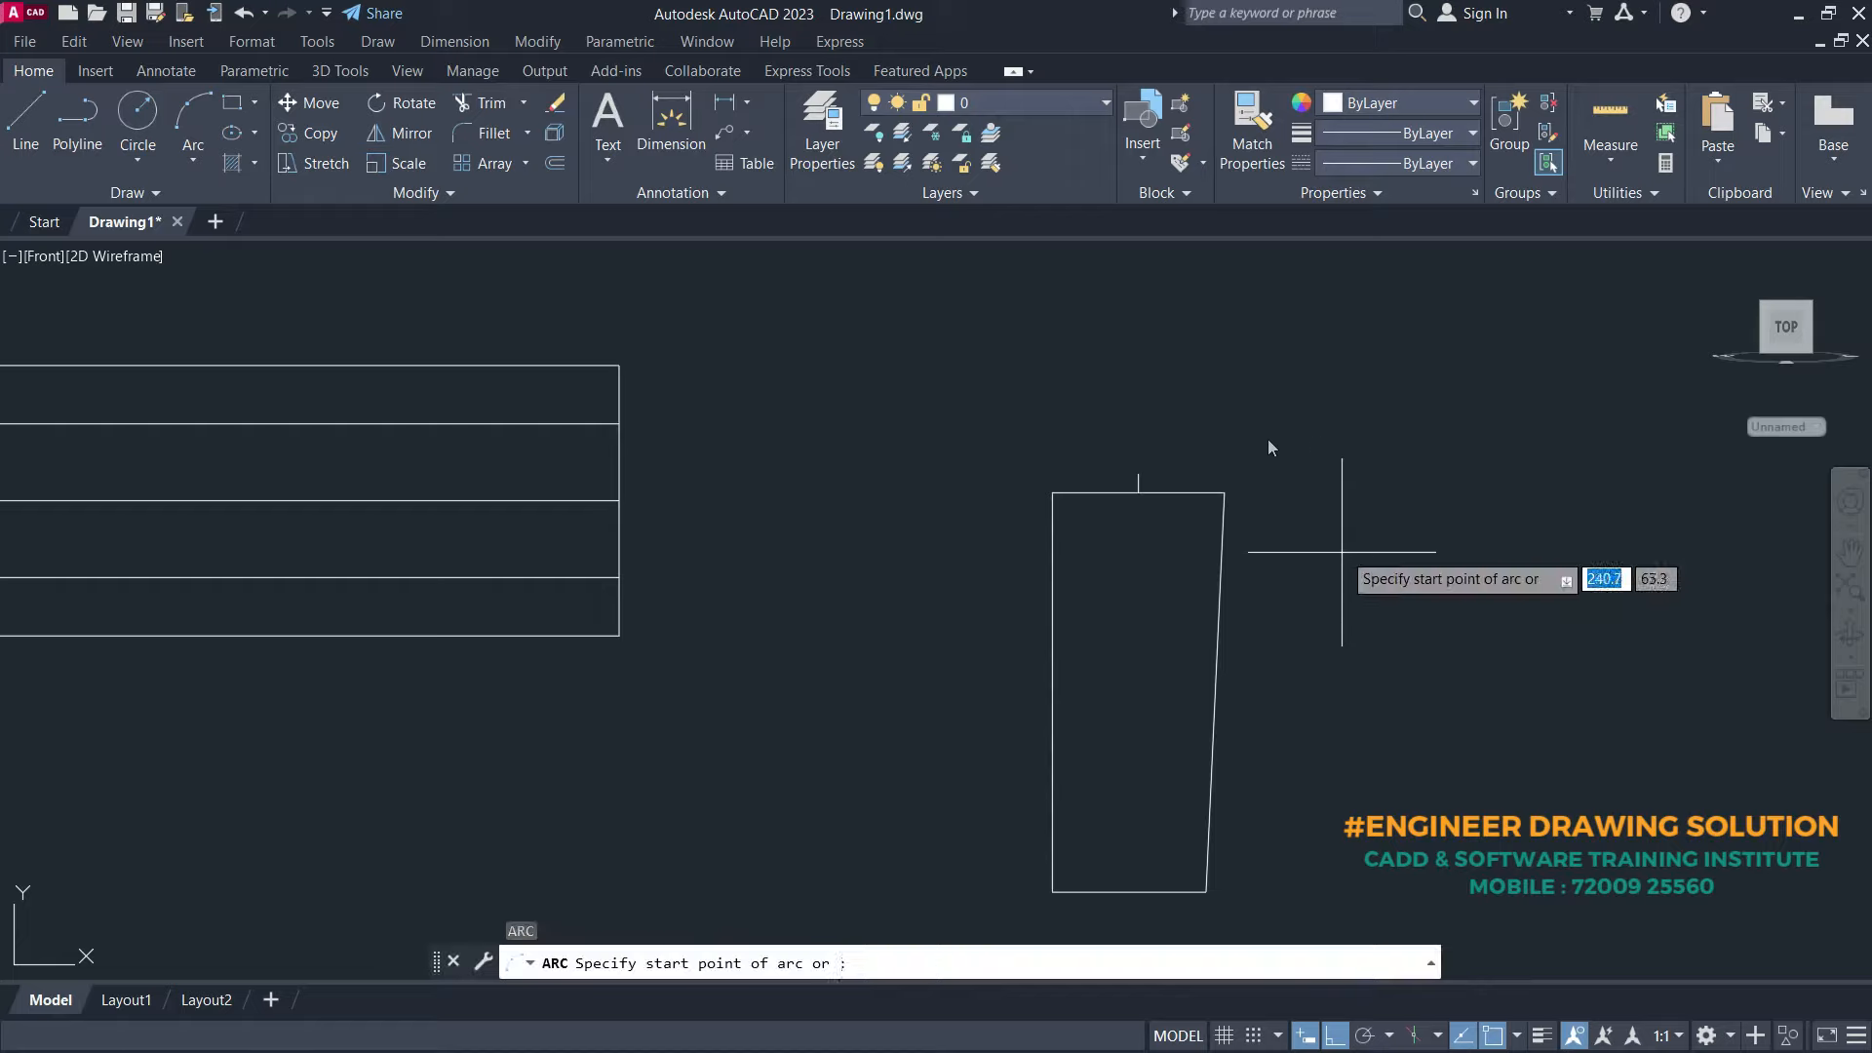
scroll(1267, 447, up, 3)
click(744, 573)
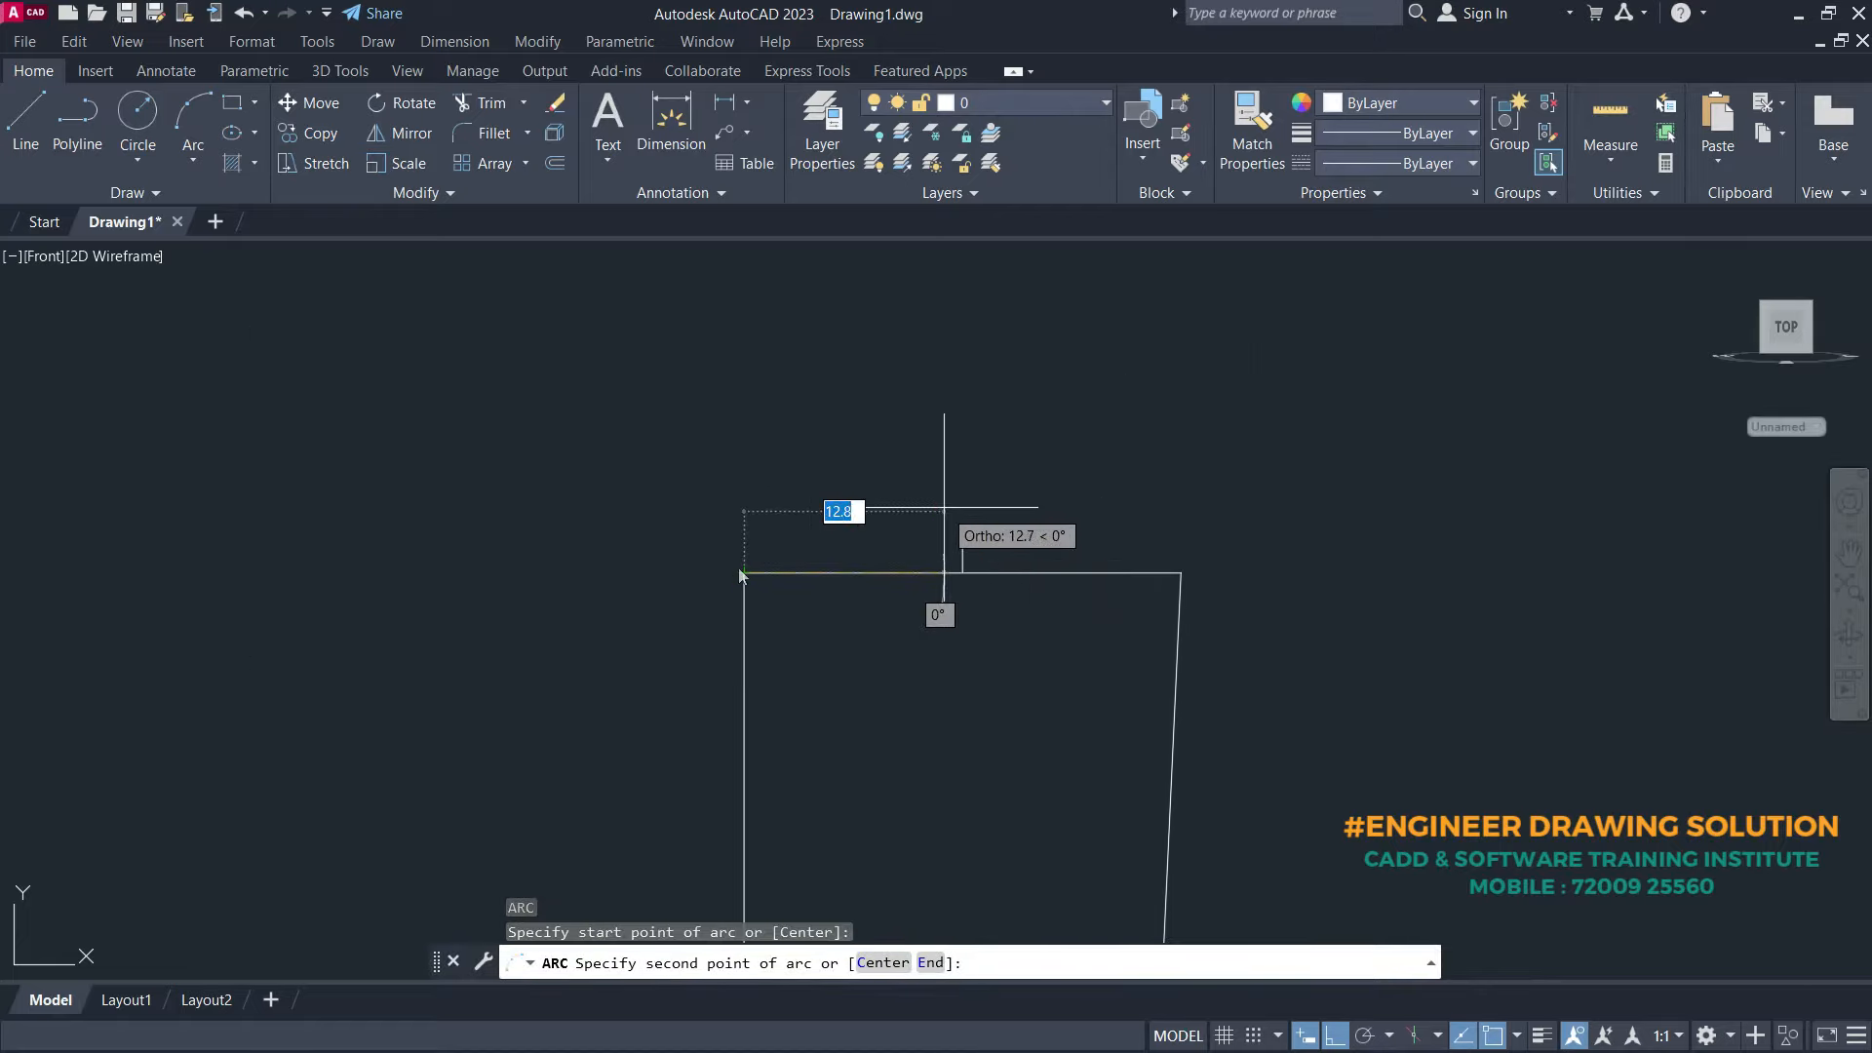
click(964, 526)
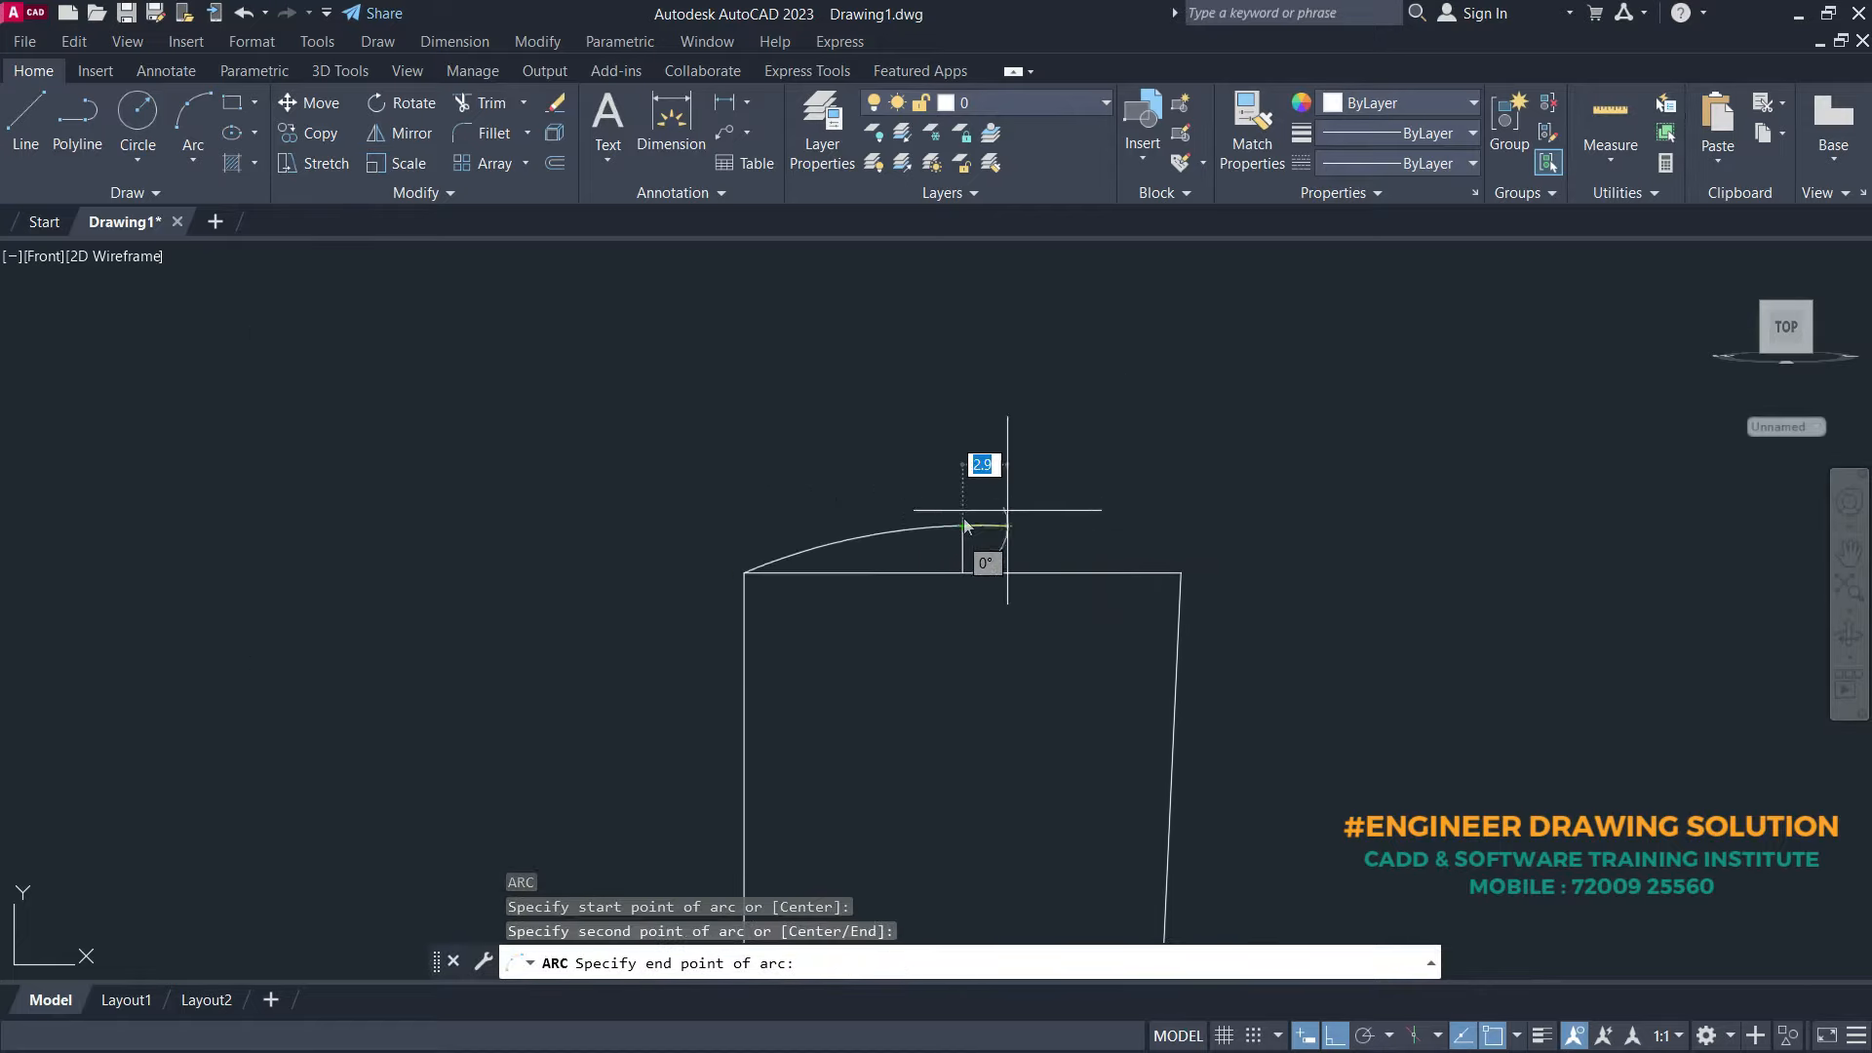
click(1183, 574)
key(Return)
key(Escape)
- Erase the short vertical helper line under the upper arc
scroll(984, 554, up, 4)
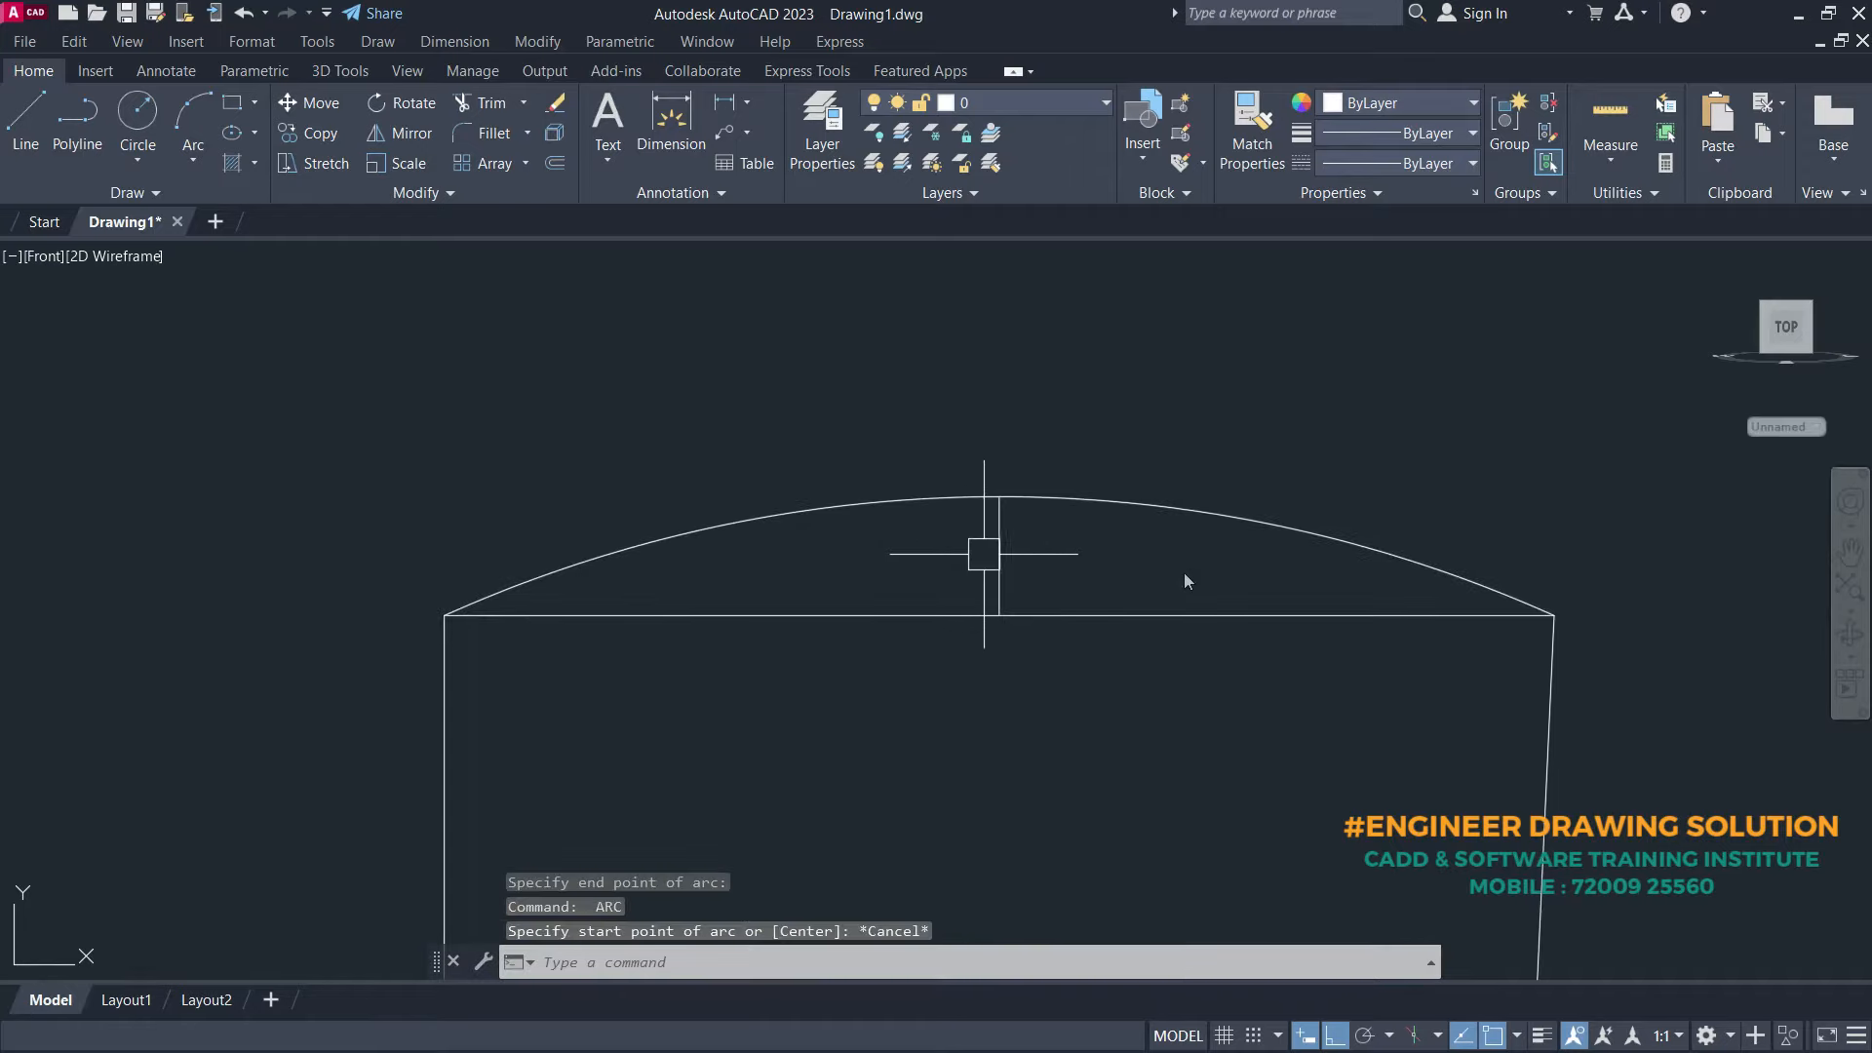
click(999, 552)
right_click(868, 447)
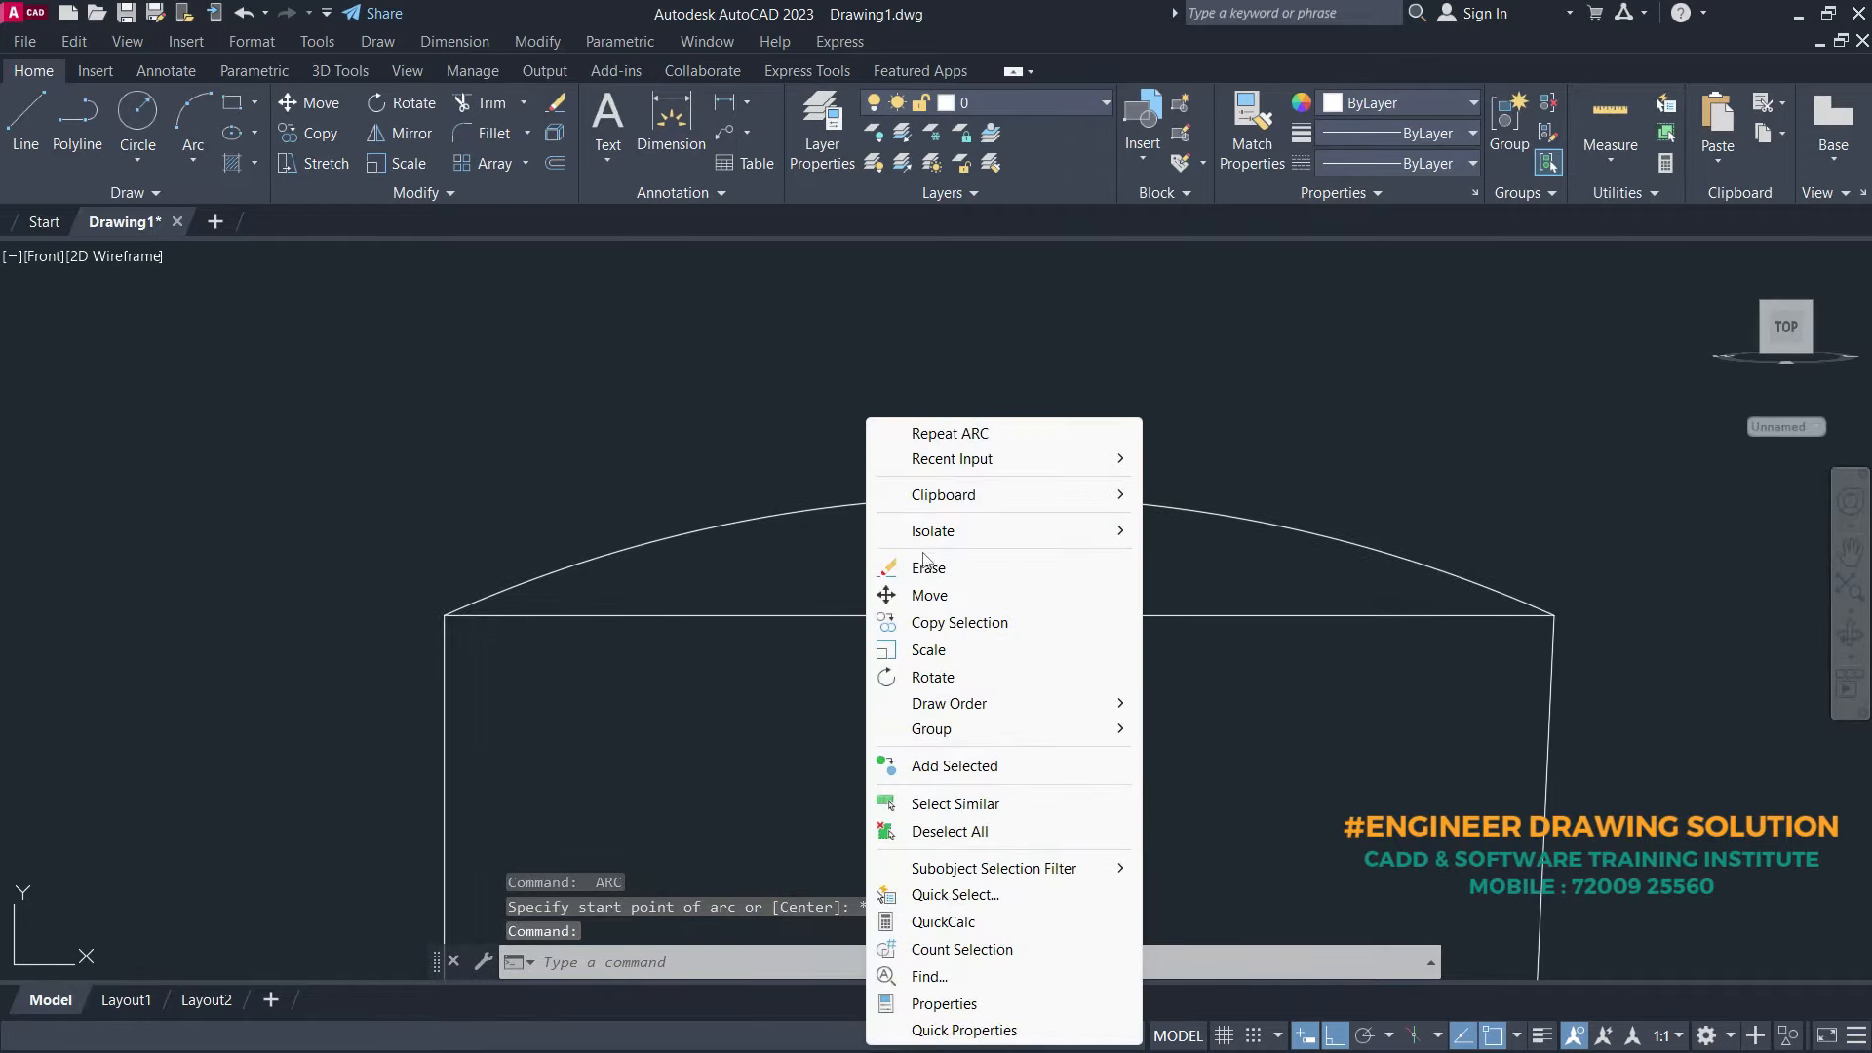
click(924, 564)
- Draw a vertical helper line about 3 long downward from the midpoint of the outline's bottom edge
scroll(877, 449, down, 3)
scroll(840, 606, up, 3)
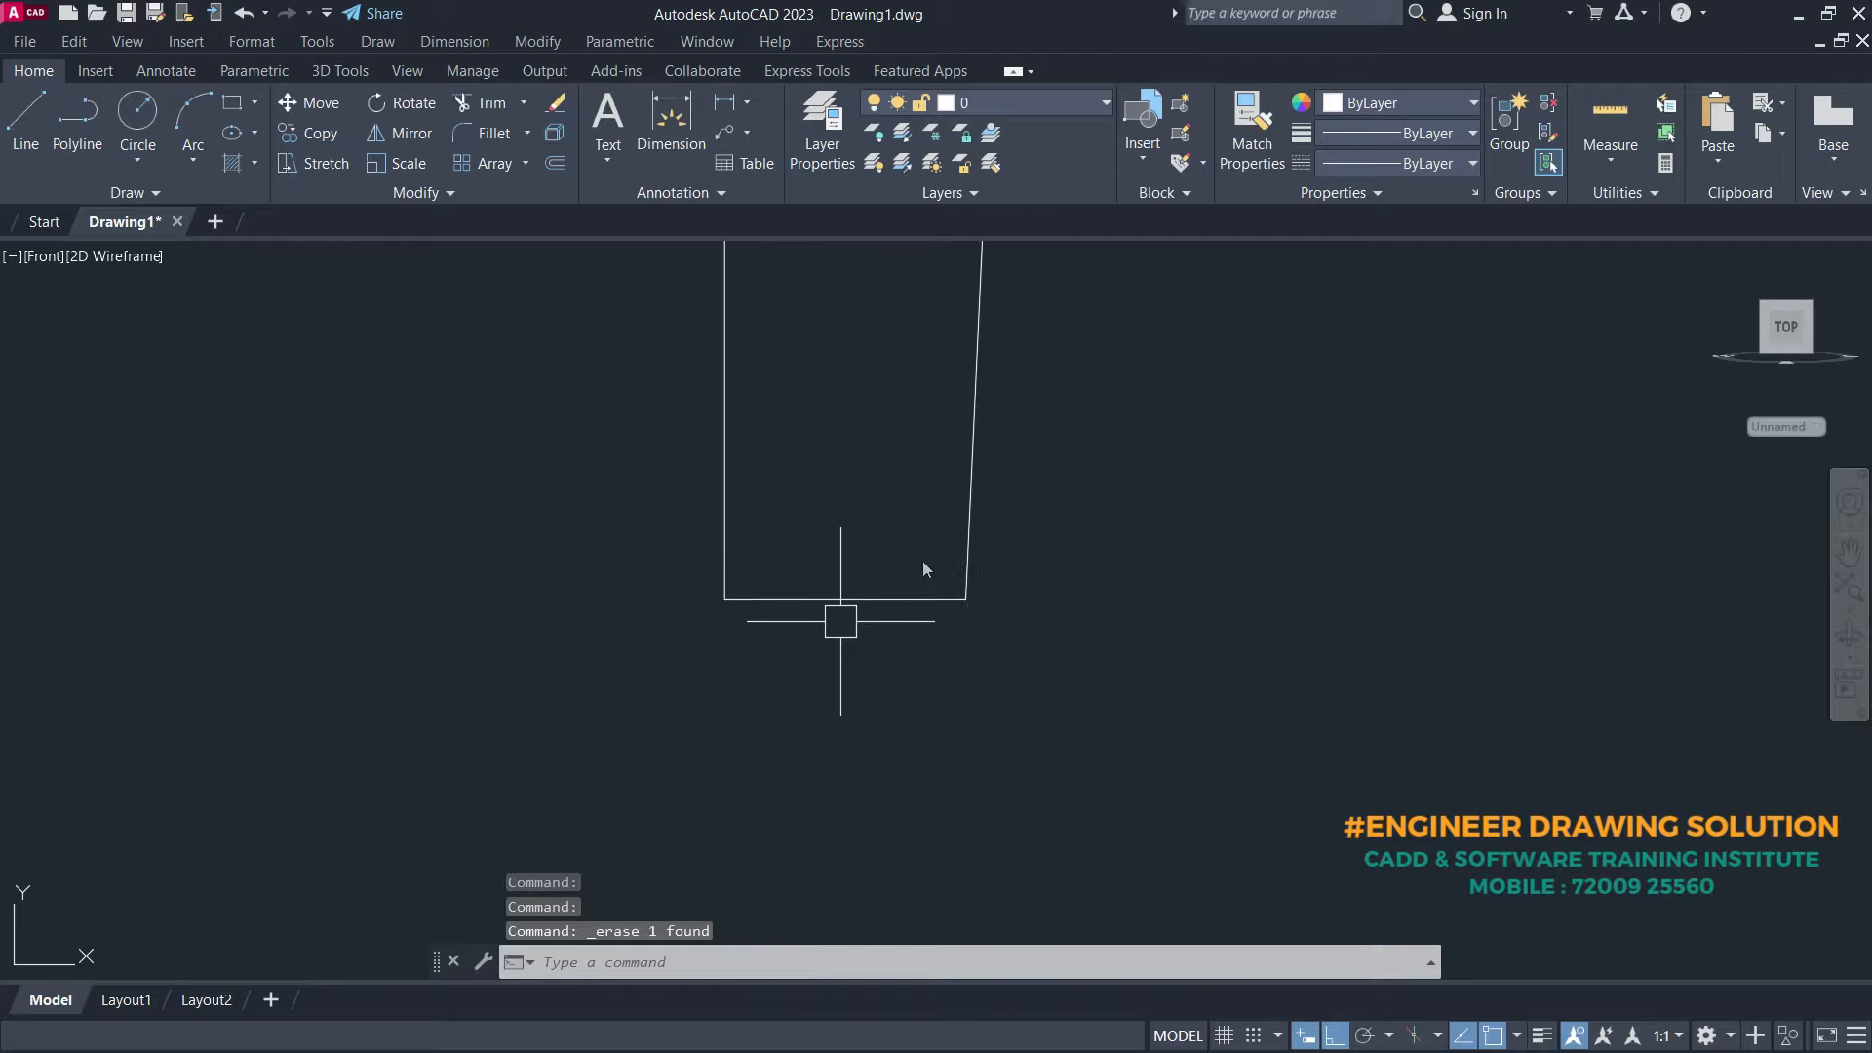
text(l)
key(Return)
scroll(847, 587, up, 2)
click(850, 607)
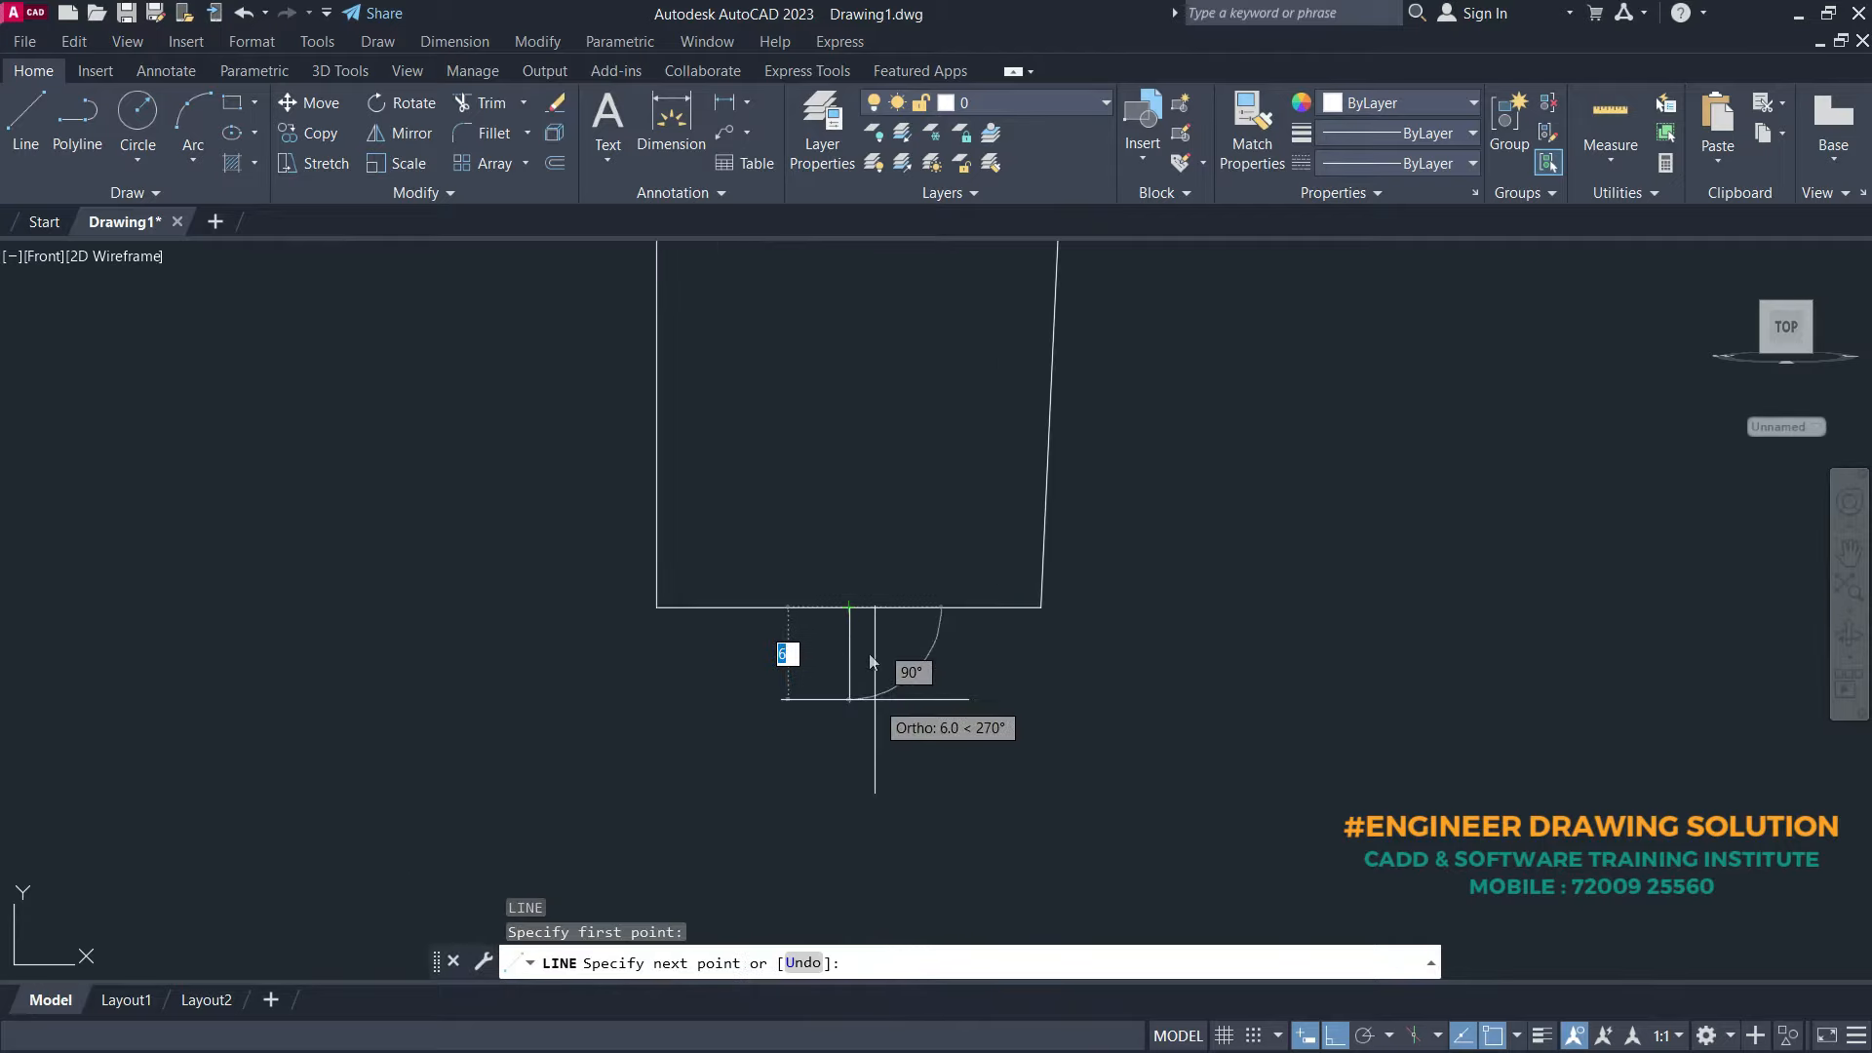
key(Return)
key(Return)
- Draw a three-point arc from the outline's lower left corner through the helper line's bottom end to the lower right corner
text(a)
key(Return)
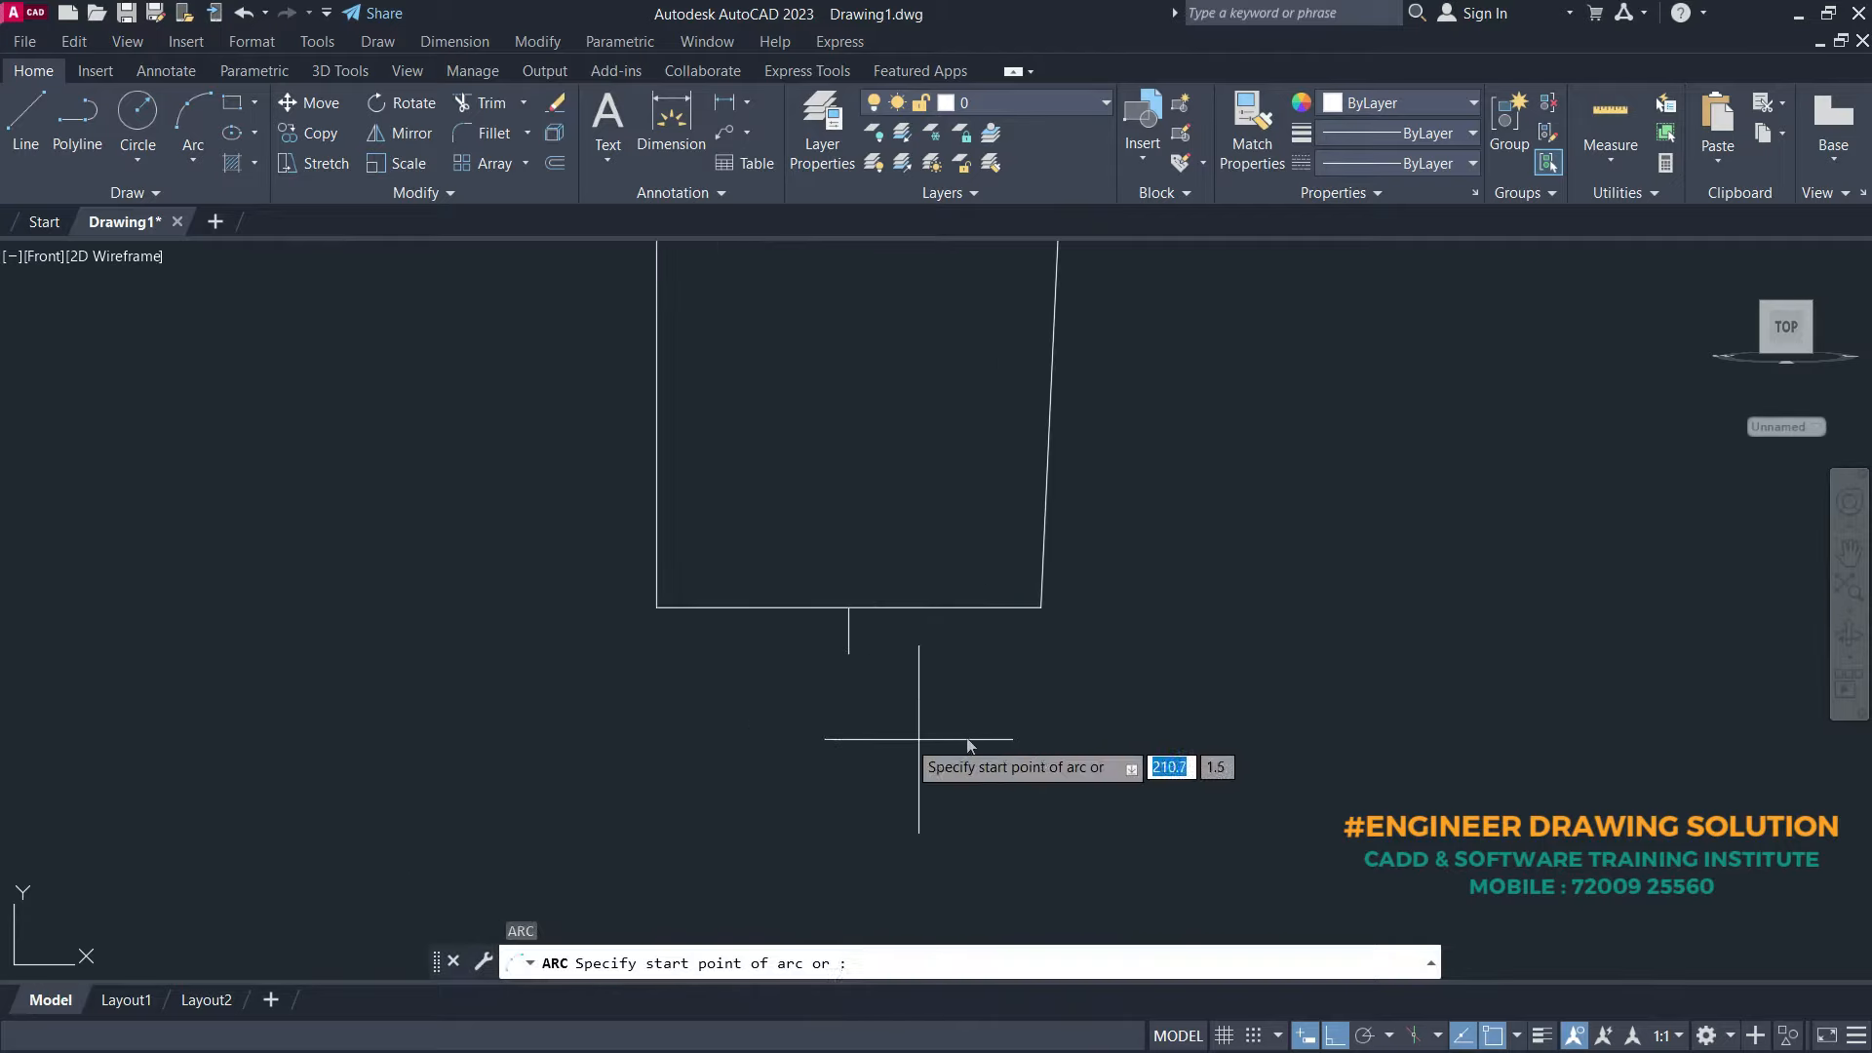
scroll(837, 723, up, 4)
click(380, 429)
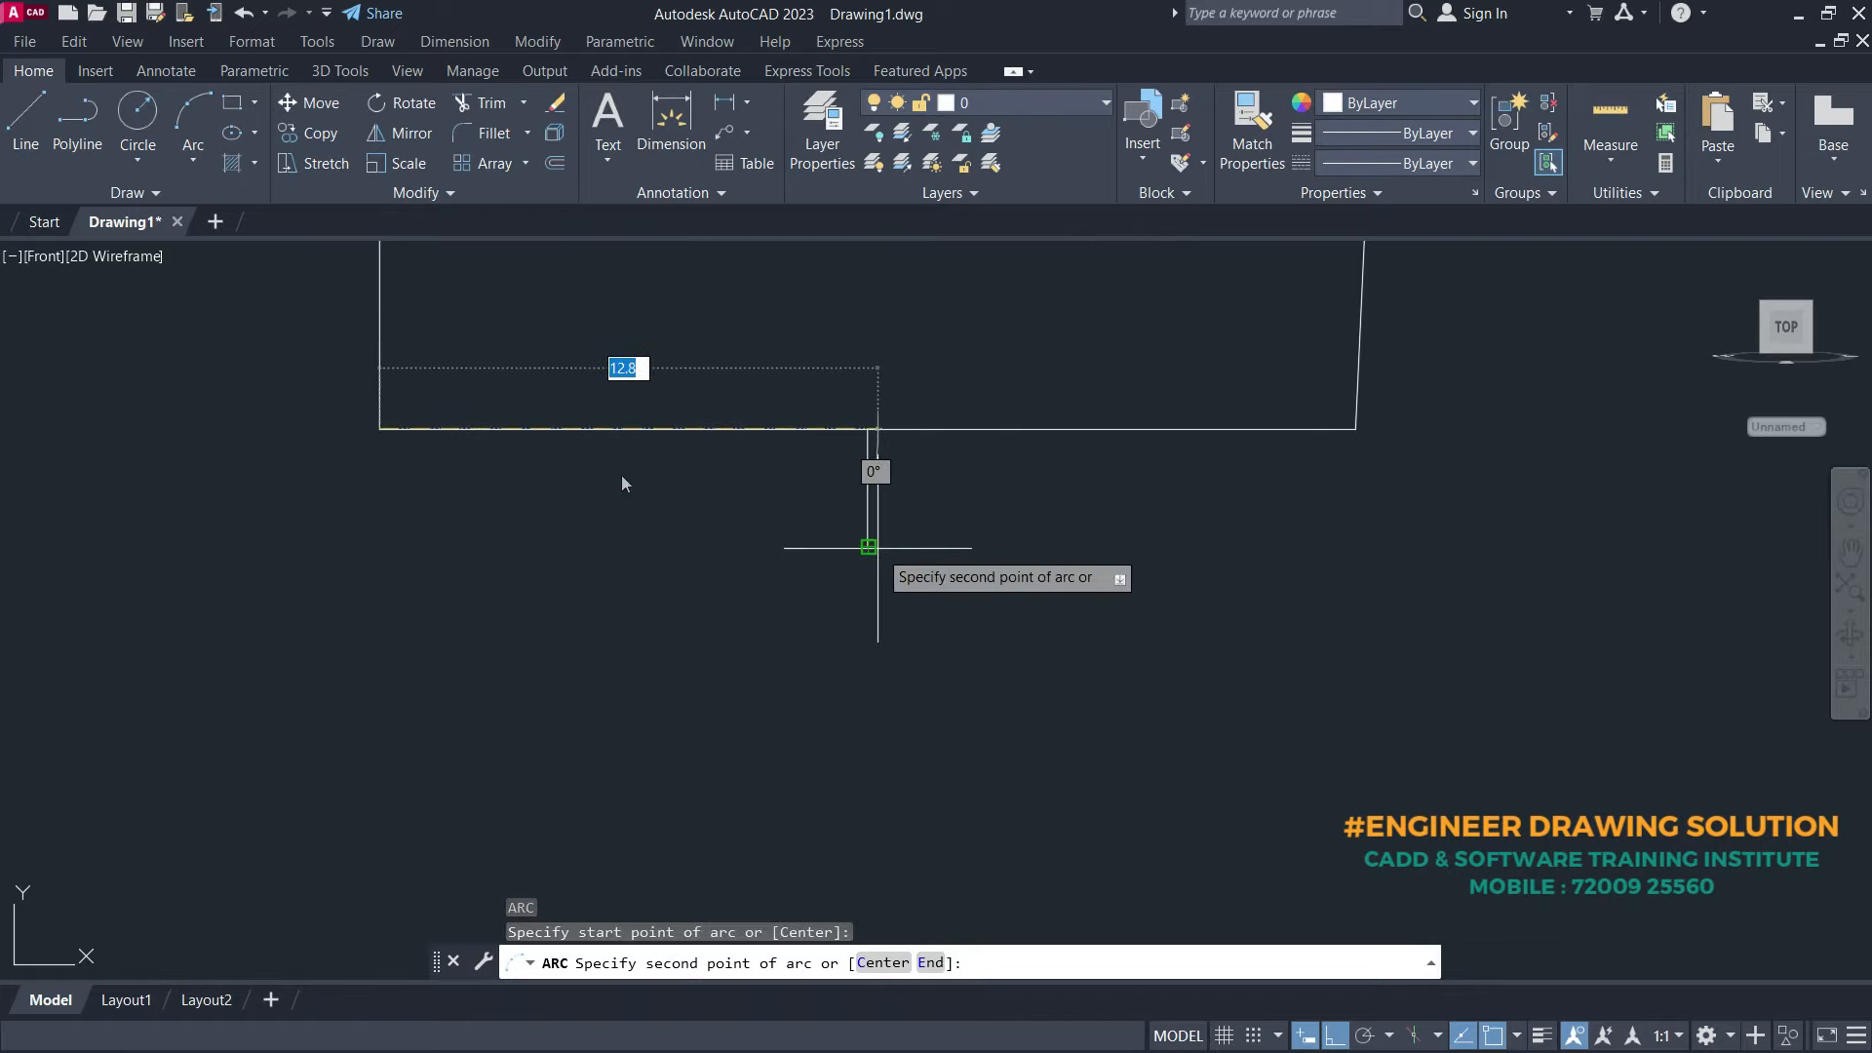
click(866, 547)
click(1356, 430)
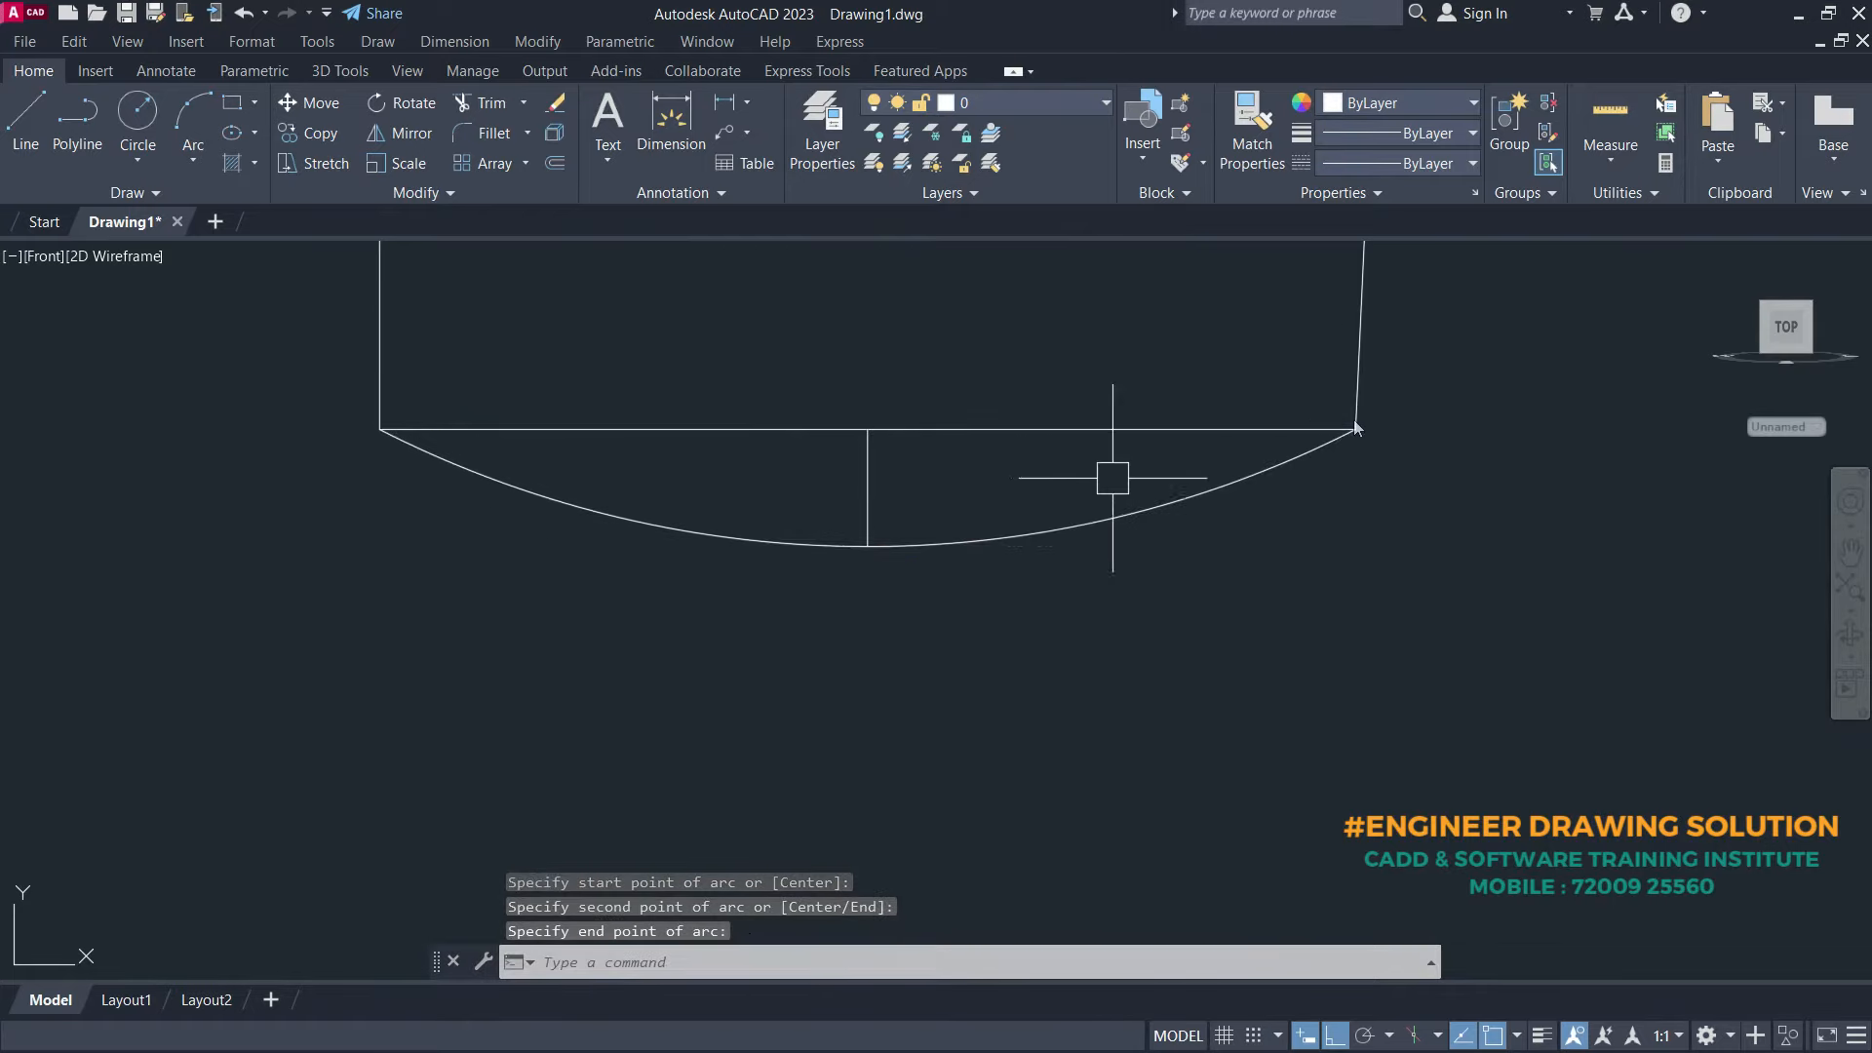
- Erase the short vertical helper line inside the lower arc
click(863, 509)
right_click(863, 517)
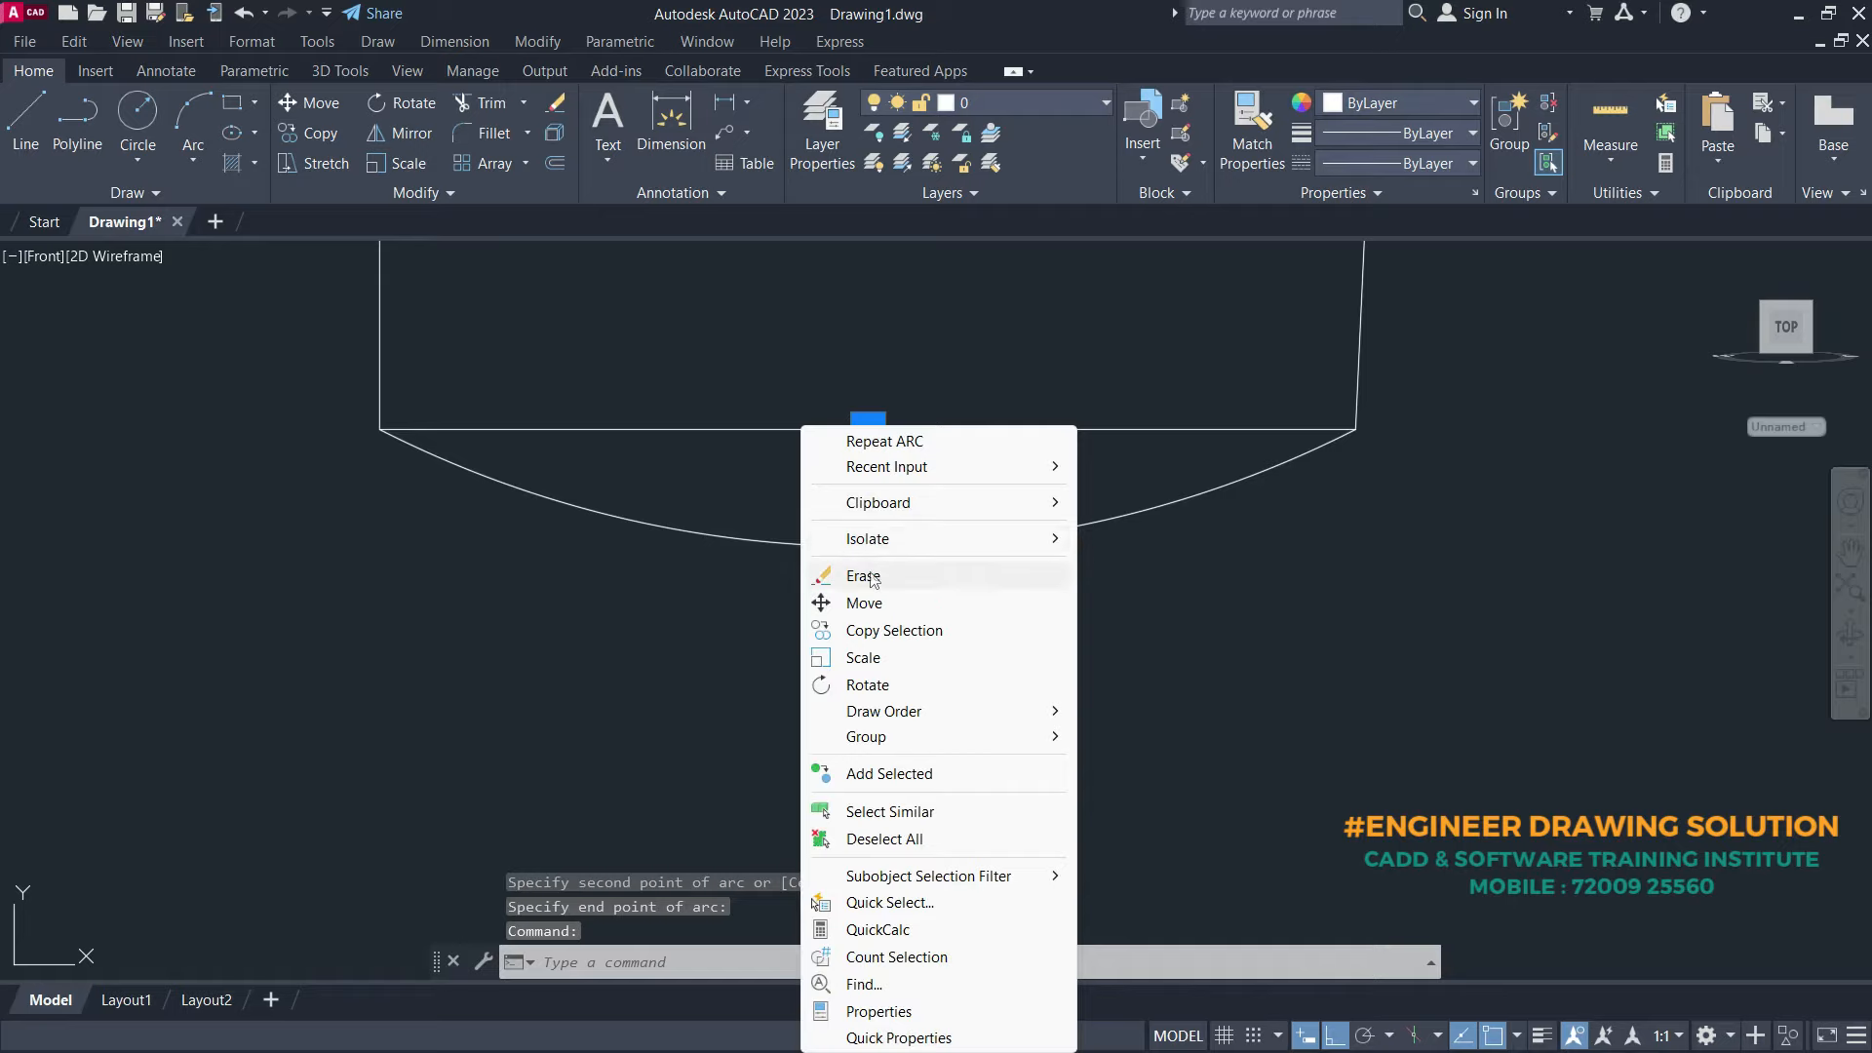
click(873, 577)
scroll(1057, 728, down, 5)
scroll(1284, 658, down, 3)
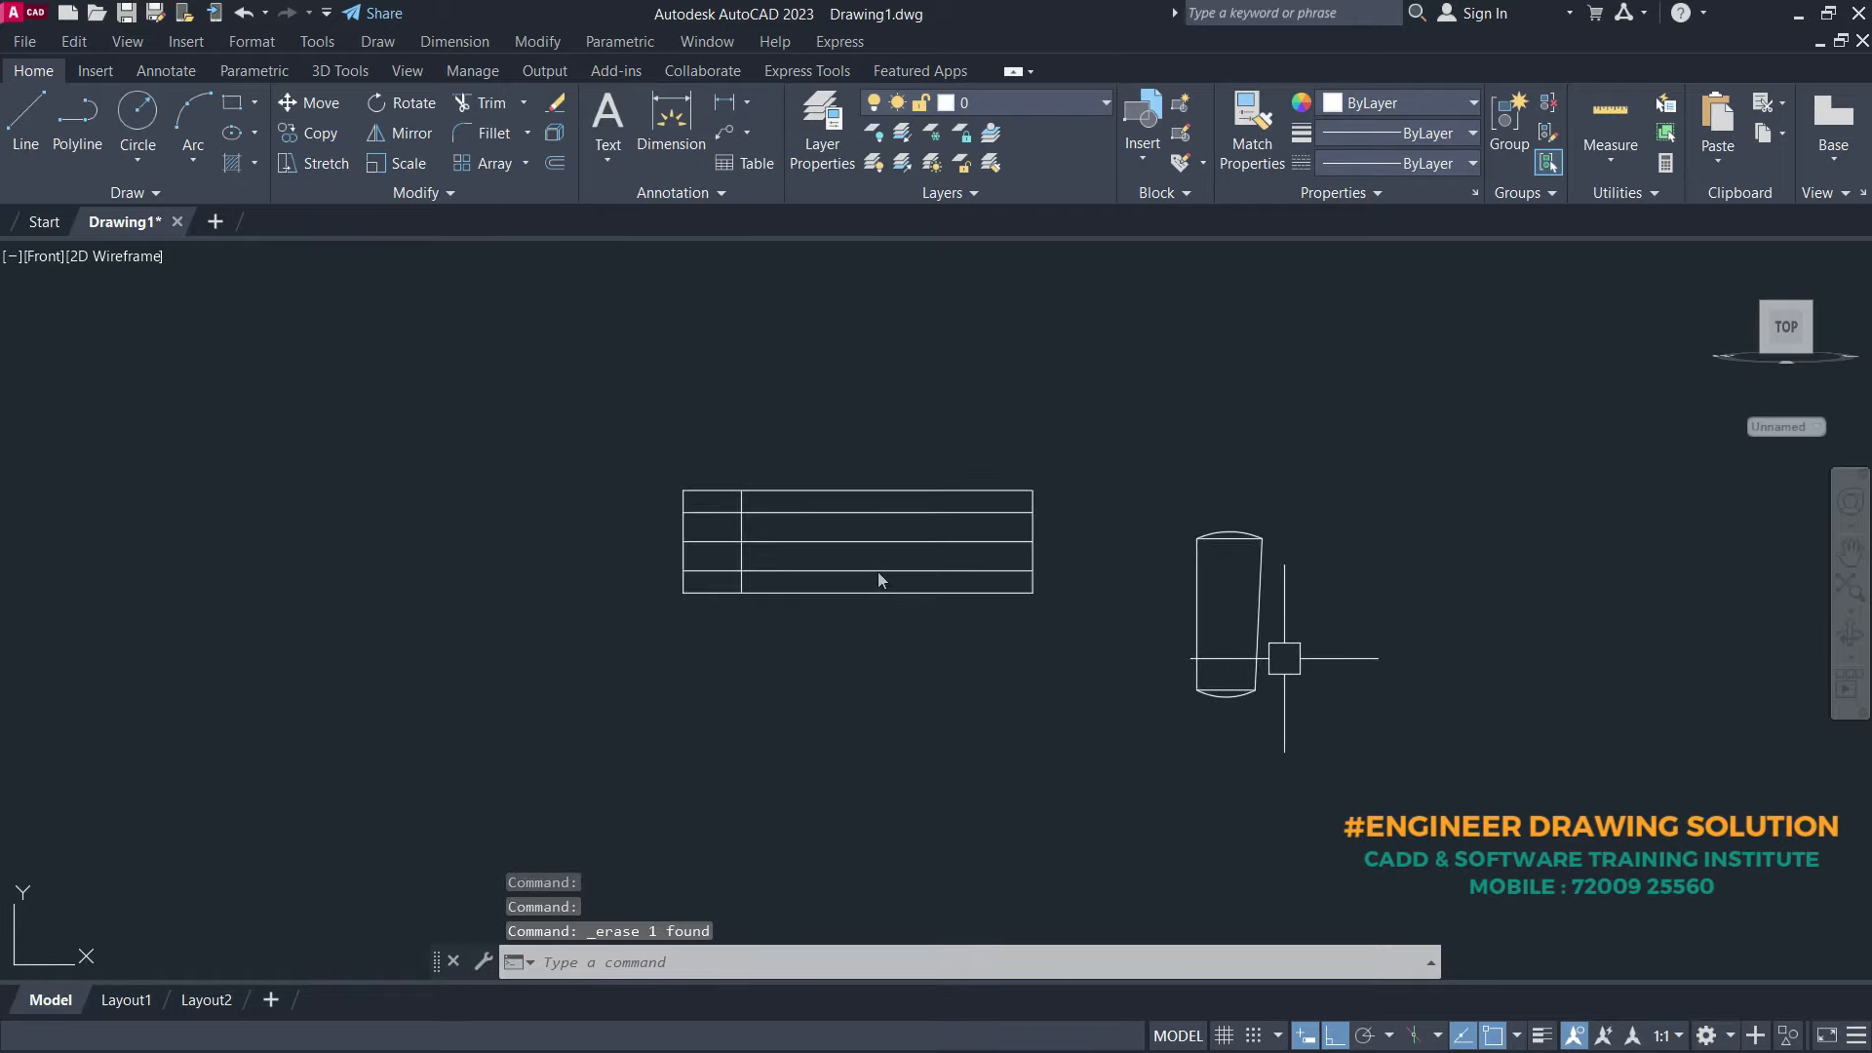
- Copy the tapered outline from its left edge's midpoint to where the rectangle's inner vertical line crosses the middle horizontal line
text(o)
key(Return)
click(1338, 733)
click(1111, 455)
key(Return)
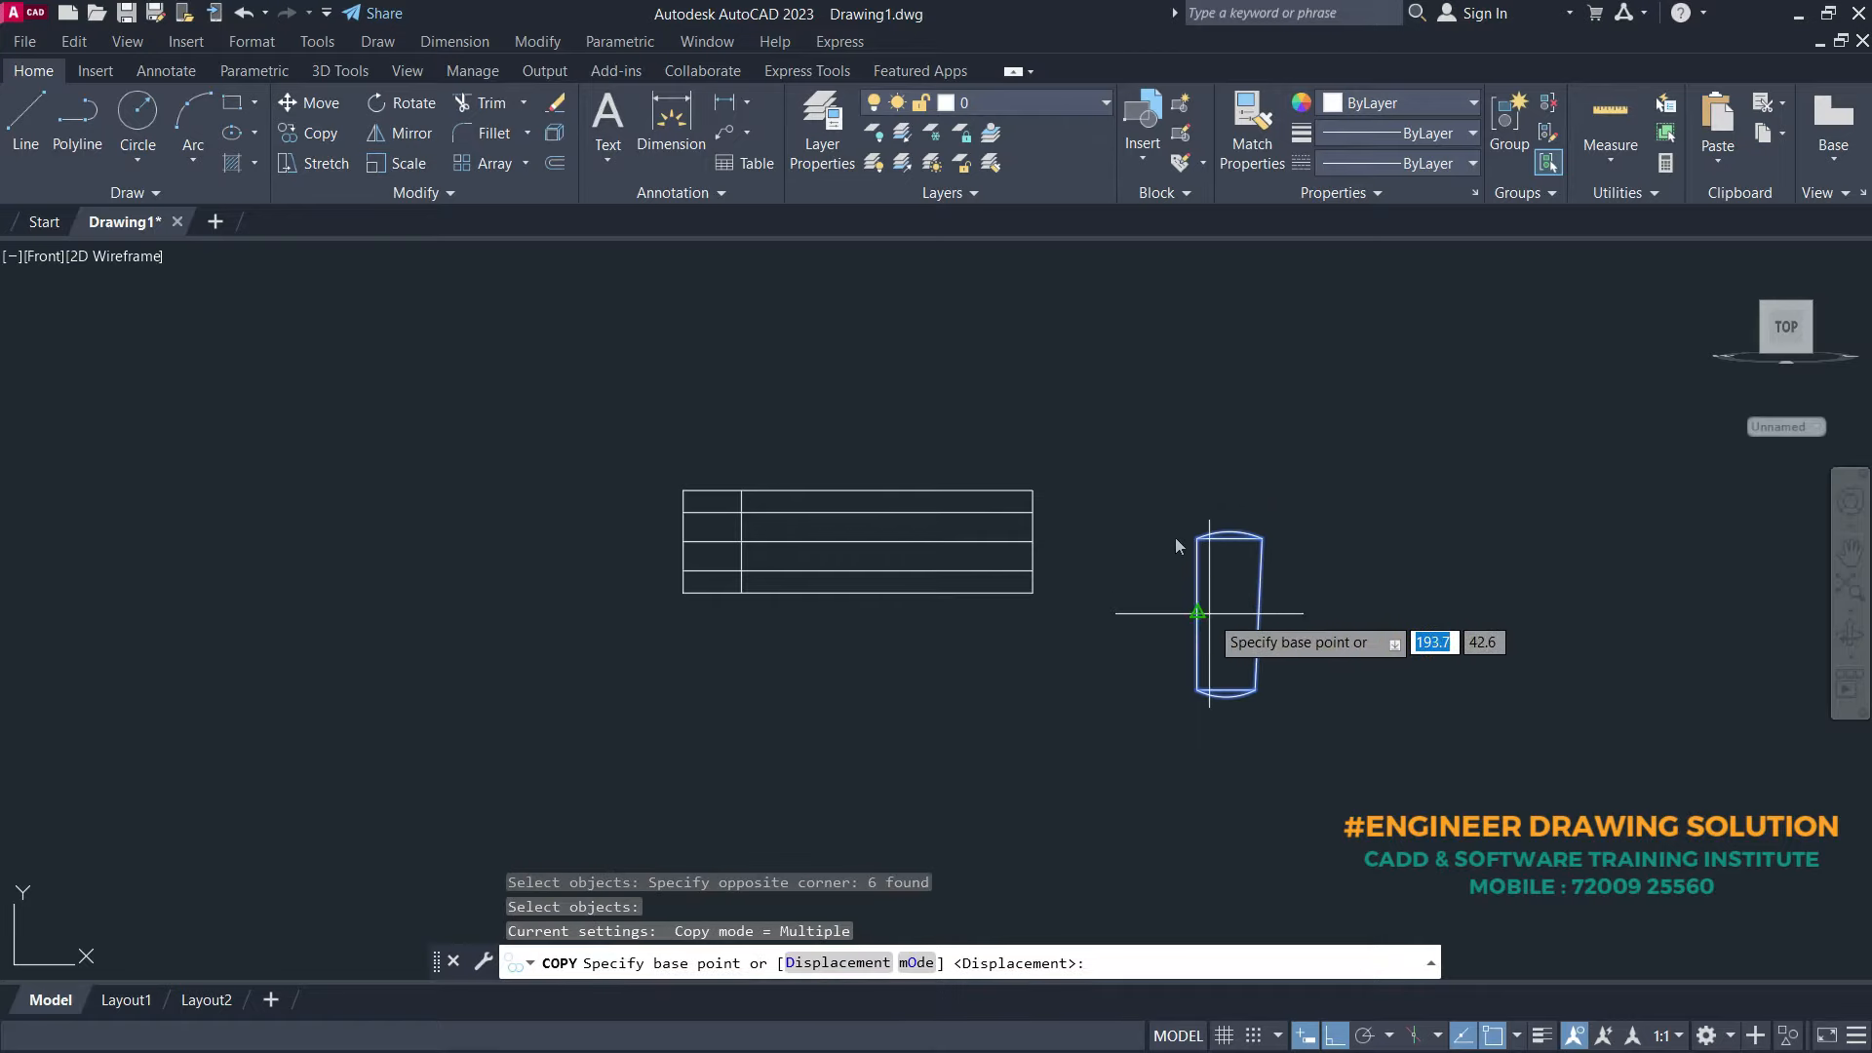
click(1198, 614)
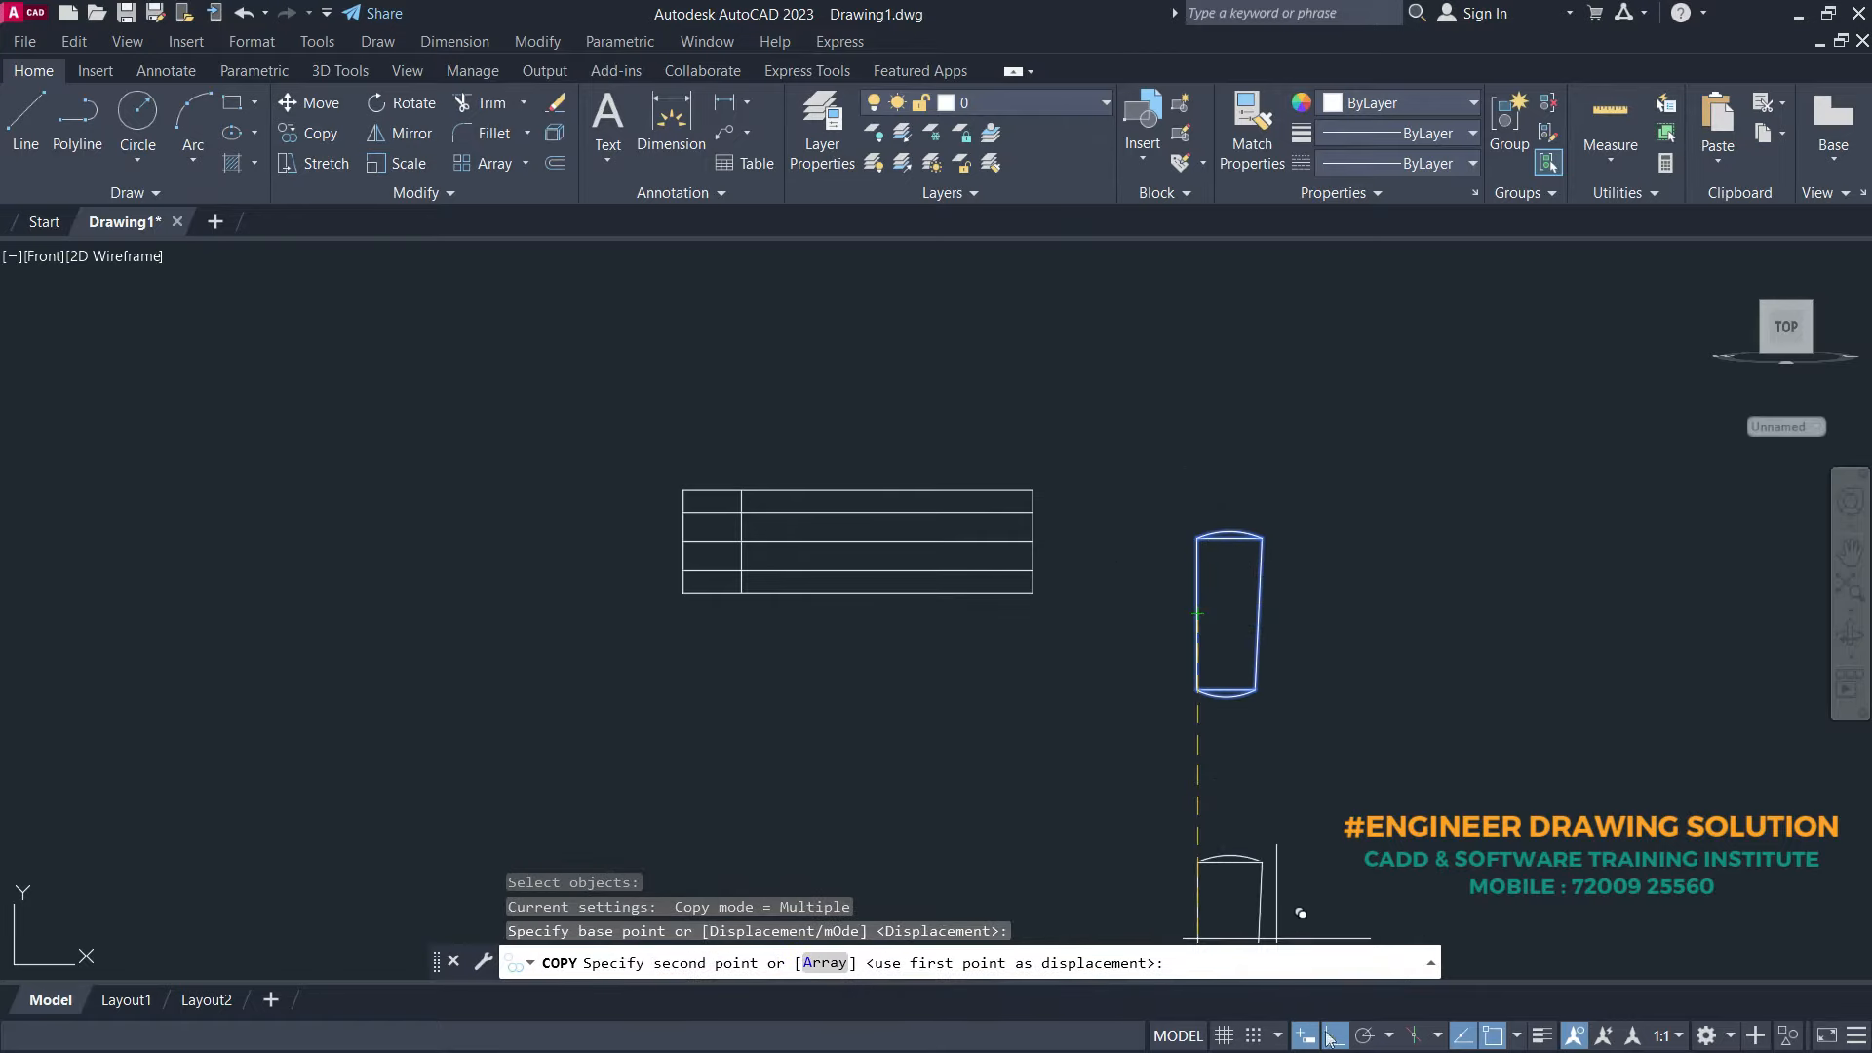
scroll(779, 608, up, 3)
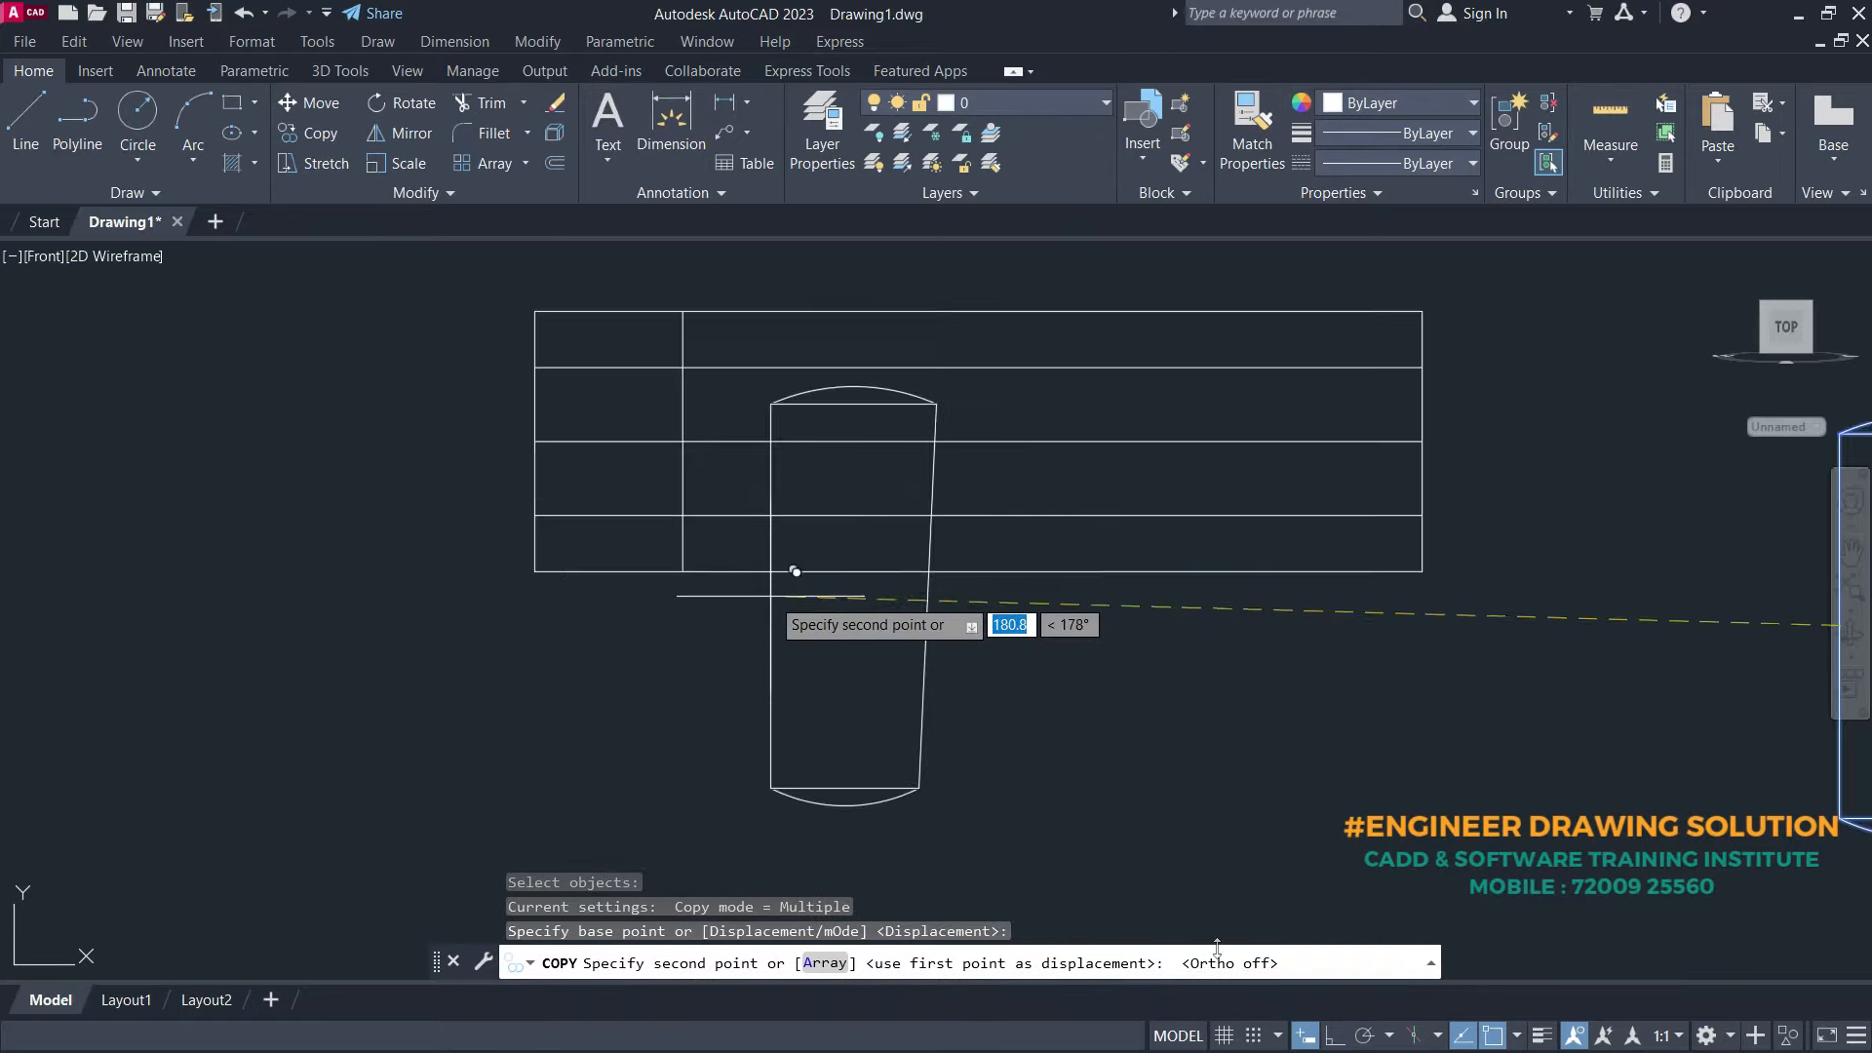
click(687, 443)
scroll(942, 609, down, 2)
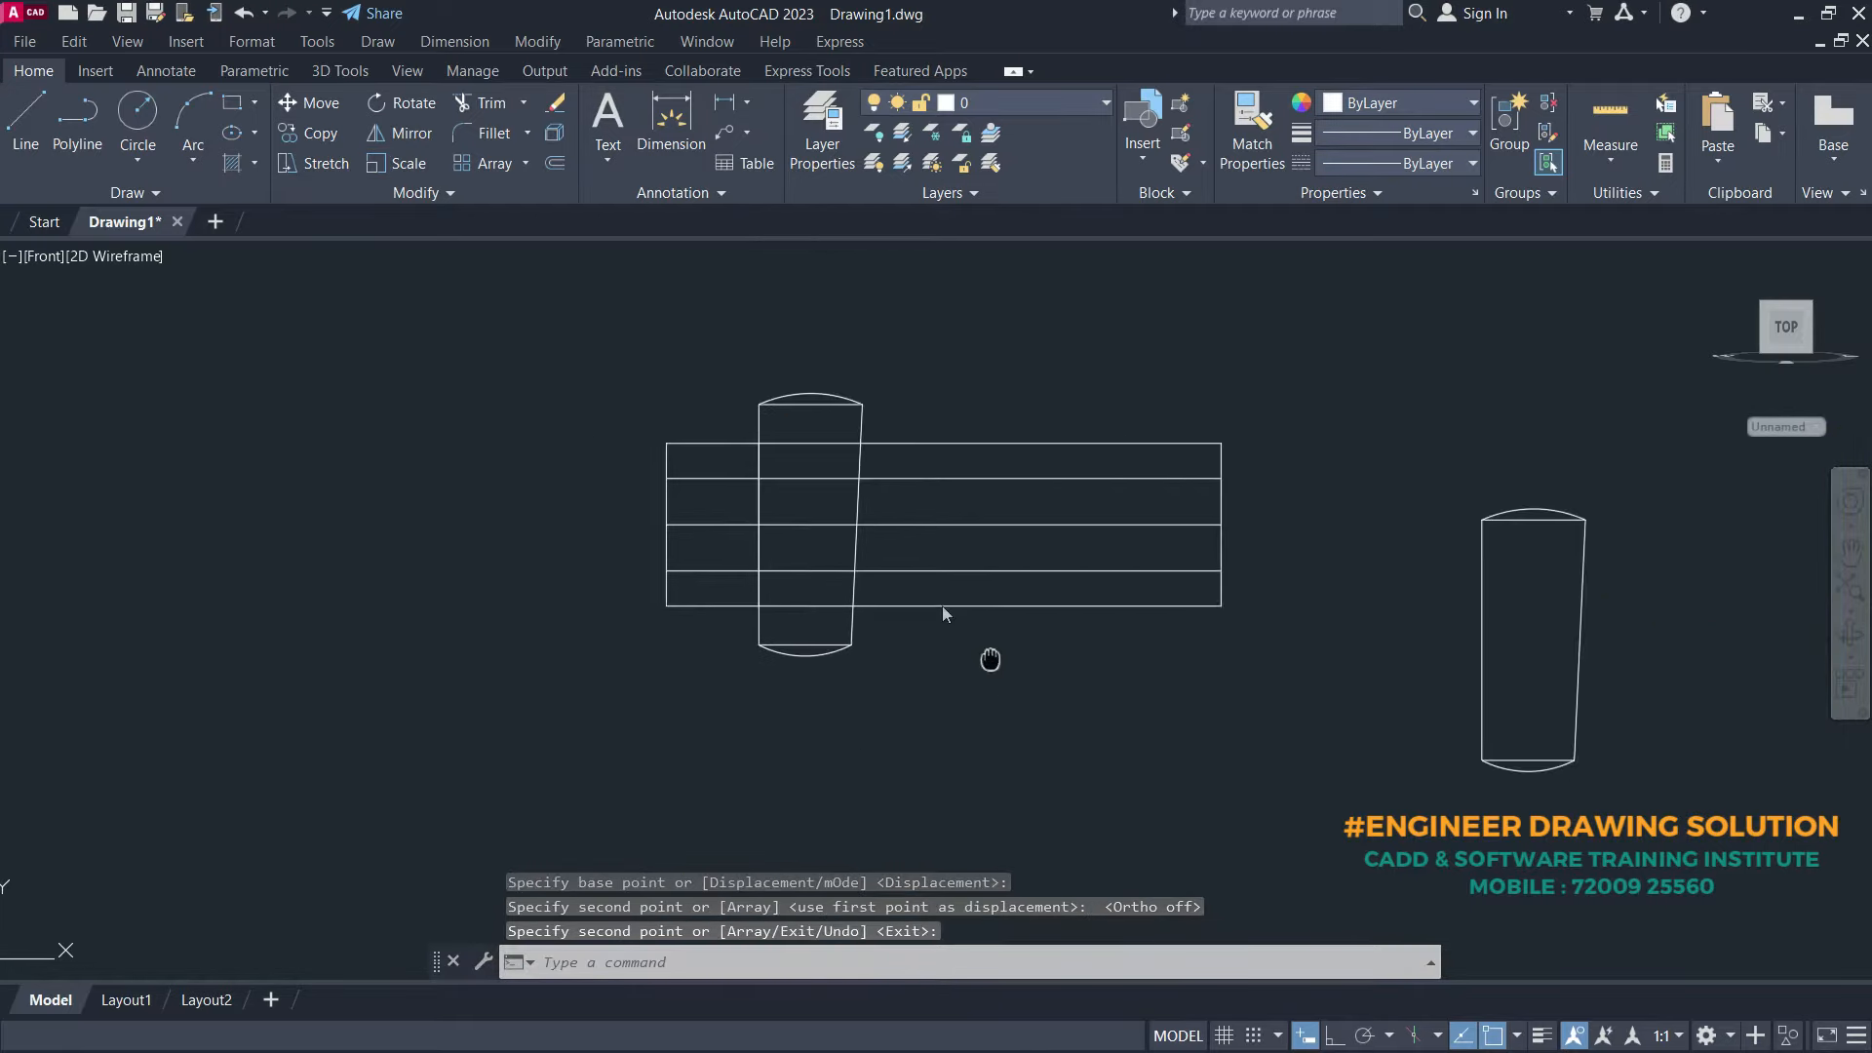
- Trim away the parts of the copied outline that extend above and below the rectangle
text(t or)
key(Return)
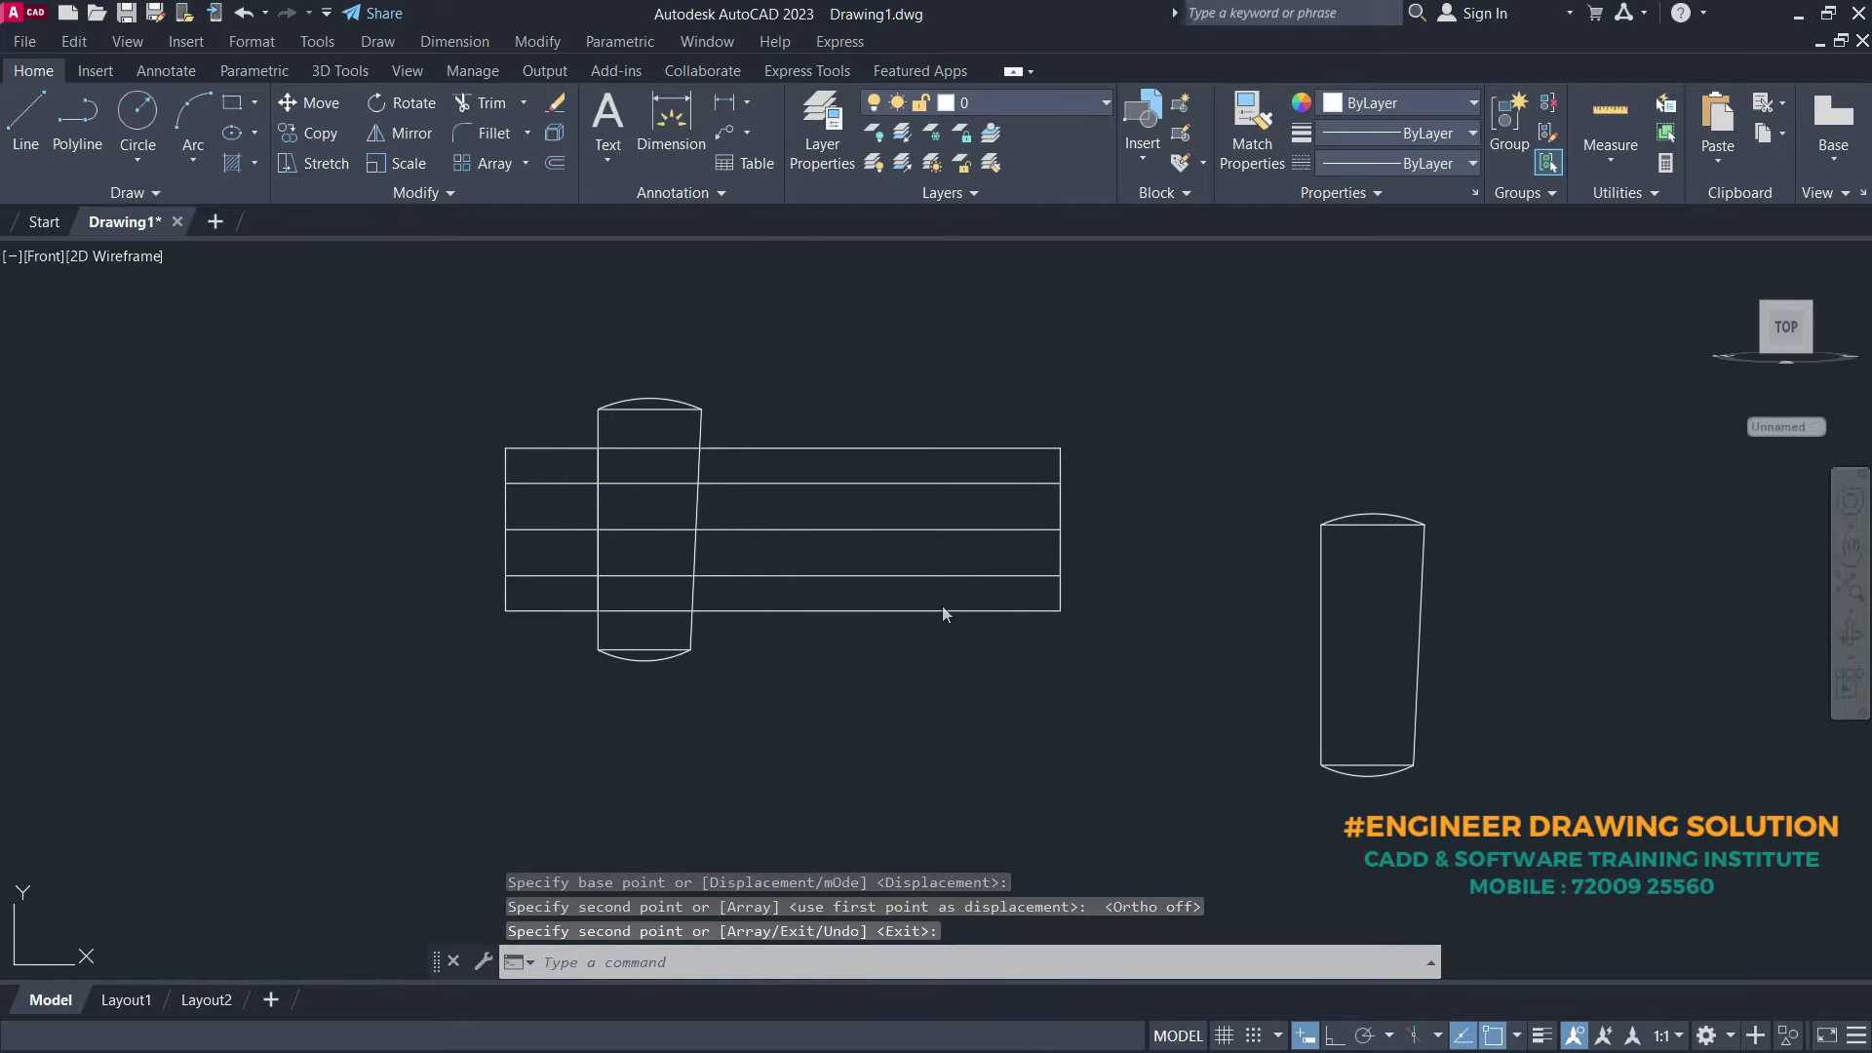
scroll(723, 437, up, 3)
click(723, 436)
key(Return)
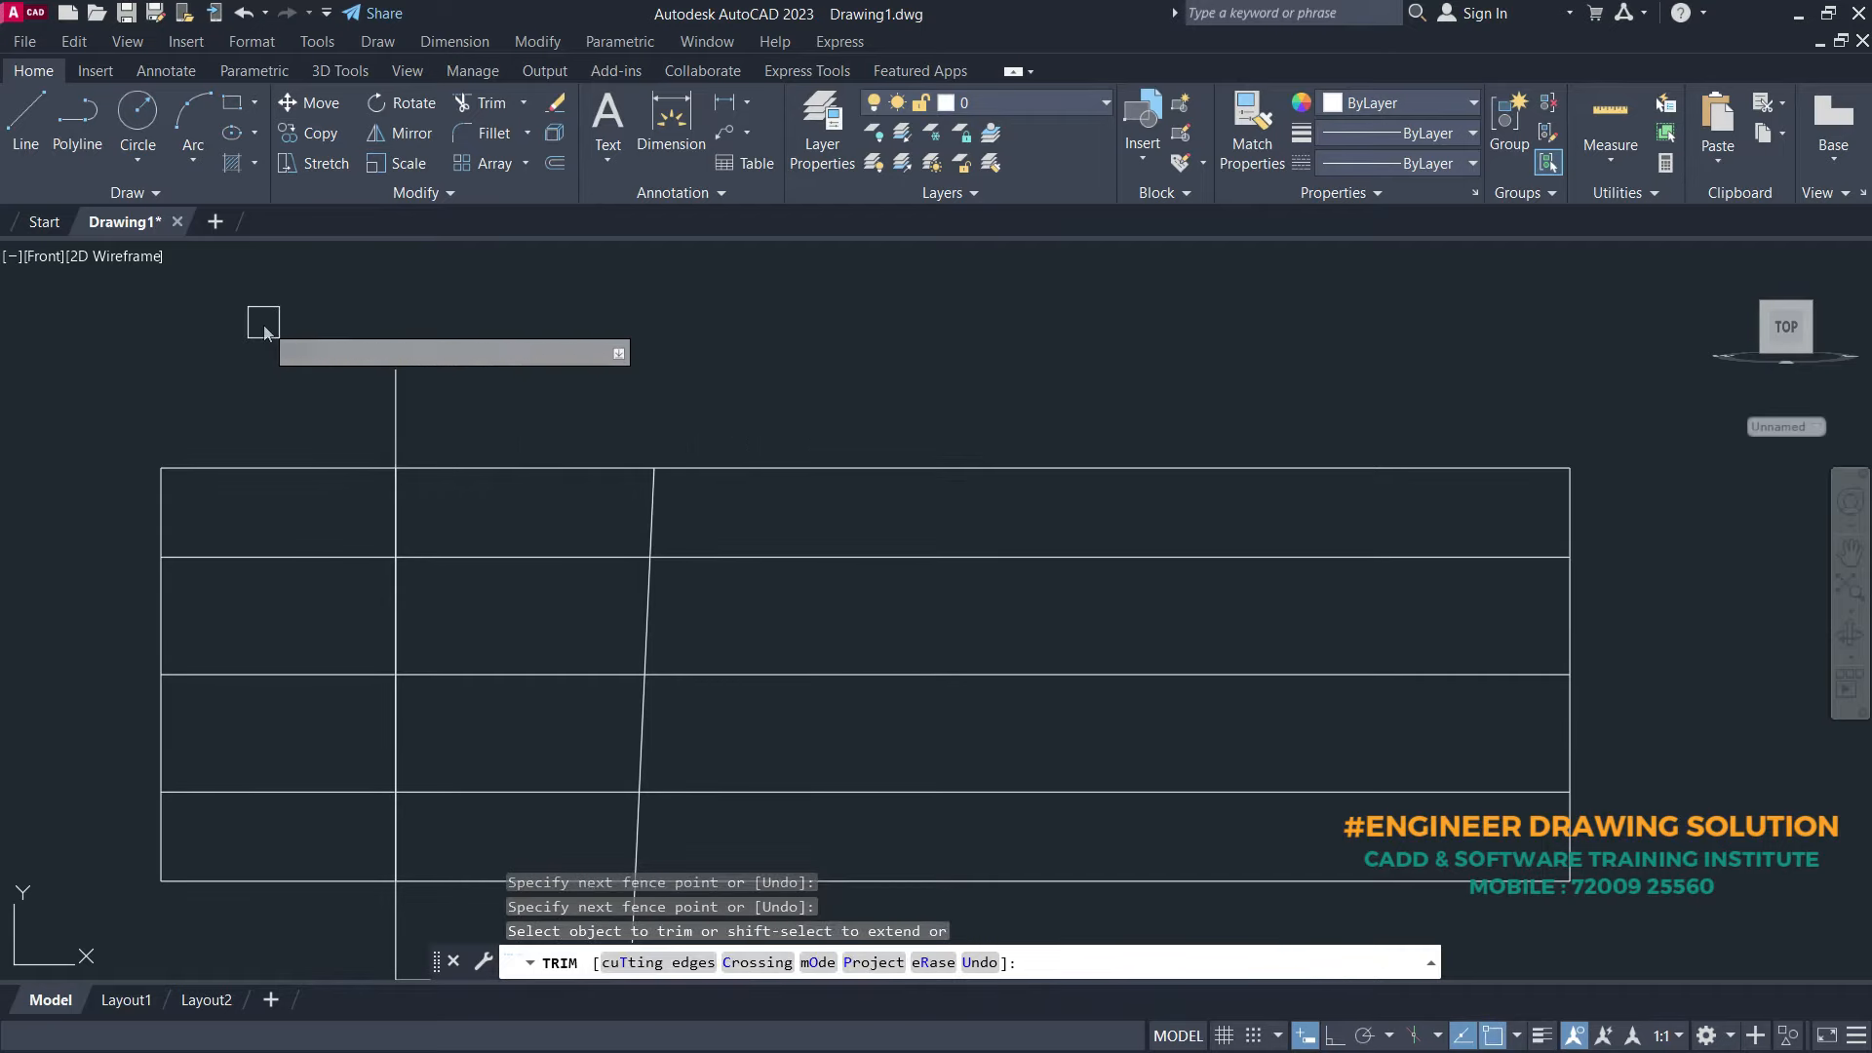
click(318, 398)
key(Return)
scroll(604, 389, down, 3)
scroll(623, 645, up, 4)
mouse_move(653, 676)
mouse_down()
mouse_move(286, 518)
mouse_move(359, 633)
mouse_move(677, 533)
mouse_up()
scroll(744, 690, up, 3)
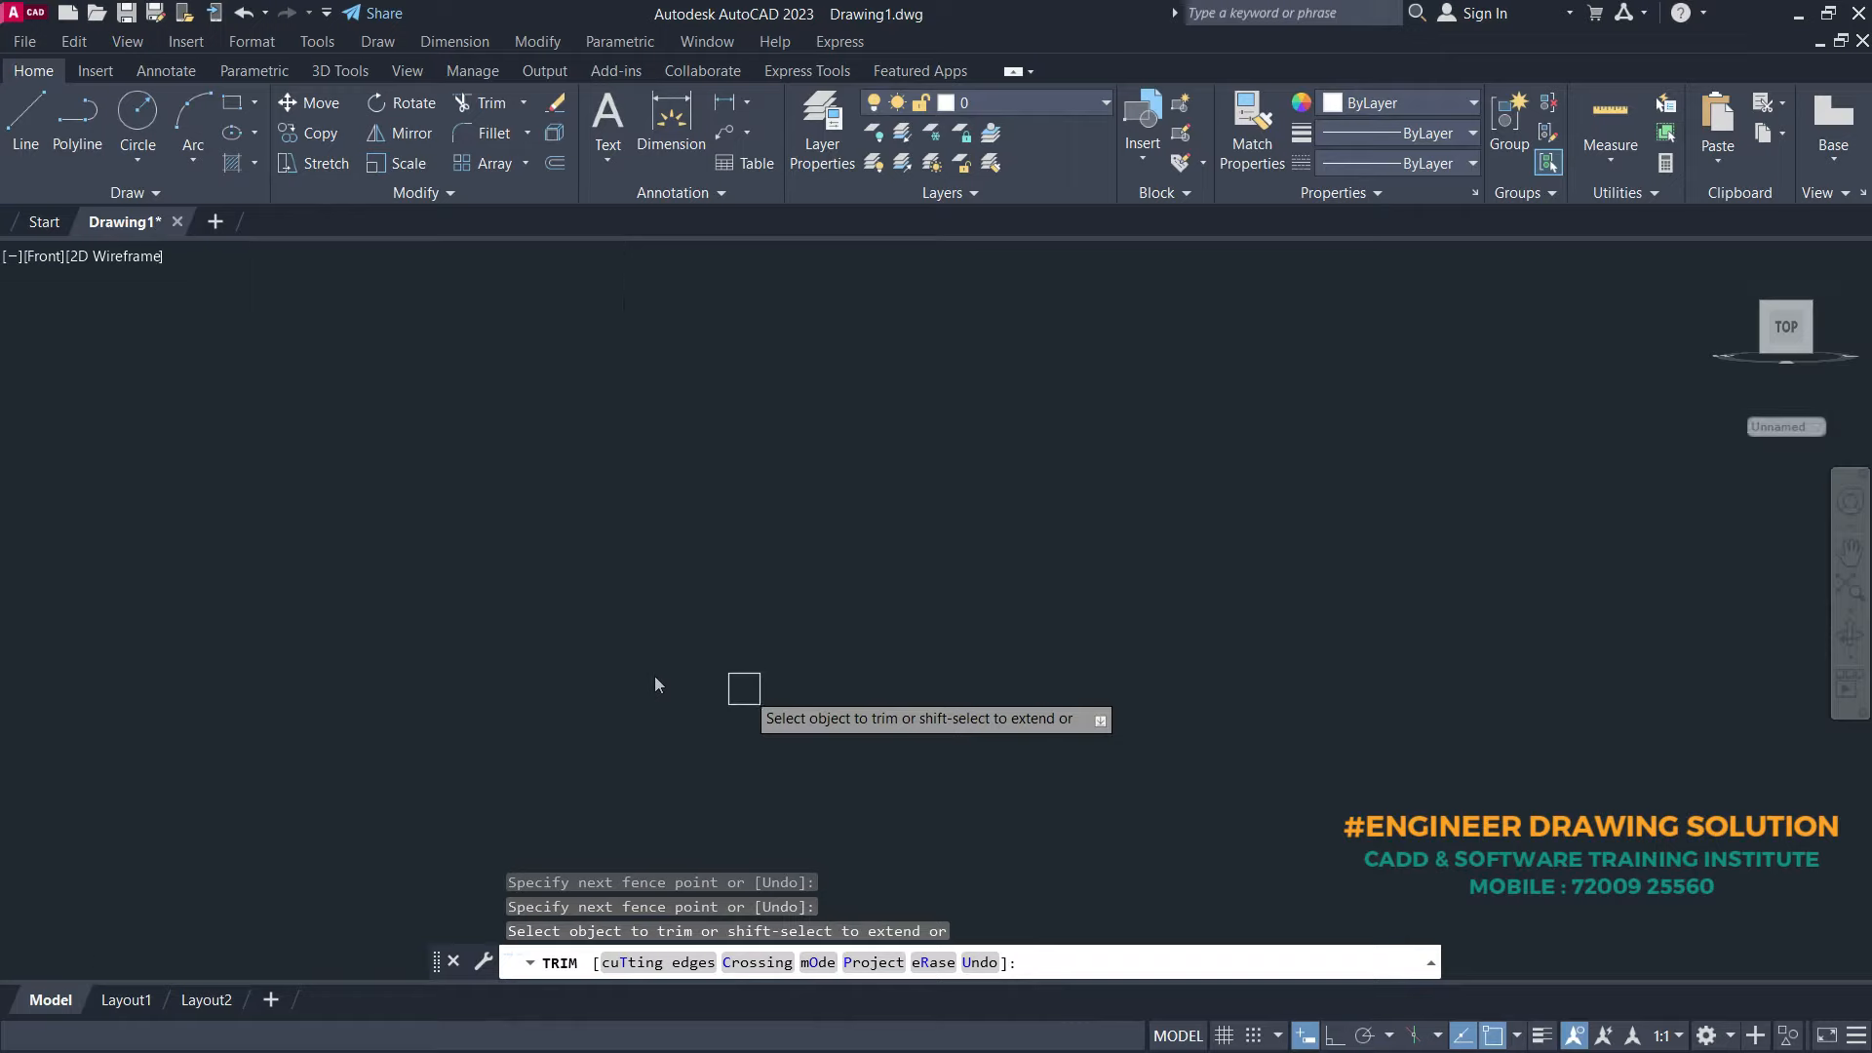
- Trim the vertical and slanted lines between the rectangle's two outer offset lines, leaving short segments in the upper and lower bands
scroll(693, 632, down, 7)
middle_drag(616, 572, 715, 719)
scroll(783, 610, up, 2)
click(781, 608)
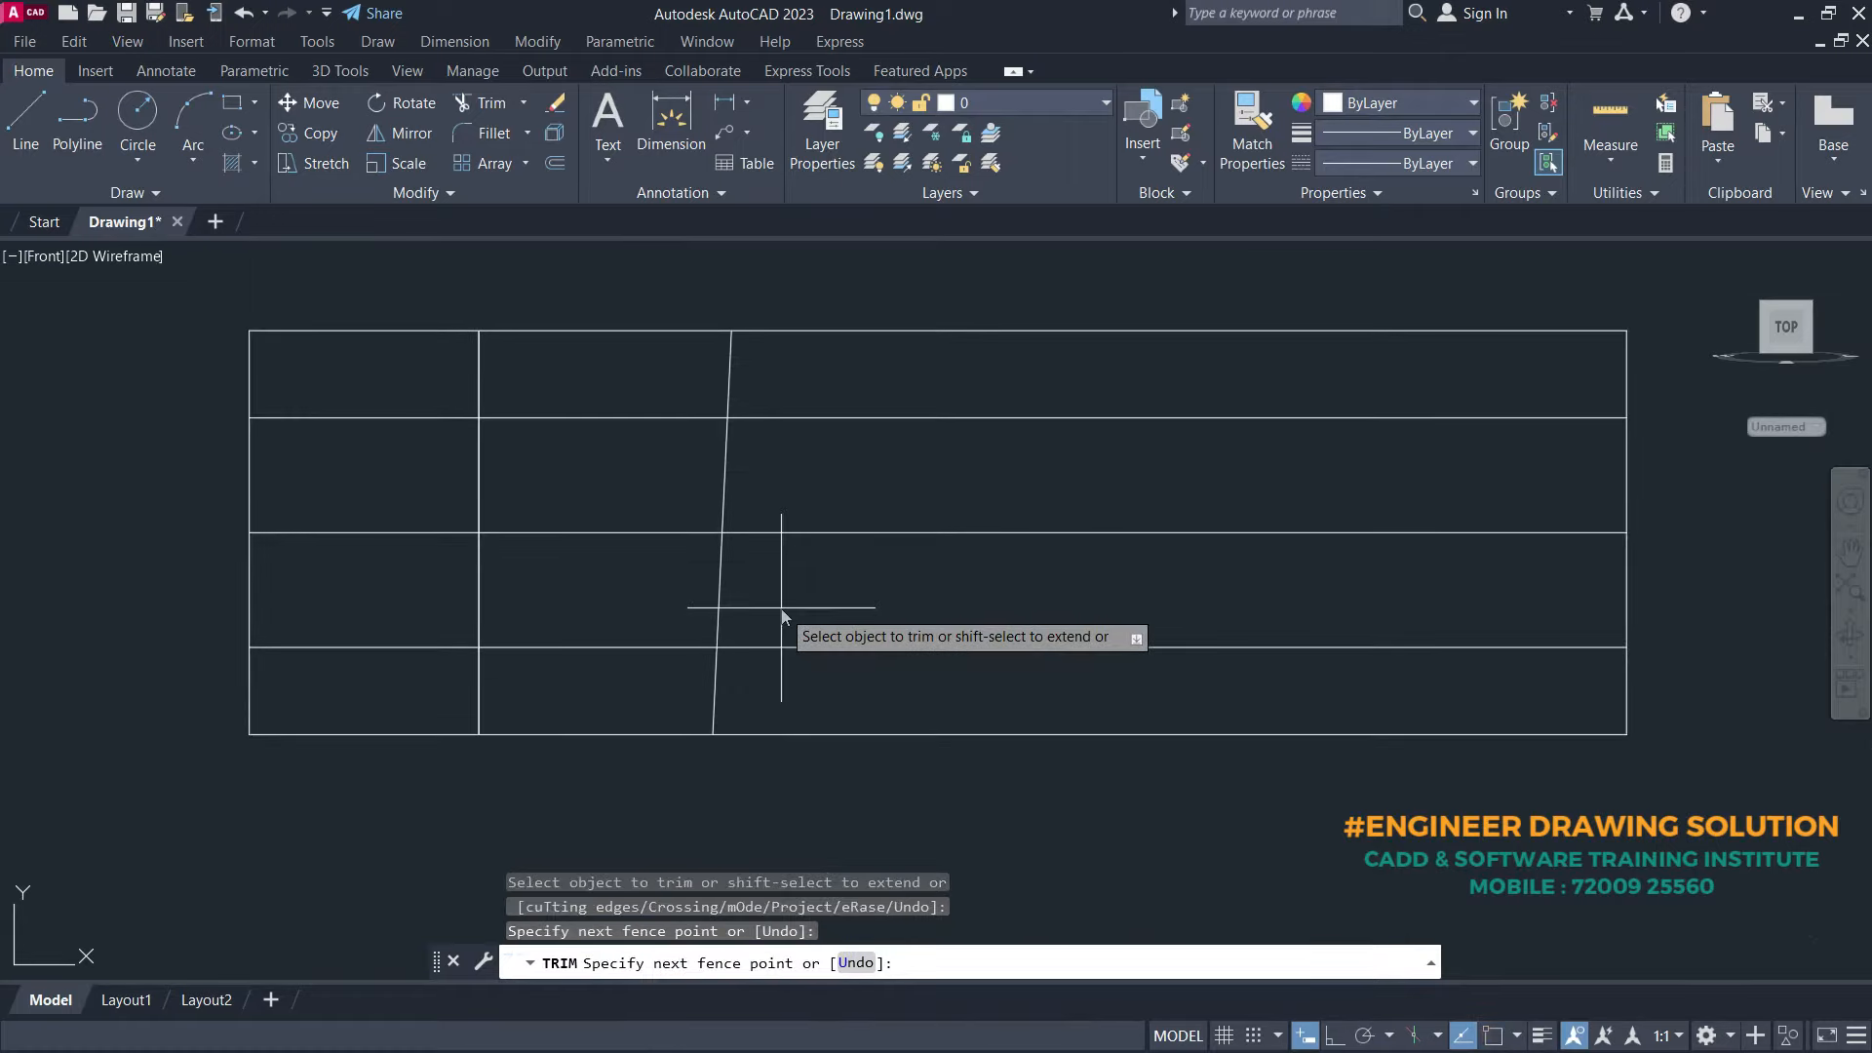
click(437, 592)
key(Return)
click(782, 474)
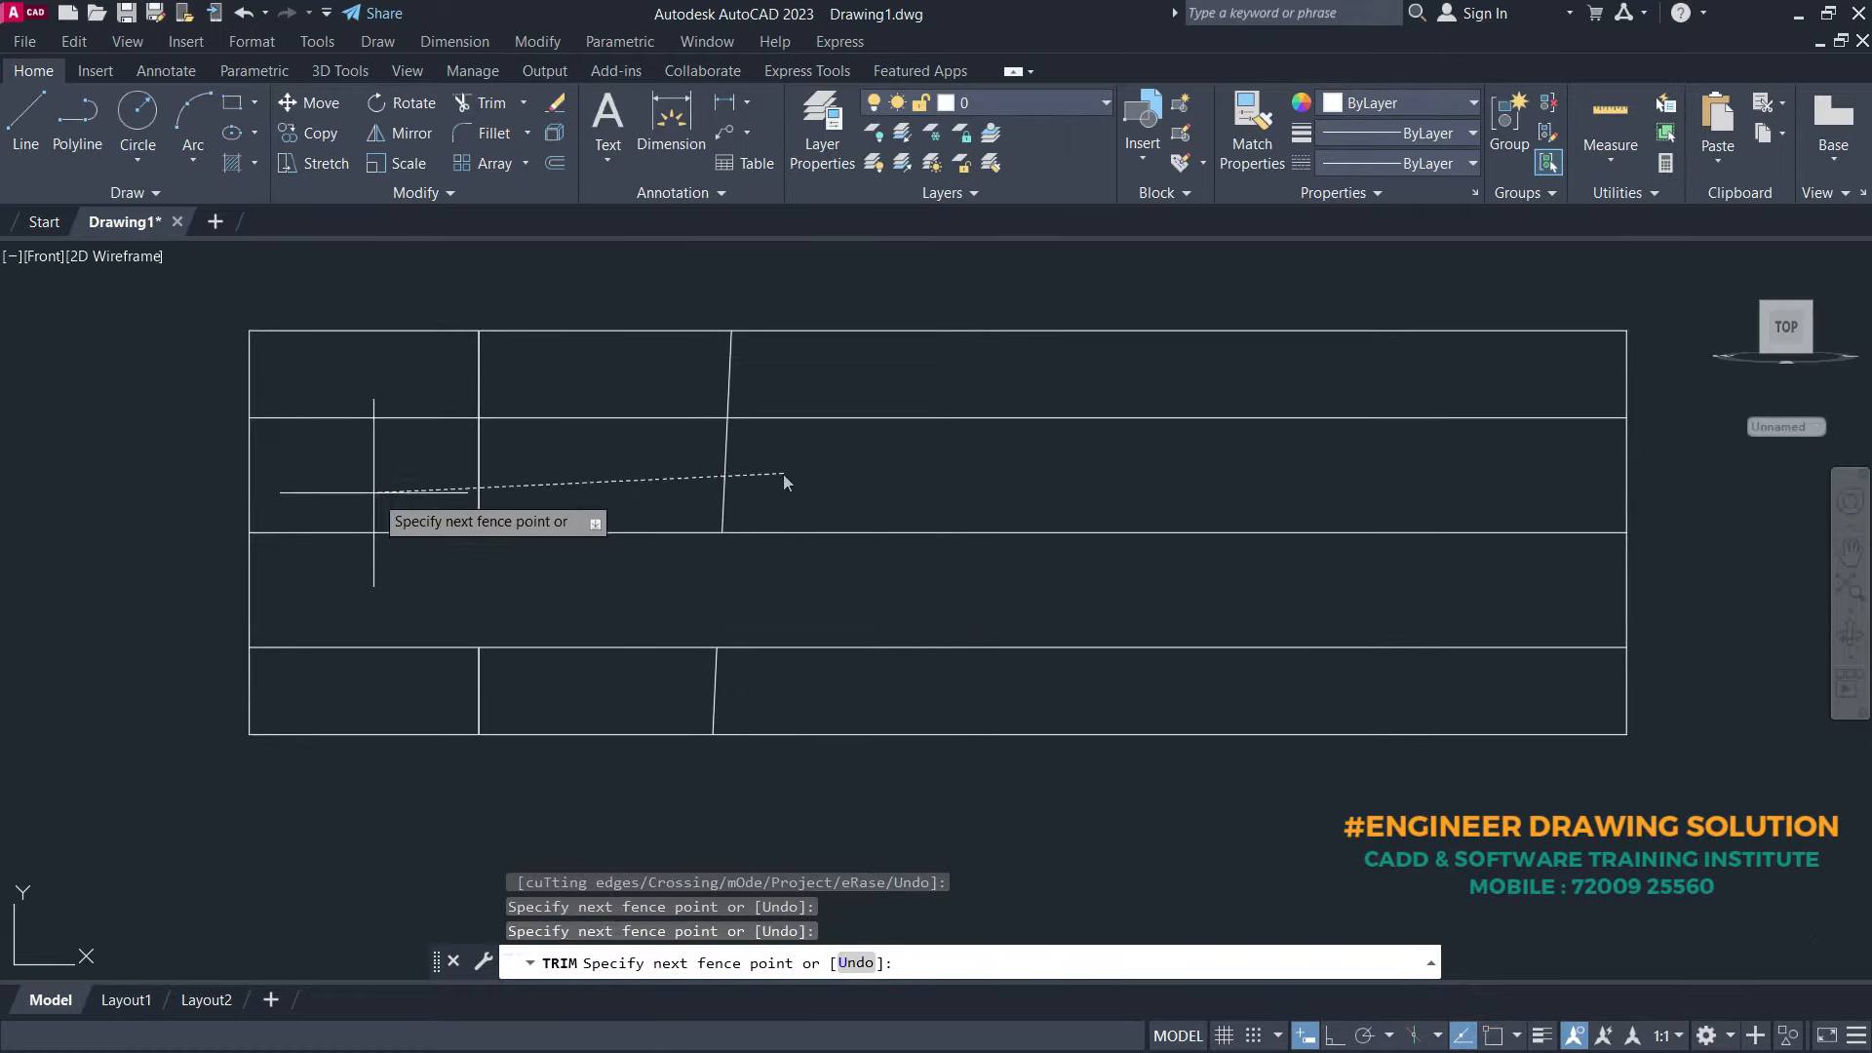
click(360, 494)
key(Return)
scroll(361, 494, down, 2)
middle_drag(818, 545, 685, 541)
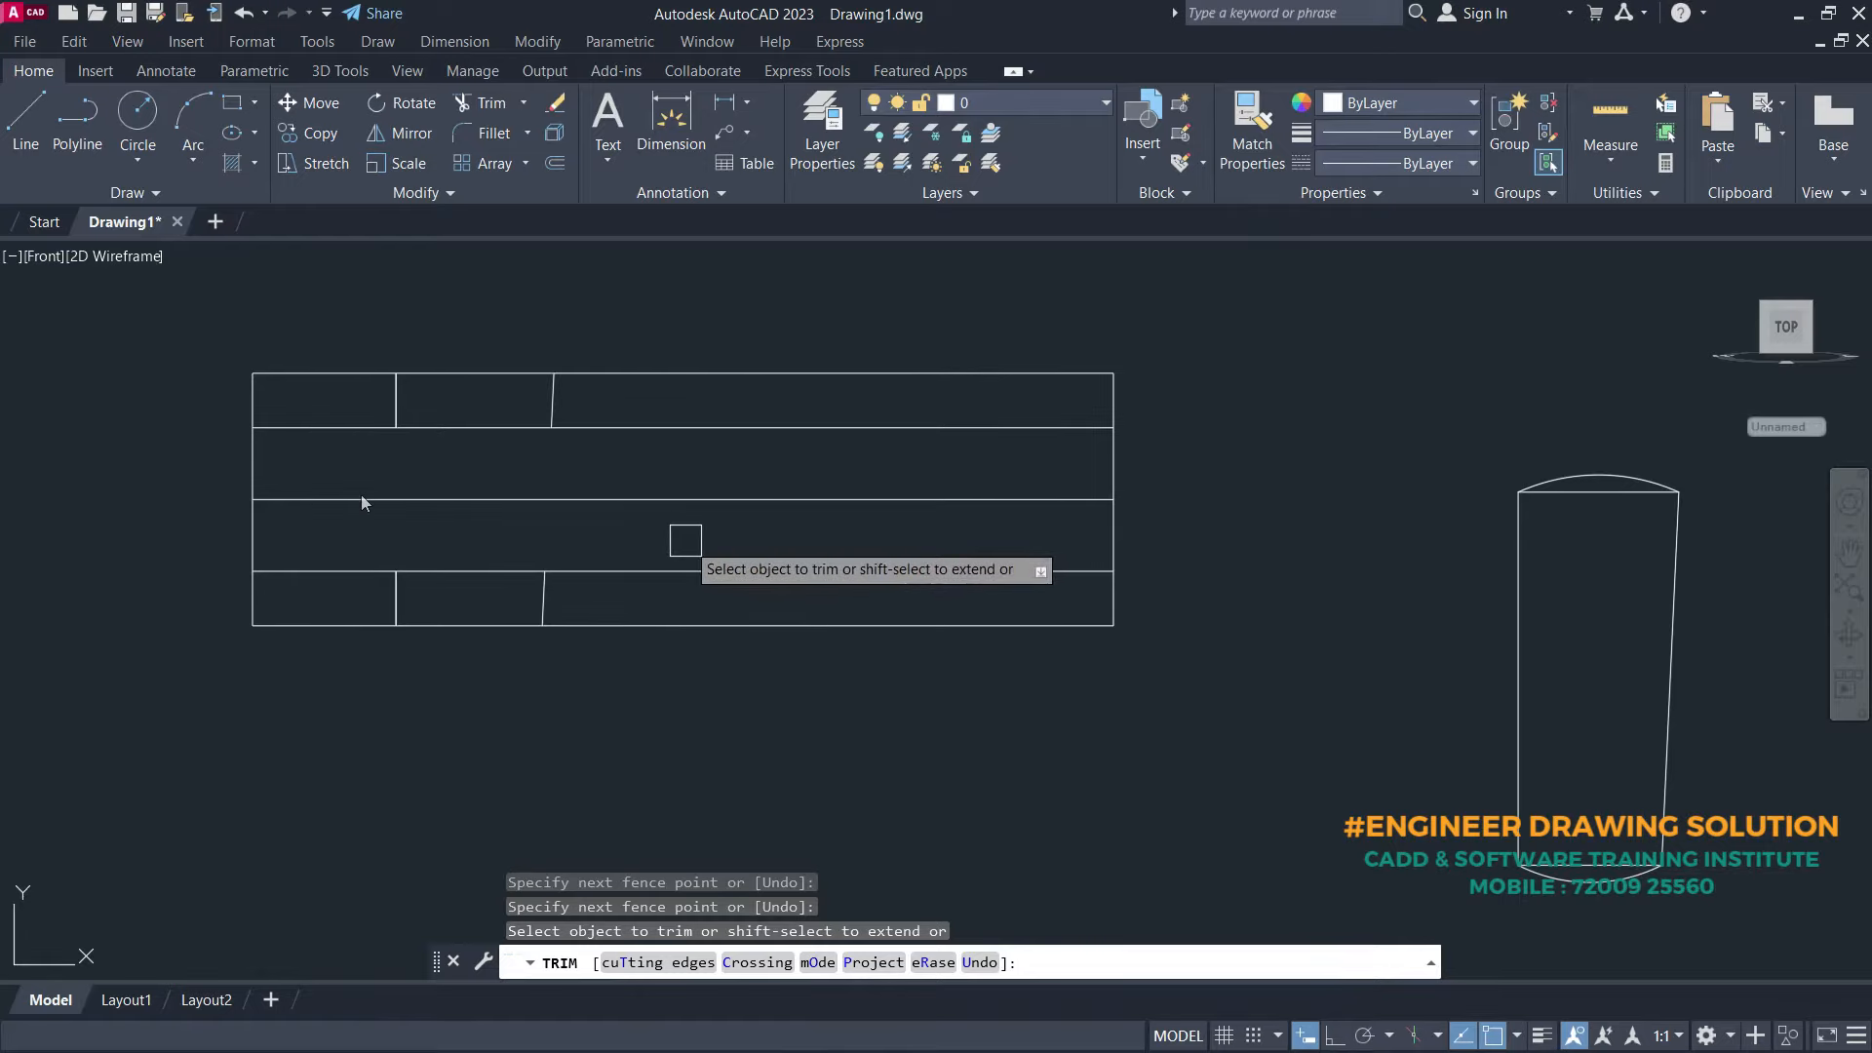
middle_drag(848, 648, 794, 669)
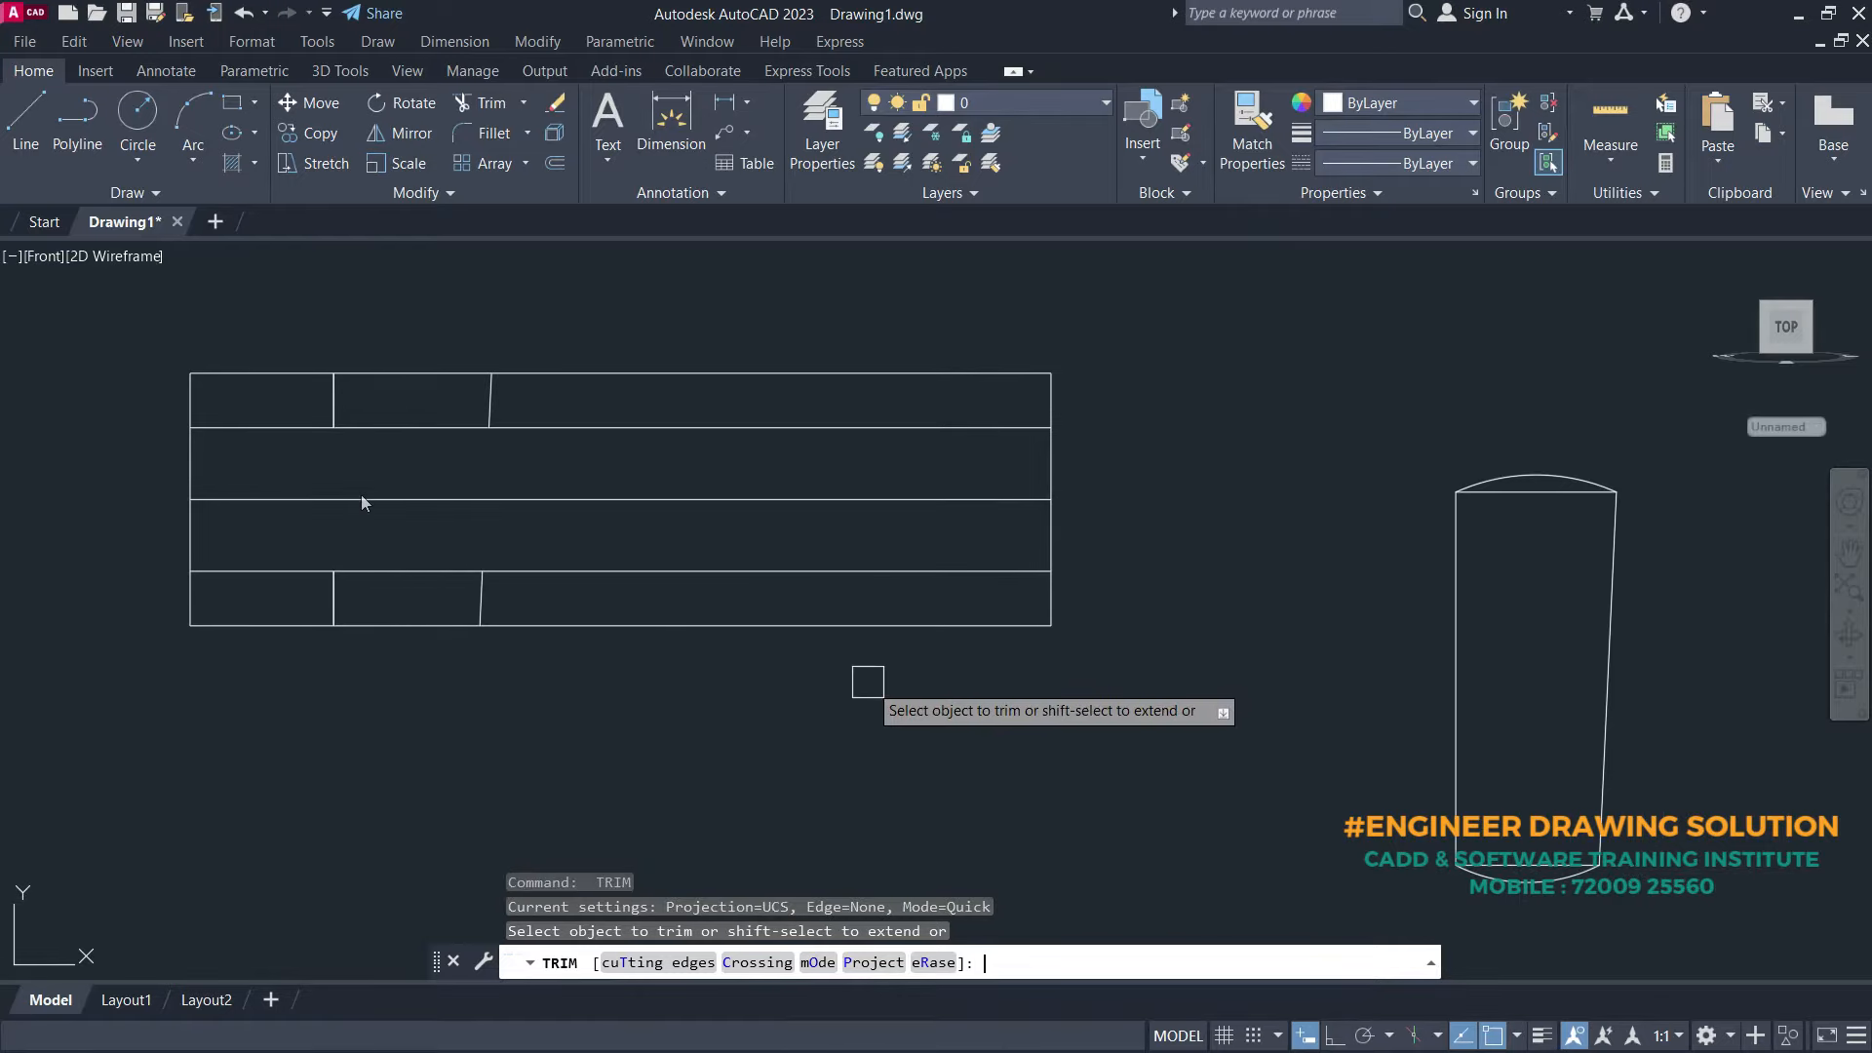
key(Escape)
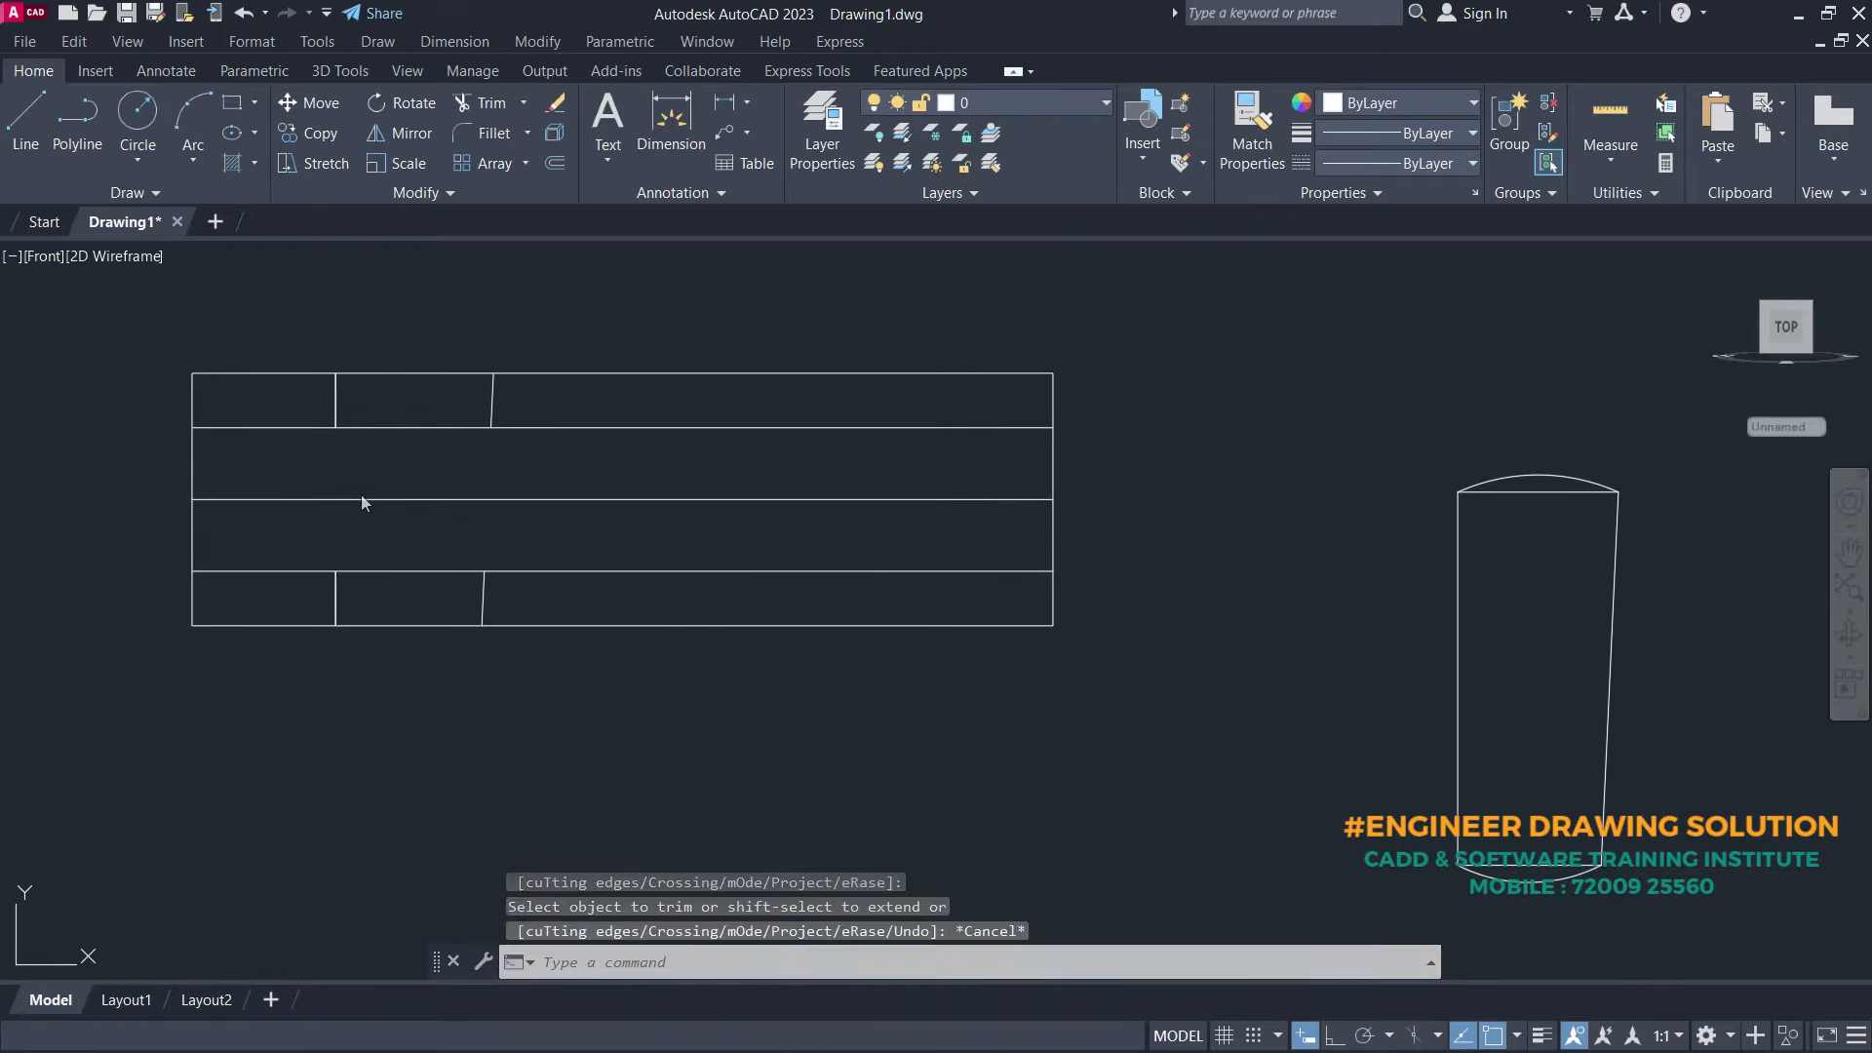
- Mirror the four short vertical and slanted segments about the rectangle's vertical centreline, keeping the originals
middle_drag(720, 704, 808, 661)
text(mi)
key(Return)
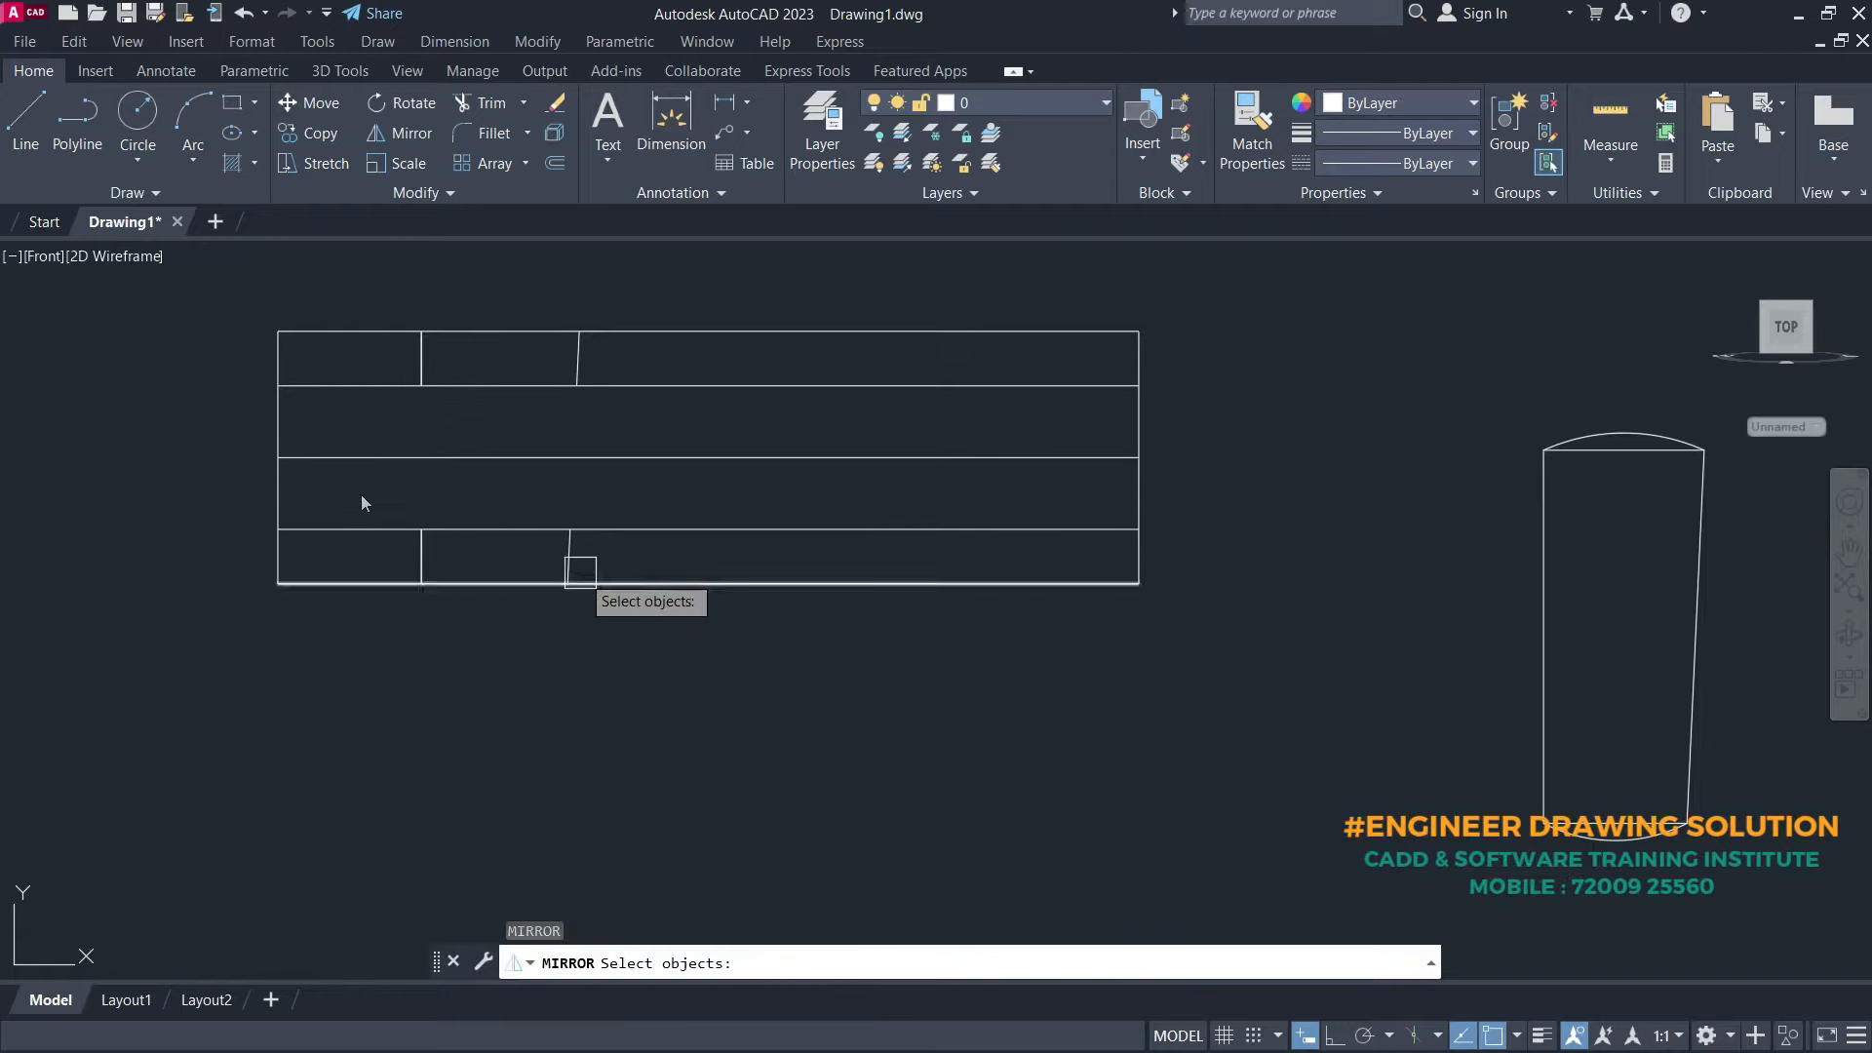
click(570, 556)
scroll(570, 358, up, 4)
click(592, 341)
scroll(591, 337, down, 4)
scroll(591, 336, up, 1)
click(432, 369)
click(431, 684)
scroll(436, 684, down, 4)
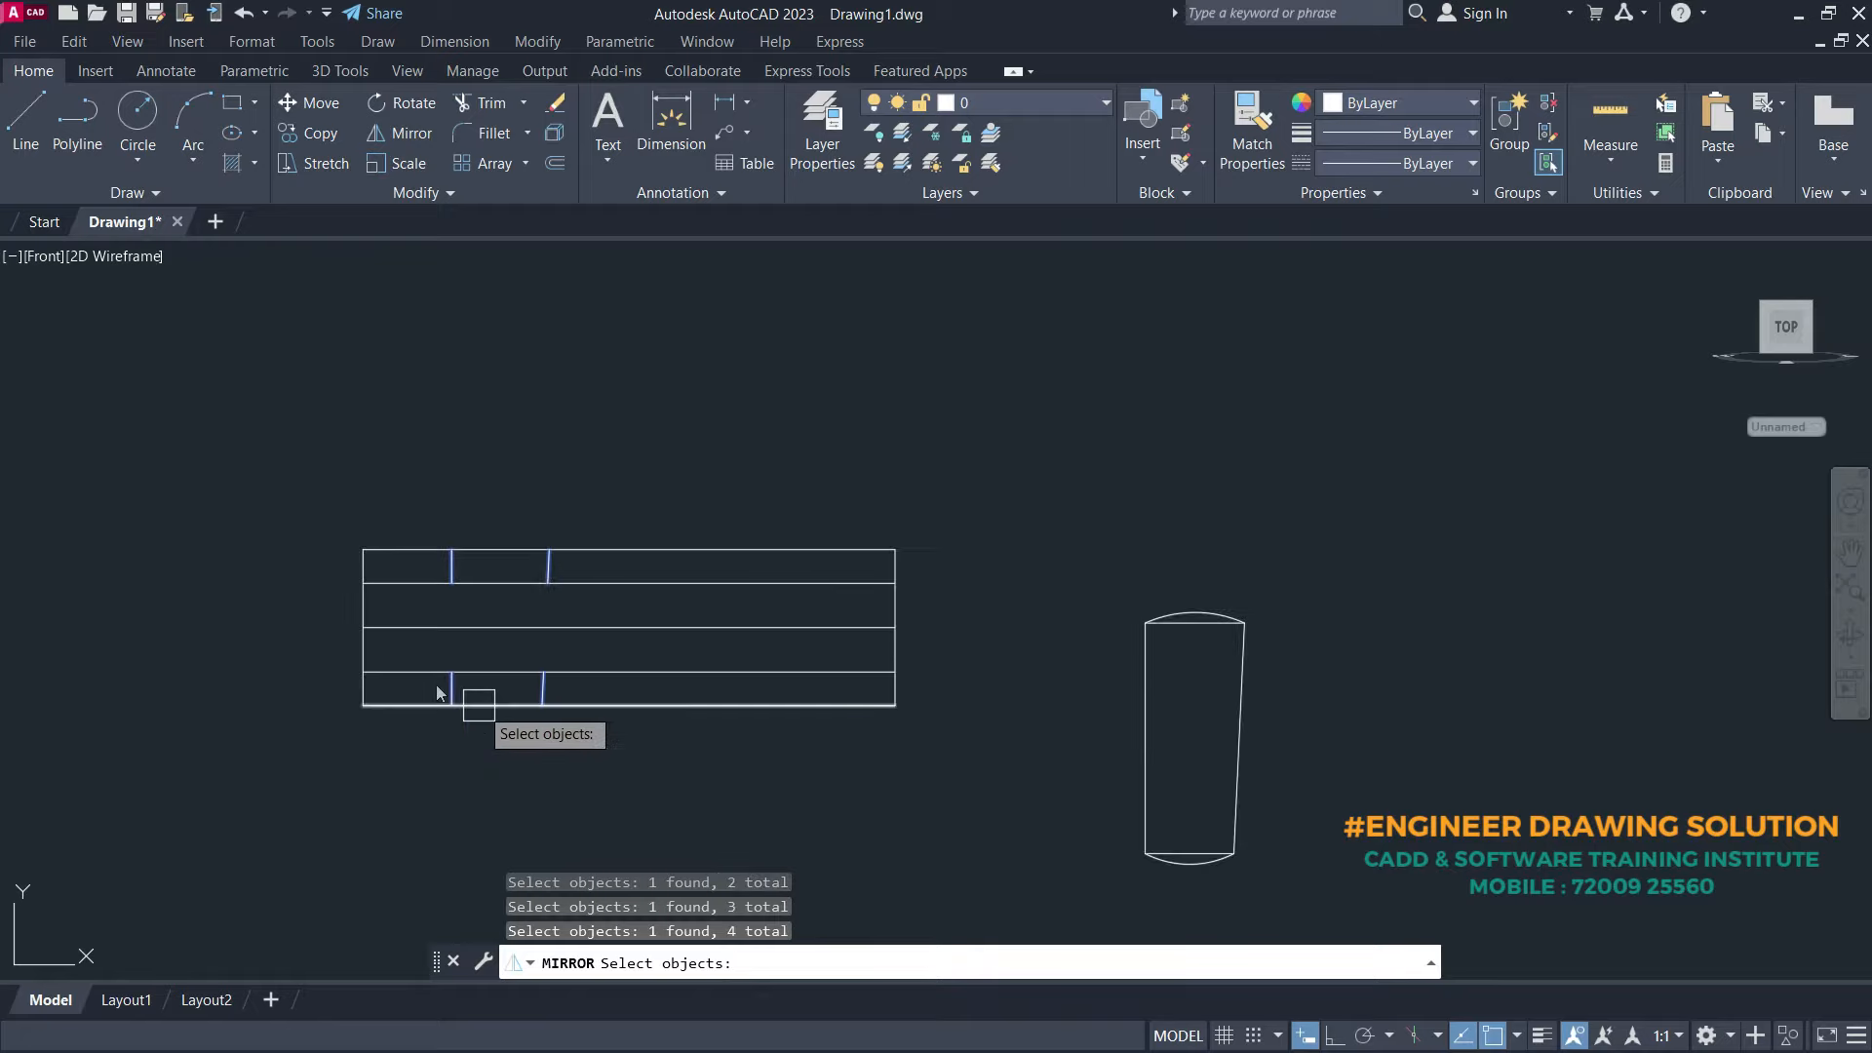
key(Return)
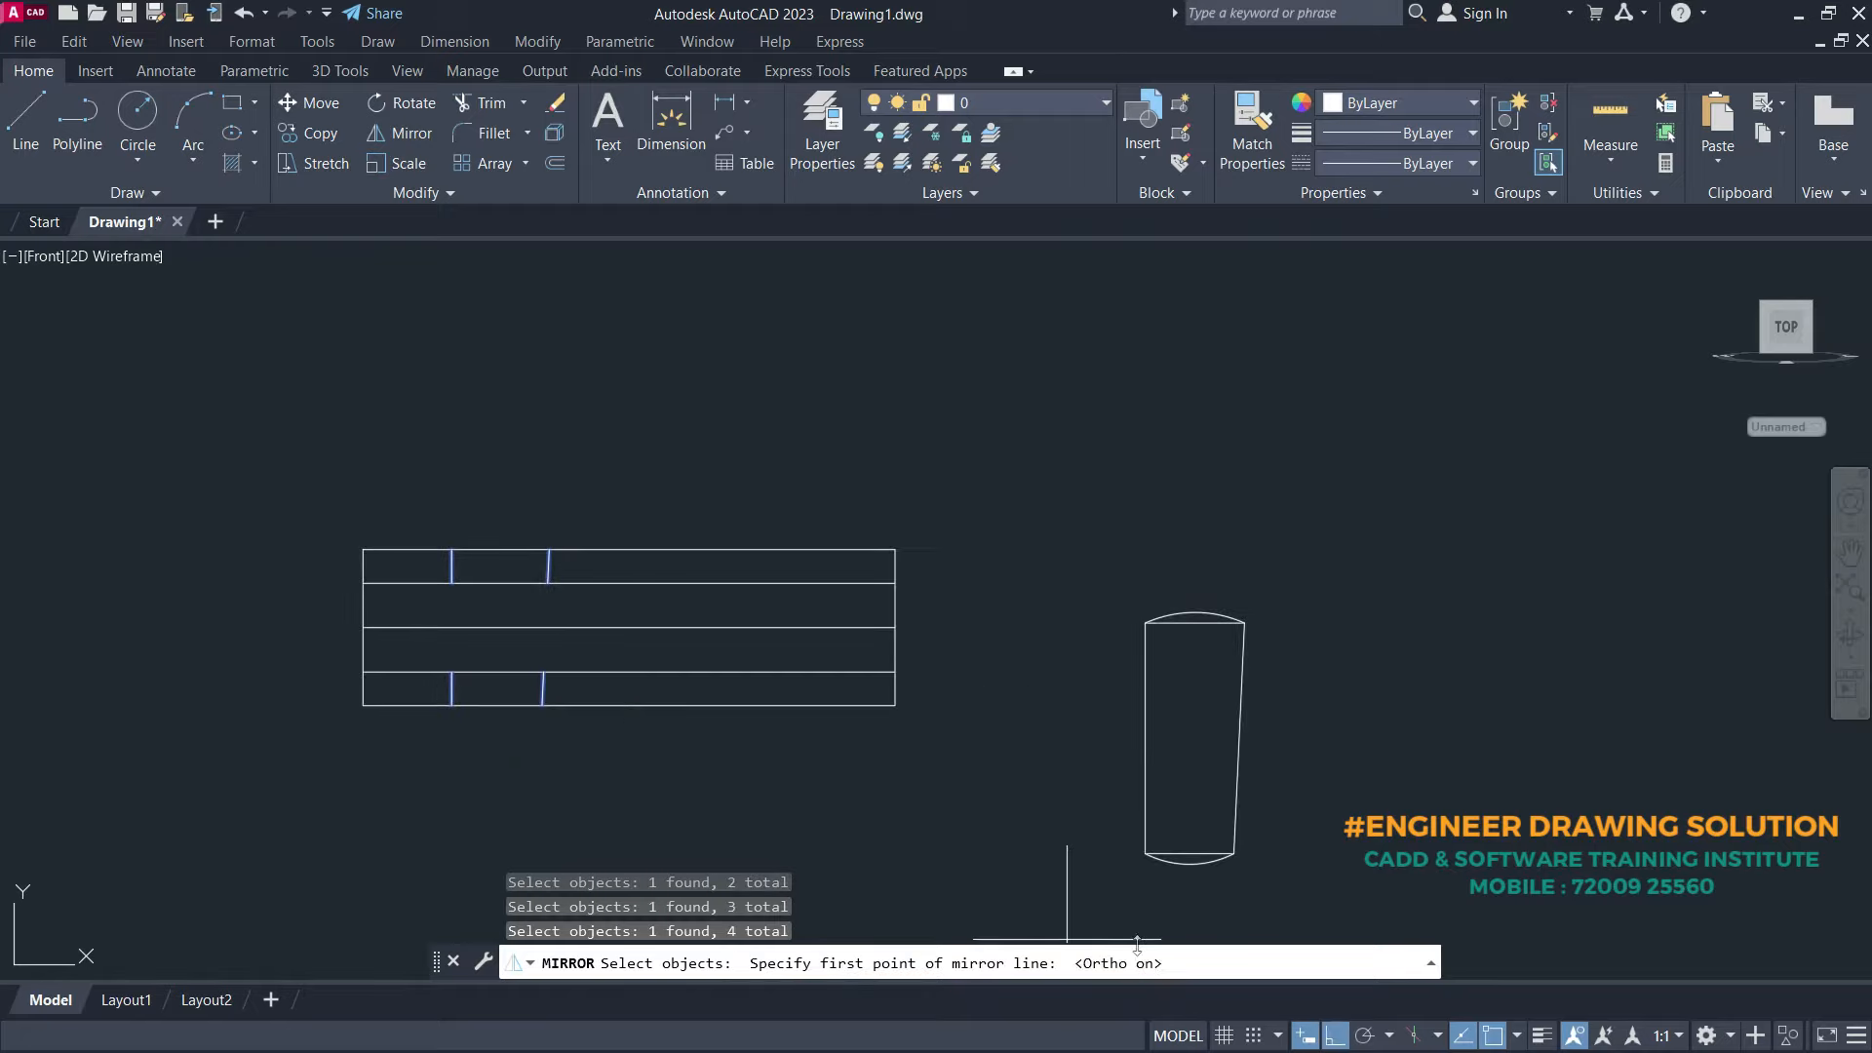
click(629, 550)
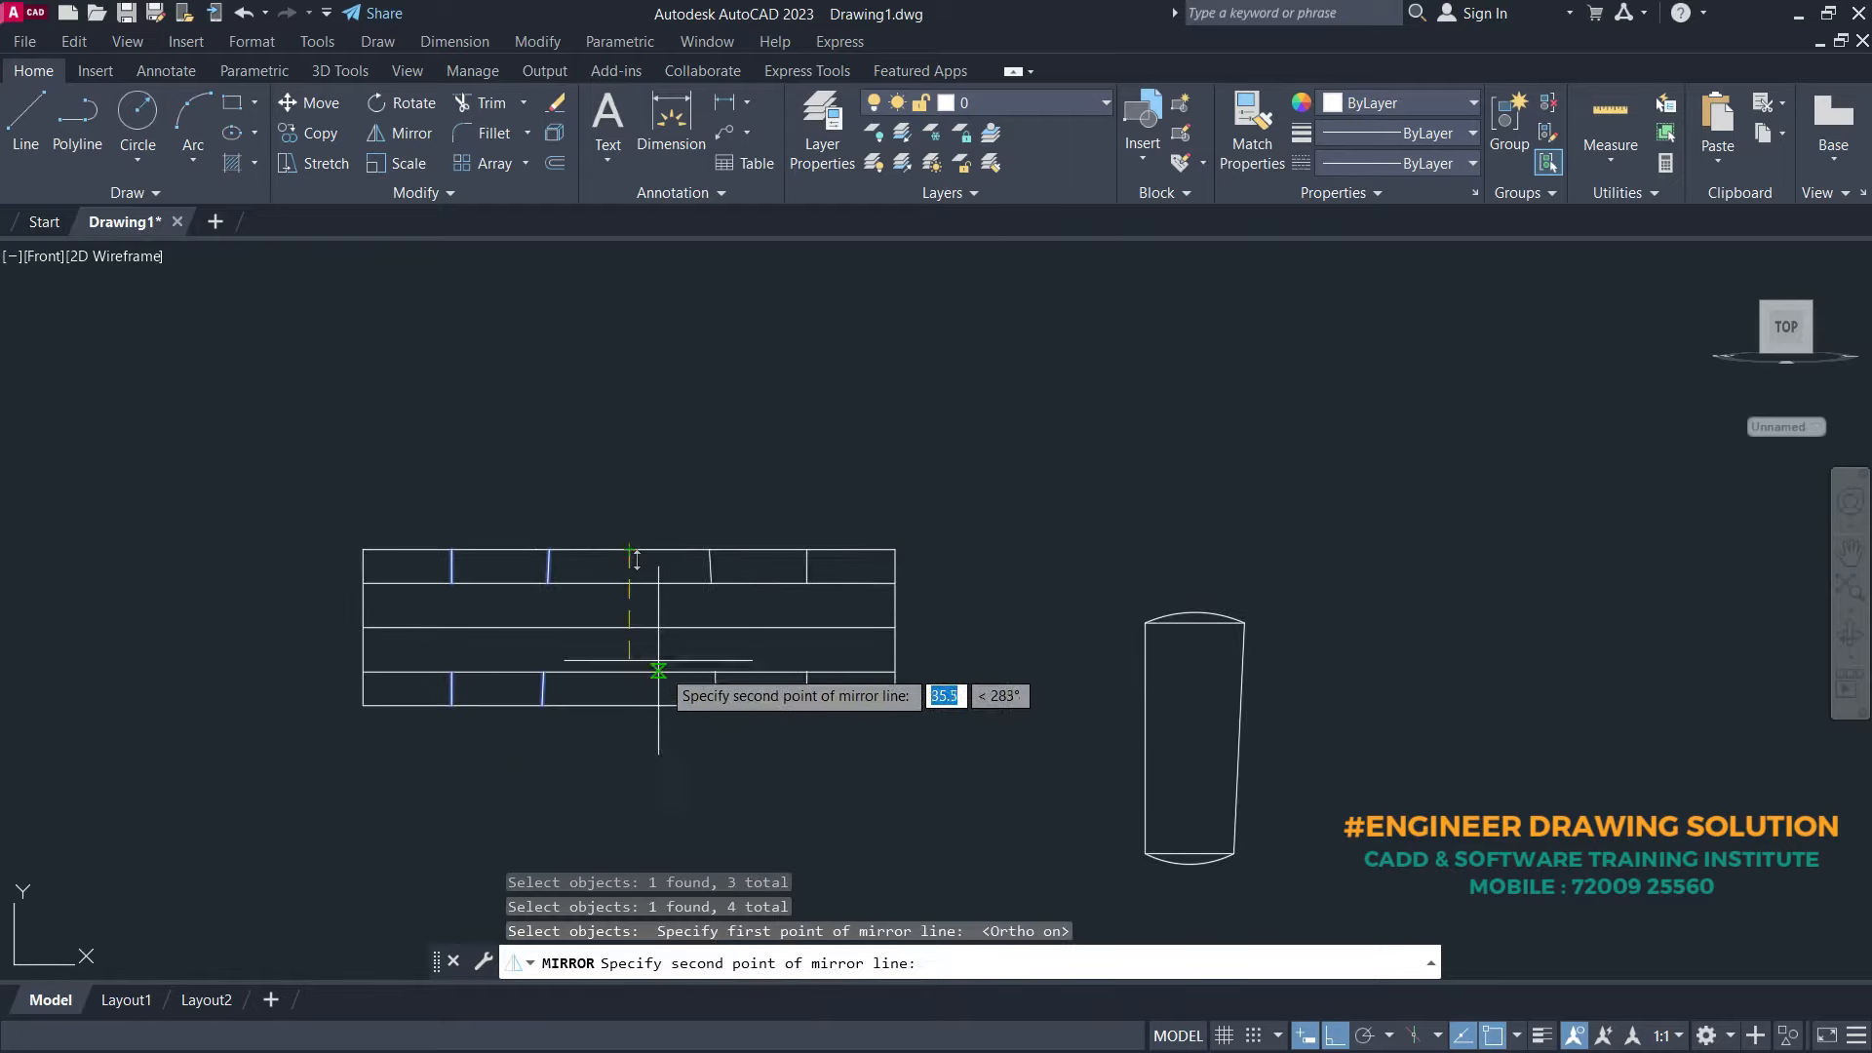
click(636, 711)
key(Return)
- Fillet the rectangle's two right corners with a radius of 3, using the Multiple option
mouse_move(600, 622)
middle_down()
mouse_move(562, 577)
mouse_move(553, 643)
middle_up()
key(Return)
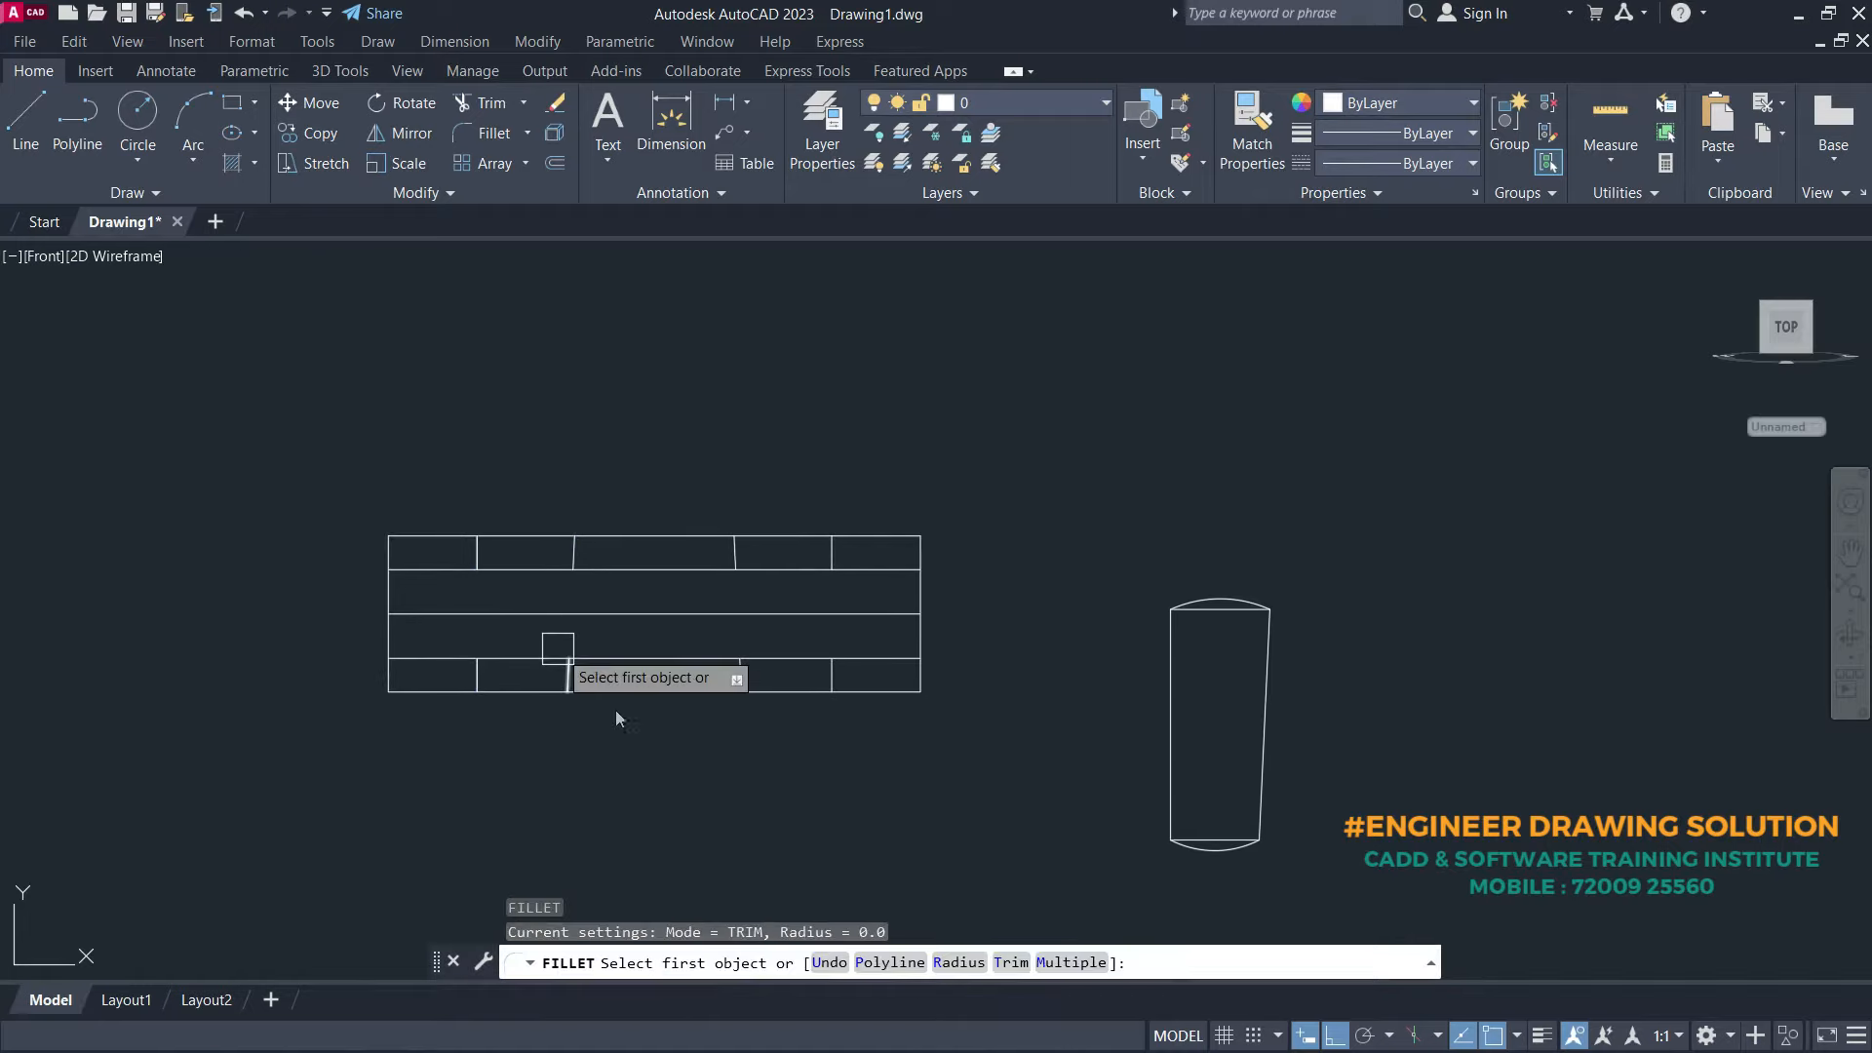
click(1105, 963)
click(960, 963)
text(3)
key(Return)
scroll(917, 532, up, 5)
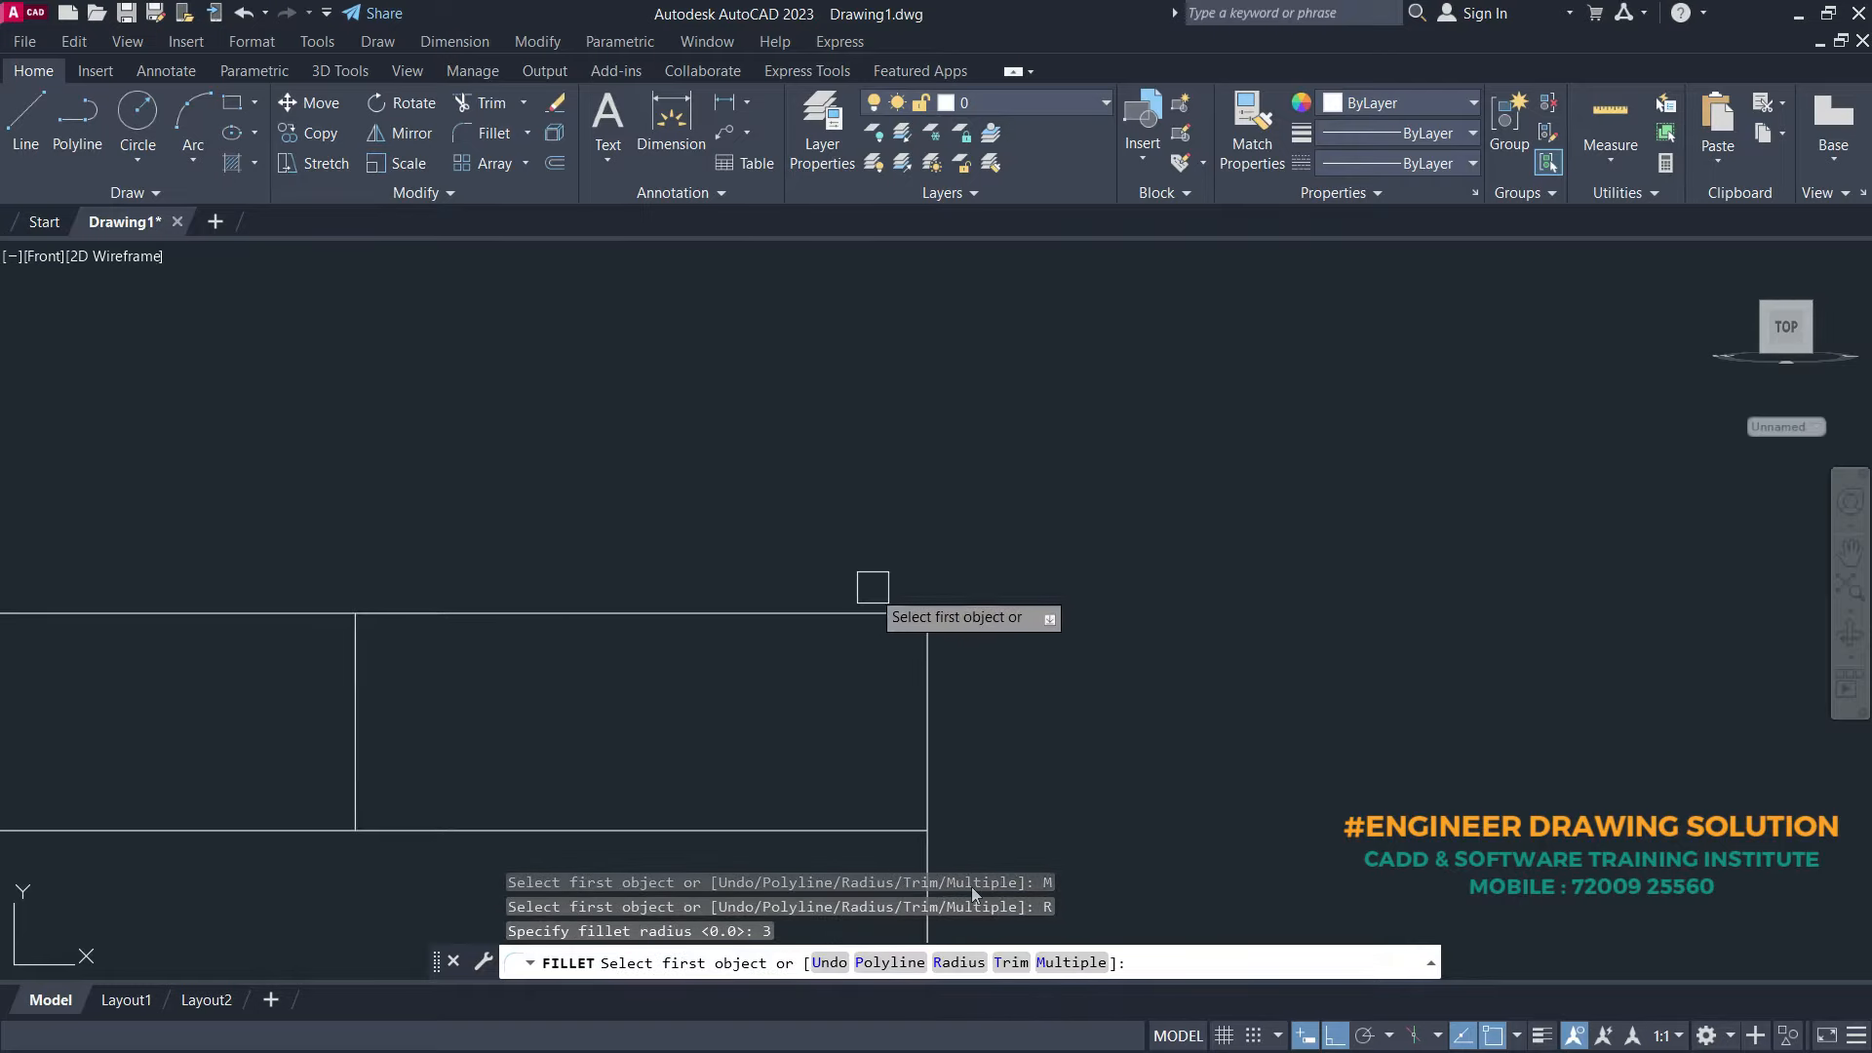
click(877, 614)
click(921, 687)
scroll(936, 624, down, 5)
scroll(894, 669, up, 5)
click(1011, 624)
click(944, 669)
scroll(1109, 711, down, 5)
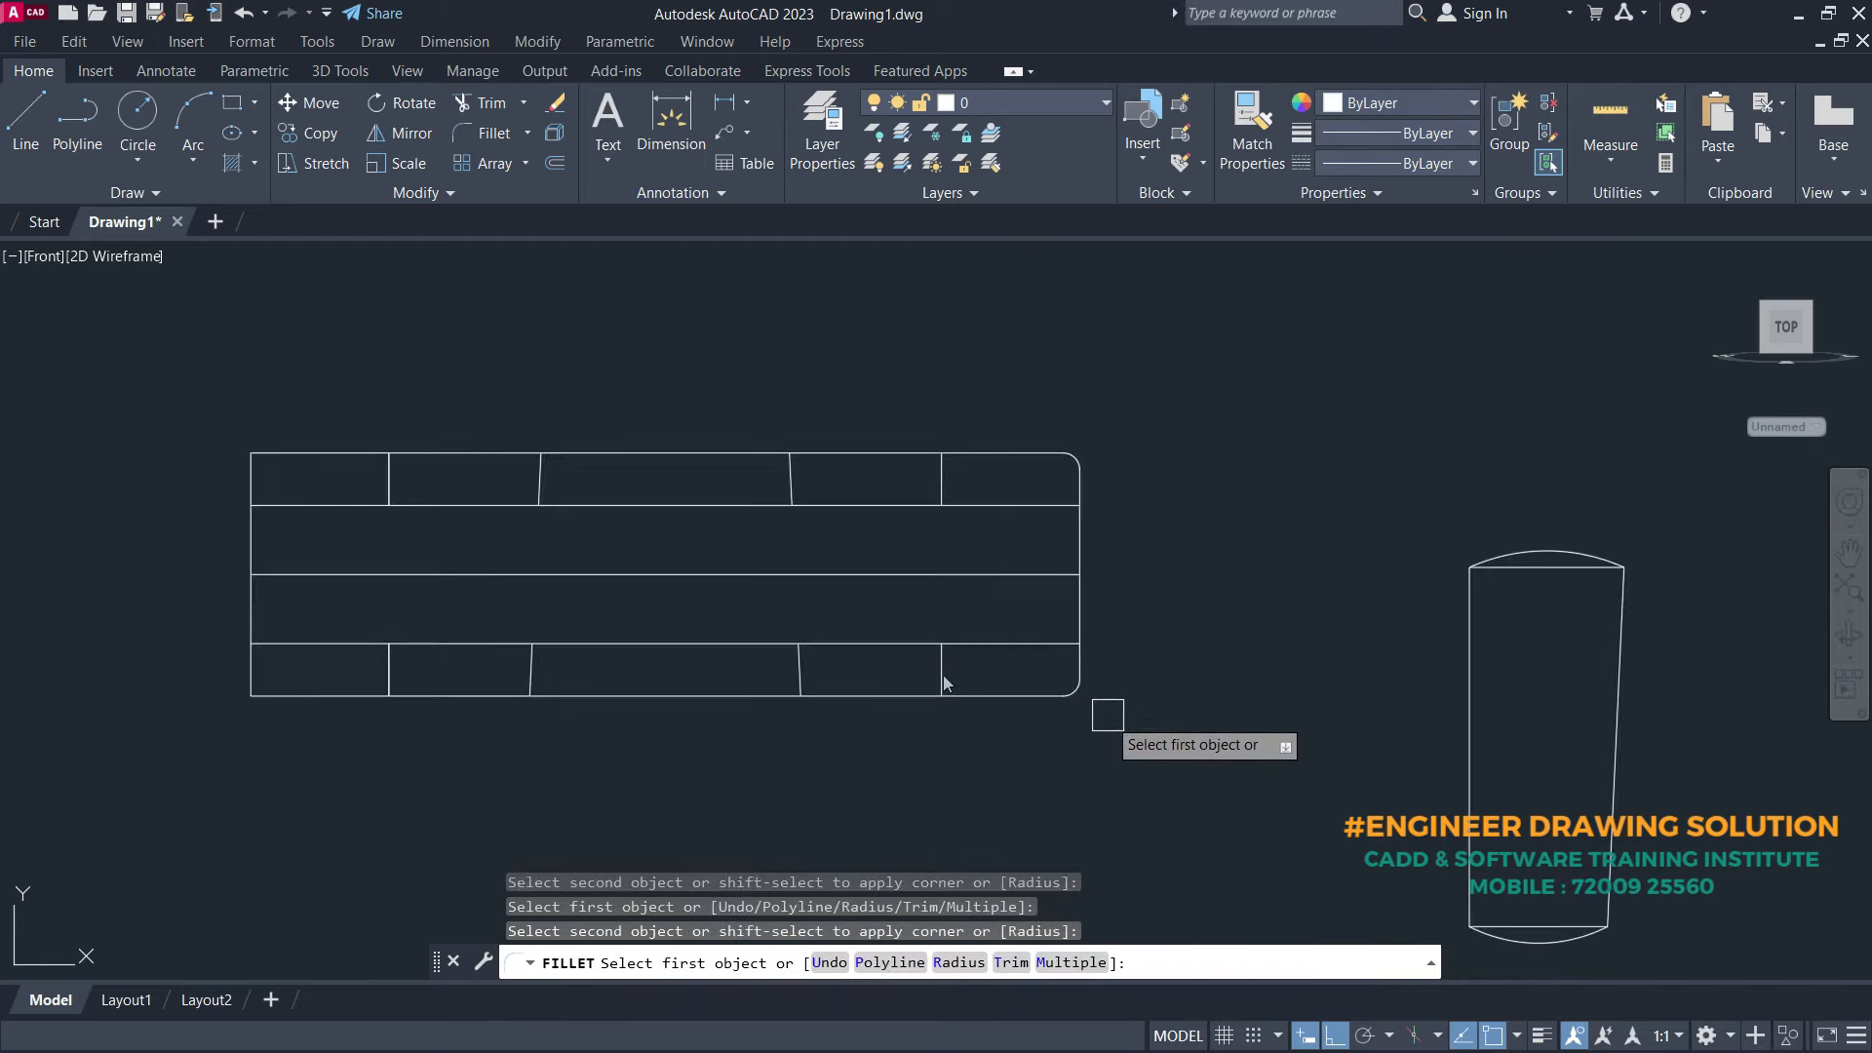
- Fillet the rectangle's two left corners with the same radius of 3
scroll(278, 717, up, 5)
click(294, 687)
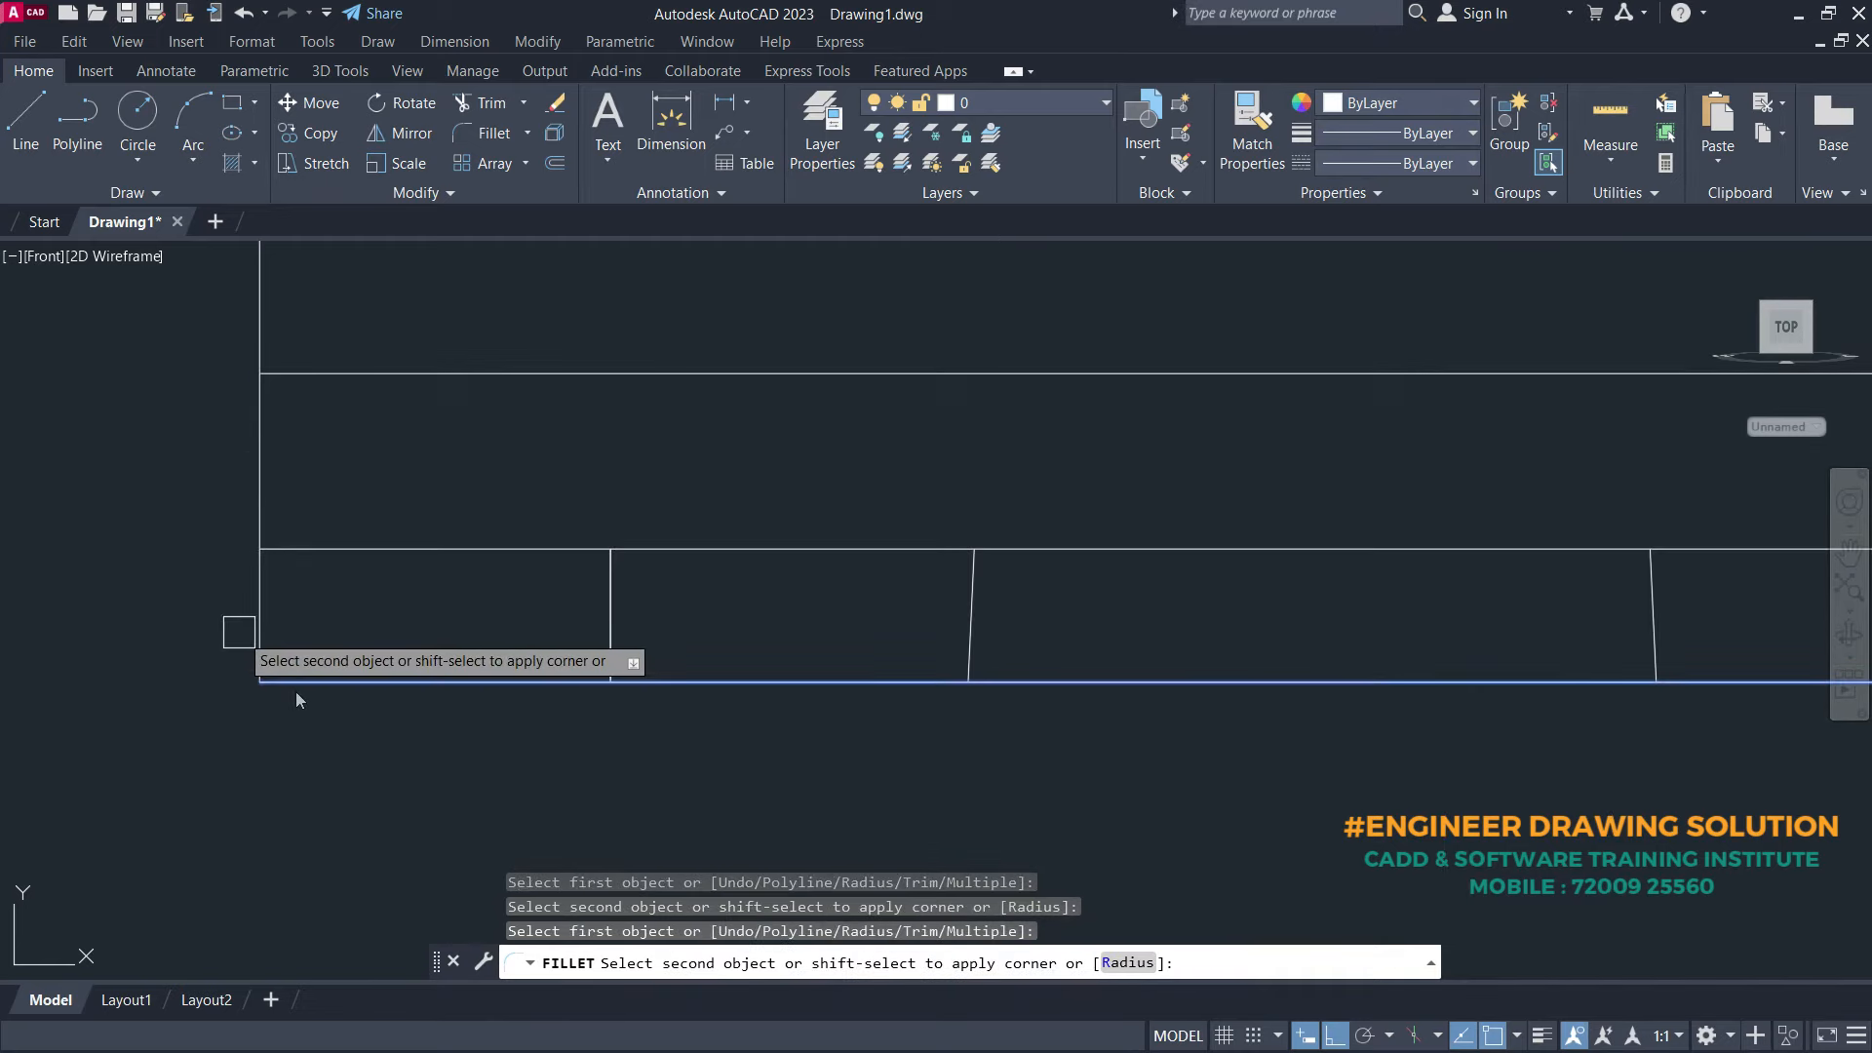
click(246, 634)
scroll(254, 629, down, 5)
scroll(443, 628, up, 5)
click(460, 558)
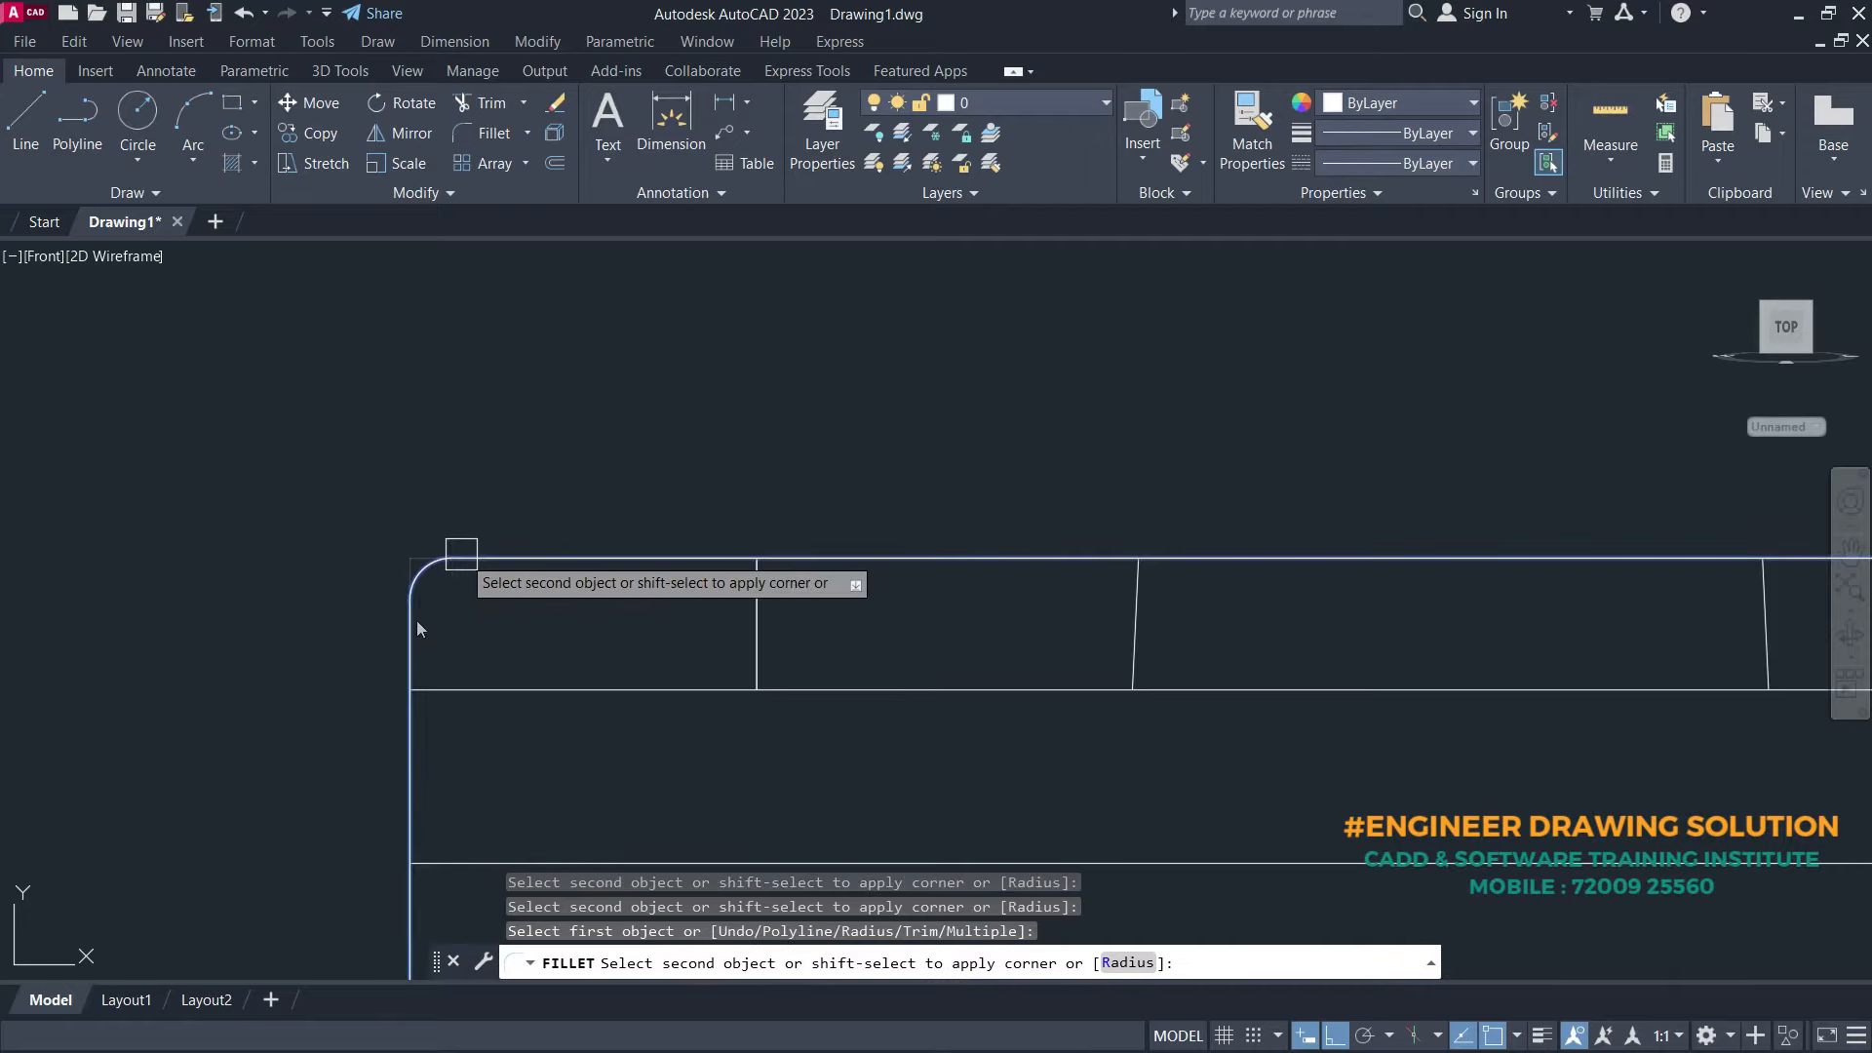
click(418, 595)
scroll(396, 480, down, 5)
key(Escape)
middle_drag(785, 623, 629, 502)
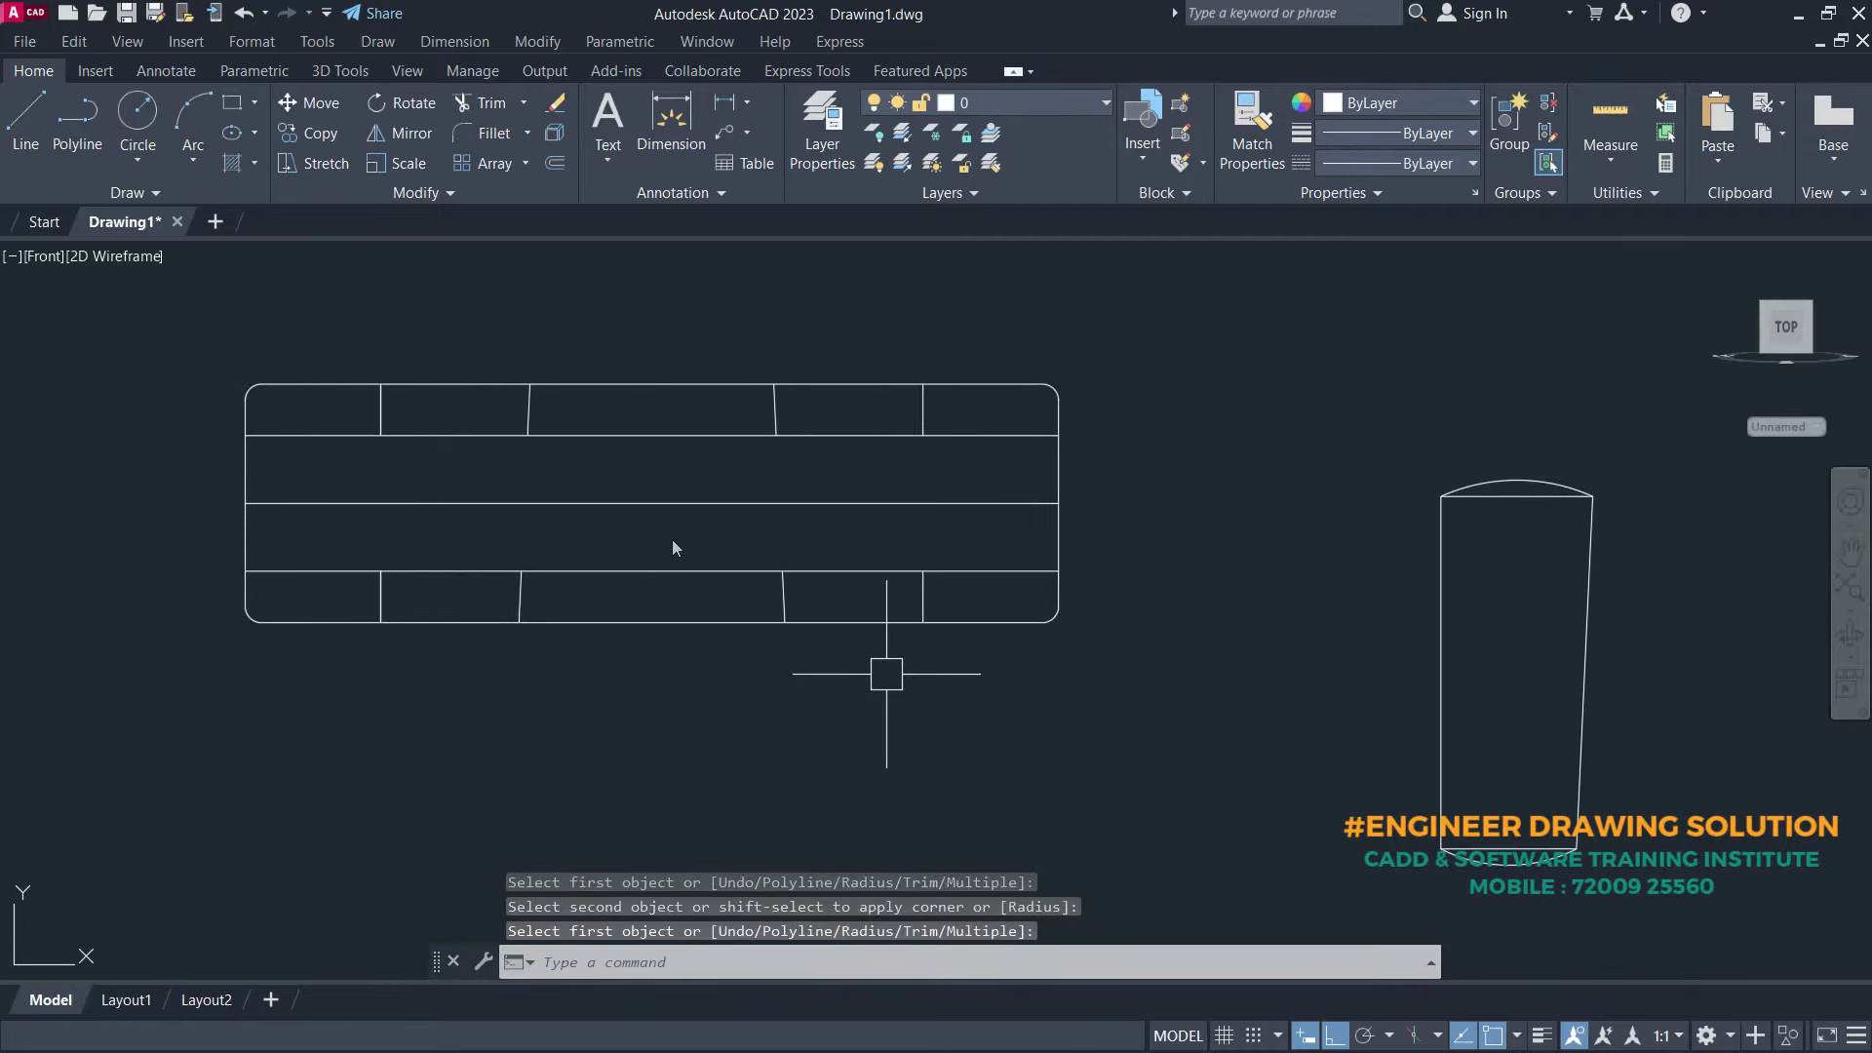
- Hatch the two end areas and the middle area in both the upper and lower bands with the ANSI31 pattern
text(H)
key(Return)
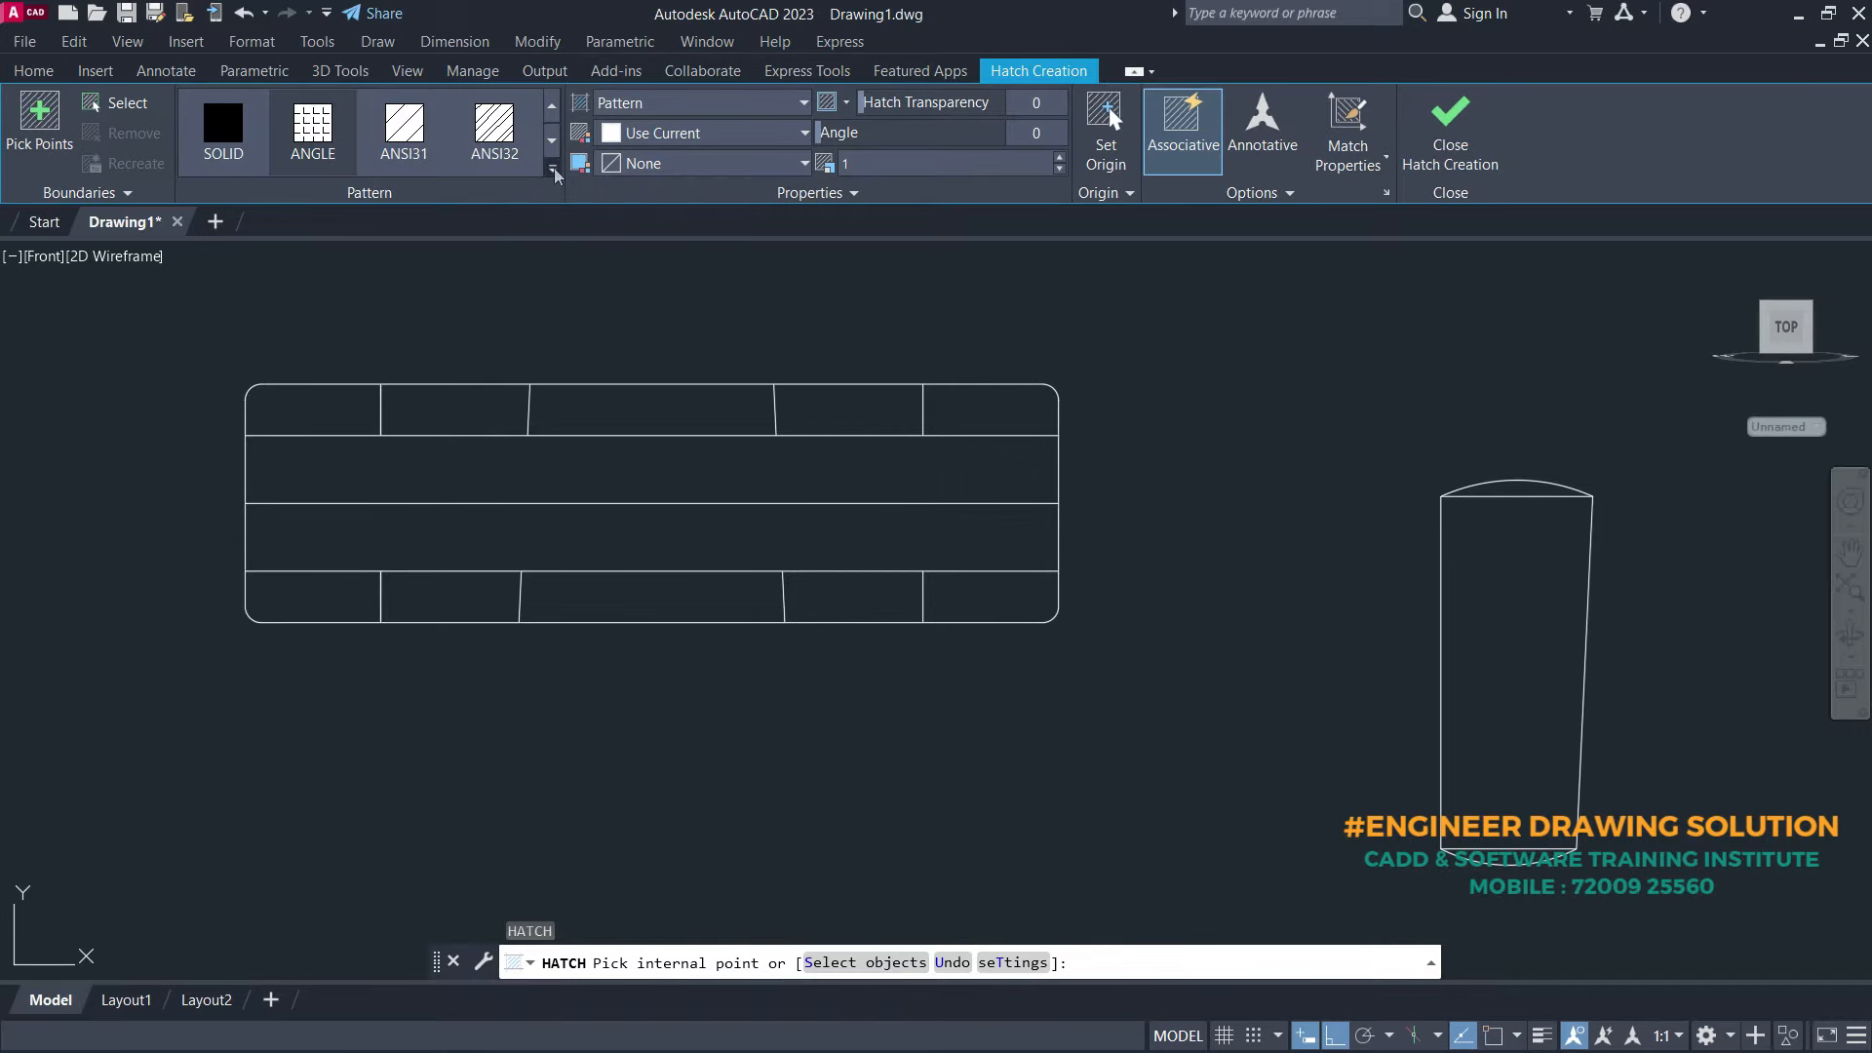
click(553, 172)
click(396, 168)
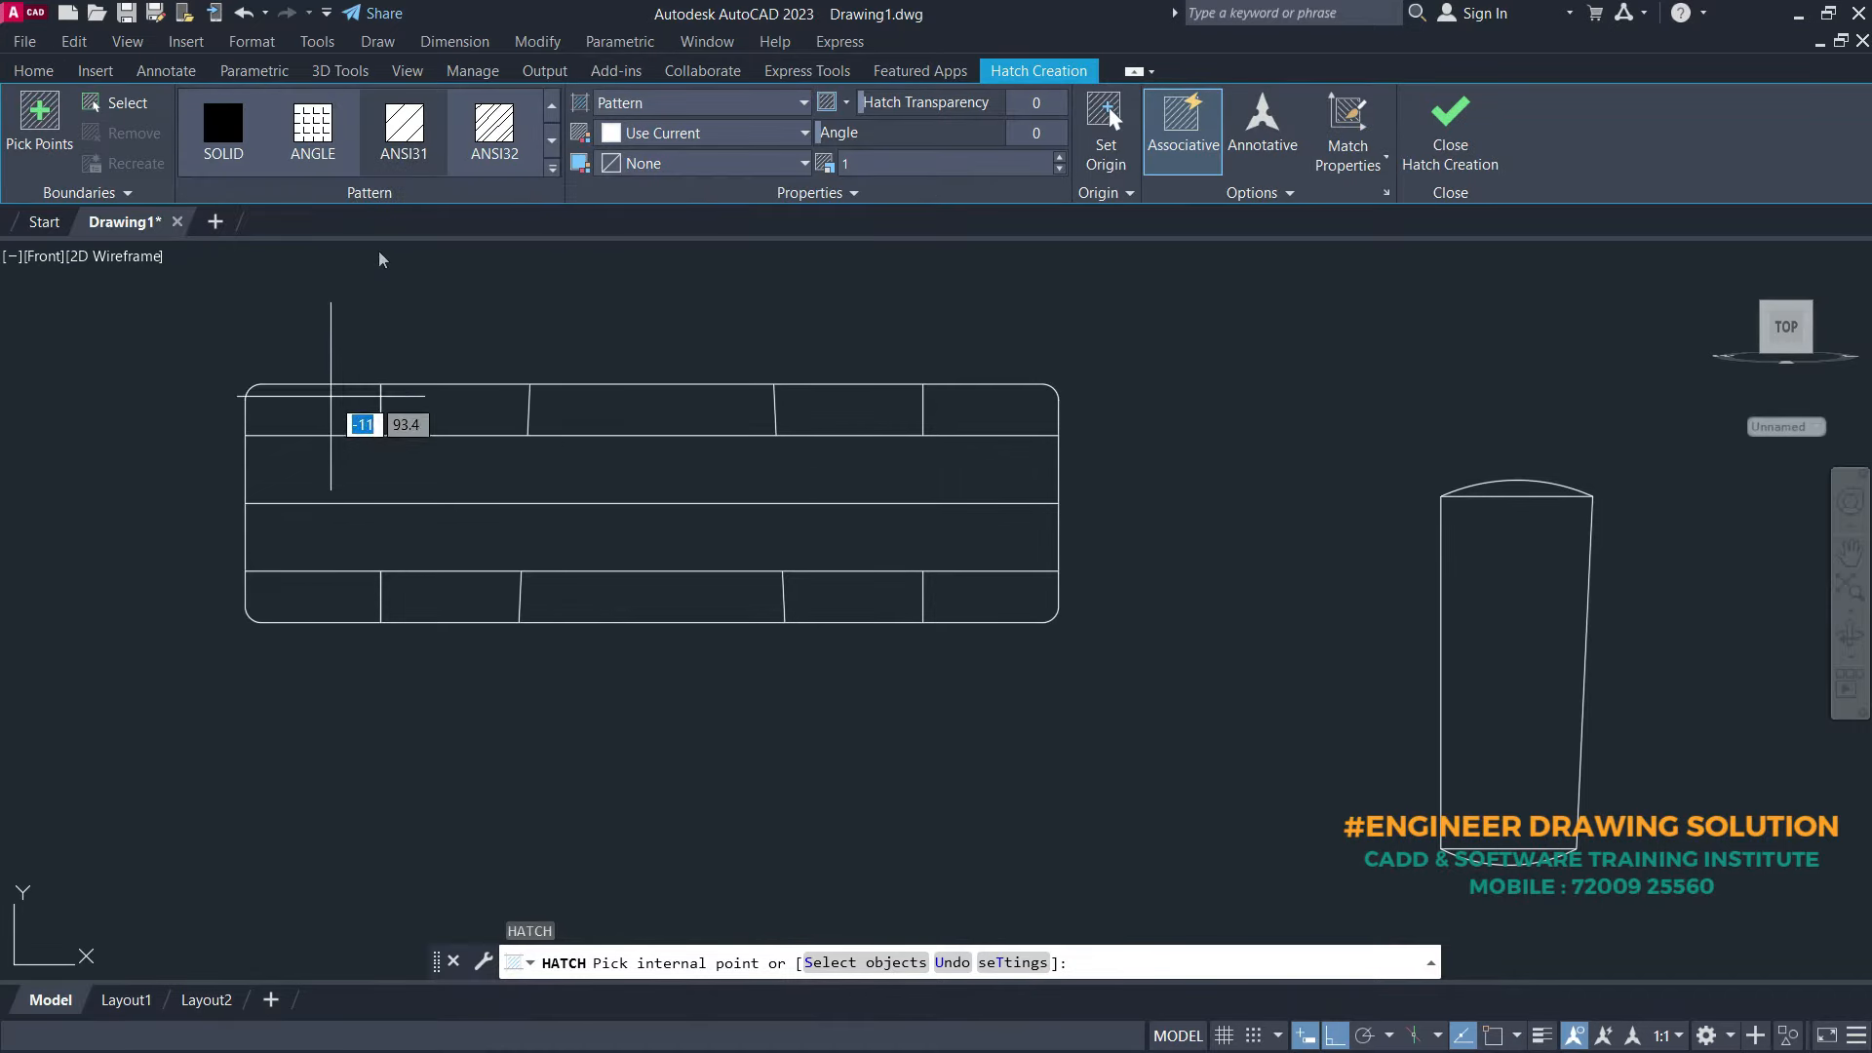
click(330, 416)
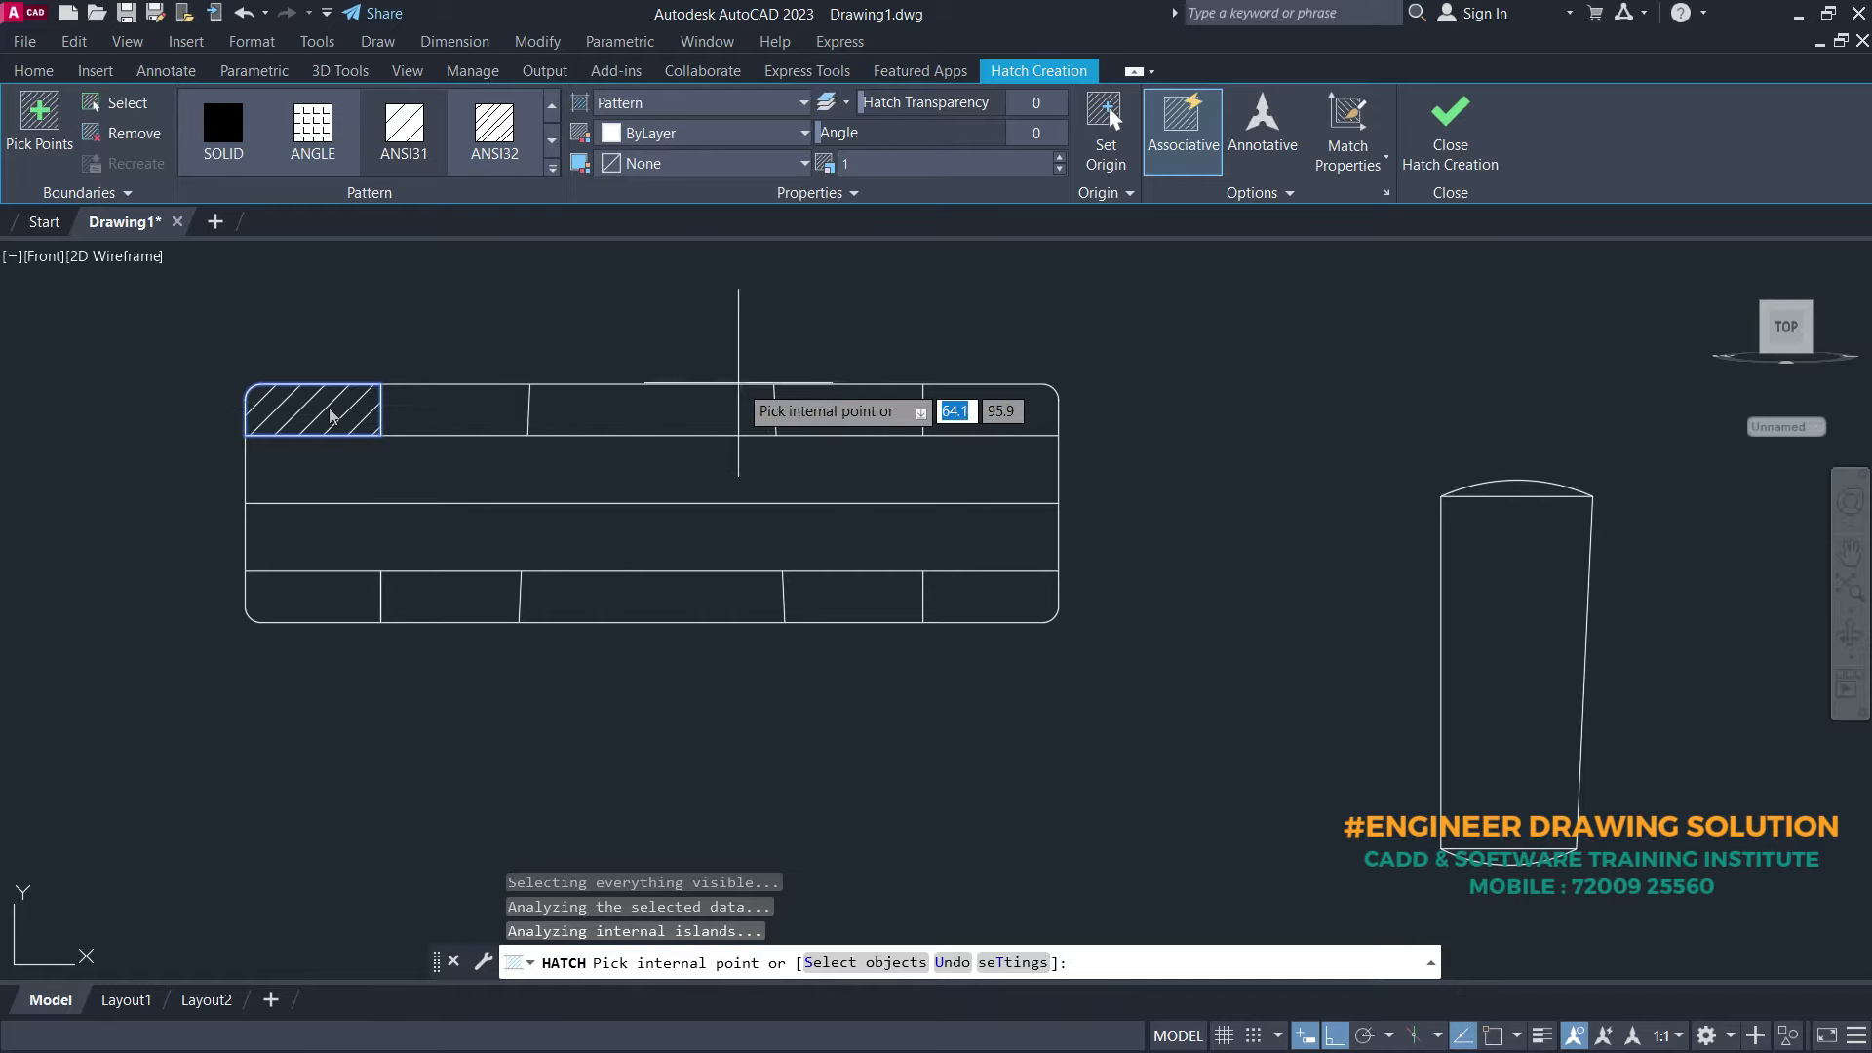
click(711, 419)
click(985, 409)
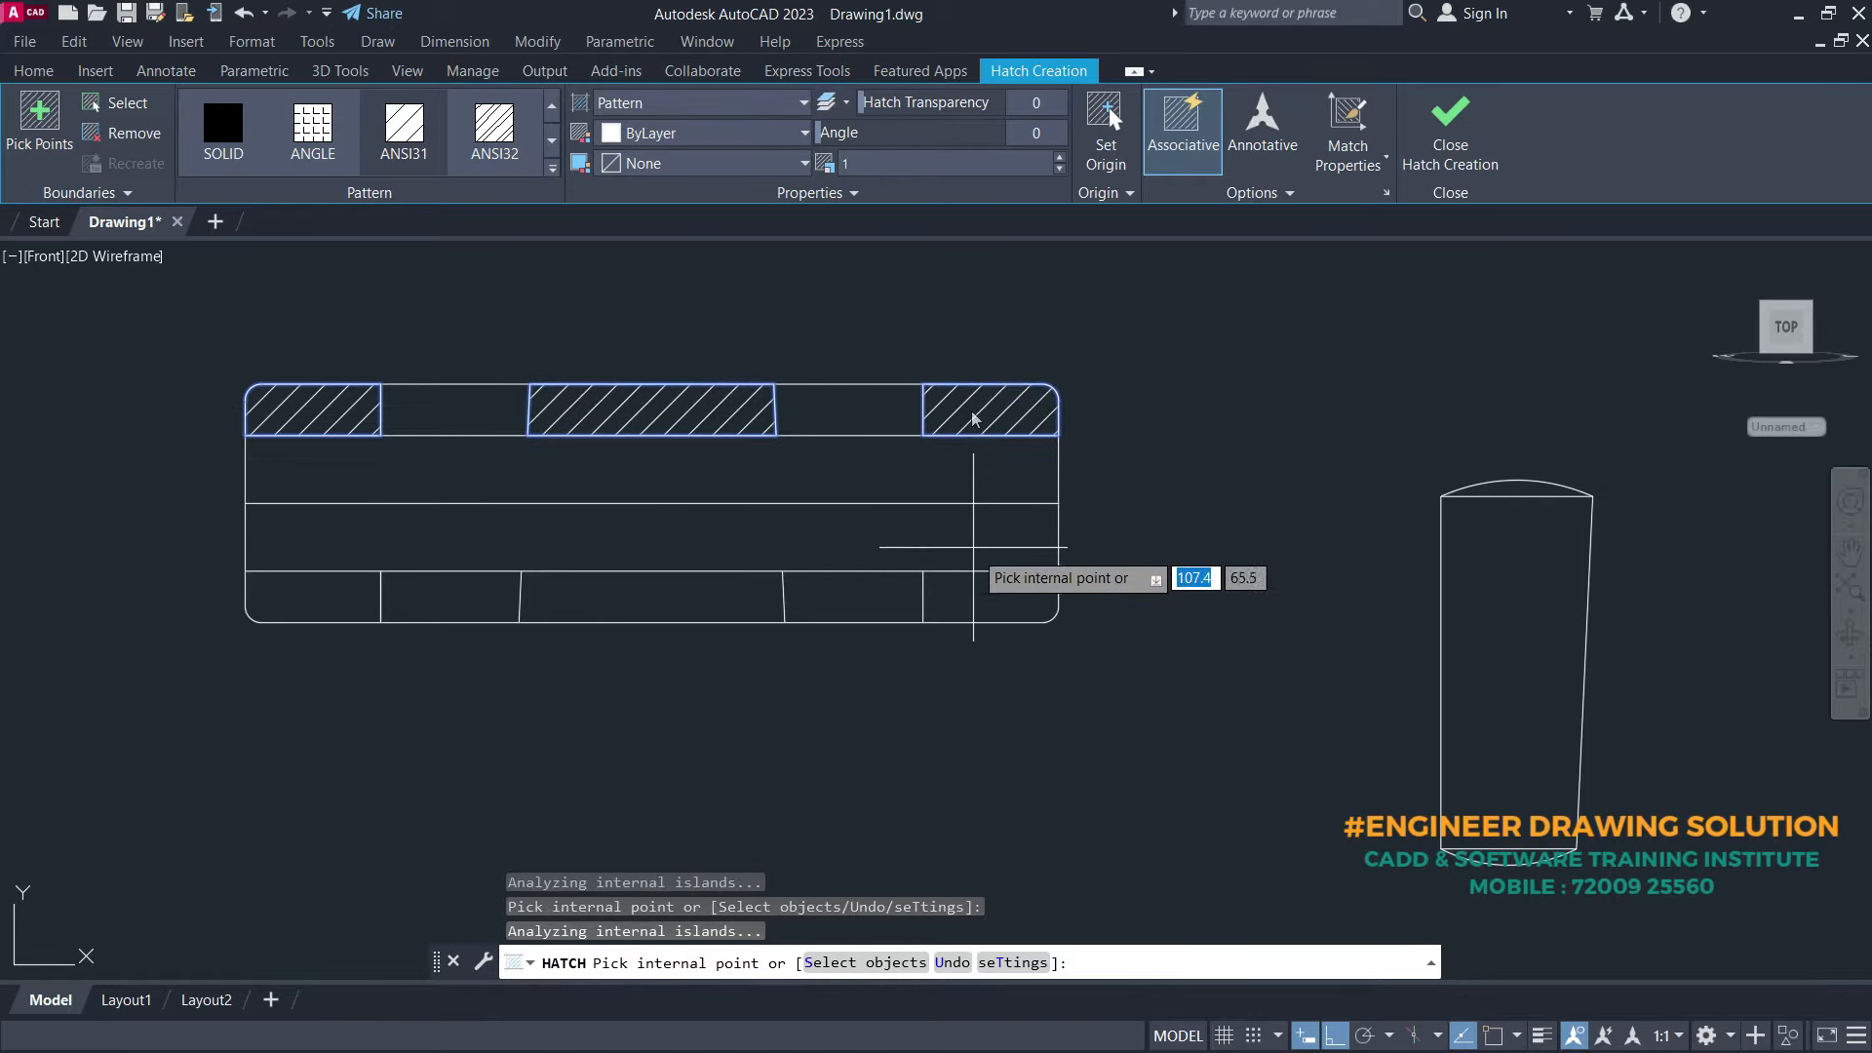
click(970, 592)
click(624, 596)
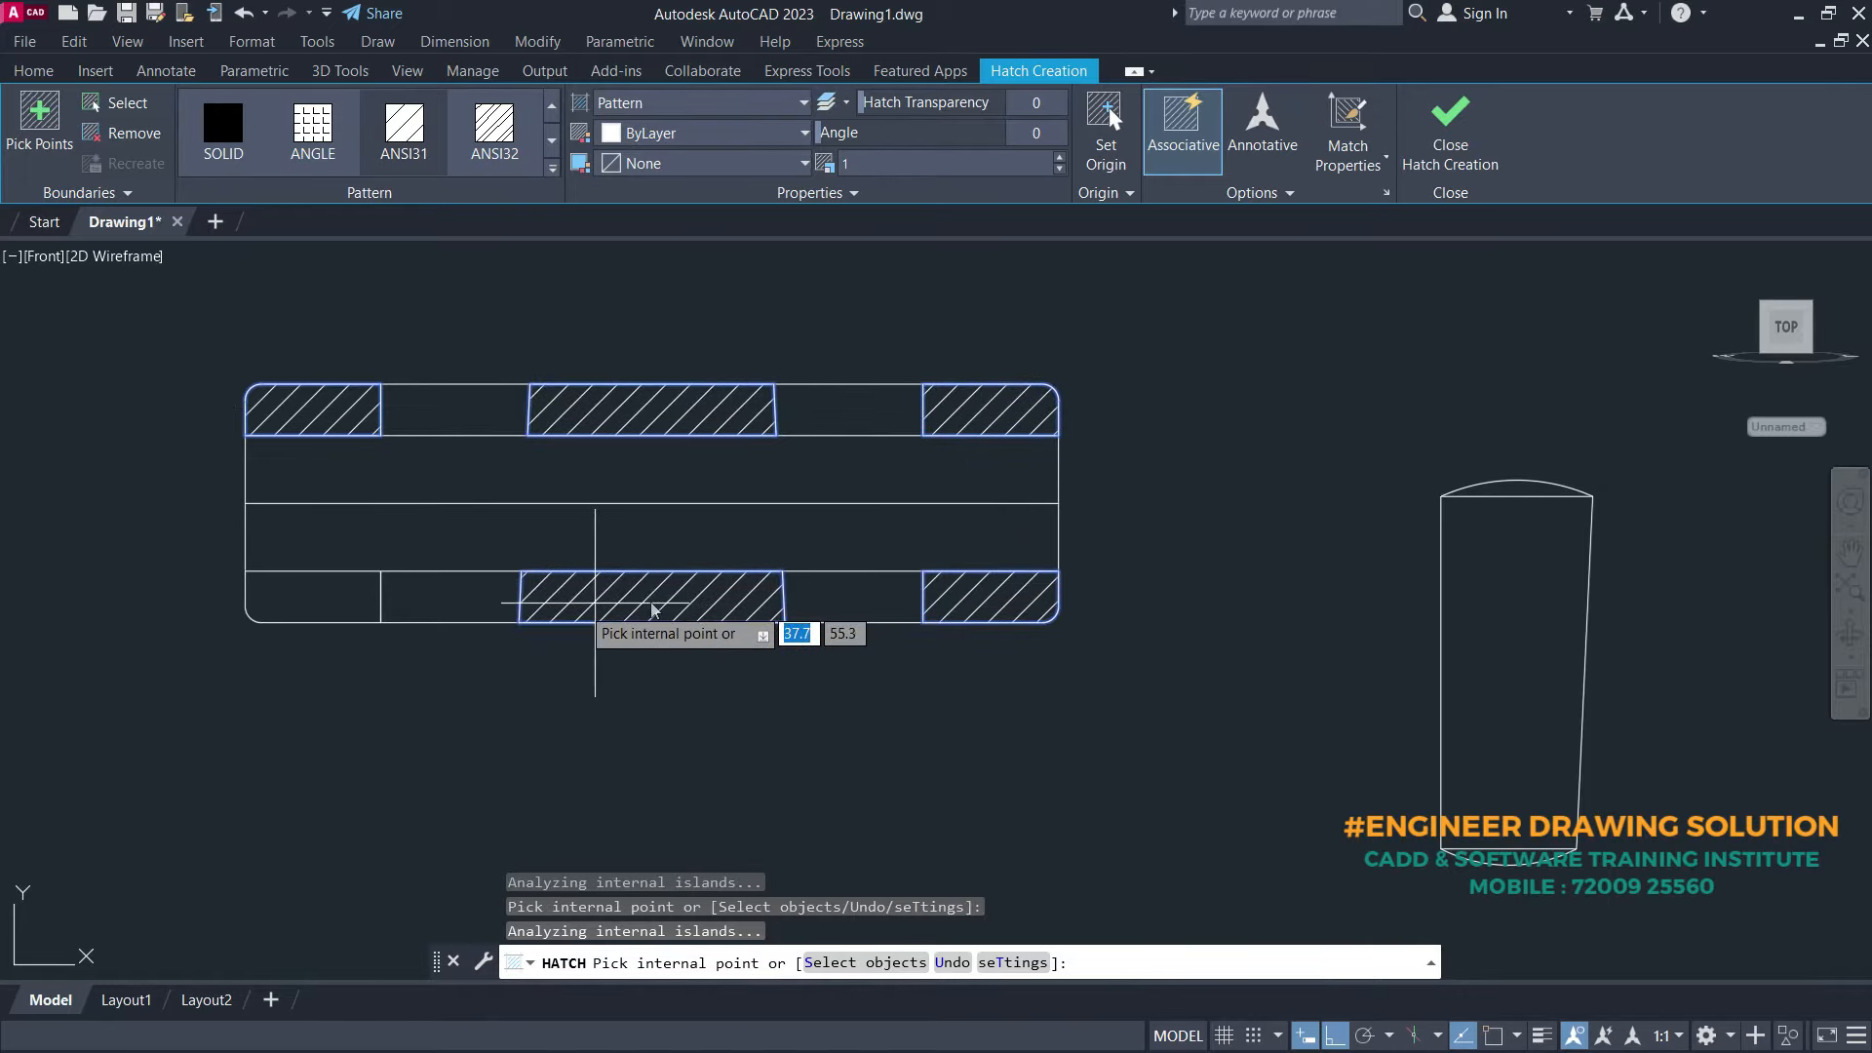
click(298, 596)
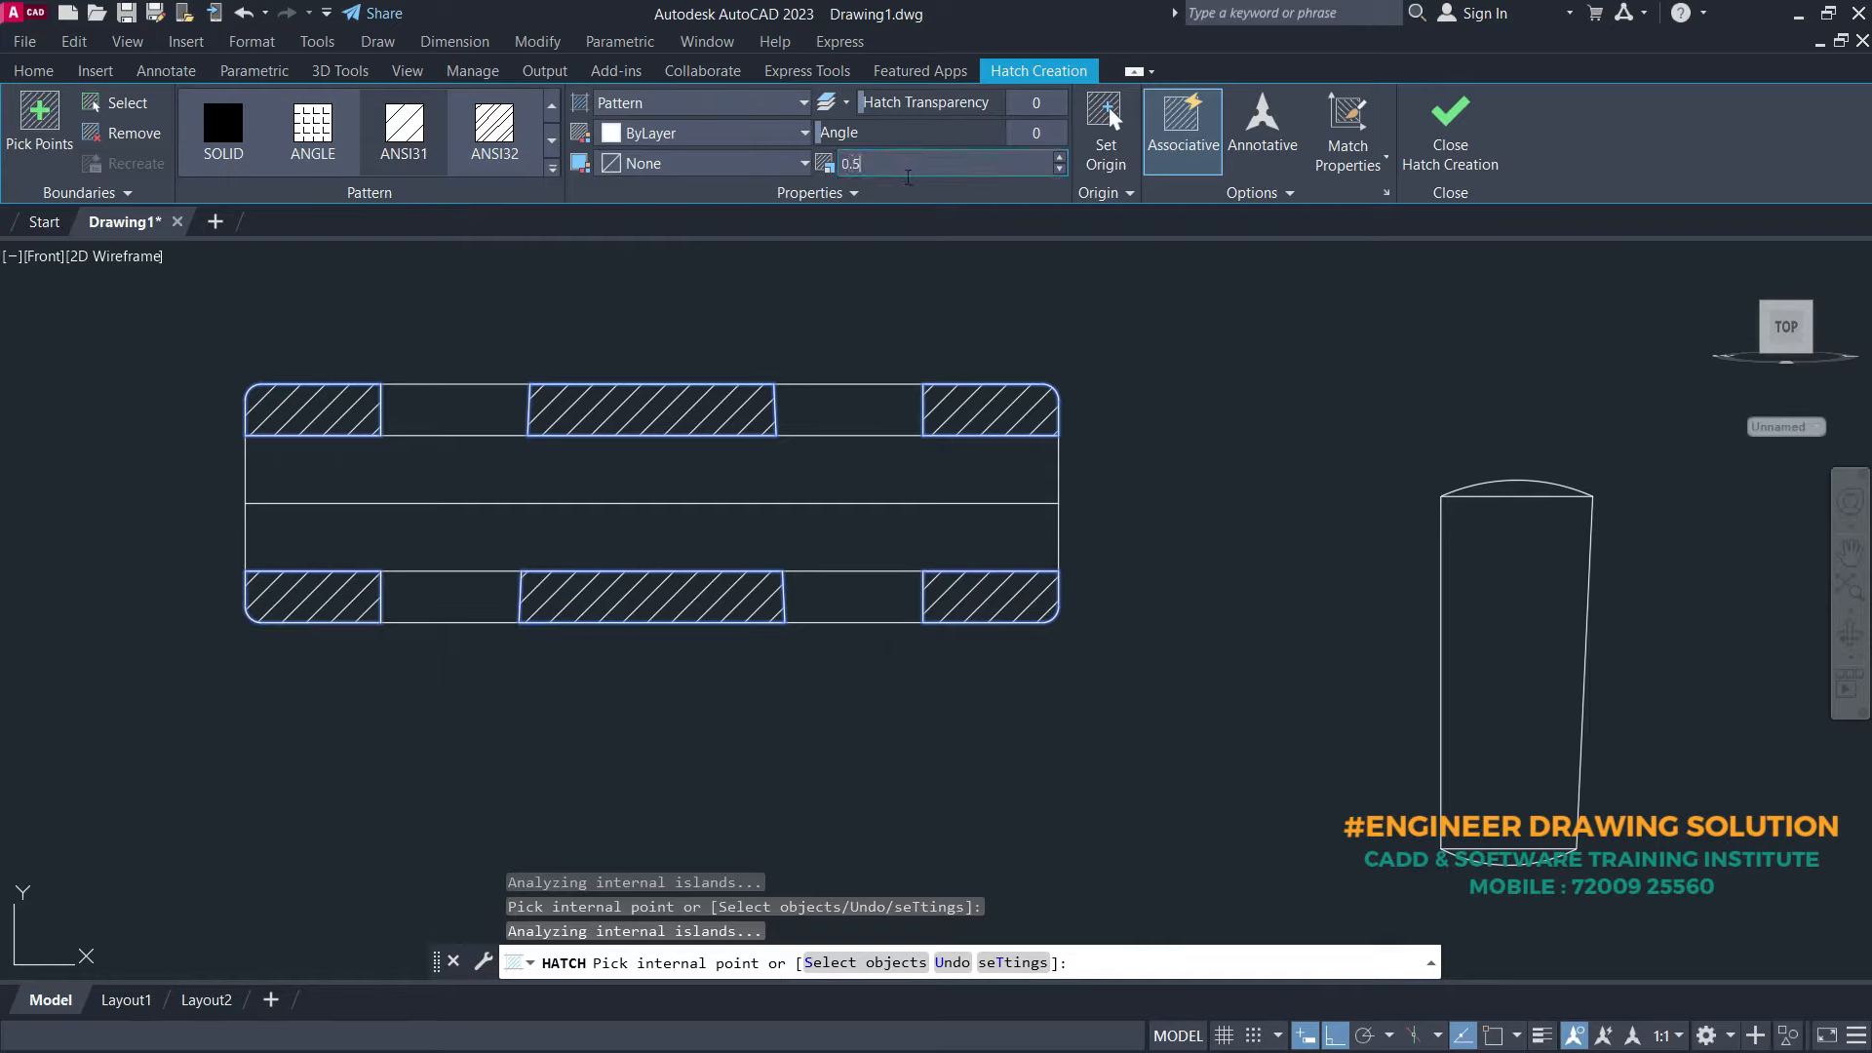
- Set the hatch scale to 0.5 and finish the hatch
click(908, 177)
text(0.5)
key(Return)
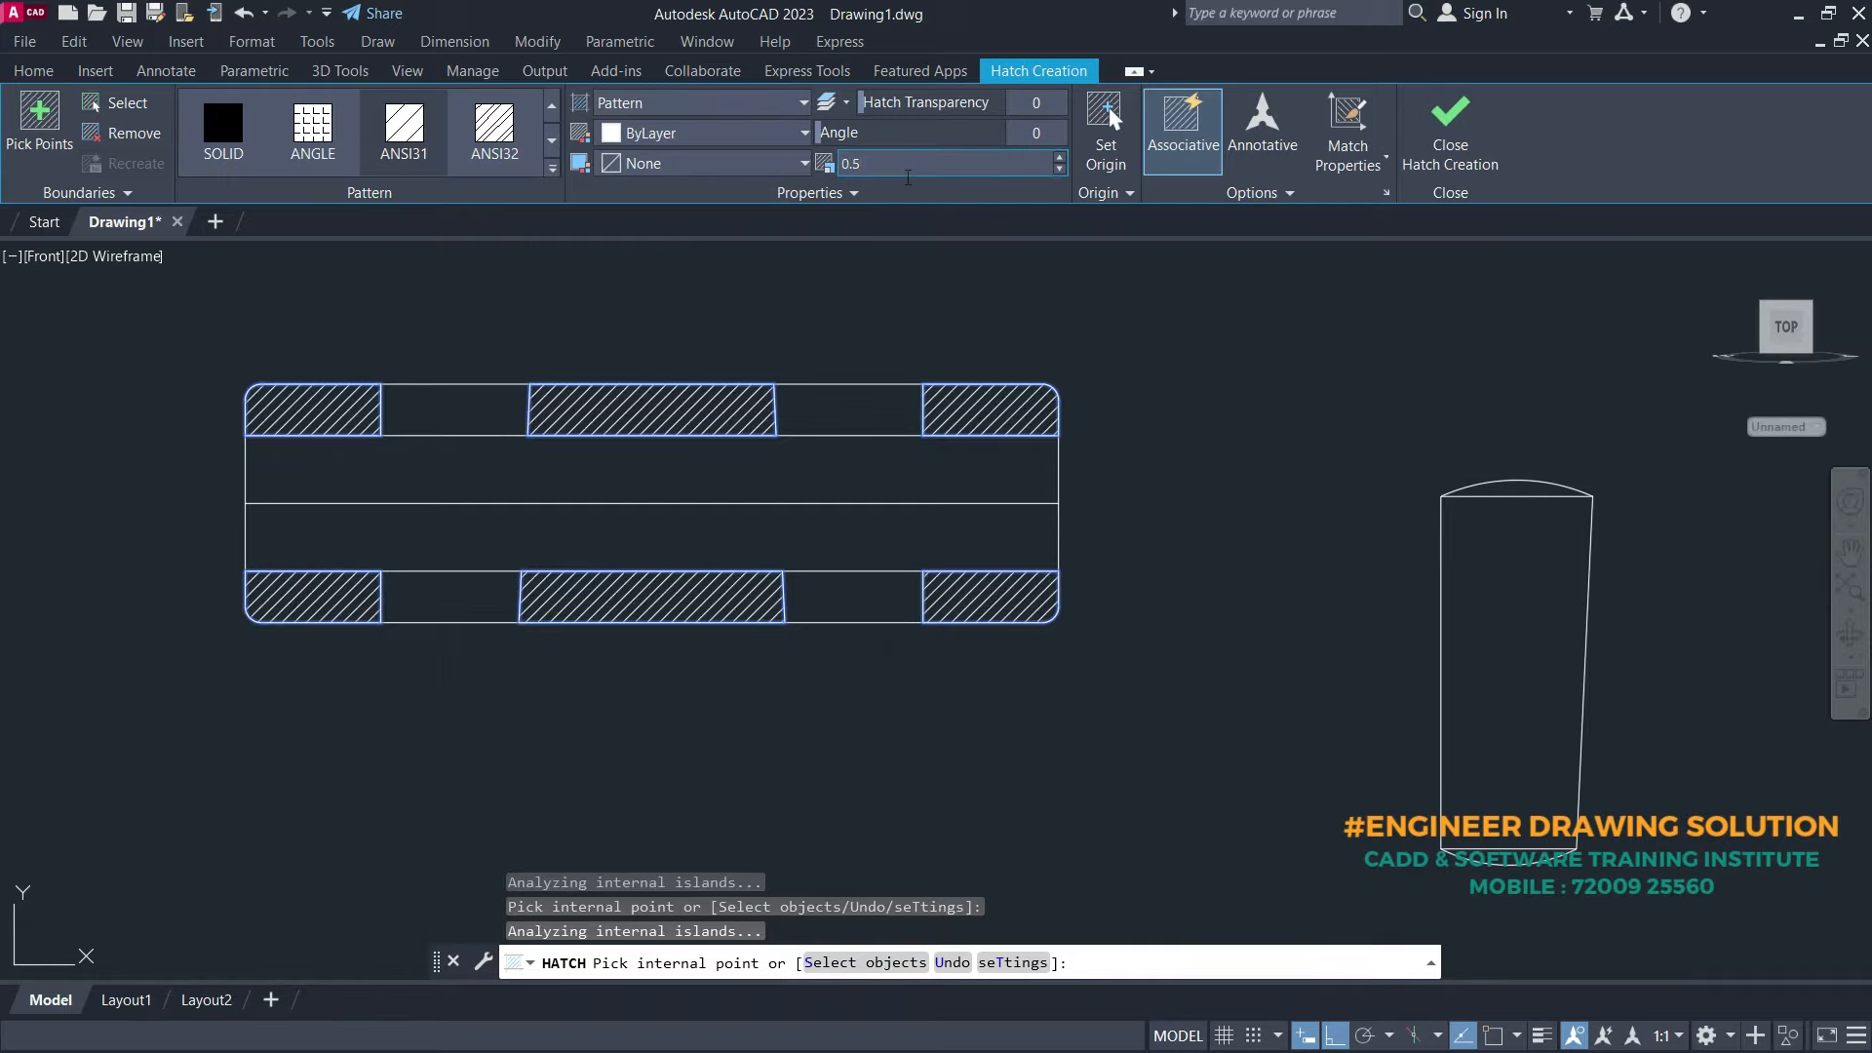
click(1466, 136)
- Draw an 88 x 12.5 rectangle from lines in the empty area below the hatched part
middle_drag(1173, 475, 1099, 441)
scroll(1063, 484, down, 5)
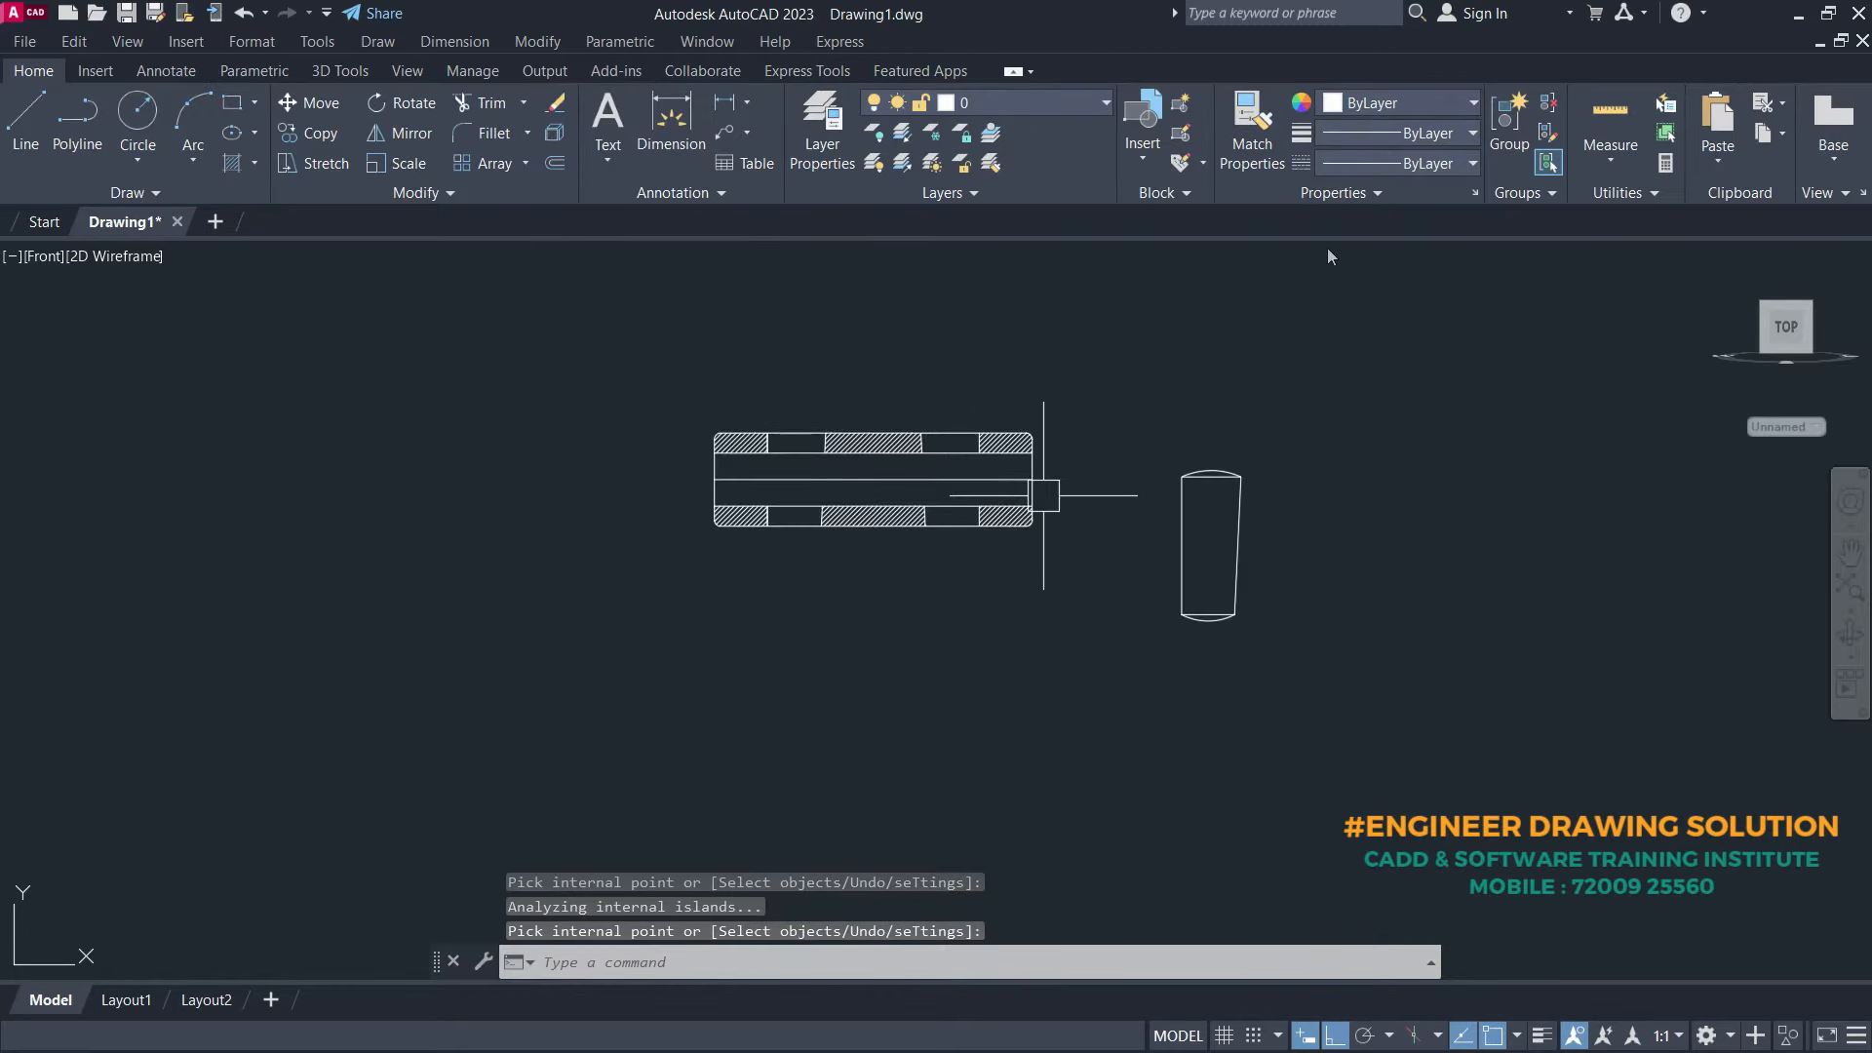
scroll(926, 503, up, 5)
middle_drag(977, 496, 922, 494)
middle_drag(1302, 549, 1084, 494)
mouse_move(1269, 626)
middle_down()
mouse_move(1411, 614)
mouse_move(1389, 640)
middle_up()
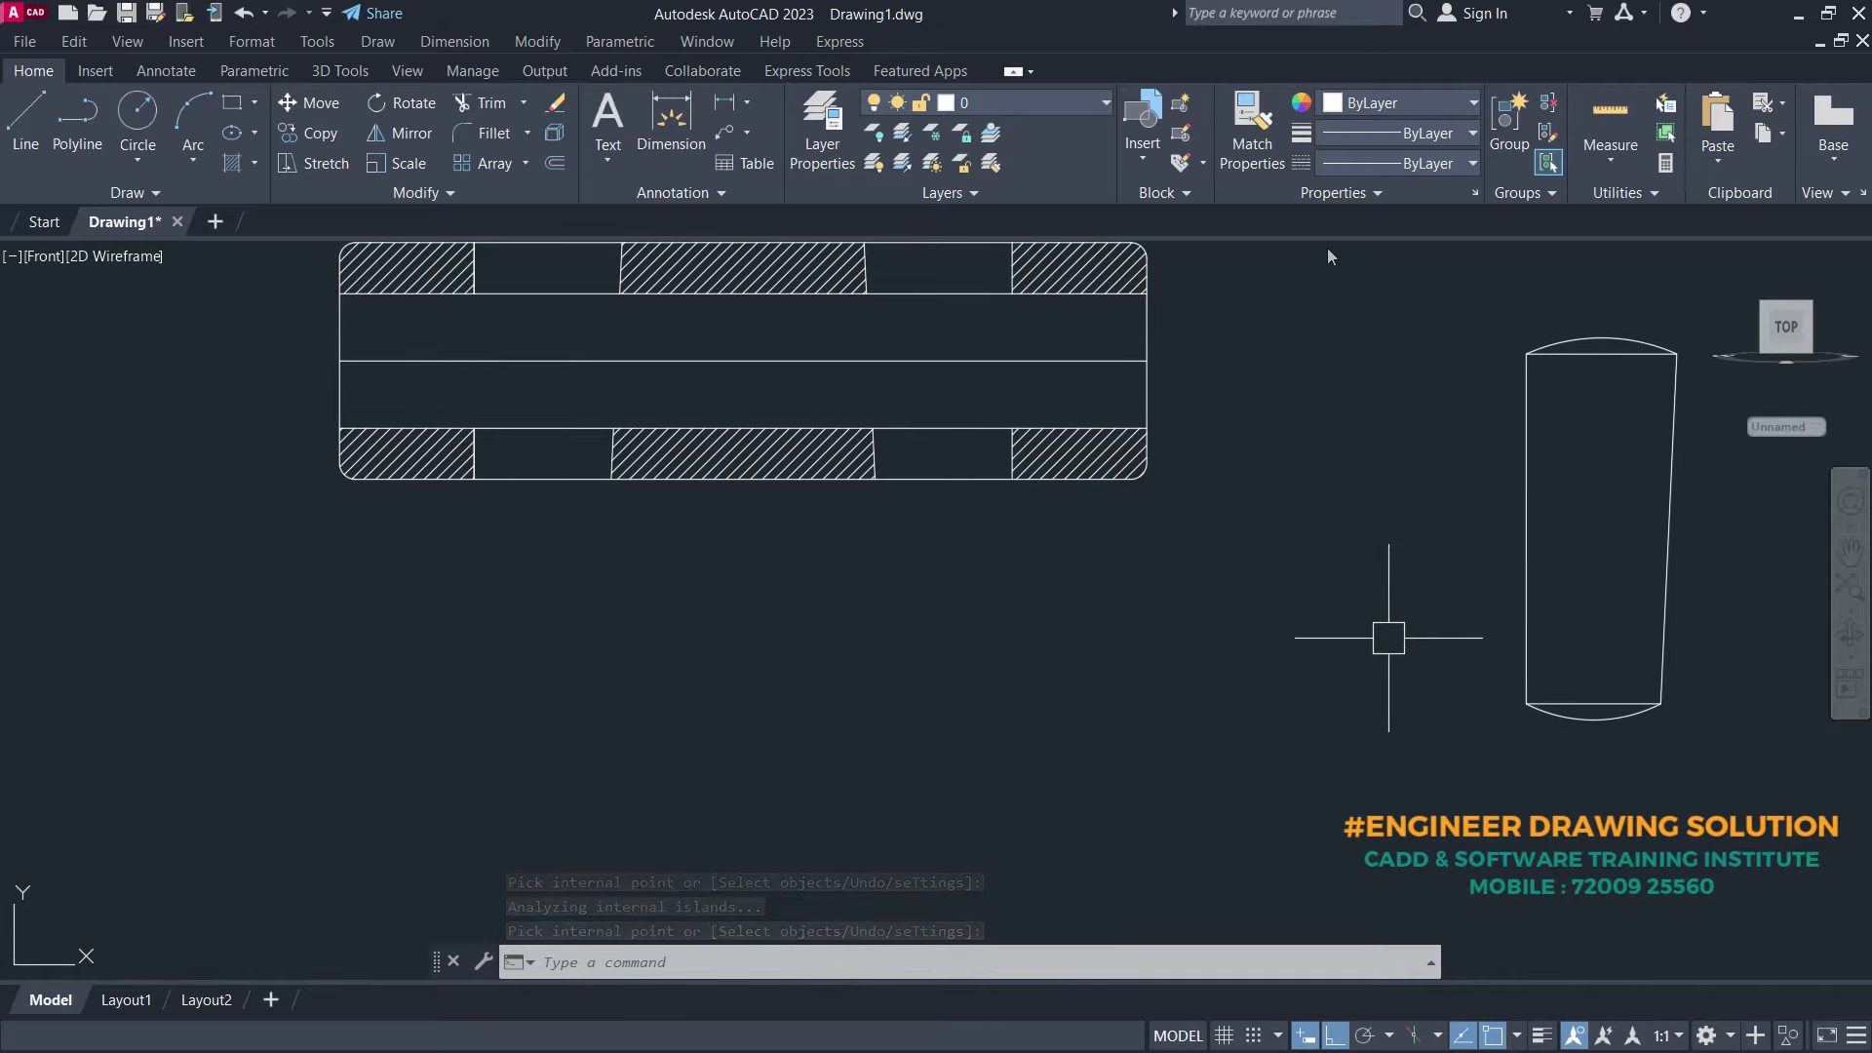
text(l)
key(Return)
middle_drag(1006, 747, 1096, 648)
click(1129, 695)
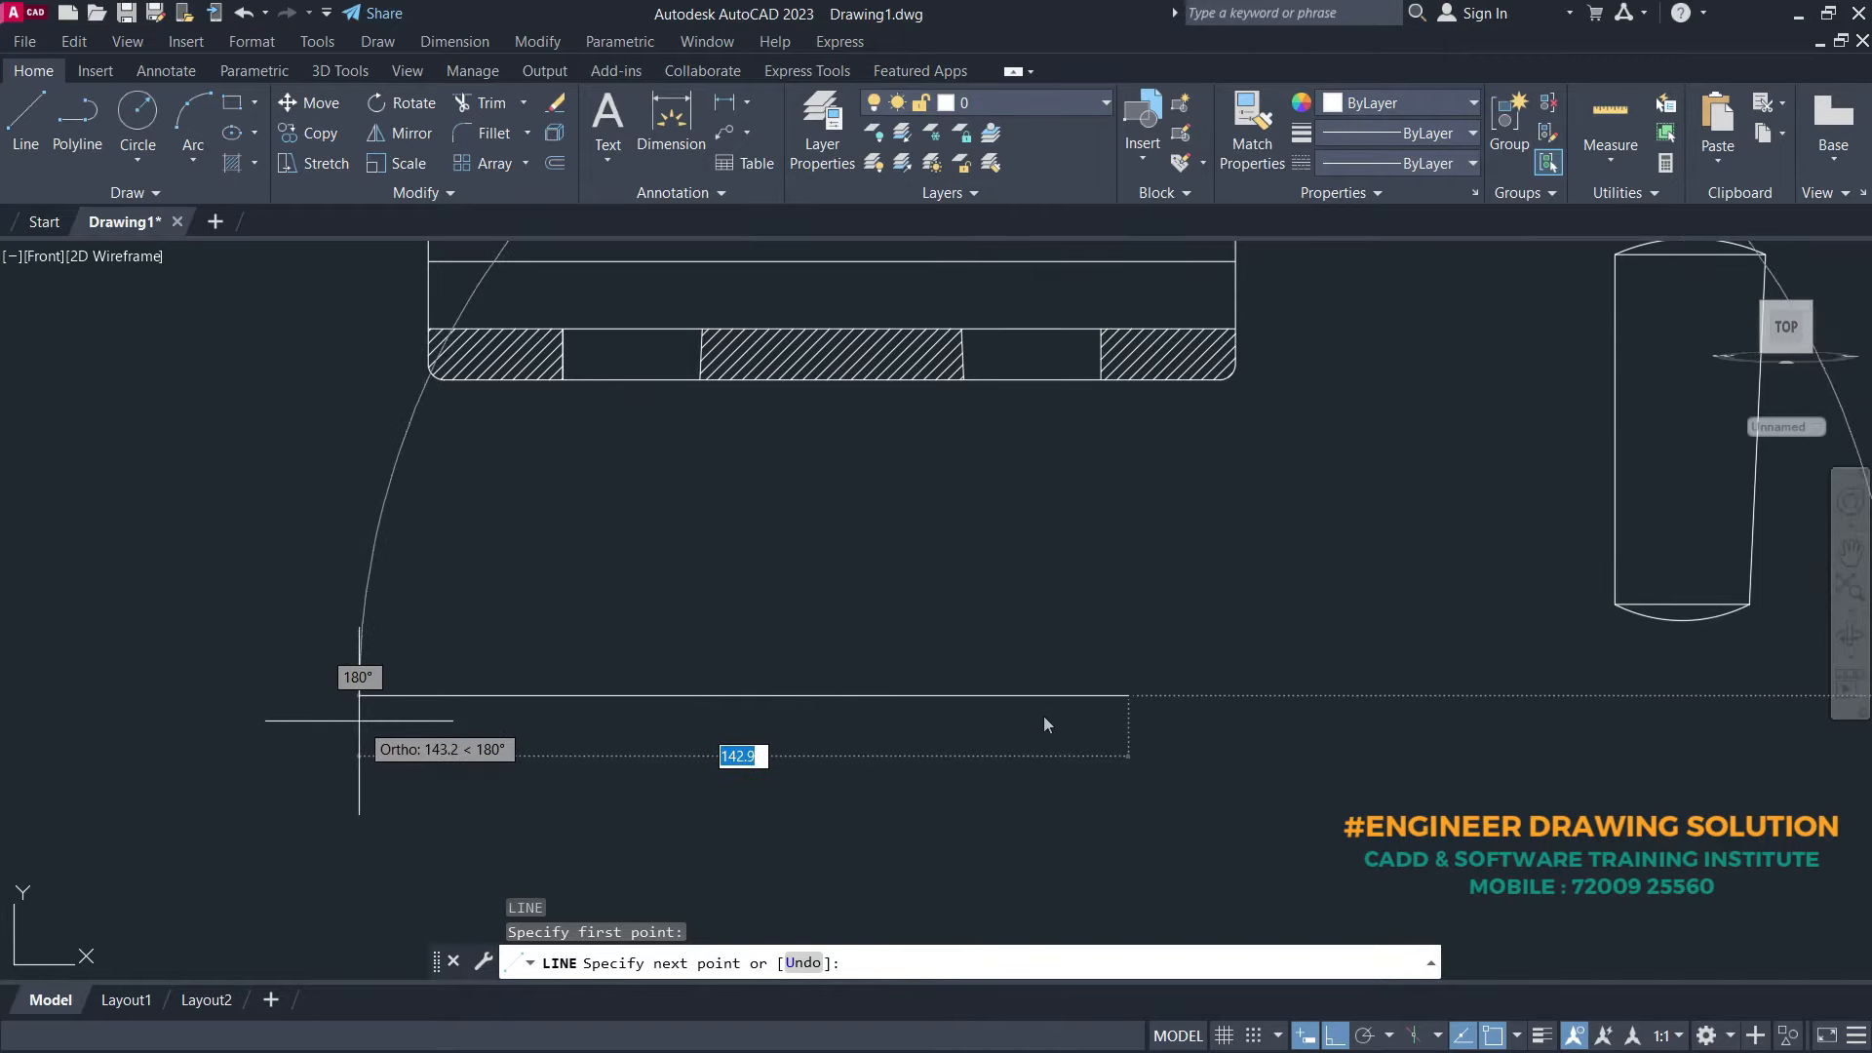
text(88)
key(Return)
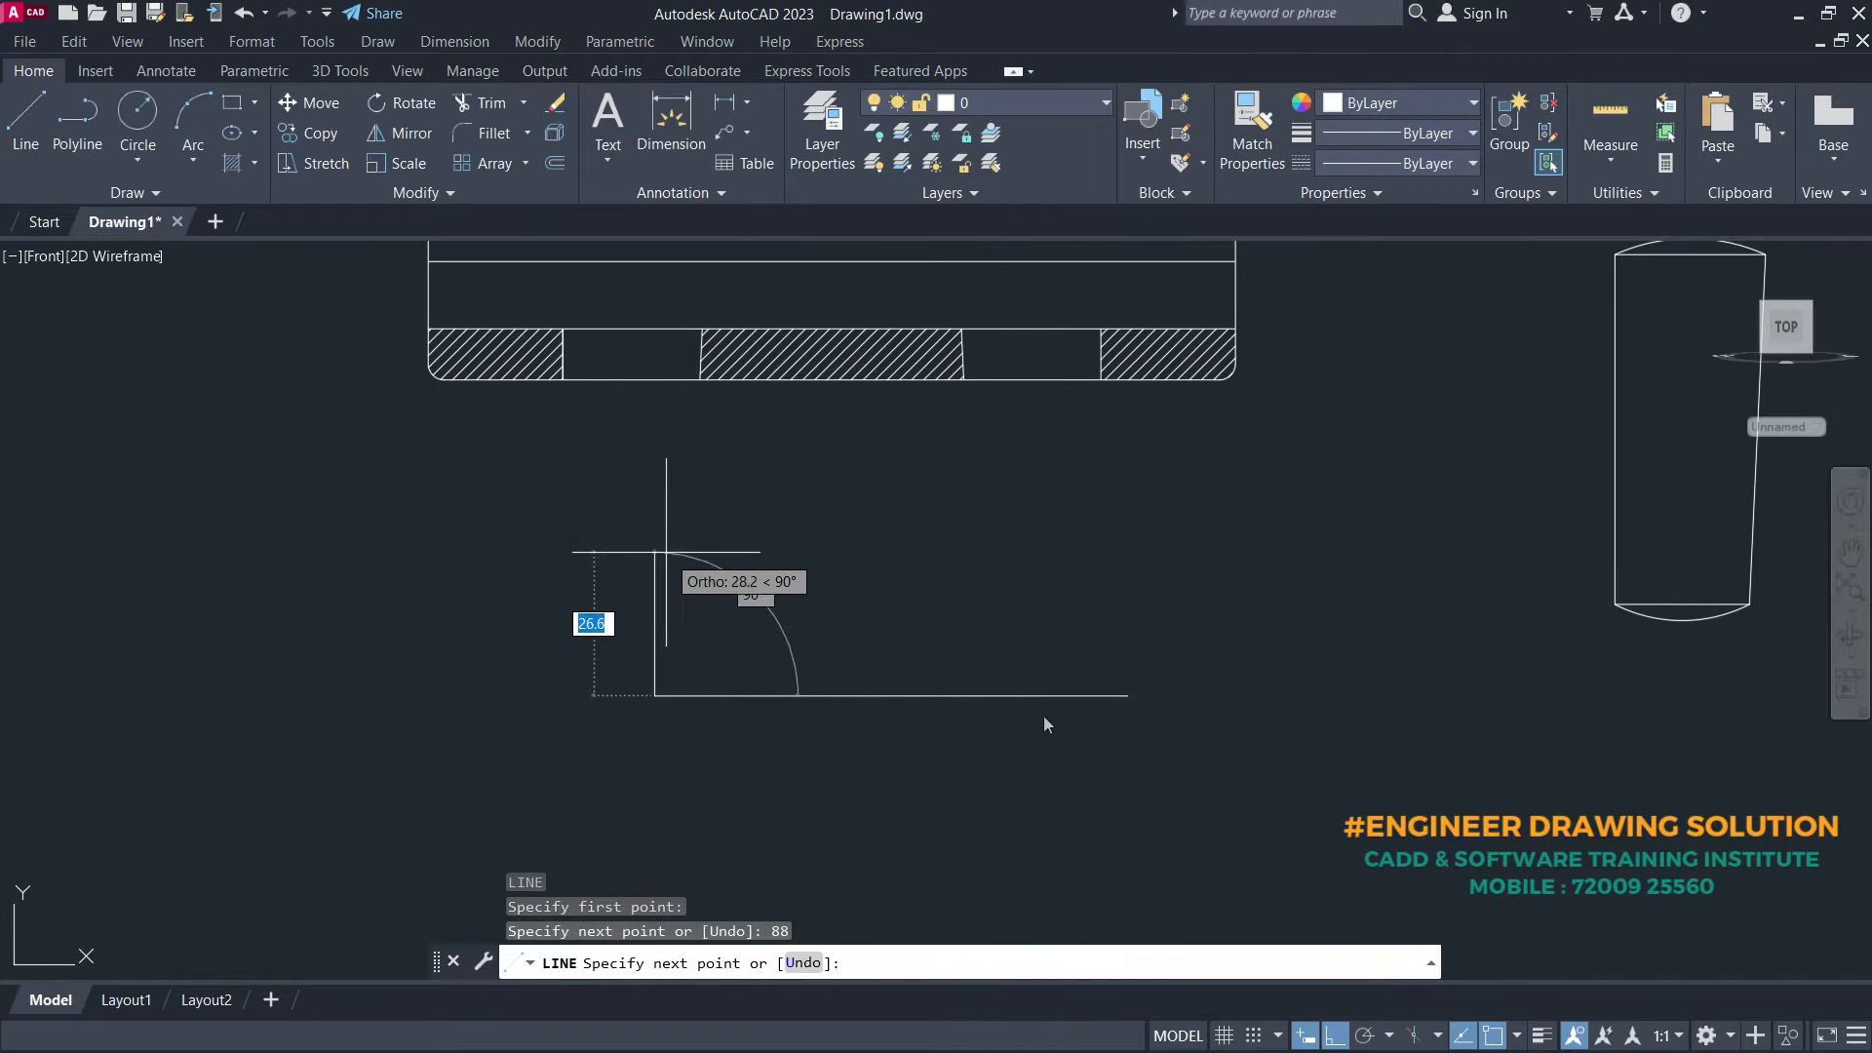
scroll(665, 578, up, 2)
text(12.5)
key(Return)
text(88)
key(Return)
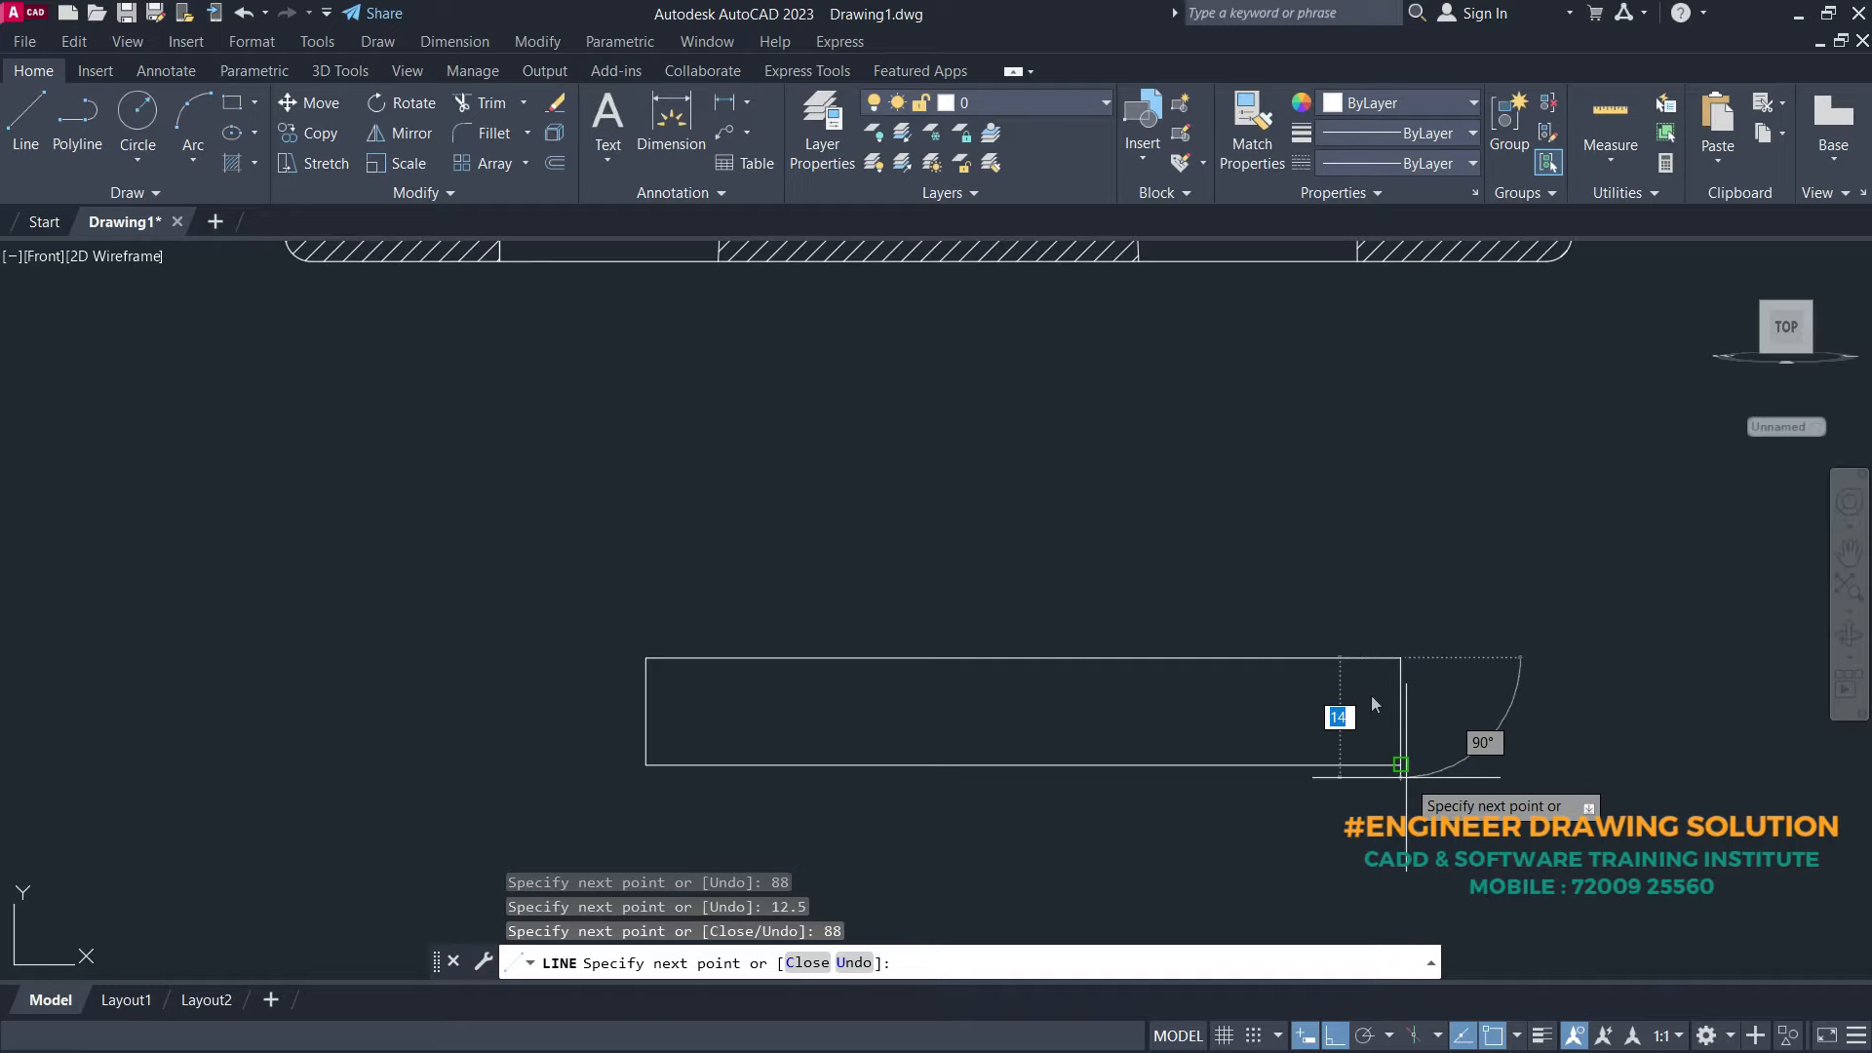
key(Return)
- Mirror the 88 x 12.5 rectangle downward about its lower edge and erase the shared middle line
text(mi)
key(Return)
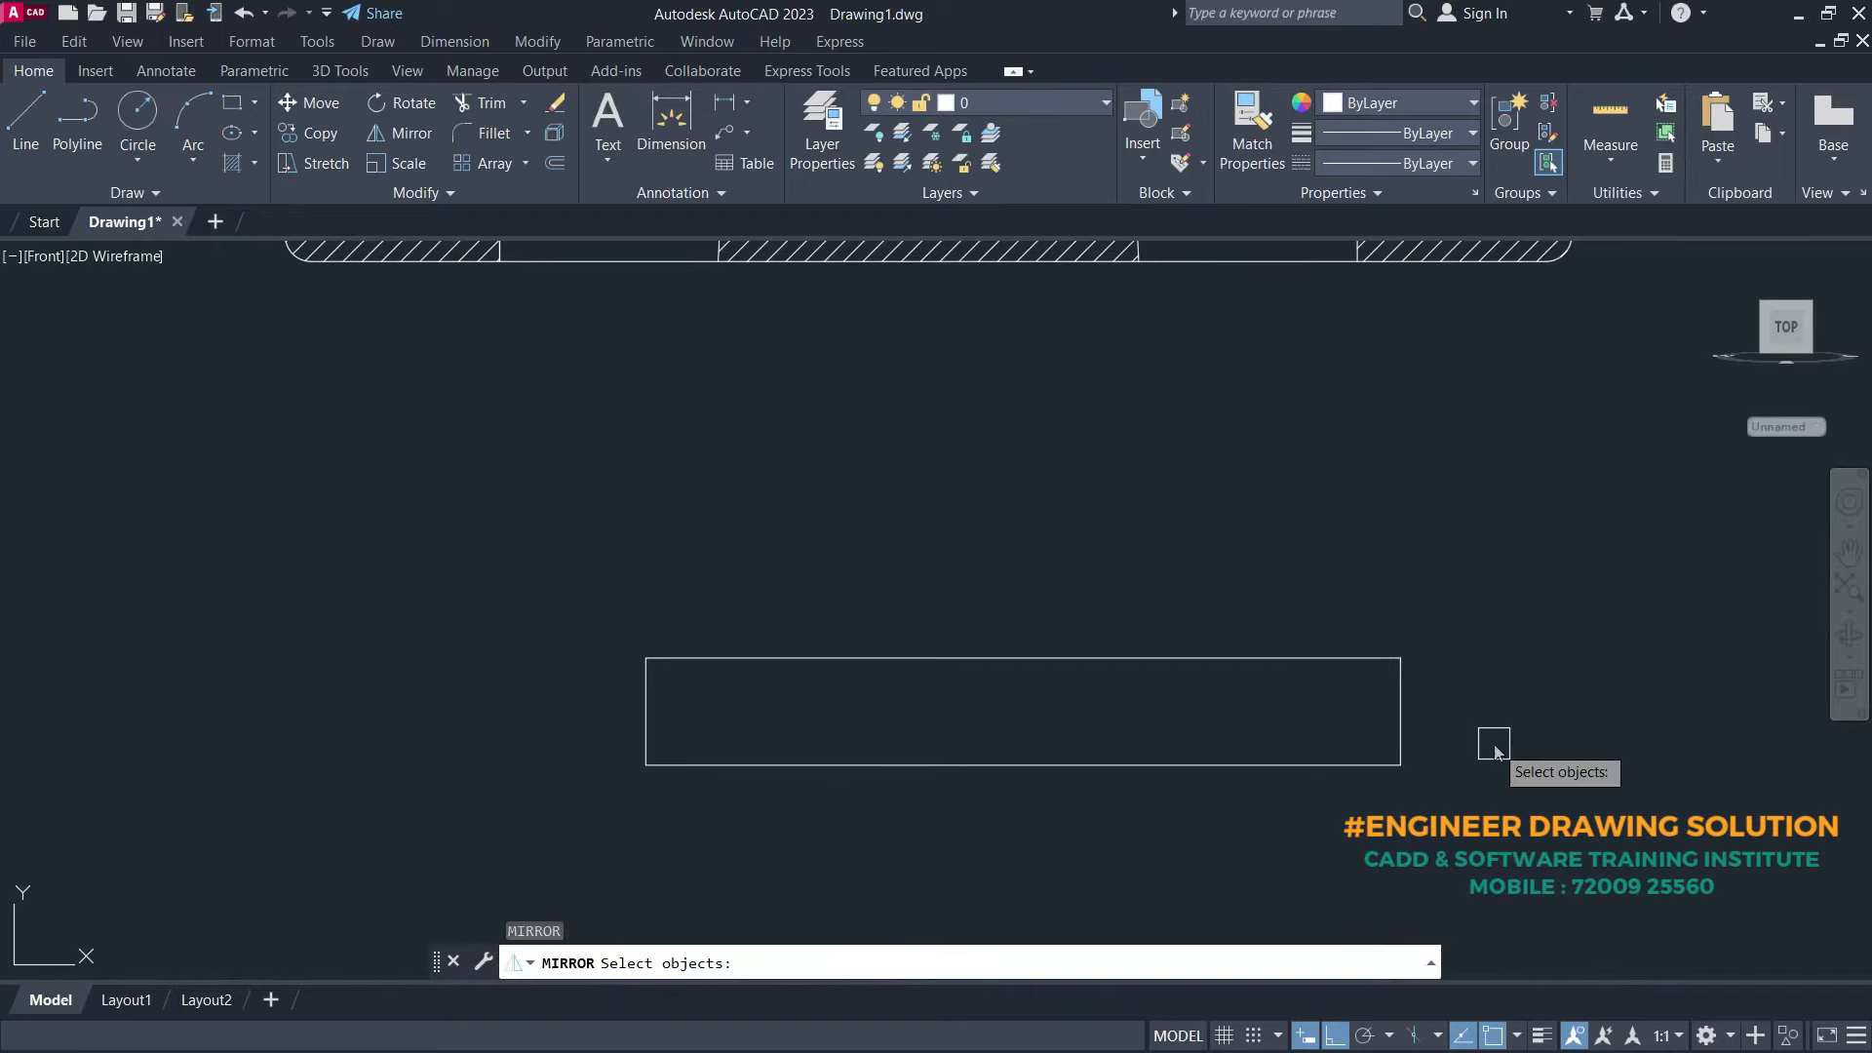
click(1495, 743)
click(591, 518)
key(Return)
click(645, 764)
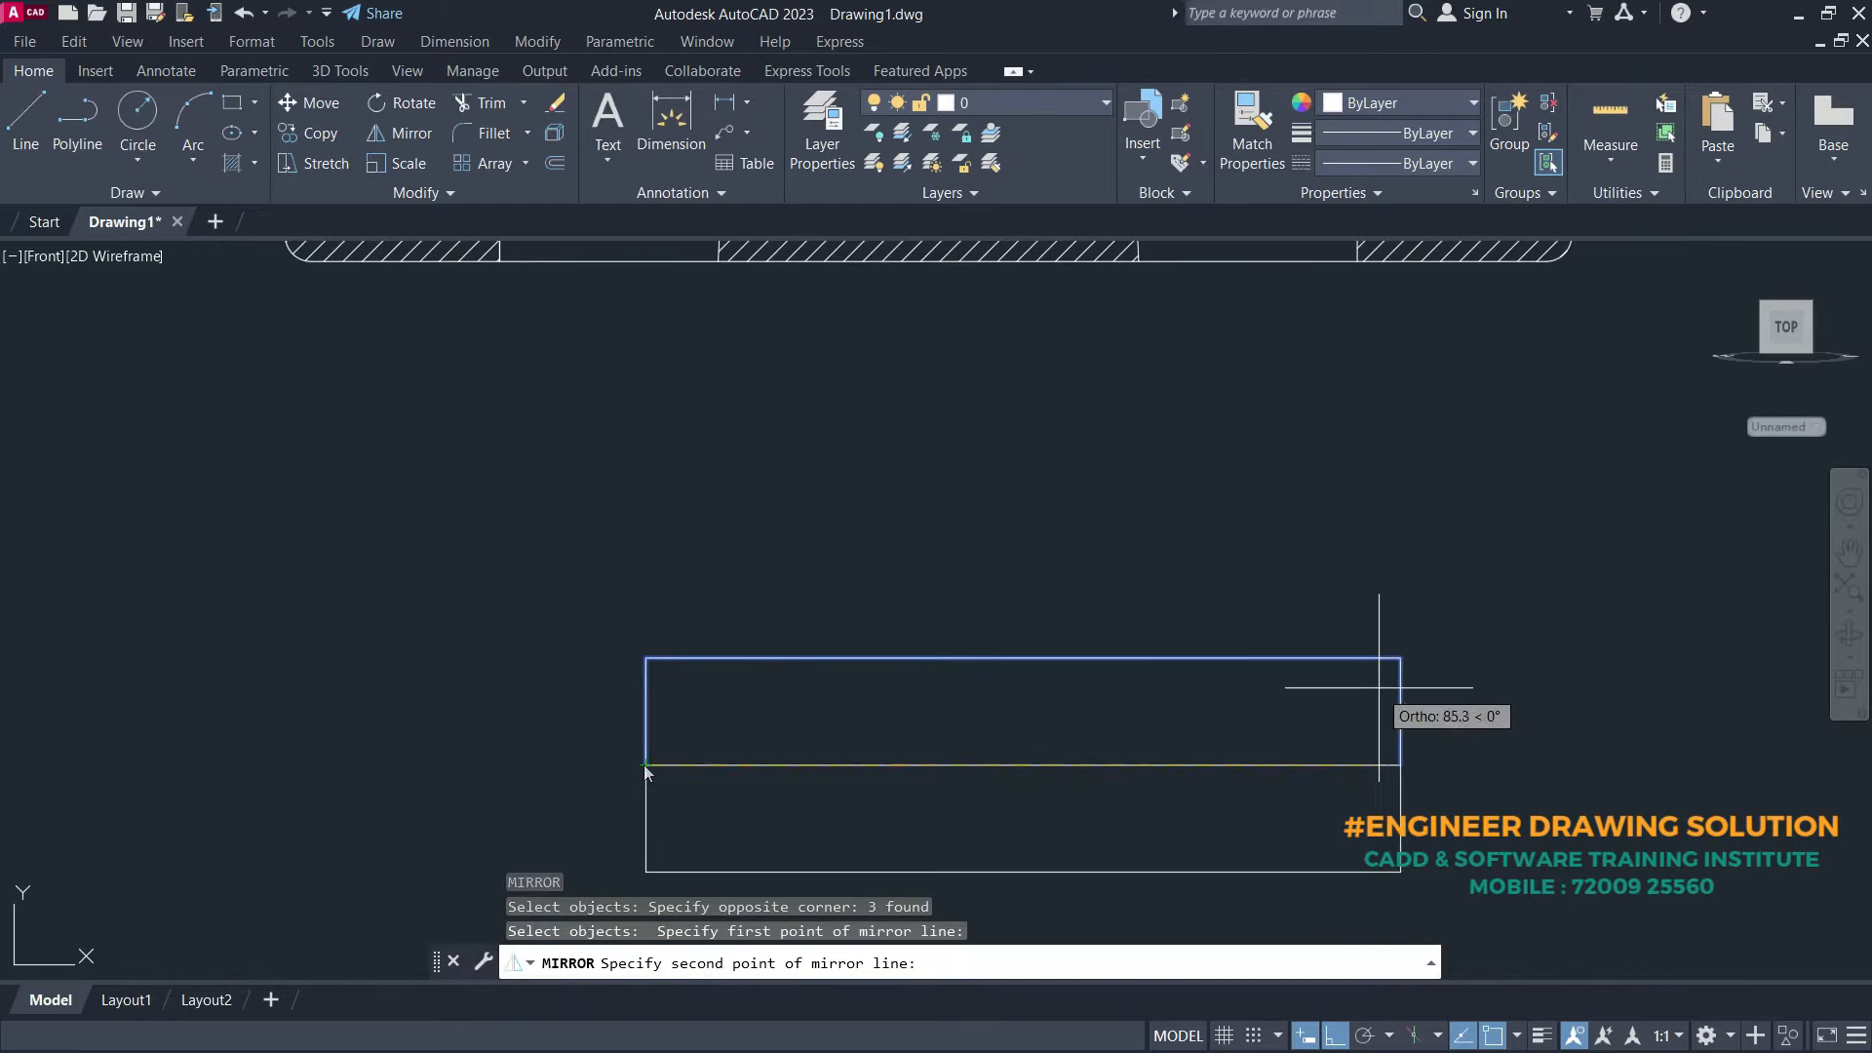
click(1402, 765)
key(Return)
mouse_move(1463, 723)
middle_down()
mouse_move(1345, 669)
mouse_move(1390, 749)
middle_up()
click(991, 707)
key(Delete)
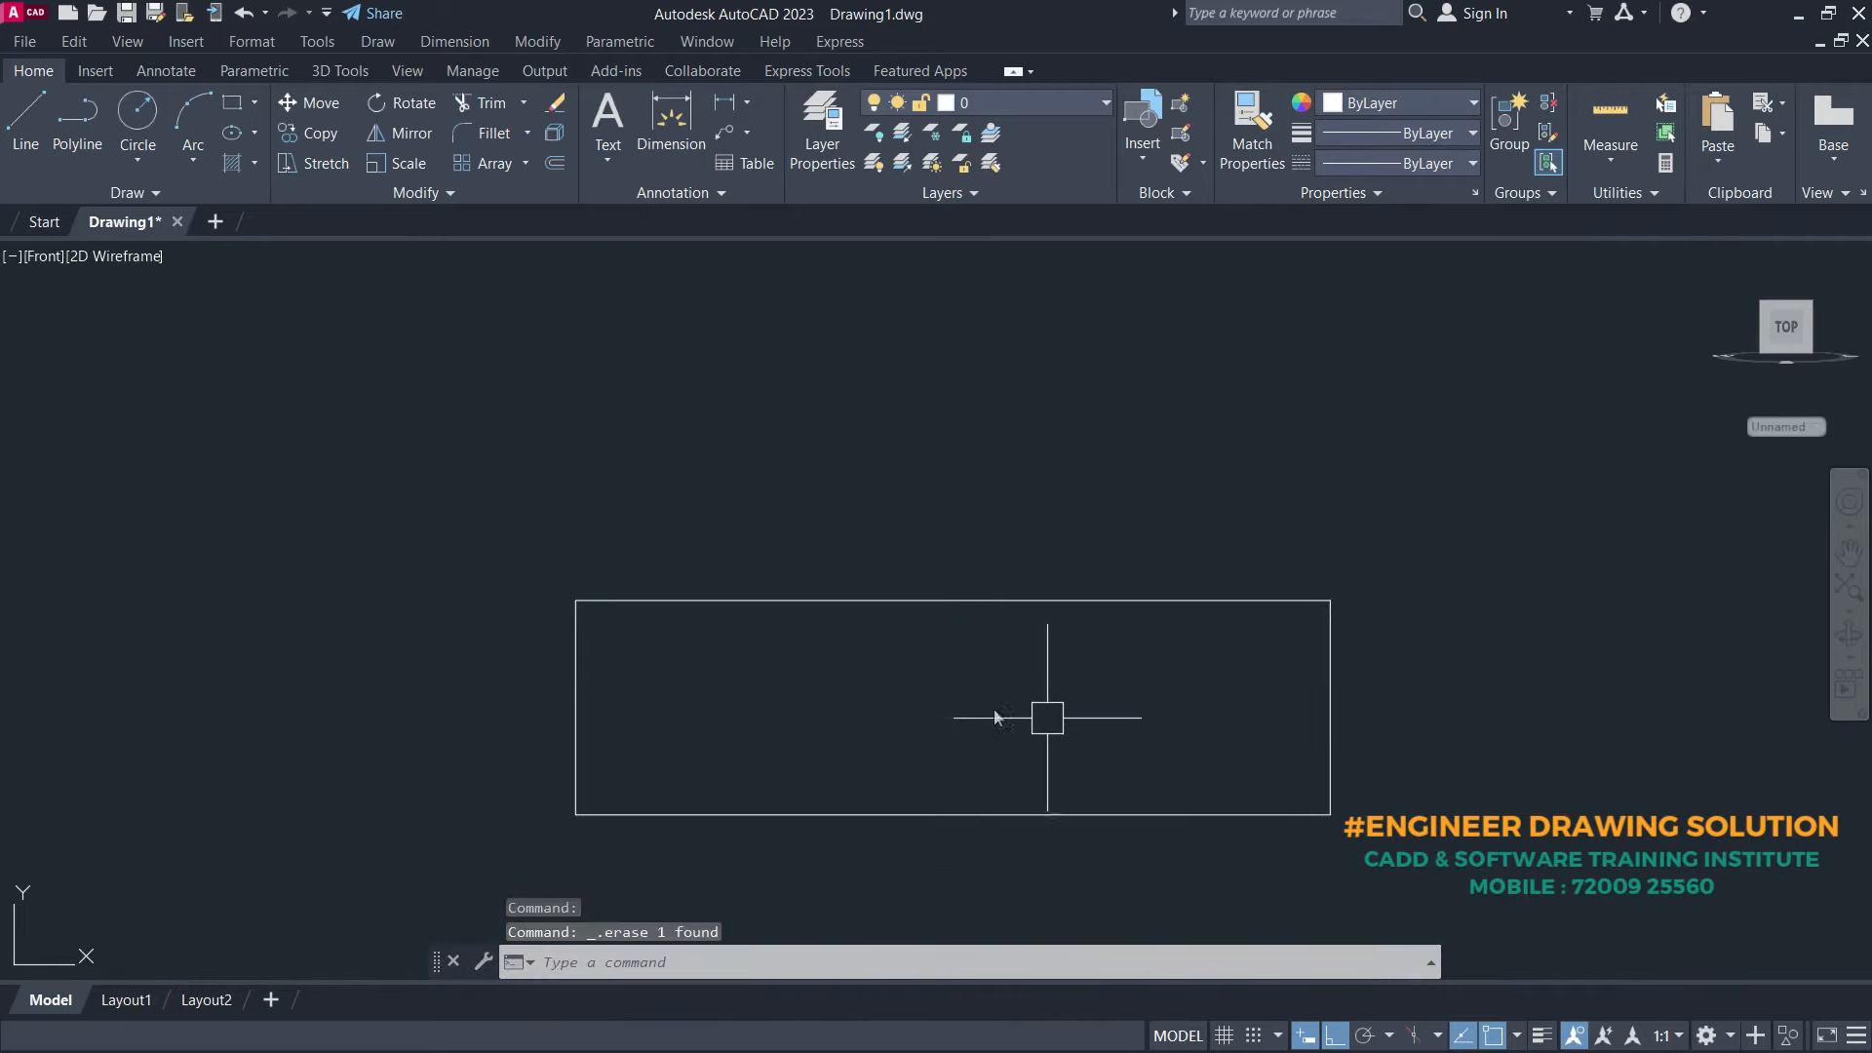
- From the midpoint of the rectangle's left edge, draw lines 25 outward and 11 up, closing back horizontally onto that edge
middle_drag(975, 721, 856, 619)
middle_drag(728, 660, 946, 719)
text(l)
key(Return)
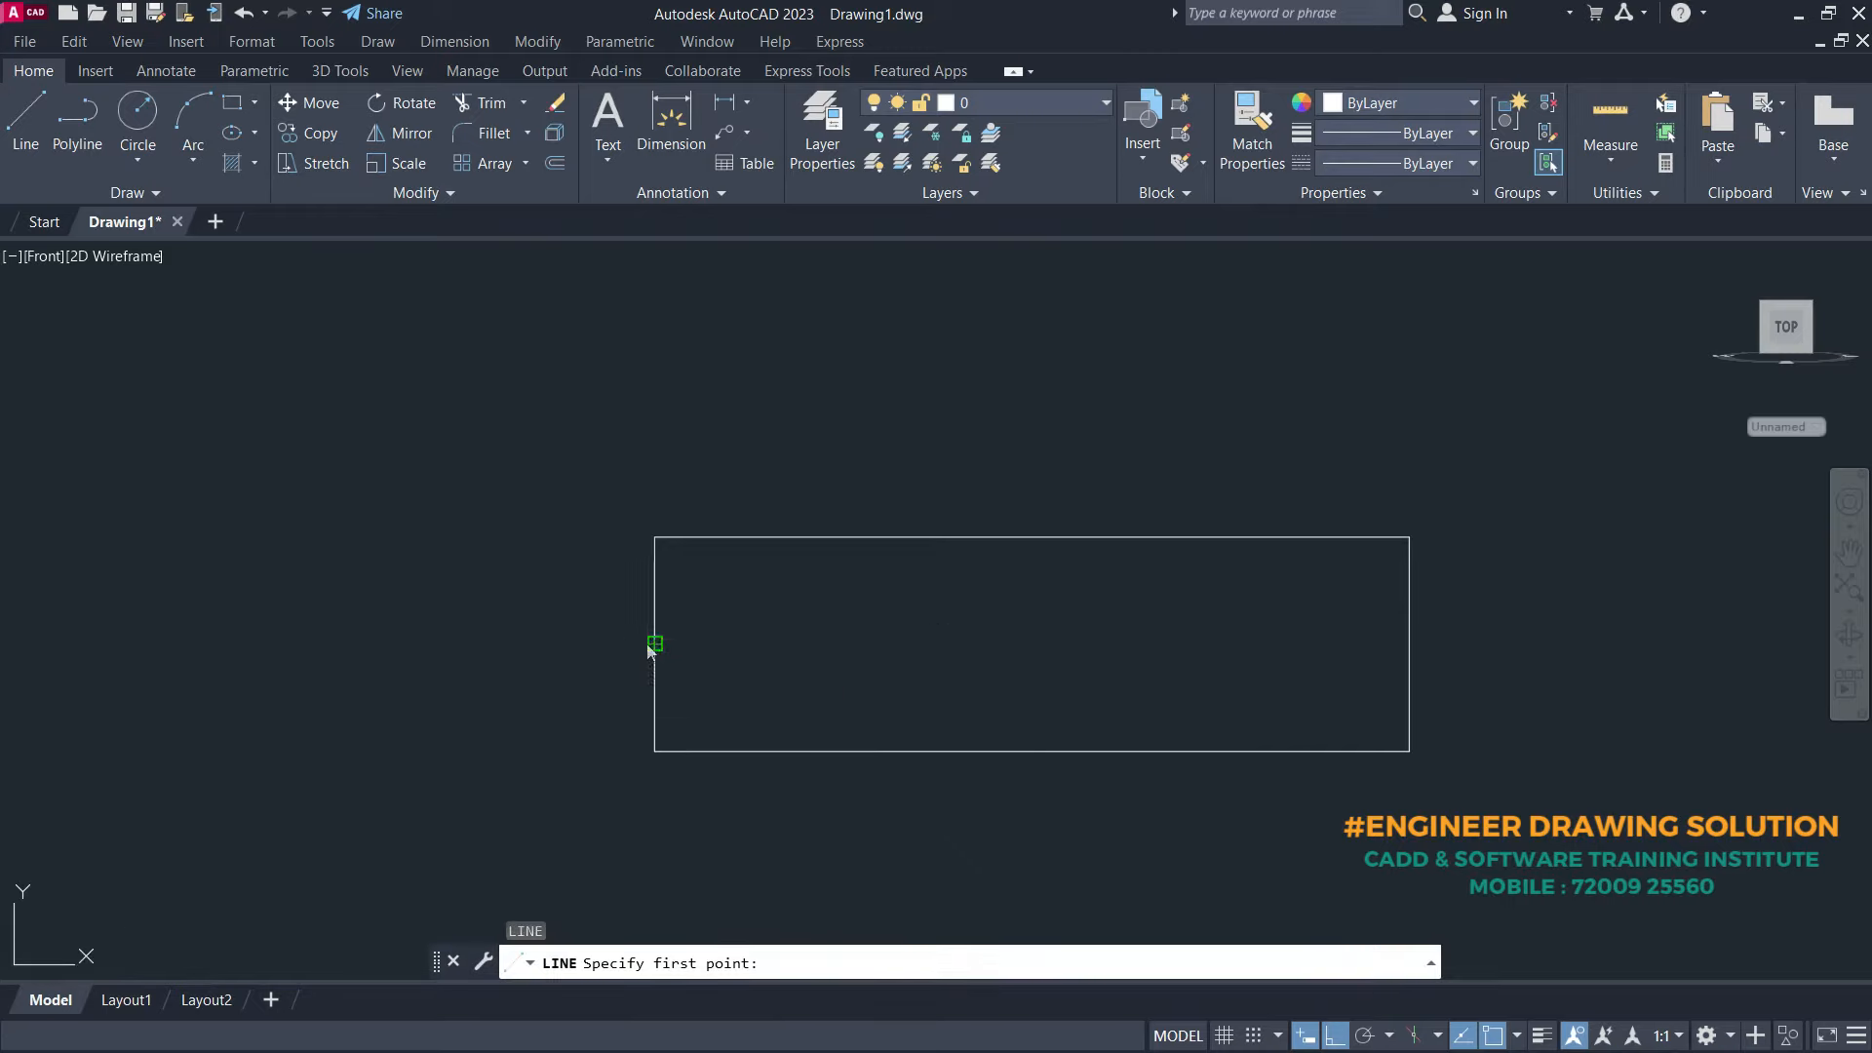
click(653, 644)
key(Return)
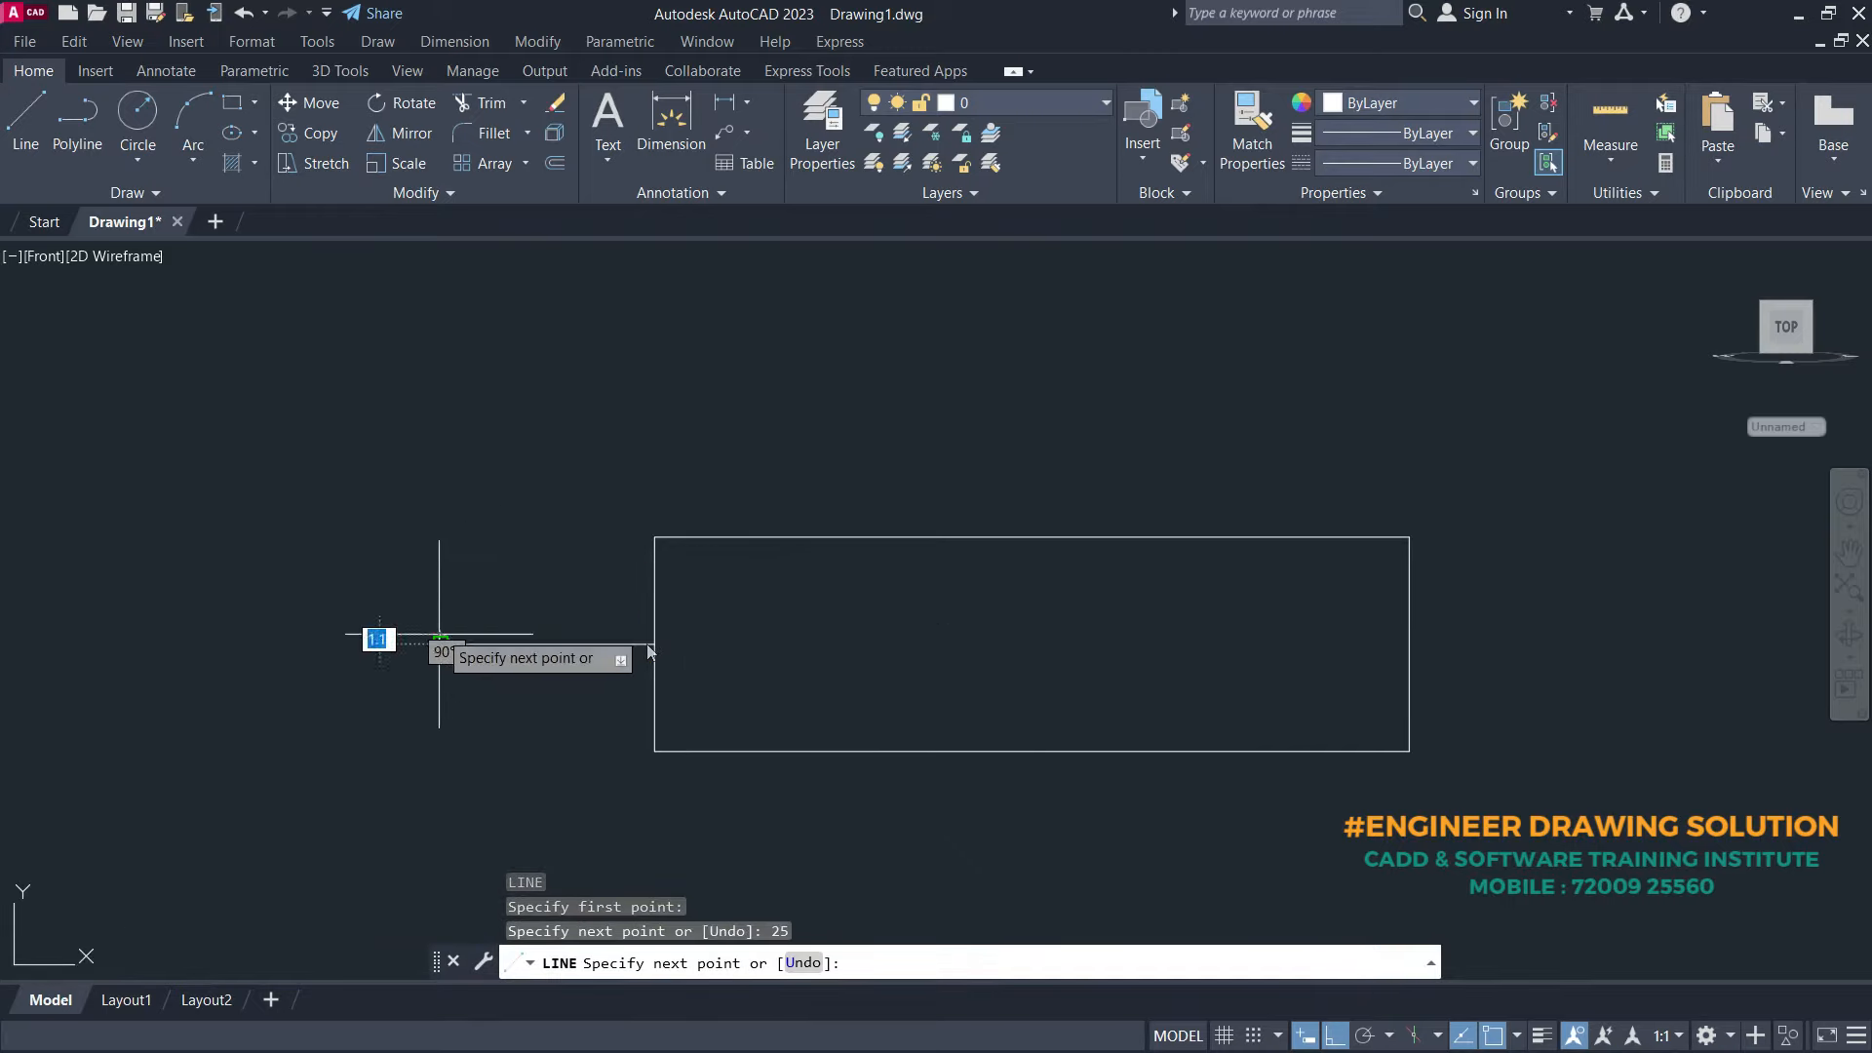
scroll(472, 521, up, 2)
text(11)
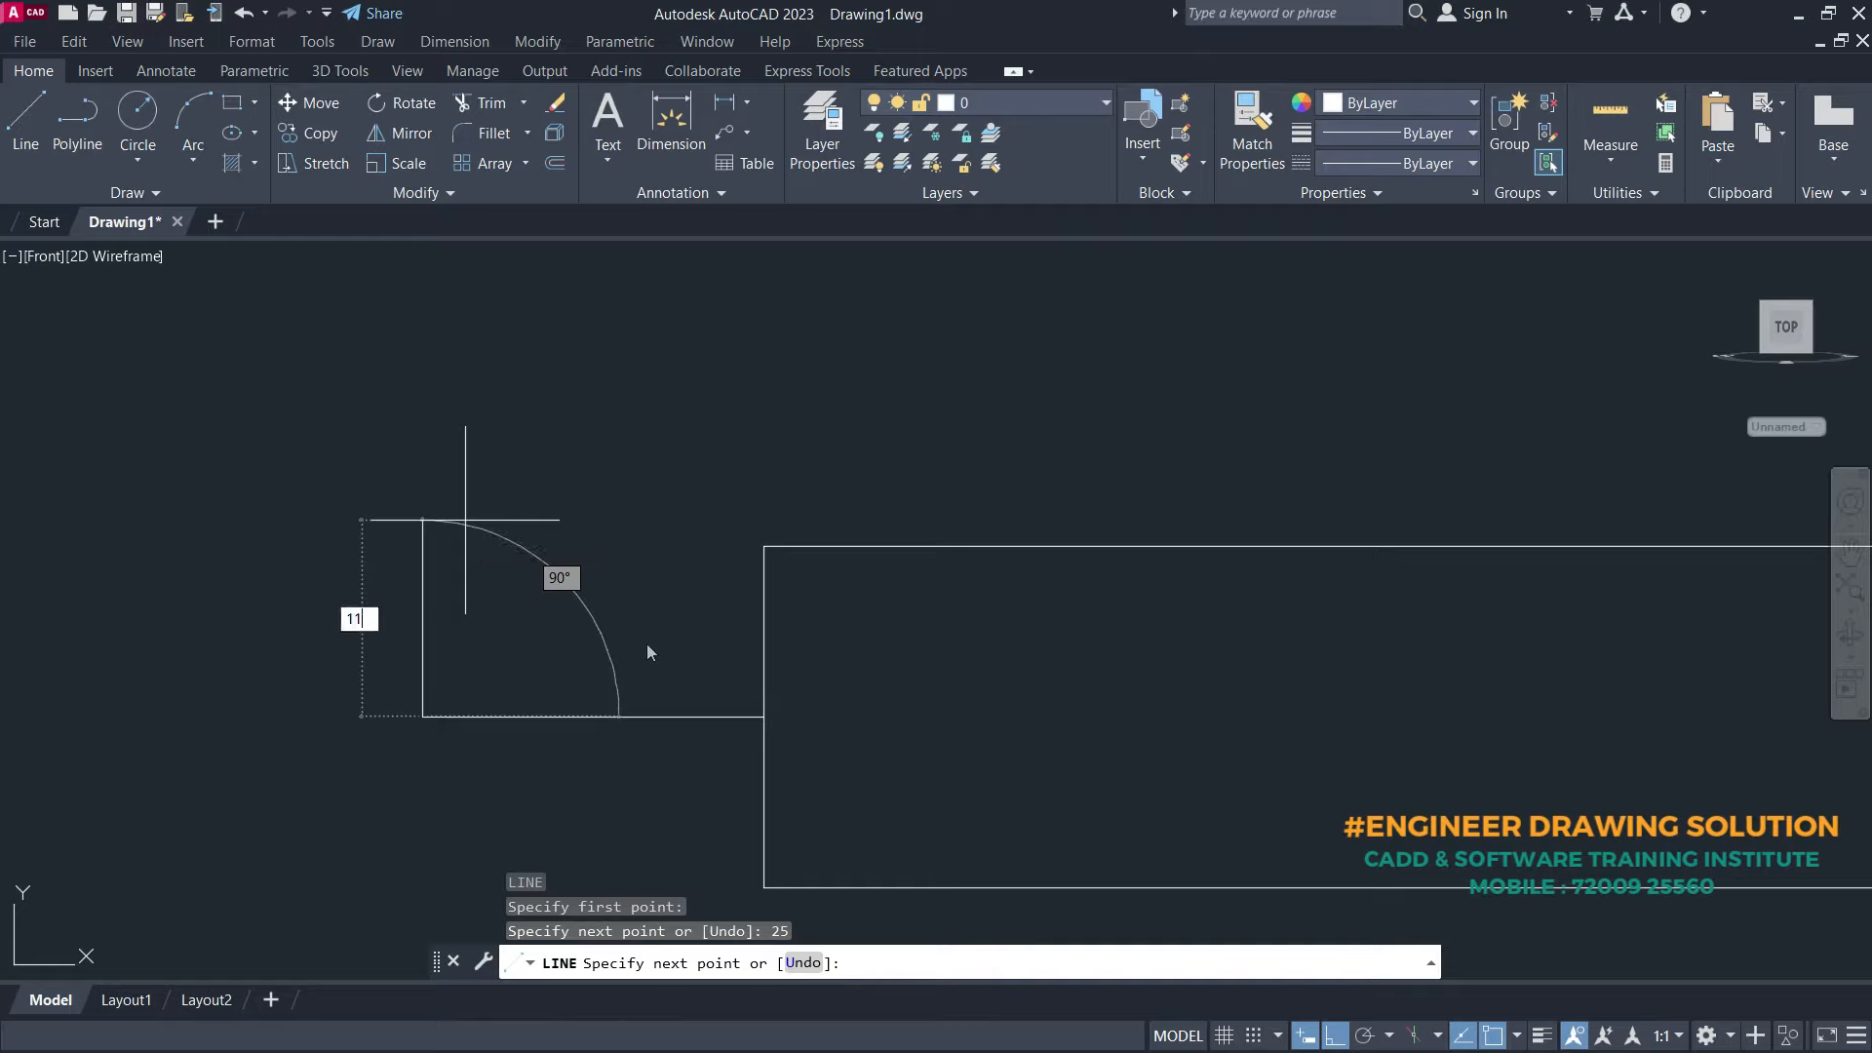
key(Return)
scroll(684, 592, up, 2)
key(Return)
key(Return)
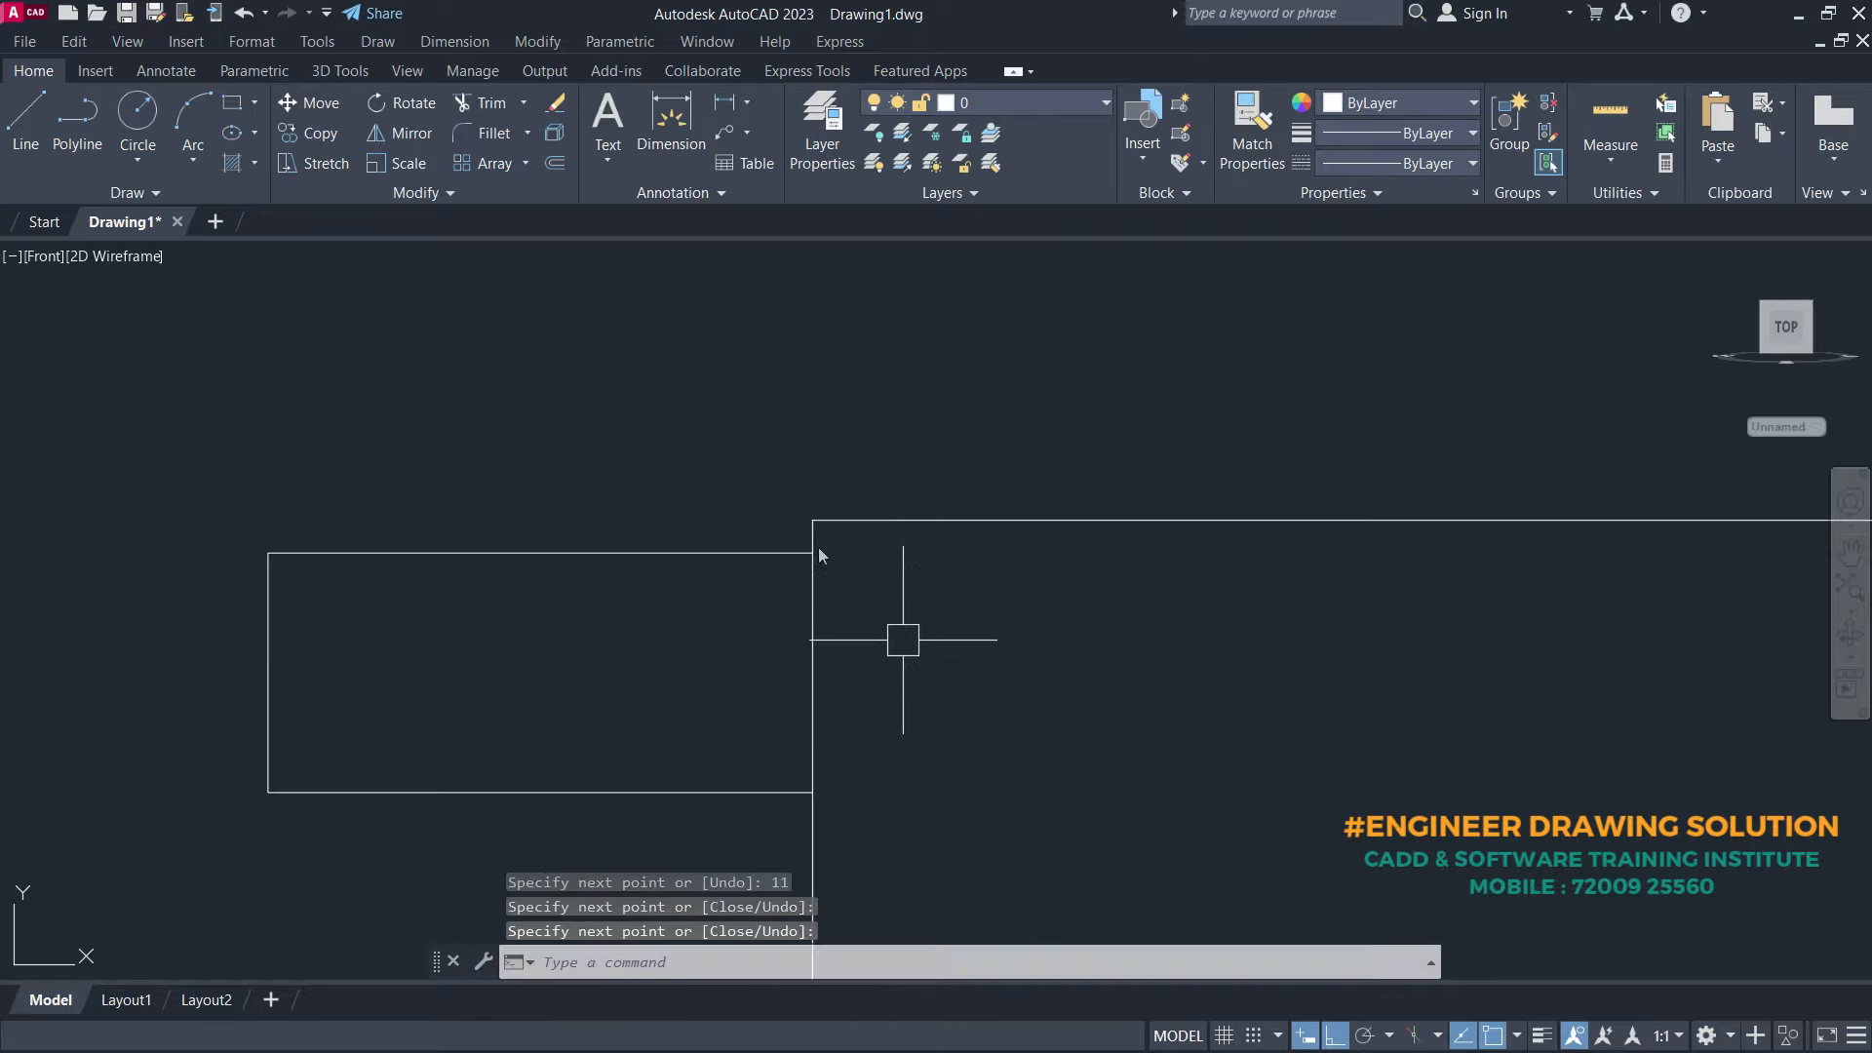
- Mirror the narrower end's upper edge and end line about the horizontal centre line, keeping the originals
text(mirror)
key(Return)
click(443, 676)
click(190, 525)
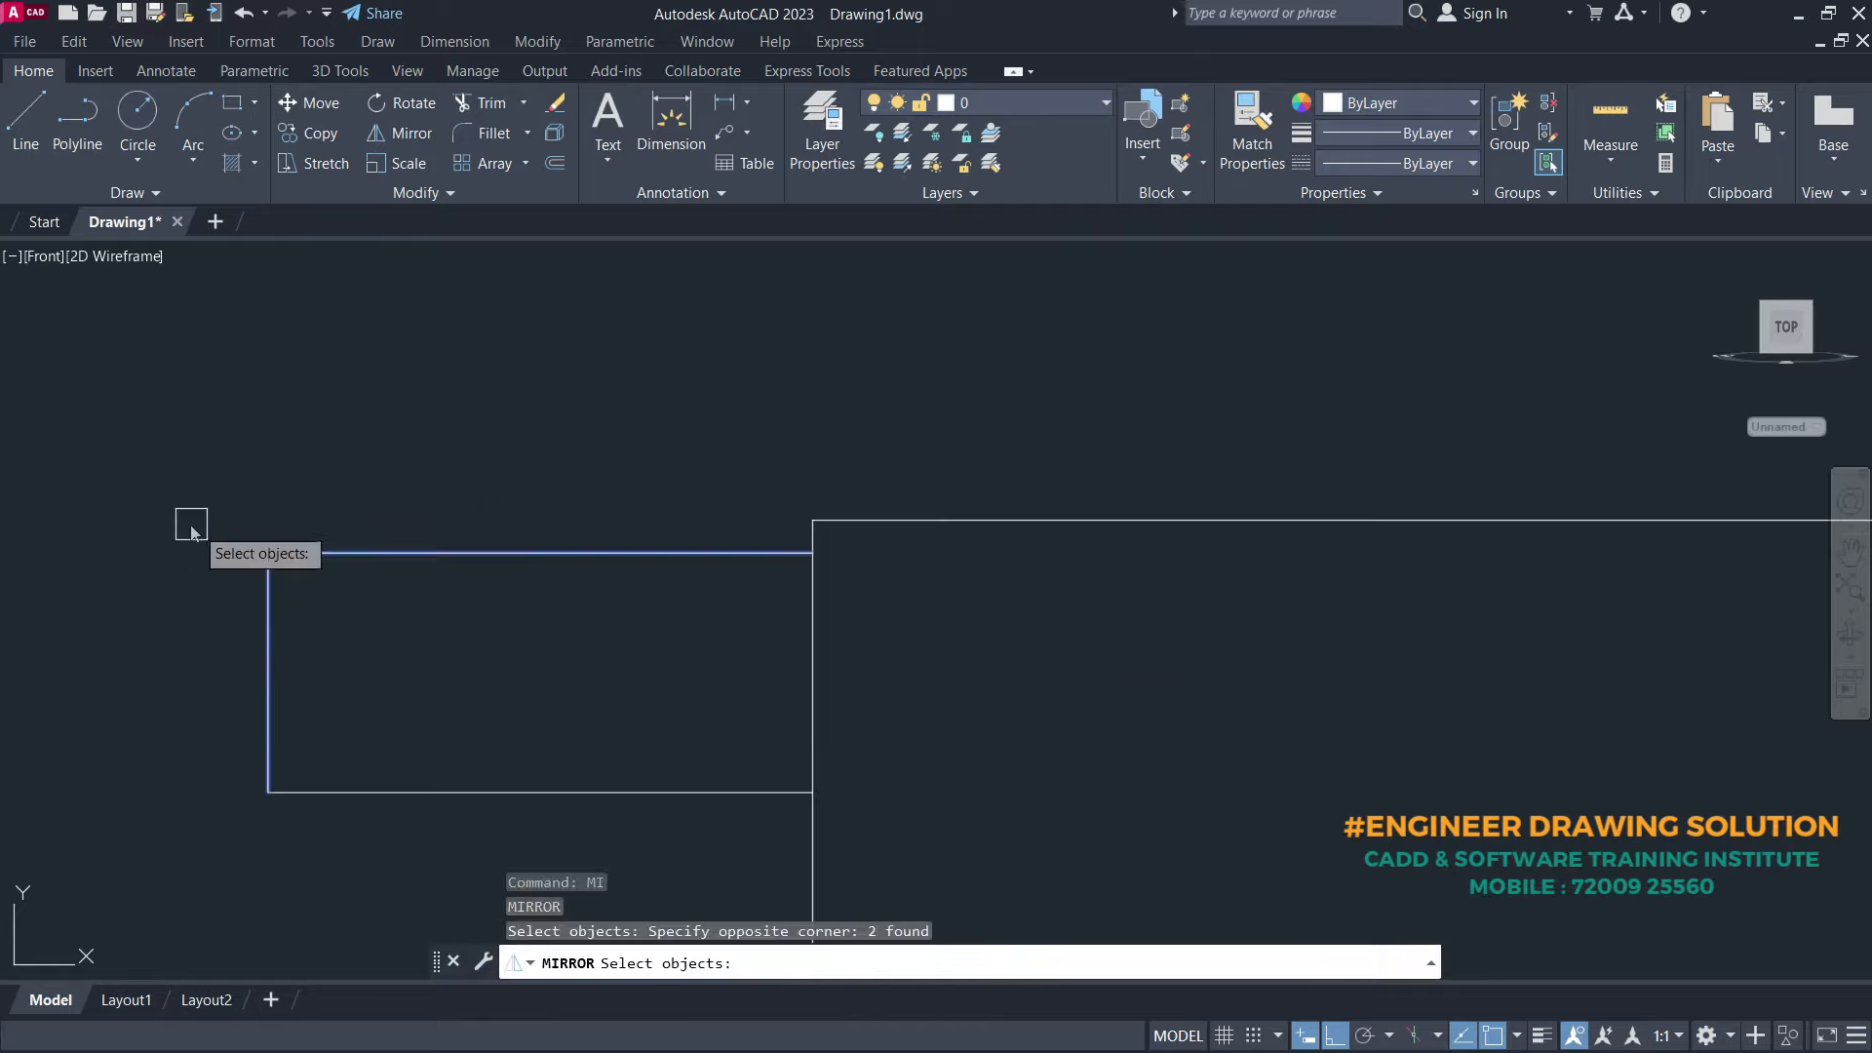
key(Return)
click(268, 792)
click(820, 788)
key(Return)
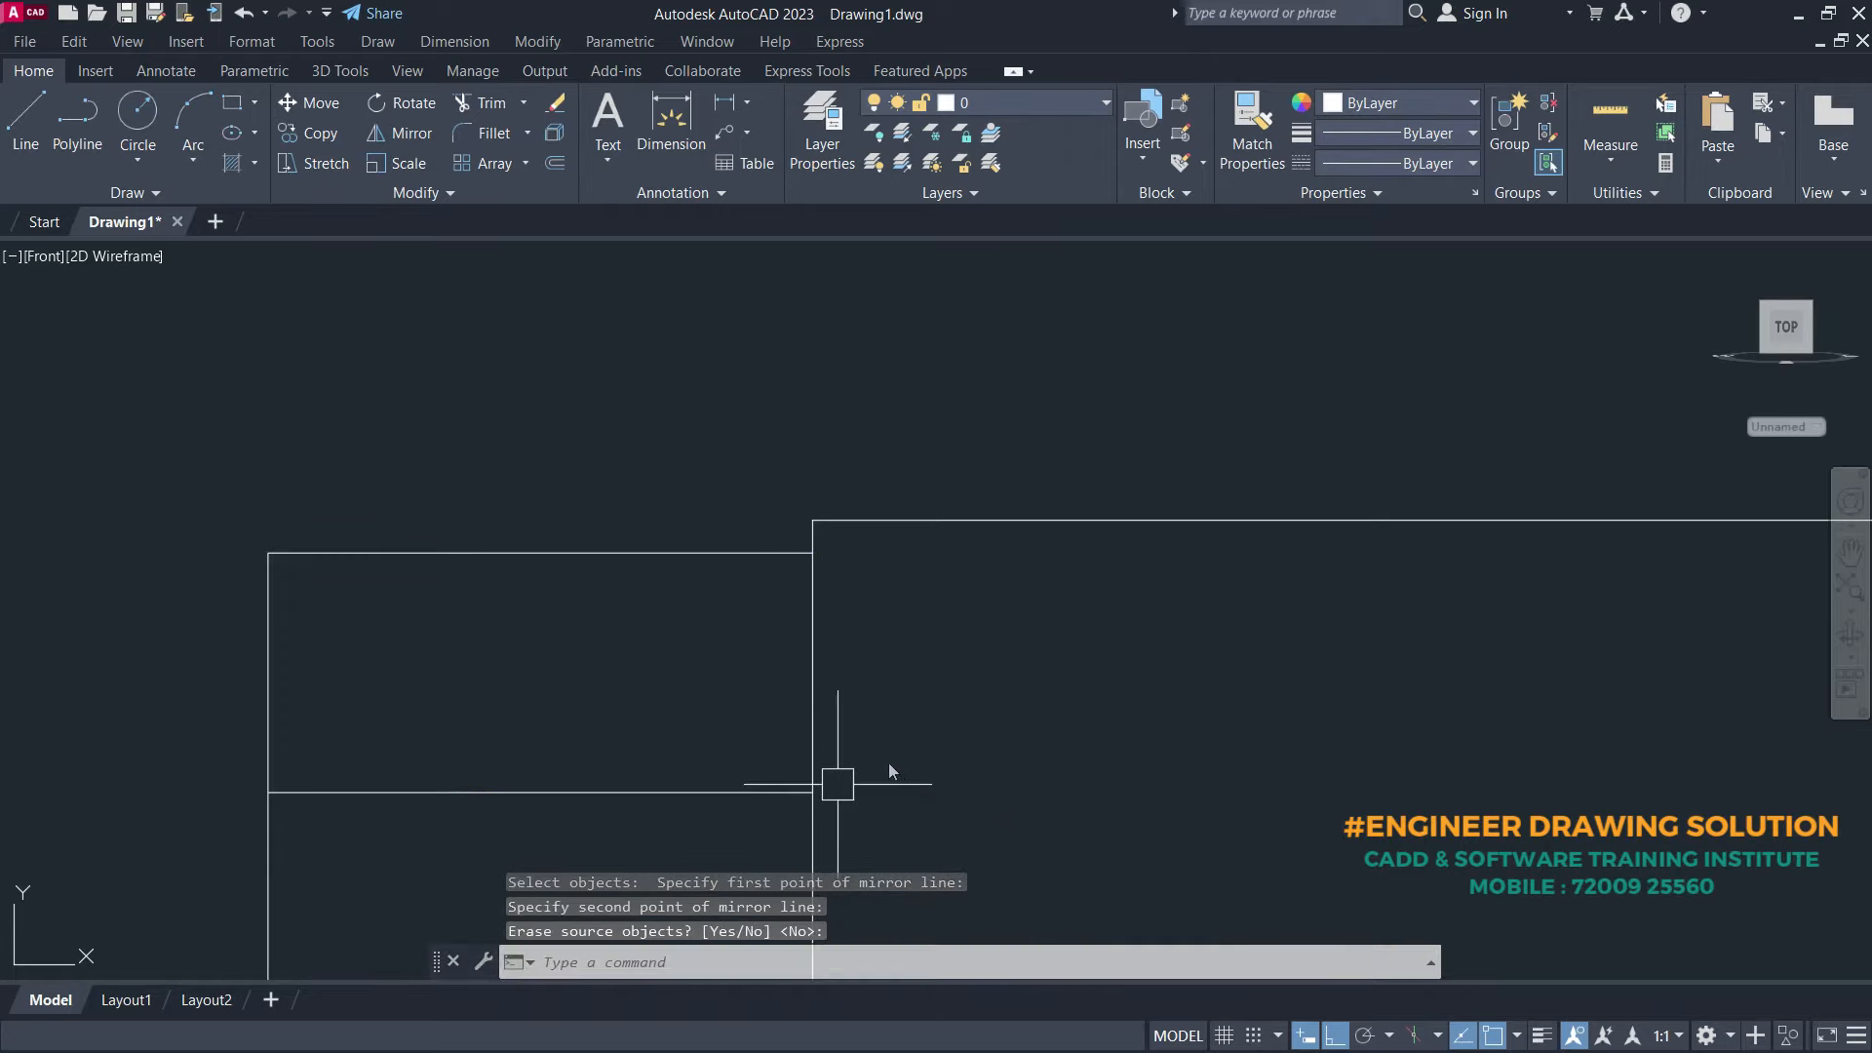
middle_drag(841, 782, 883, 573)
text(o)
key(Return)
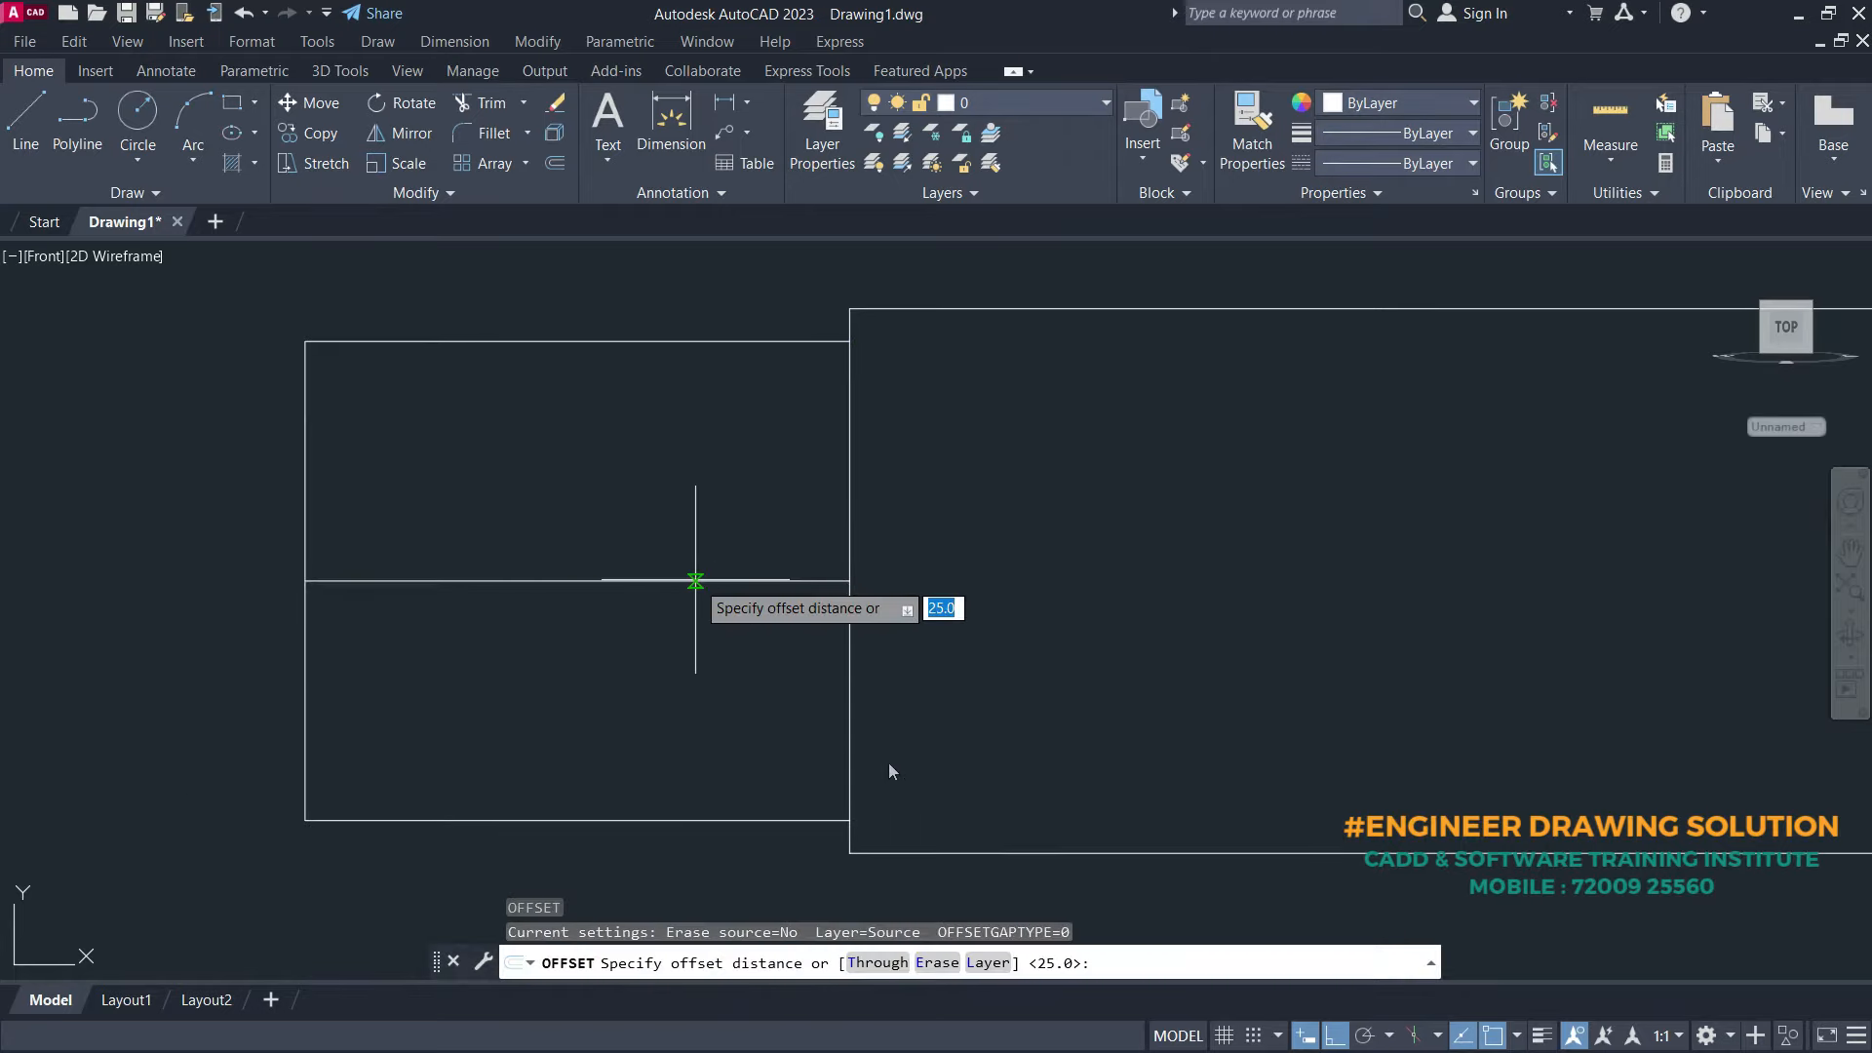
text(5)
key(Return)
click(305, 460)
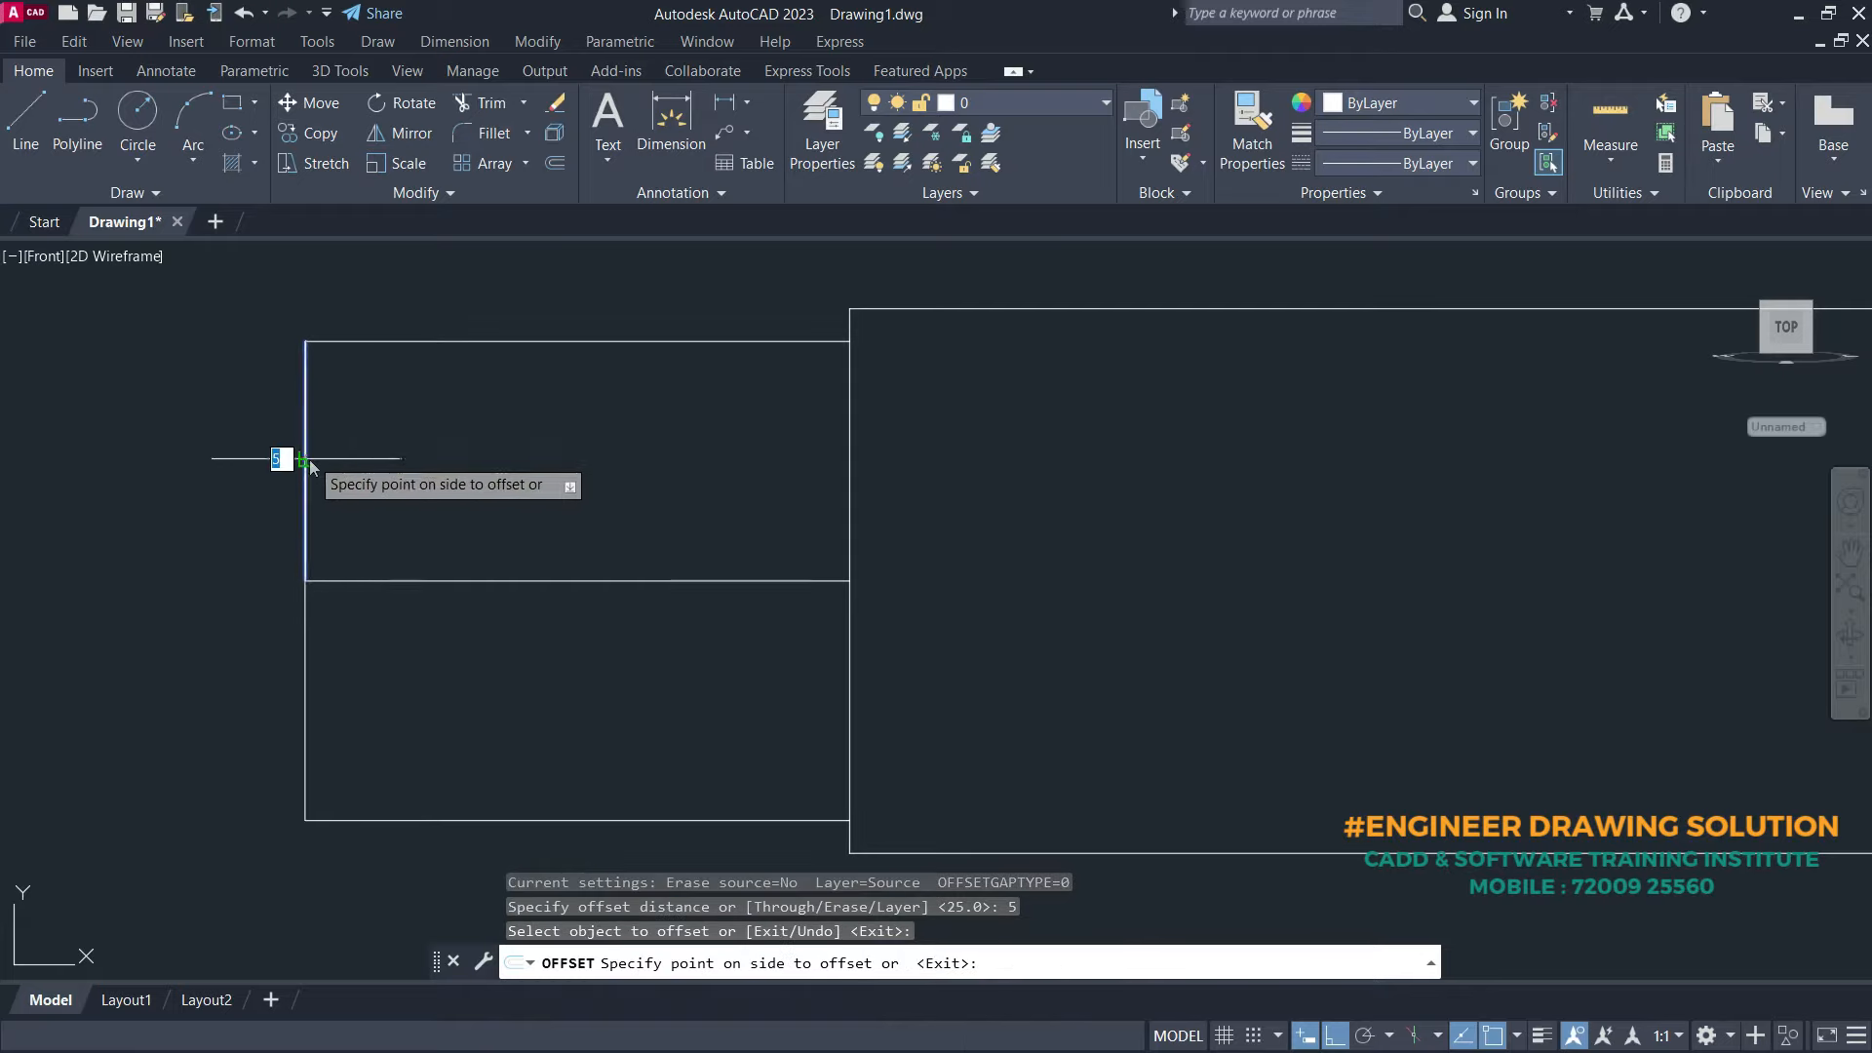
key(Escape)
text(o)
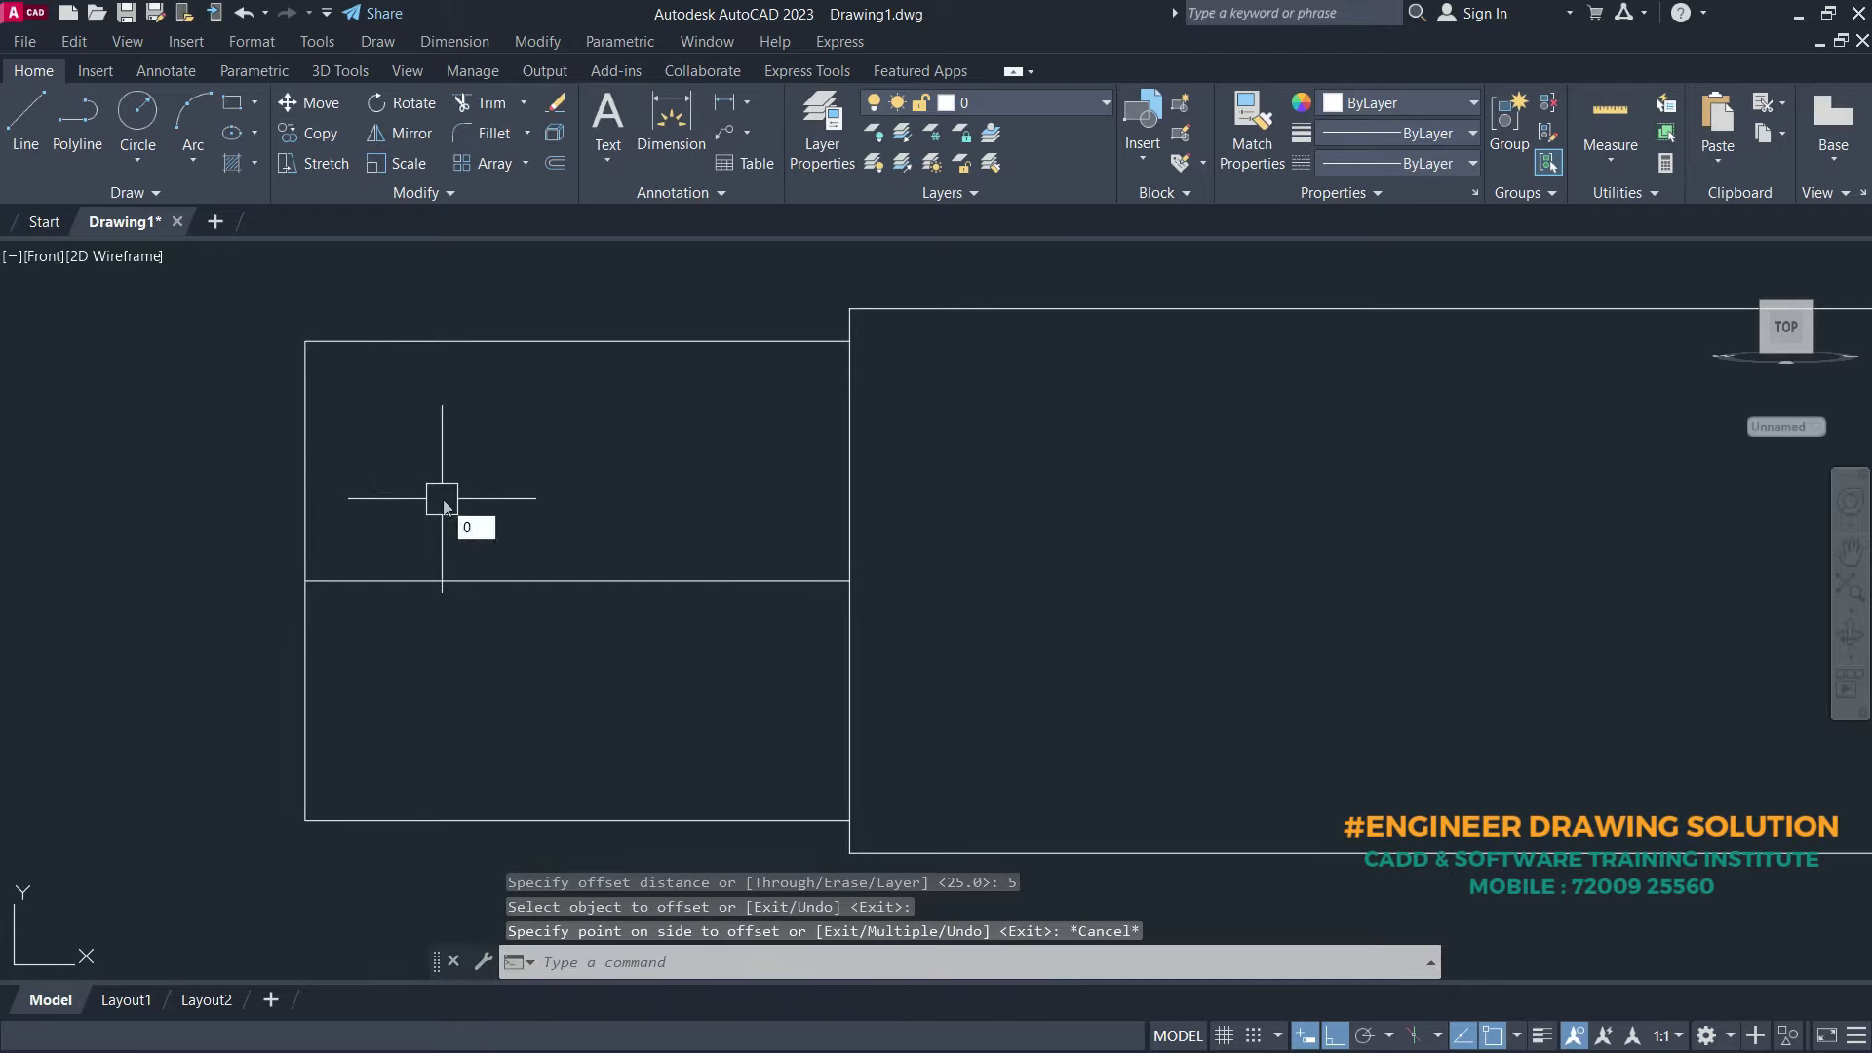
key(Escape)
key(Escape)
- Offset the upper and lower halves of the narrower section's left end line by 2 to both sides
text(o)
key(Return)
text(2)
key(Return)
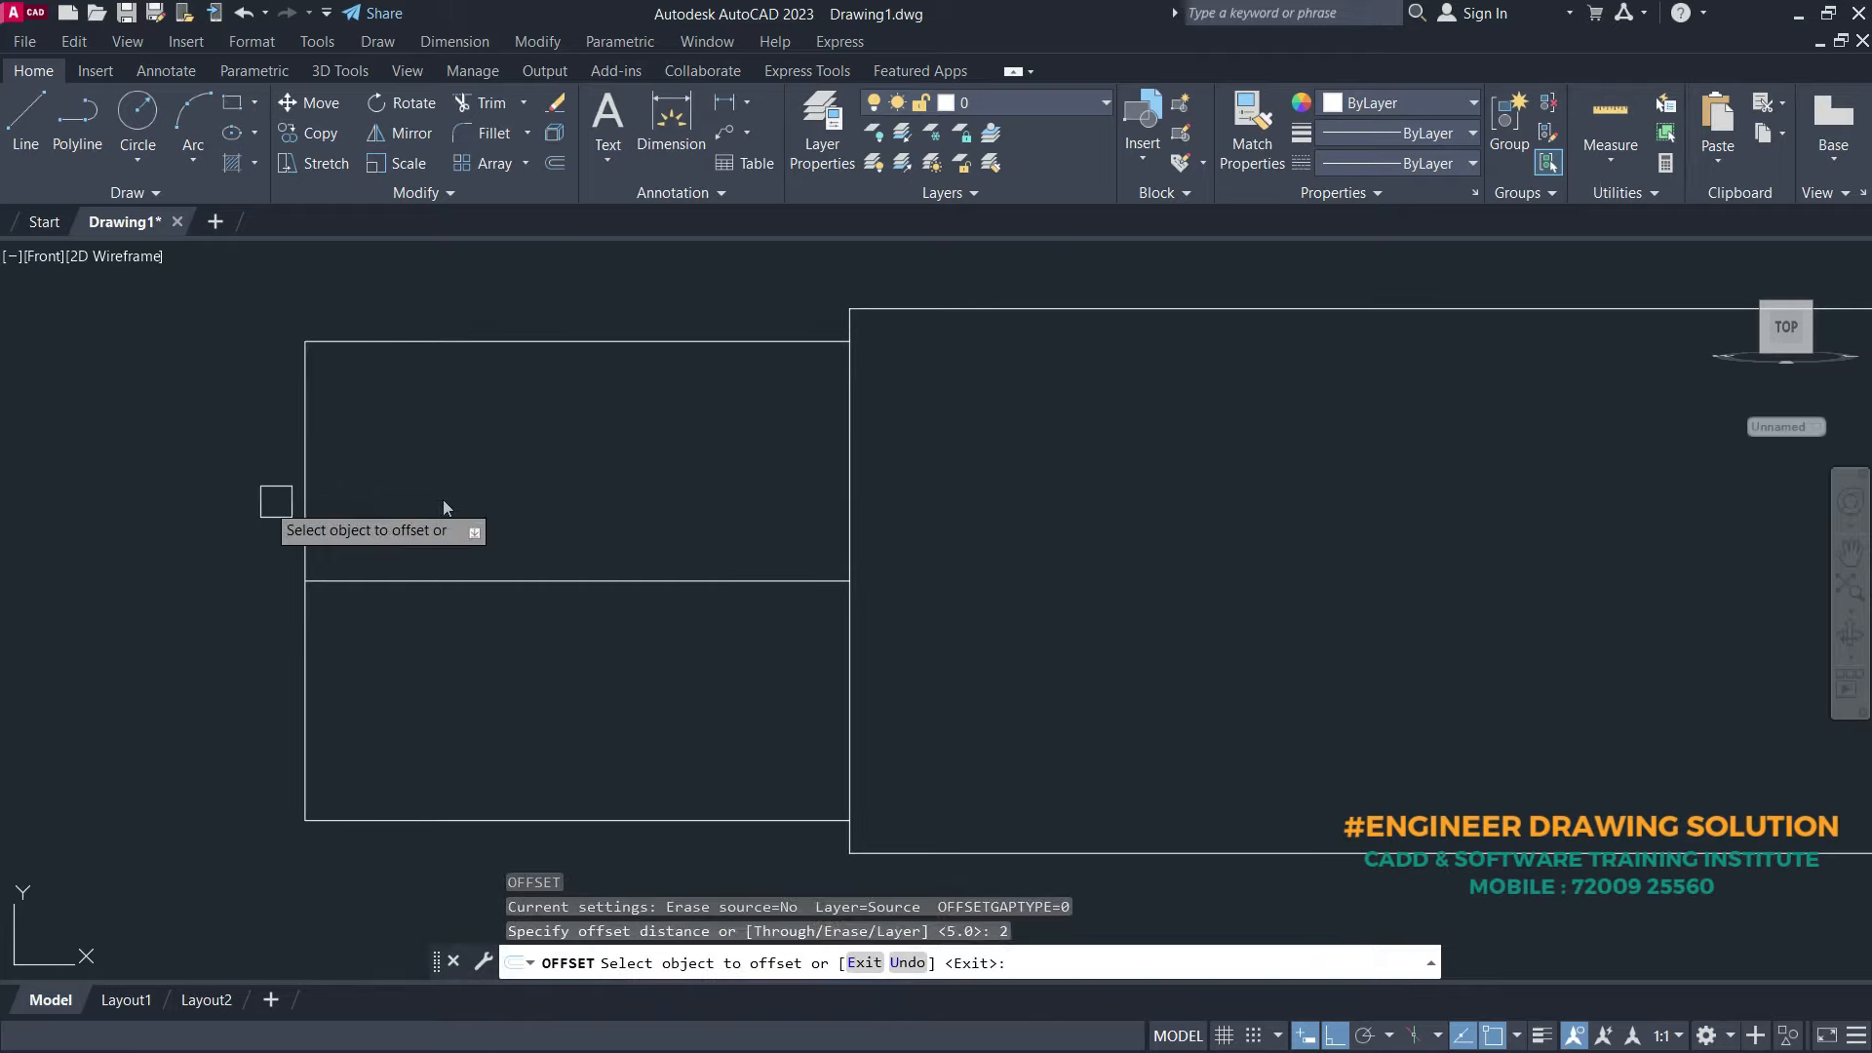
click(304, 443)
click(468, 439)
click(305, 448)
click(186, 468)
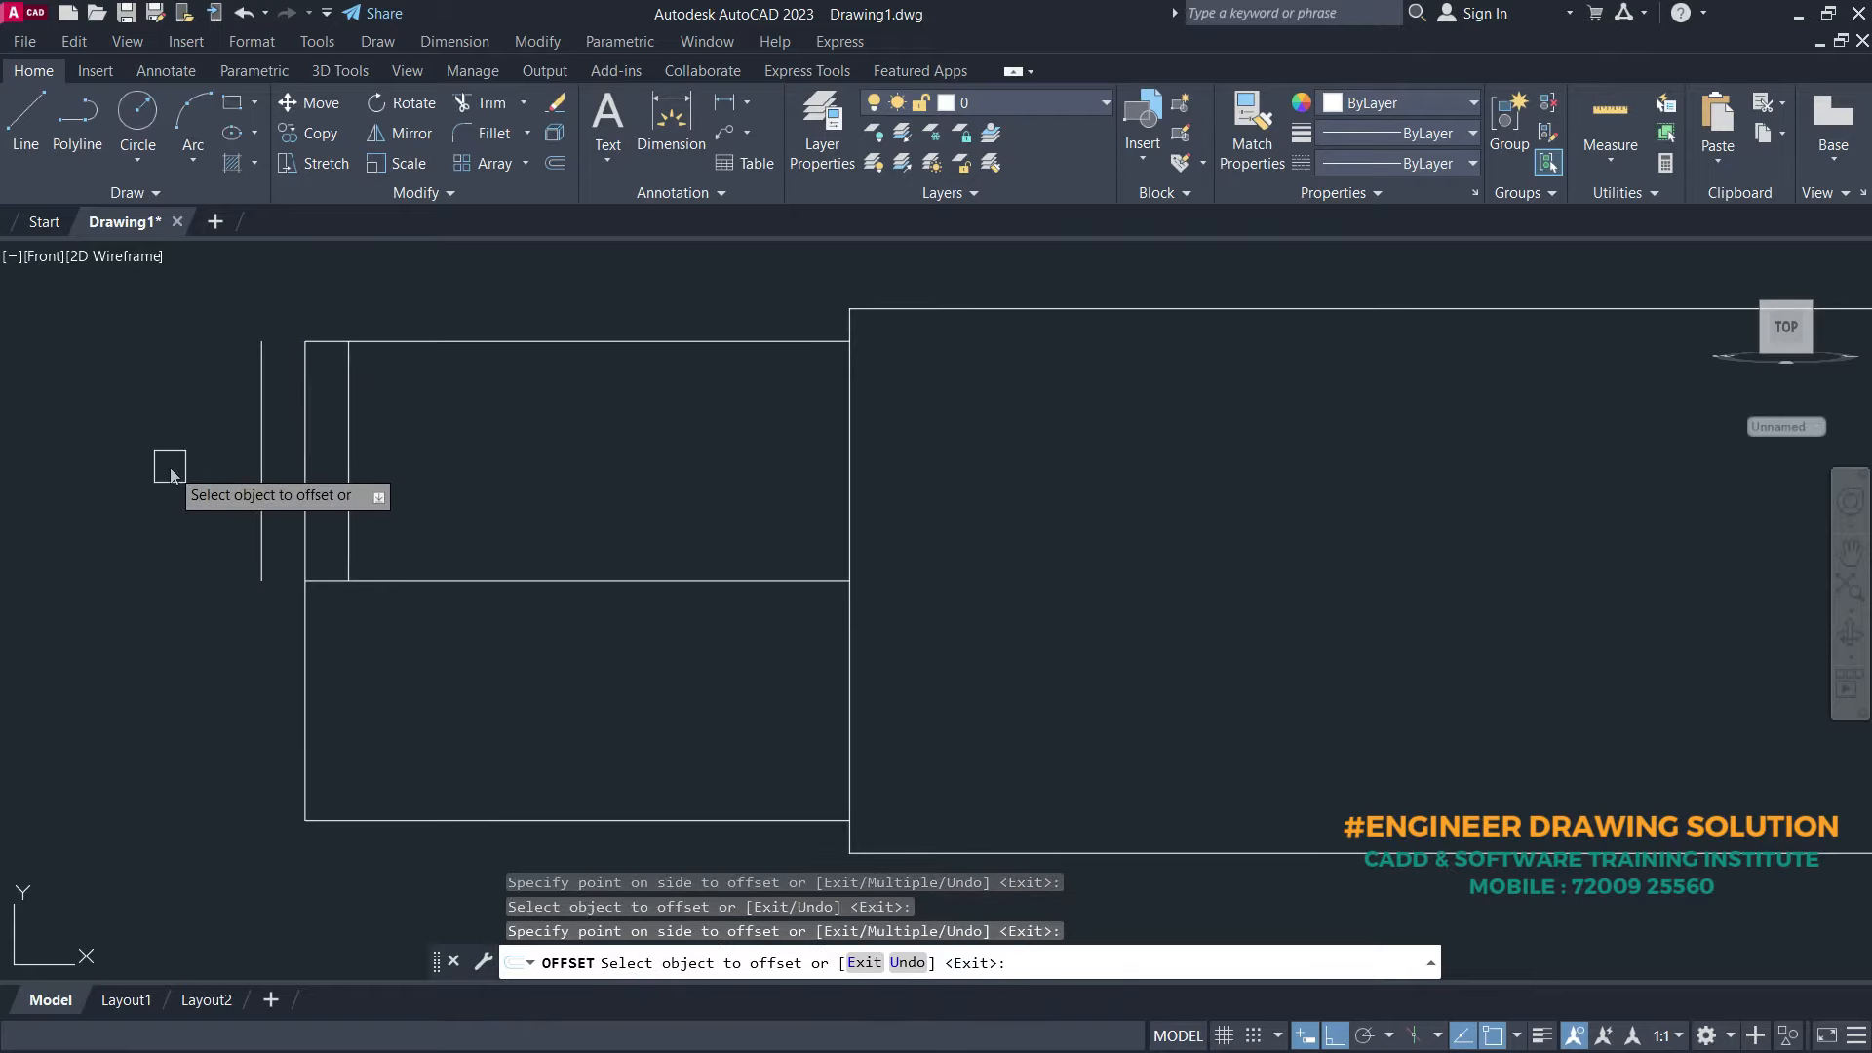
click(305, 702)
click(184, 689)
click(306, 683)
click(526, 673)
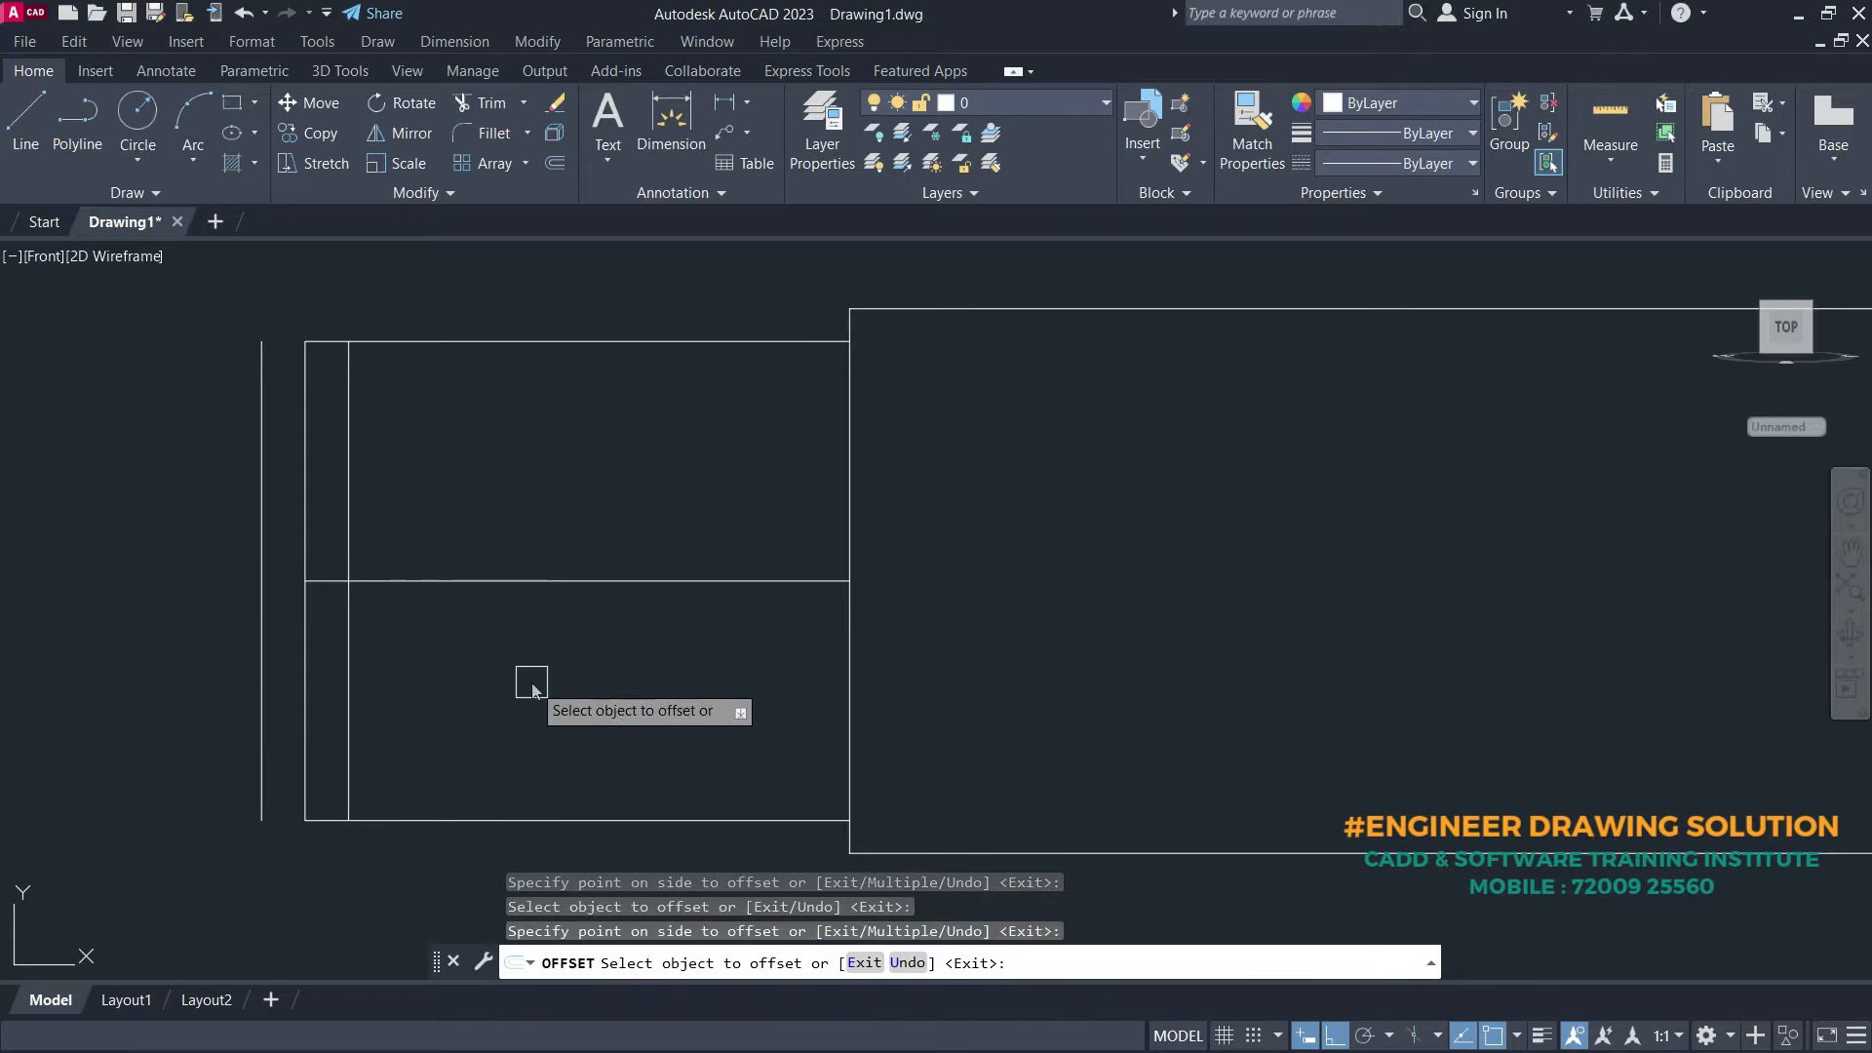
key(Return)
- Draw a three-point arc on the upper half of the left end, bulging outward through the outer offset line's midpoint
text(a)
key(Return)
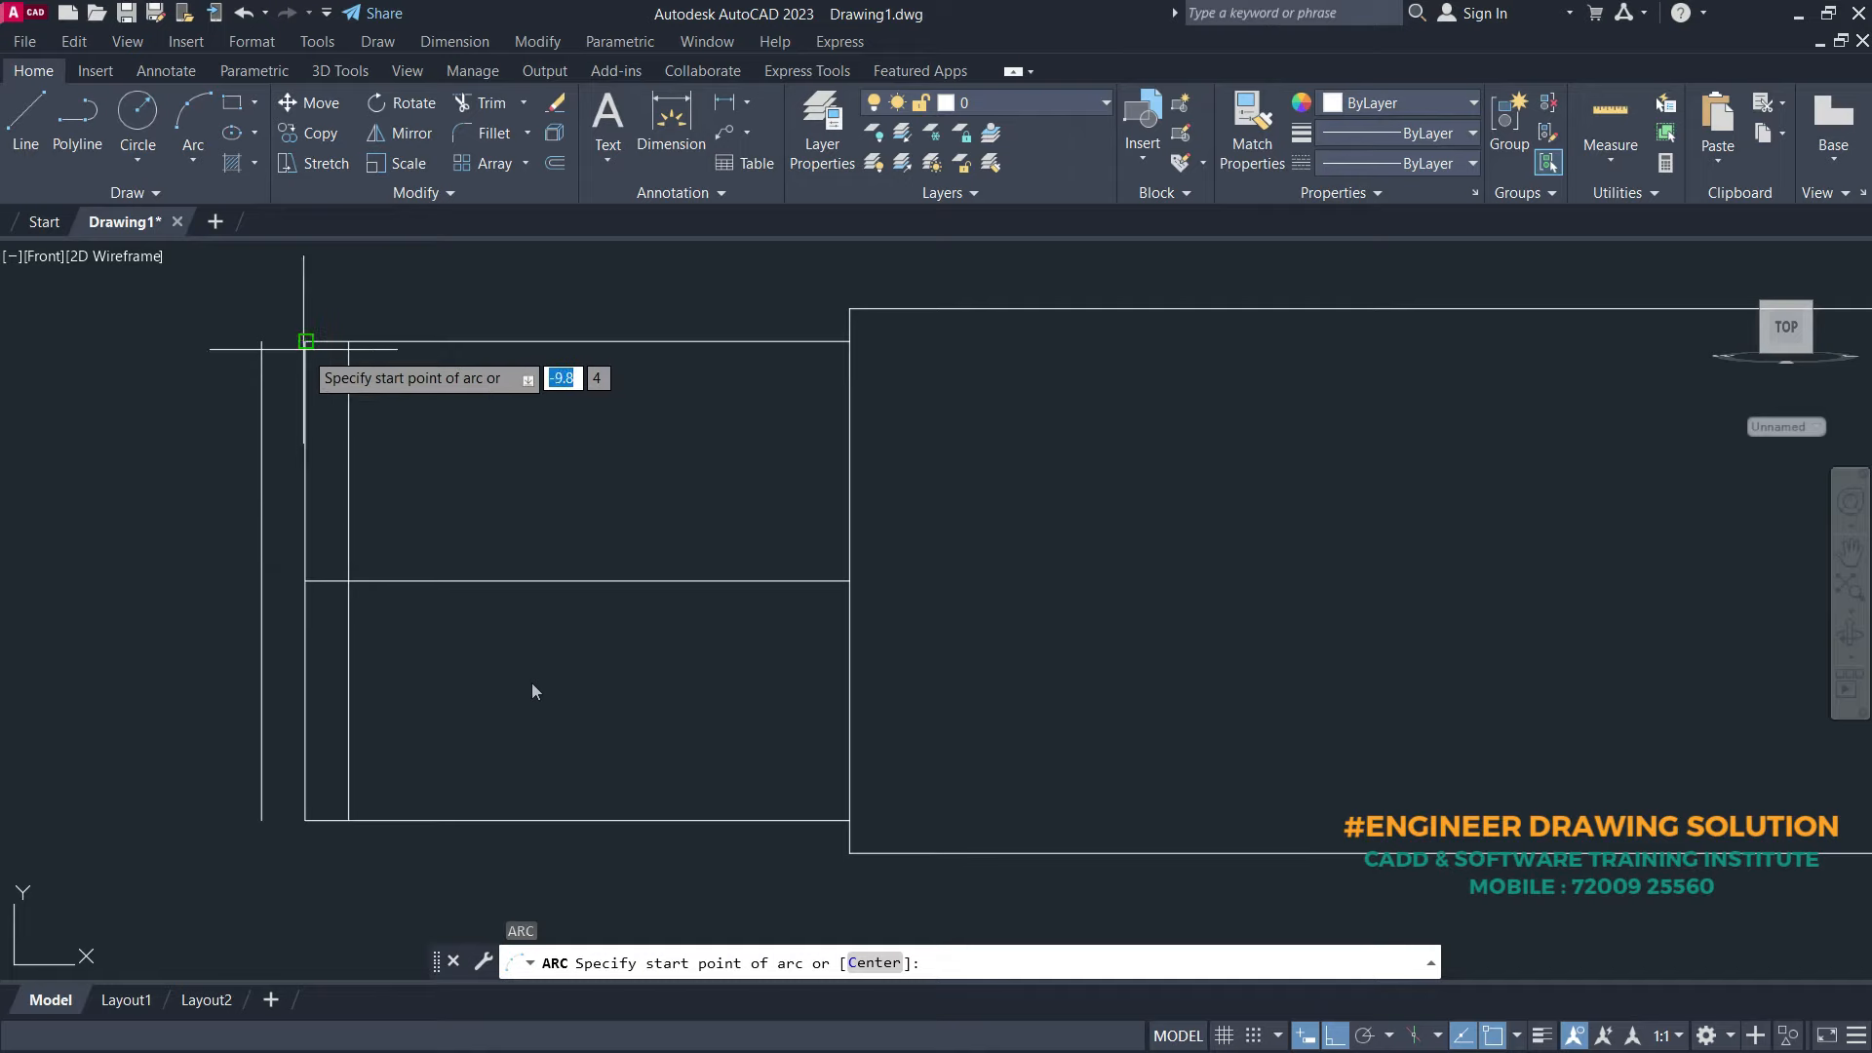
click(305, 342)
click(262, 461)
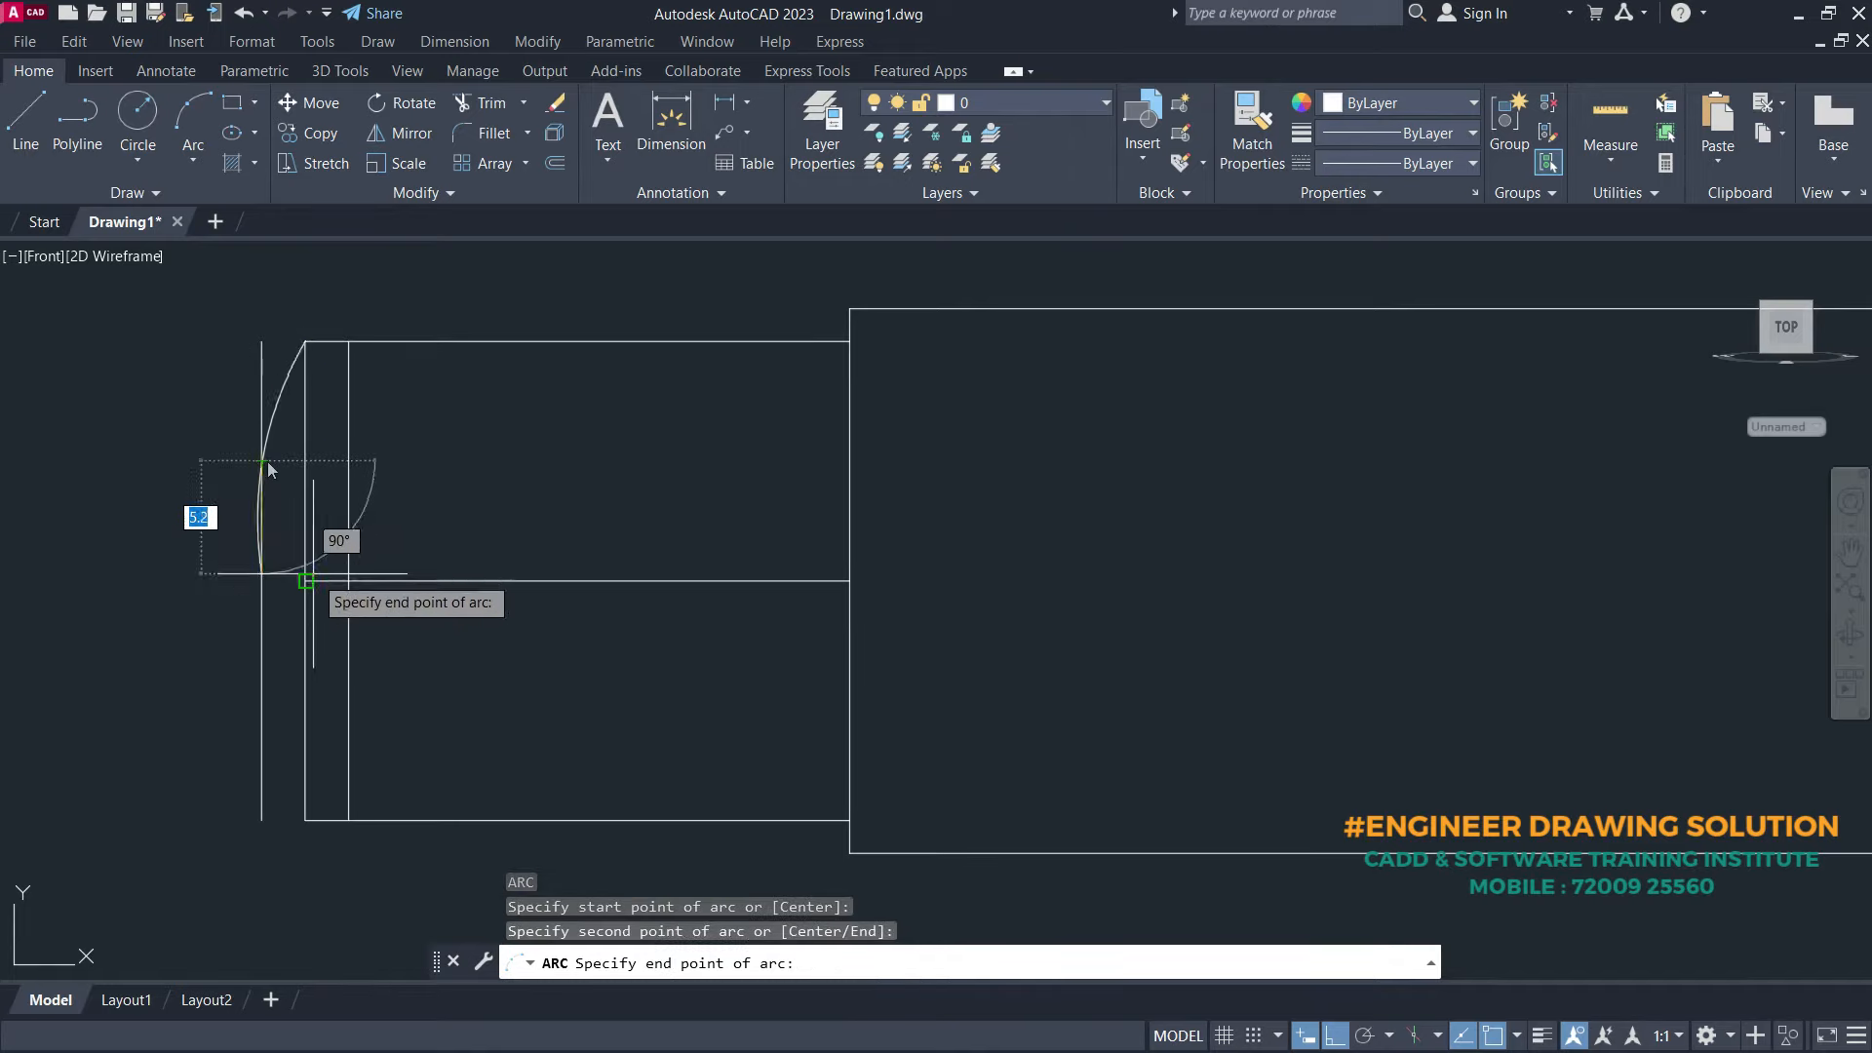
click(306, 580)
- Draw two arcs across the lower half of the left end, bulging outward and inward through the offset lines' midpoints
middle_drag(400, 687, 414, 689)
scroll(414, 689, up, 2)
key(Return)
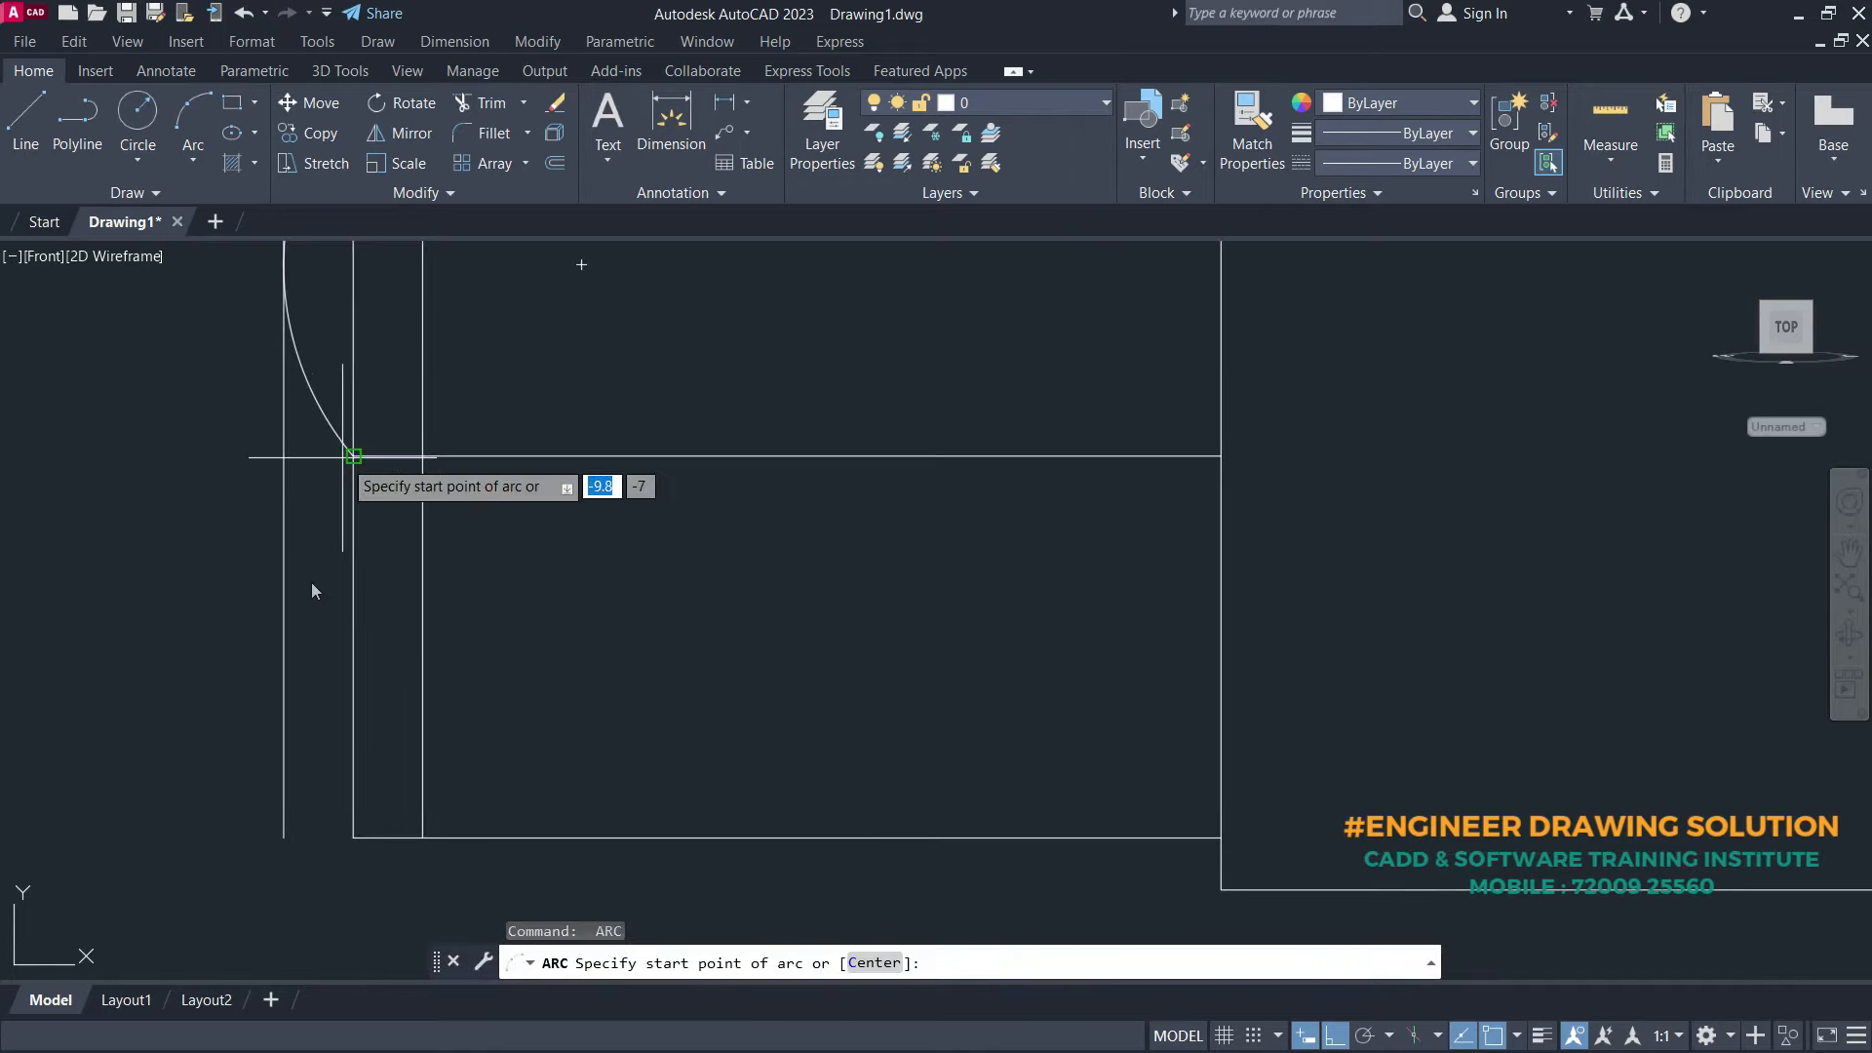
click(353, 455)
click(284, 645)
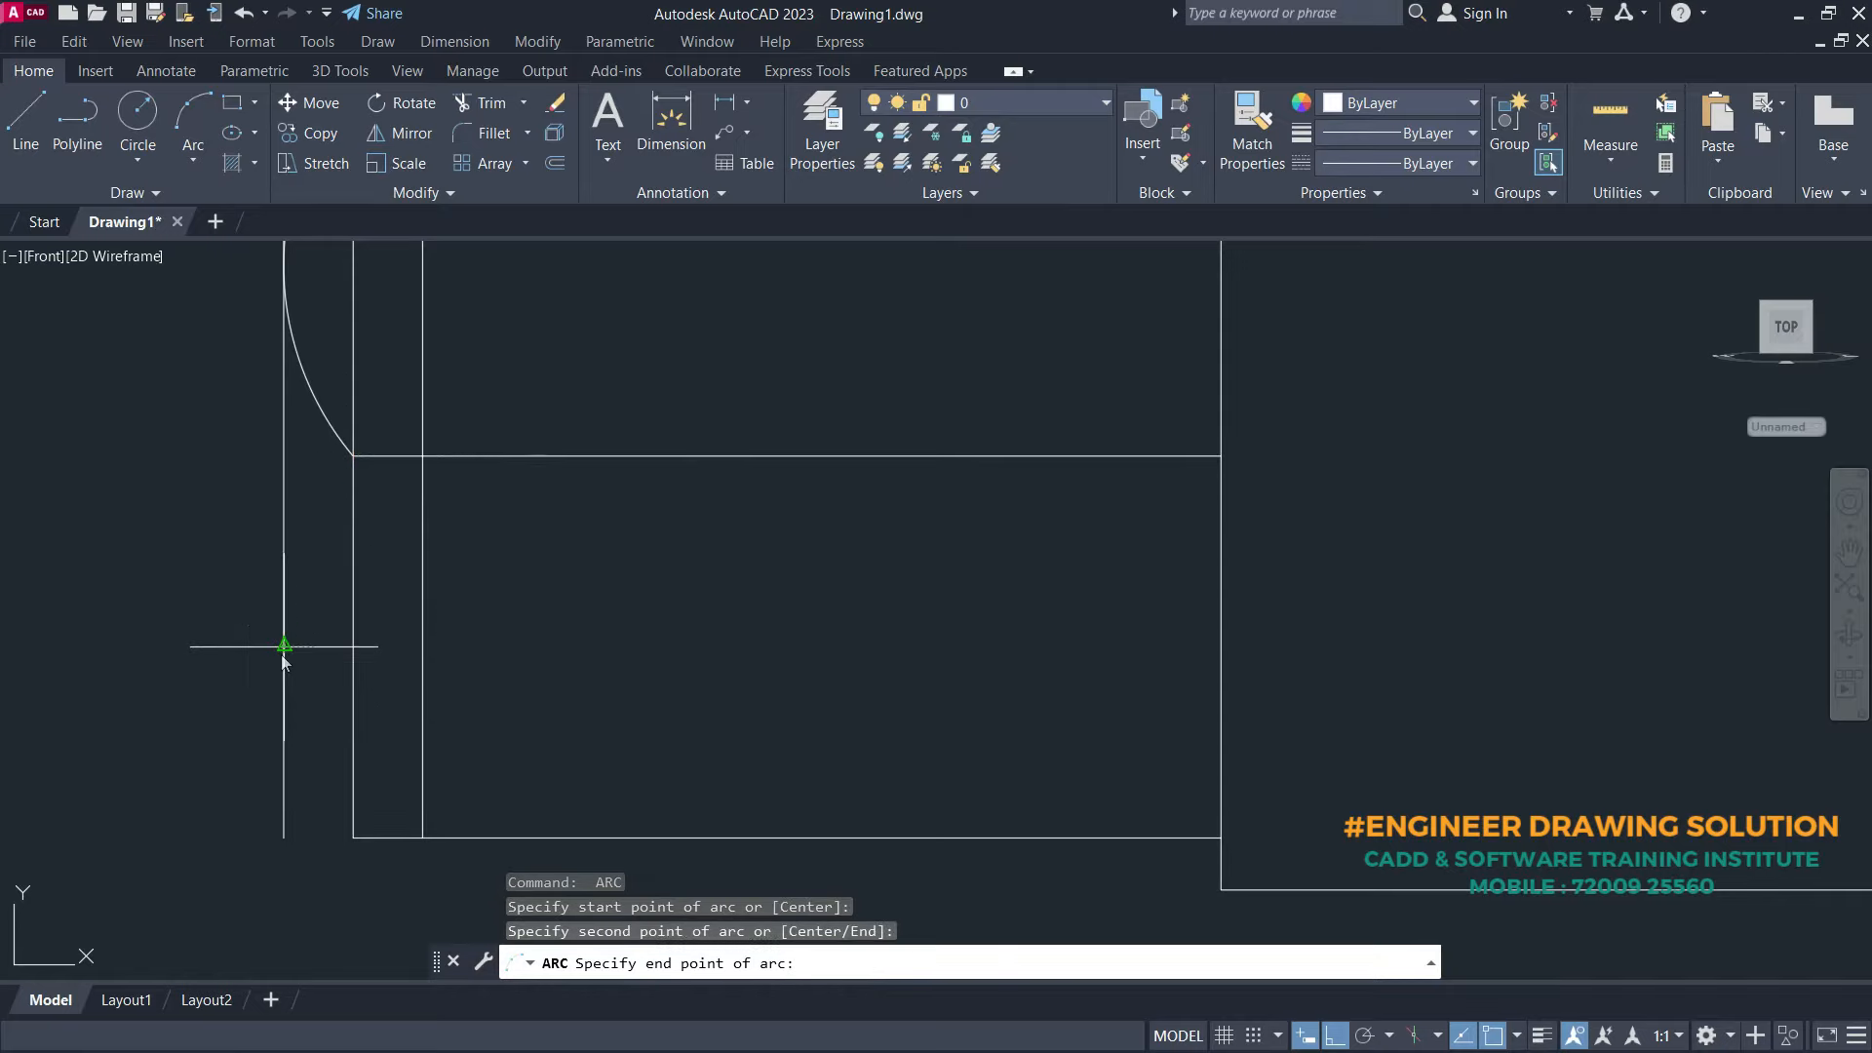
click(353, 836)
key(Return)
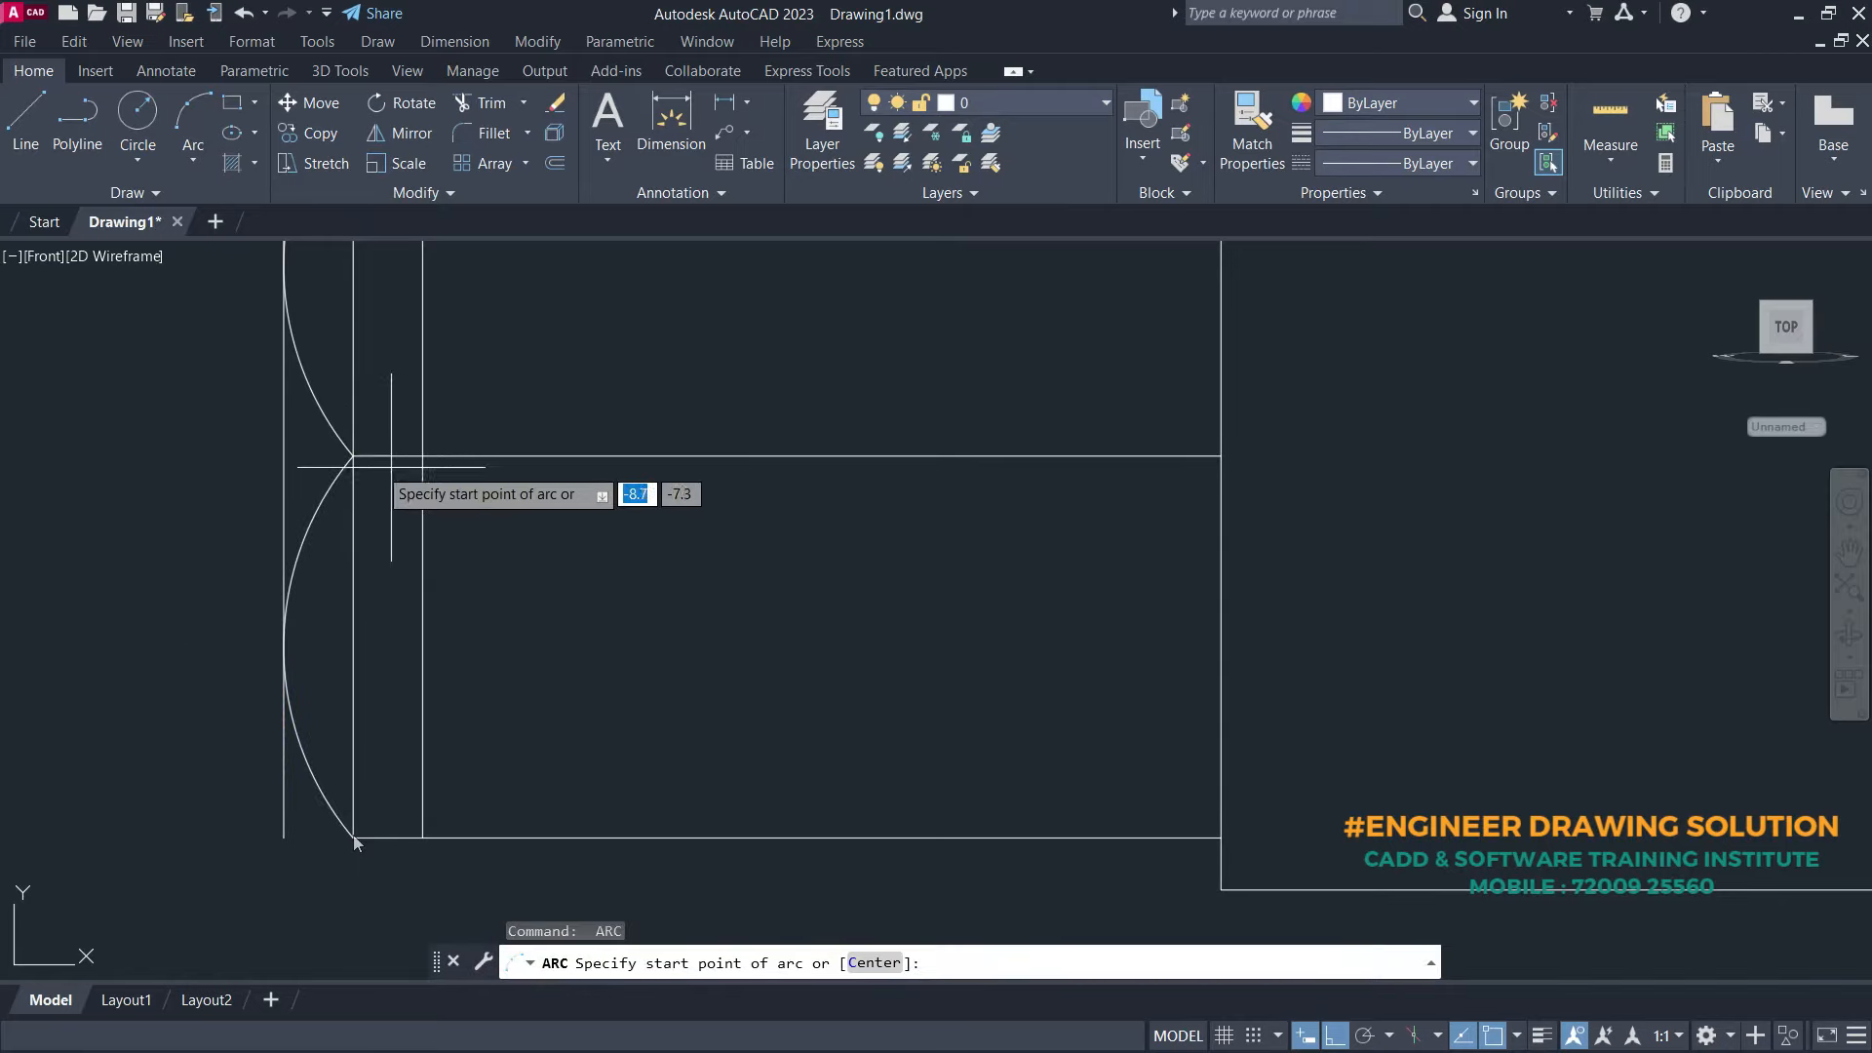
click(353, 455)
click(423, 645)
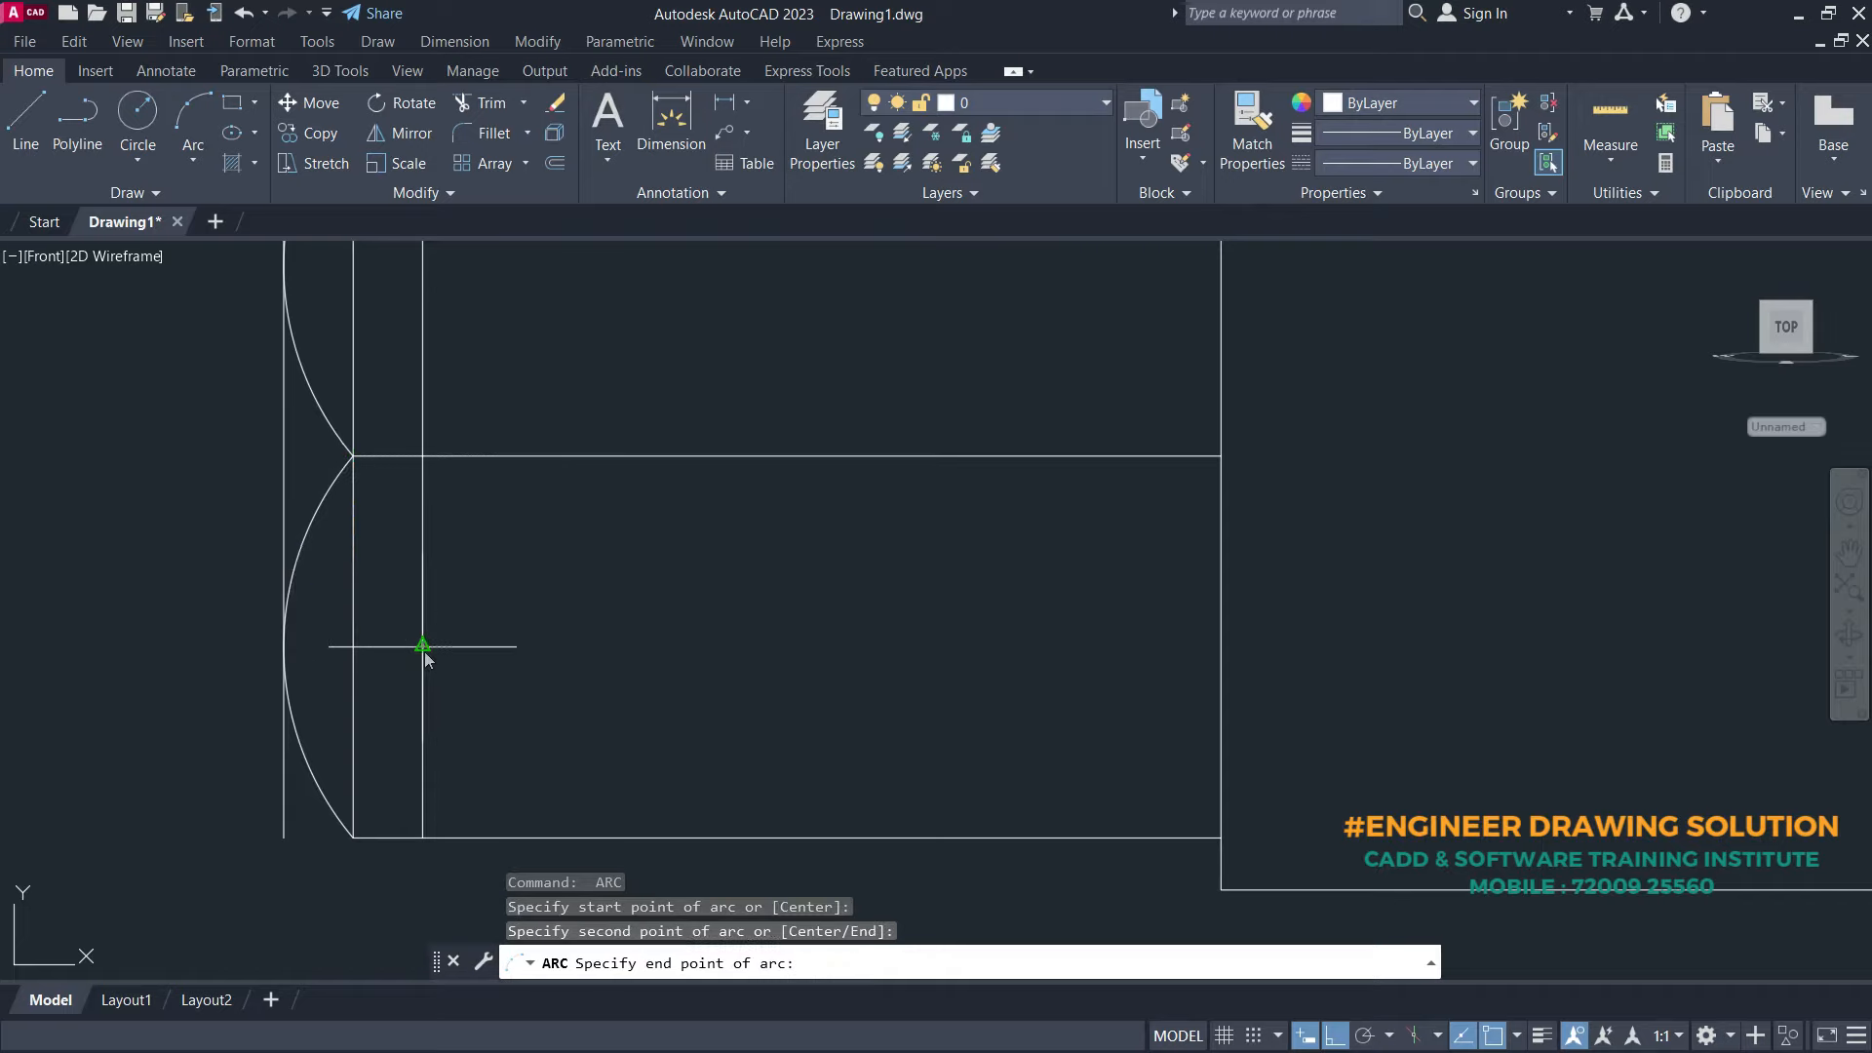
click(353, 837)
- Erase the six vertical construction lines at the left end and the narrower section's horizontal centre line
click(353, 781)
click(422, 585)
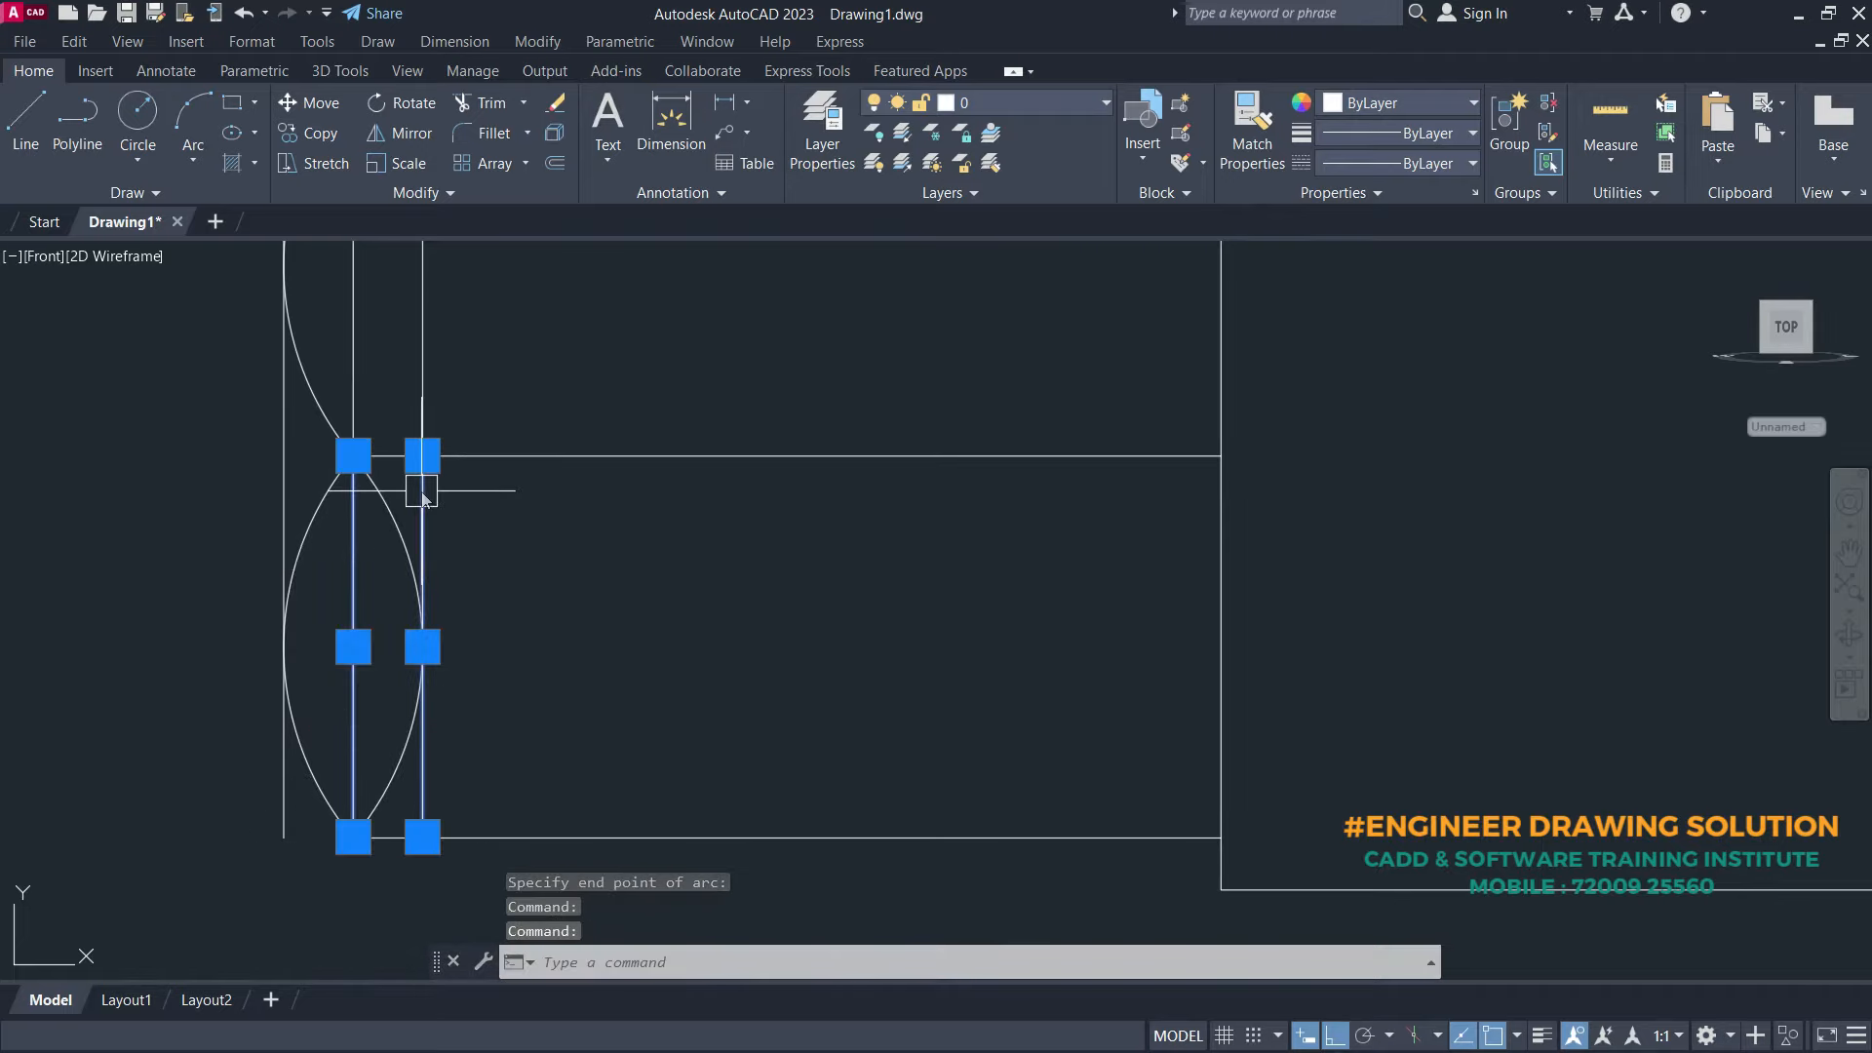
click(351, 308)
click(283, 458)
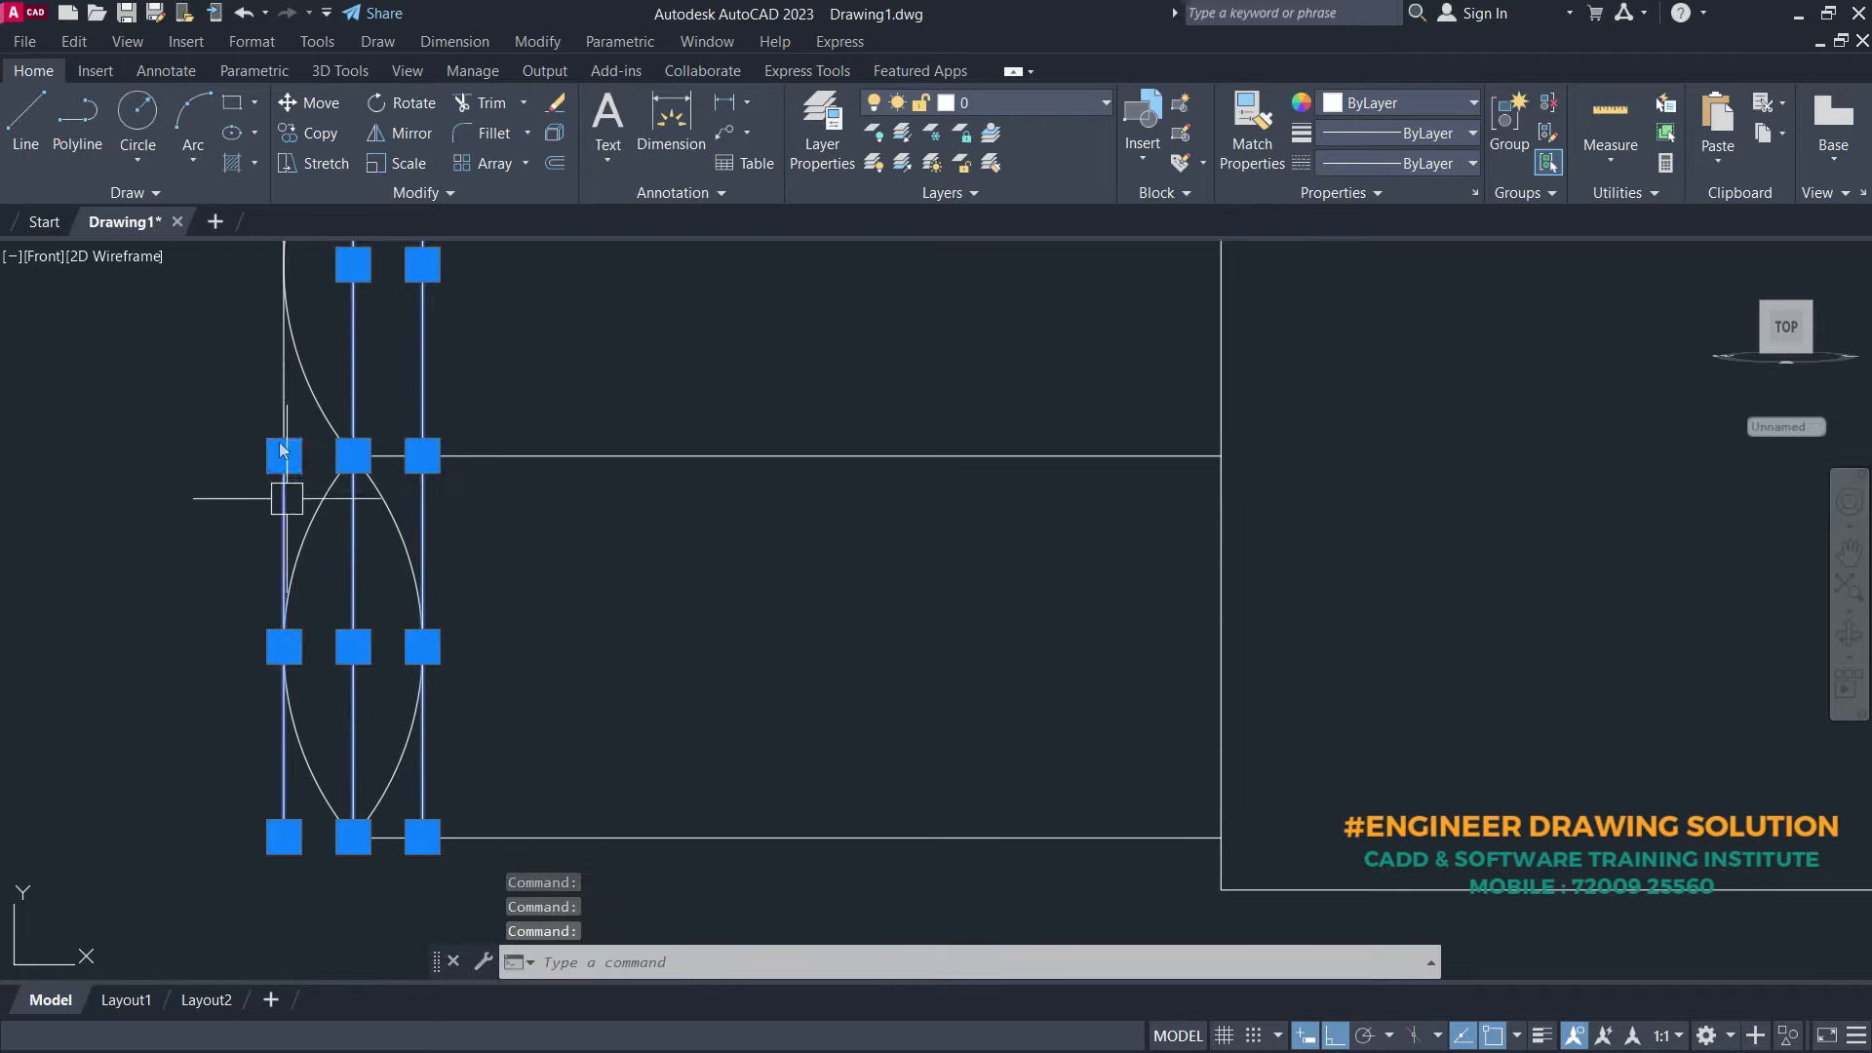
key(Delete)
scroll(485, 536, down, 3)
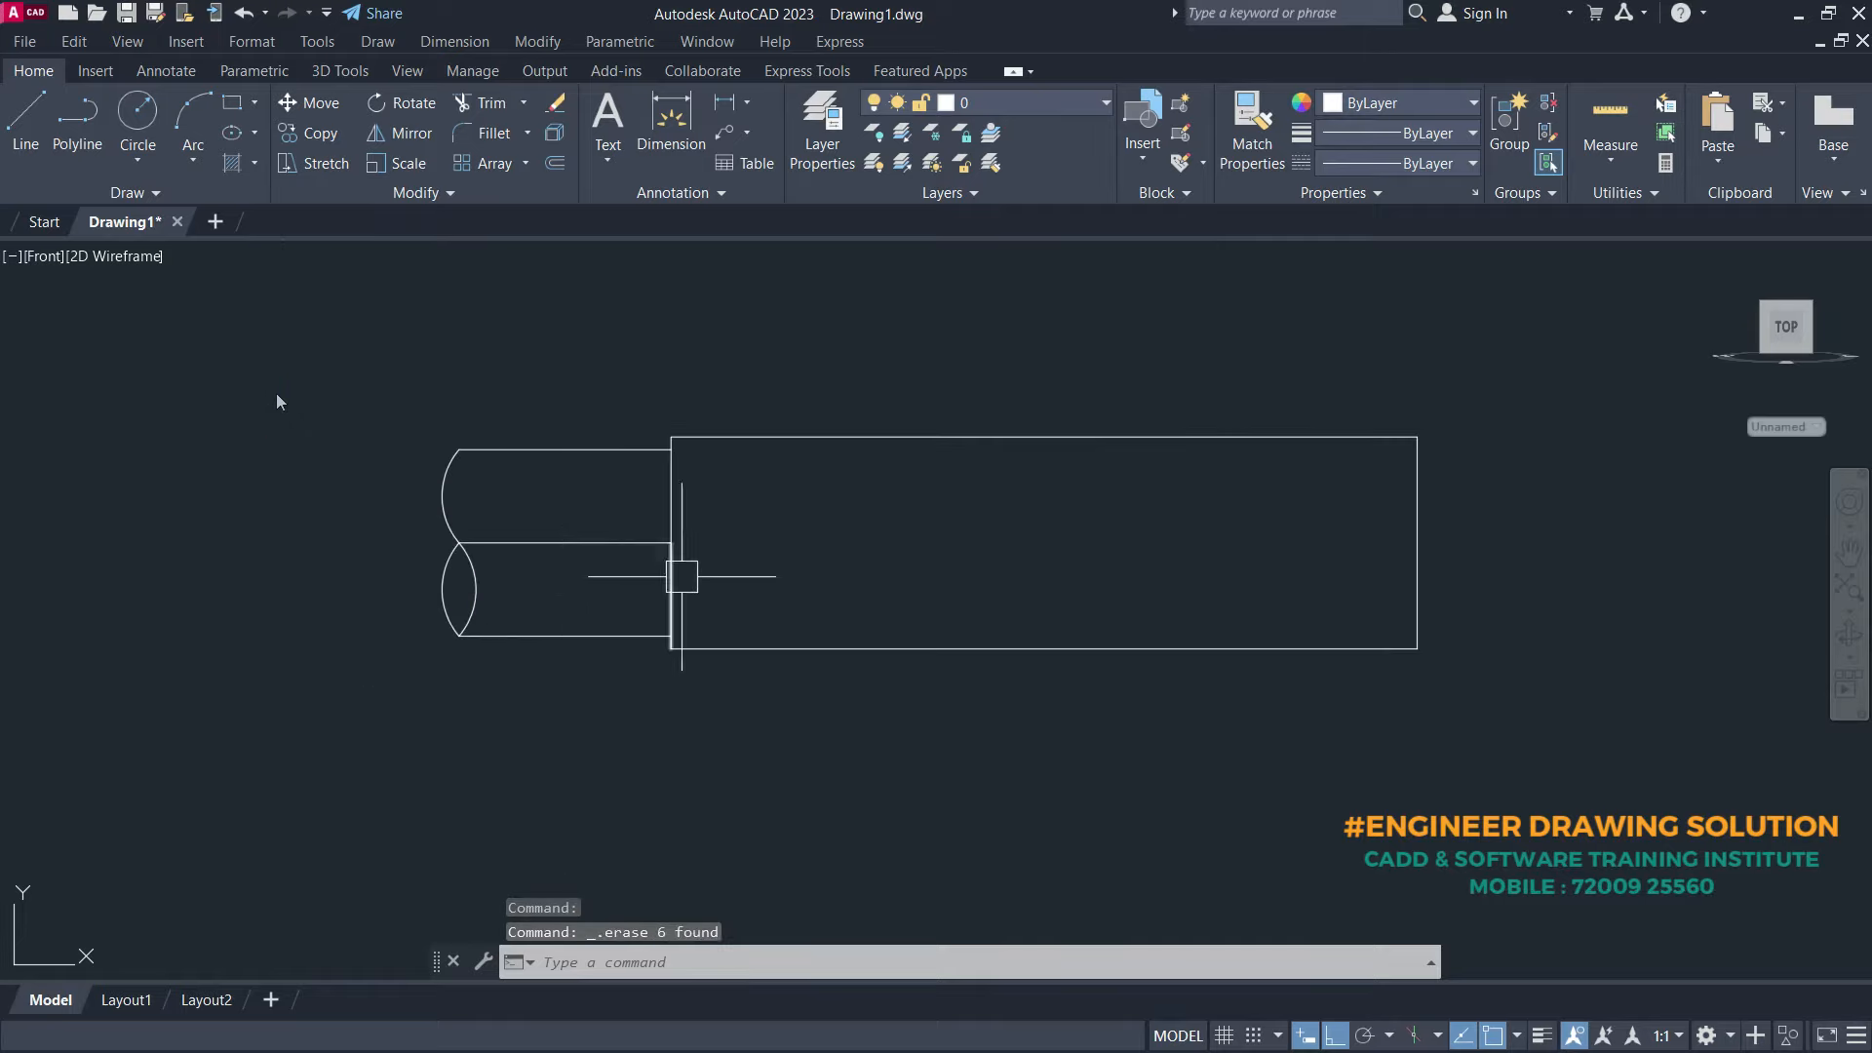
click(620, 540)
key(Delete)
- Chamfer both right corners of the 88-long body in multiple mode with length 2 and angle 45
middle_drag(974, 596, 731, 587)
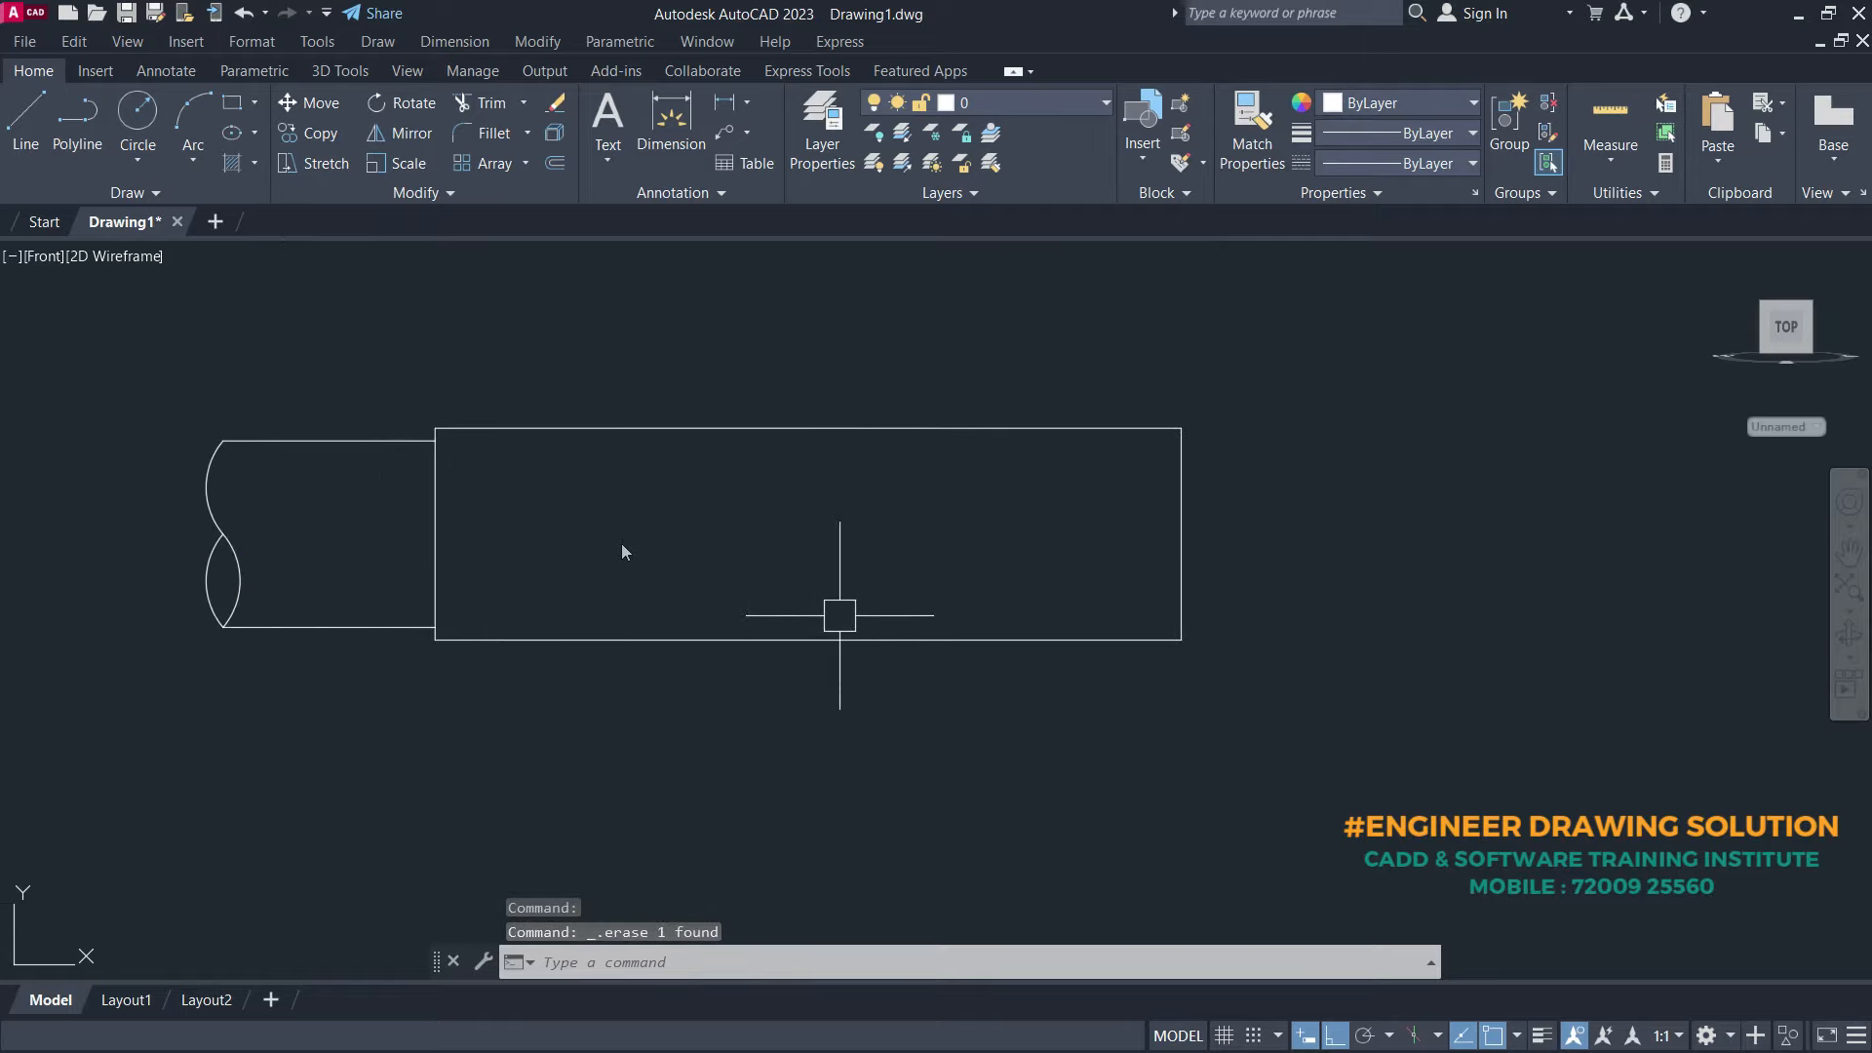
middle_drag(840, 614, 625, 642)
middle_drag(995, 514, 1082, 656)
scroll(1085, 604, up, 2)
key(Return)
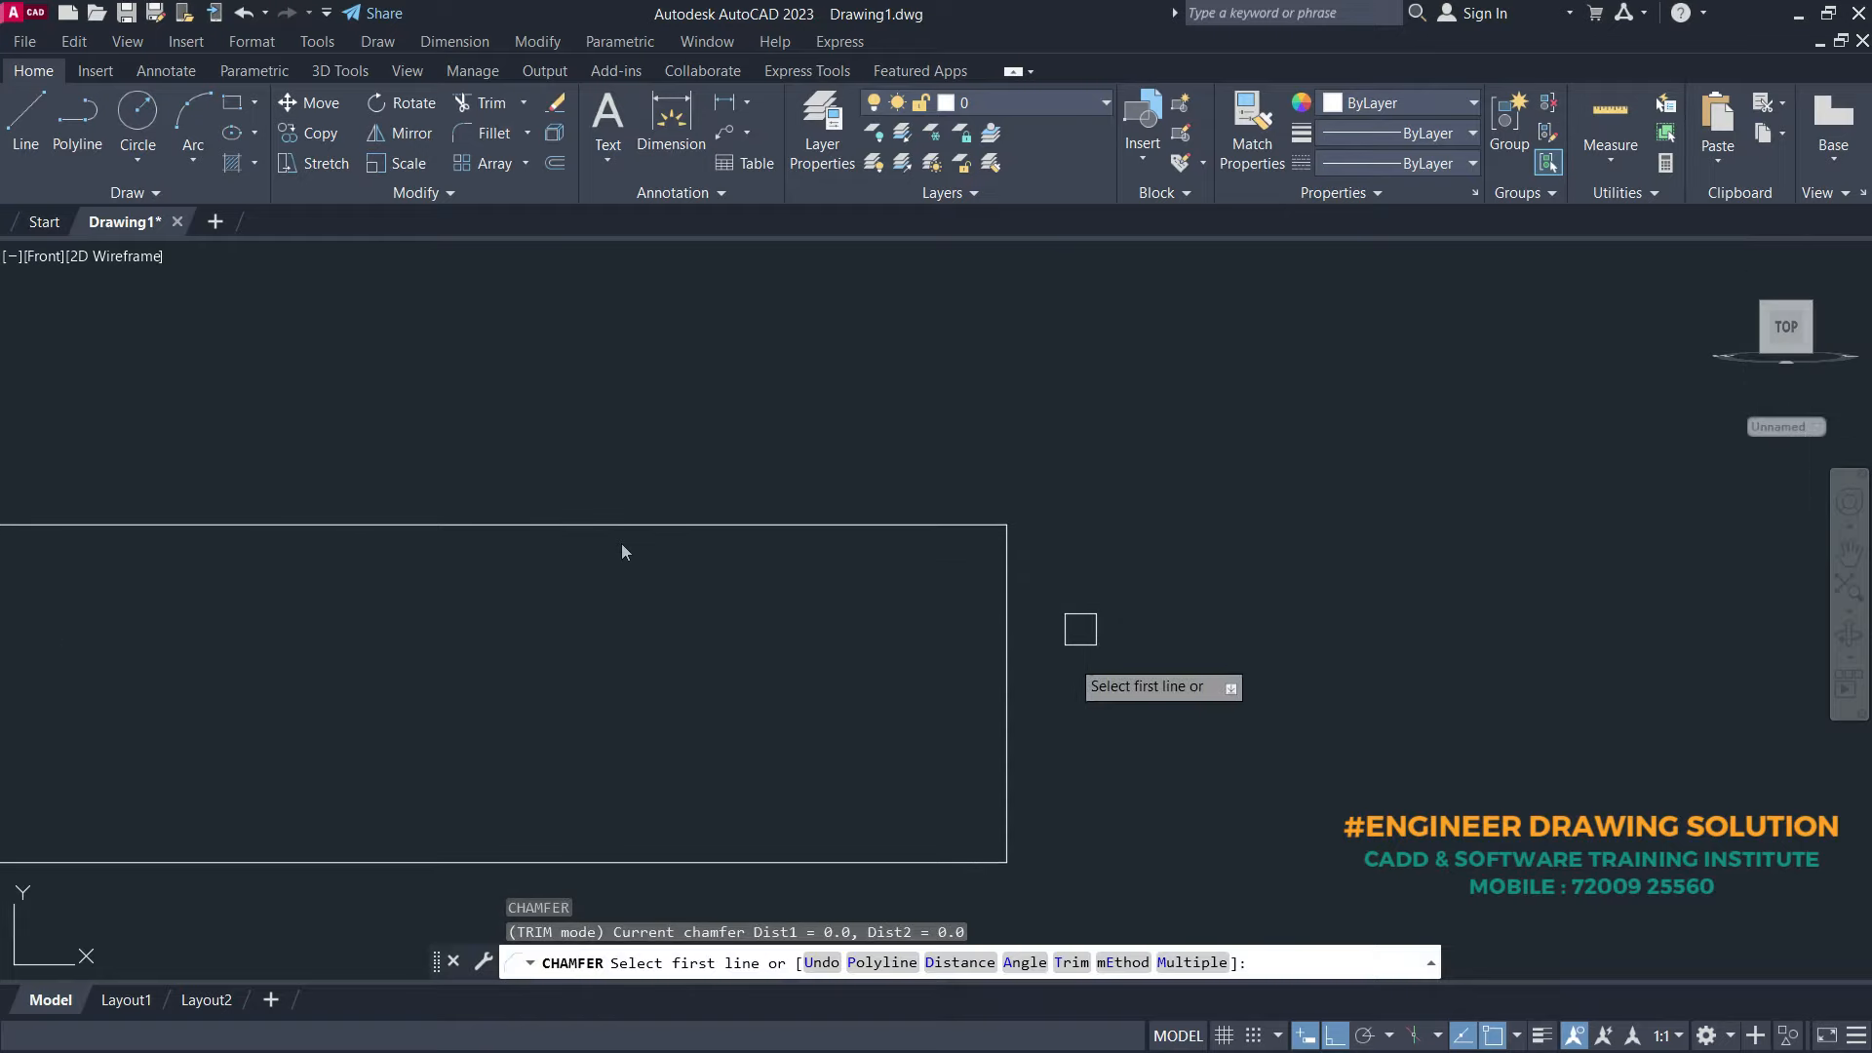
click(1196, 963)
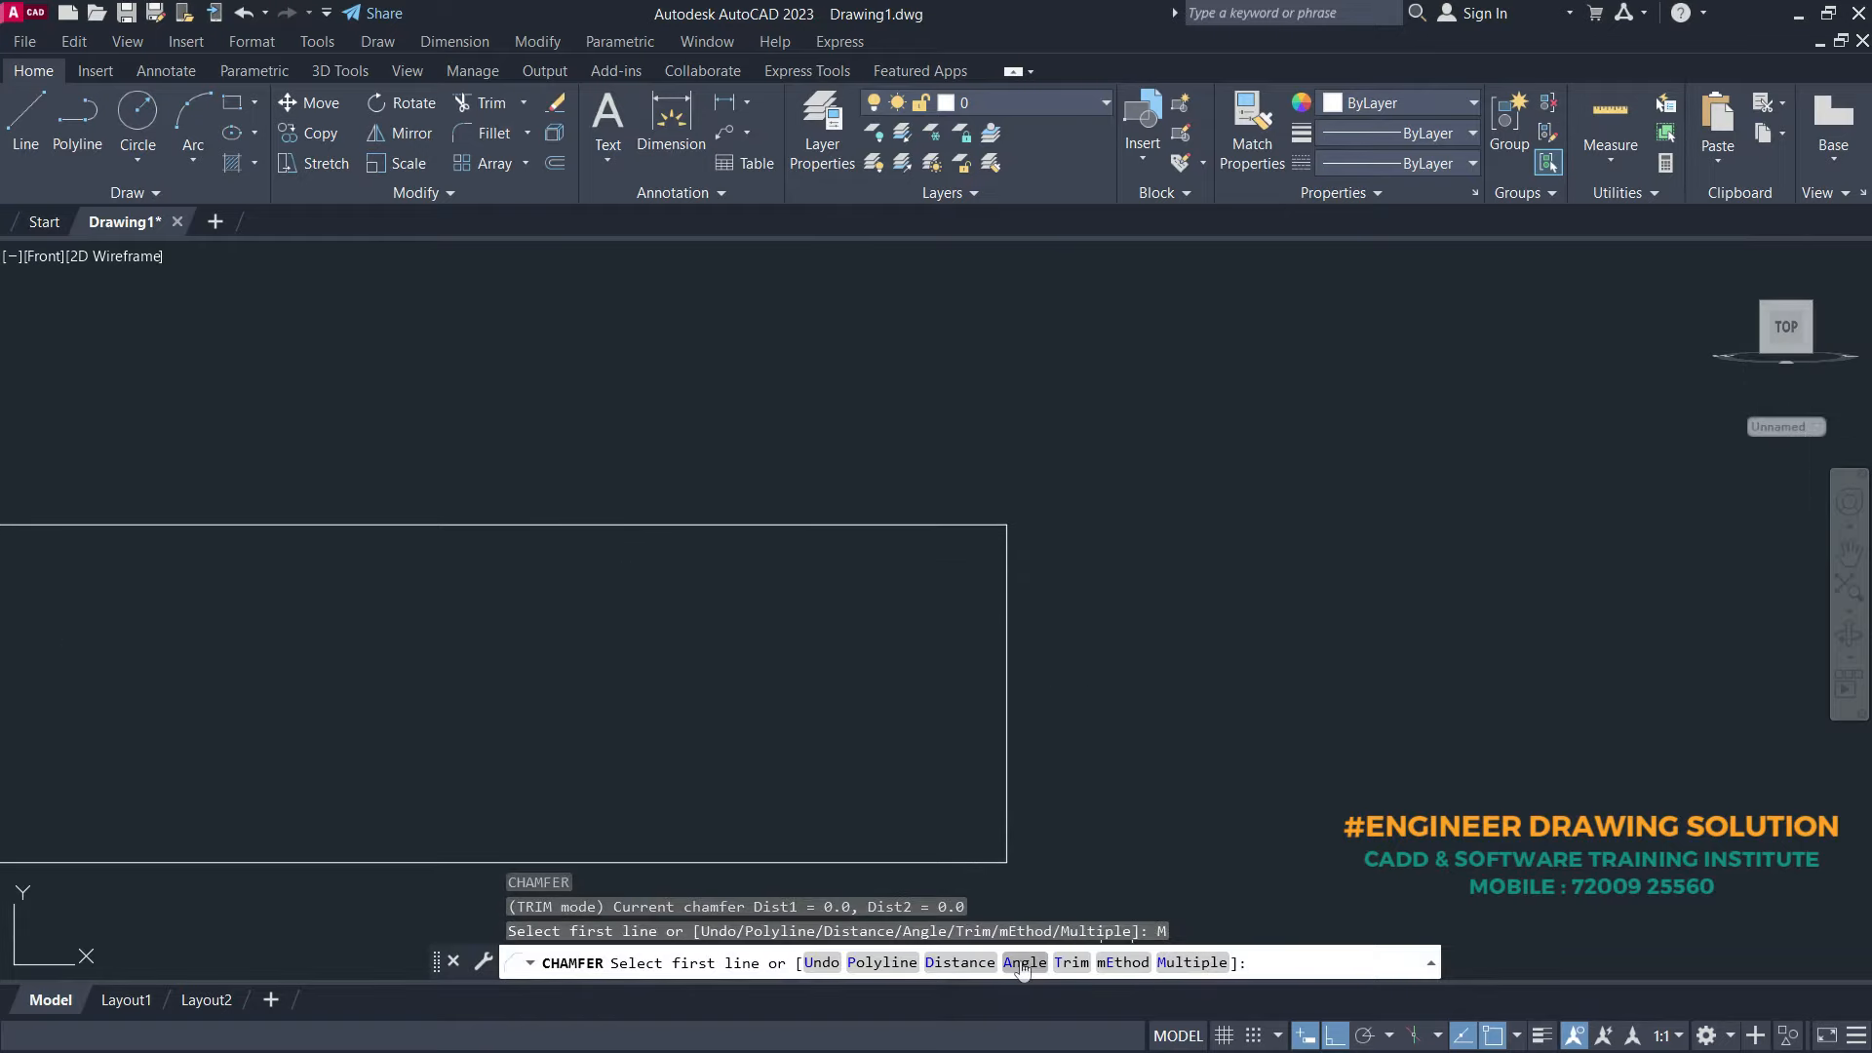
click(1024, 964)
text(2)
key(Return)
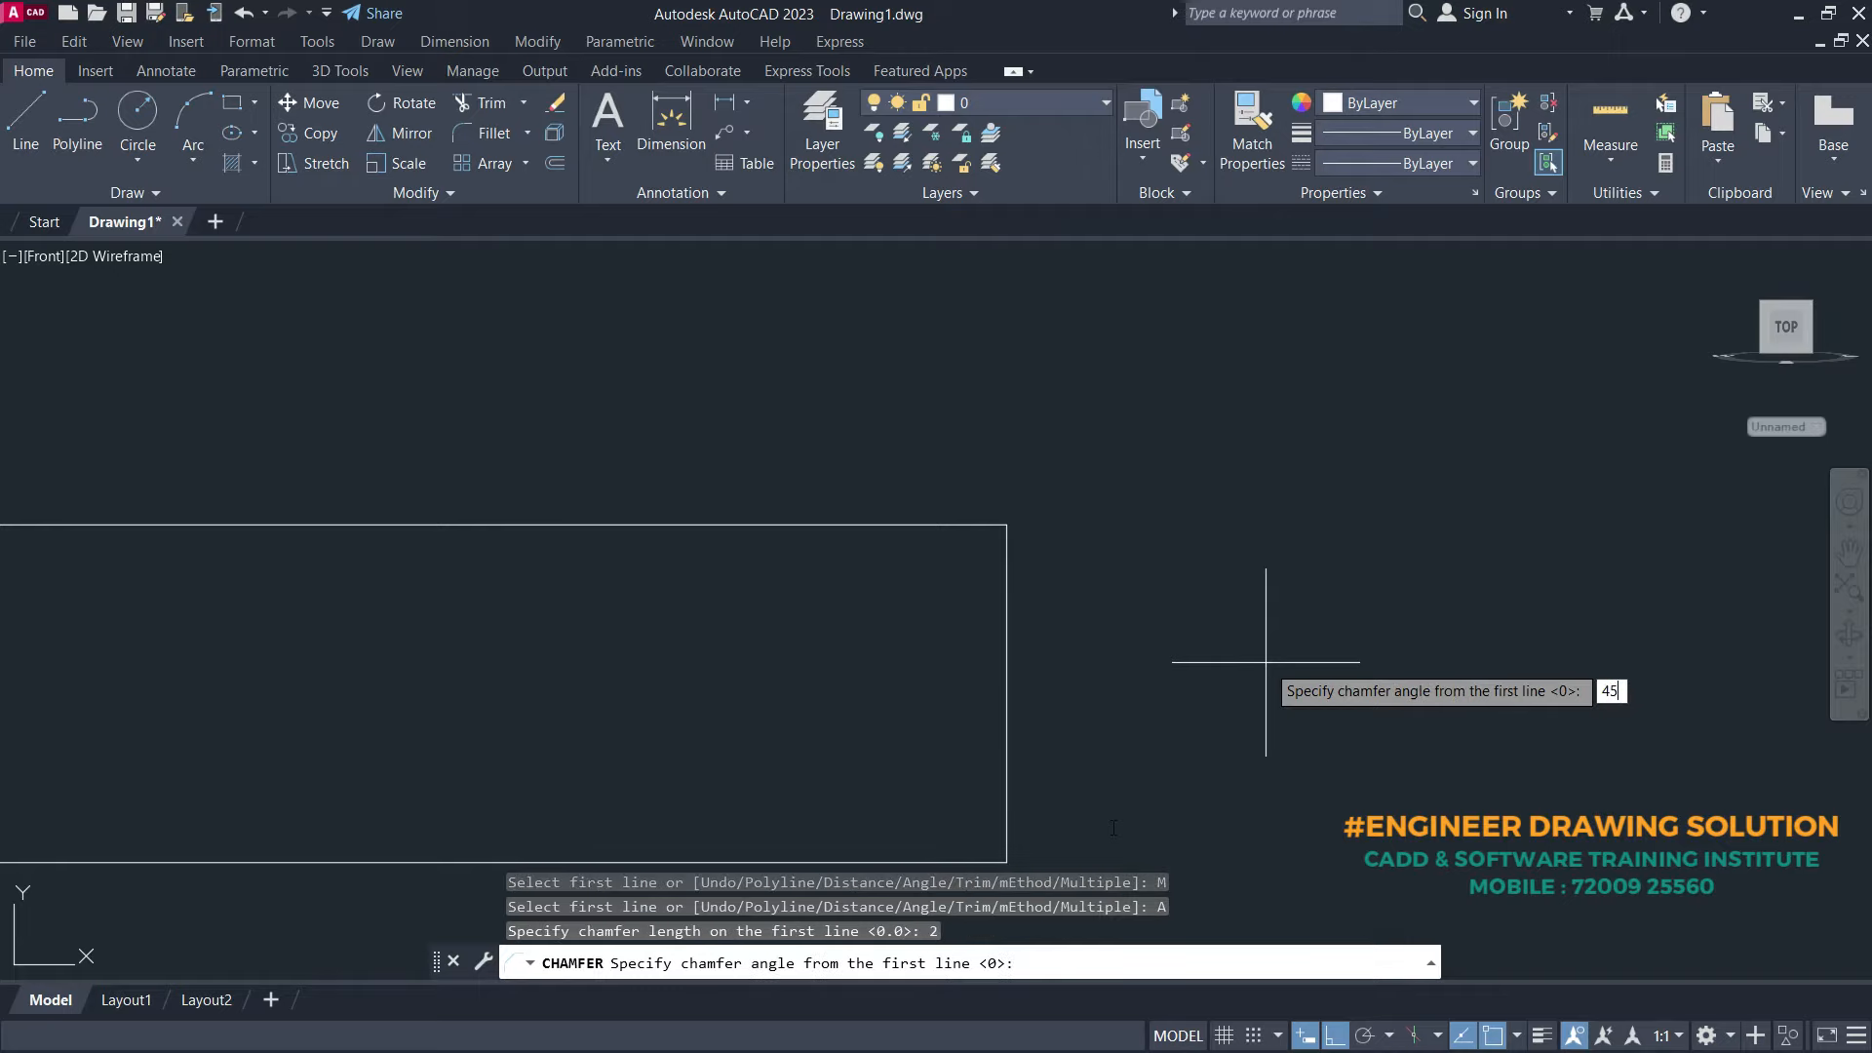
text(45)
key(Return)
click(957, 525)
click(1005, 618)
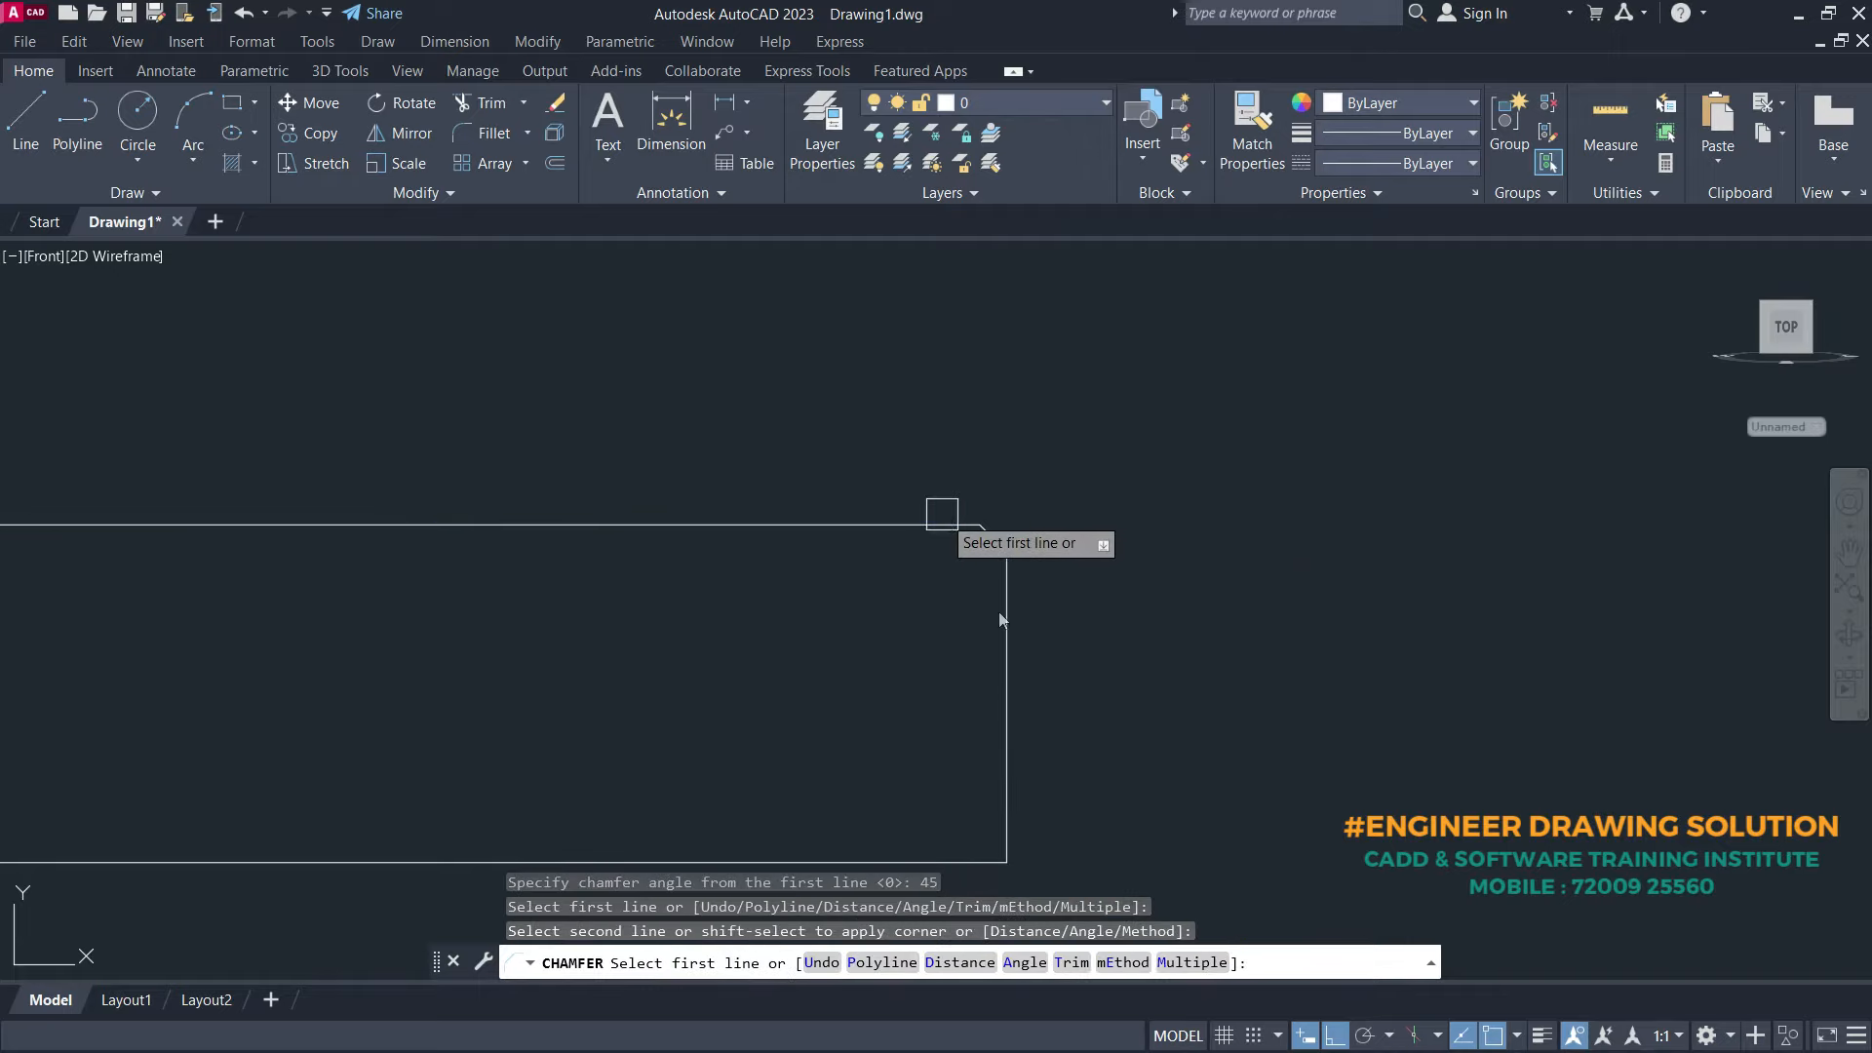
click(1012, 774)
click(979, 862)
middle_drag(1179, 731, 1180, 628)
key(Return)
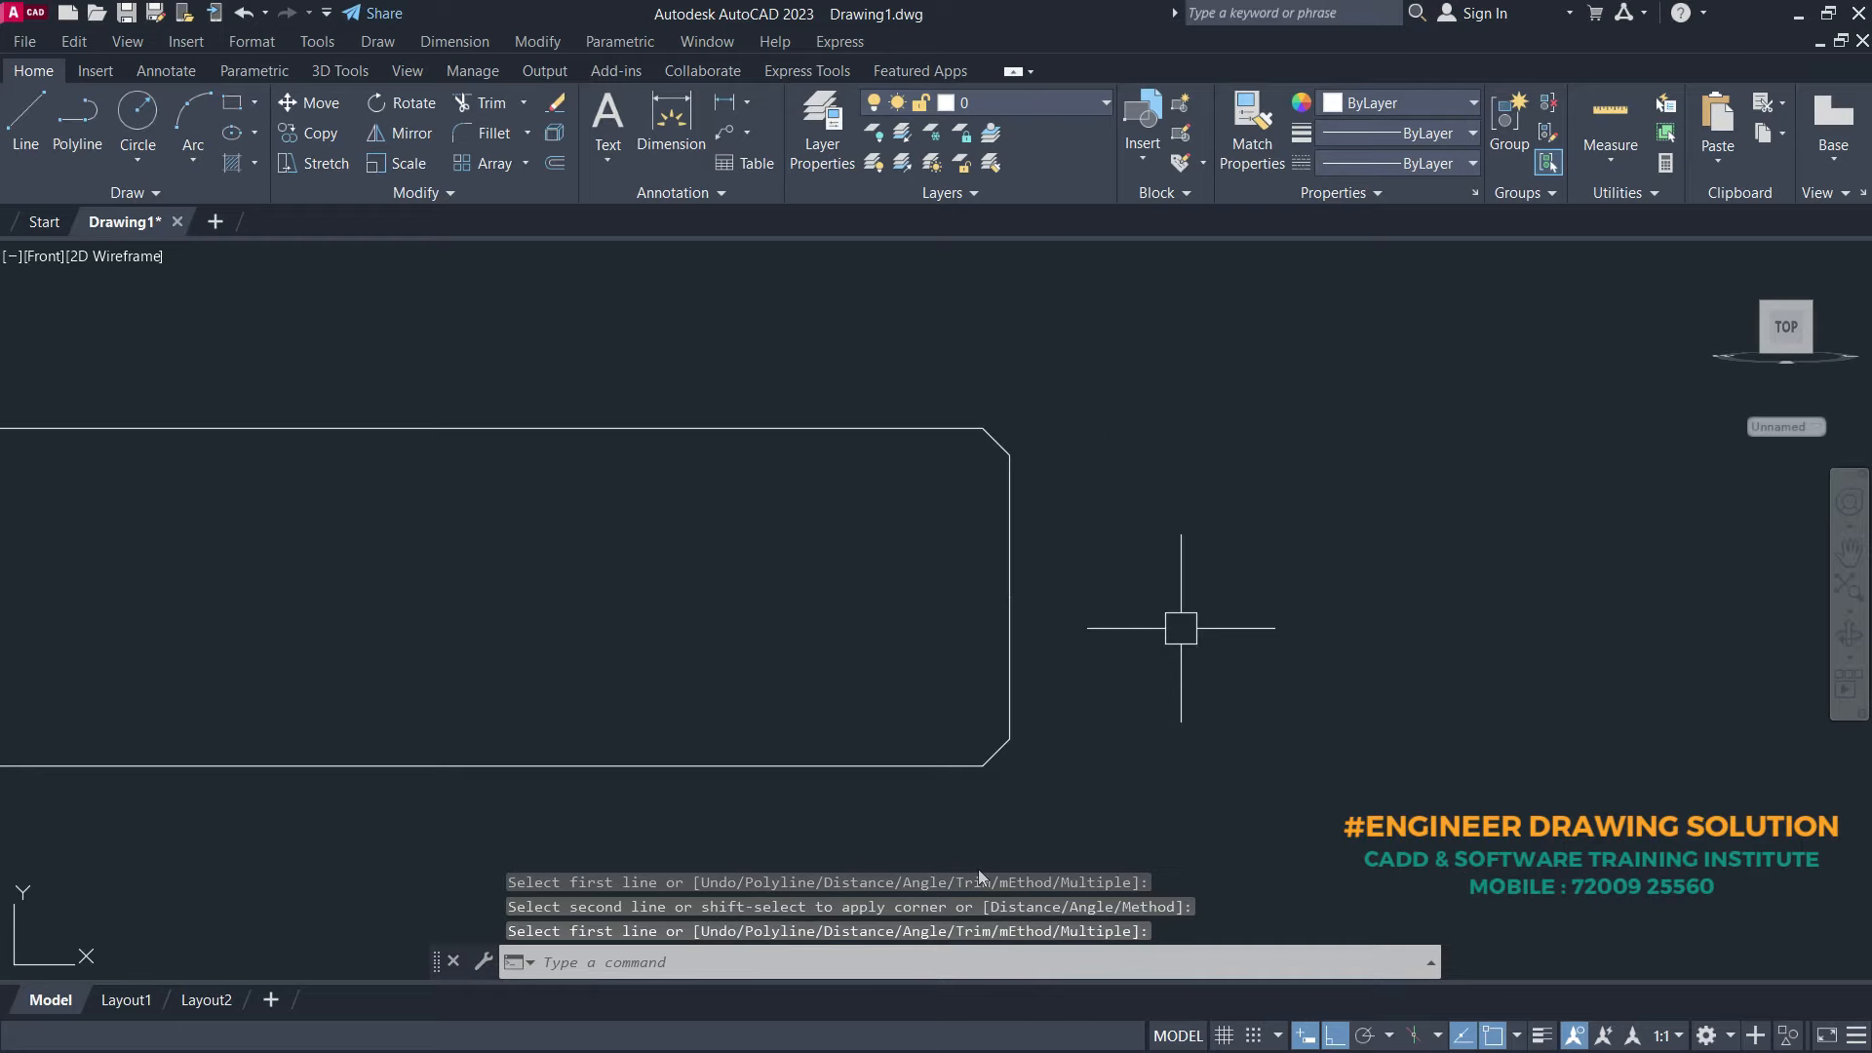
- Draw a vertical line joining the inner ends of the two chamfers on the body's right end
text(l)
key(Return)
click(983, 428)
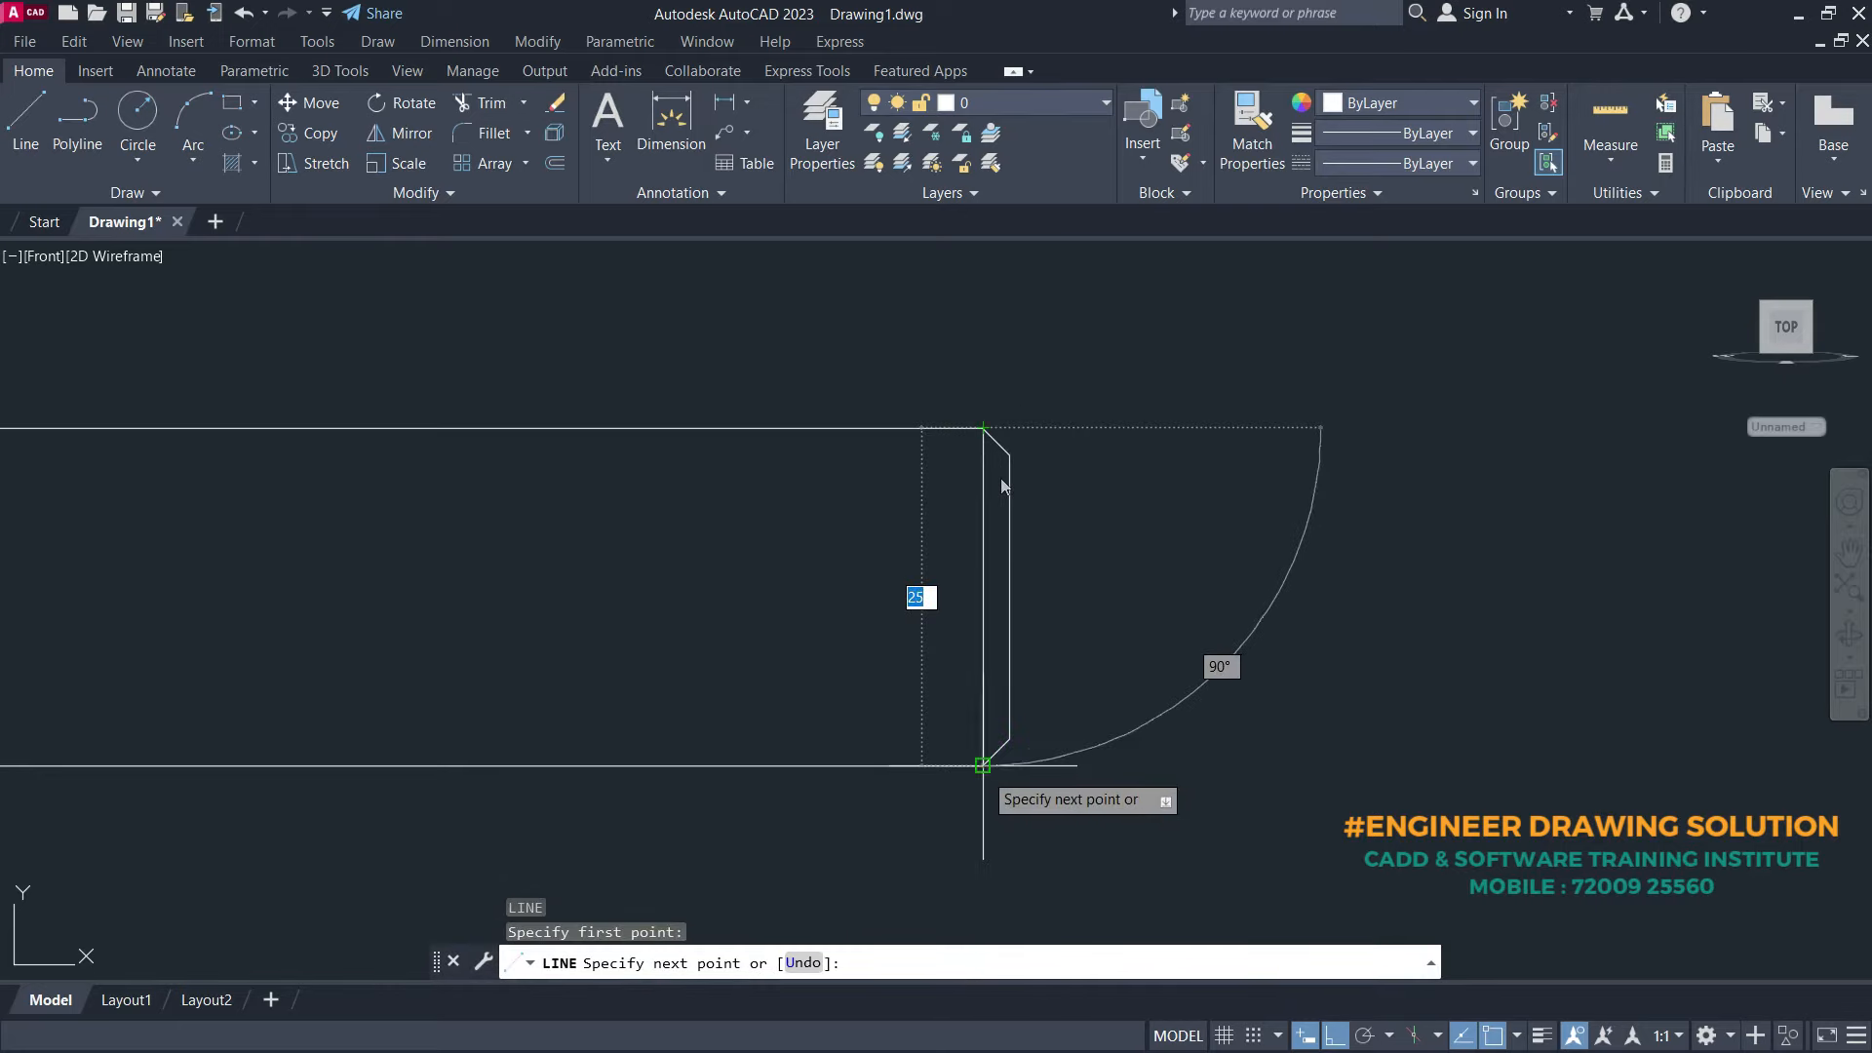
click(983, 766)
key(Return)
- Offset the lower half of the body's left edge by 35 into the body
scroll(1241, 754, down, 5)
middle_drag(1092, 751, 898, 718)
scroll(898, 719, down, 3)
scroll(1191, 648, up, 3)
text(o)
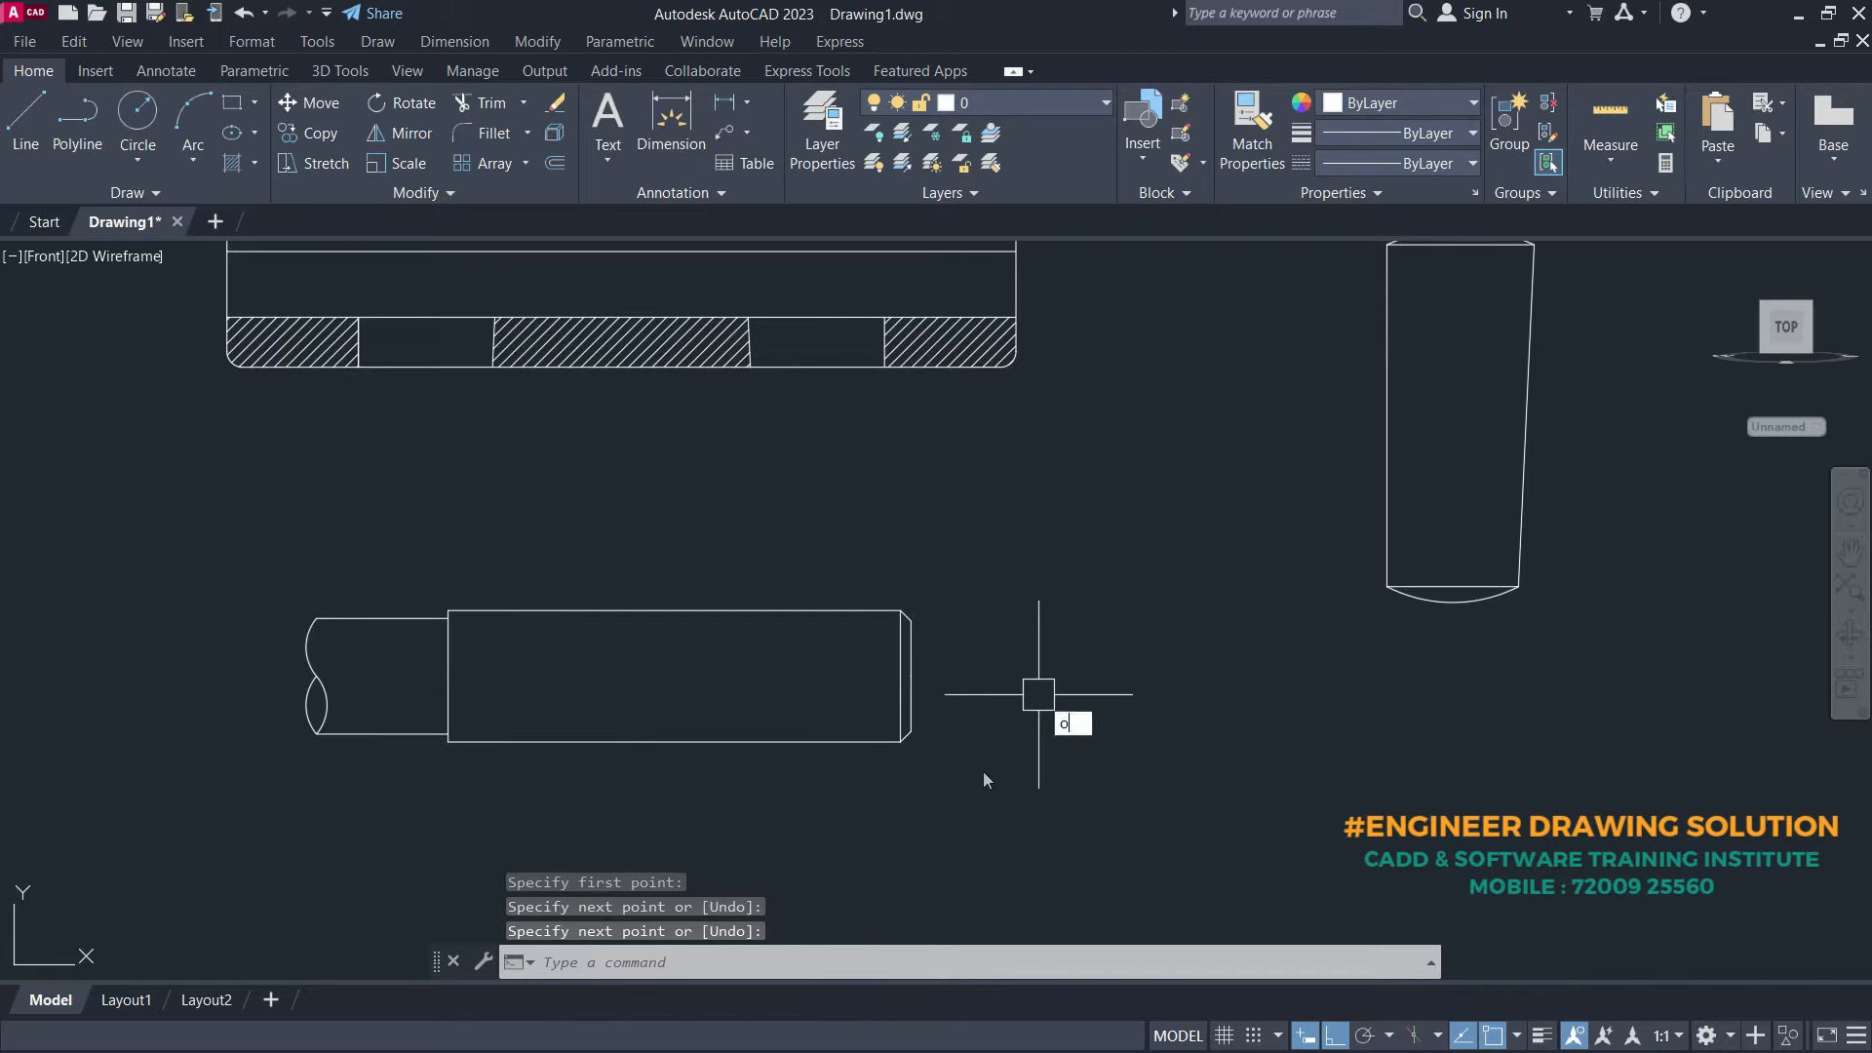
key(Return)
text(35)
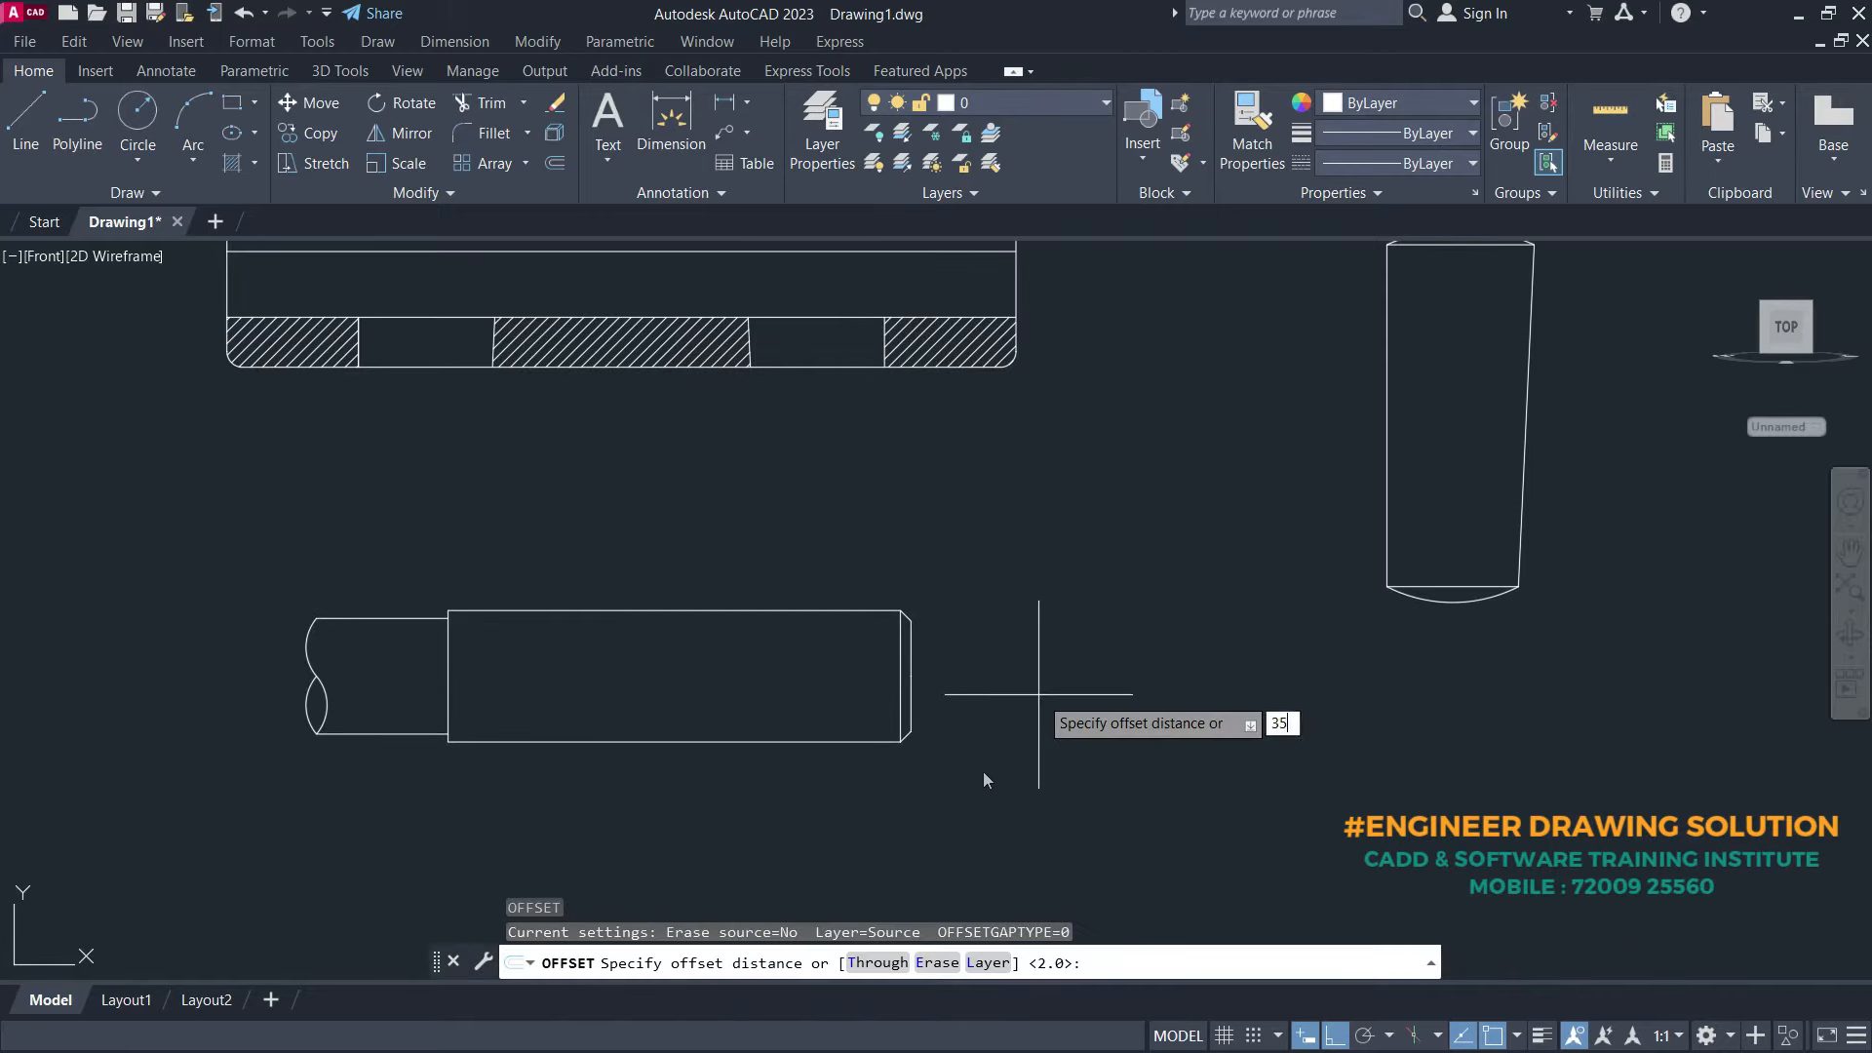
key(Return)
click(450, 687)
click(689, 655)
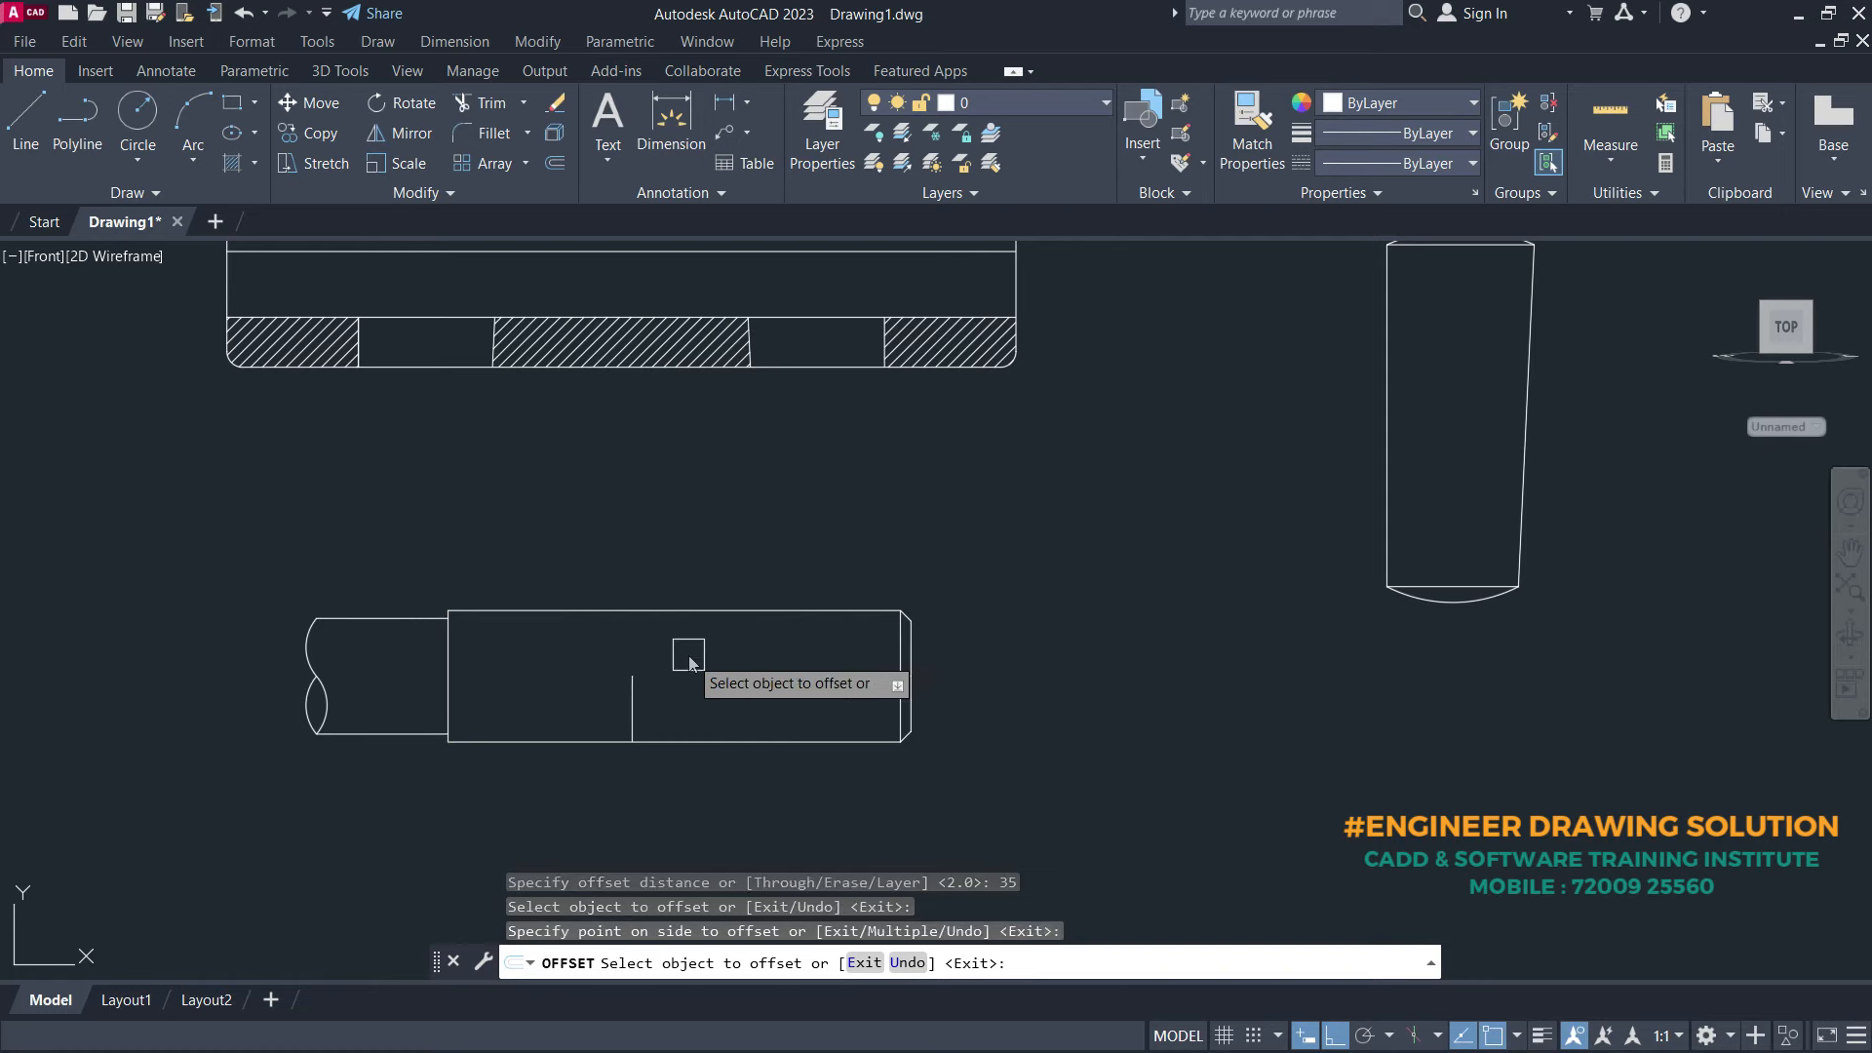
key(Return)
- Copy the whole tapered key from its straight edge's midpoint to the upper end of the short offset line inside the shaft body
middle_drag(1118, 647, 896, 744)
text(co)
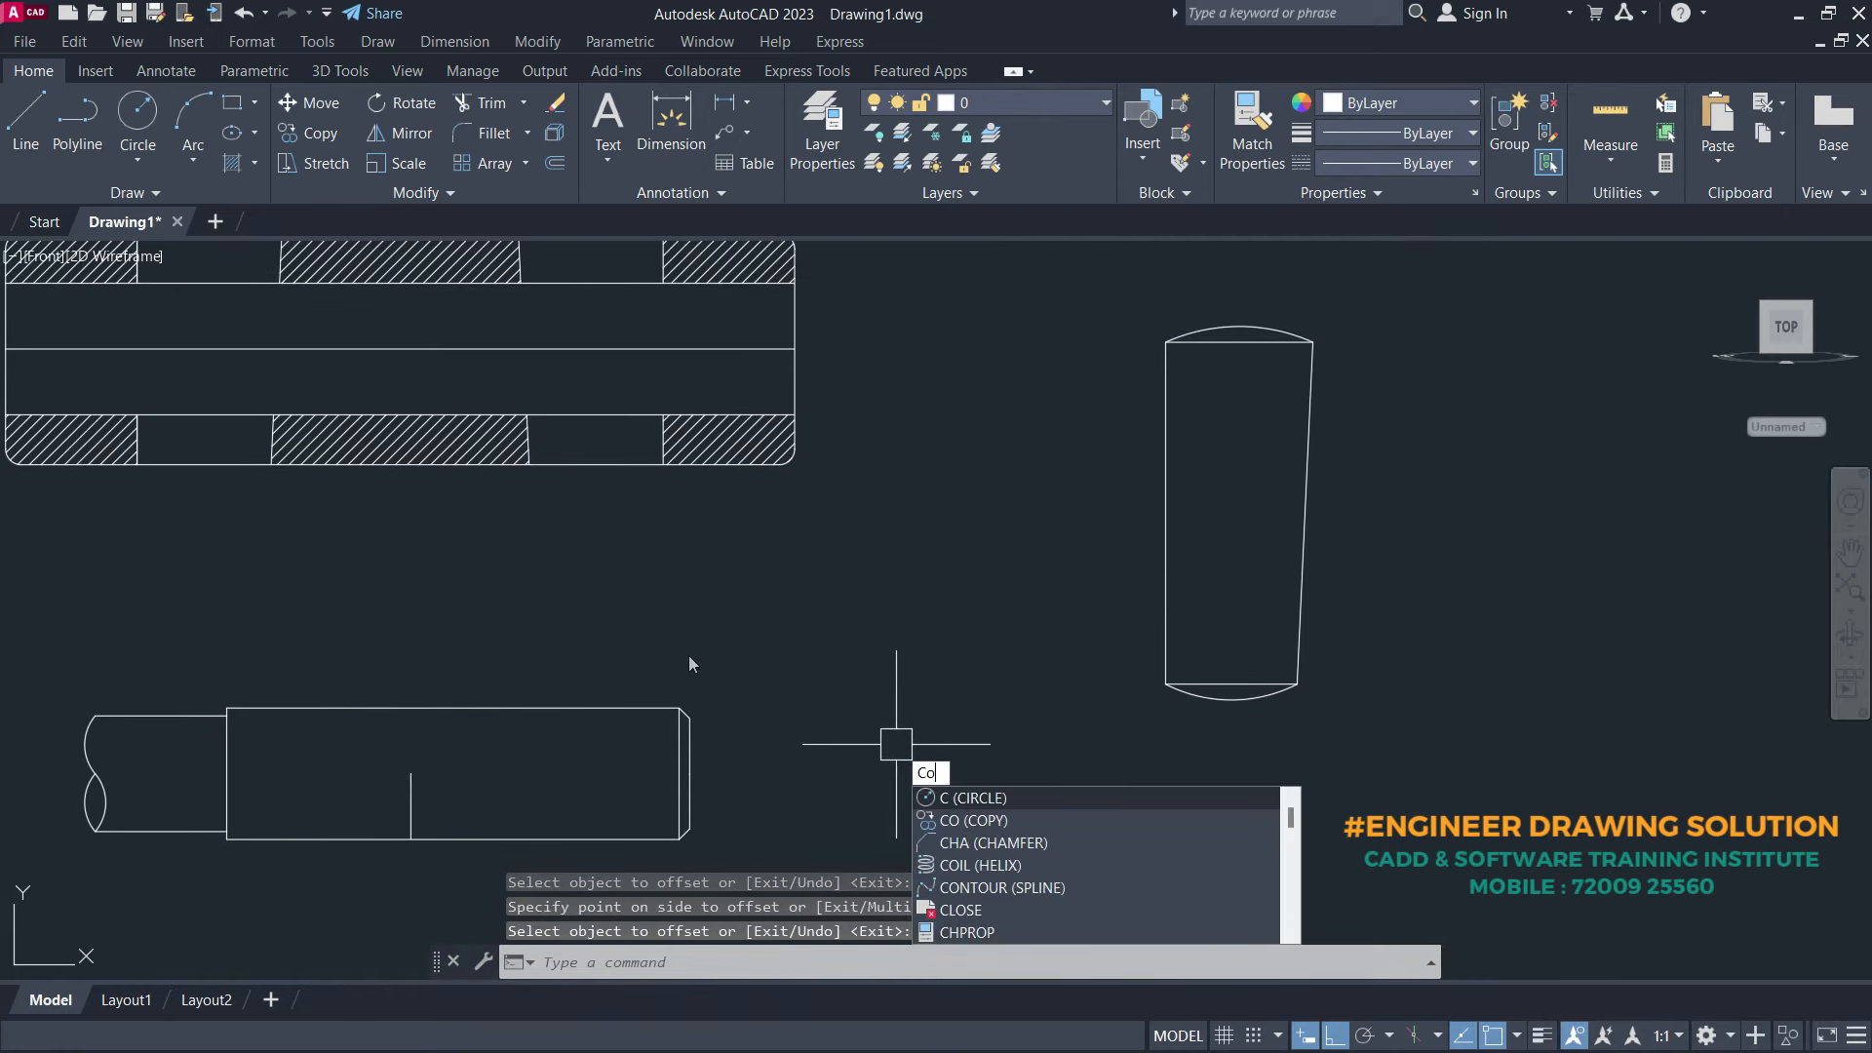
key(Return)
click(1401, 797)
click(1122, 439)
key(Return)
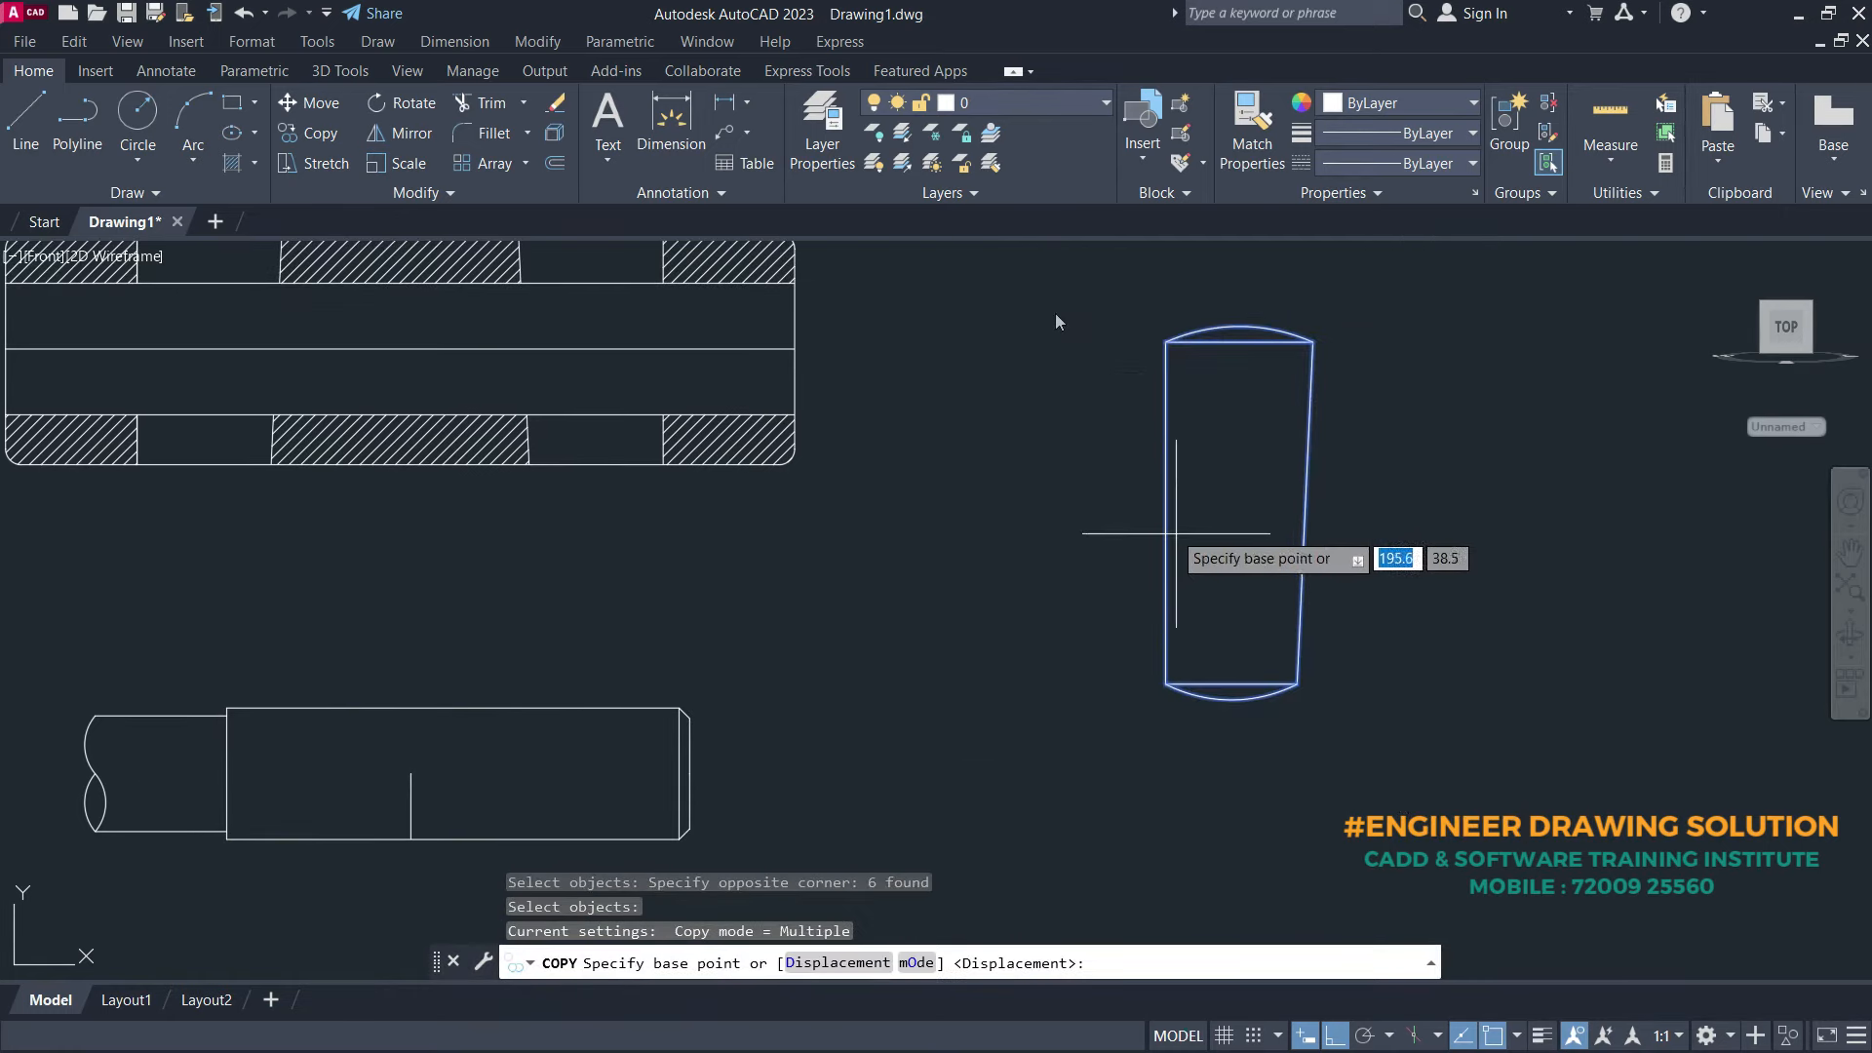
click(1166, 511)
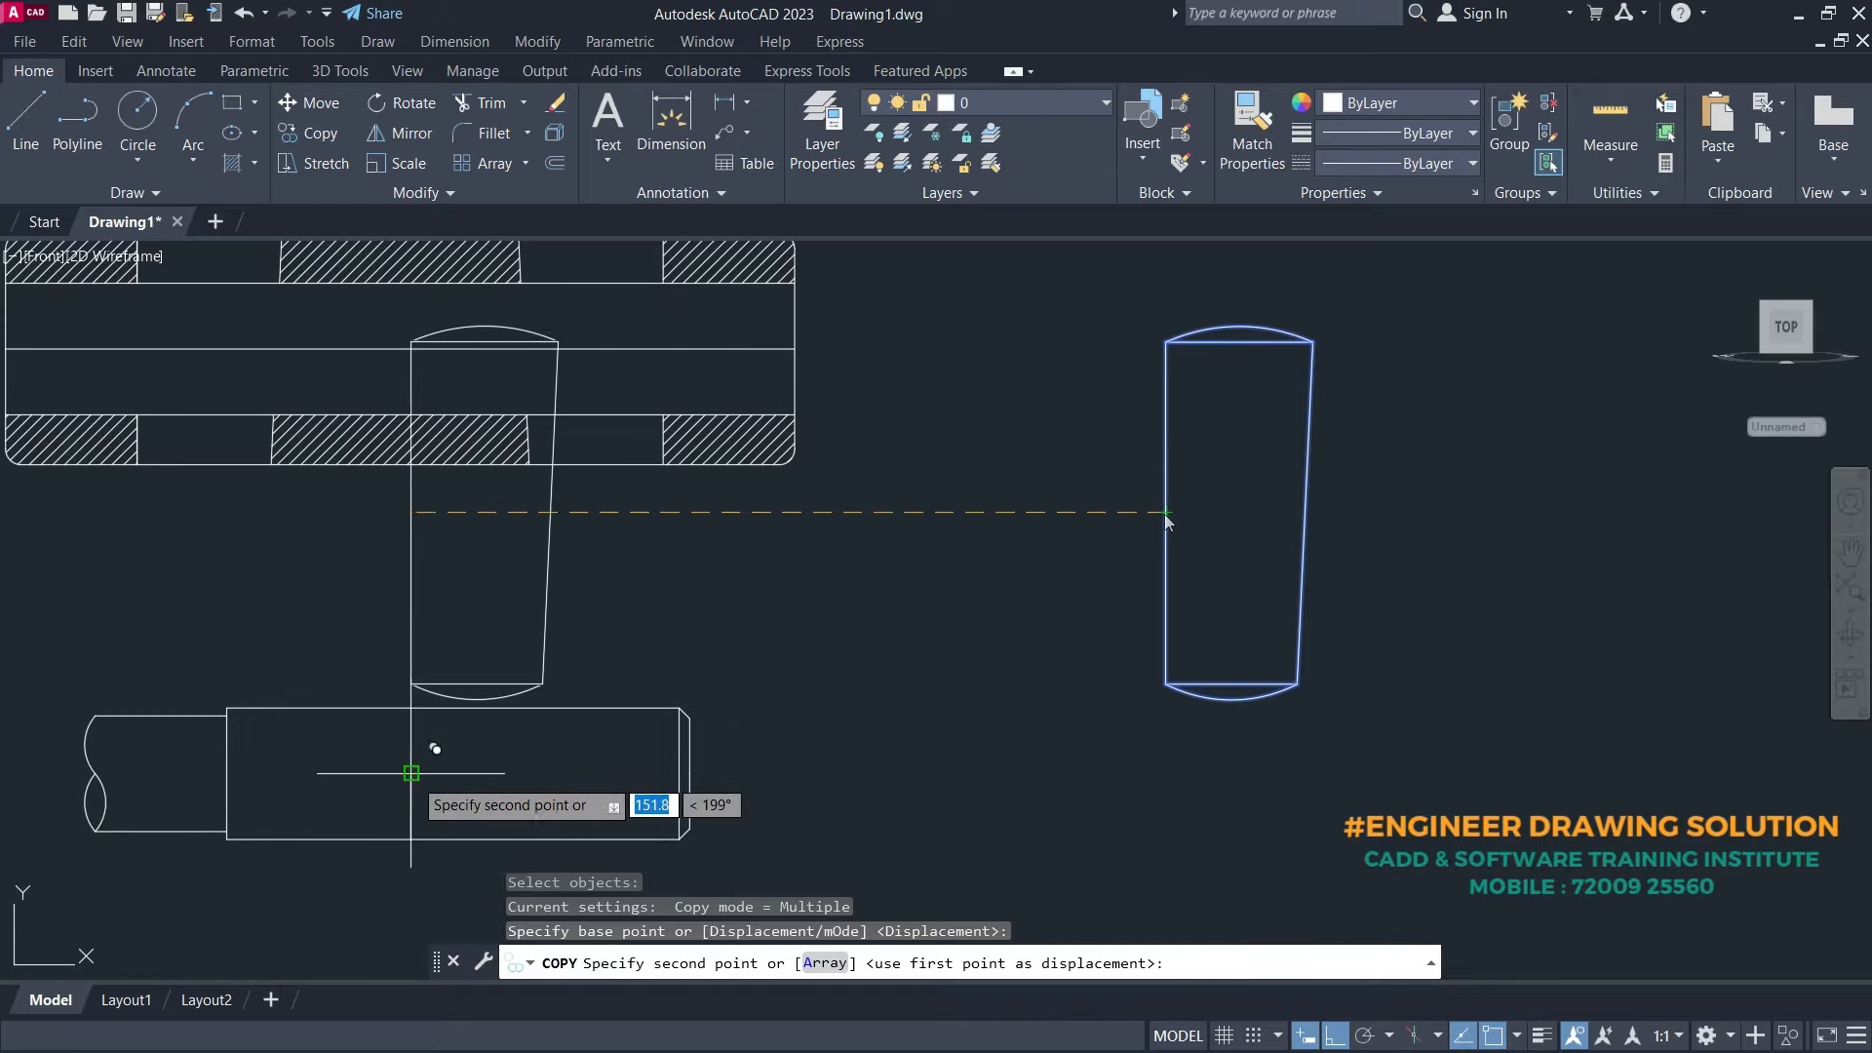
click(655, 711)
middle_drag(305, 834, 412, 776)
key(Escape)
- Trim away all parts of the copied key above and below the shaft body, keeping only its two side edges inside
text(tr)
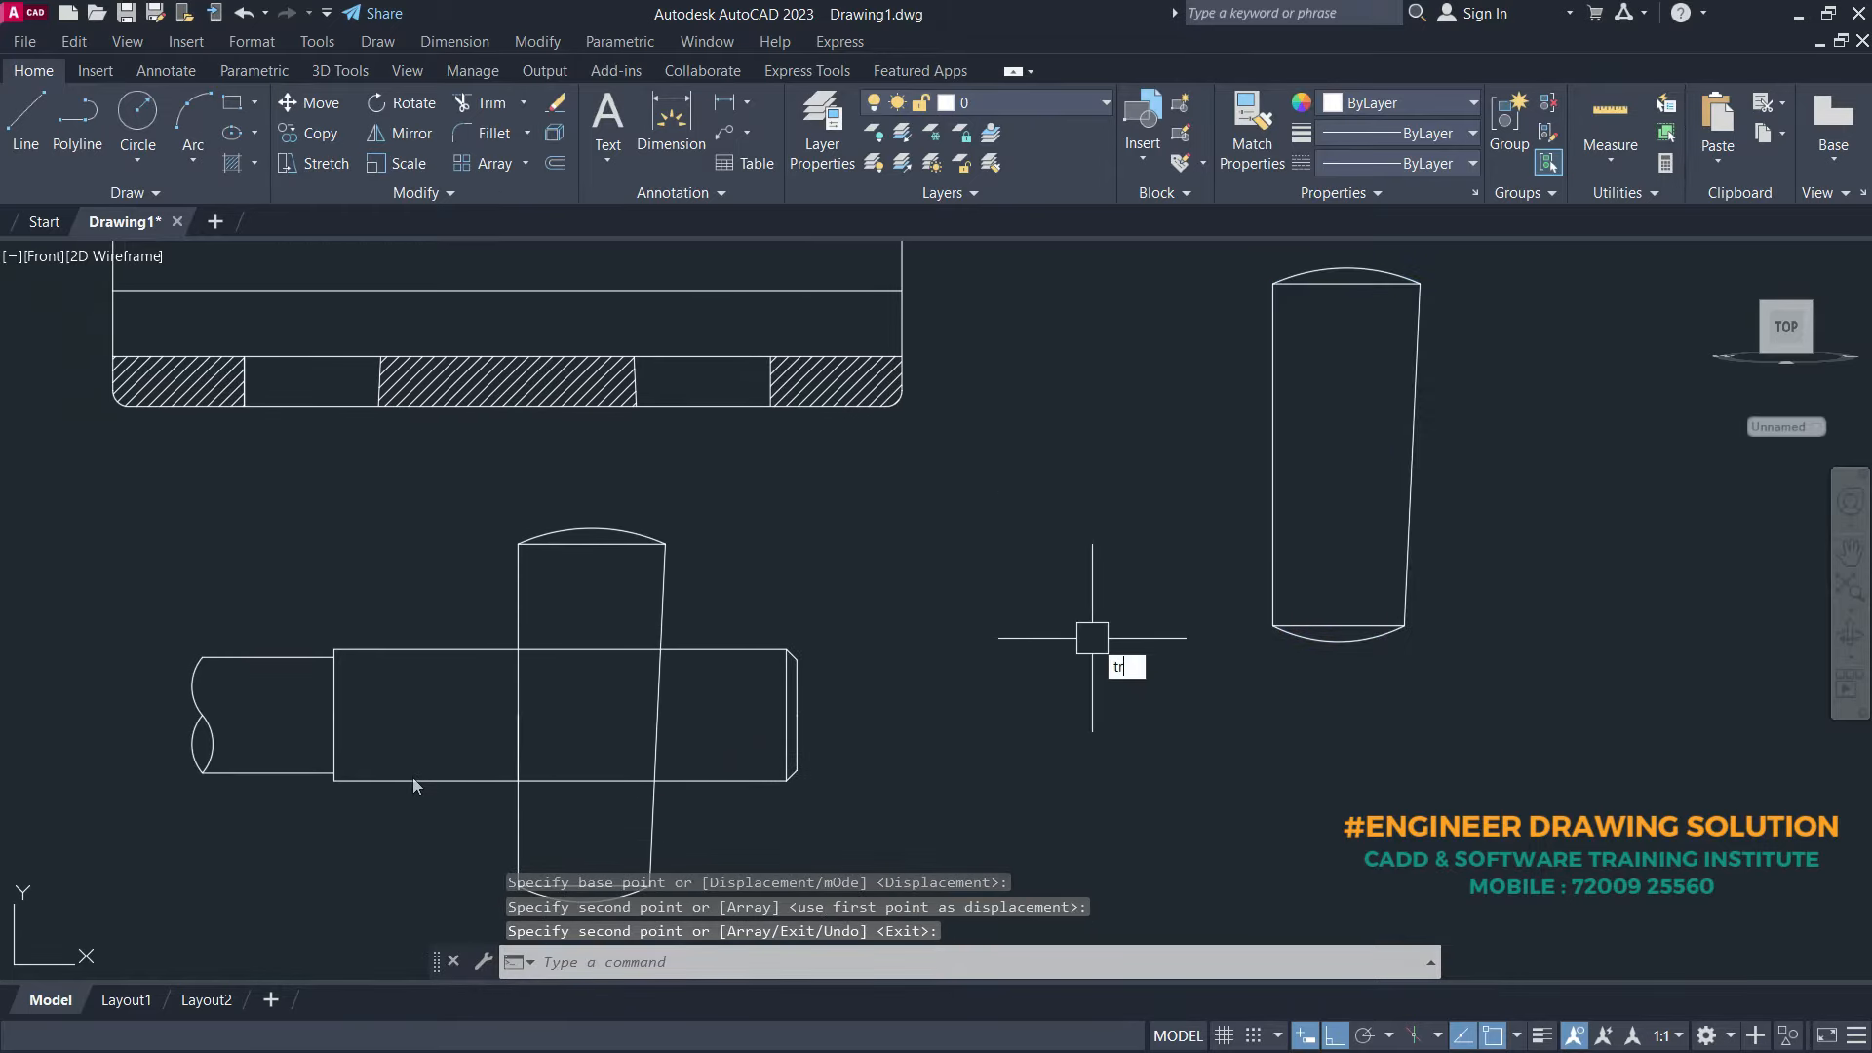
key(Return)
click(836, 591)
click(407, 511)
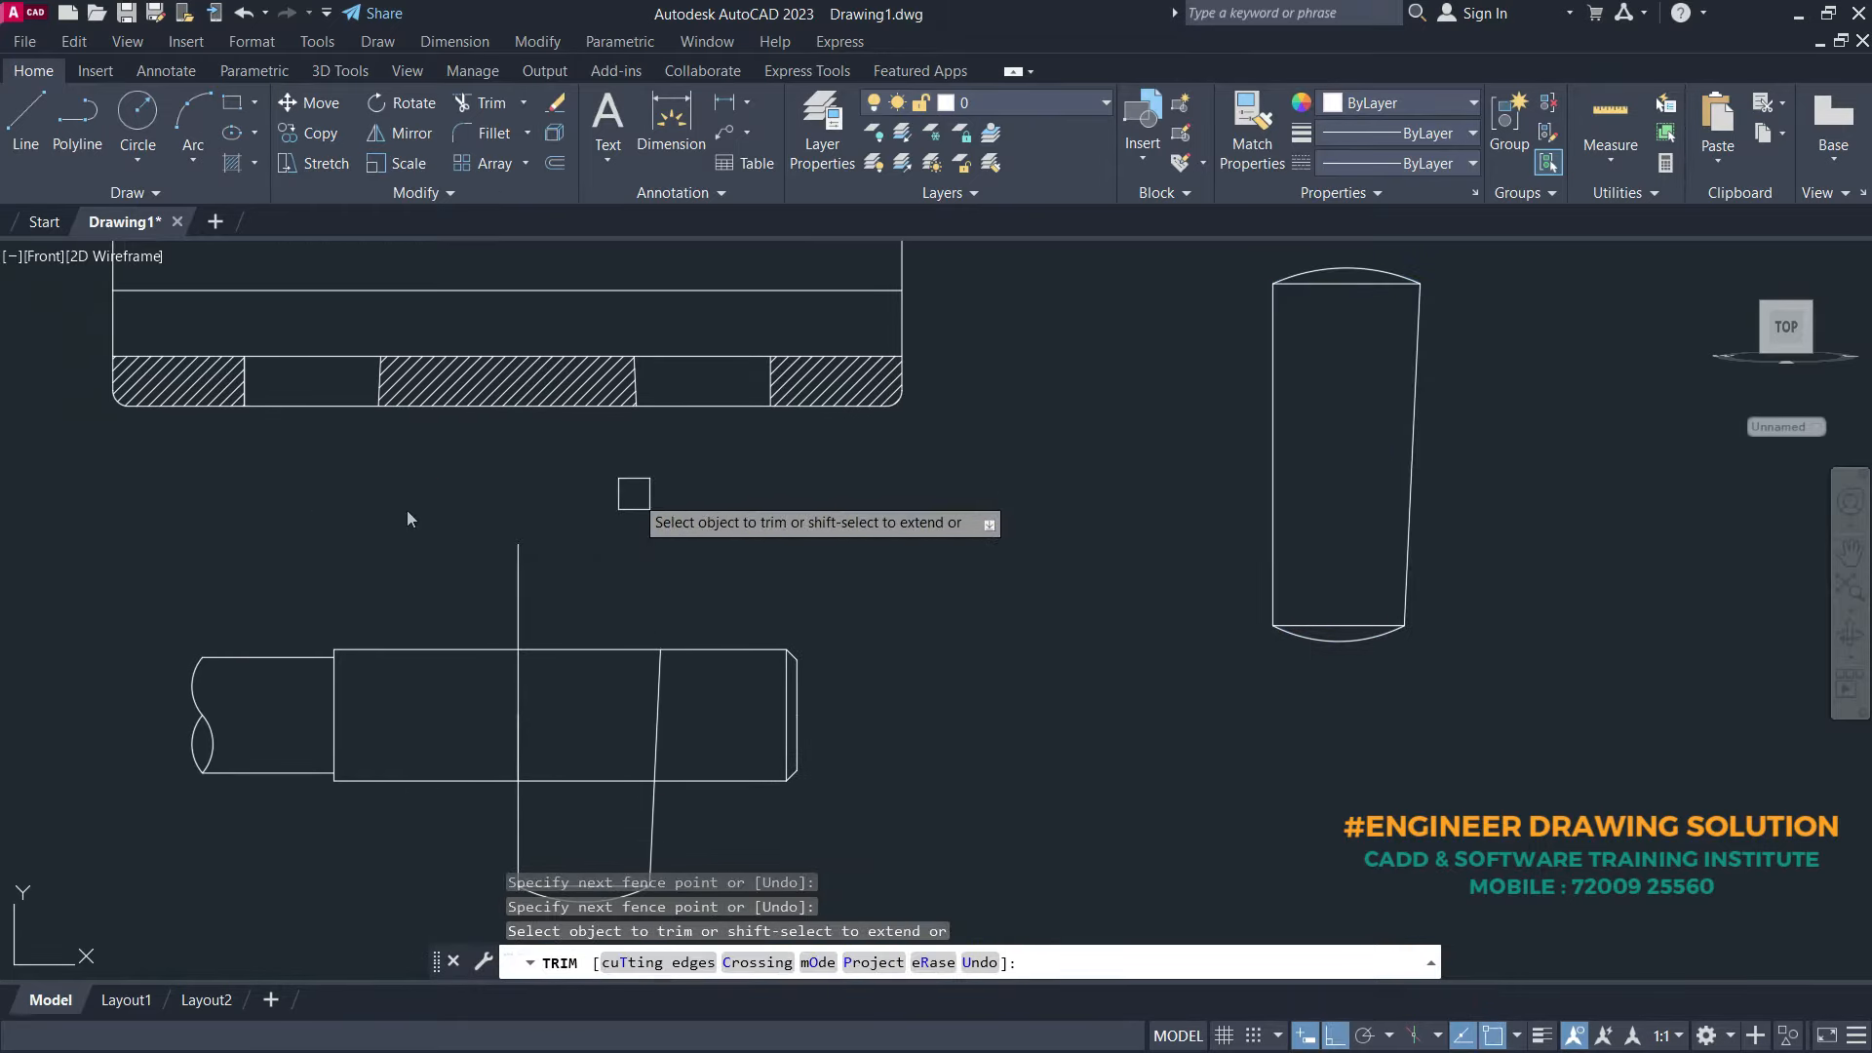
click(634, 495)
click(494, 598)
middle_drag(650, 696, 656, 482)
click(812, 813)
click(415, 637)
click(773, 674)
click(383, 668)
click(576, 637)
click(774, 603)
key(Return)
- Fillet the upper and lower corners between the narrow section and the body's left edge in multiple mode with radius 1.5
mouse_move(827, 566)
middle_down()
mouse_move(943, 725)
mouse_move(926, 719)
middle_up()
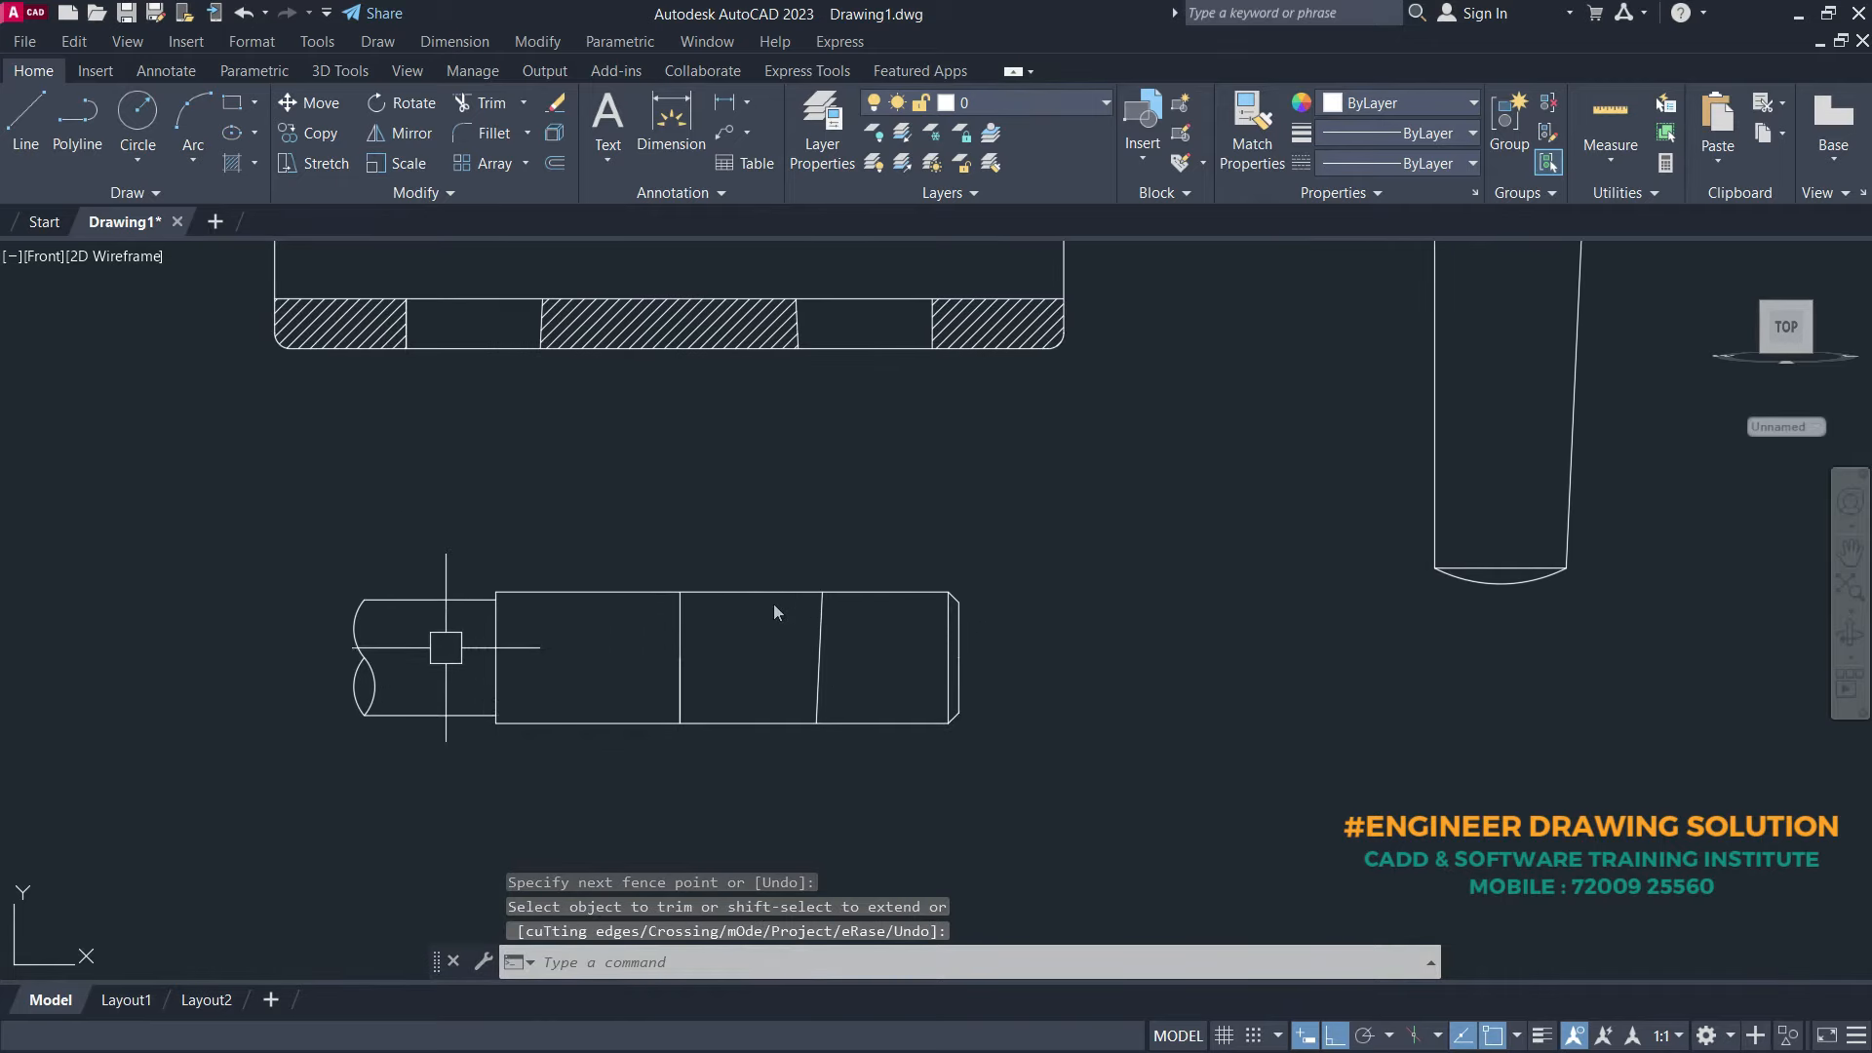
scroll(447, 627, up, 4)
middle_drag(451, 623, 559, 618)
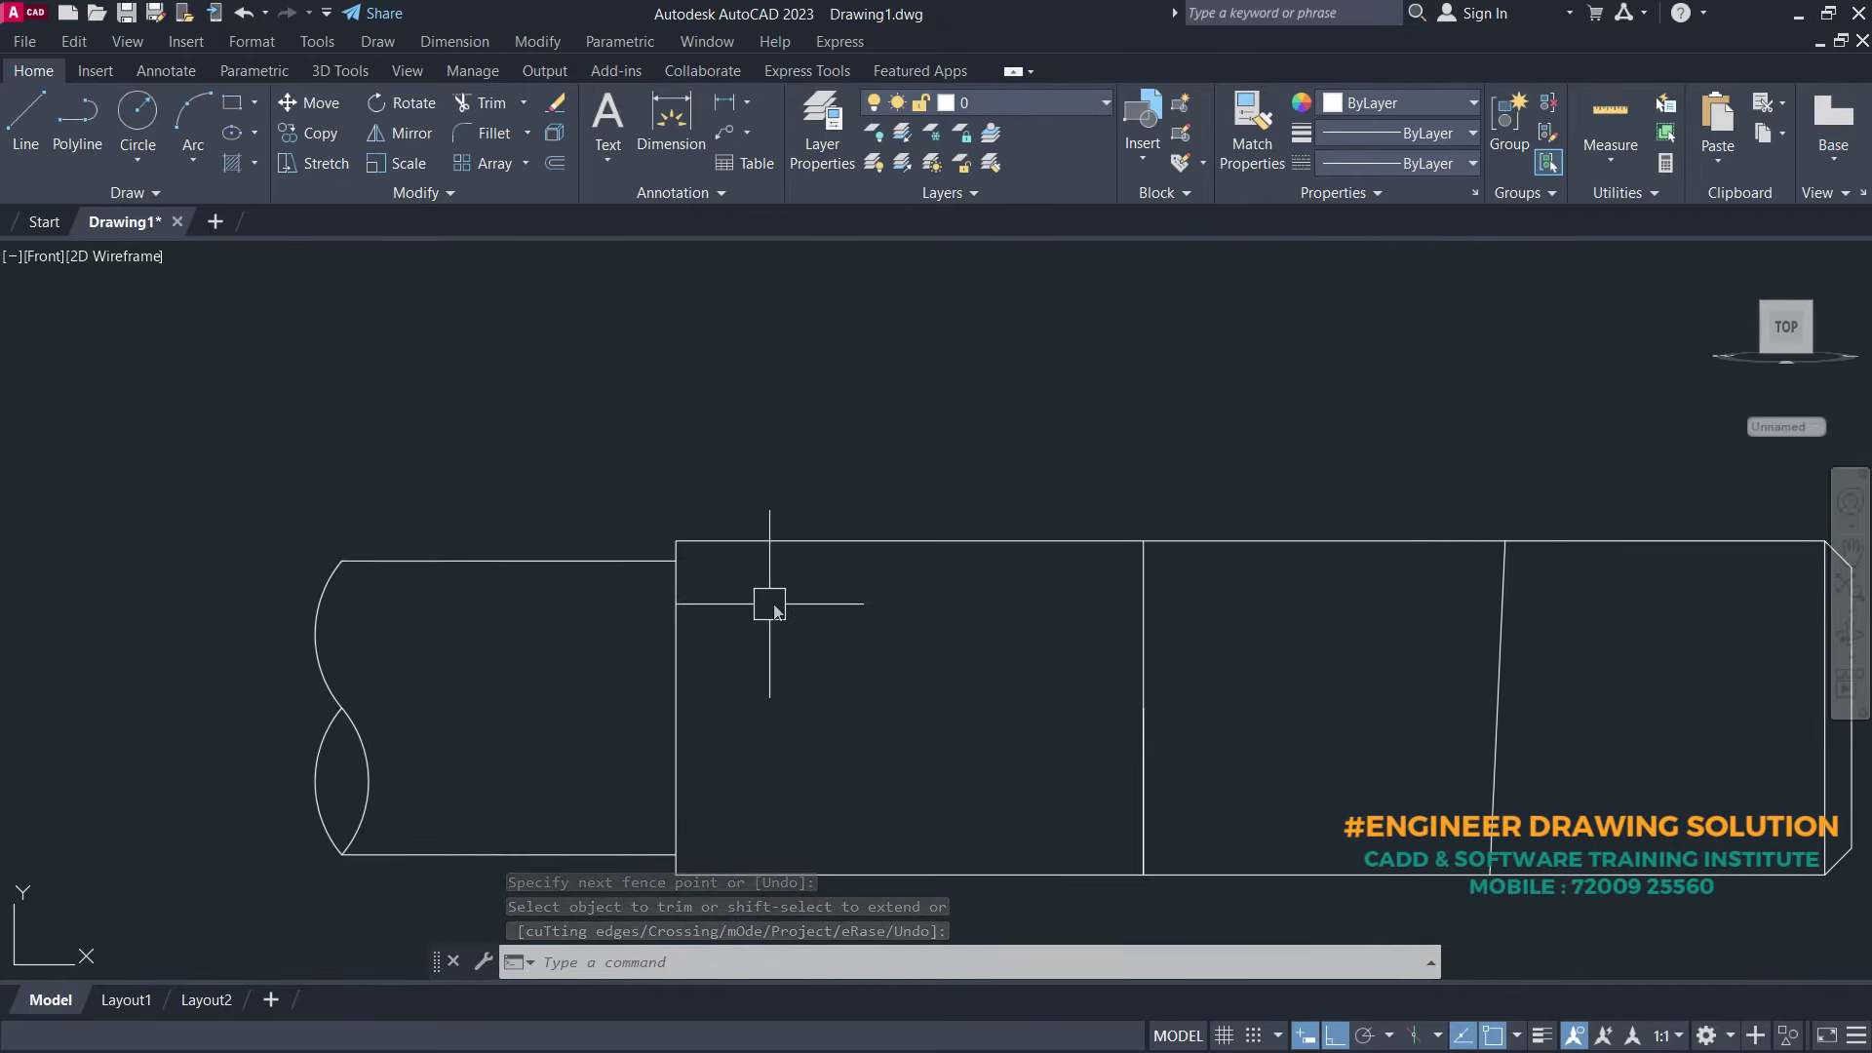
mouse_move(770, 606)
middle_down()
mouse_move(819, 640)
mouse_move(865, 634)
middle_up()
text(f)
key(Return)
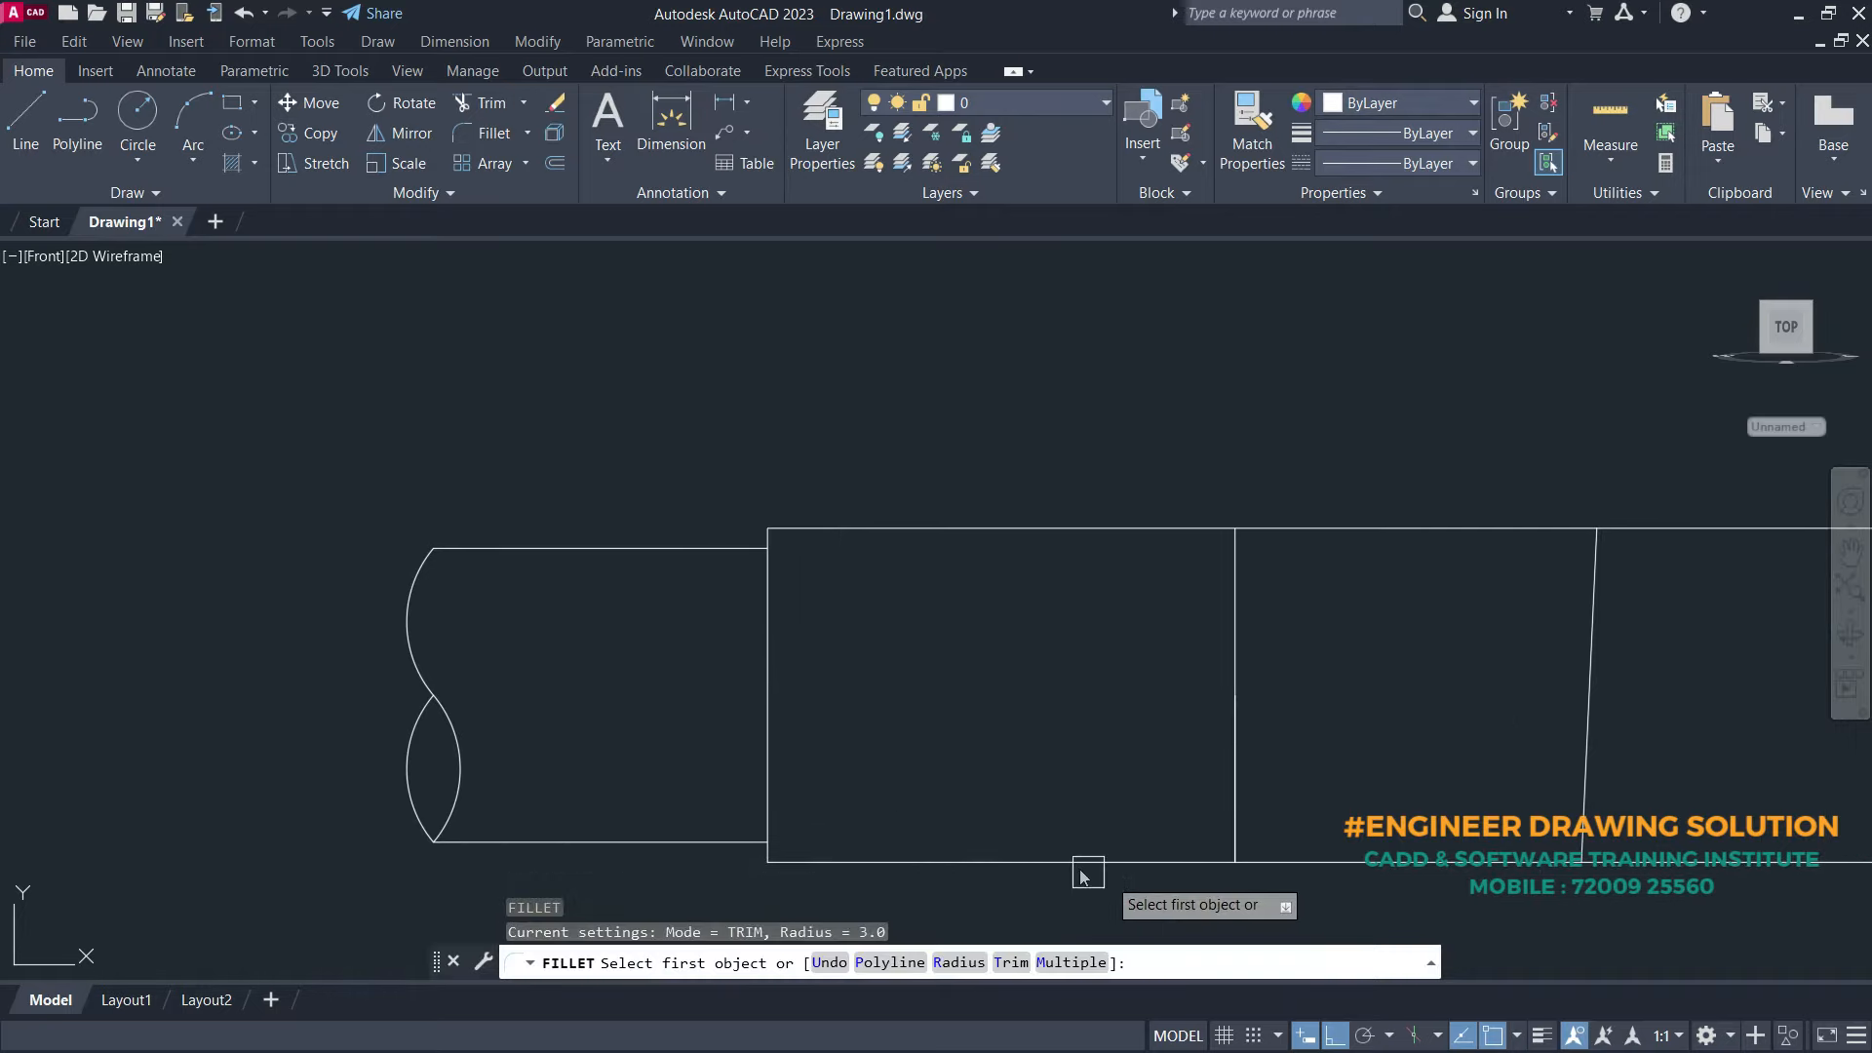
click(1071, 963)
click(966, 963)
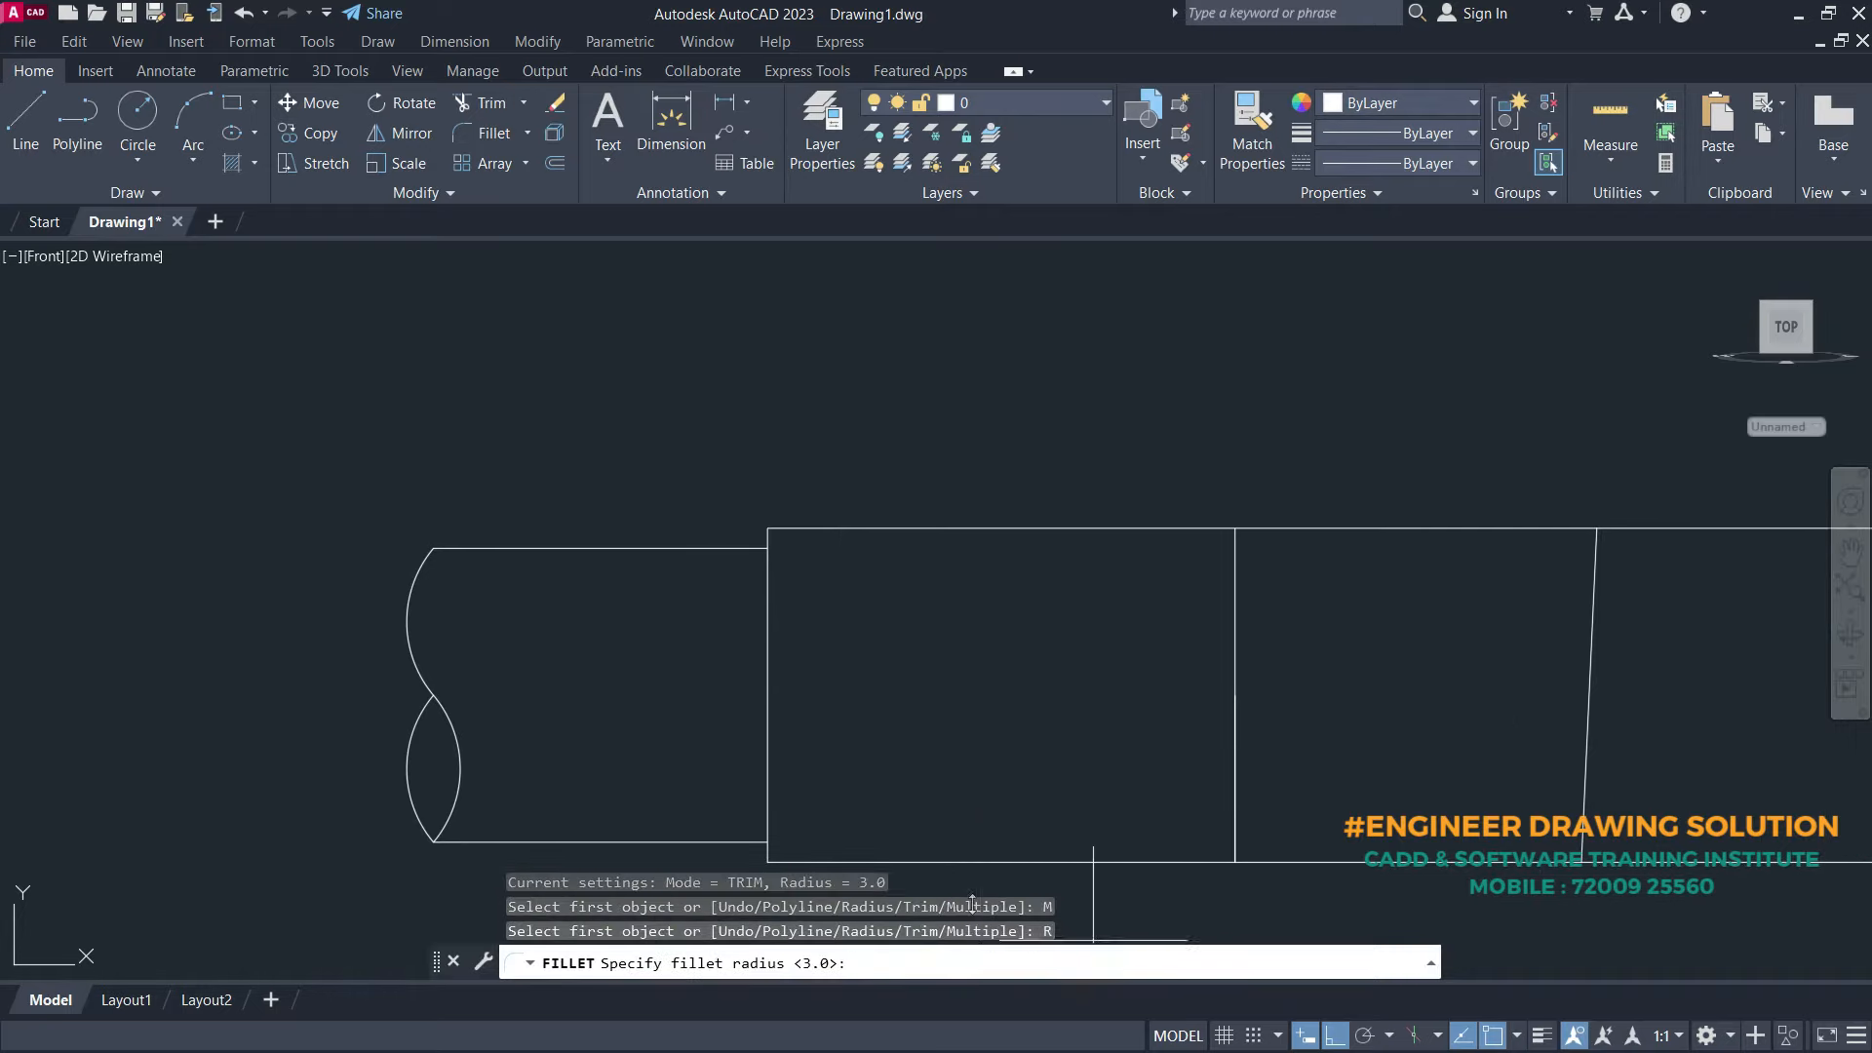
text(1.5)
key(Return)
scroll(749, 546, up, 4)
click(764, 552)
click(794, 533)
scroll(781, 581, down, 5)
scroll(794, 585, up, 5)
click(707, 666)
click(755, 684)
key(Escape)
- Redraw the body's left edge as a vertical line between its lower and upper left corners
middle_drag(854, 610, 848, 792)
text(l)
key(Return)
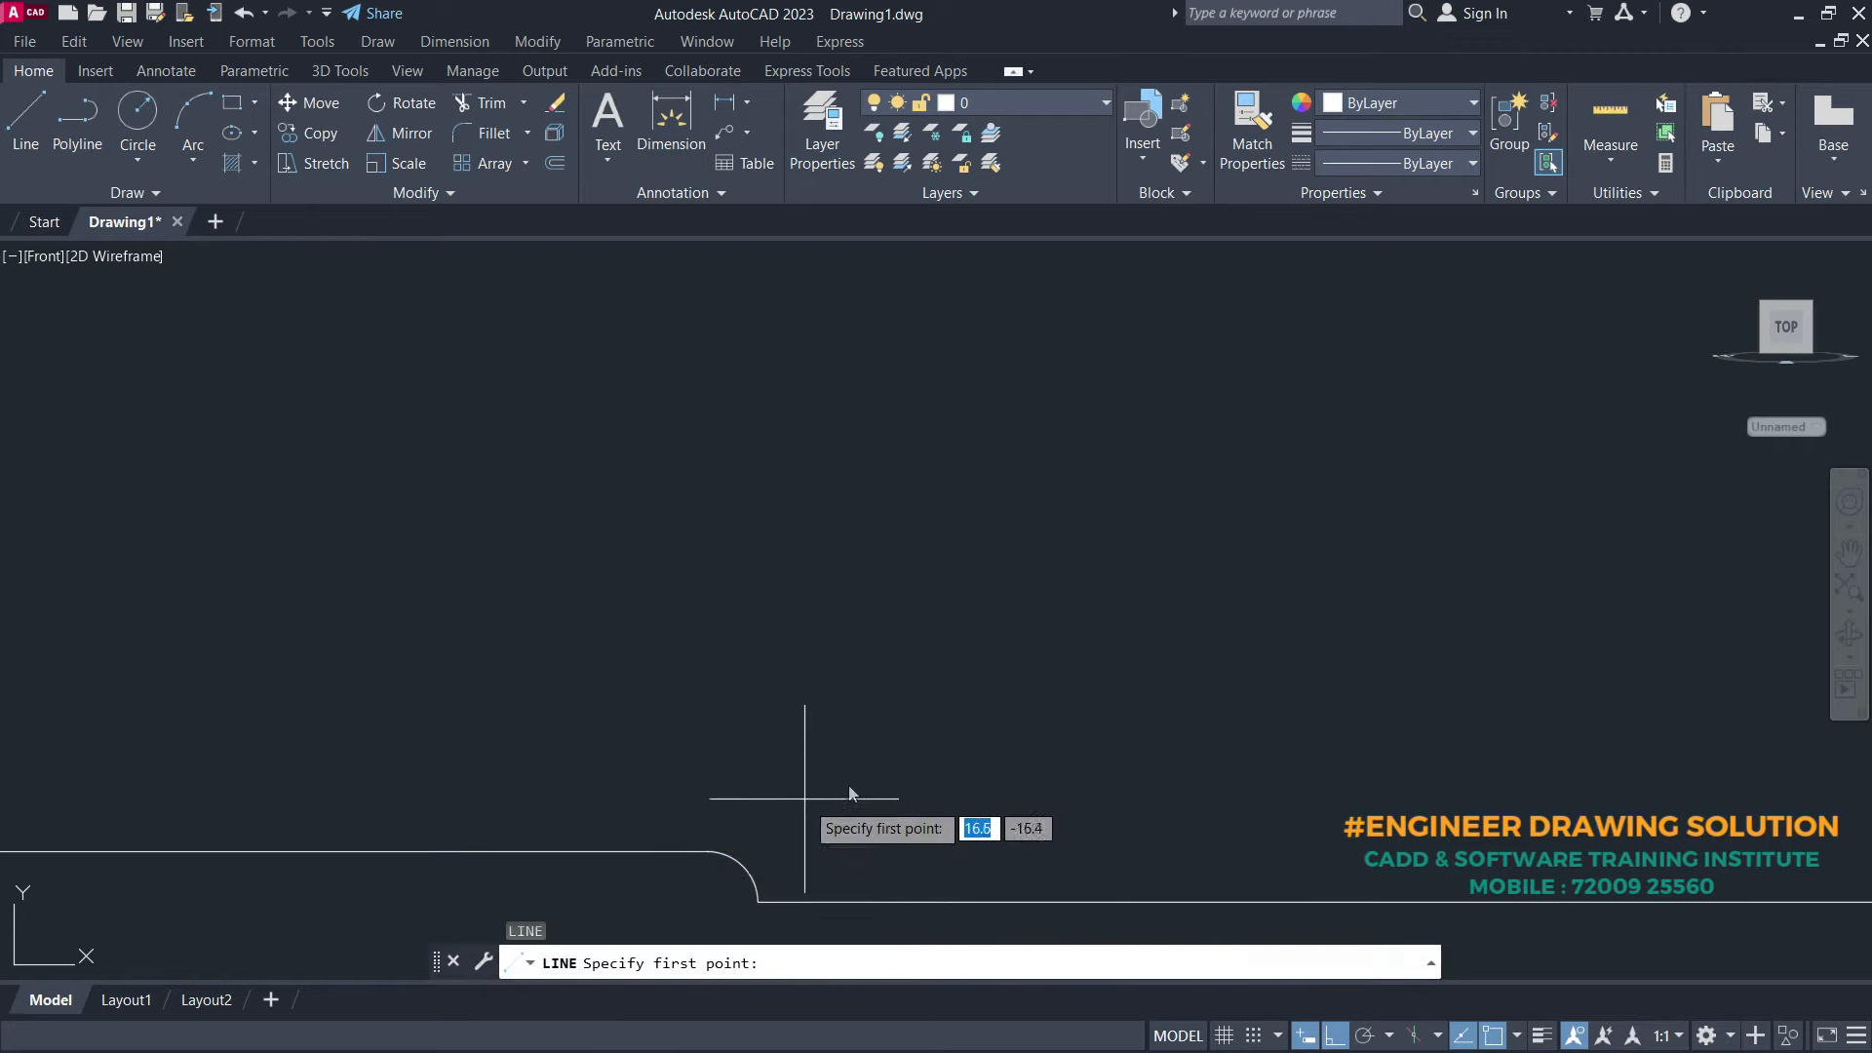
click(758, 899)
scroll(841, 829, down, 5)
scroll(832, 661, up, 5)
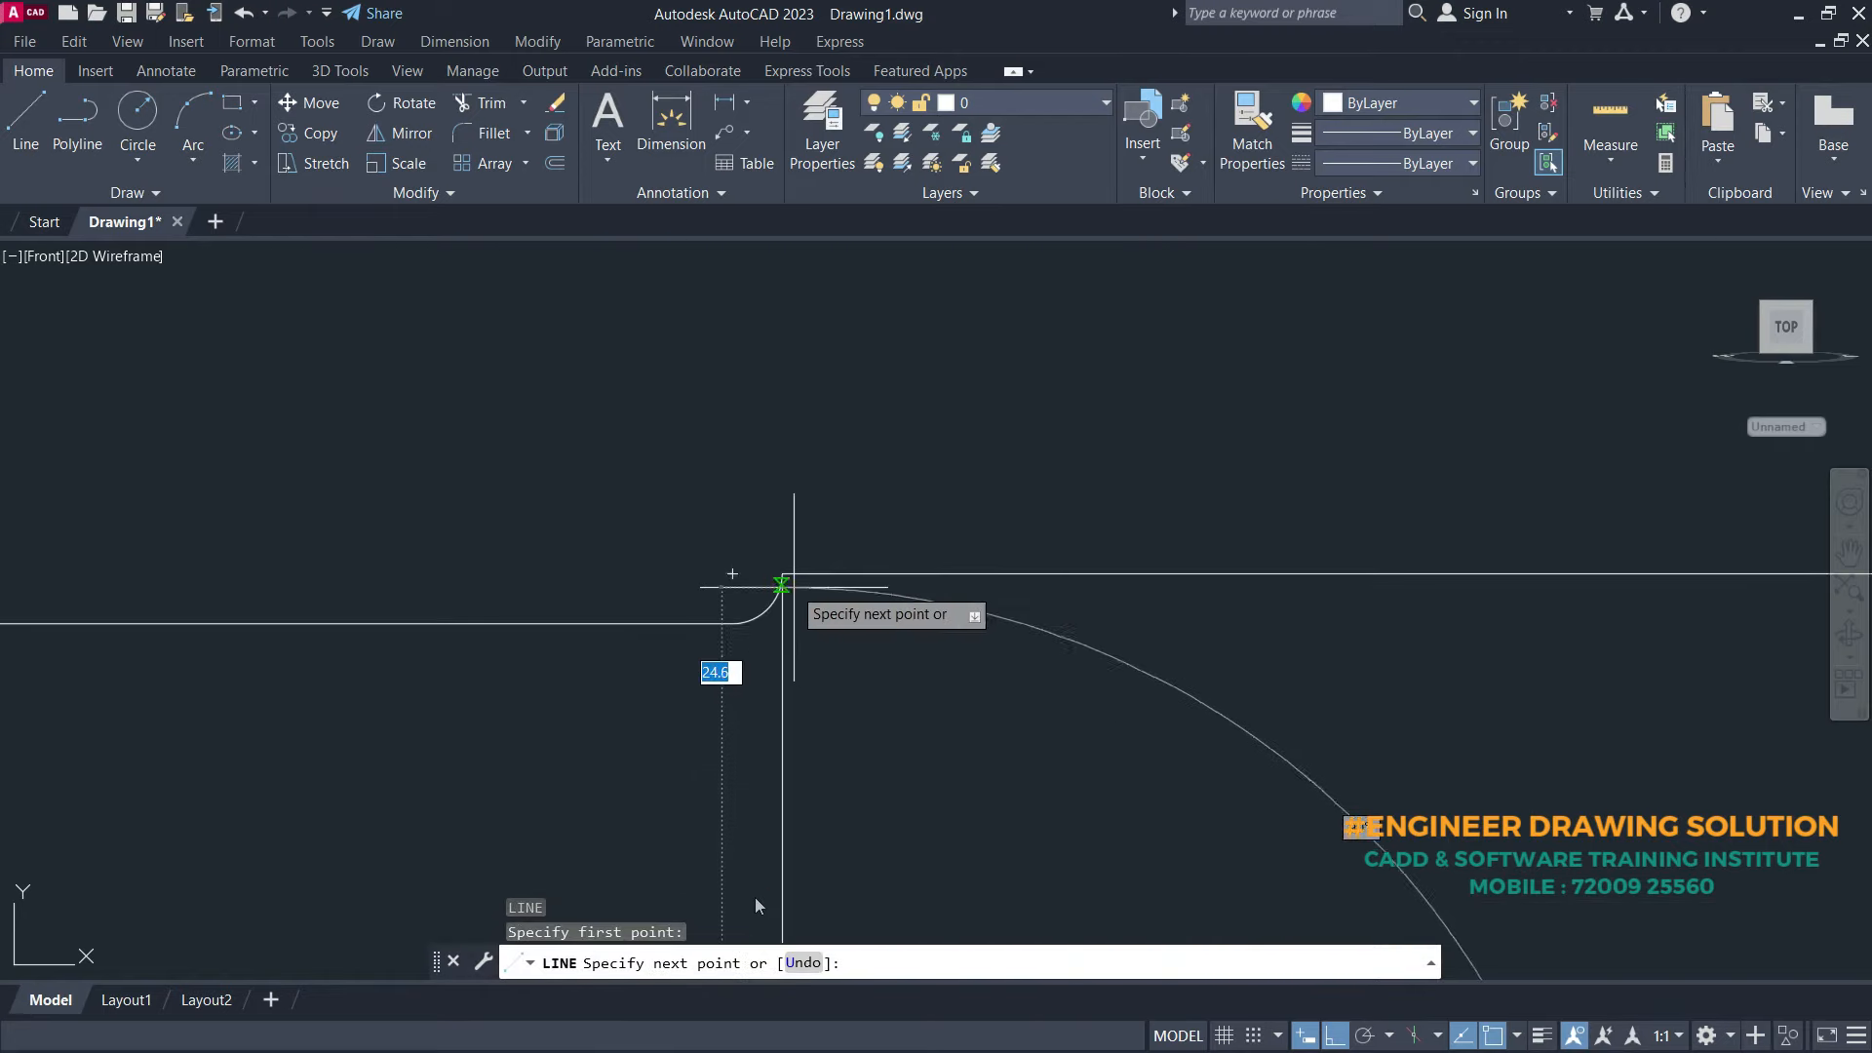
click(783, 574)
key(Return)
- With Ortho off, draw a wavy vertical spline across the full body height, between the body's left edge and the slot's straight edge
scroll(719, 501, down, 5)
middle_drag(1023, 608, 932, 618)
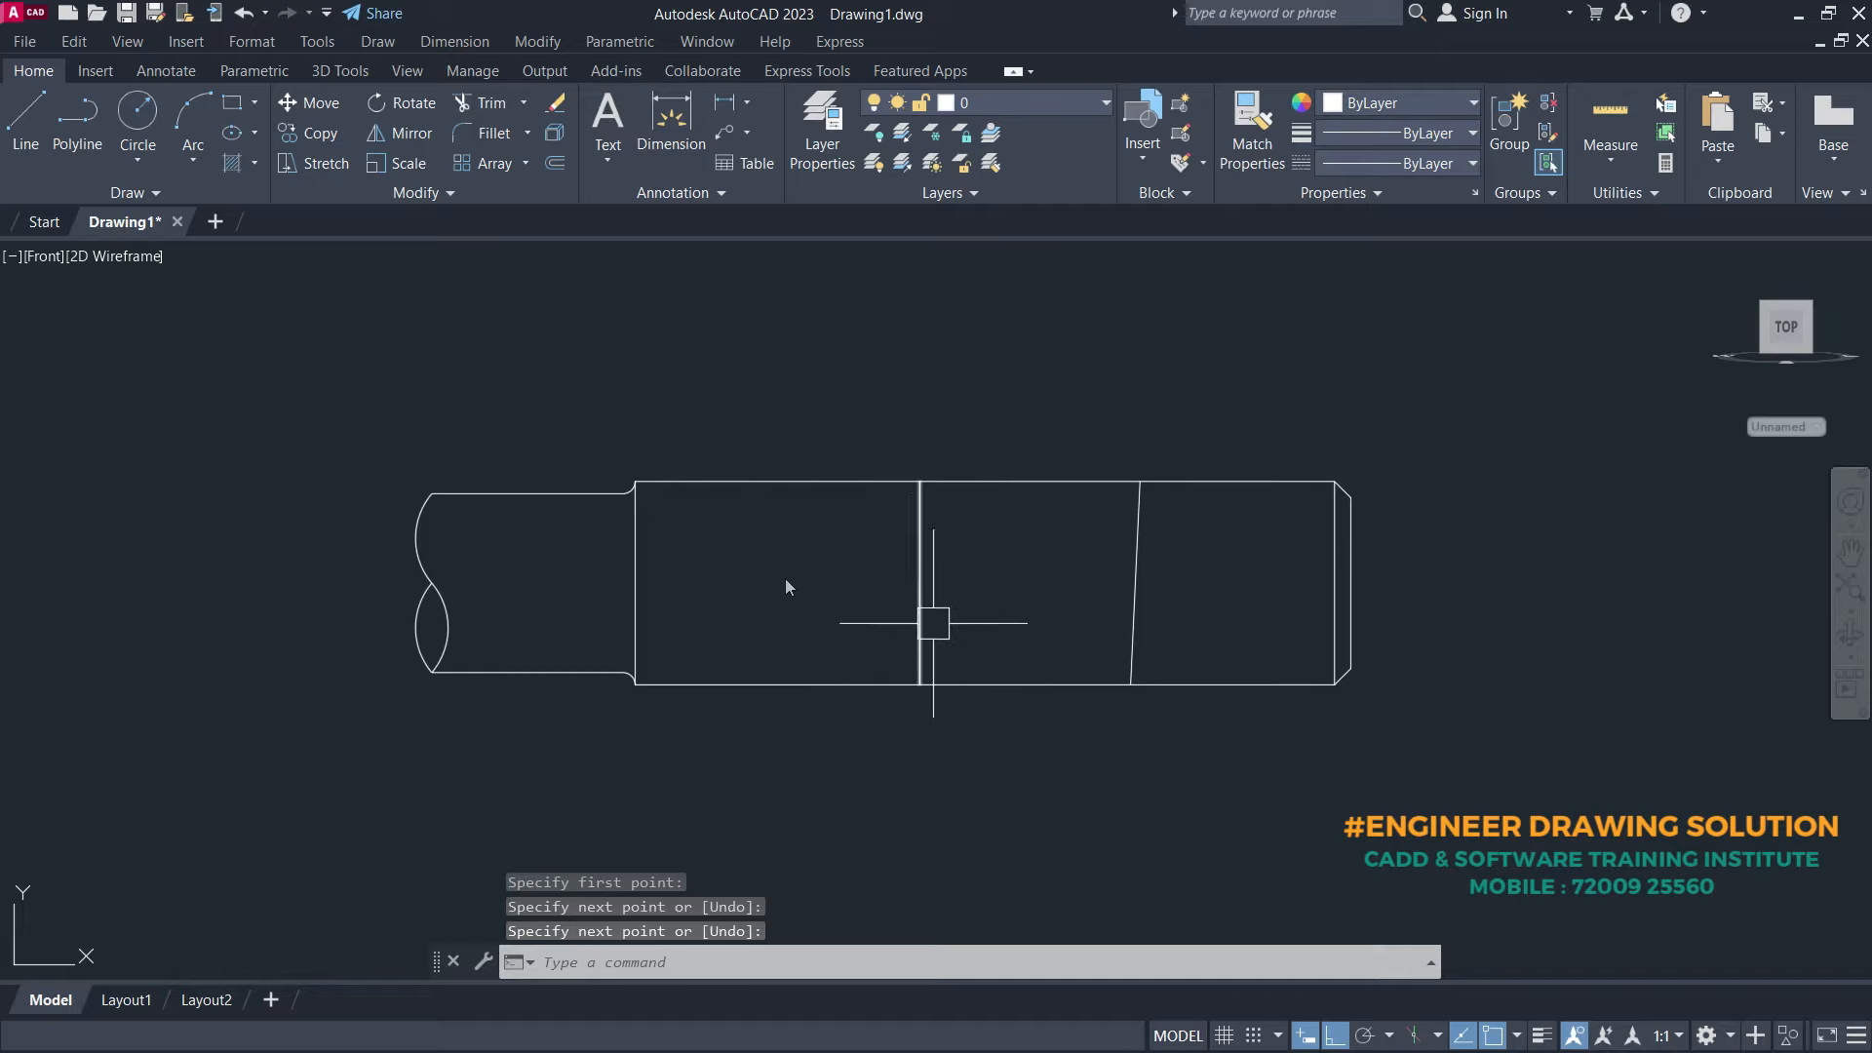
text(SPL)
key(Return)
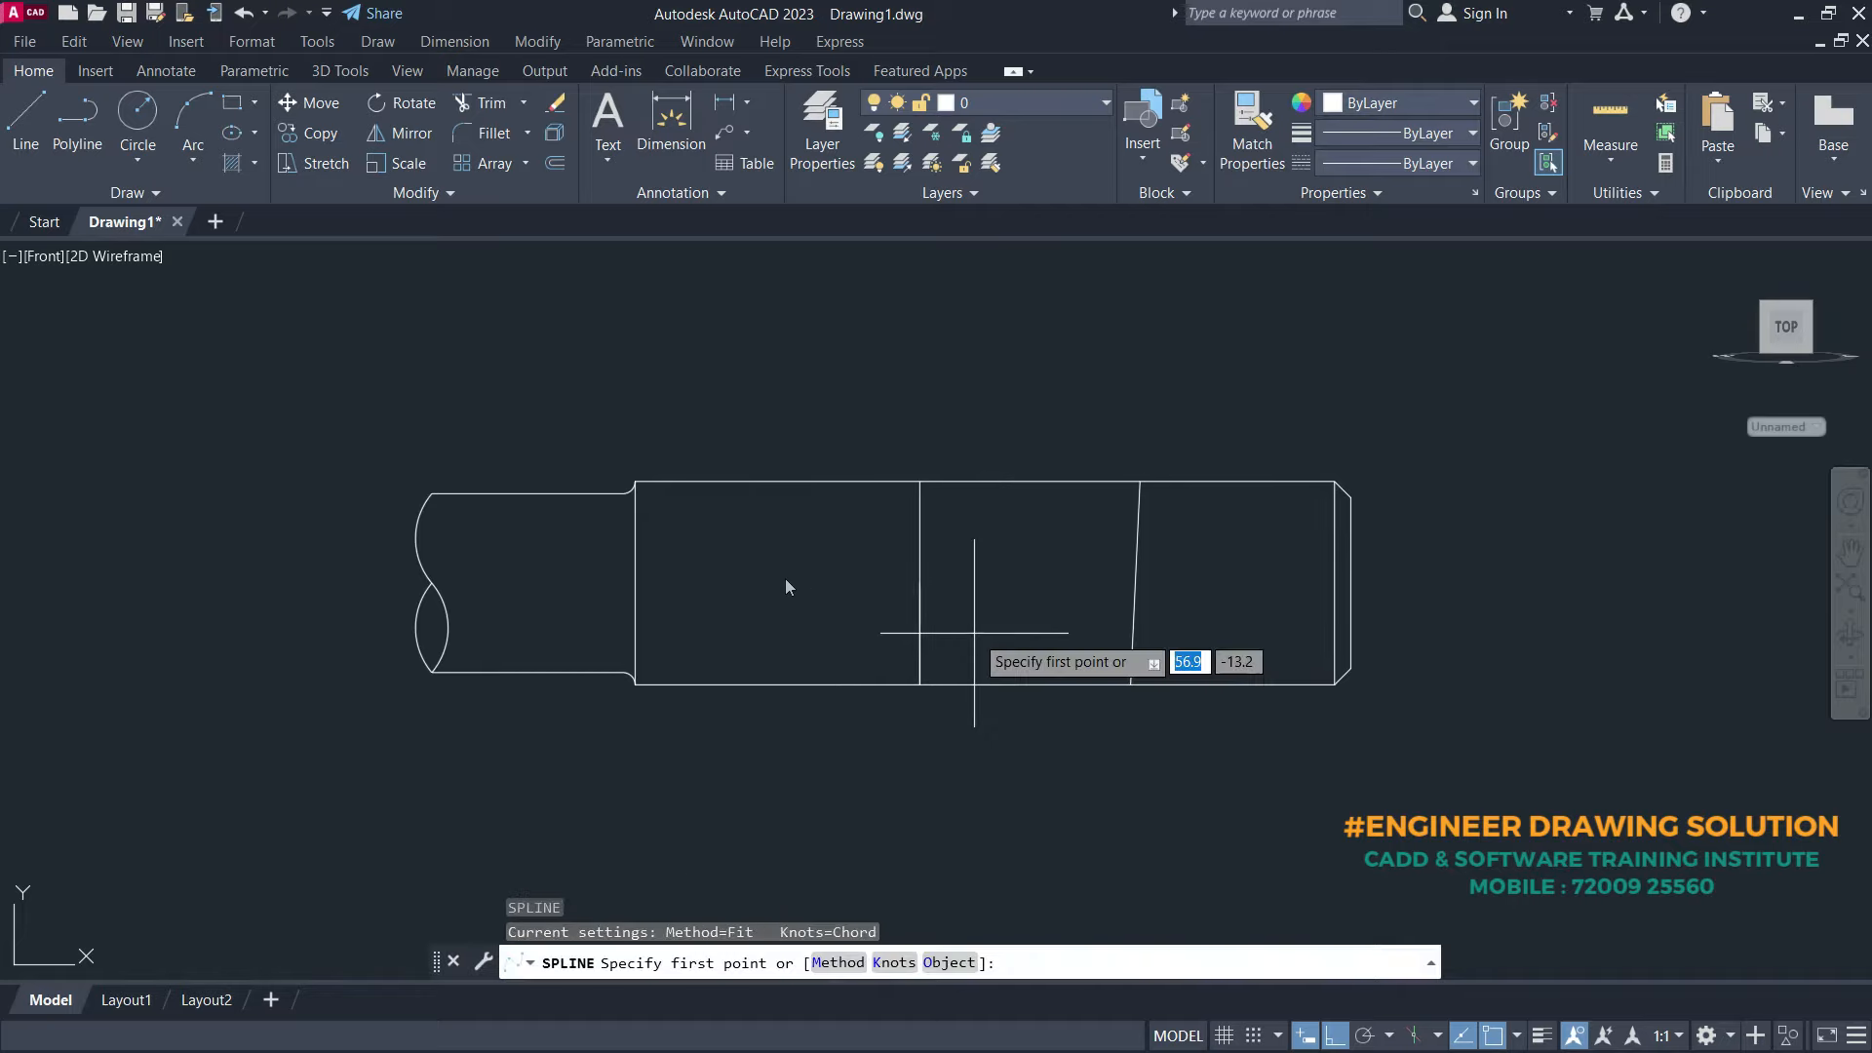
scroll(764, 439, up, 4)
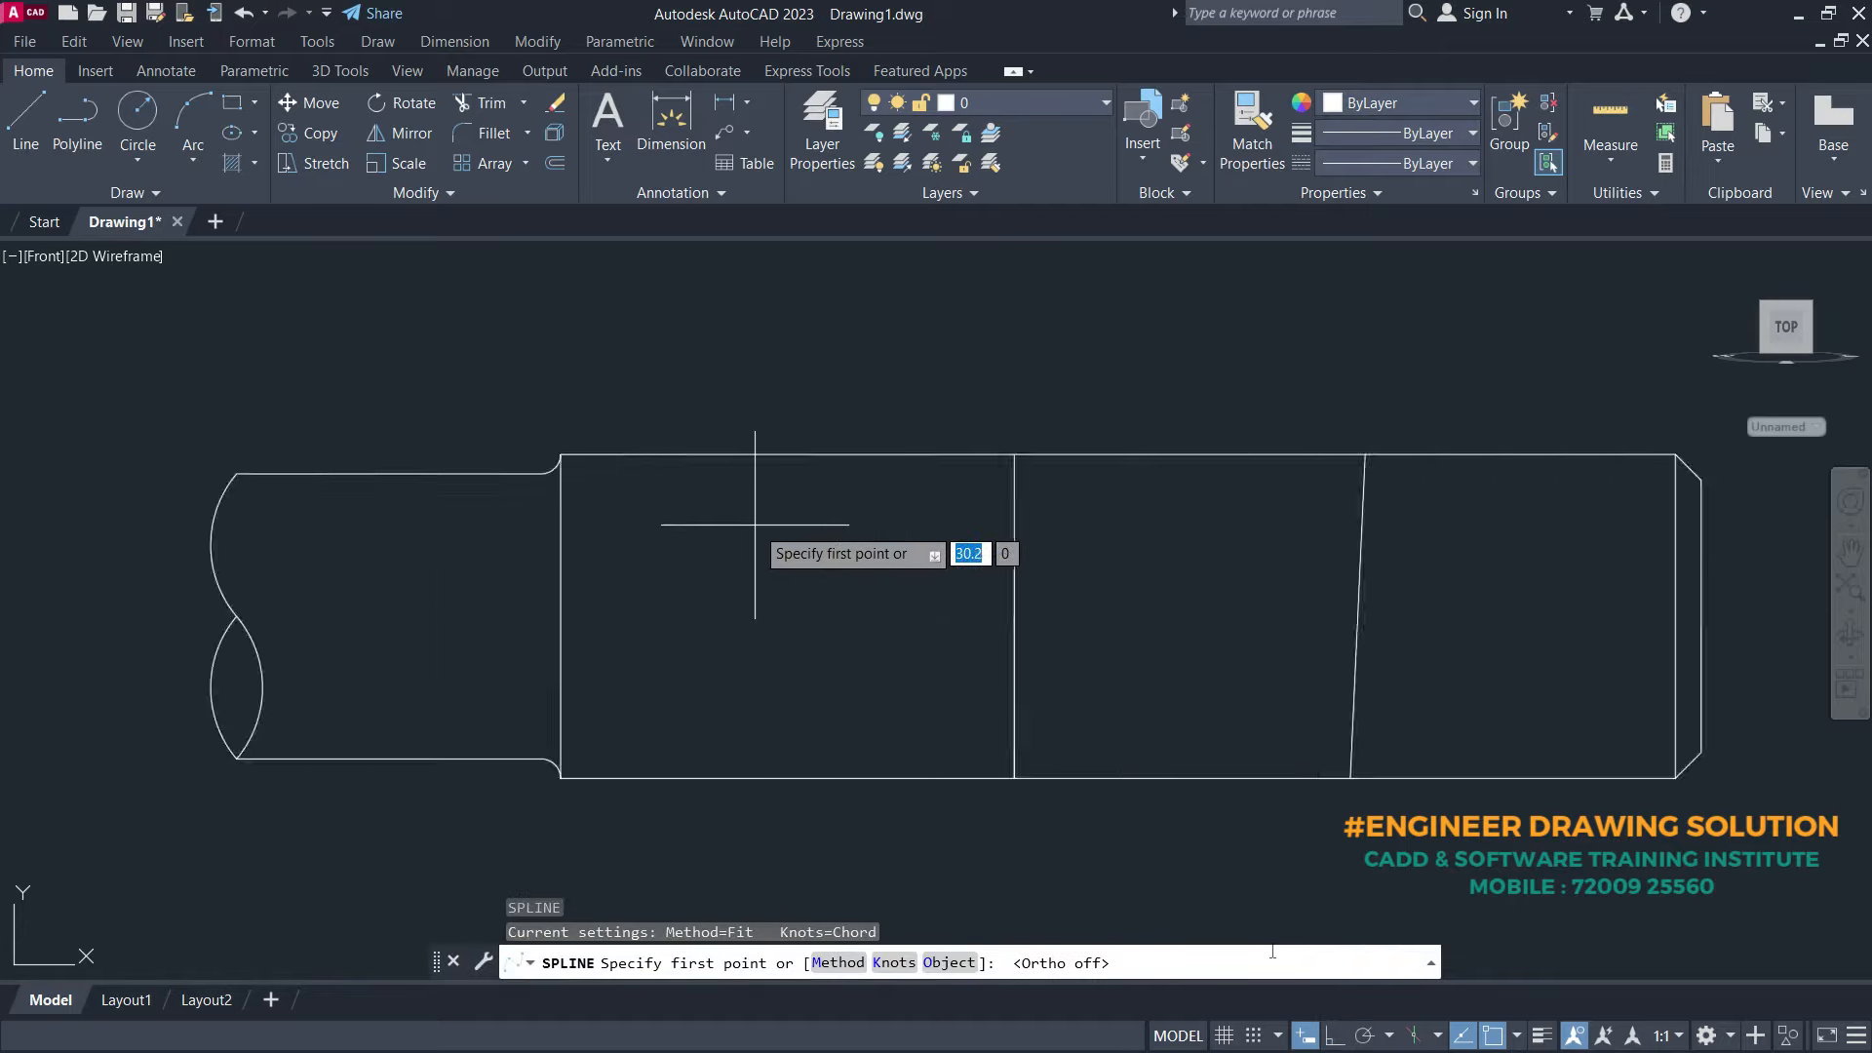
click(806, 410)
click(789, 437)
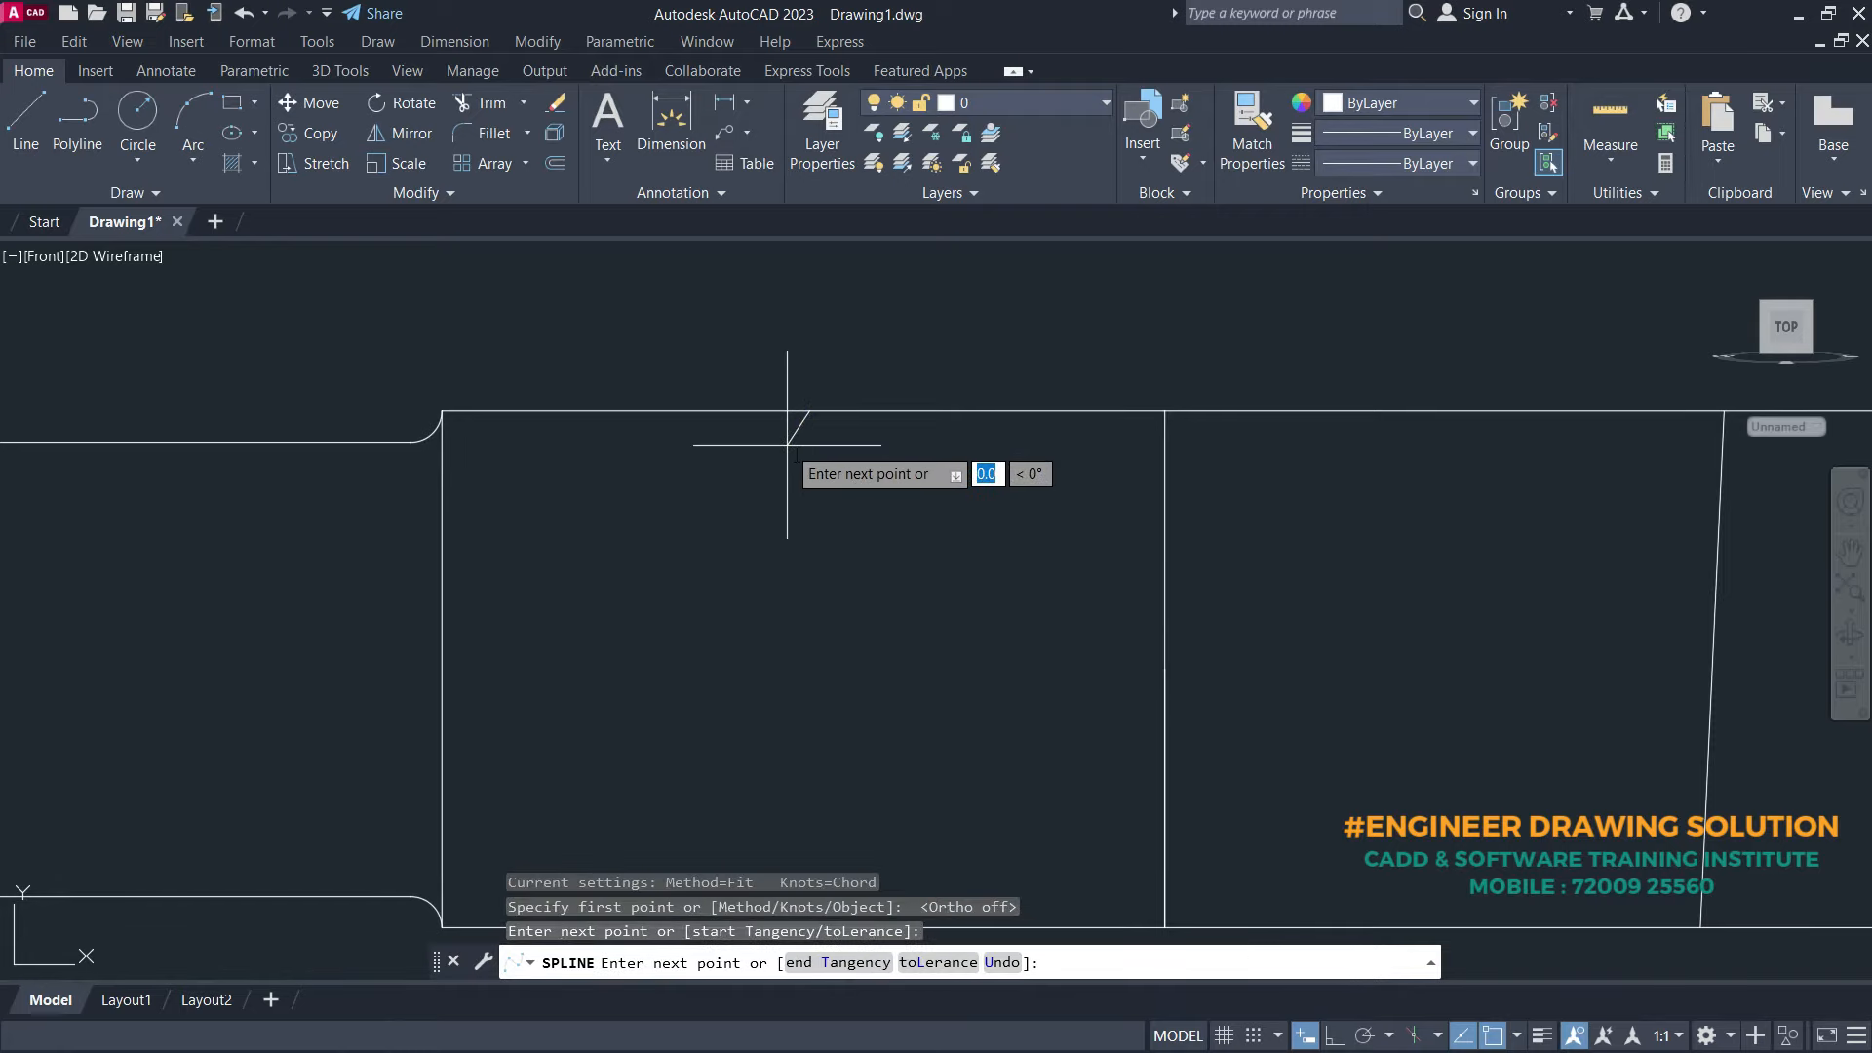
click(798, 498)
click(804, 521)
click(795, 549)
click(813, 582)
click(801, 614)
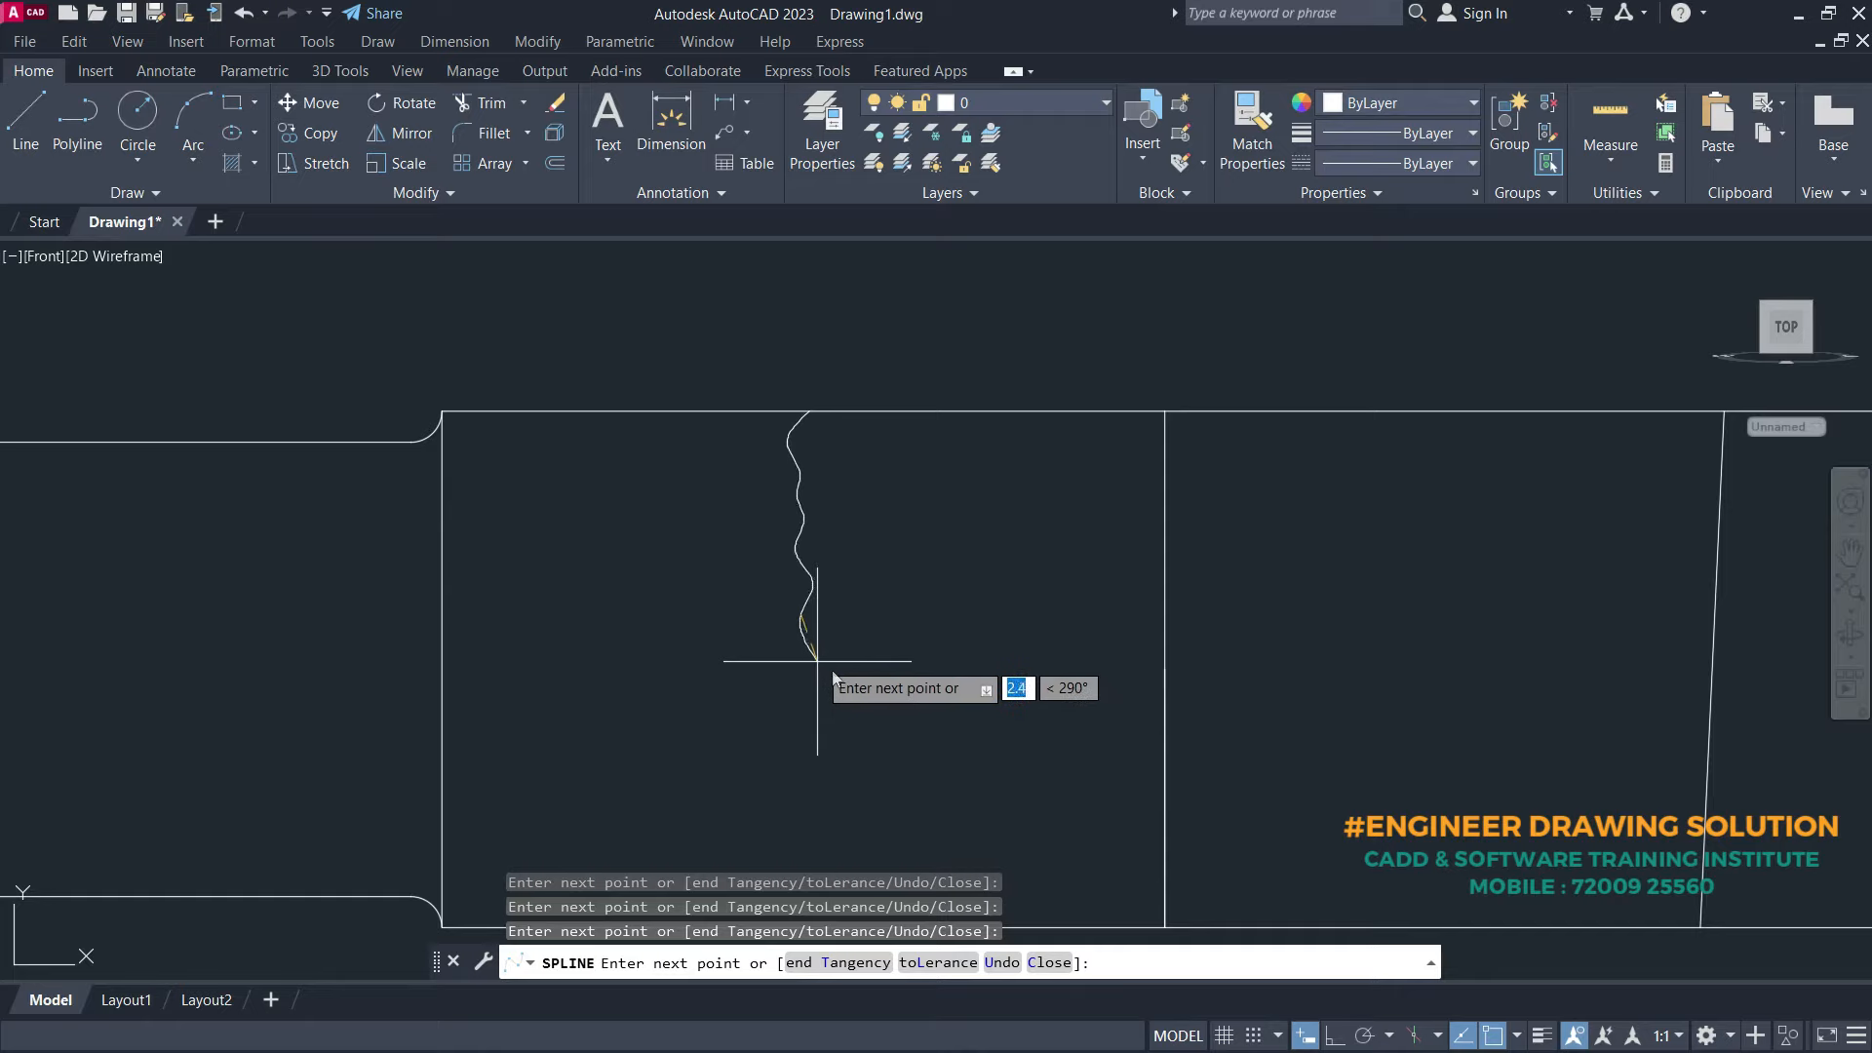
click(818, 661)
click(799, 702)
click(817, 740)
click(802, 764)
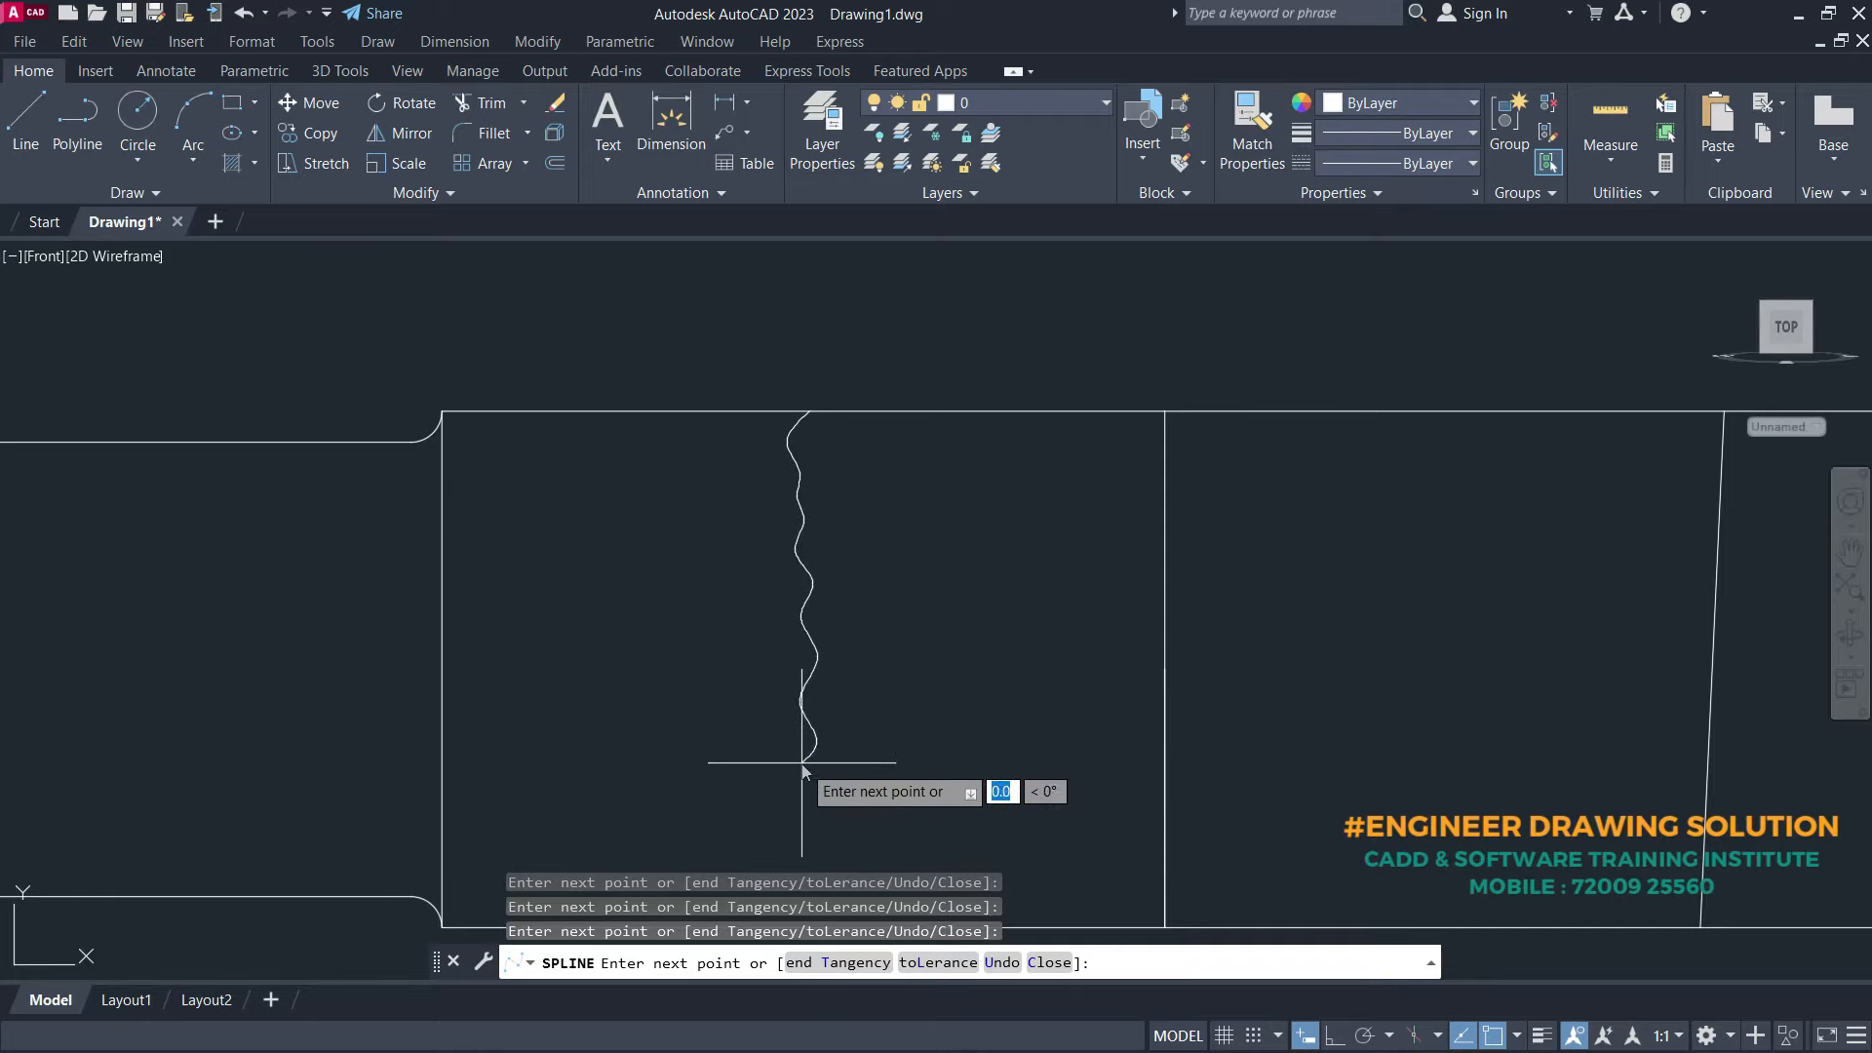
middle_drag(803, 763, 749, 572)
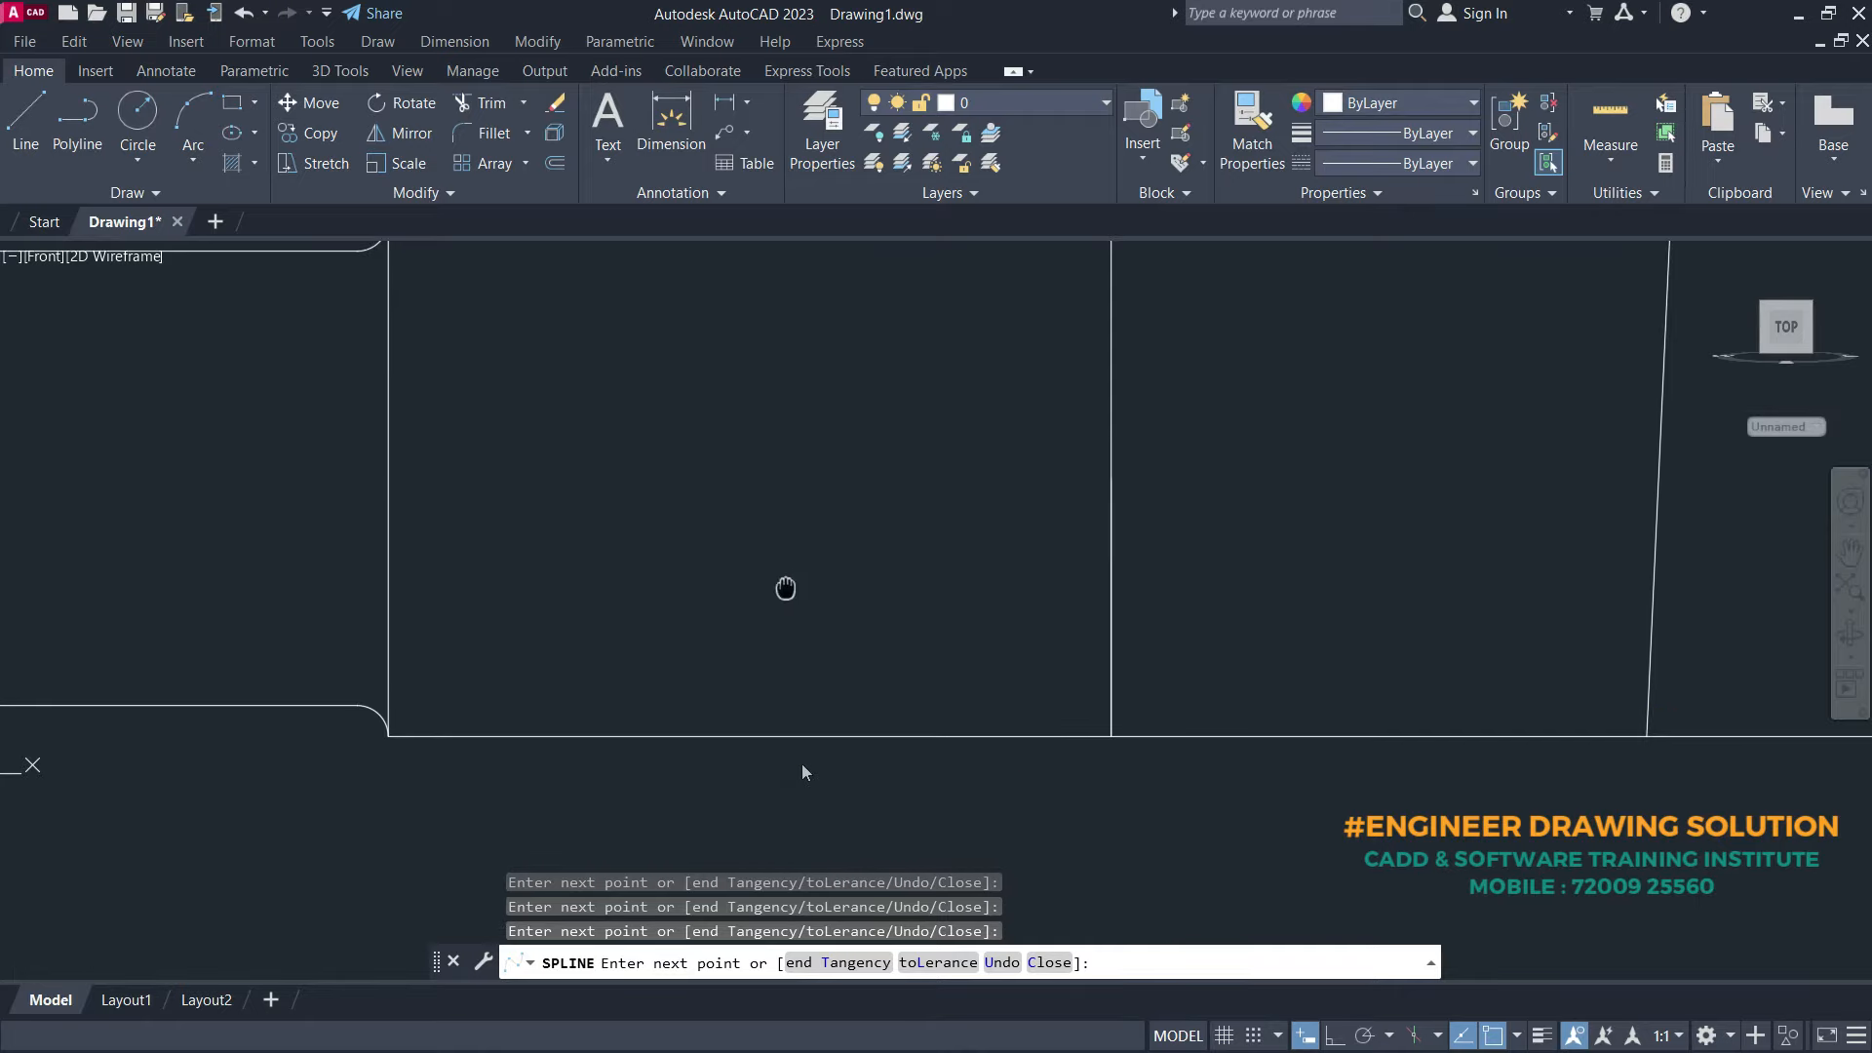
click(747, 644)
click(750, 688)
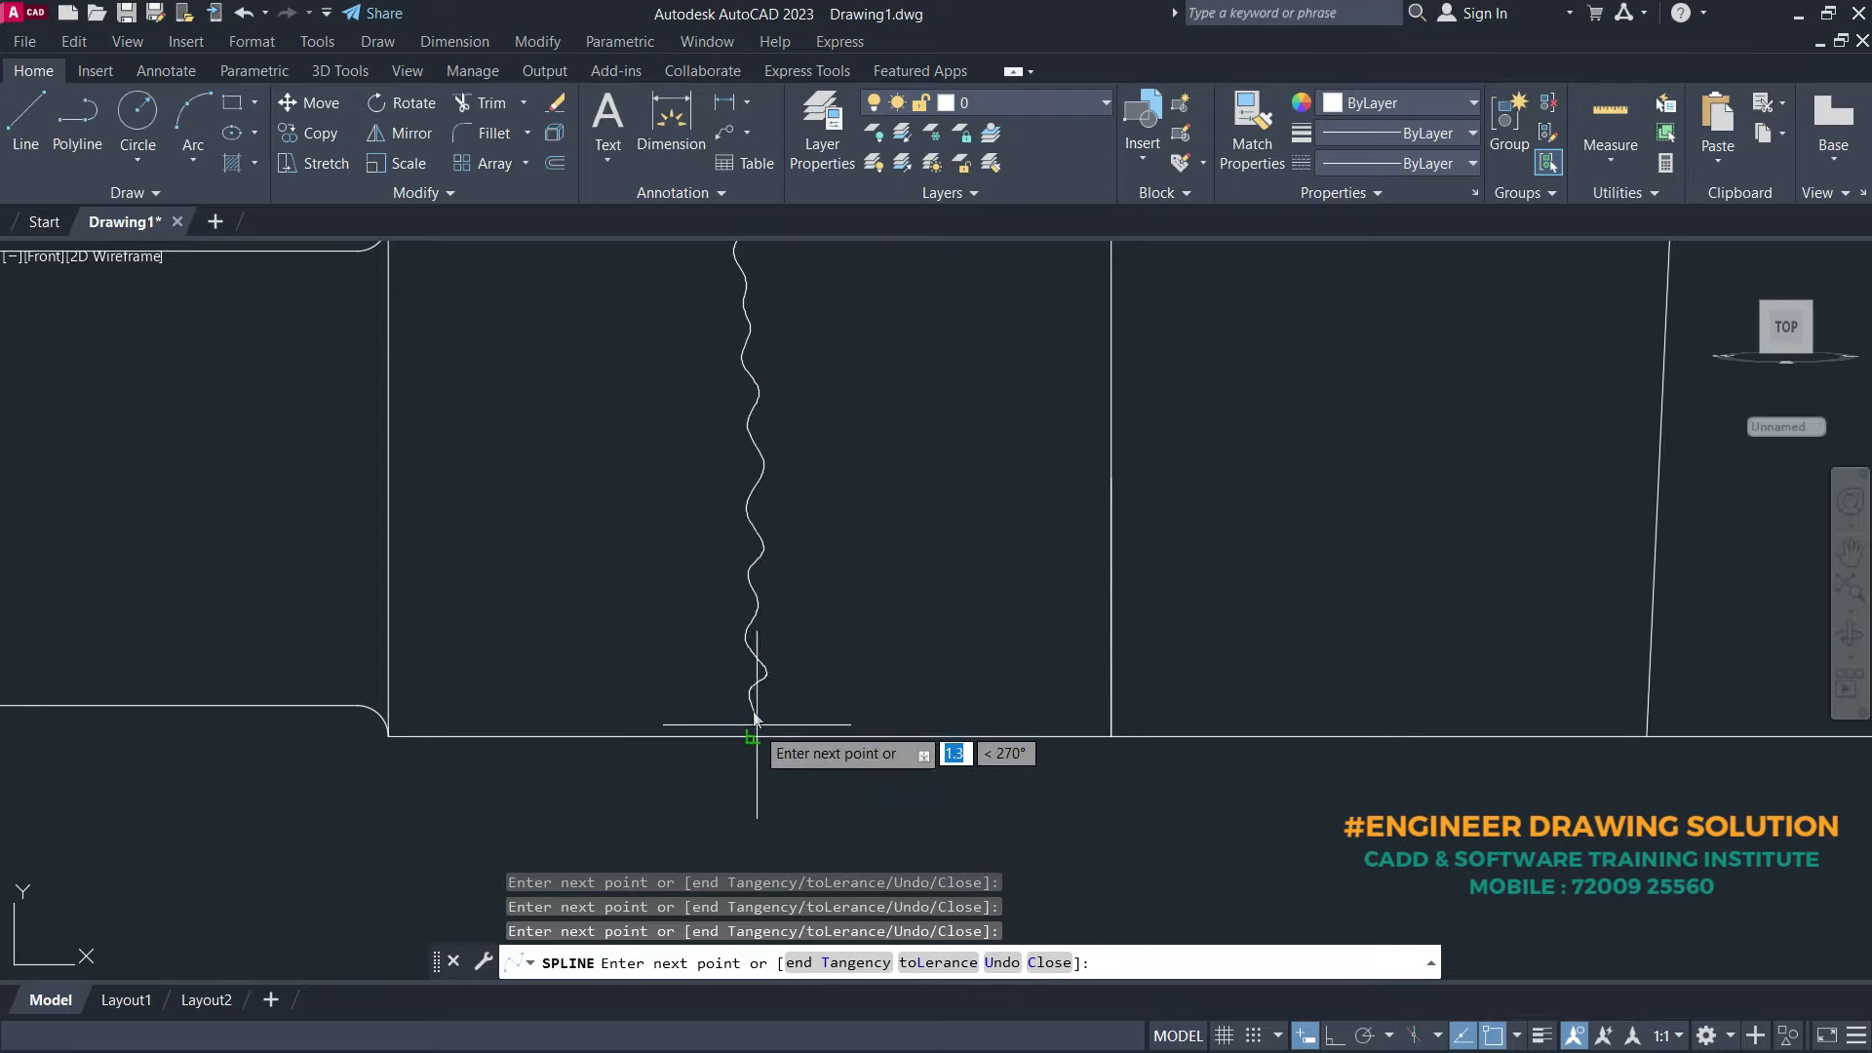
key(Return)
- With Ortho on, copy the wavy spline horizontally to between the slot's tapered edge and the chamfered end
scroll(794, 719, down, 4)
text(c)
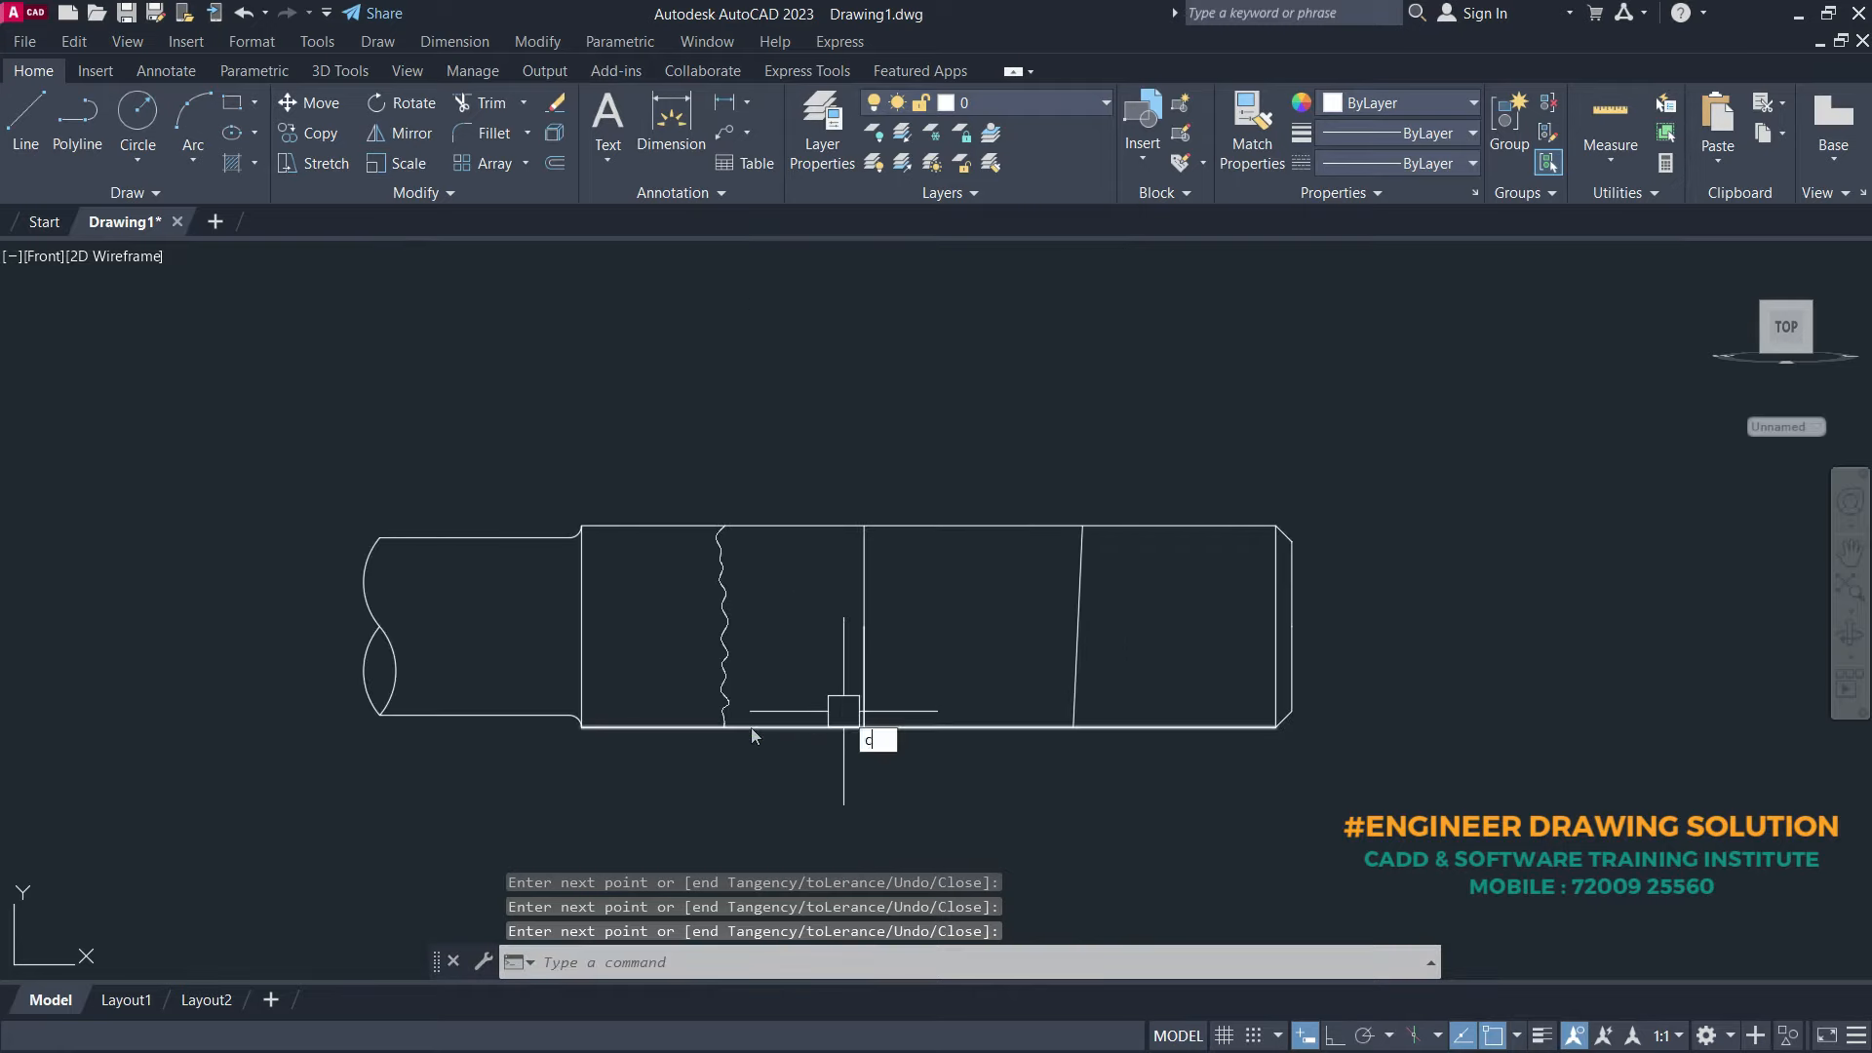
text(o)
key(Return)
click(721, 649)
key(Return)
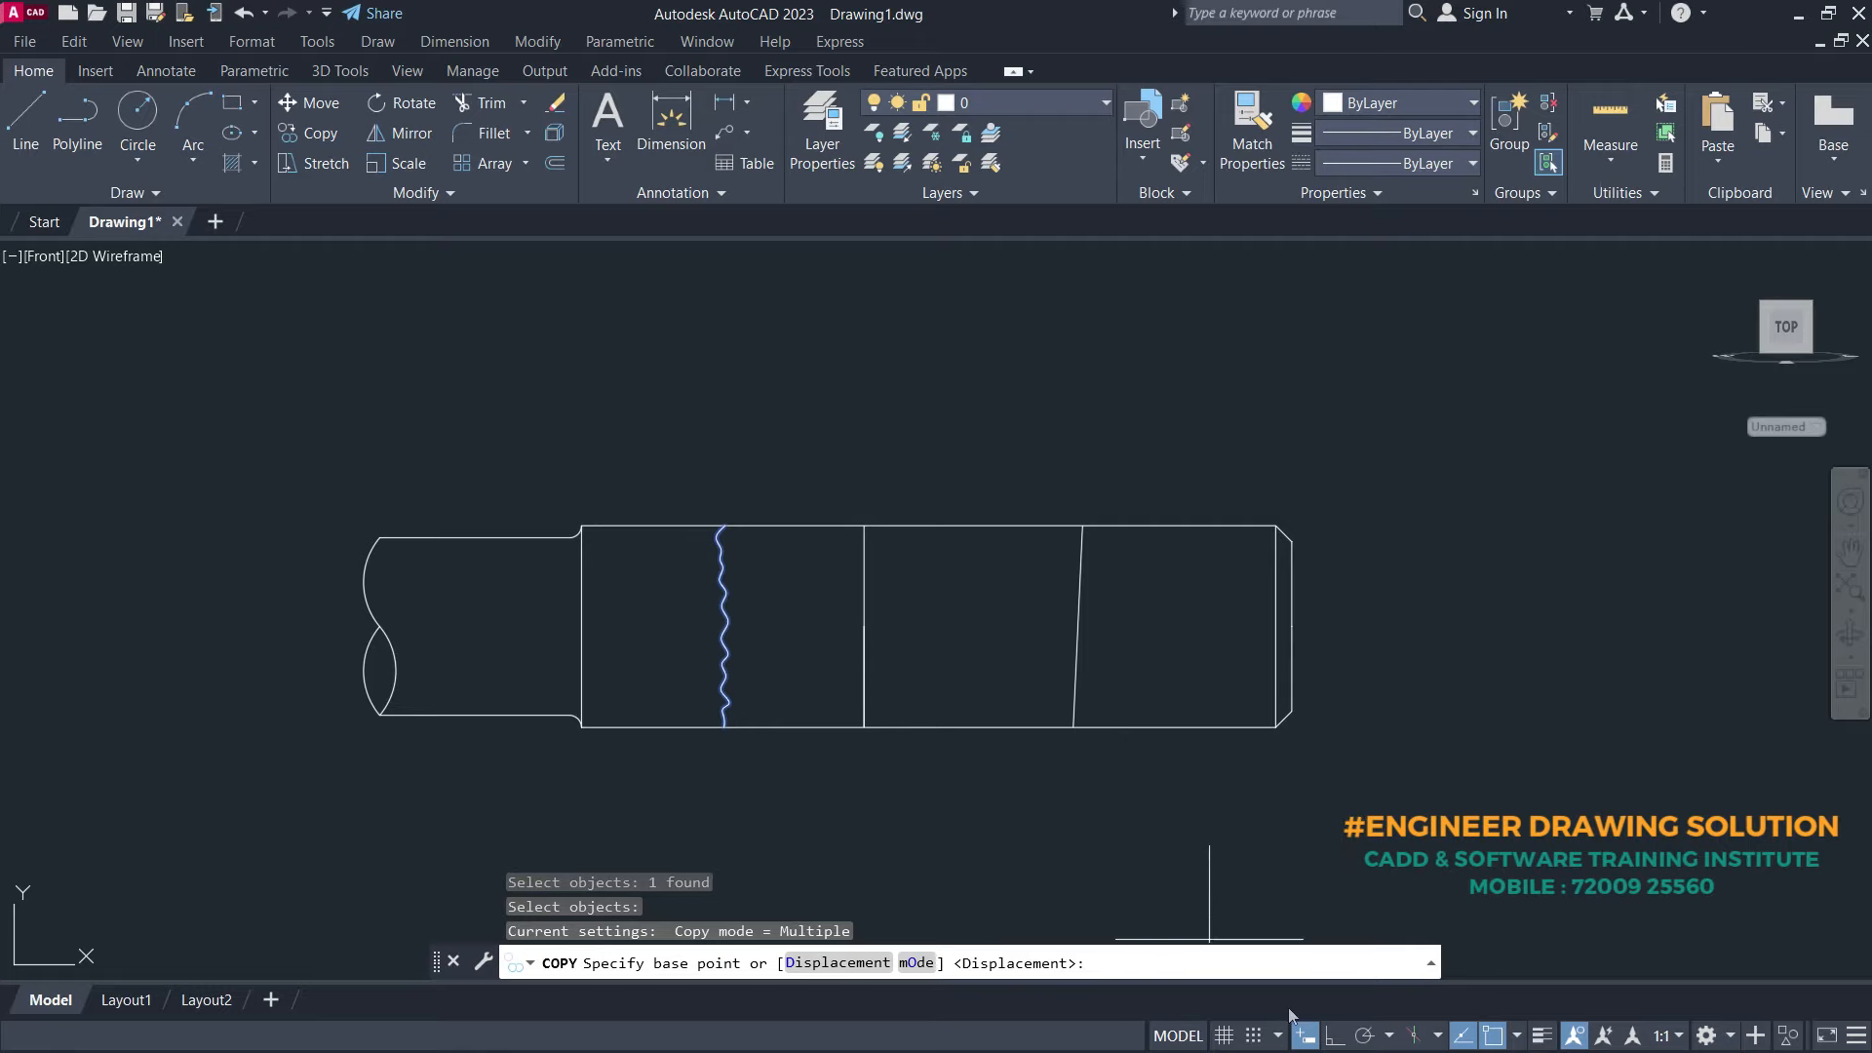
click(725, 727)
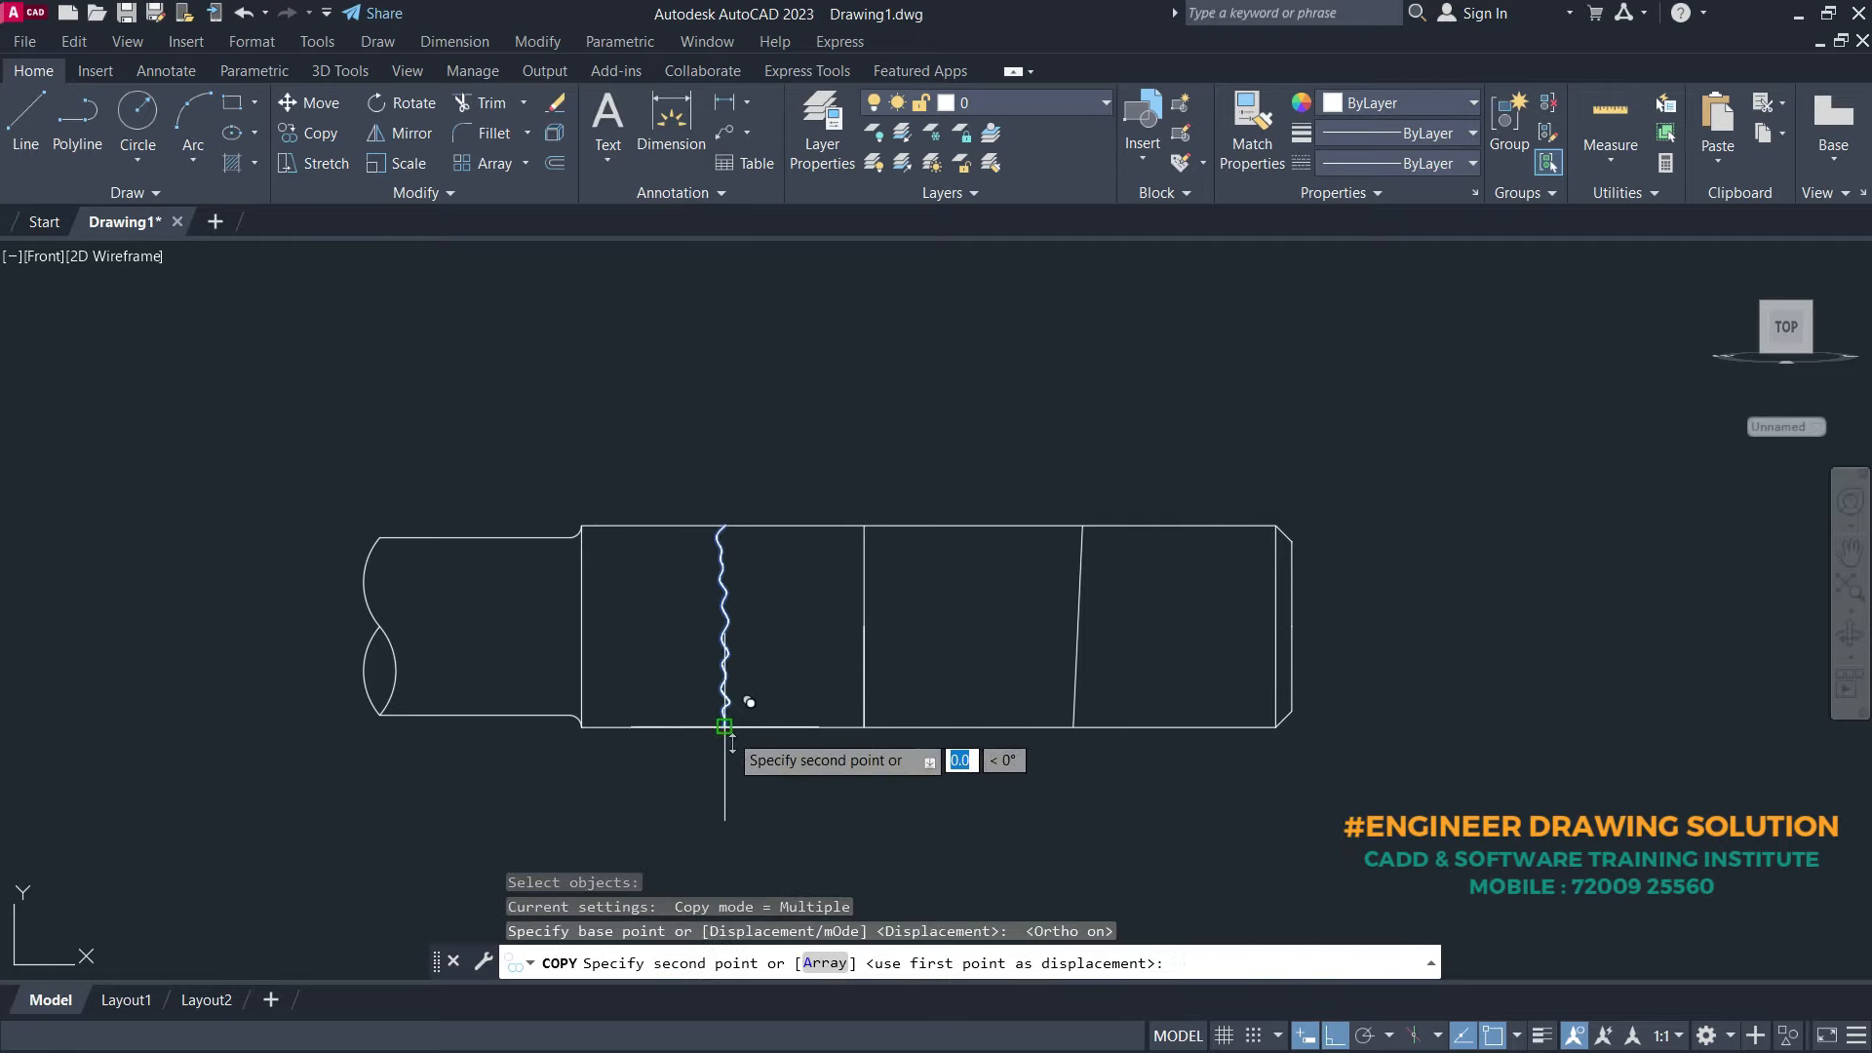
click(1163, 737)
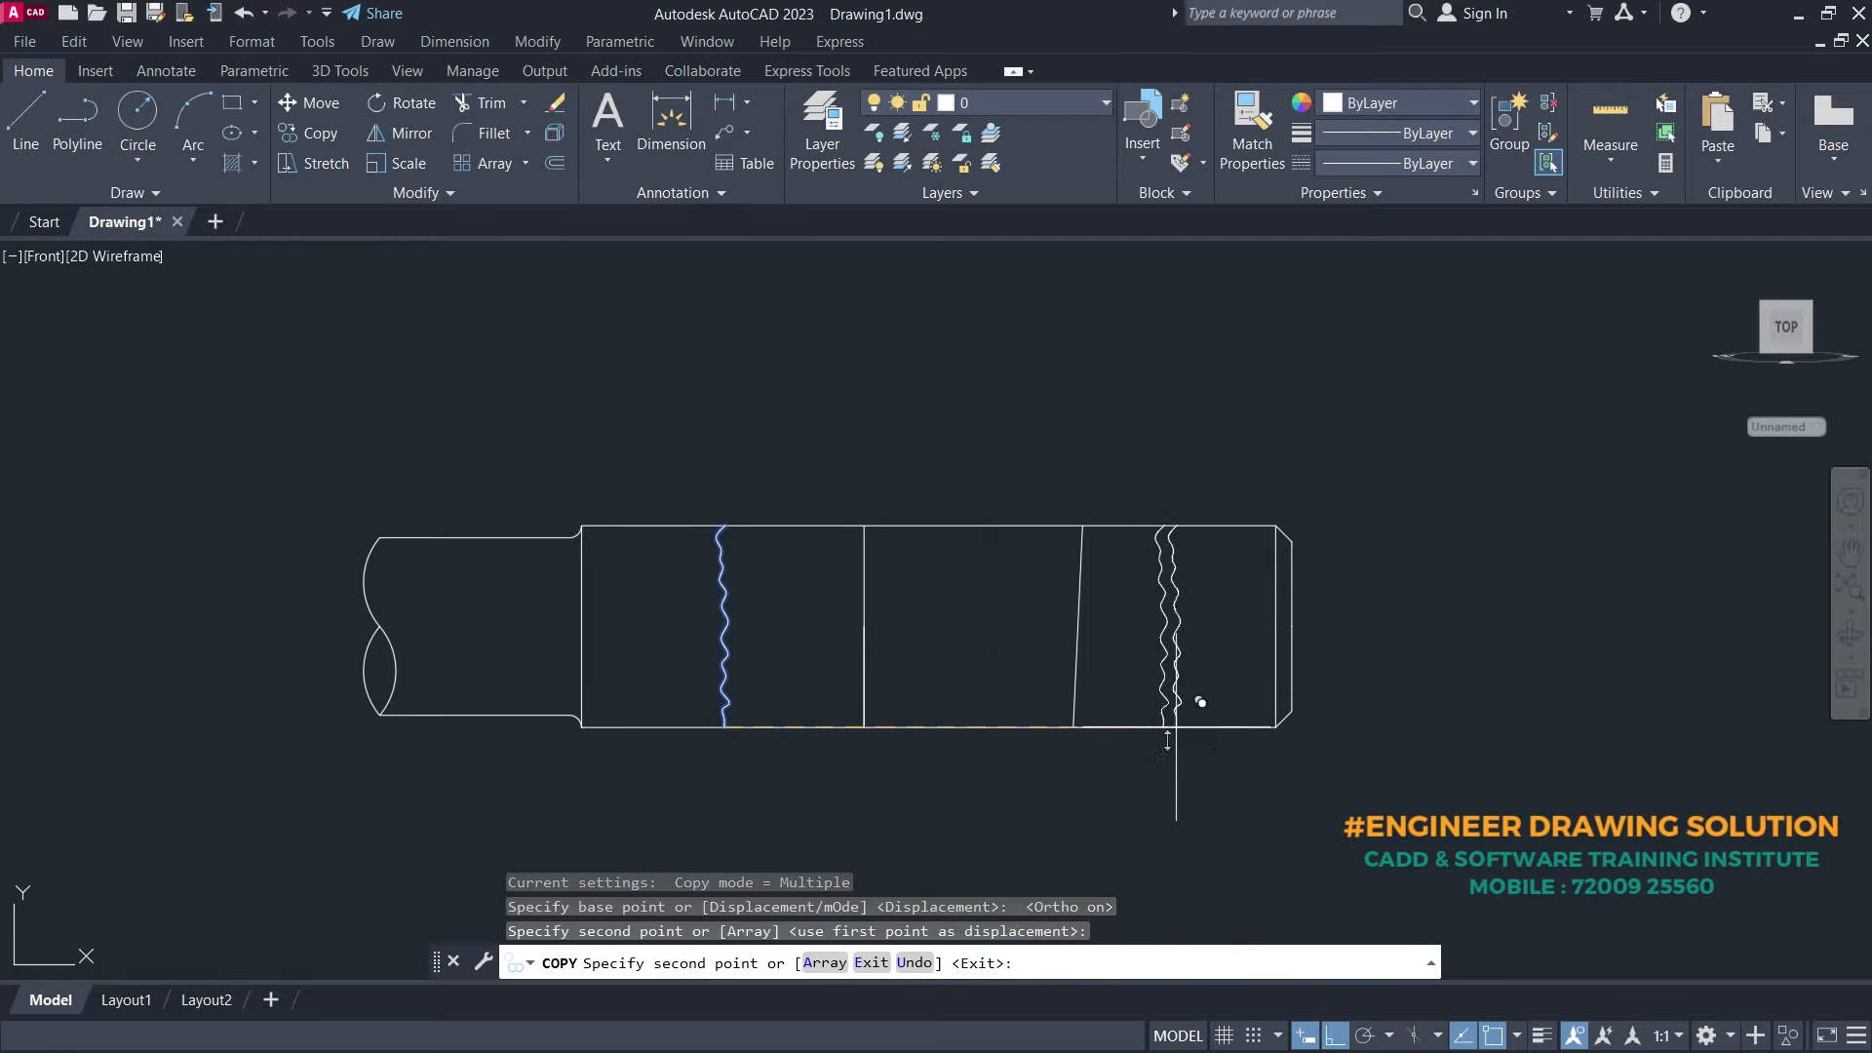
key(Return)
- Hatch the broken end's loop and the two areas between the wavy splines and the slot edges with ANSI31
scroll(1422, 764, down, 2)
middle_drag(1427, 735, 1323, 708)
scroll(1241, 686, down, 1)
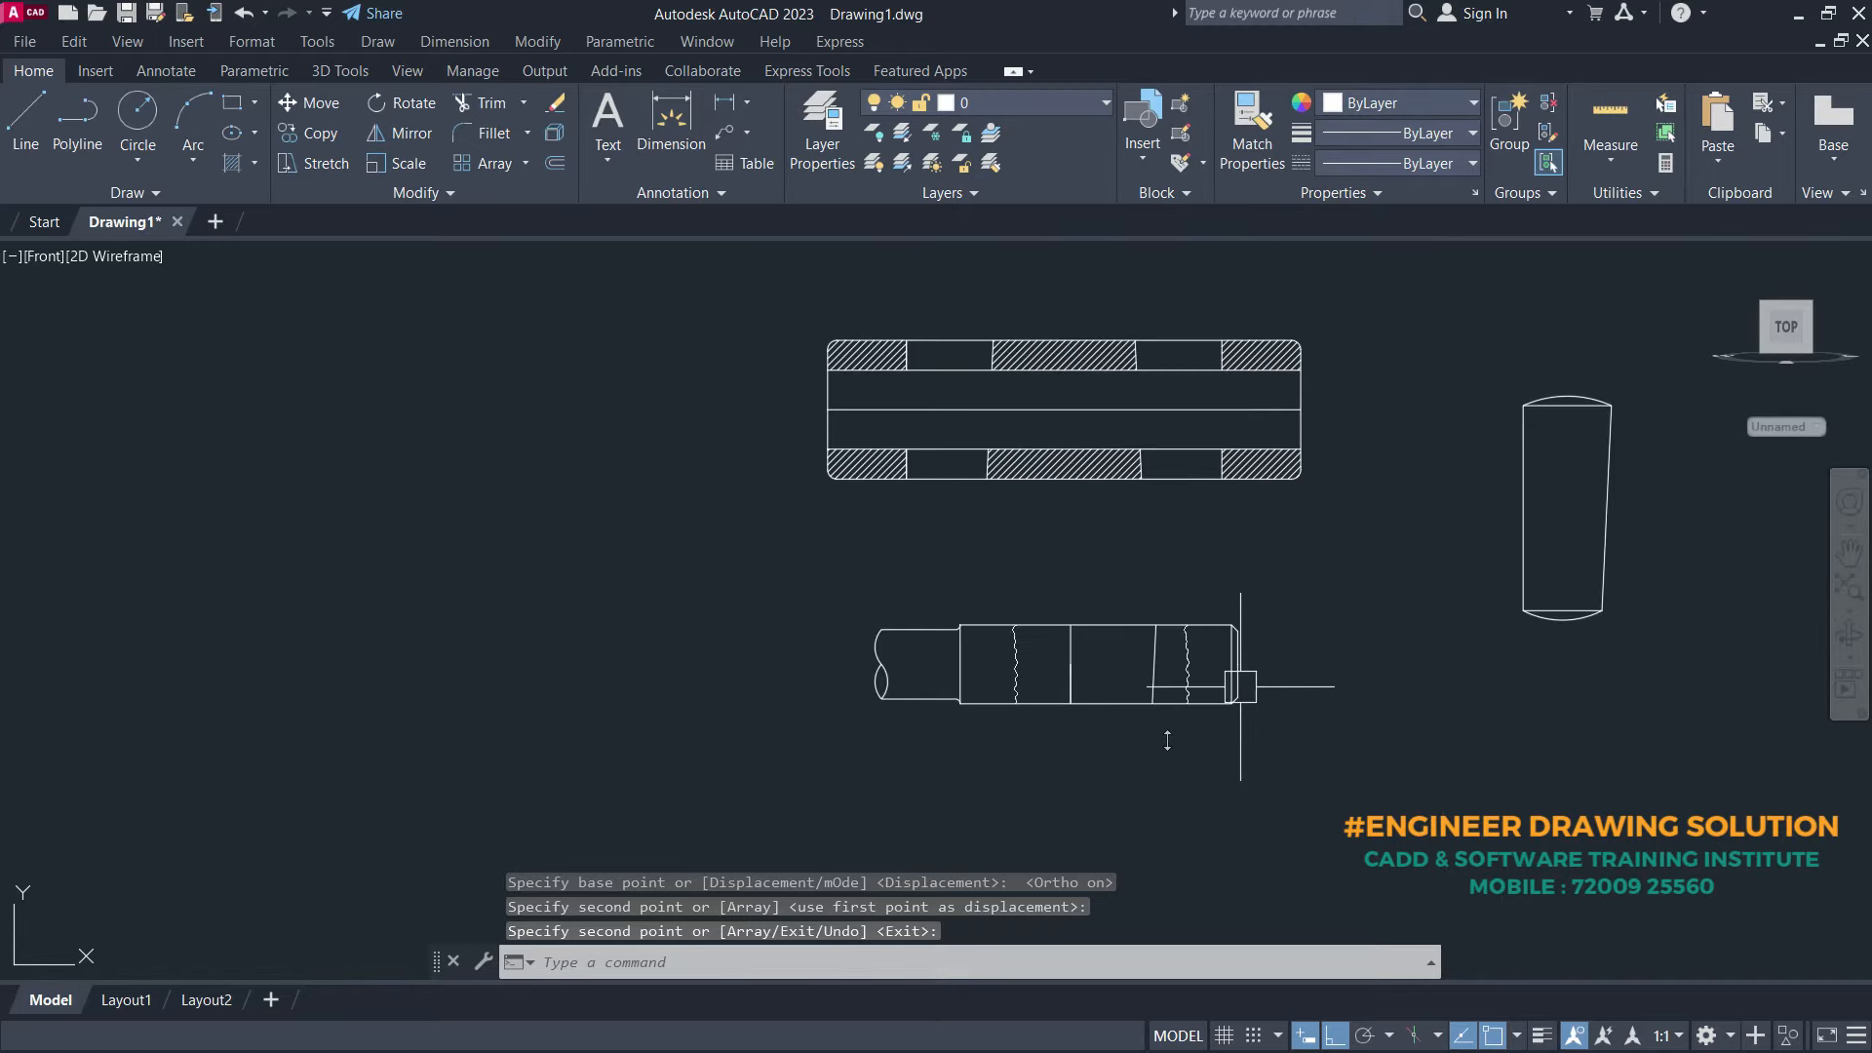
middle_drag(1241, 651, 1166, 644)
text(h)
key(Return)
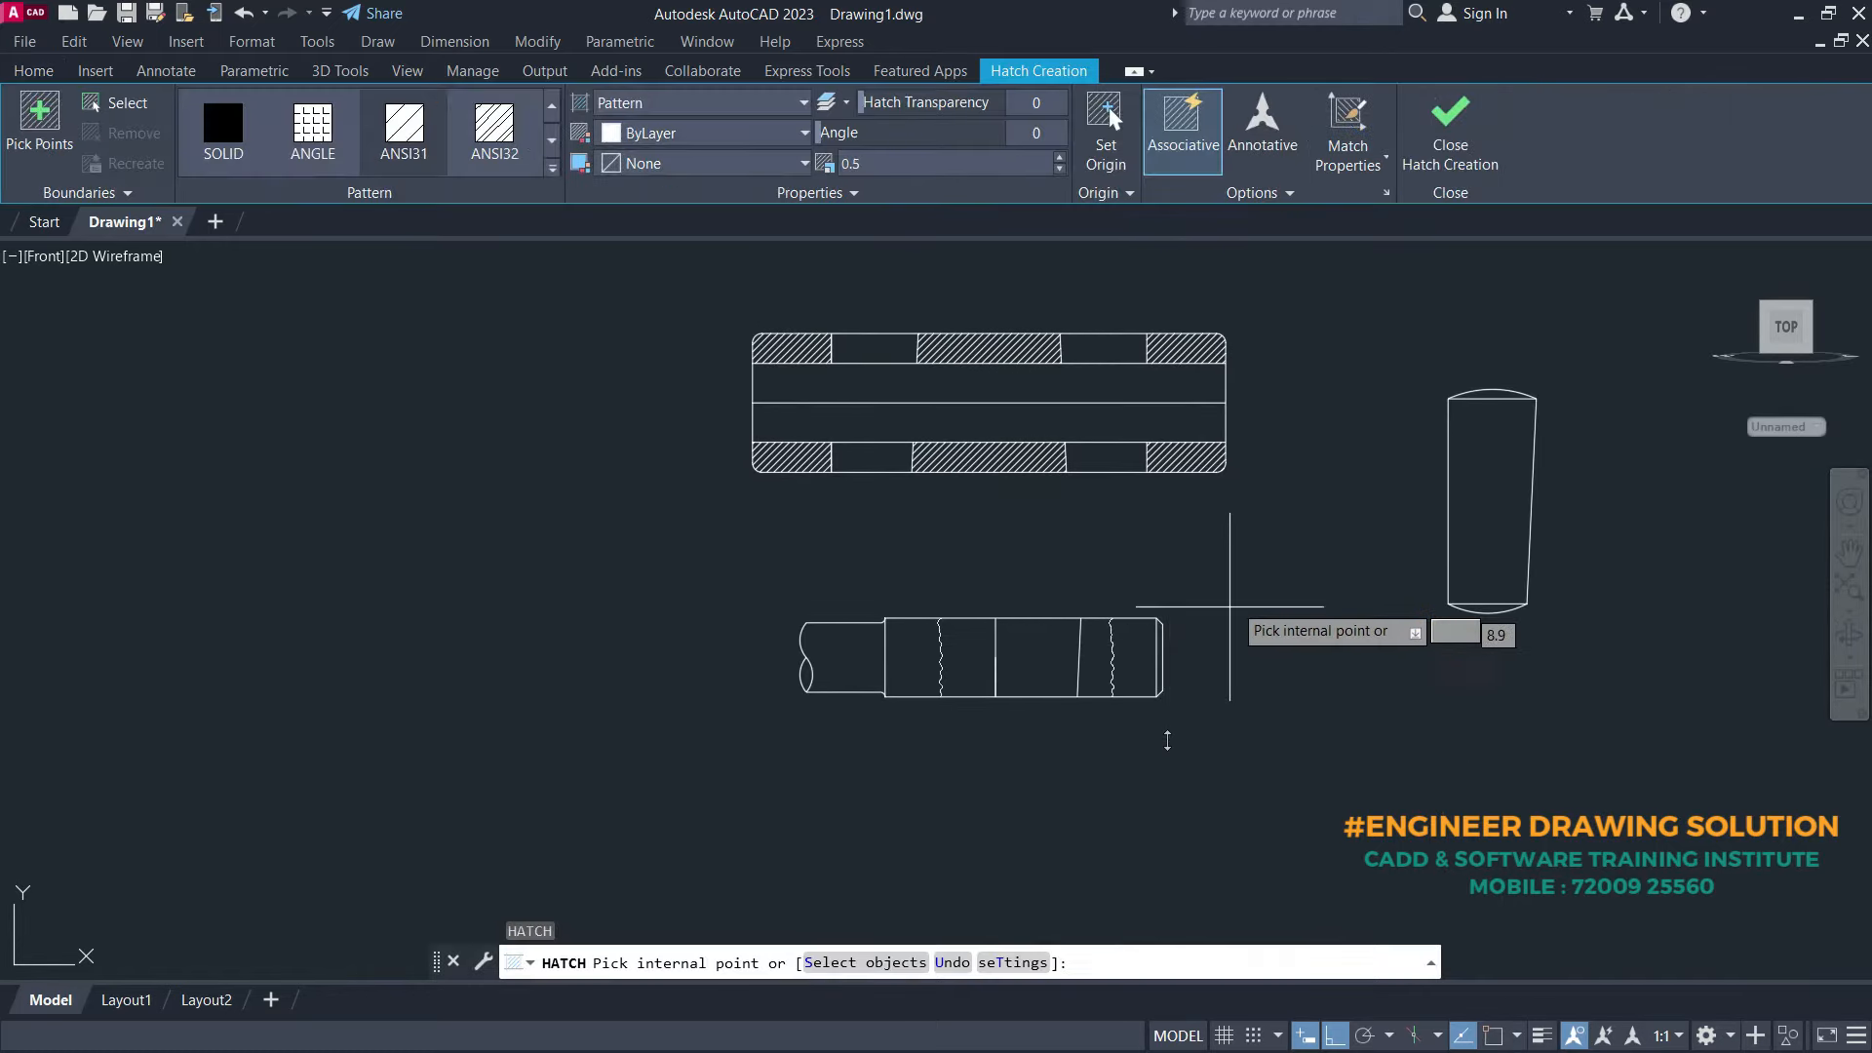
scroll(1127, 645, up, 2)
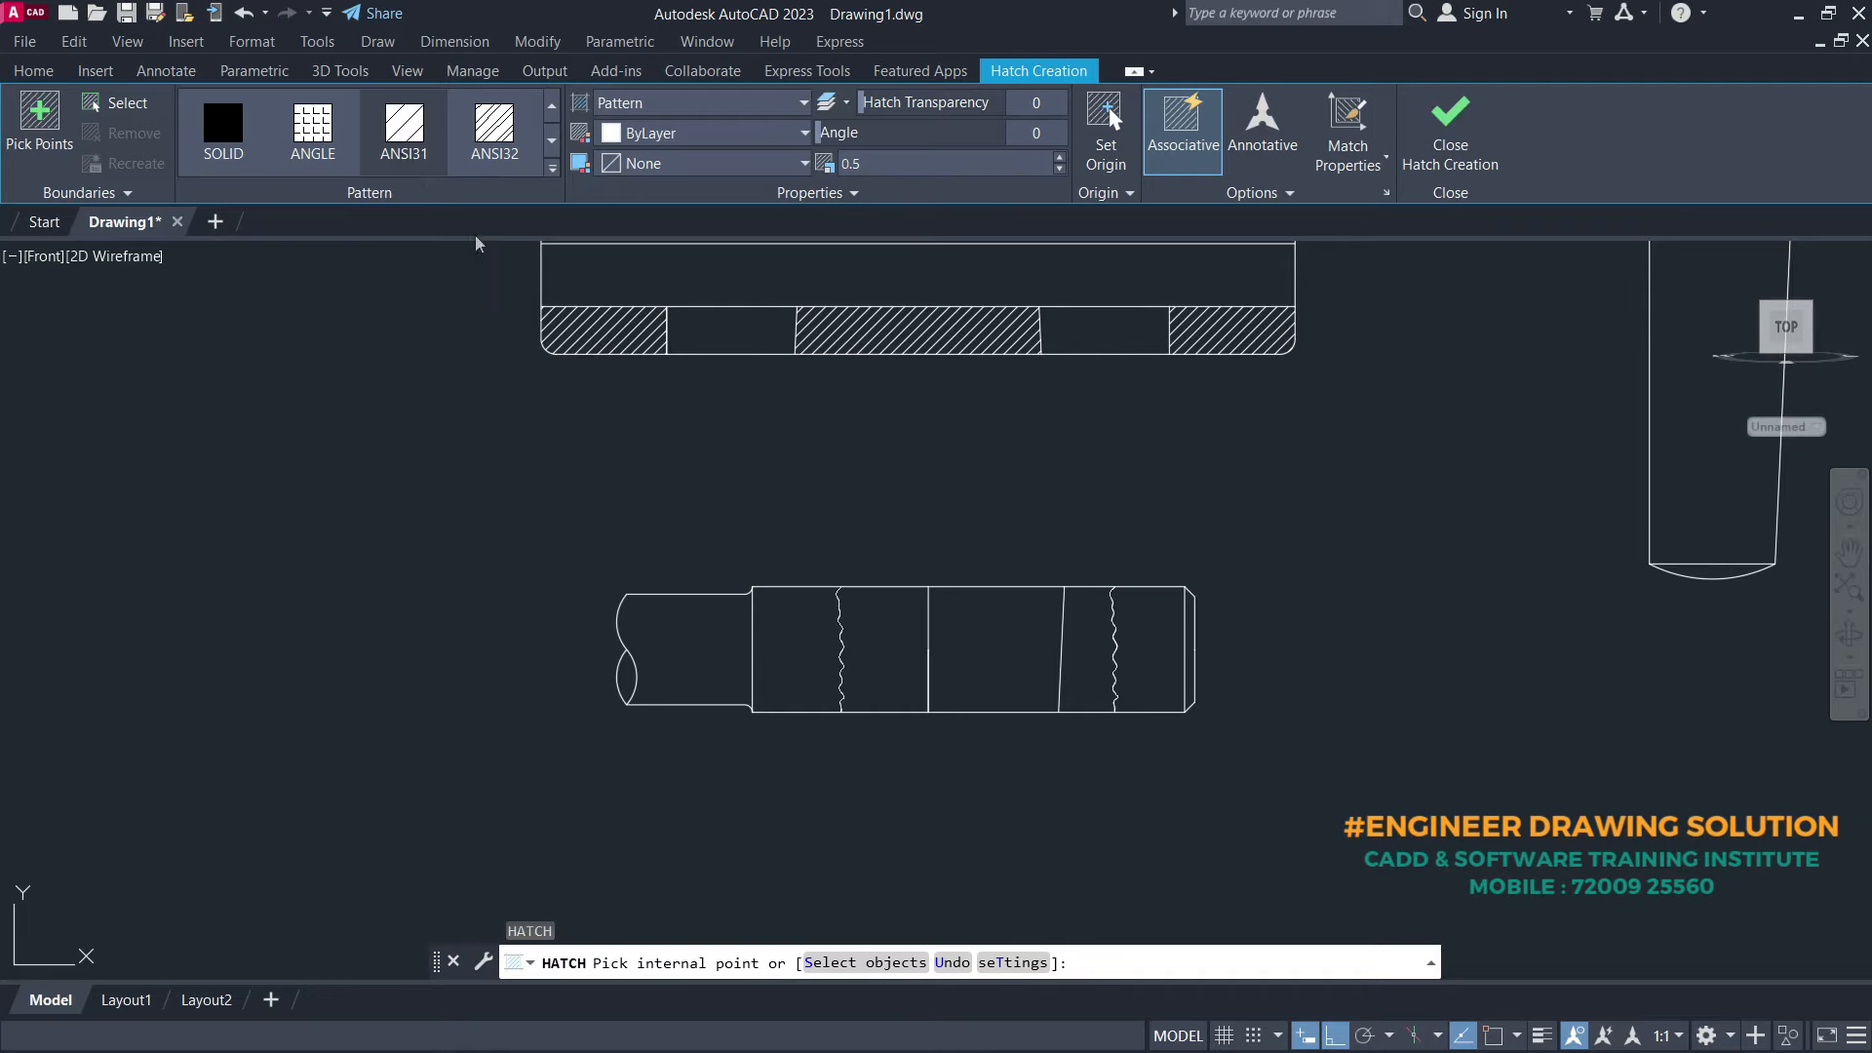
scroll(684, 712, up, 4)
click(528, 635)
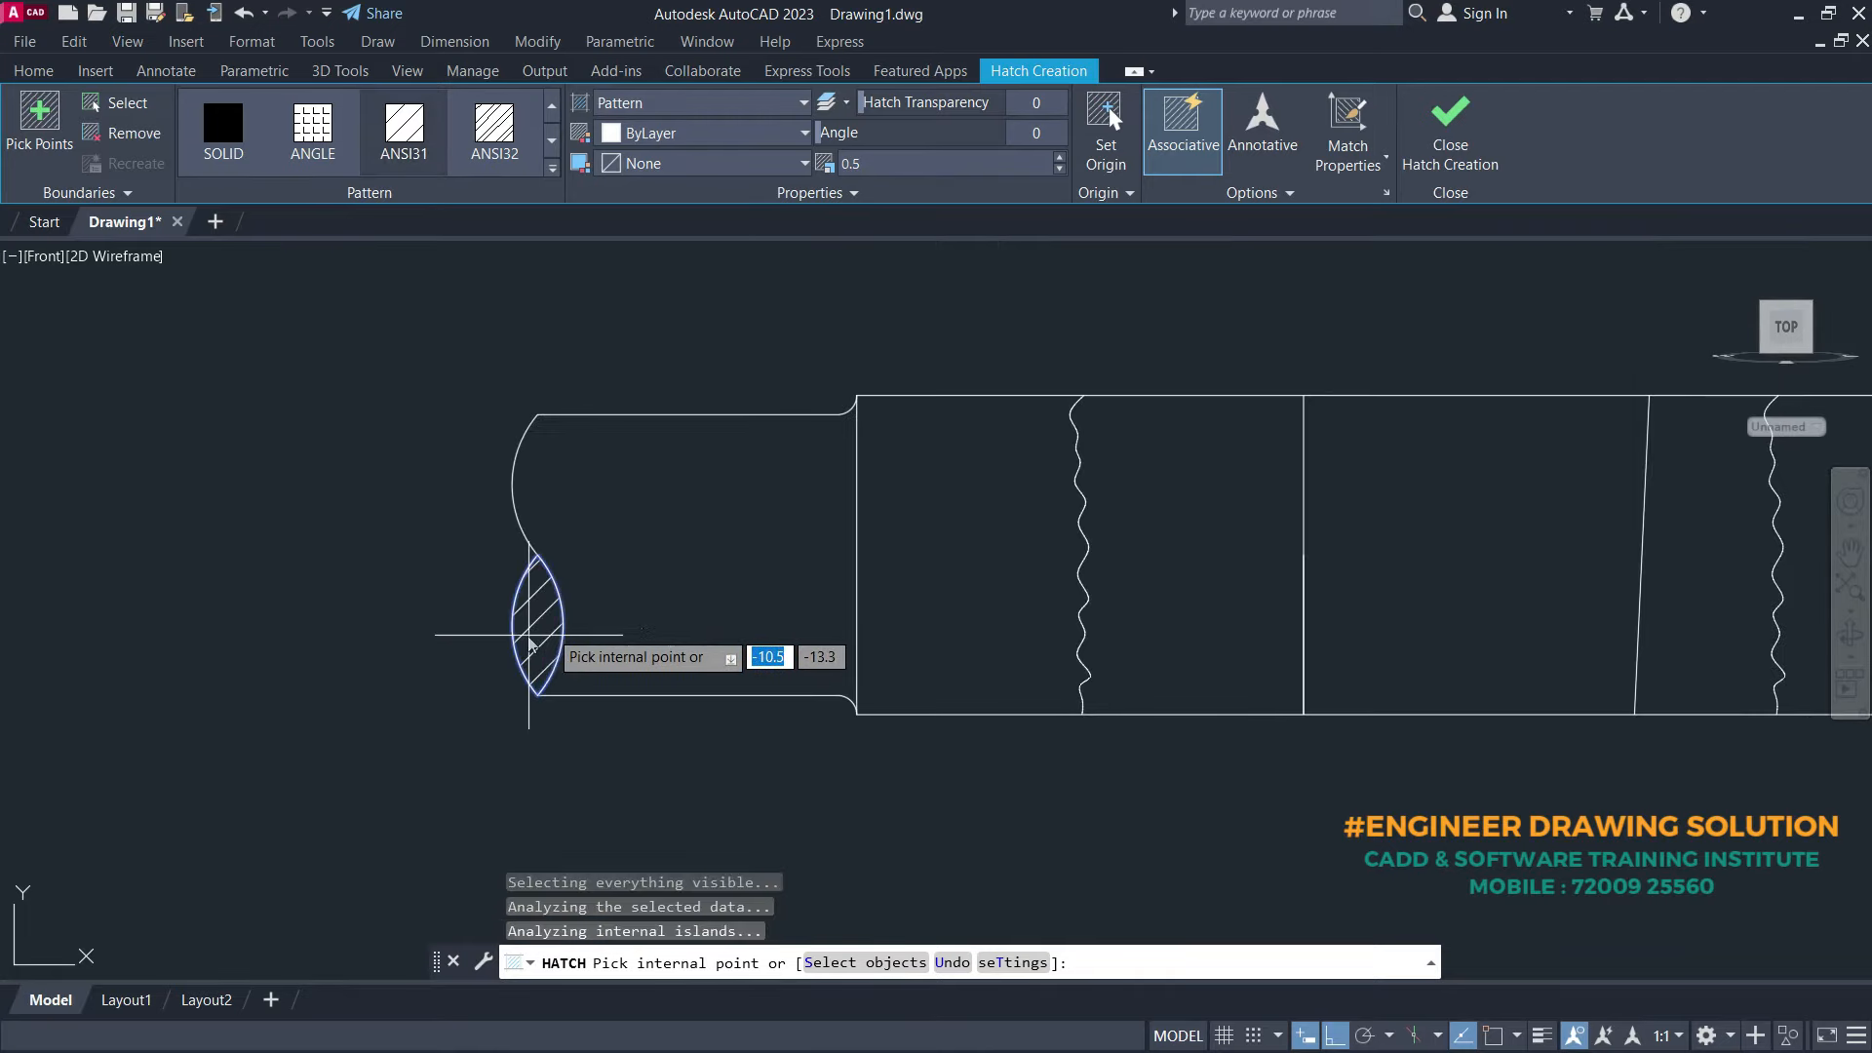
click(1122, 560)
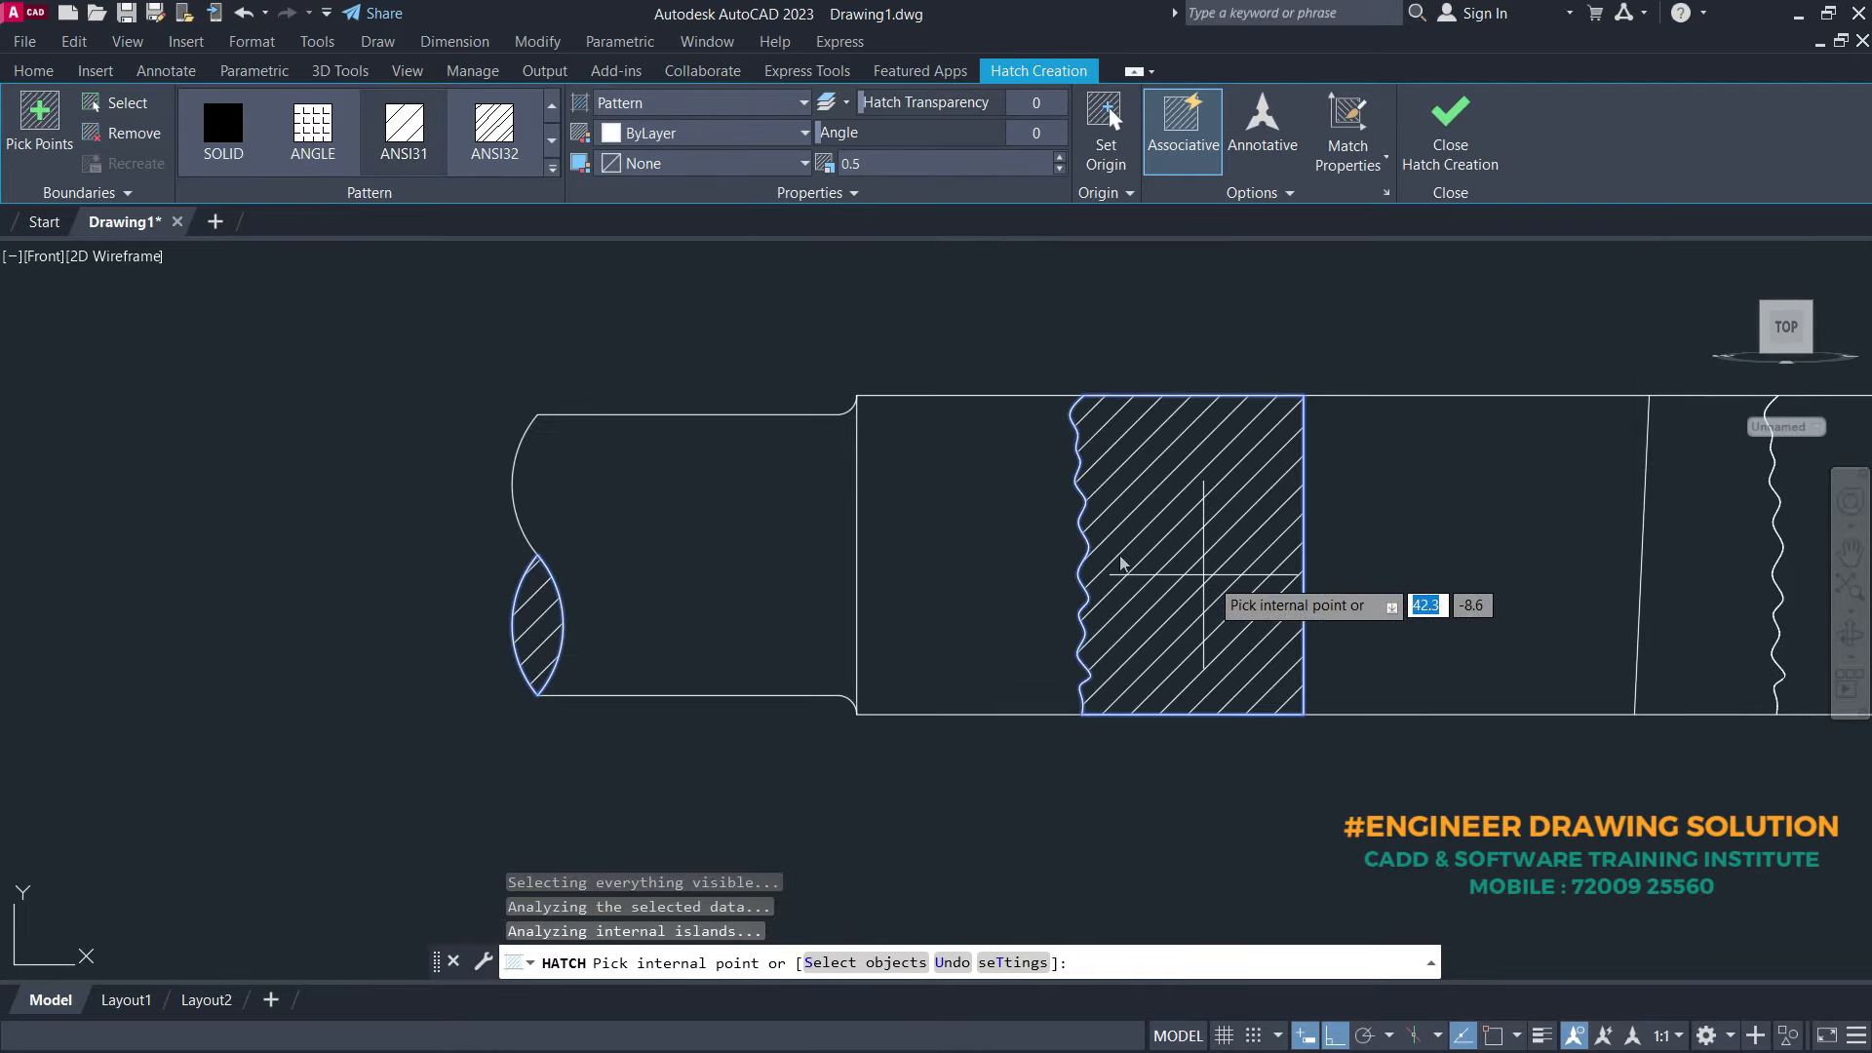
middle_drag(1122, 563, 870, 563)
click(1453, 609)
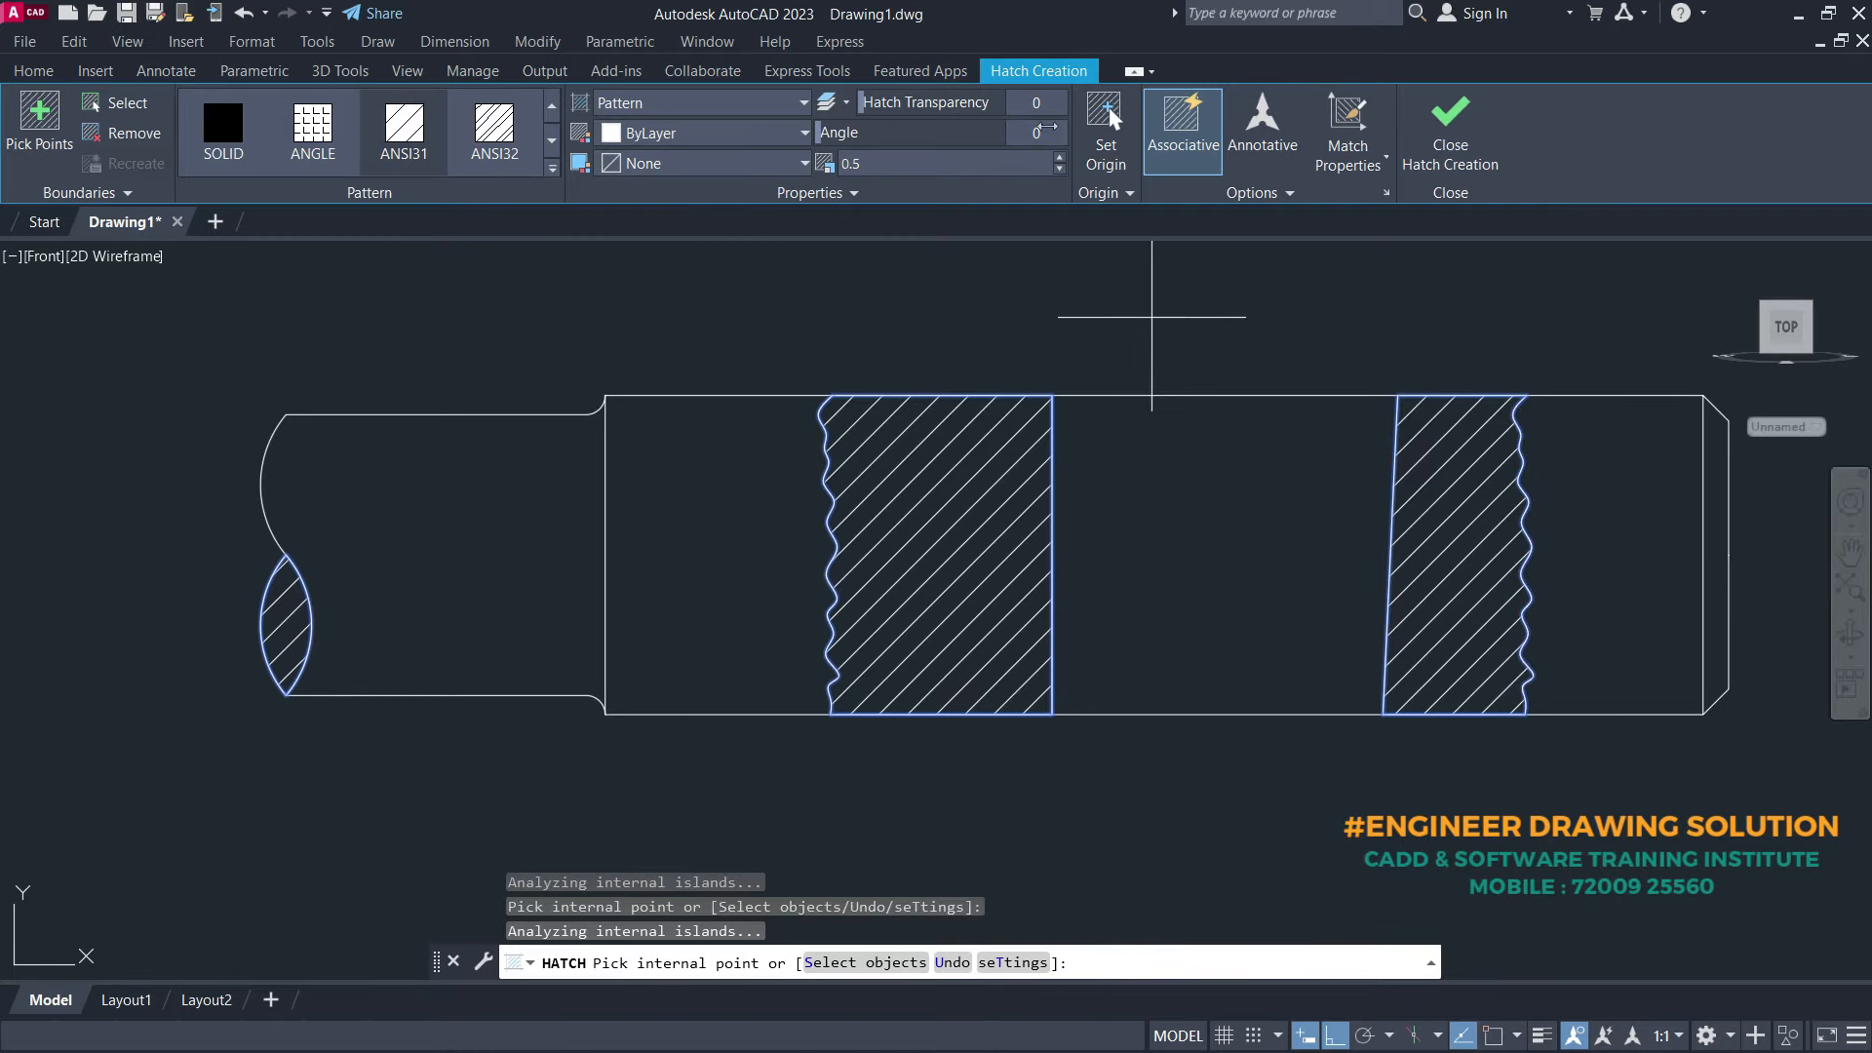
- Set the shaft hatch angle to 90 and finish the hatch
text(90)
key(Return)
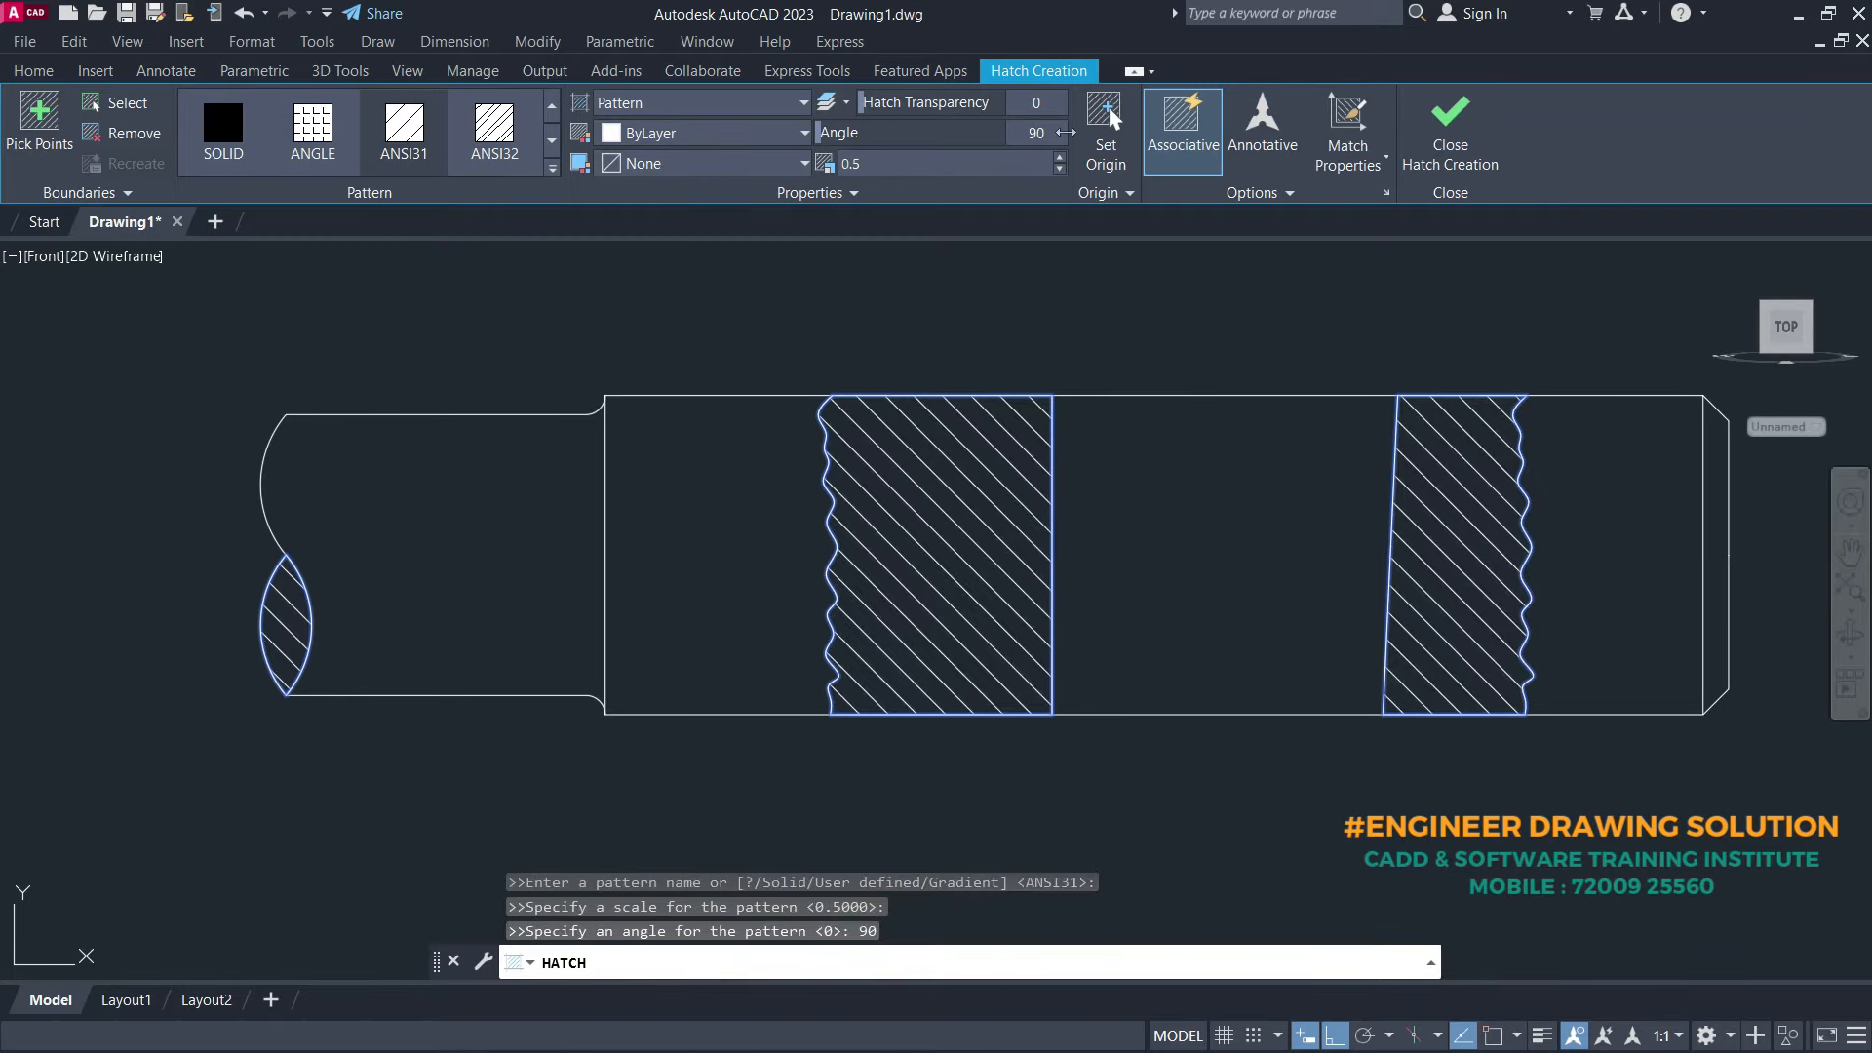
click(1451, 136)
- Move the separate tapered key straight up by about 37.5
scroll(1073, 615, down, 8)
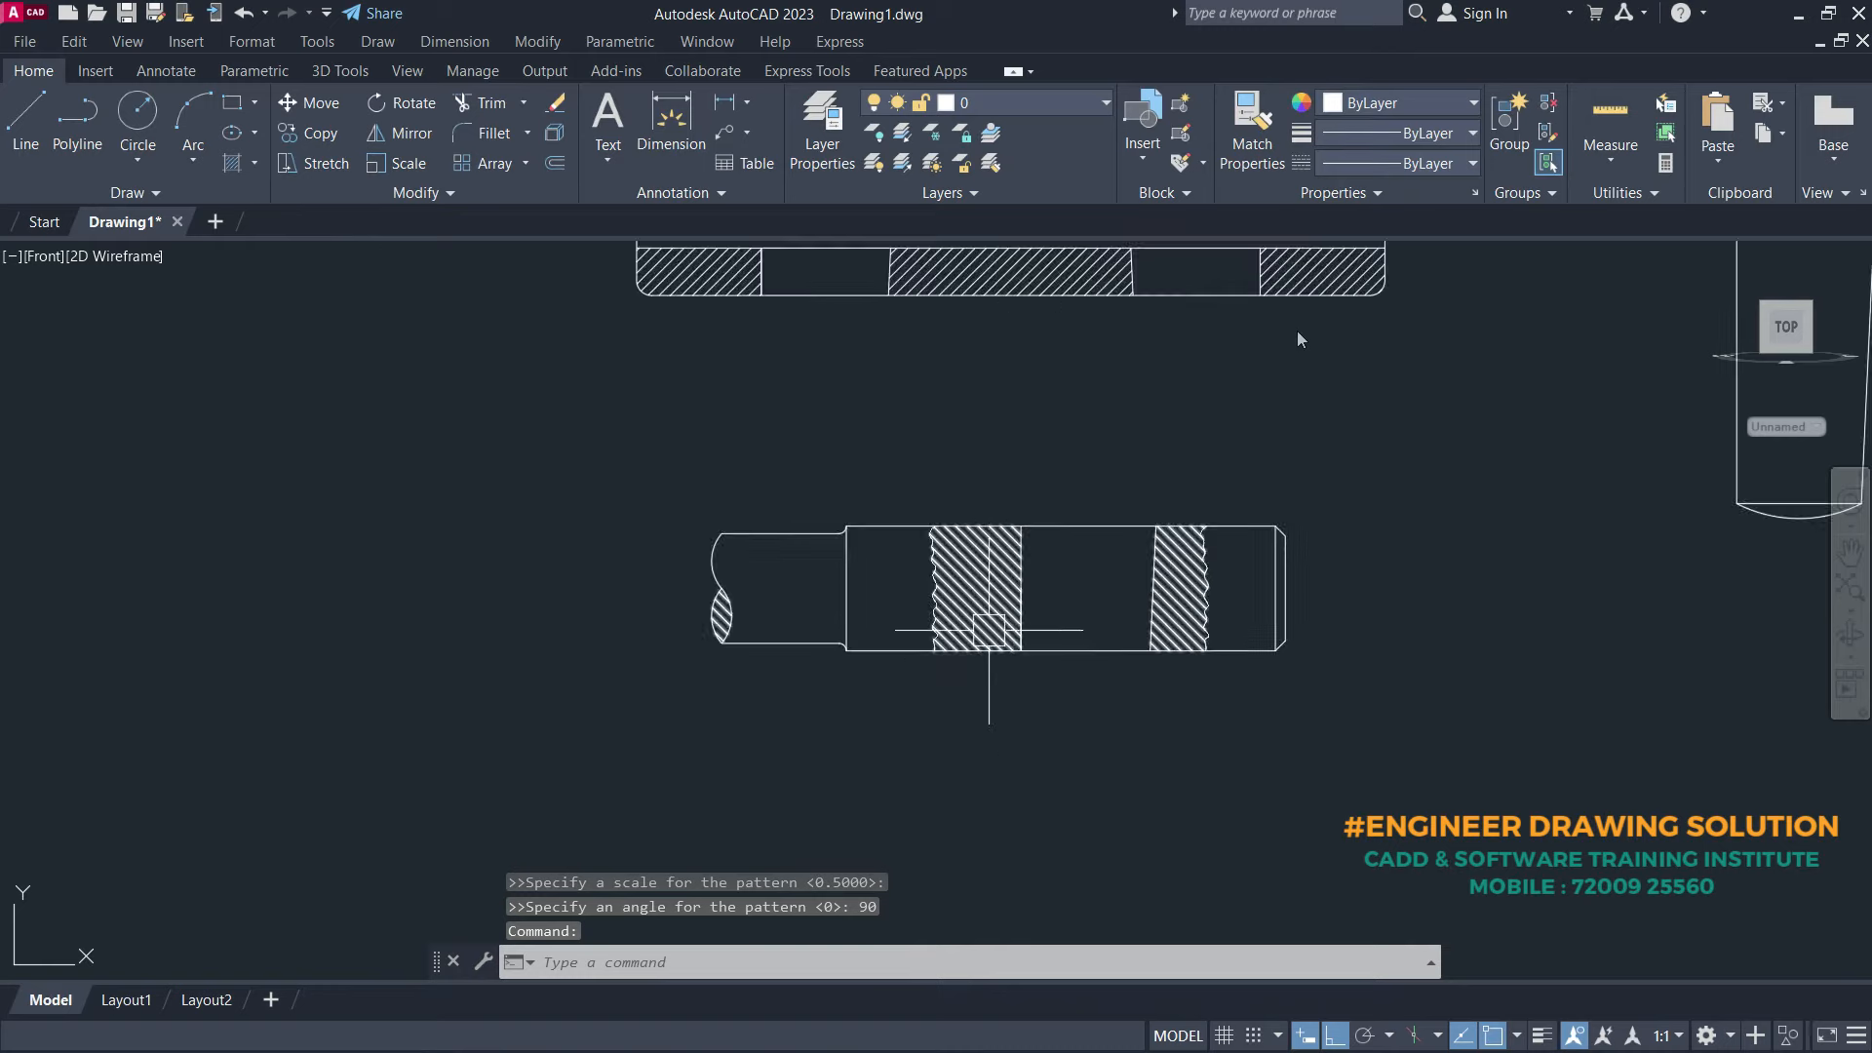
mouse_move(1167, 636)
middle_down()
mouse_move(949, 612)
mouse_move(986, 593)
mouse_move(932, 605)
middle_up()
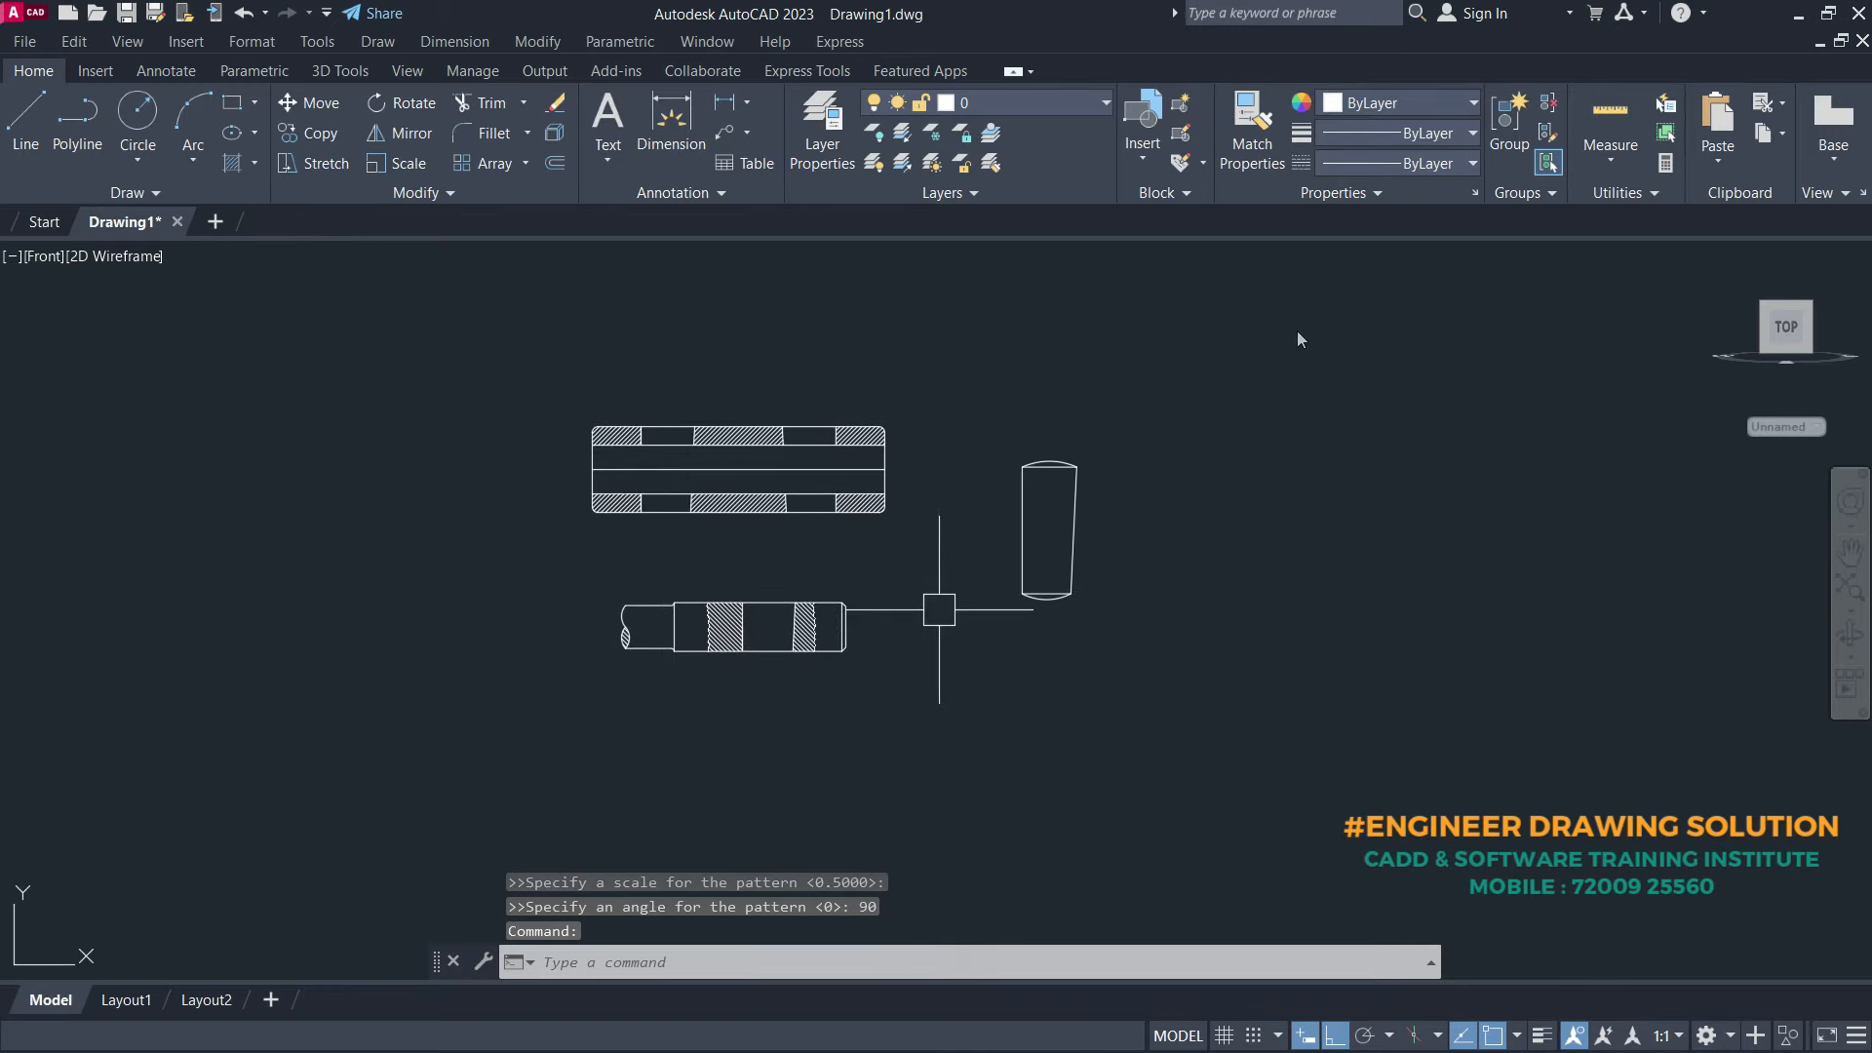
text(m)
key(Return)
click(1208, 602)
click(992, 396)
key(Return)
click(996, 410)
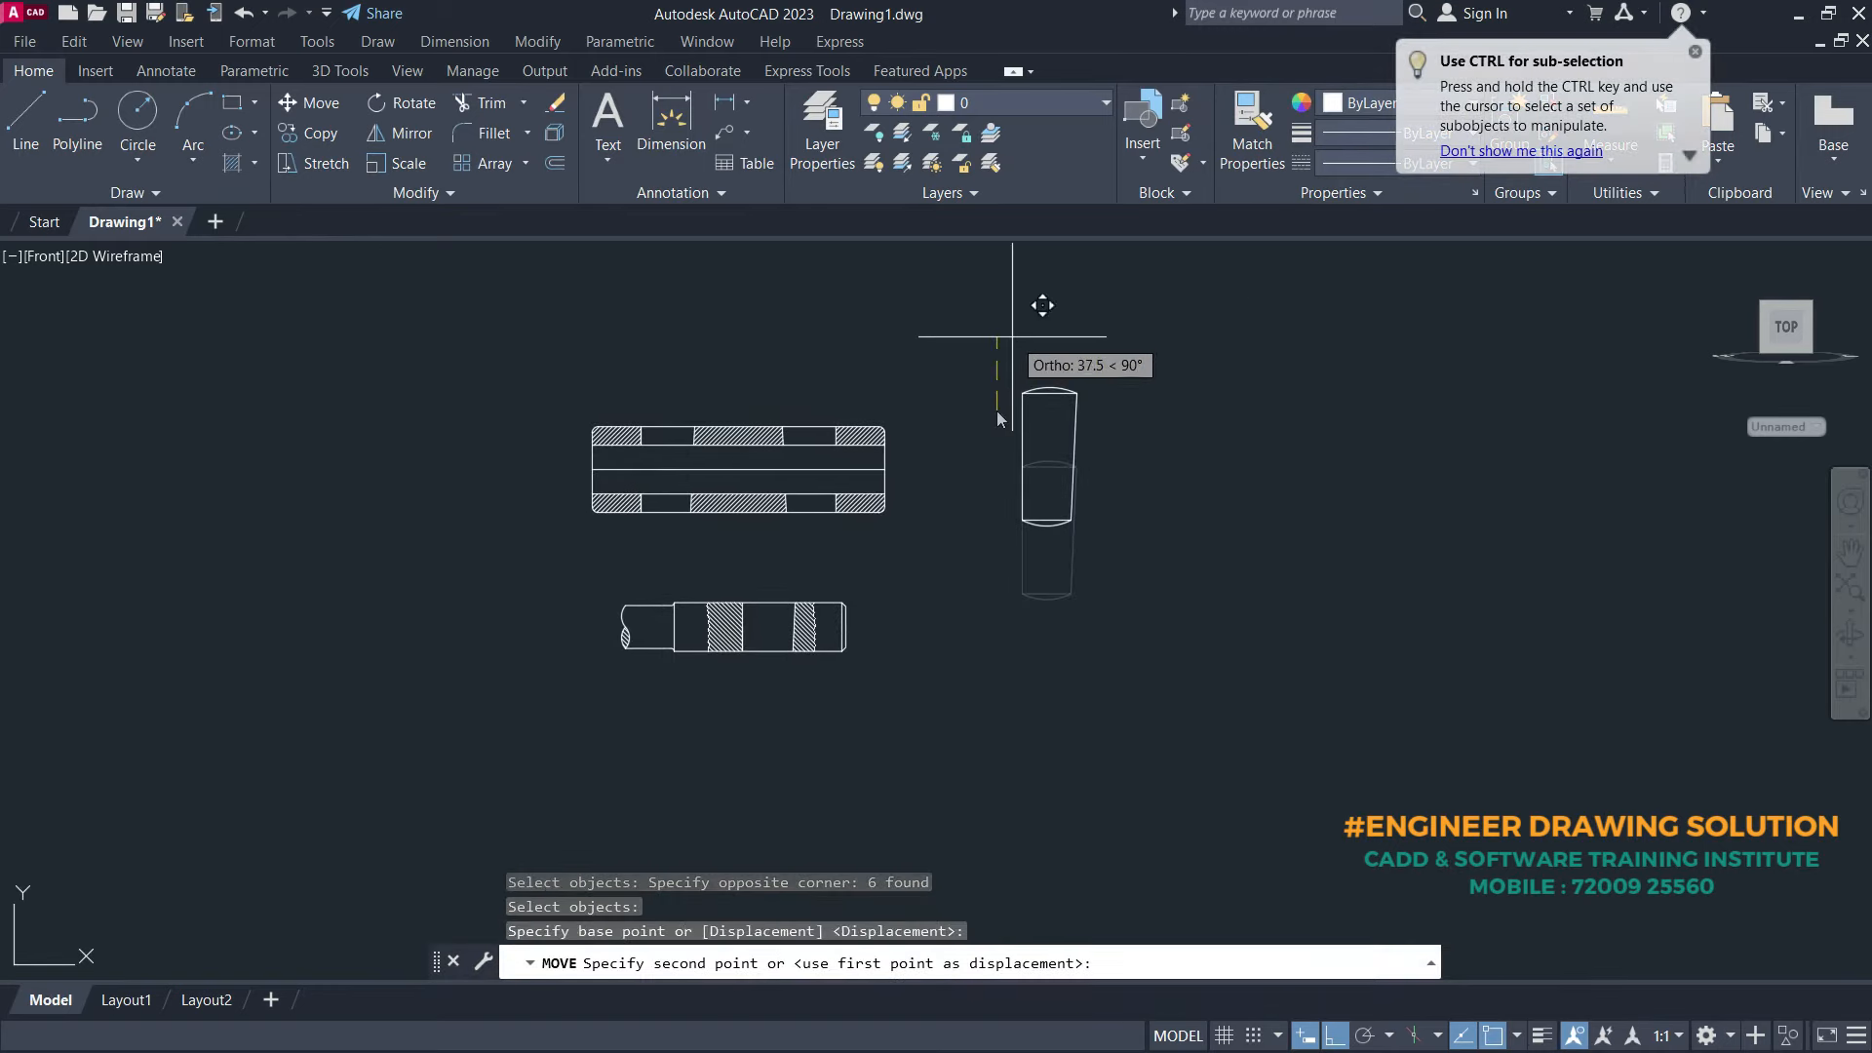
click(1012, 338)
- Draw two vertical mirror lines, one beside the tapered key's slanted edge and one just beyond the shaft's chamfered end
middle_drag(958, 464, 1207, 473)
middle_drag(1121, 548, 996, 564)
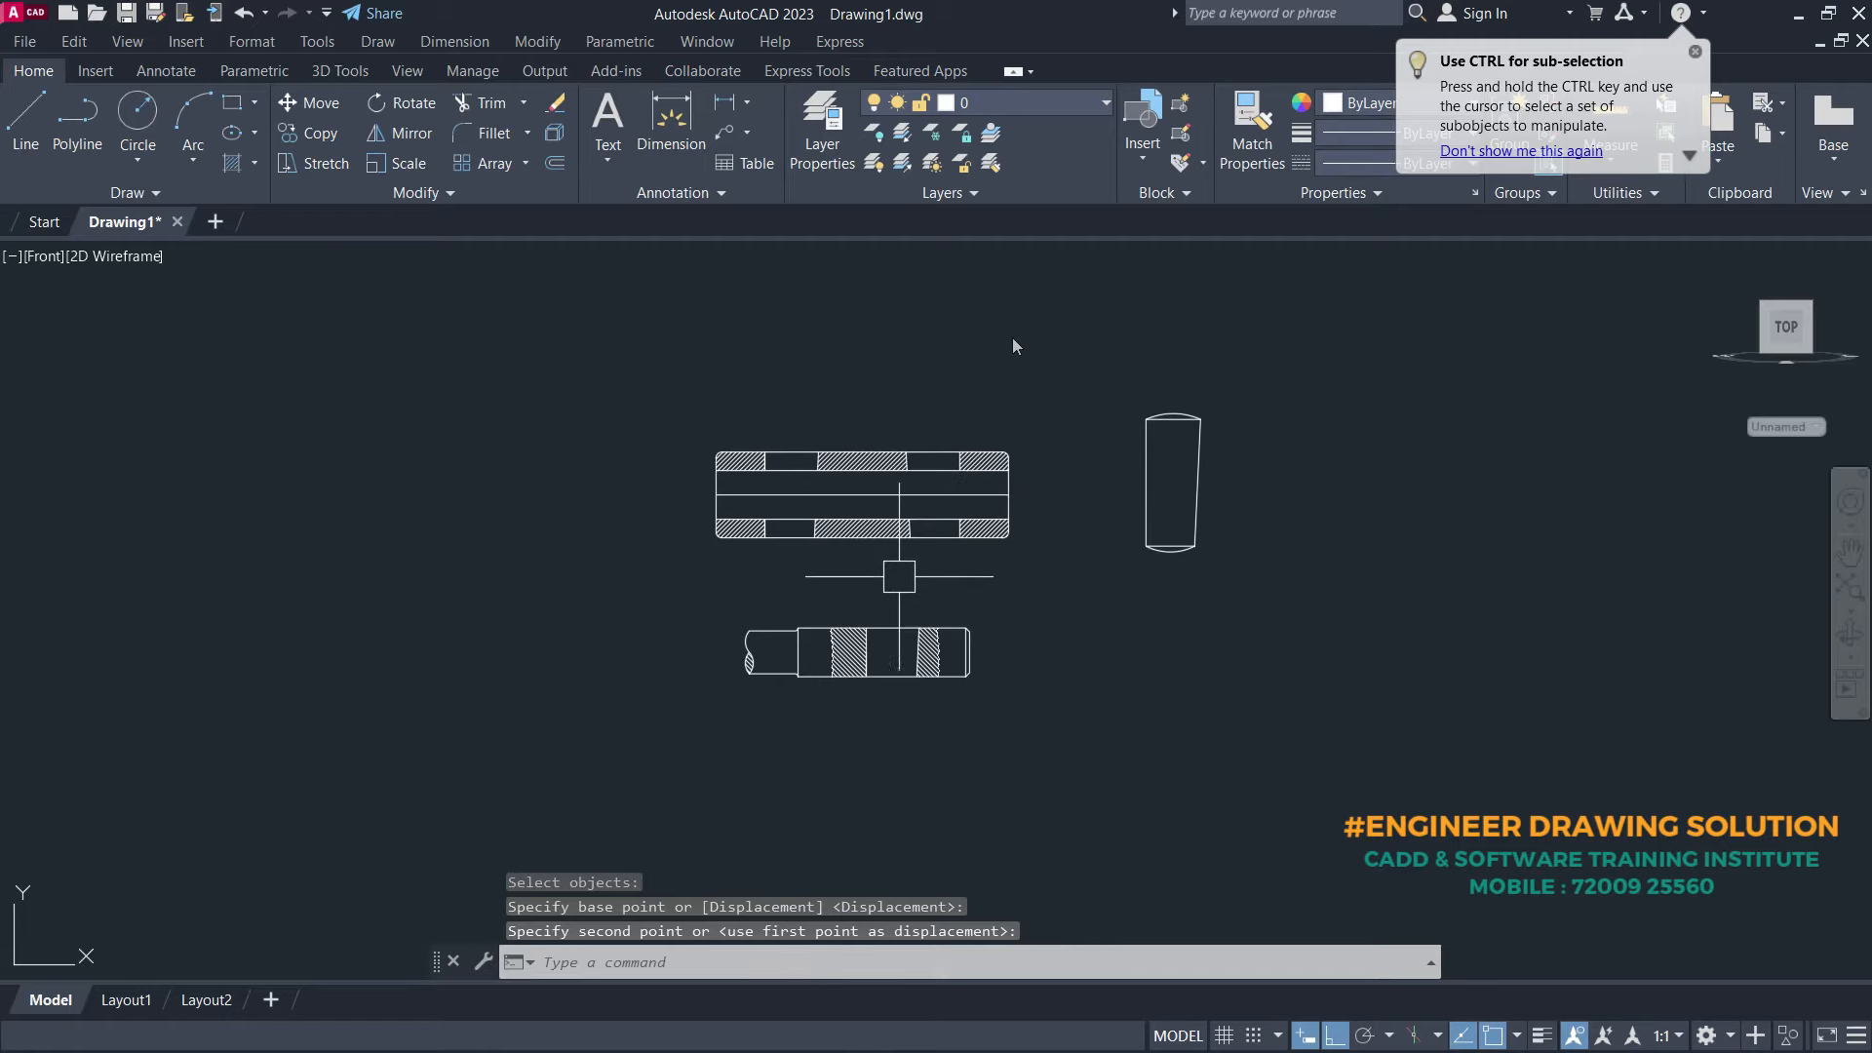
scroll(962, 565, up, 3)
middle_drag(1216, 550, 1098, 539)
text(l)
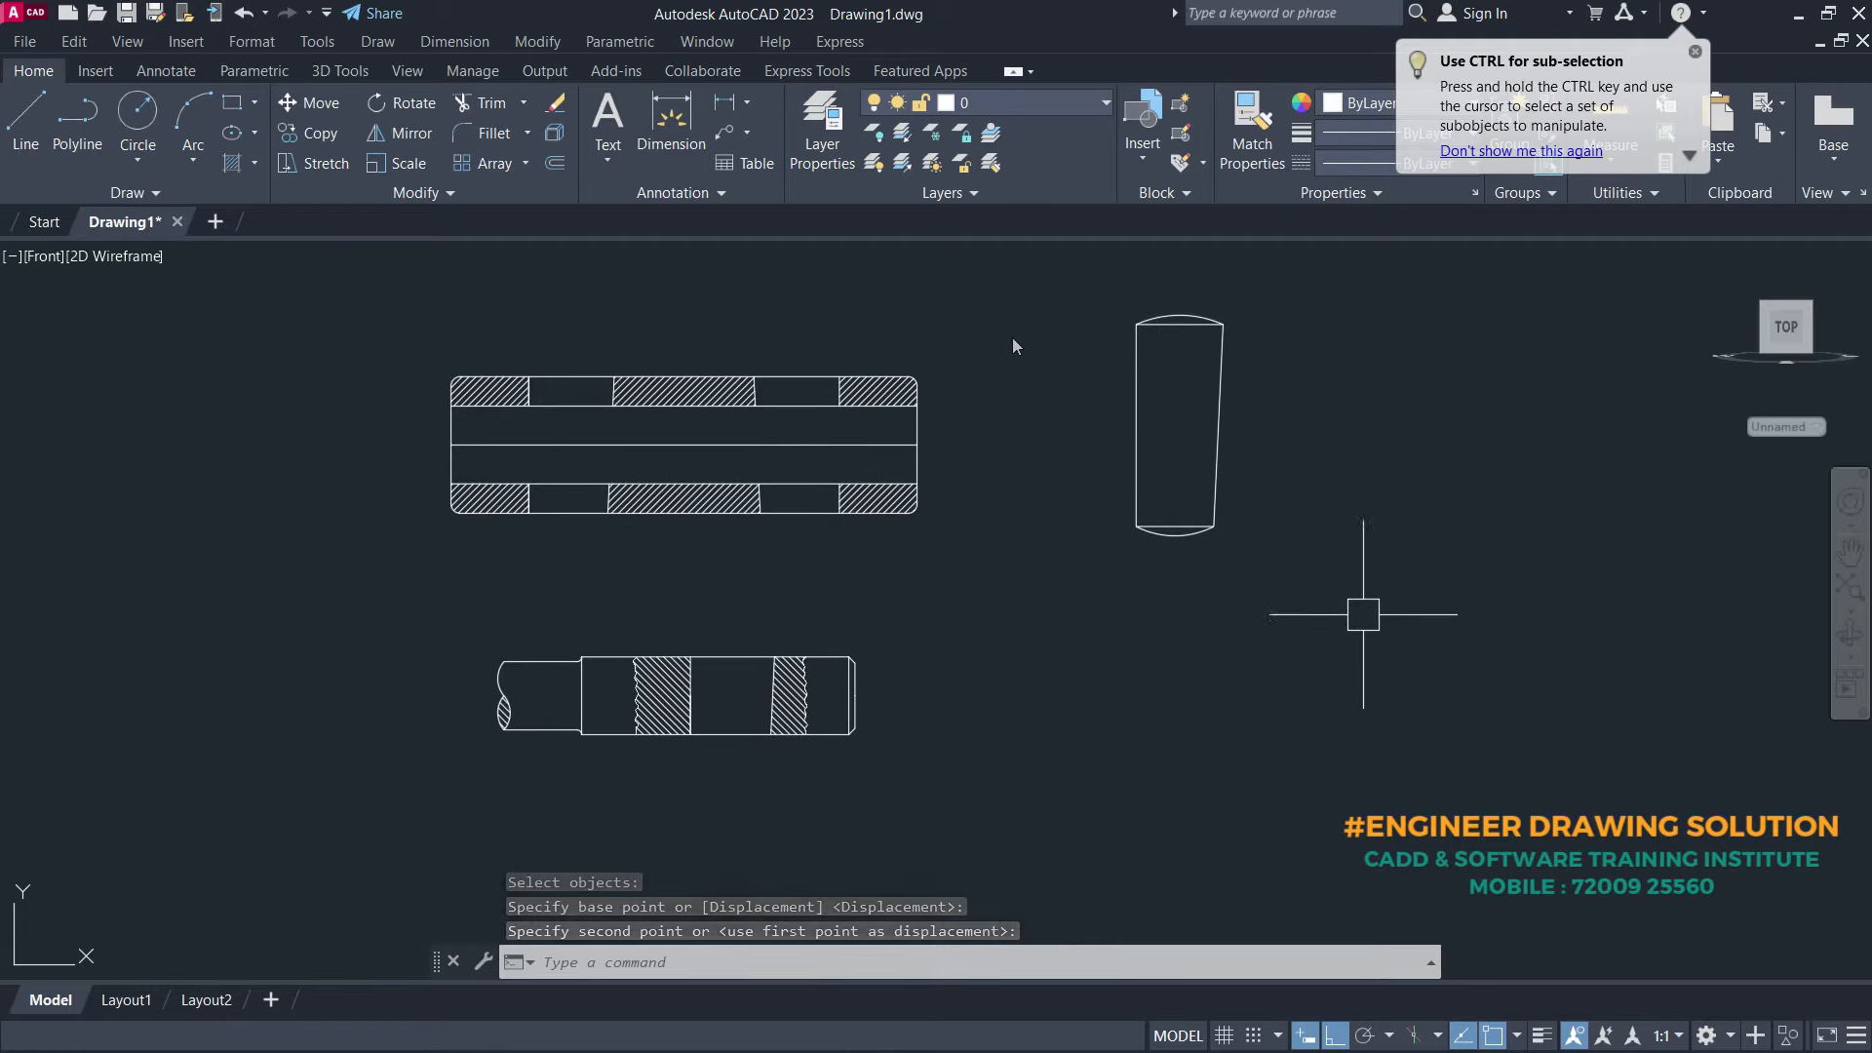
key(Return)
click(1262, 275)
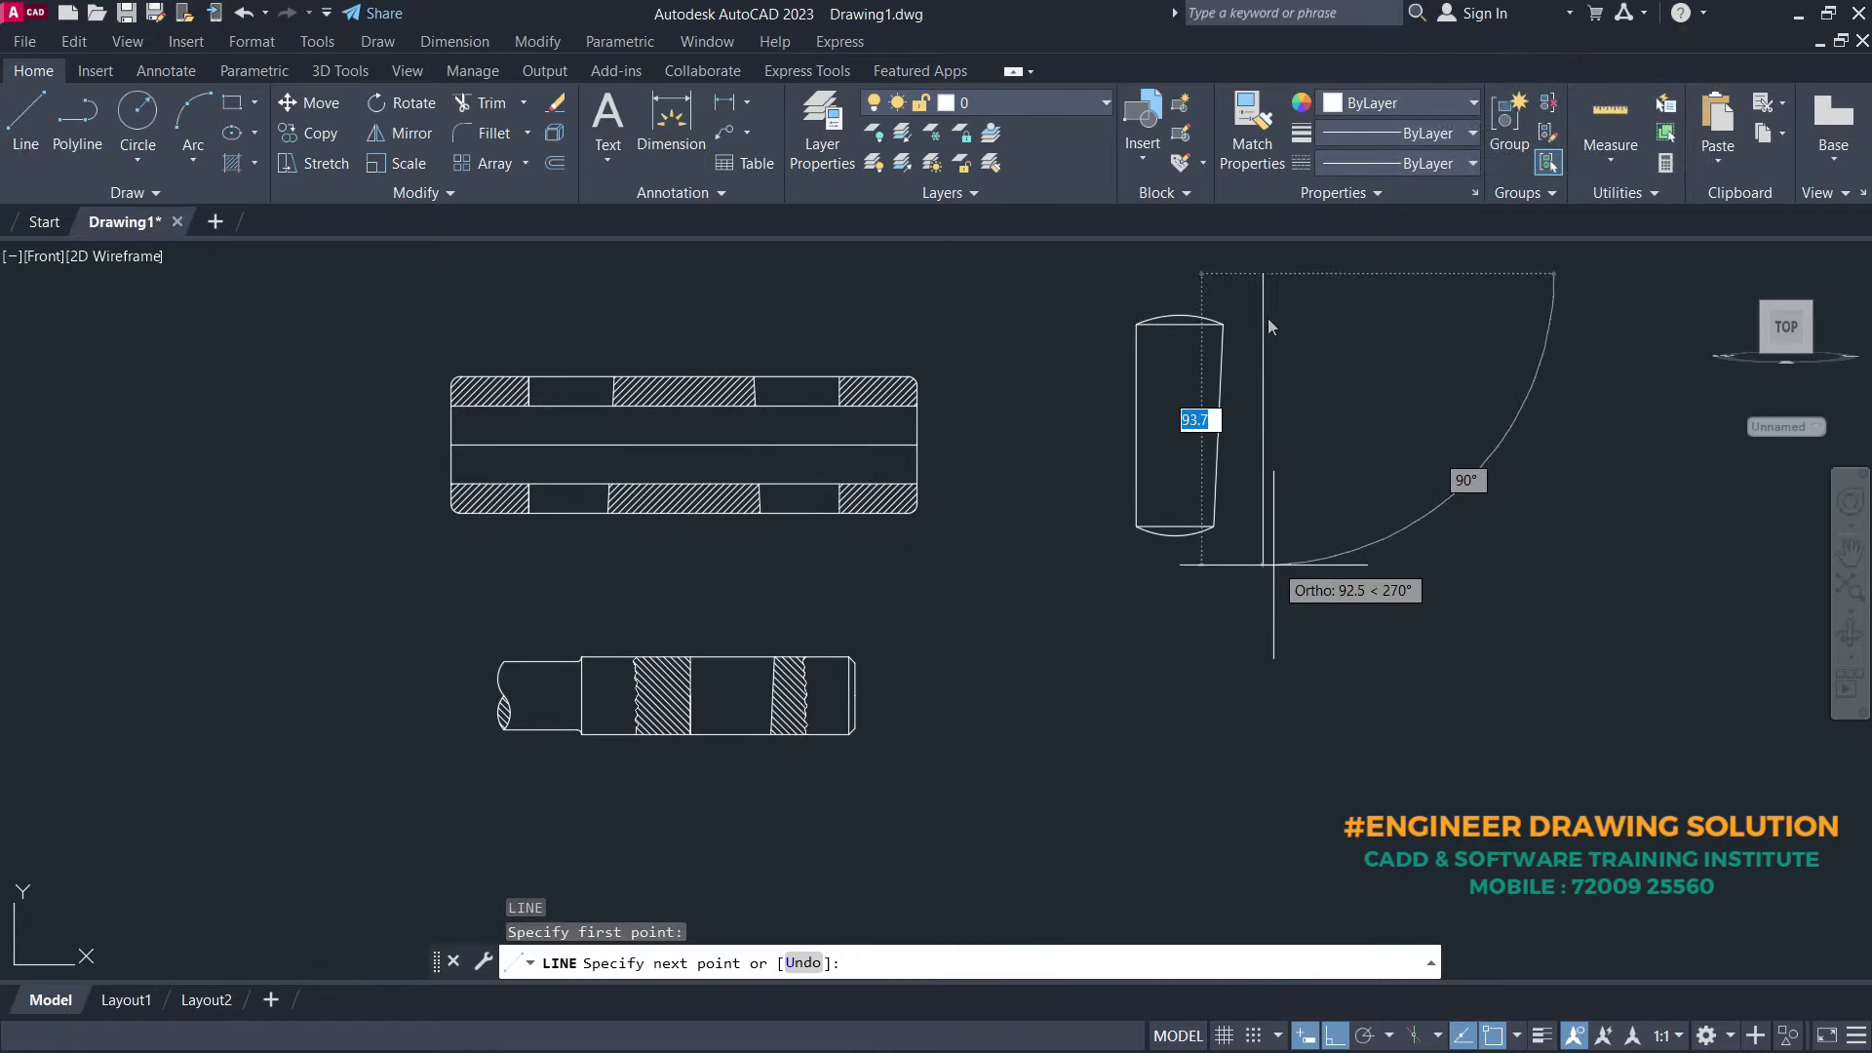
click(1262, 597)
key(Return)
key(Return)
click(903, 612)
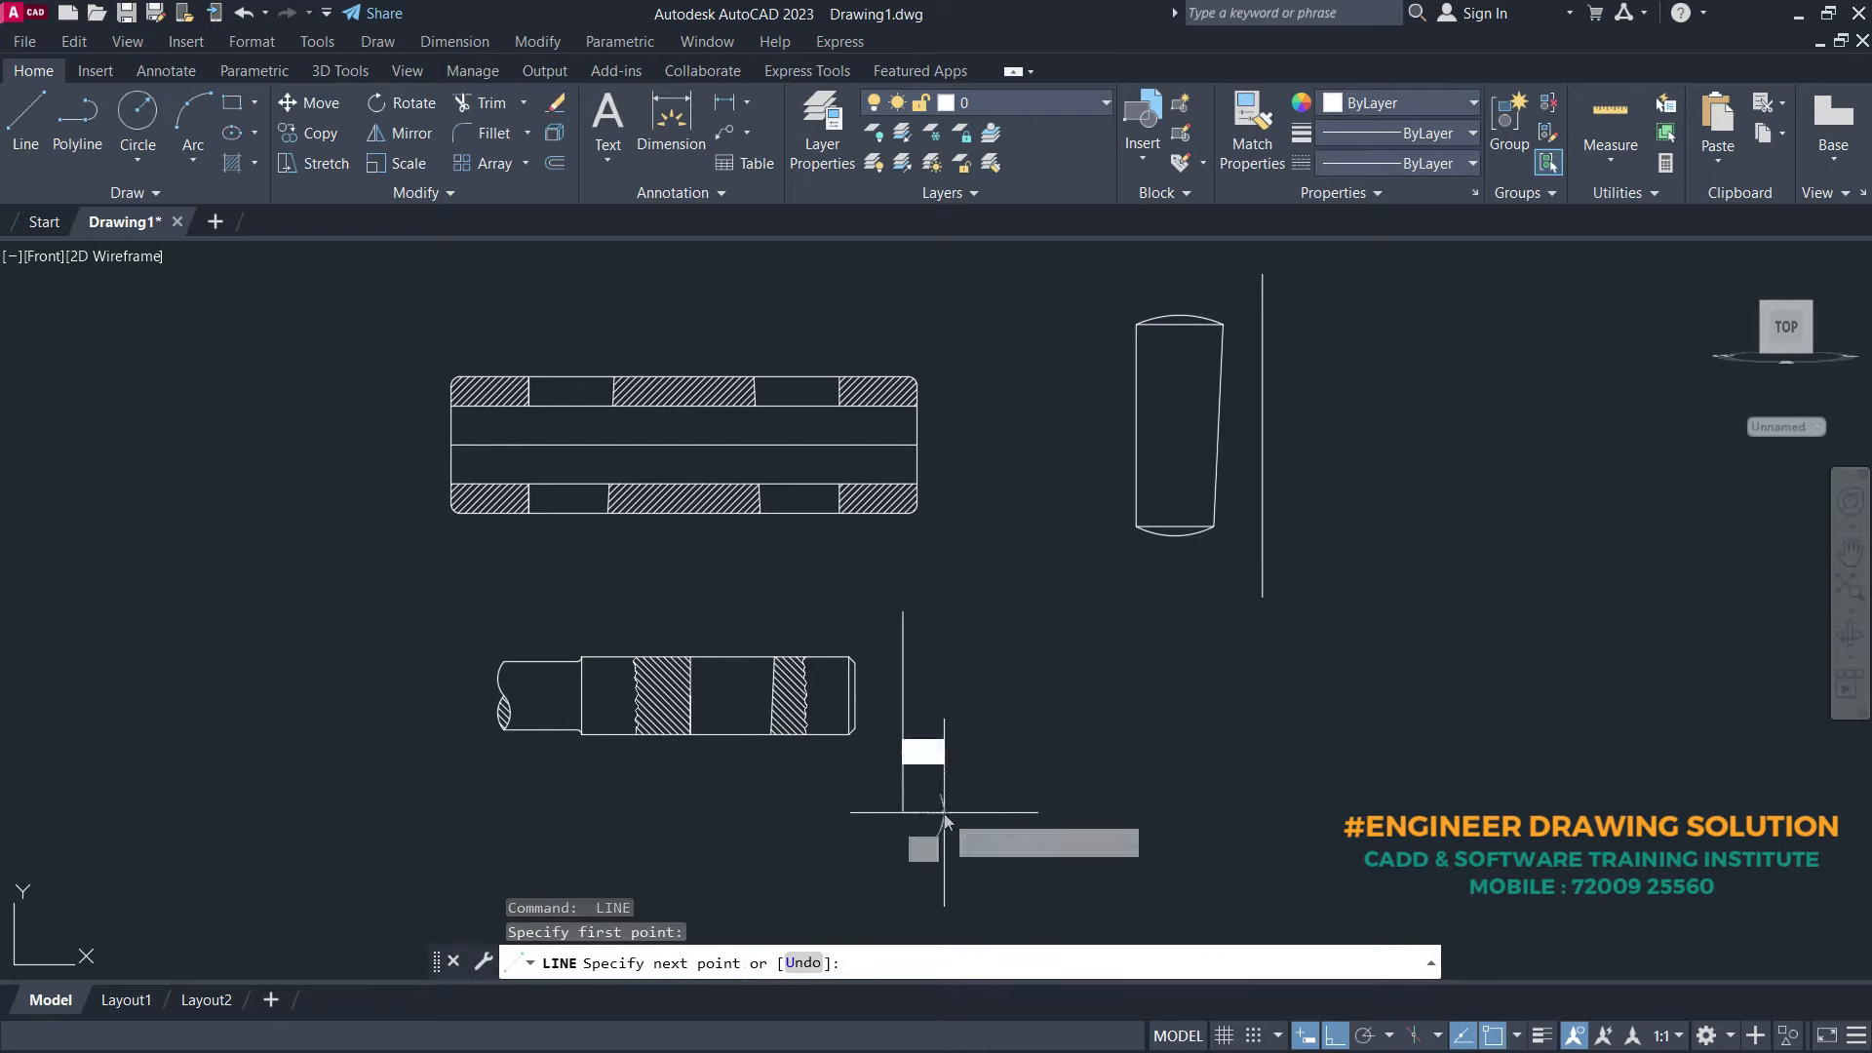
click(903, 812)
key(Return)
- Mirror the whole tapered key across the vertical line beside it, keeping the original
text(mi)
key(Return)
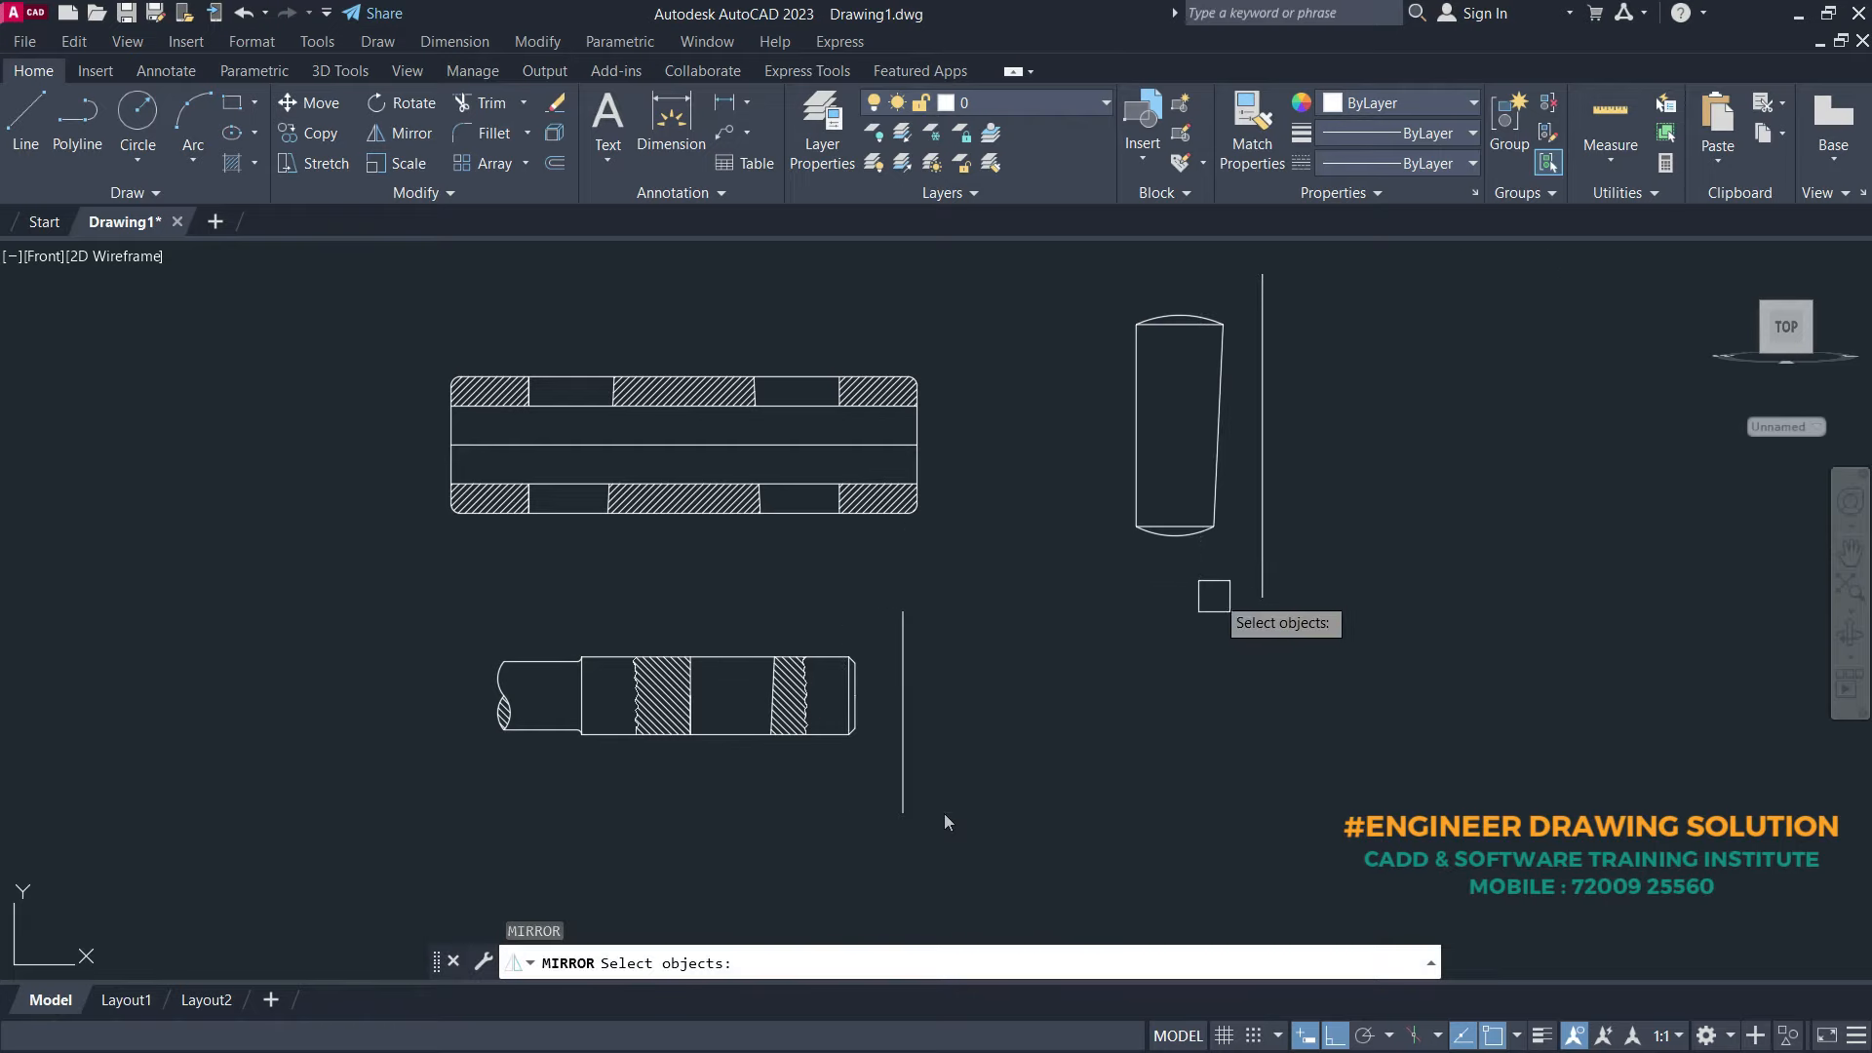
click(1234, 589)
click(1070, 334)
key(Return)
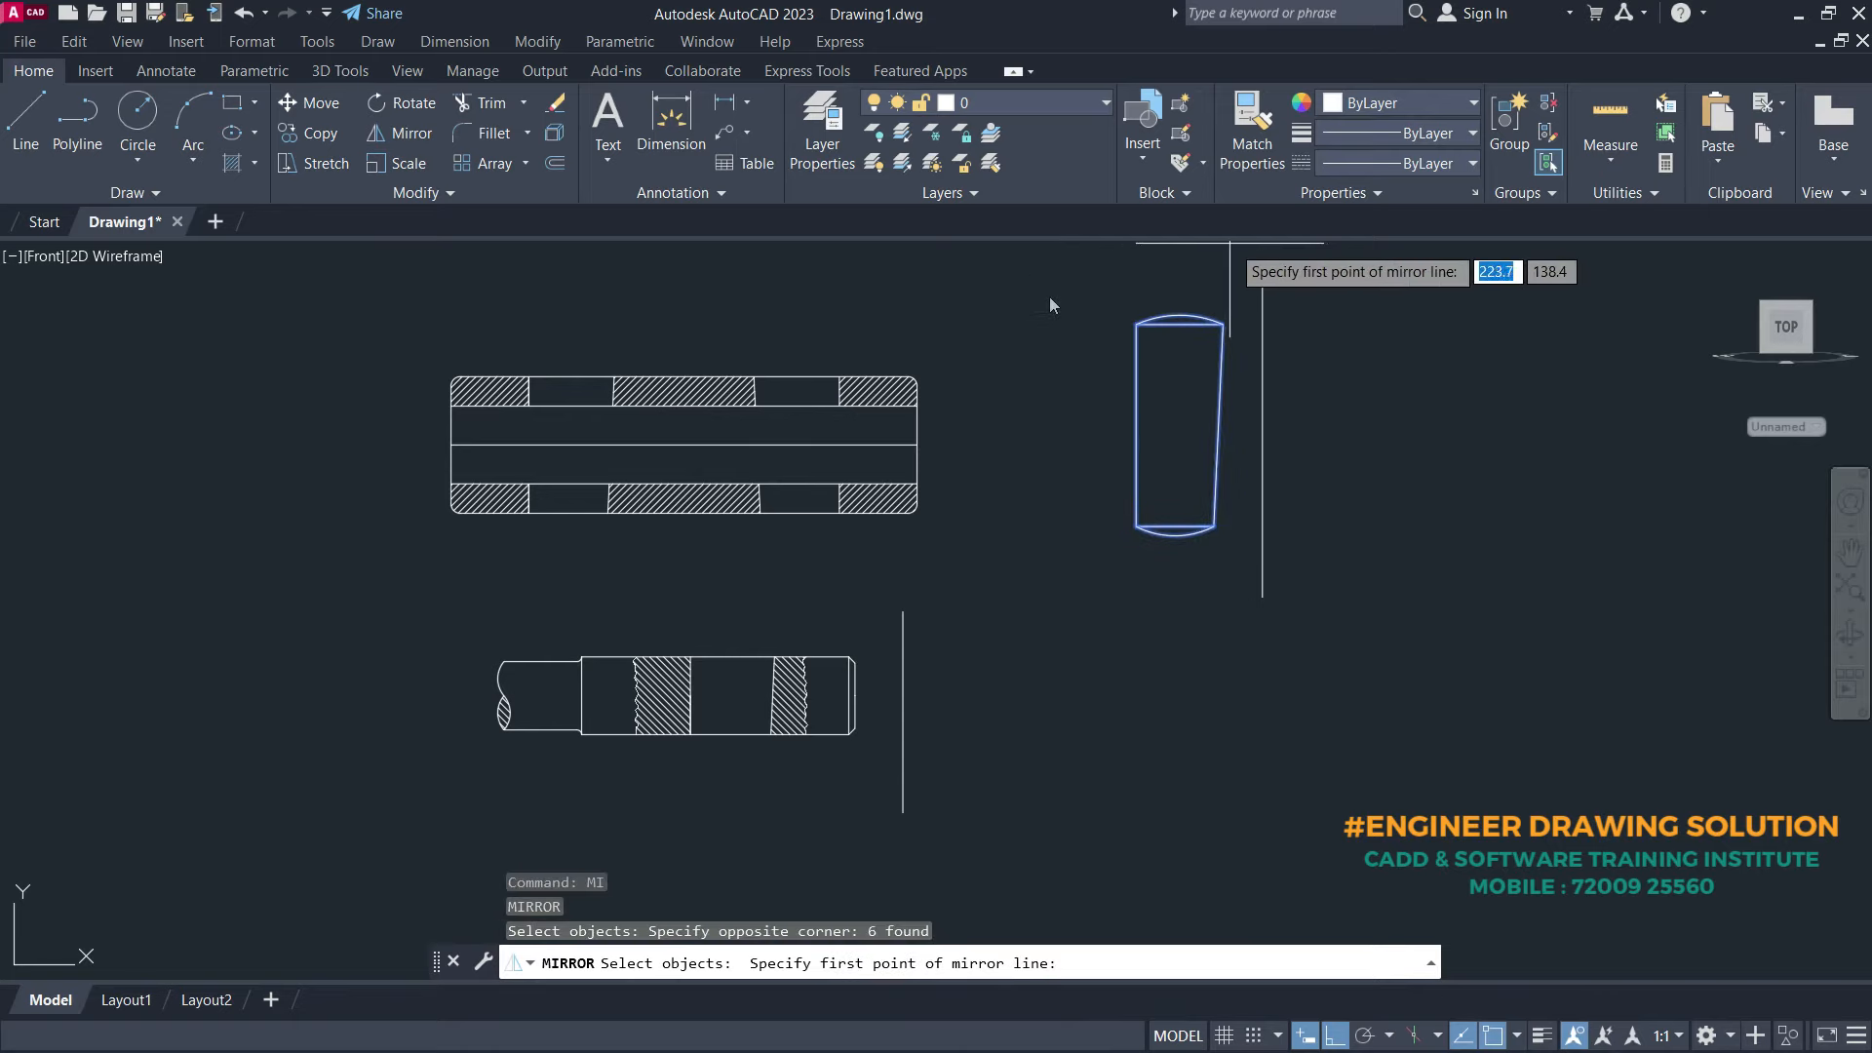
click(1262, 275)
click(1262, 597)
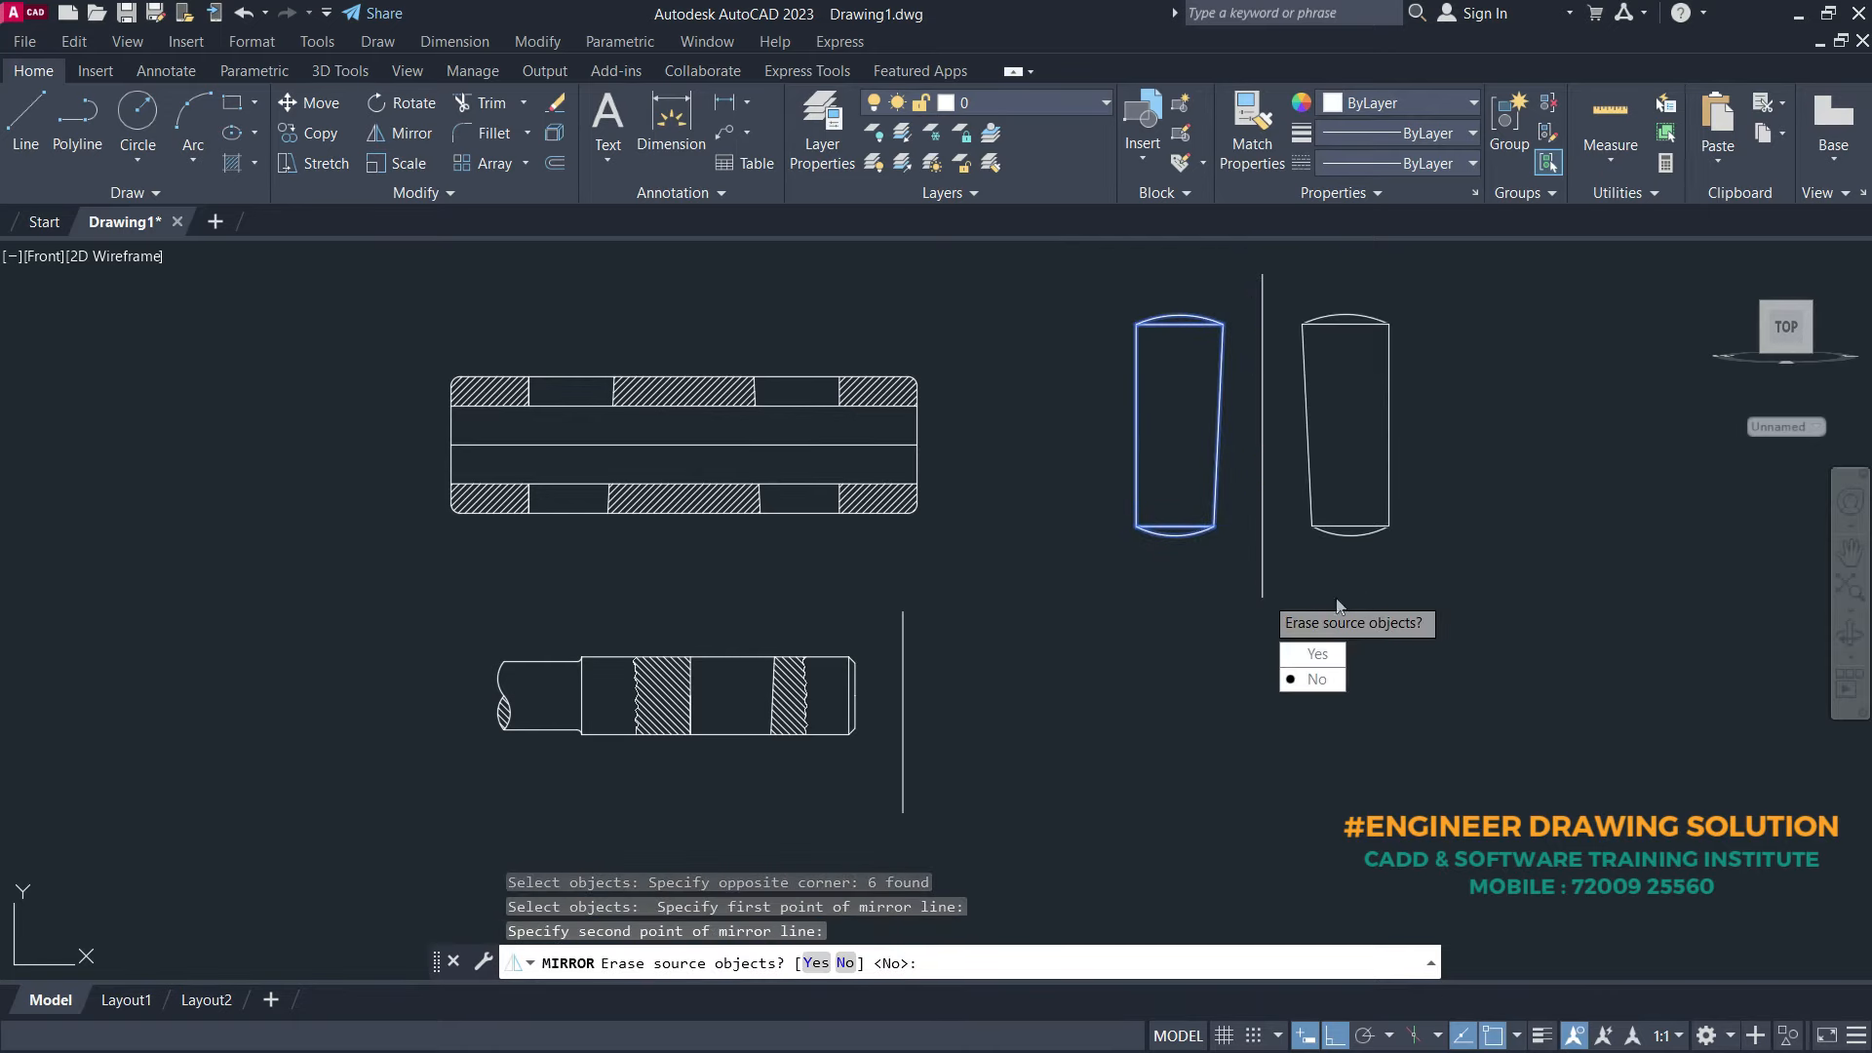
key(Return)
- Mirror the whole hatched shaft across the vertical line beyond its chamfered end, keeping the source objects
middle_drag(892, 791, 1080, 743)
text(mi)
key(Return)
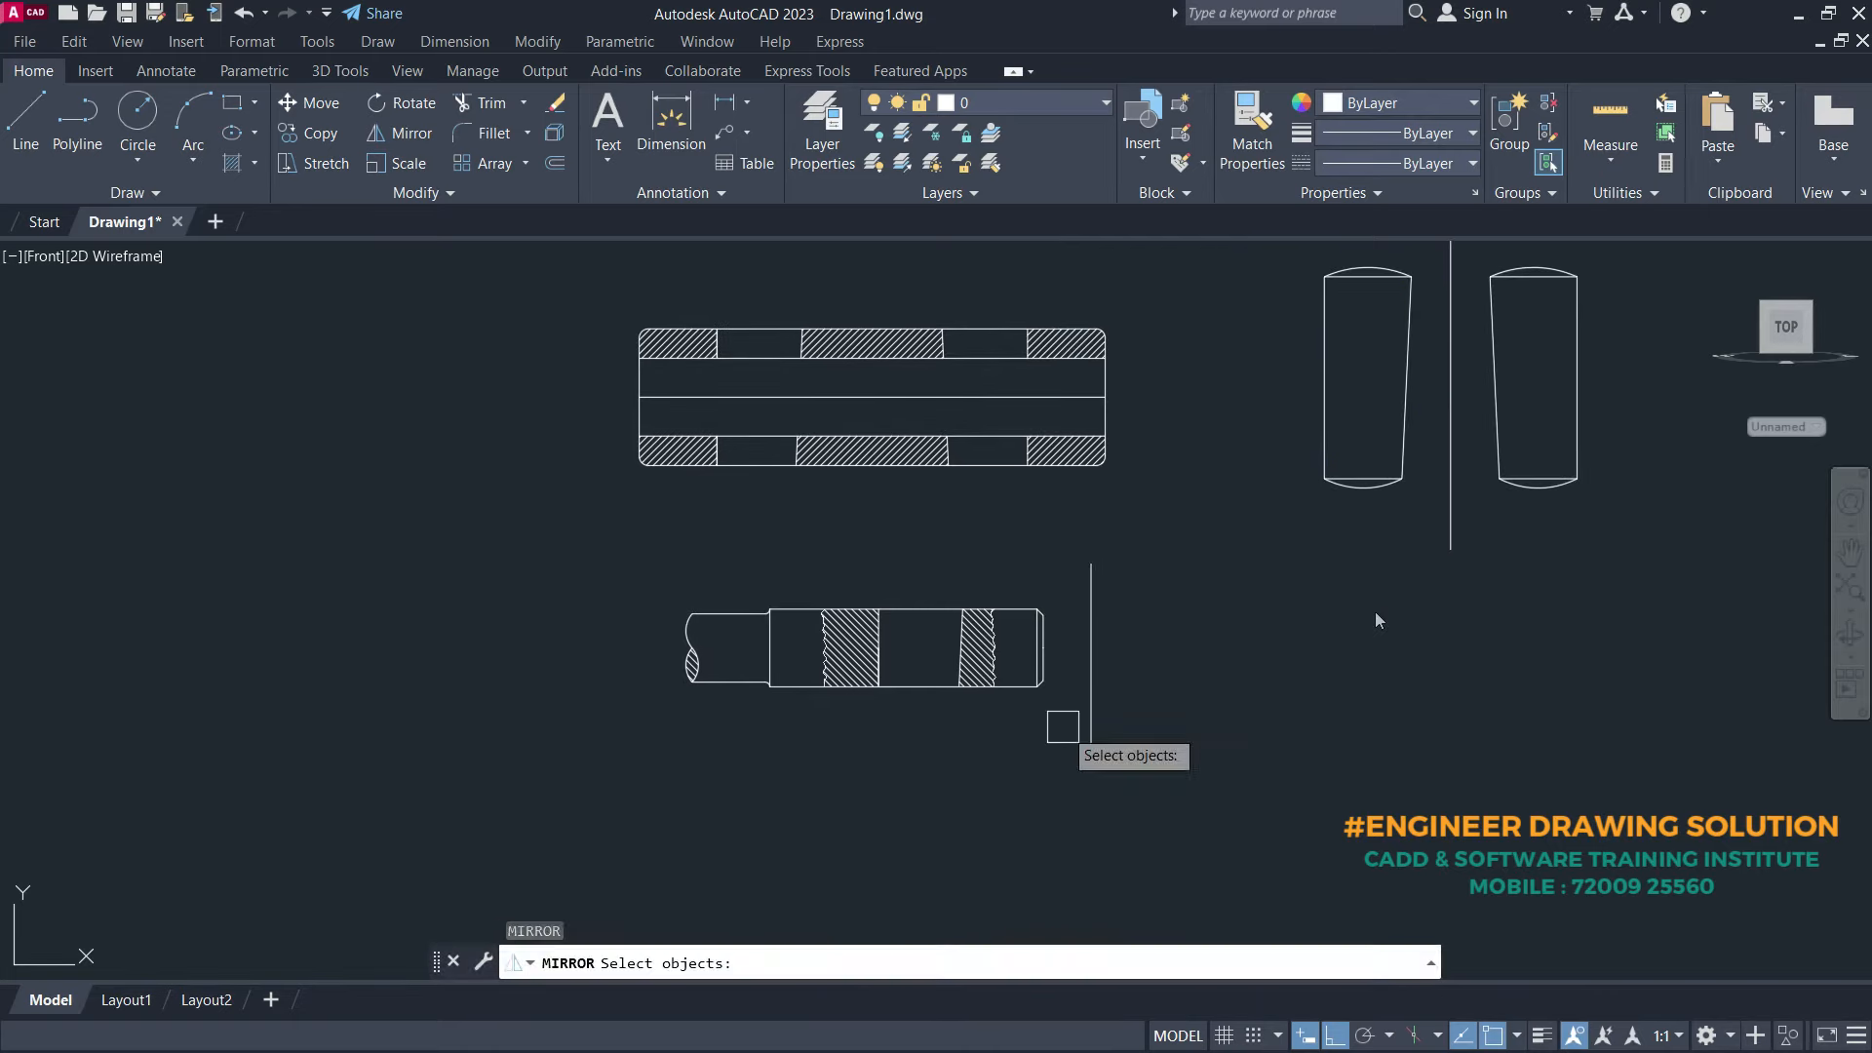
click(1063, 733)
click(607, 574)
key(Return)
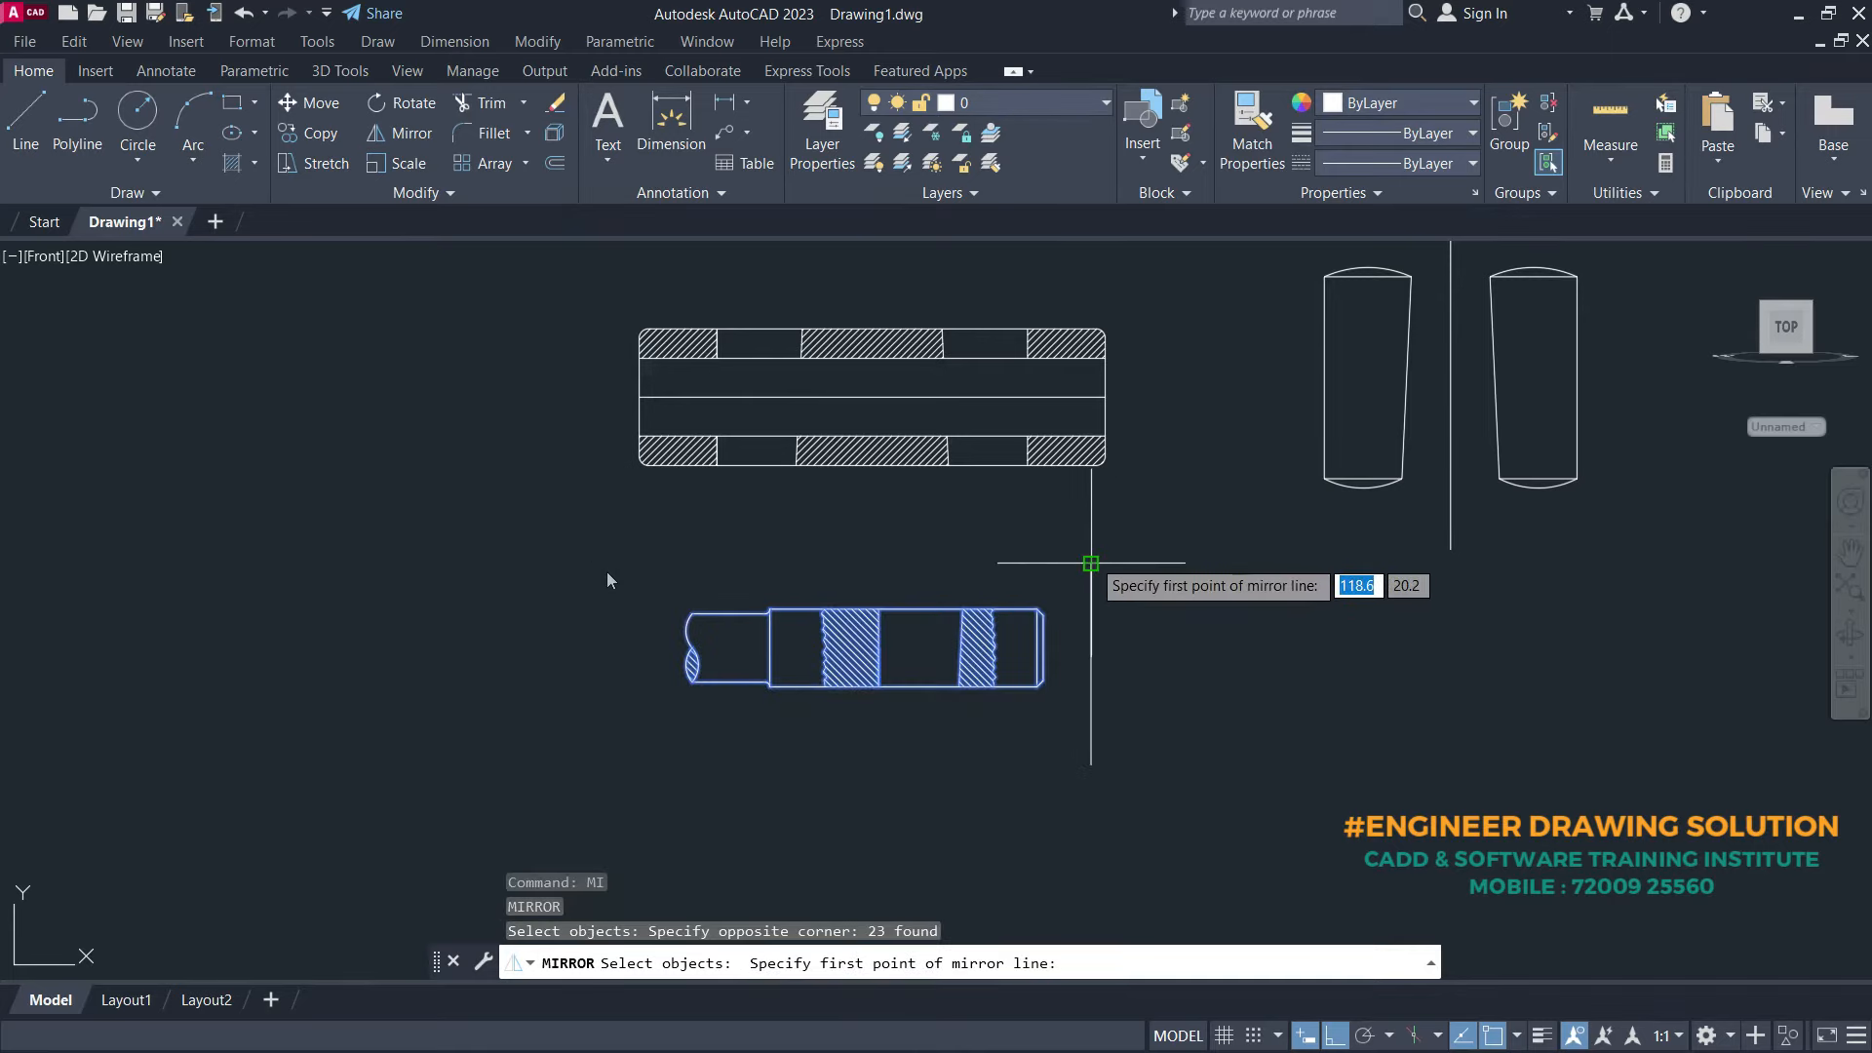
click(1091, 566)
click(1093, 766)
key(Return)
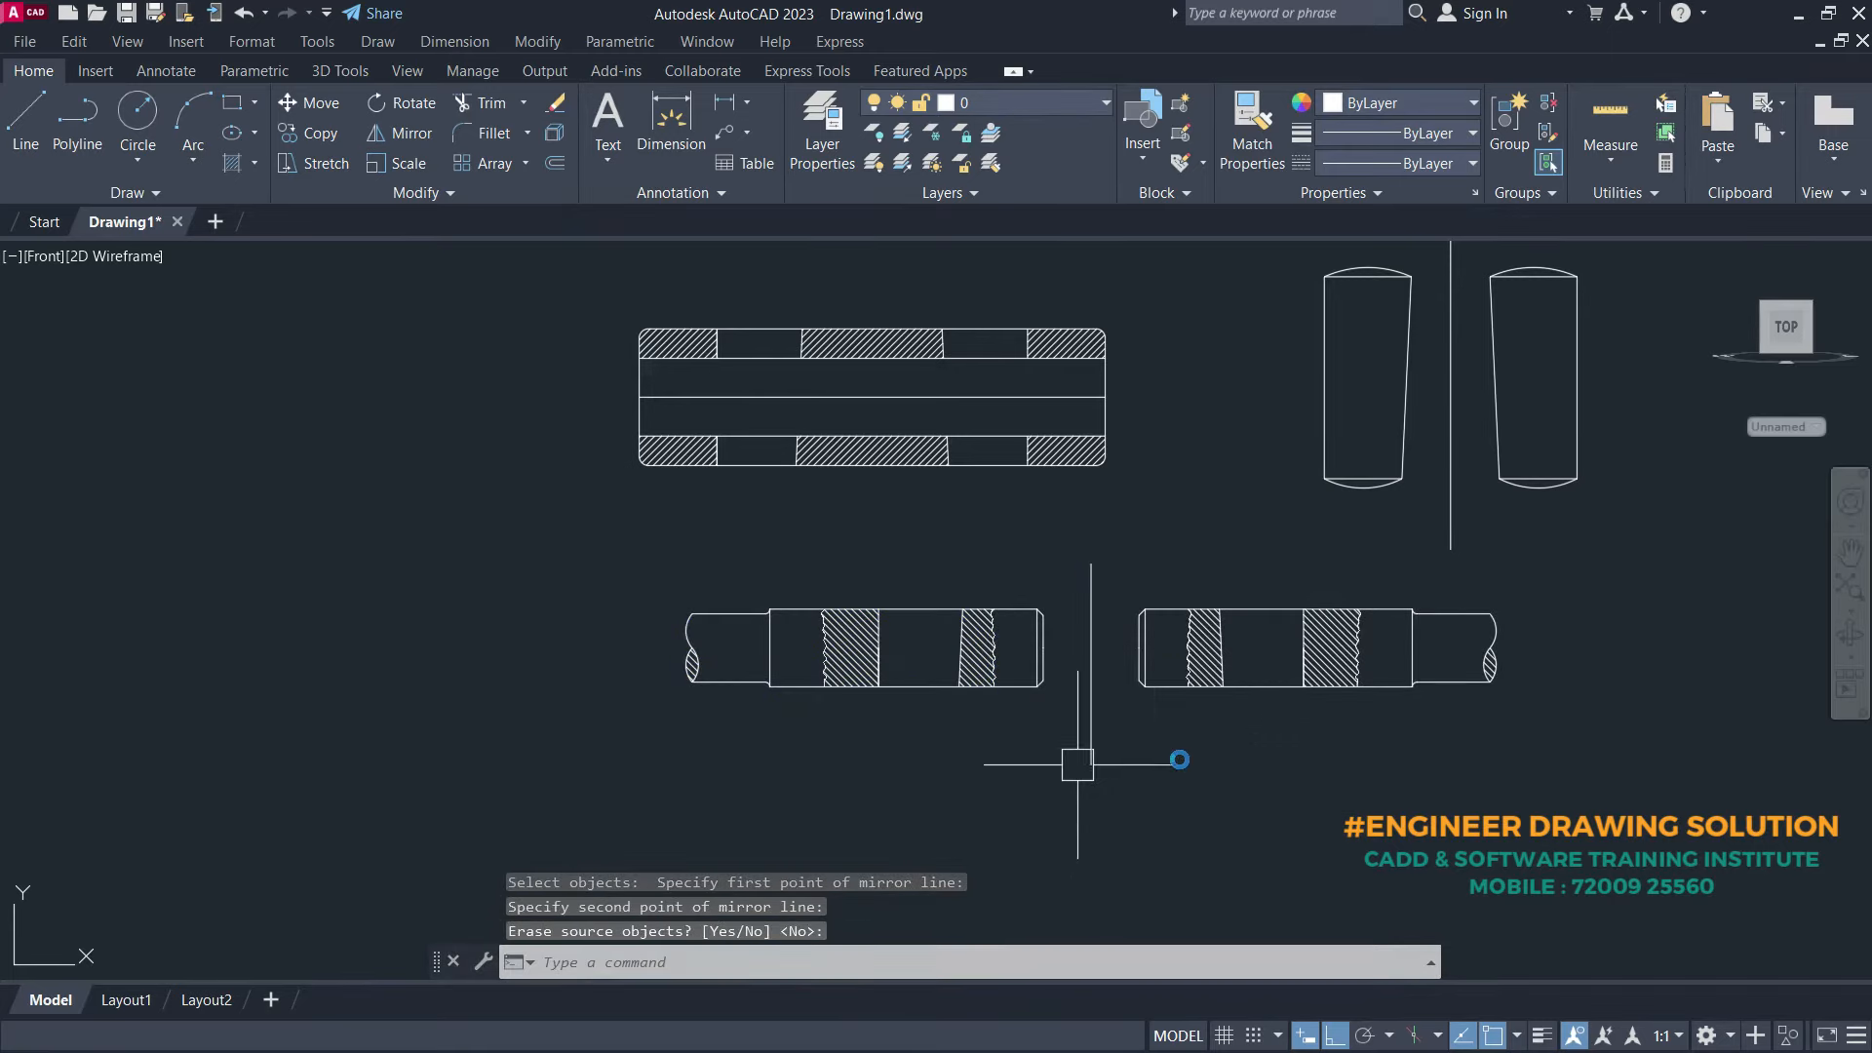
- Erase the two vertical mirror lines between the shafts and between the keys
click(1091, 765)
key(Delete)
click(1451, 468)
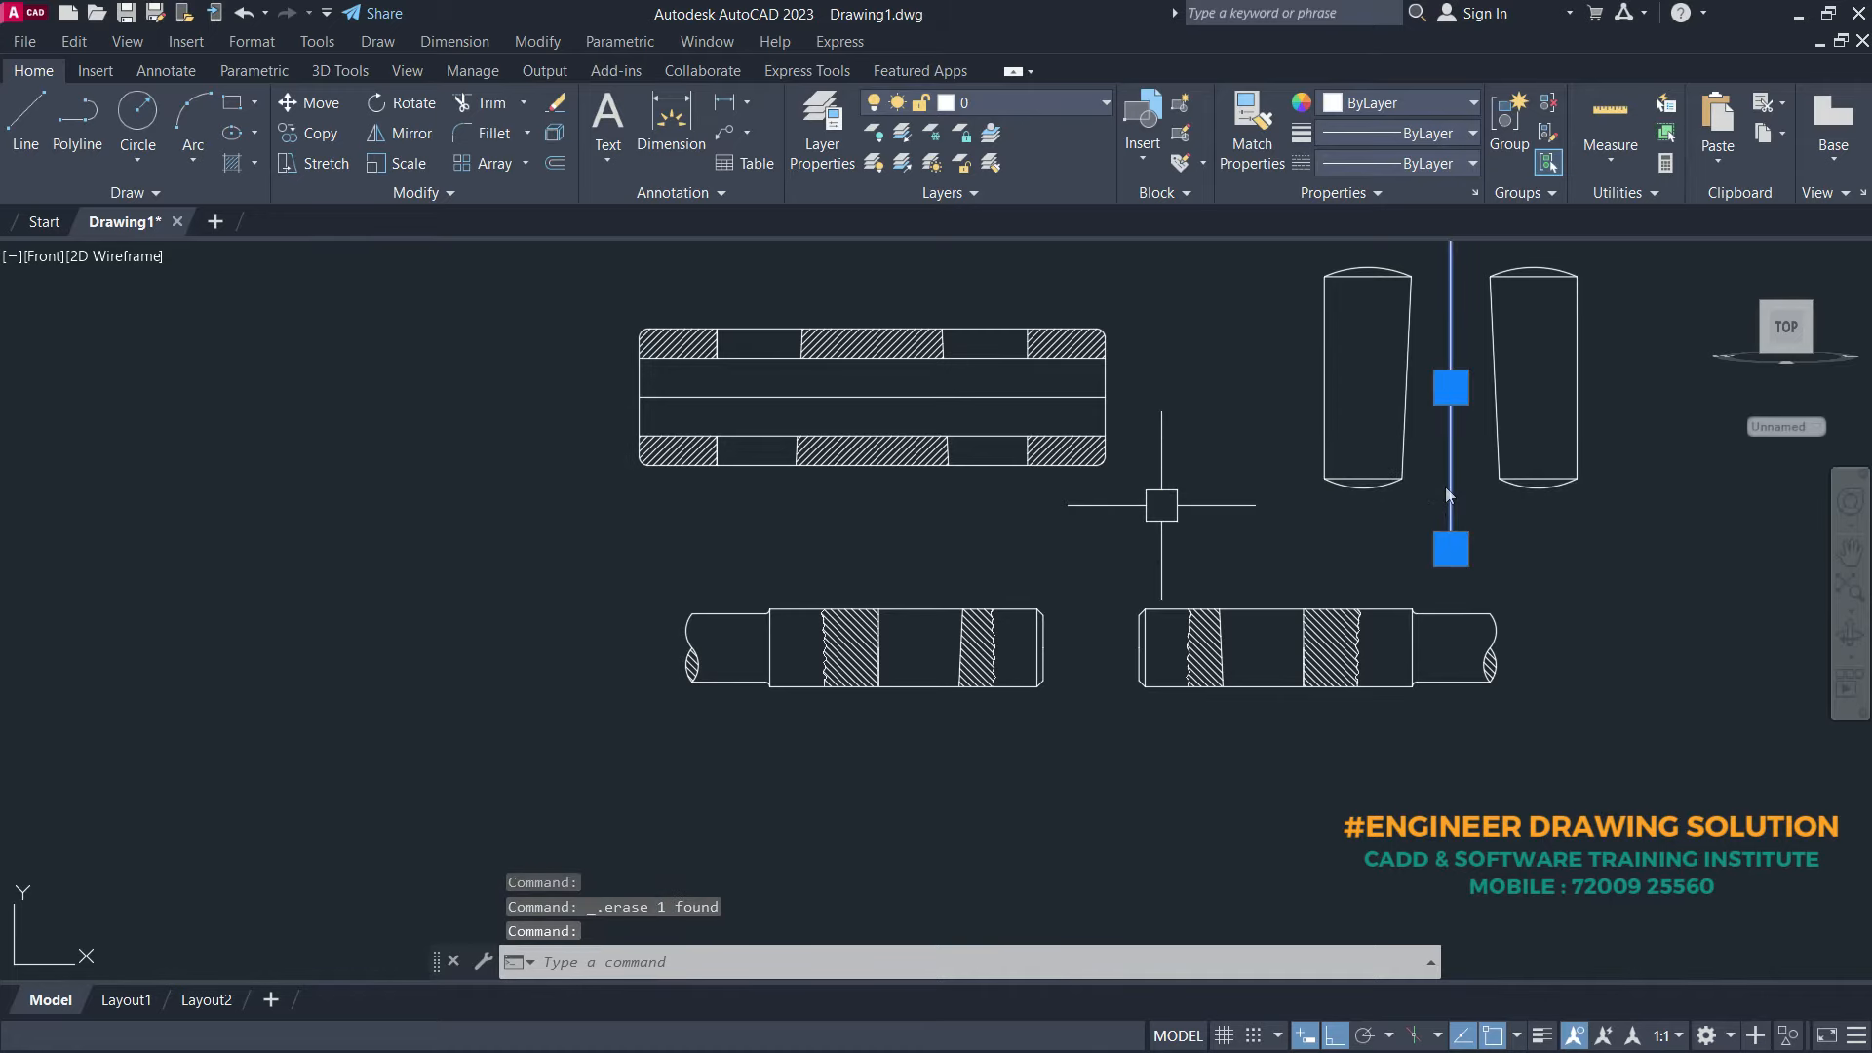
right_click(1162, 510)
click(1208, 582)
- Erase the horizontal centre line running through the hatched sleeve
middle_drag(955, 479, 730, 612)
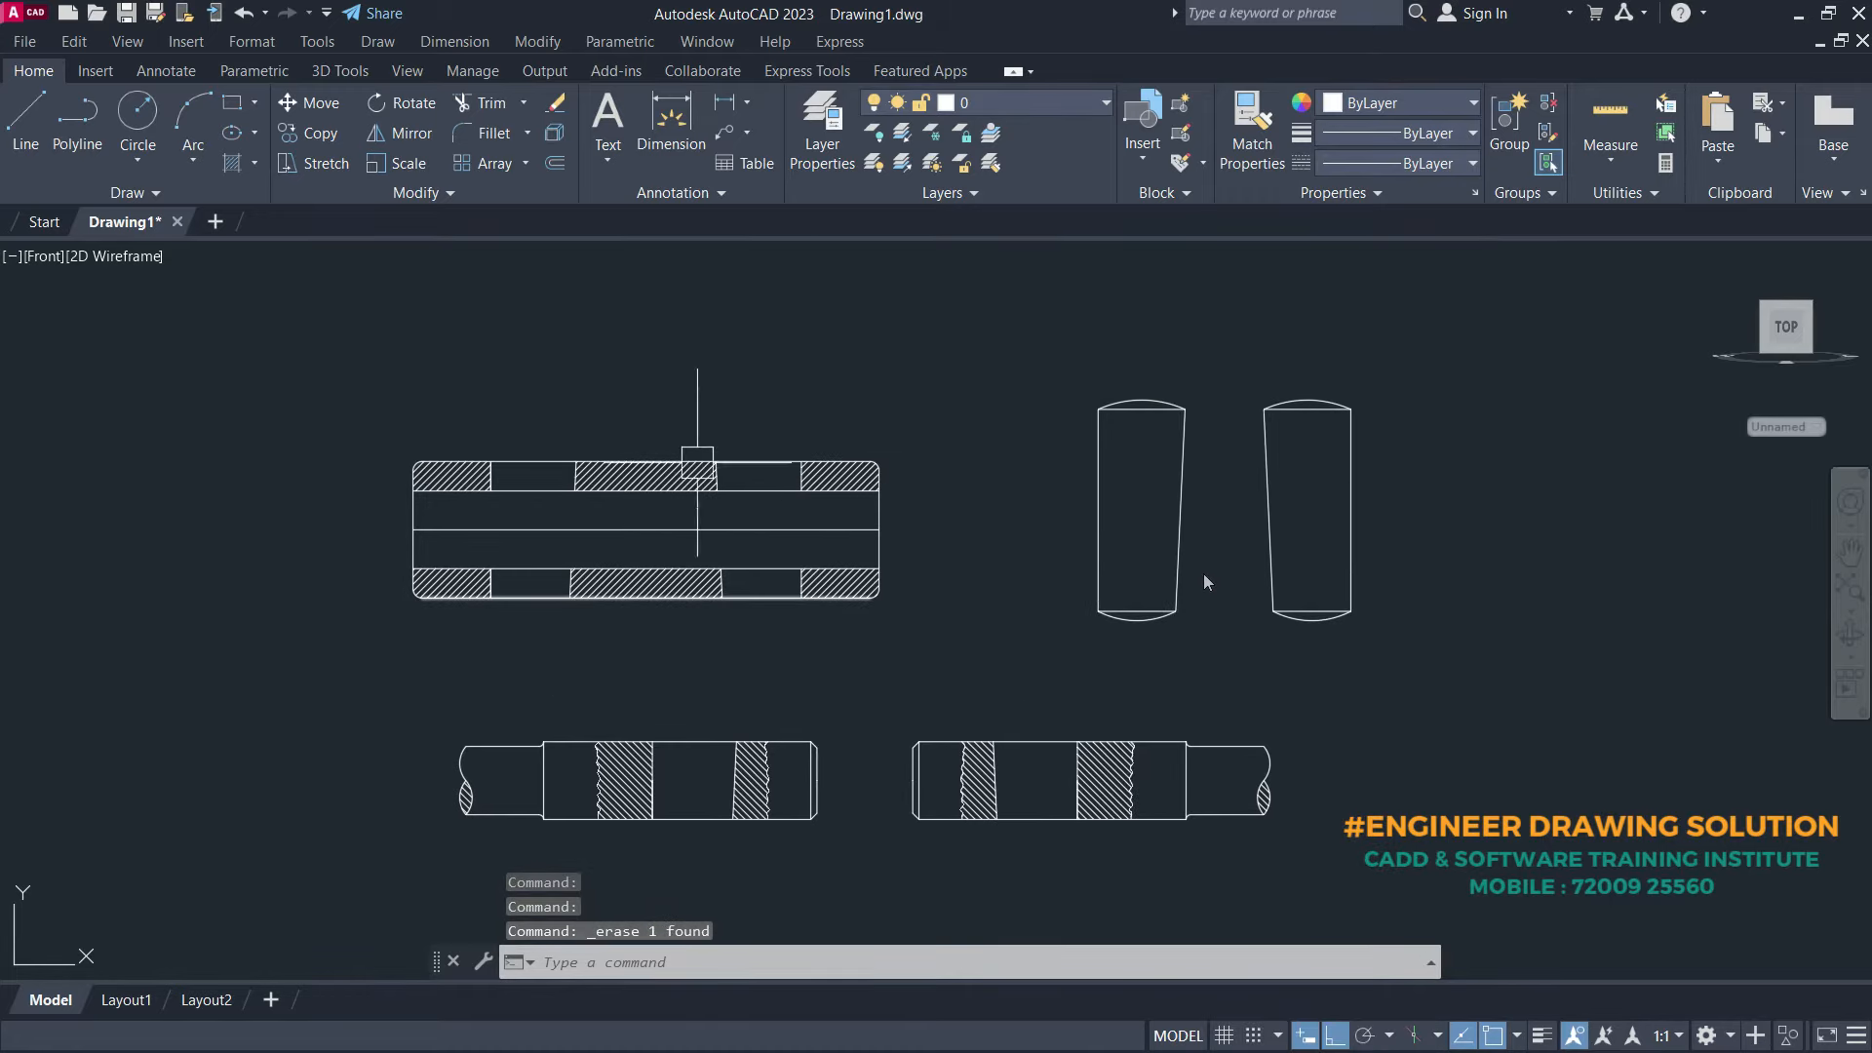
scroll(585, 546, up, 4)
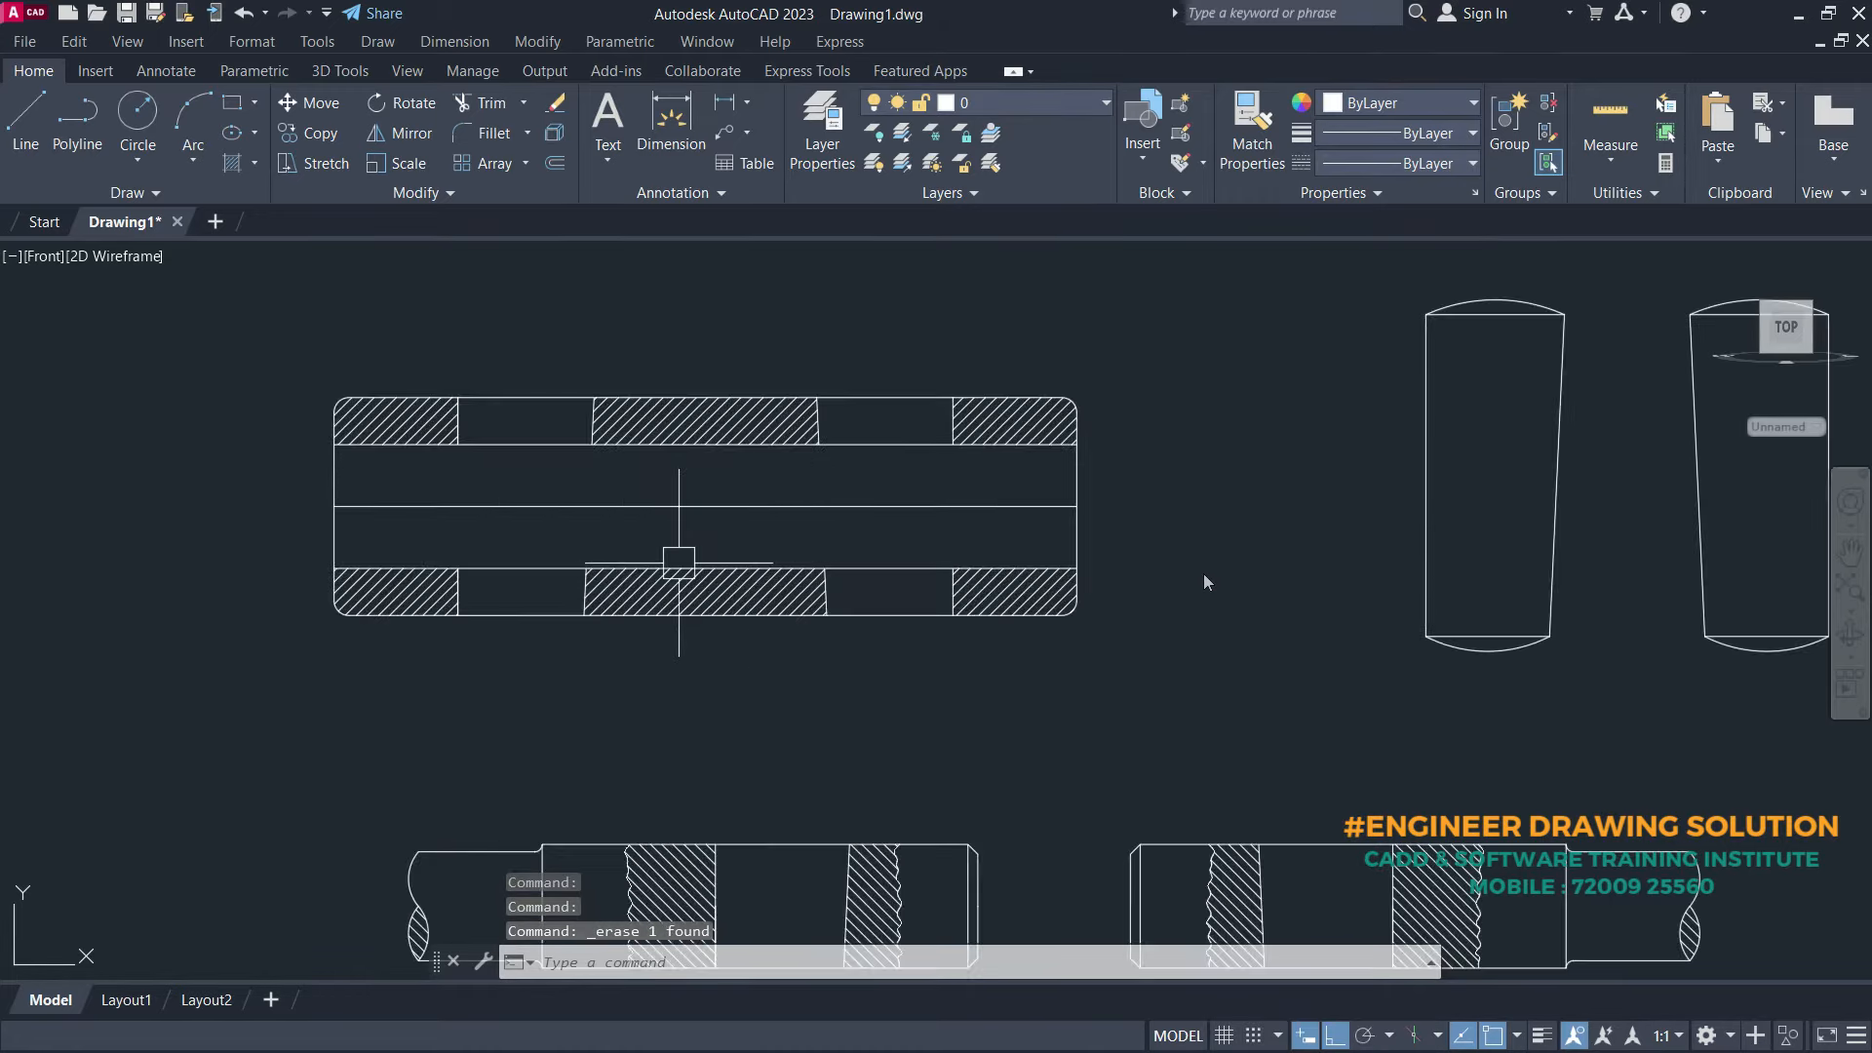
click(582, 508)
key(Delete)
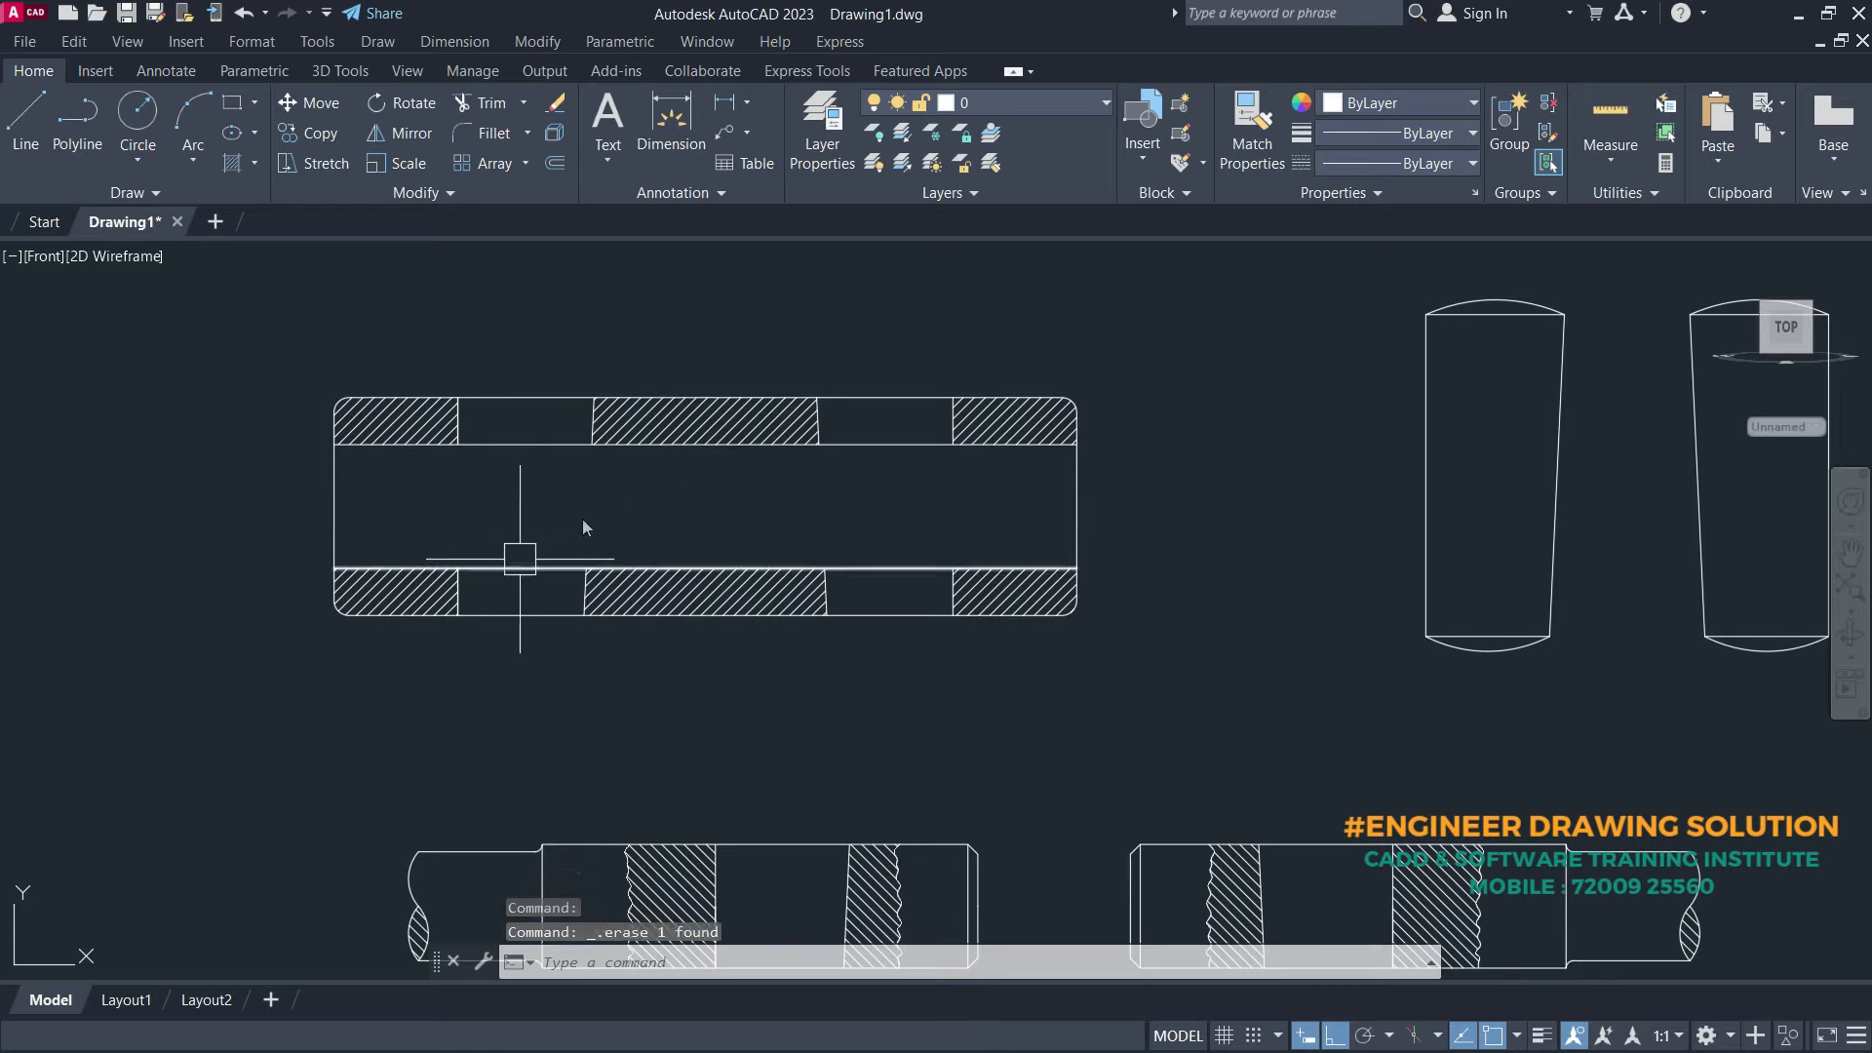
- Draw a 25-long horizontal guide line inward from the midpoint of each end of the sleeve
text(l)
key(Return)
click(333, 505)
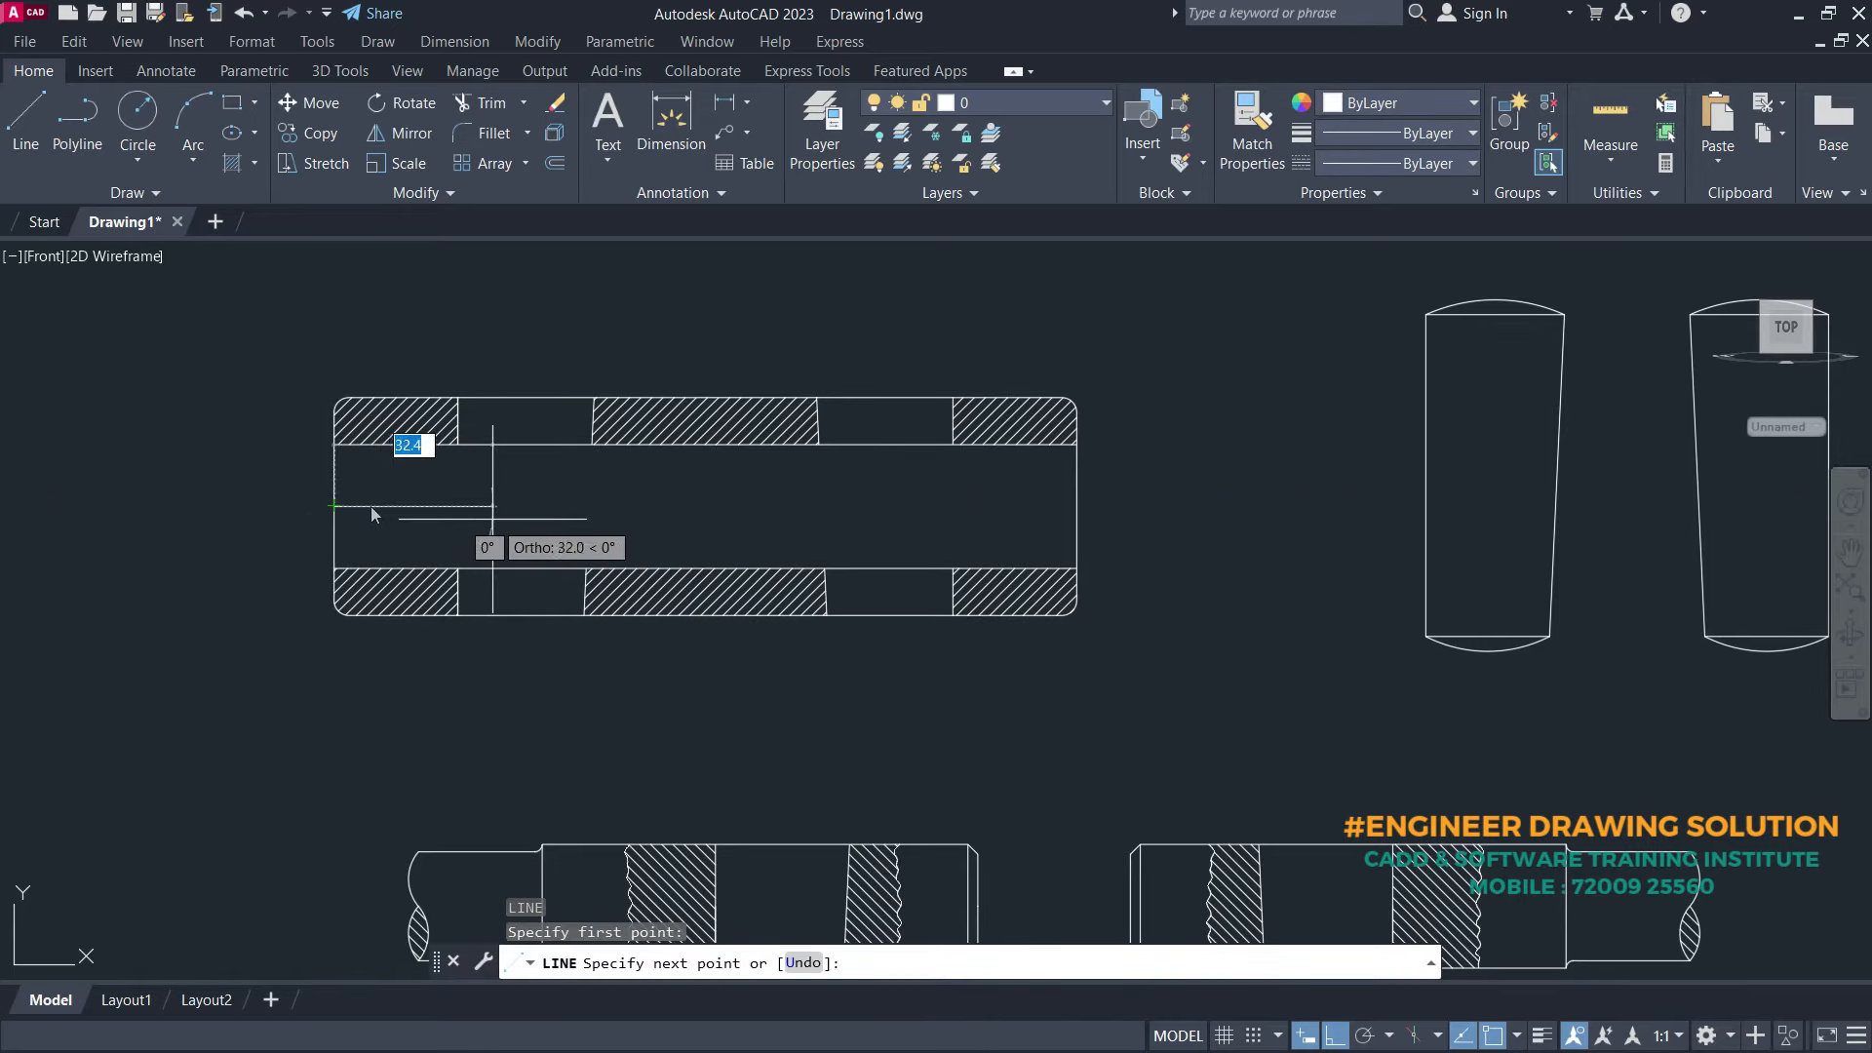
text(2)
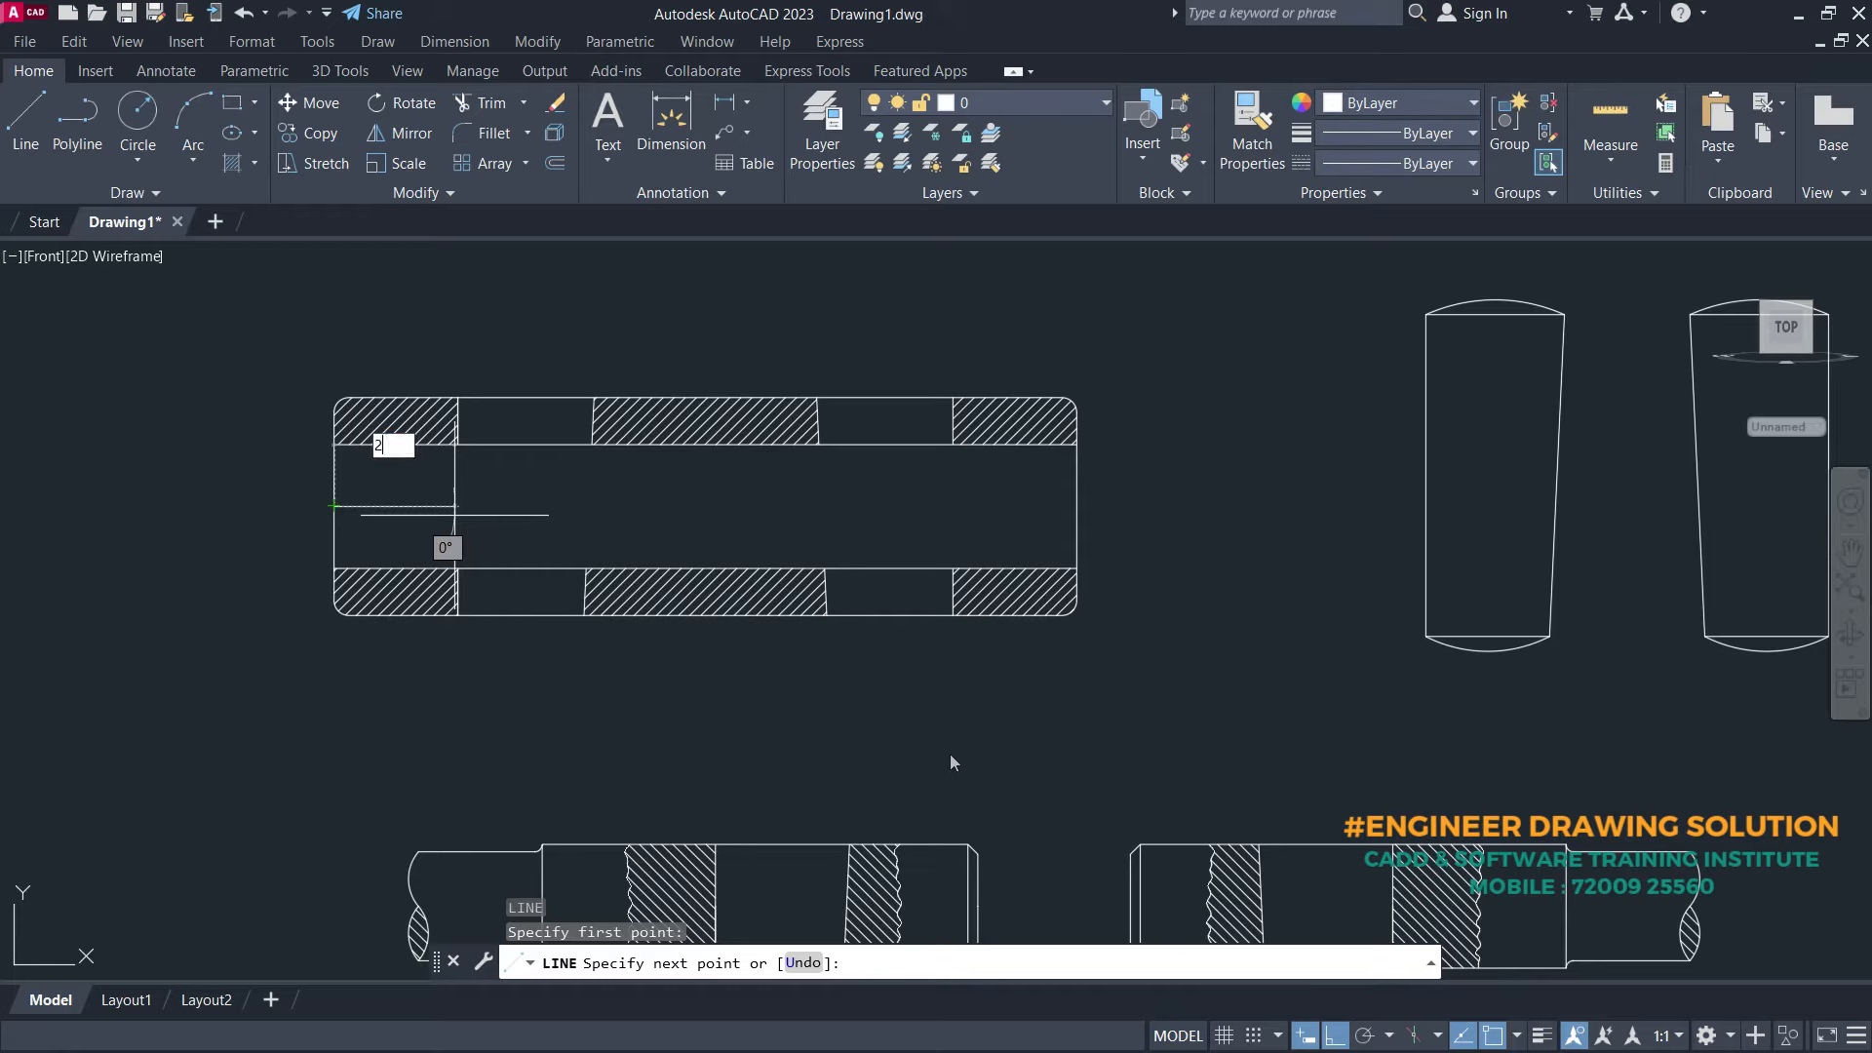
text(5)
key(space)
key(space)
key(space)
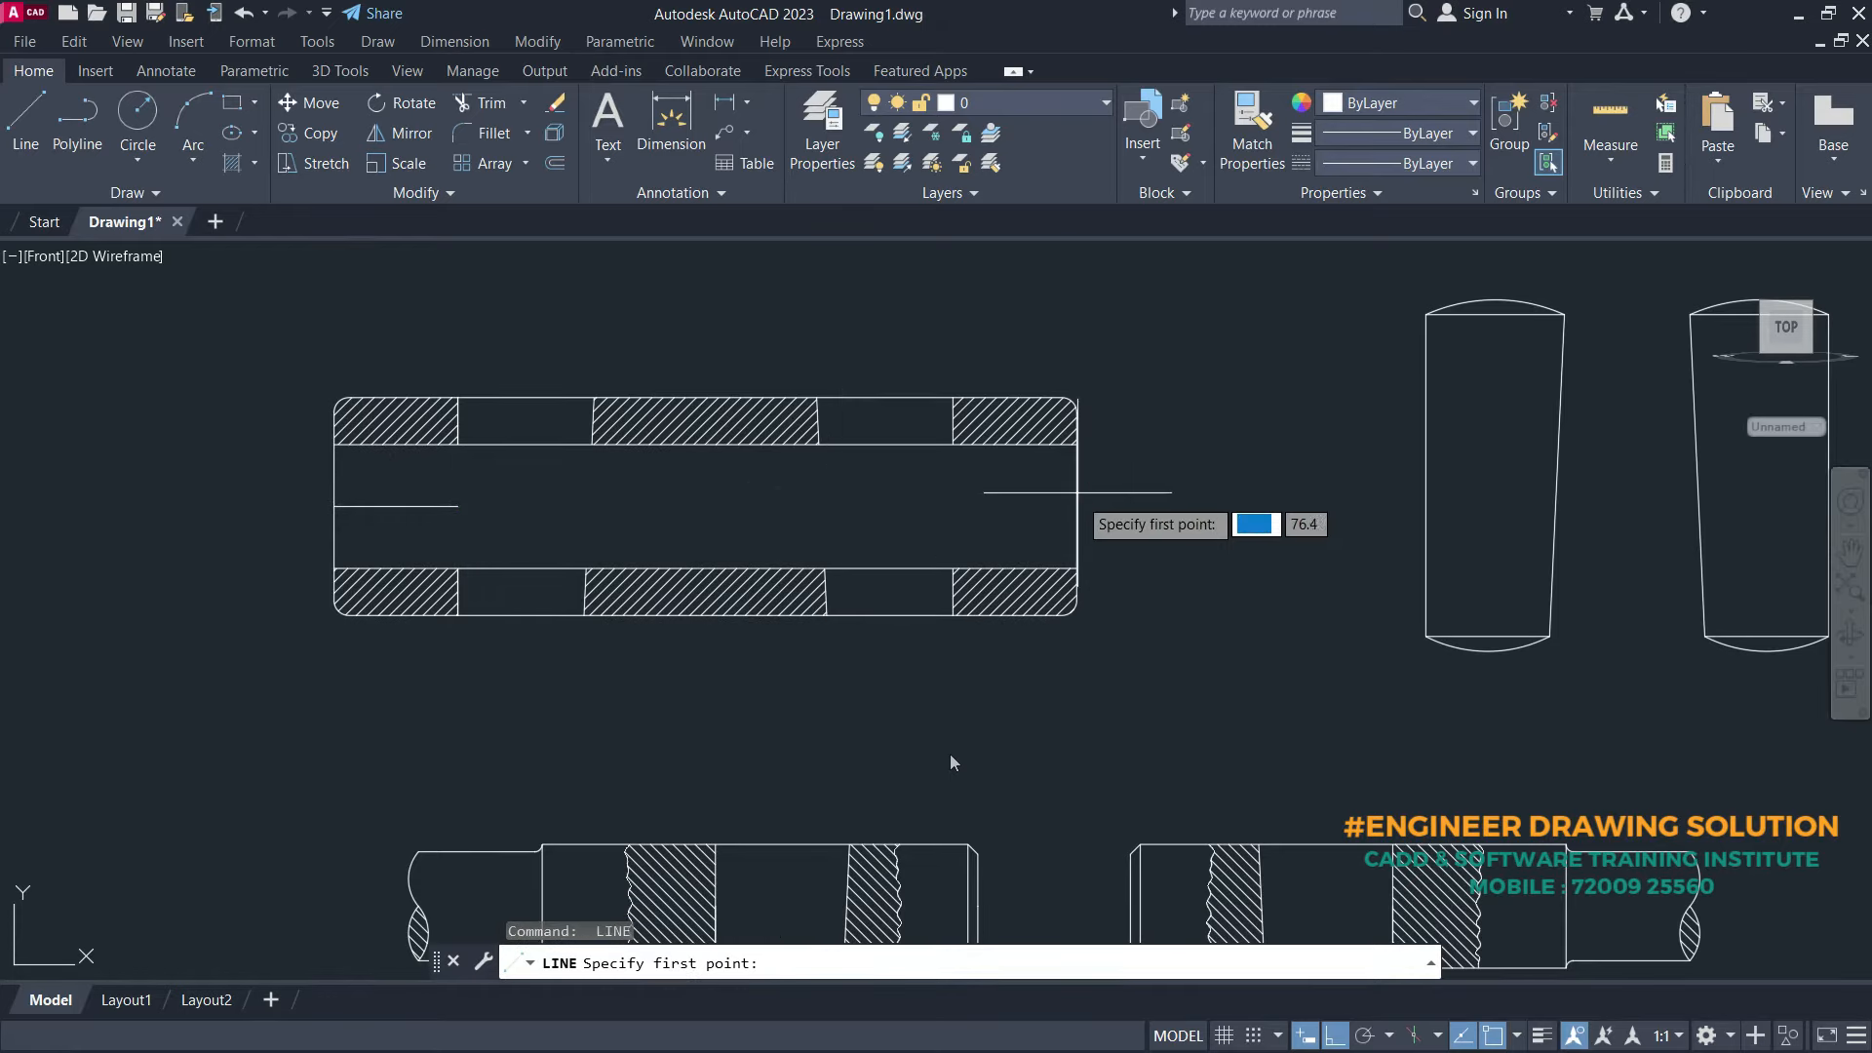
click(1076, 506)
text(5)
key(space)
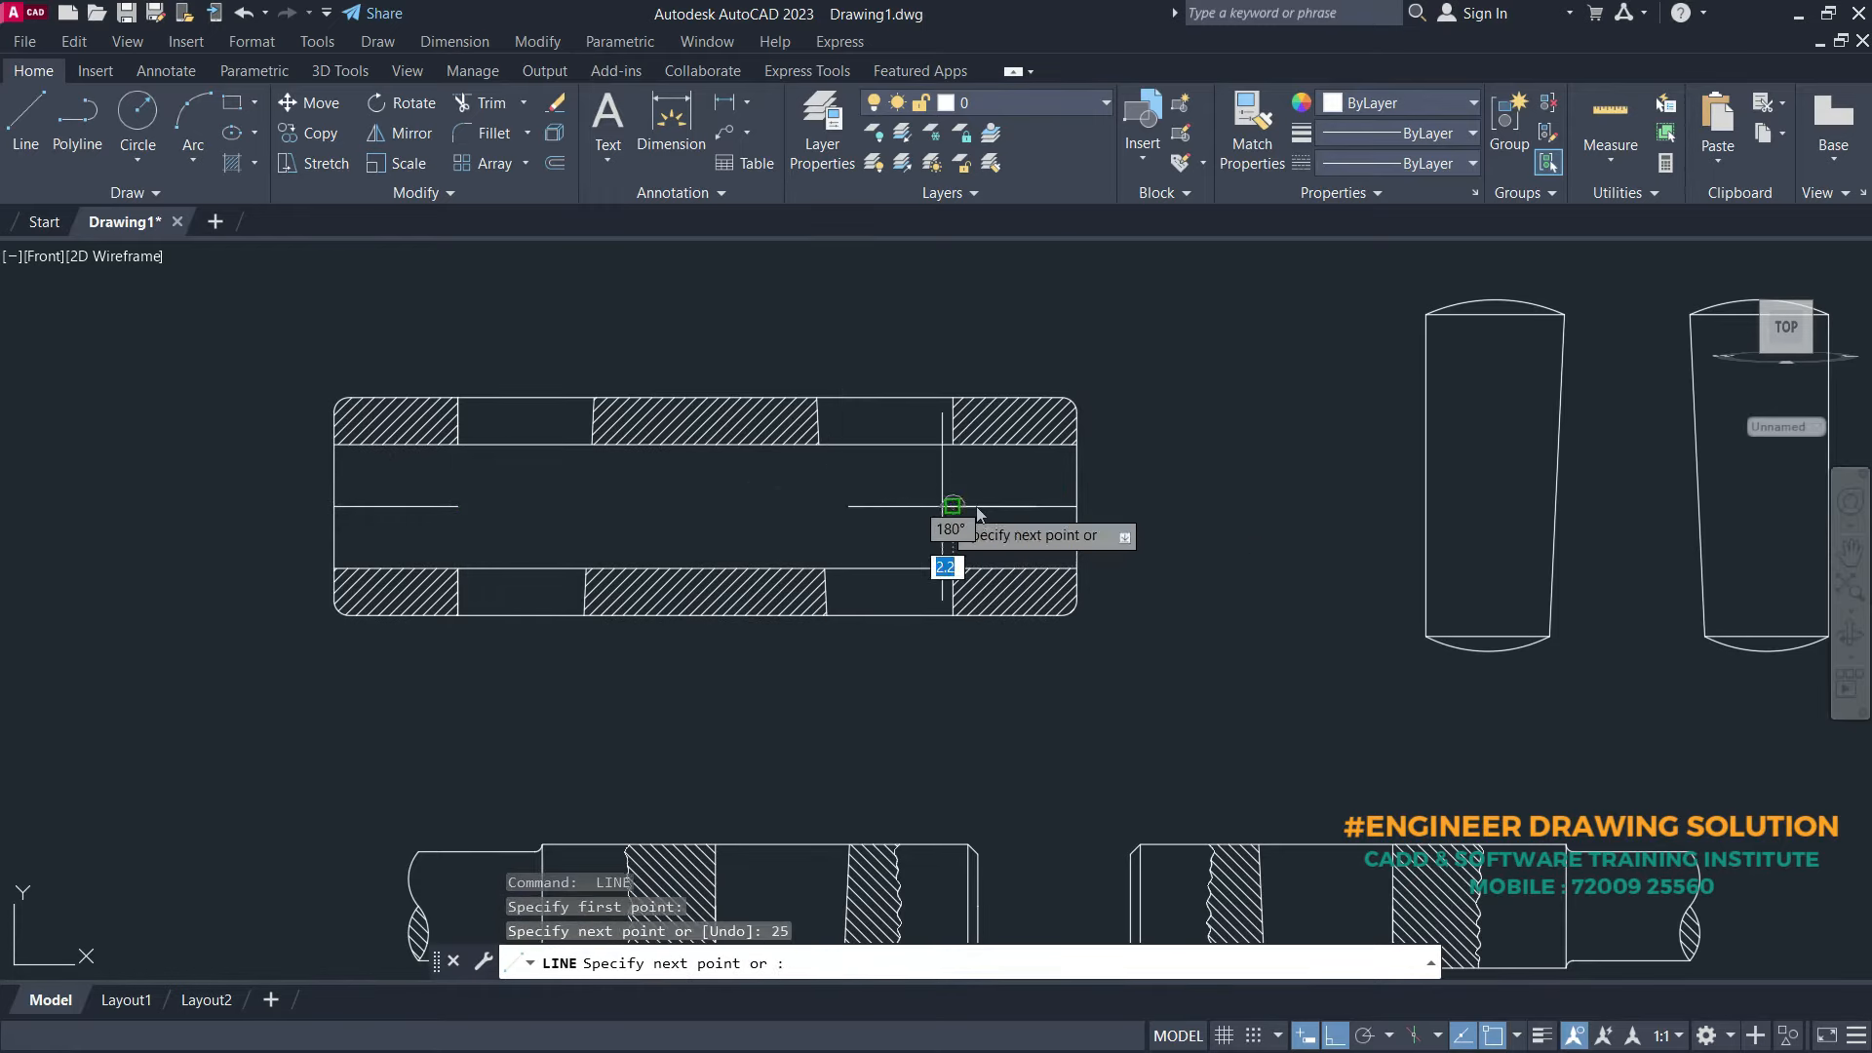
key(space)
- With Ortho off, move the original key by its straight edge's midpoint onto the inner end of the sleeve's left guide line
middle_drag(1262, 627, 1170, 585)
text(m)
key(space)
click(1498, 705)
middle_drag(1462, 682, 1454, 791)
click(1240, 353)
key(space)
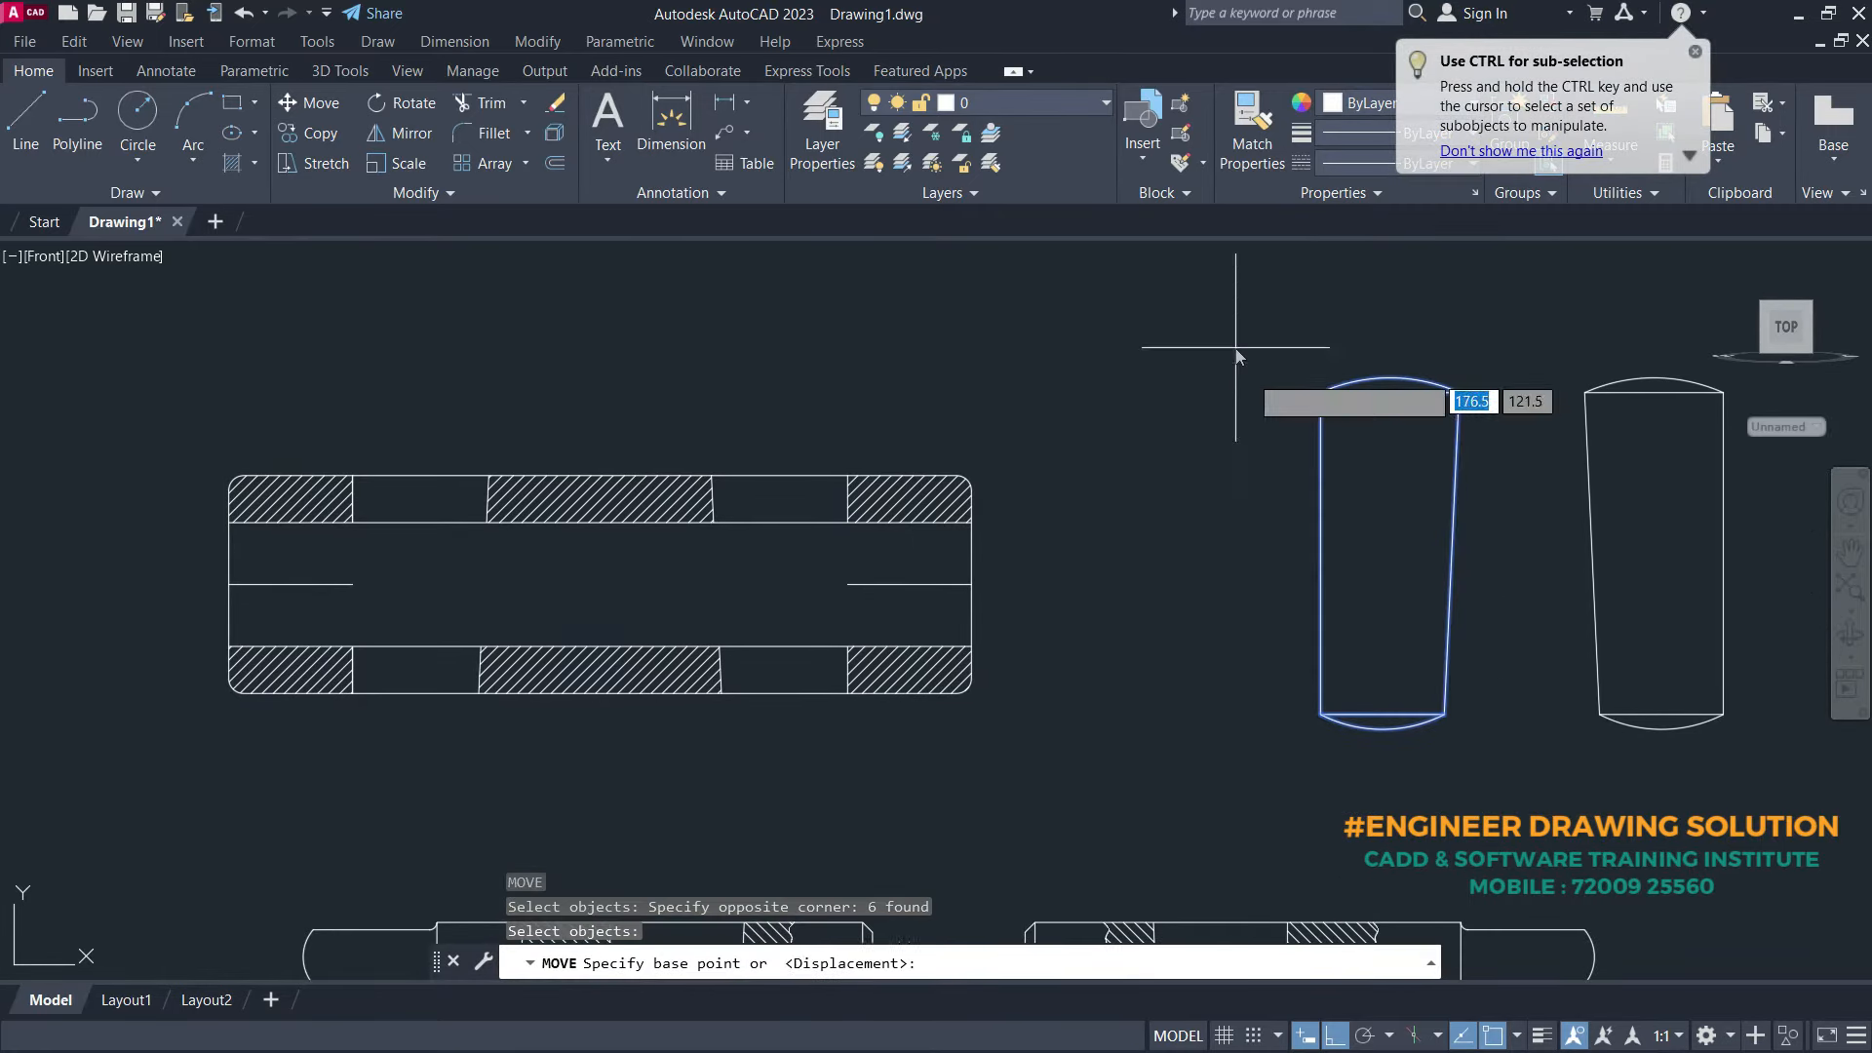
click(1322, 554)
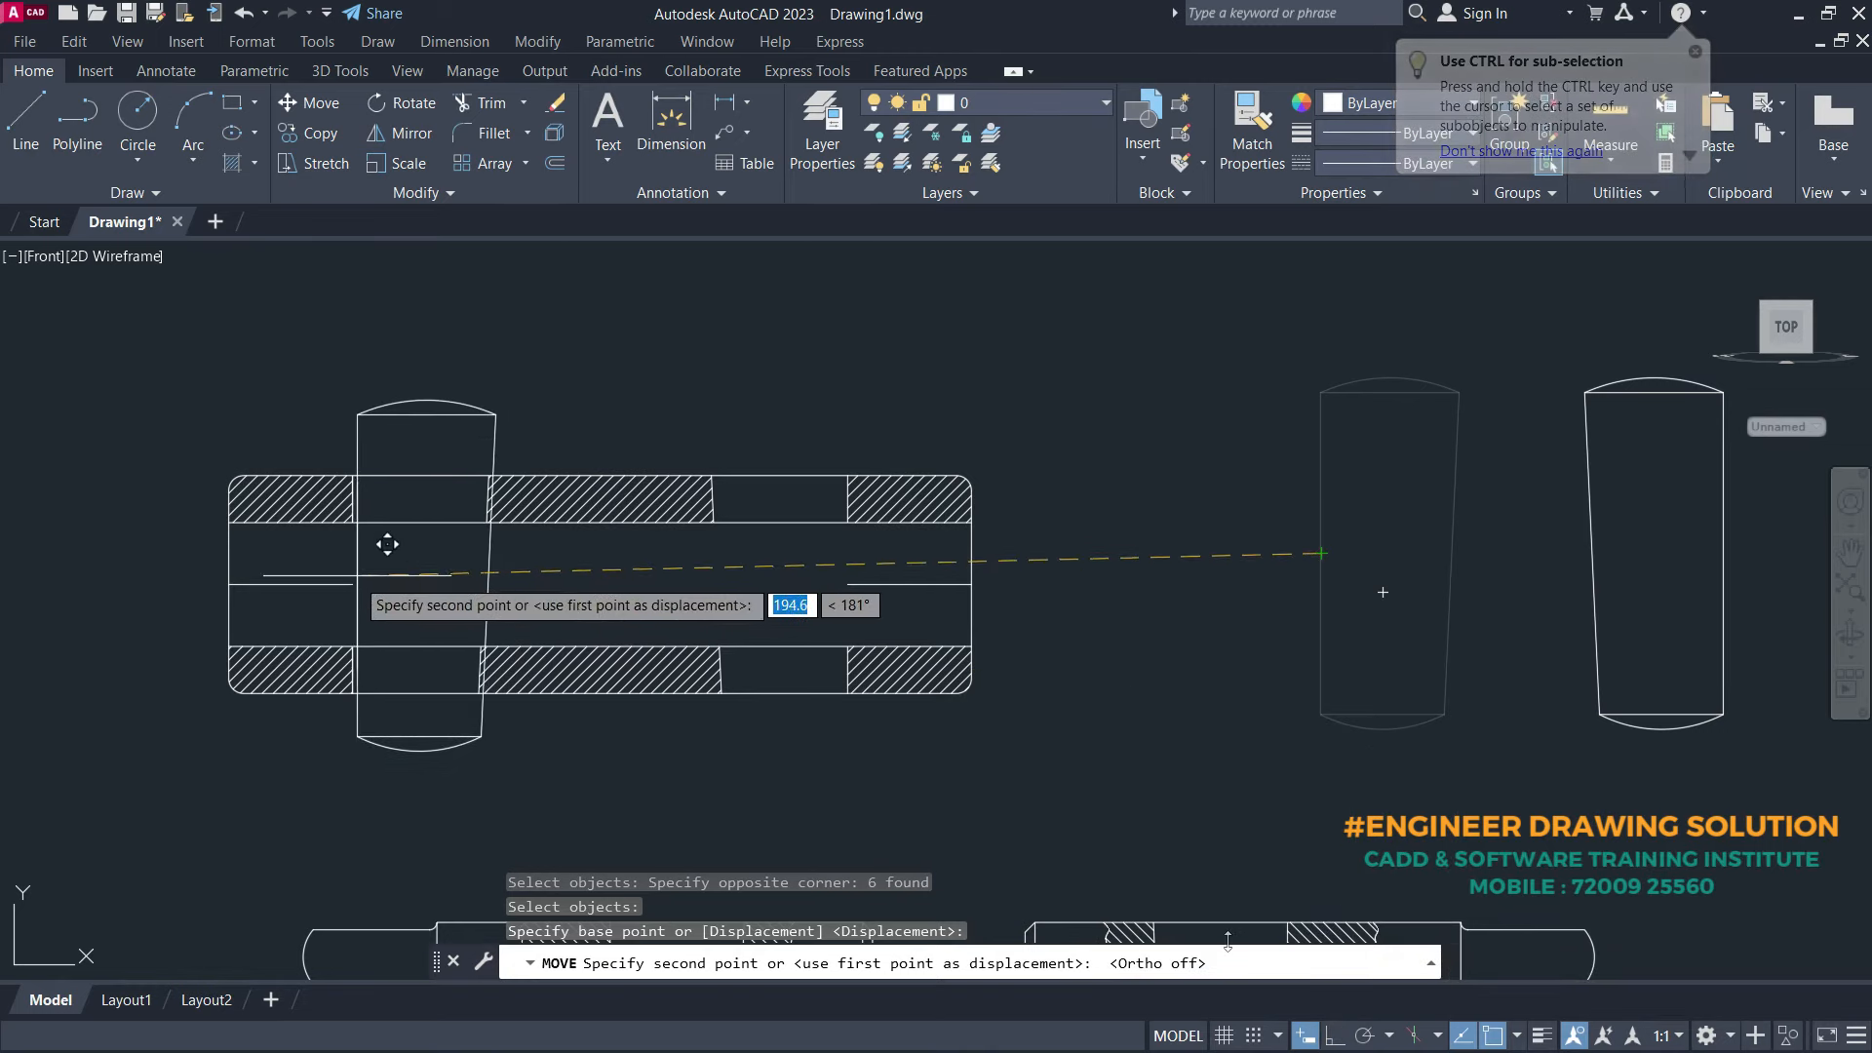
click(354, 583)
- Move the mirrored key by its straight edge's midpoint onto the inner end of the sleeve's right guide line
middle_drag(1131, 749, 953, 702)
key(space)
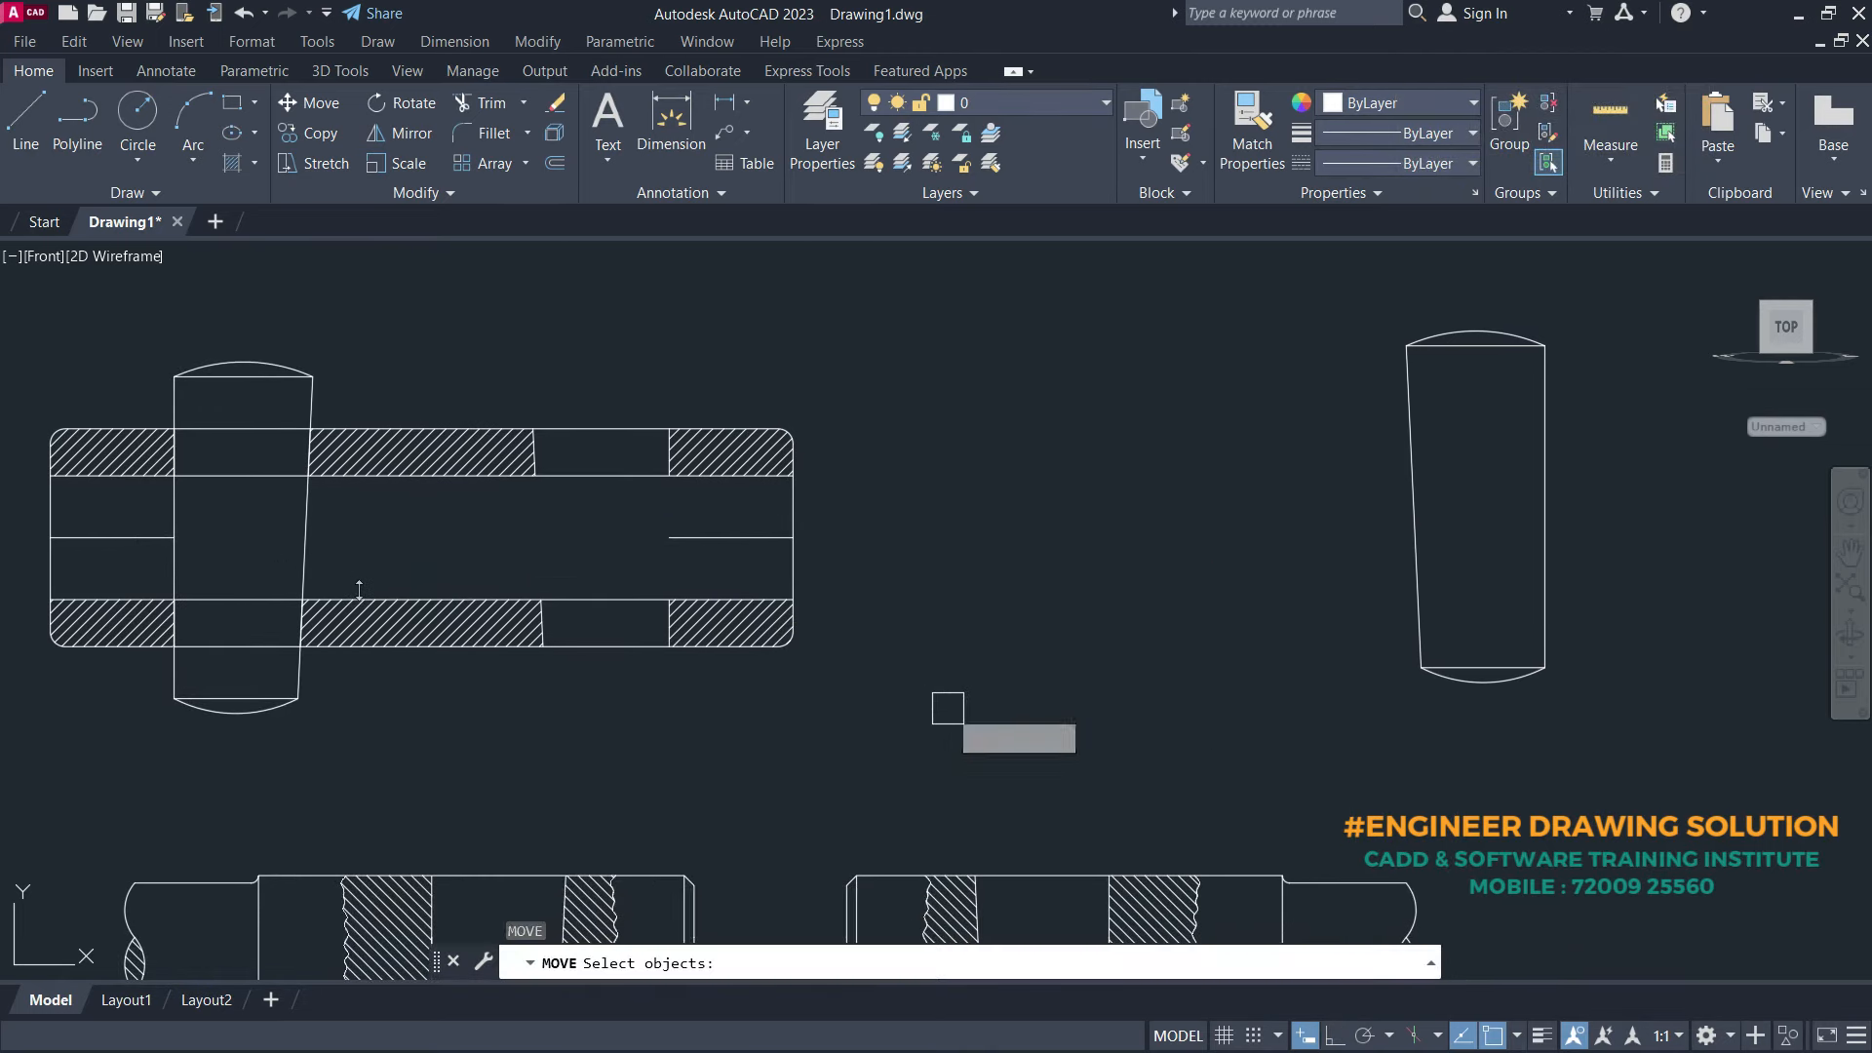
click(1638, 801)
click(1328, 353)
key(space)
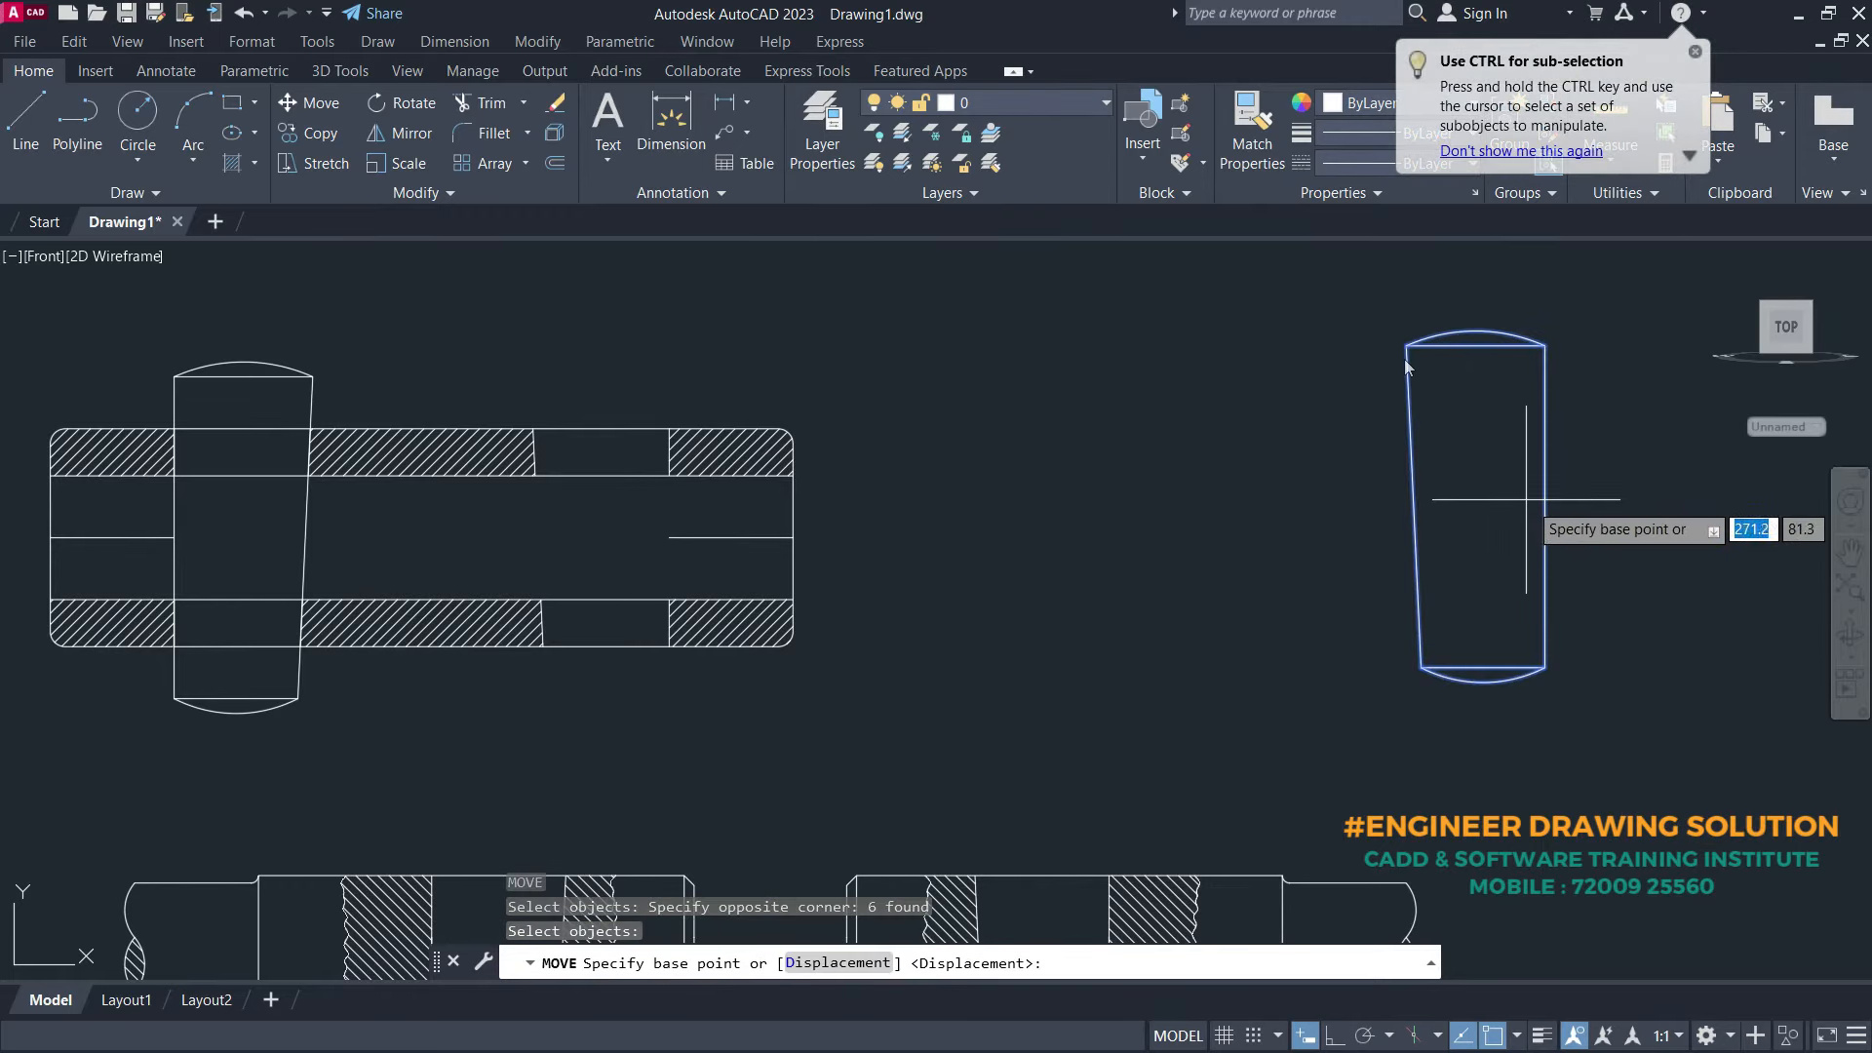
click(1546, 506)
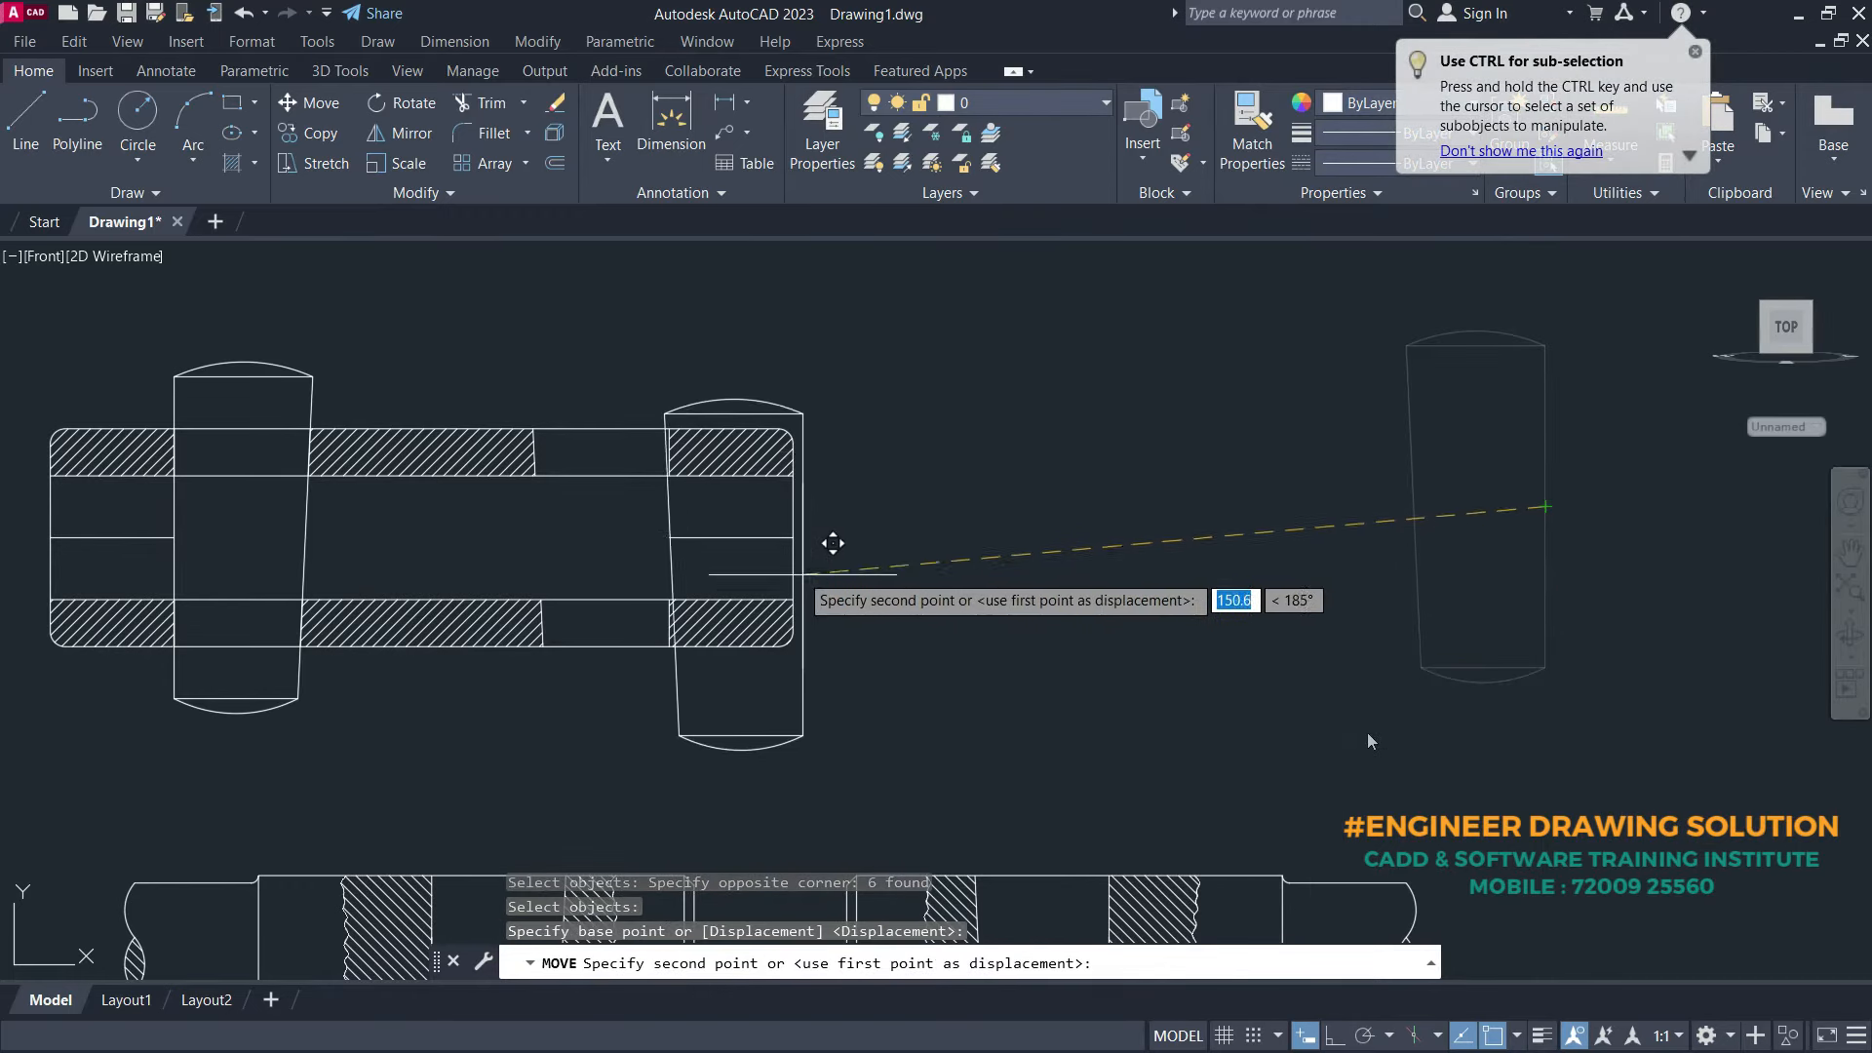
click(712, 504)
- Erase the two short horizontal guide lines at the sleeve's ends
middle_drag(878, 619, 1116, 494)
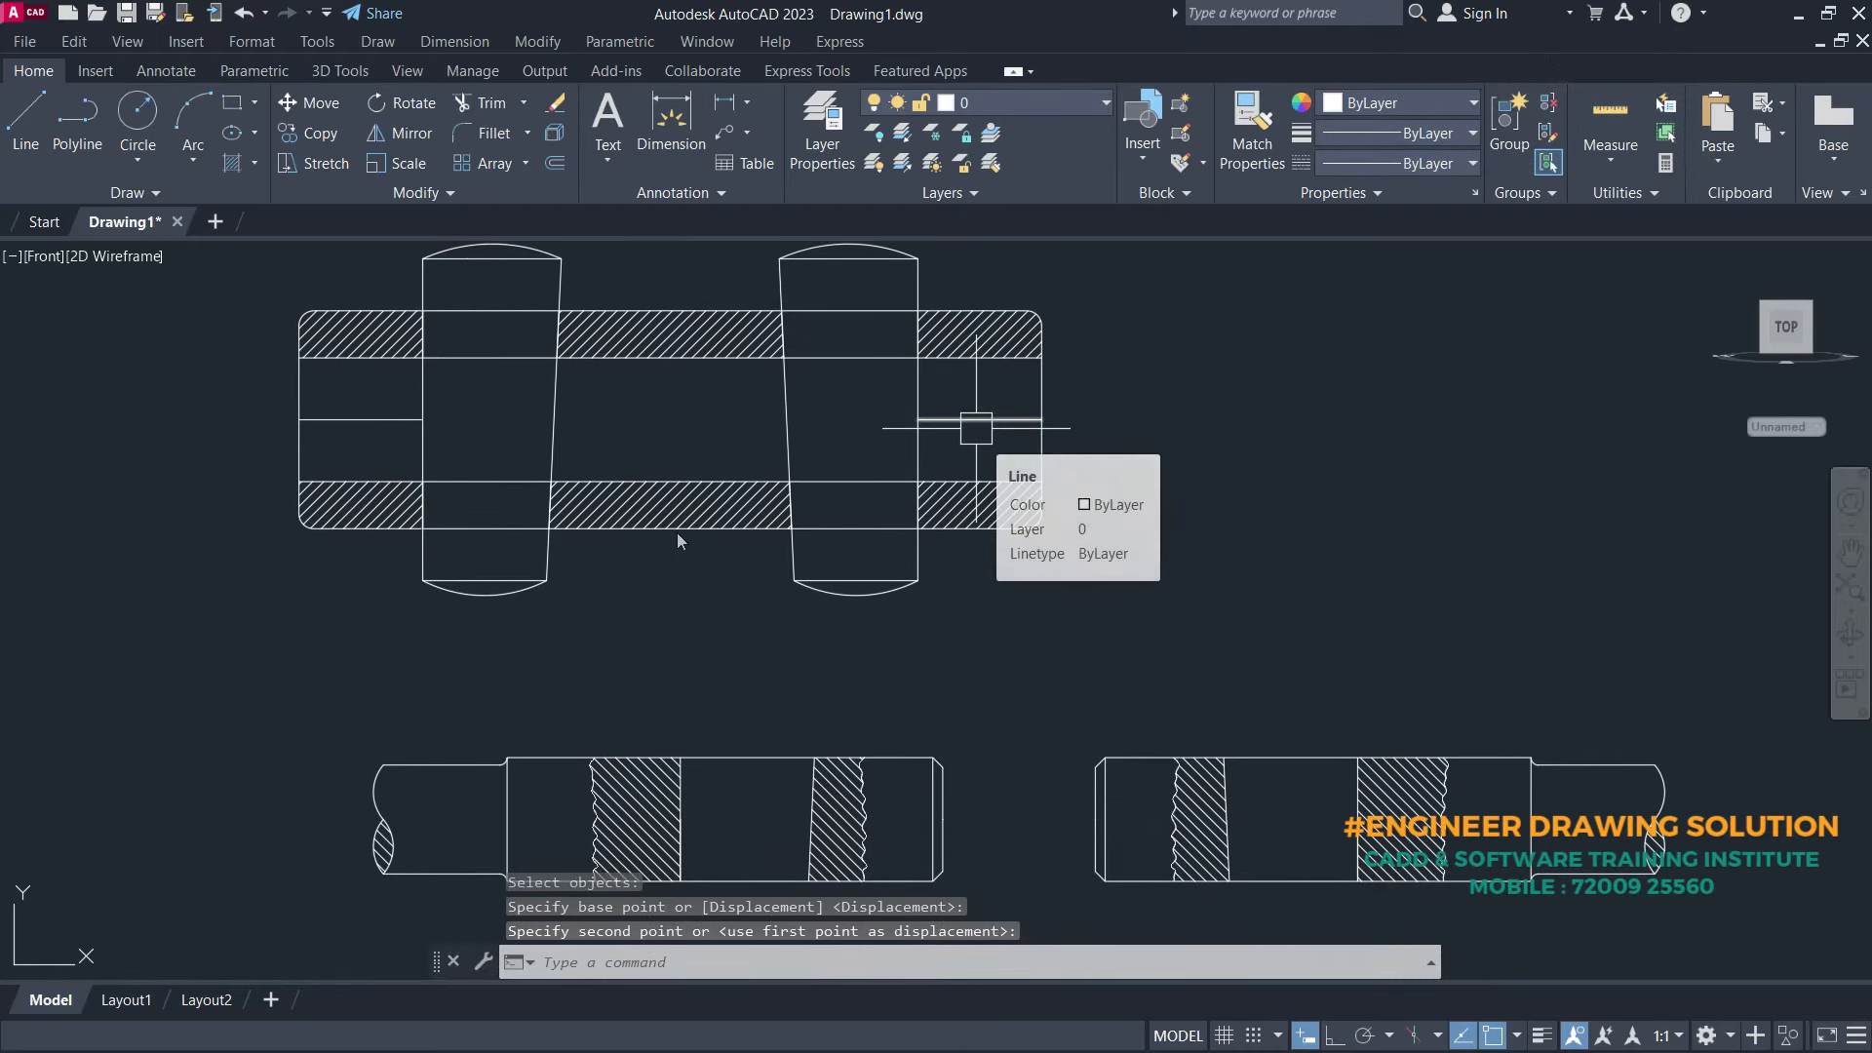
click(976, 424)
key(Delete)
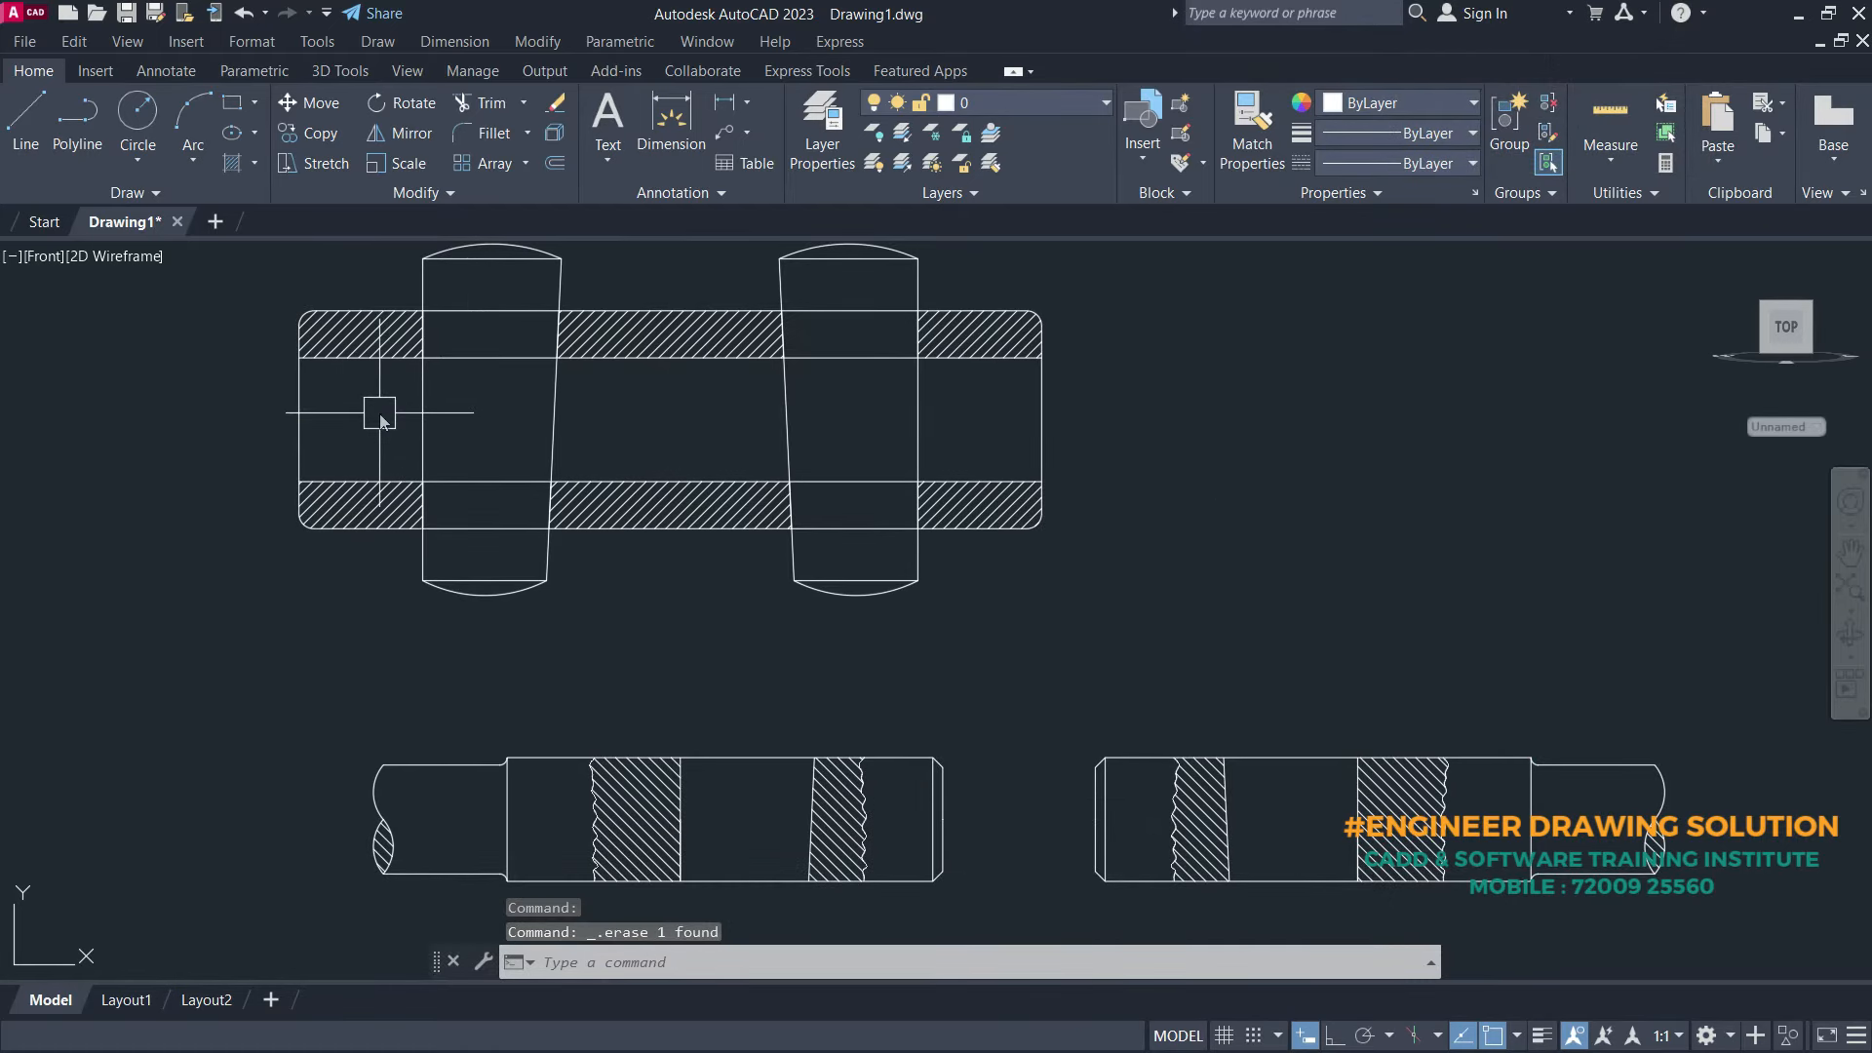
- Draw a horizontal line through the sleeve between the midpoints of its two ends
text(l)
key(Return)
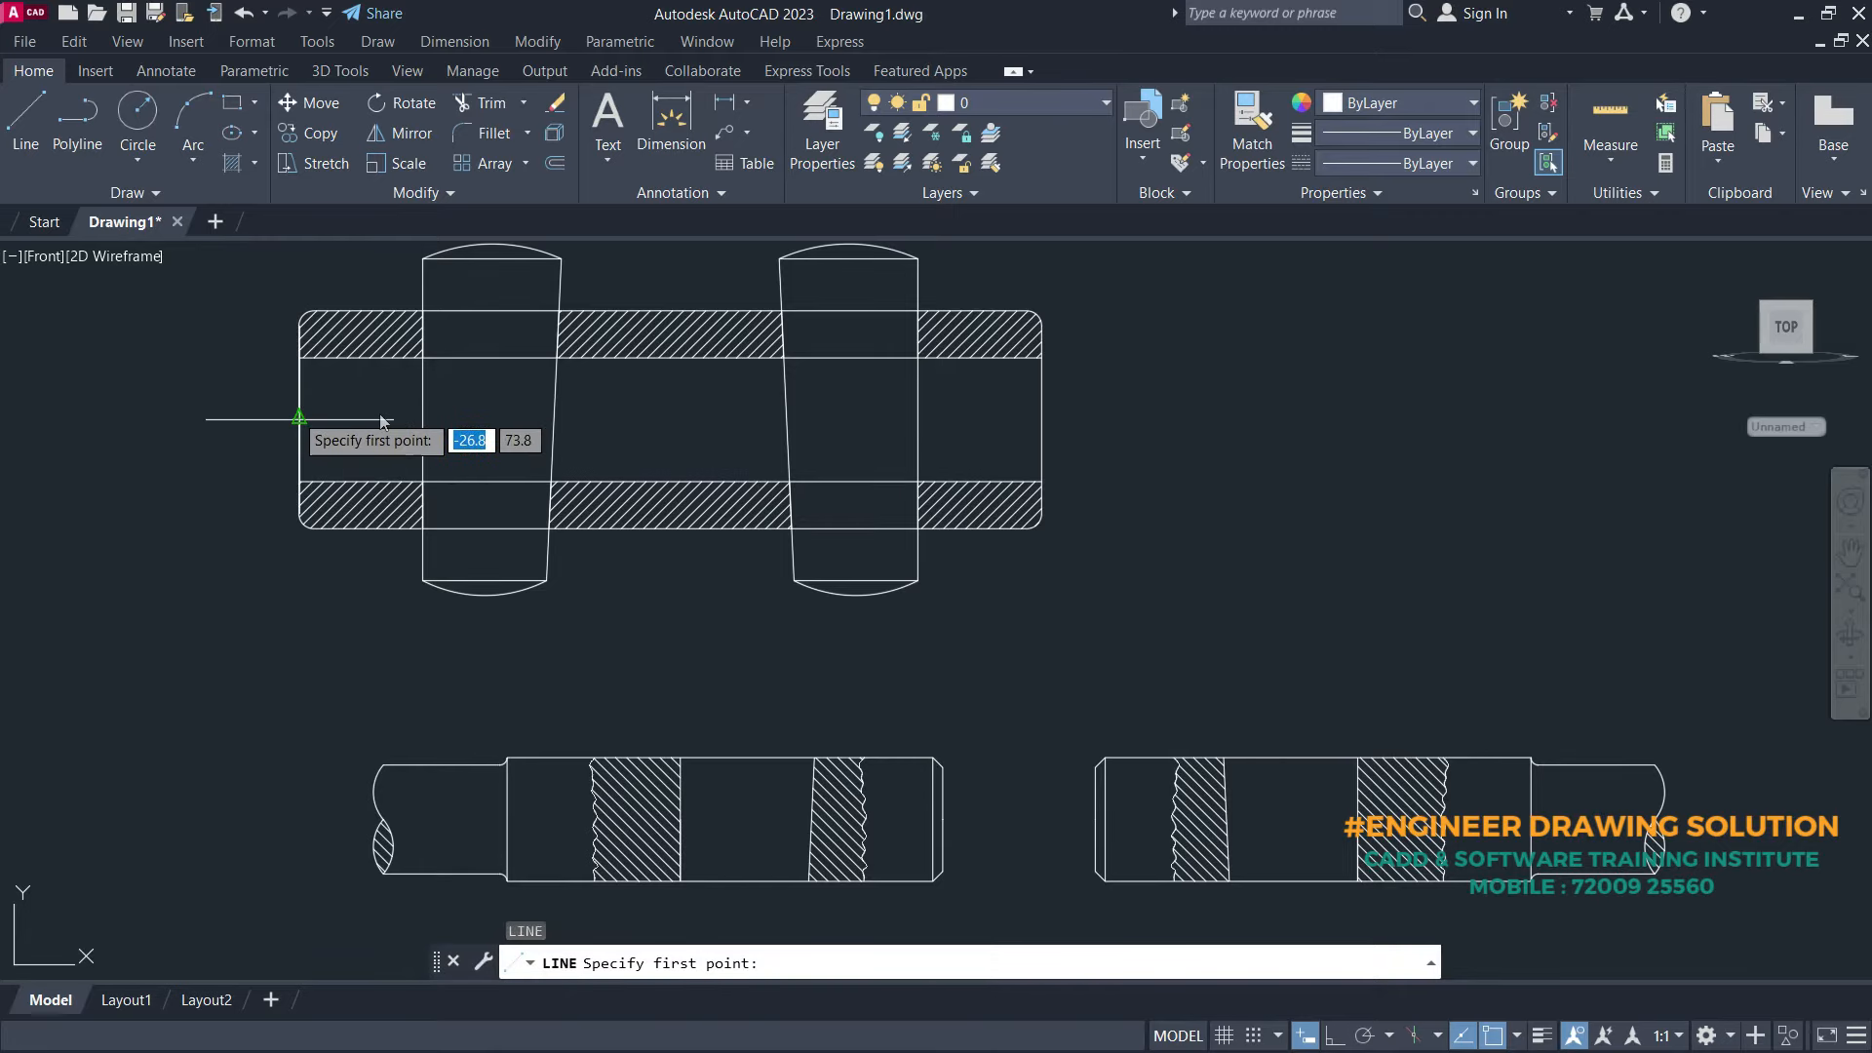
click(298, 421)
click(1042, 420)
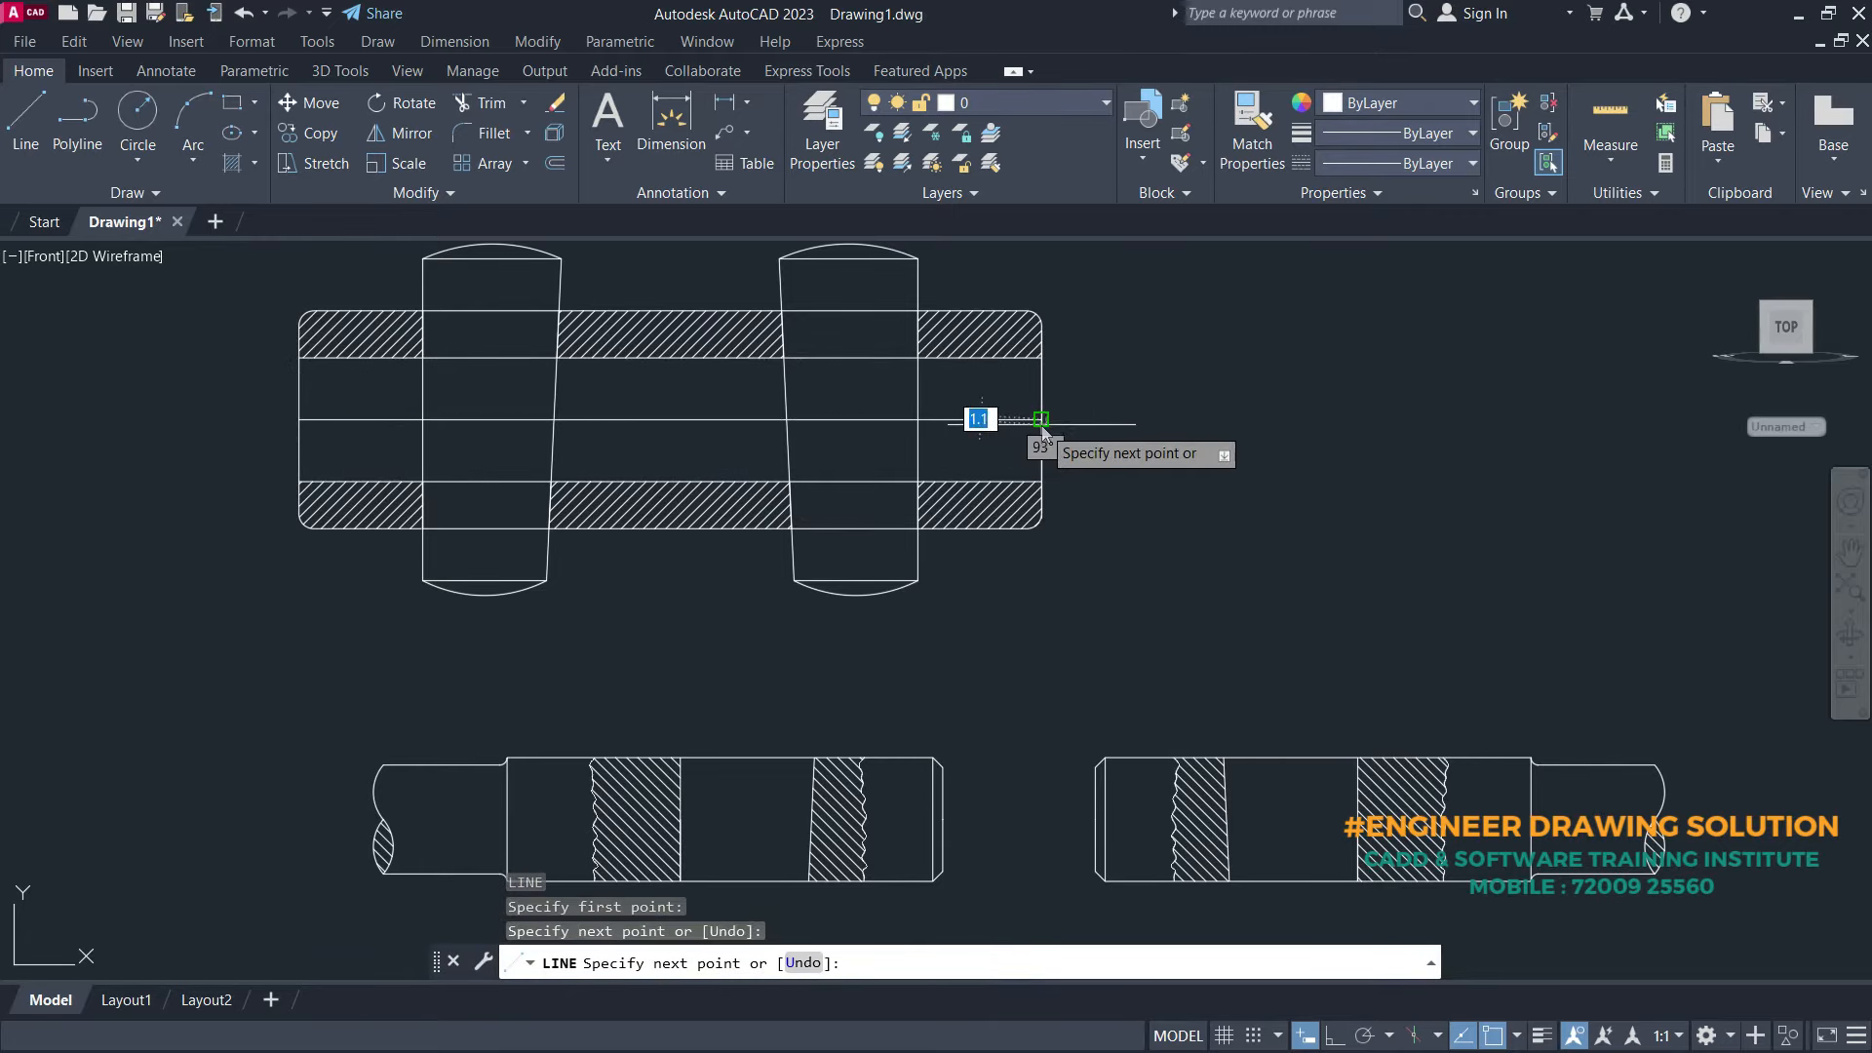
key(Return)
- Move the left shaft by the midpoint of its chamfered end face onto the midpoint of the sleeve's centre line
middle_drag(1448, 503, 1334, 368)
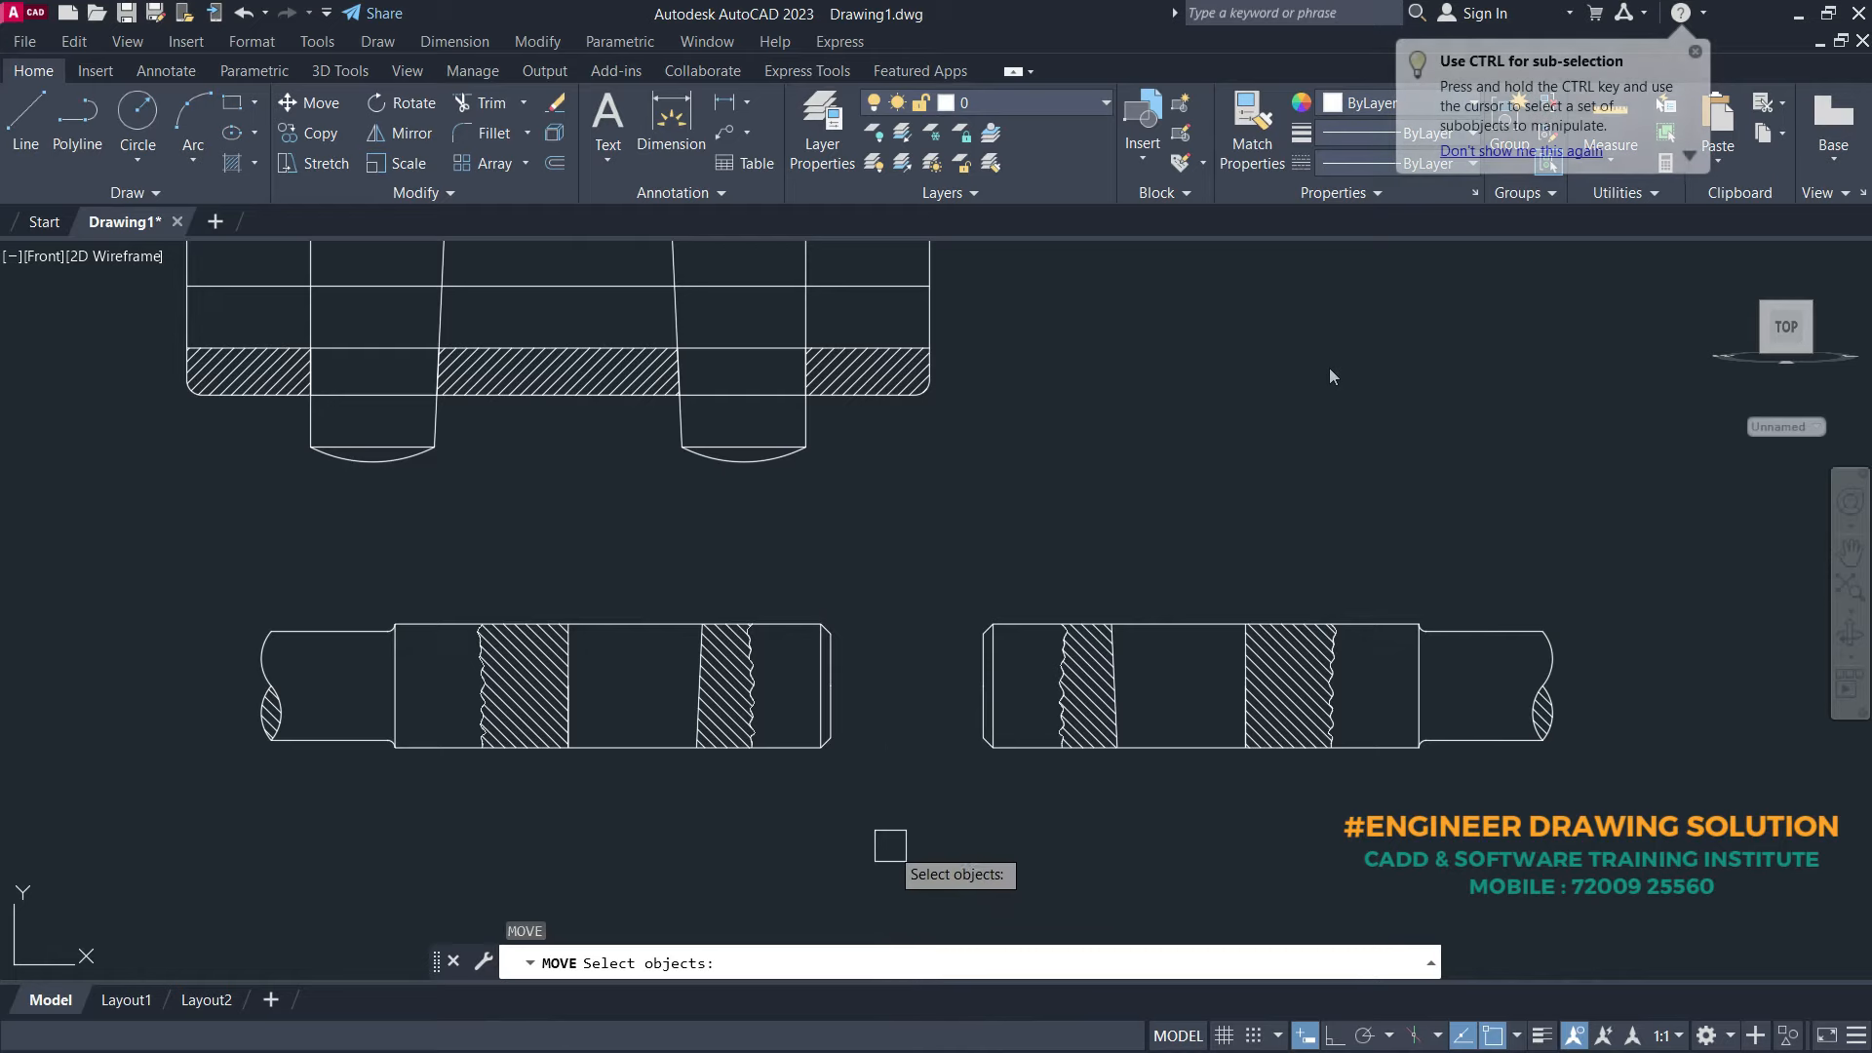
click(886, 847)
click(79, 517)
key(Return)
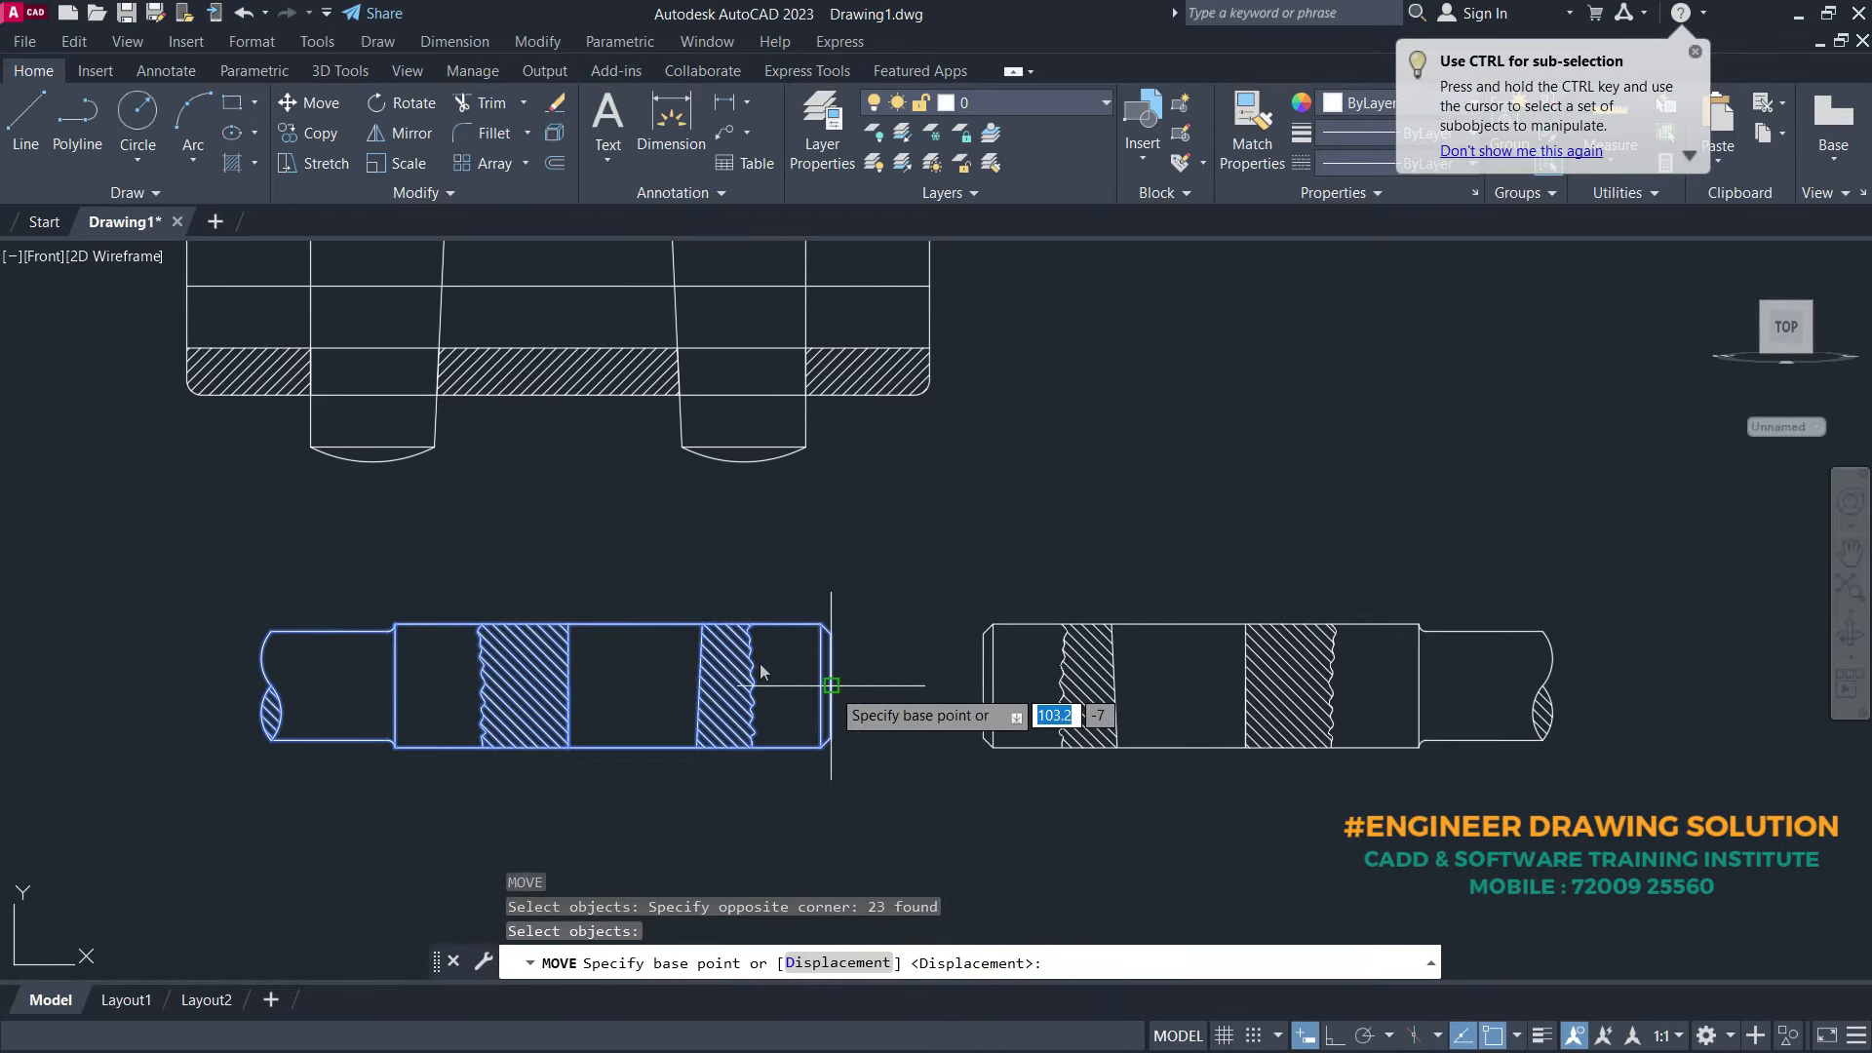
click(831, 685)
scroll(1042, 781, down, 2)
scroll(833, 687, up, 2)
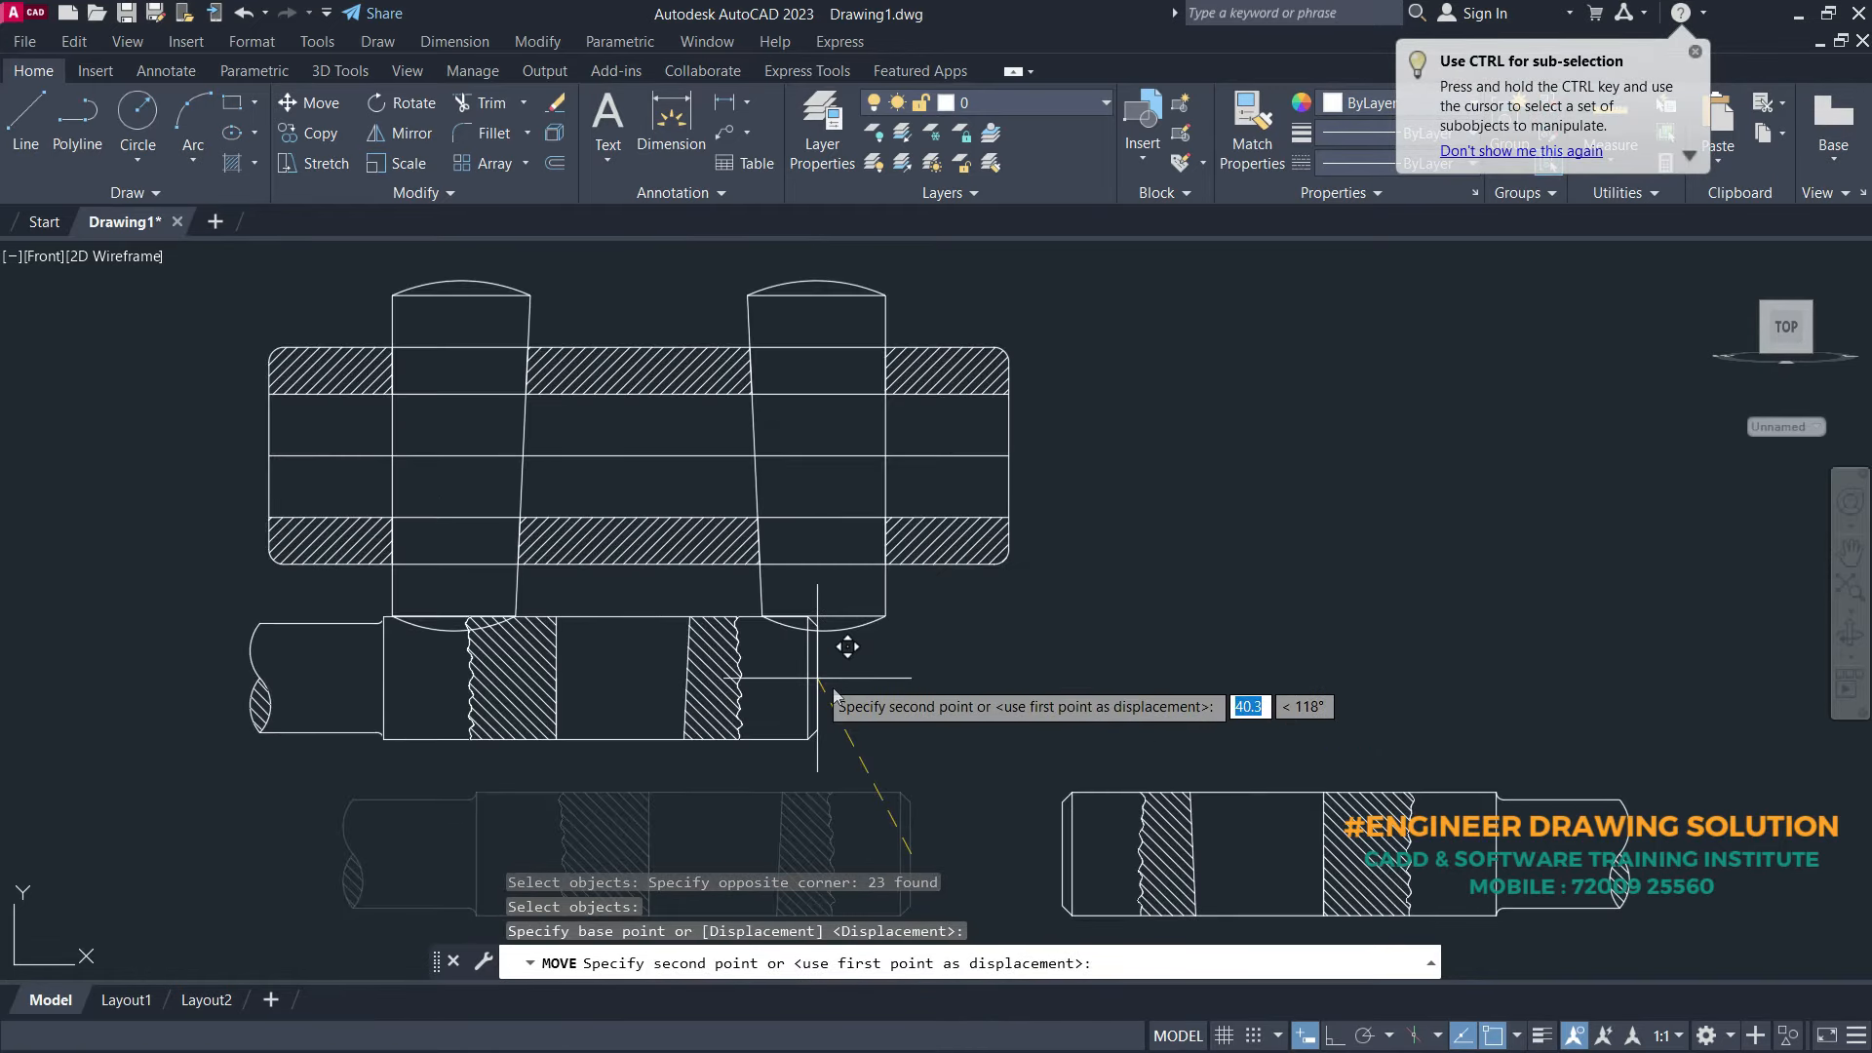
click(640, 463)
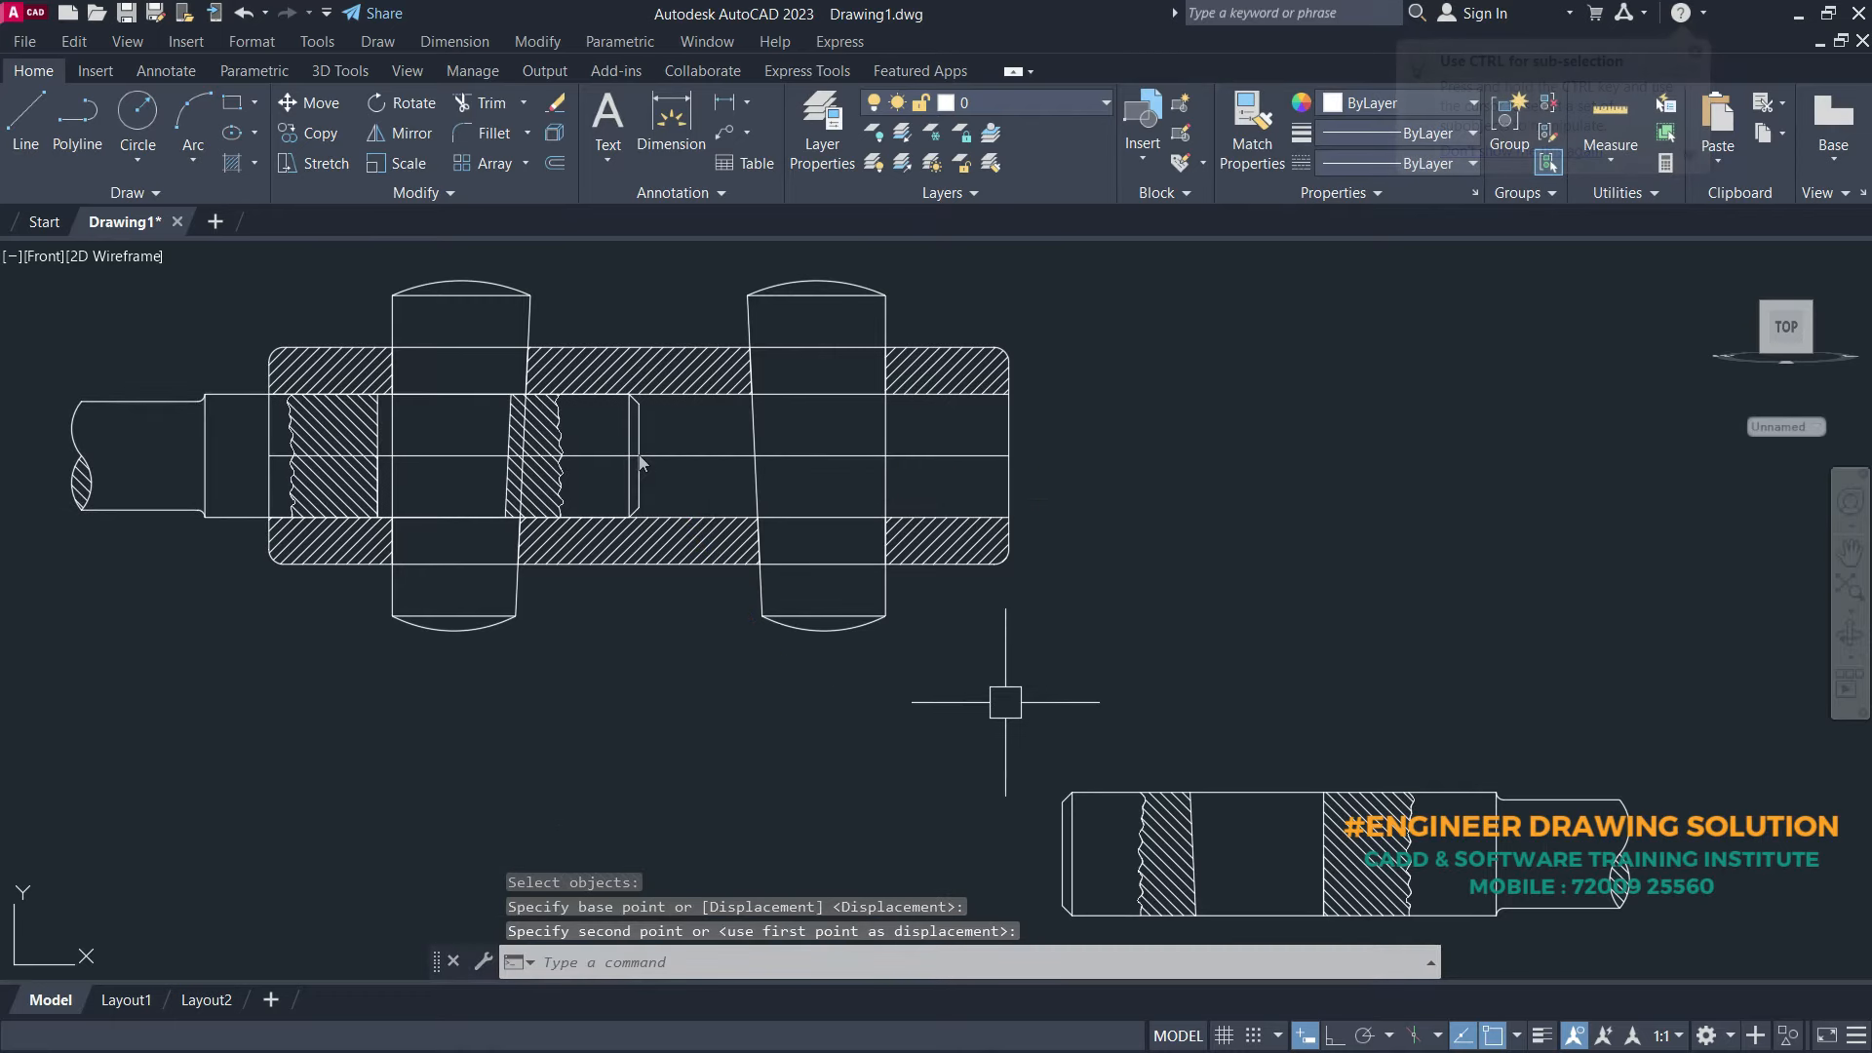
- Move the mirrored shaft into the sleeve so the midpoint of its chamfered end face meets the left shaft's end face
middle_drag(1043, 707, 887, 604)
text(m)
key(Return)
click(1570, 862)
click(917, 683)
key(Return)
click(905, 751)
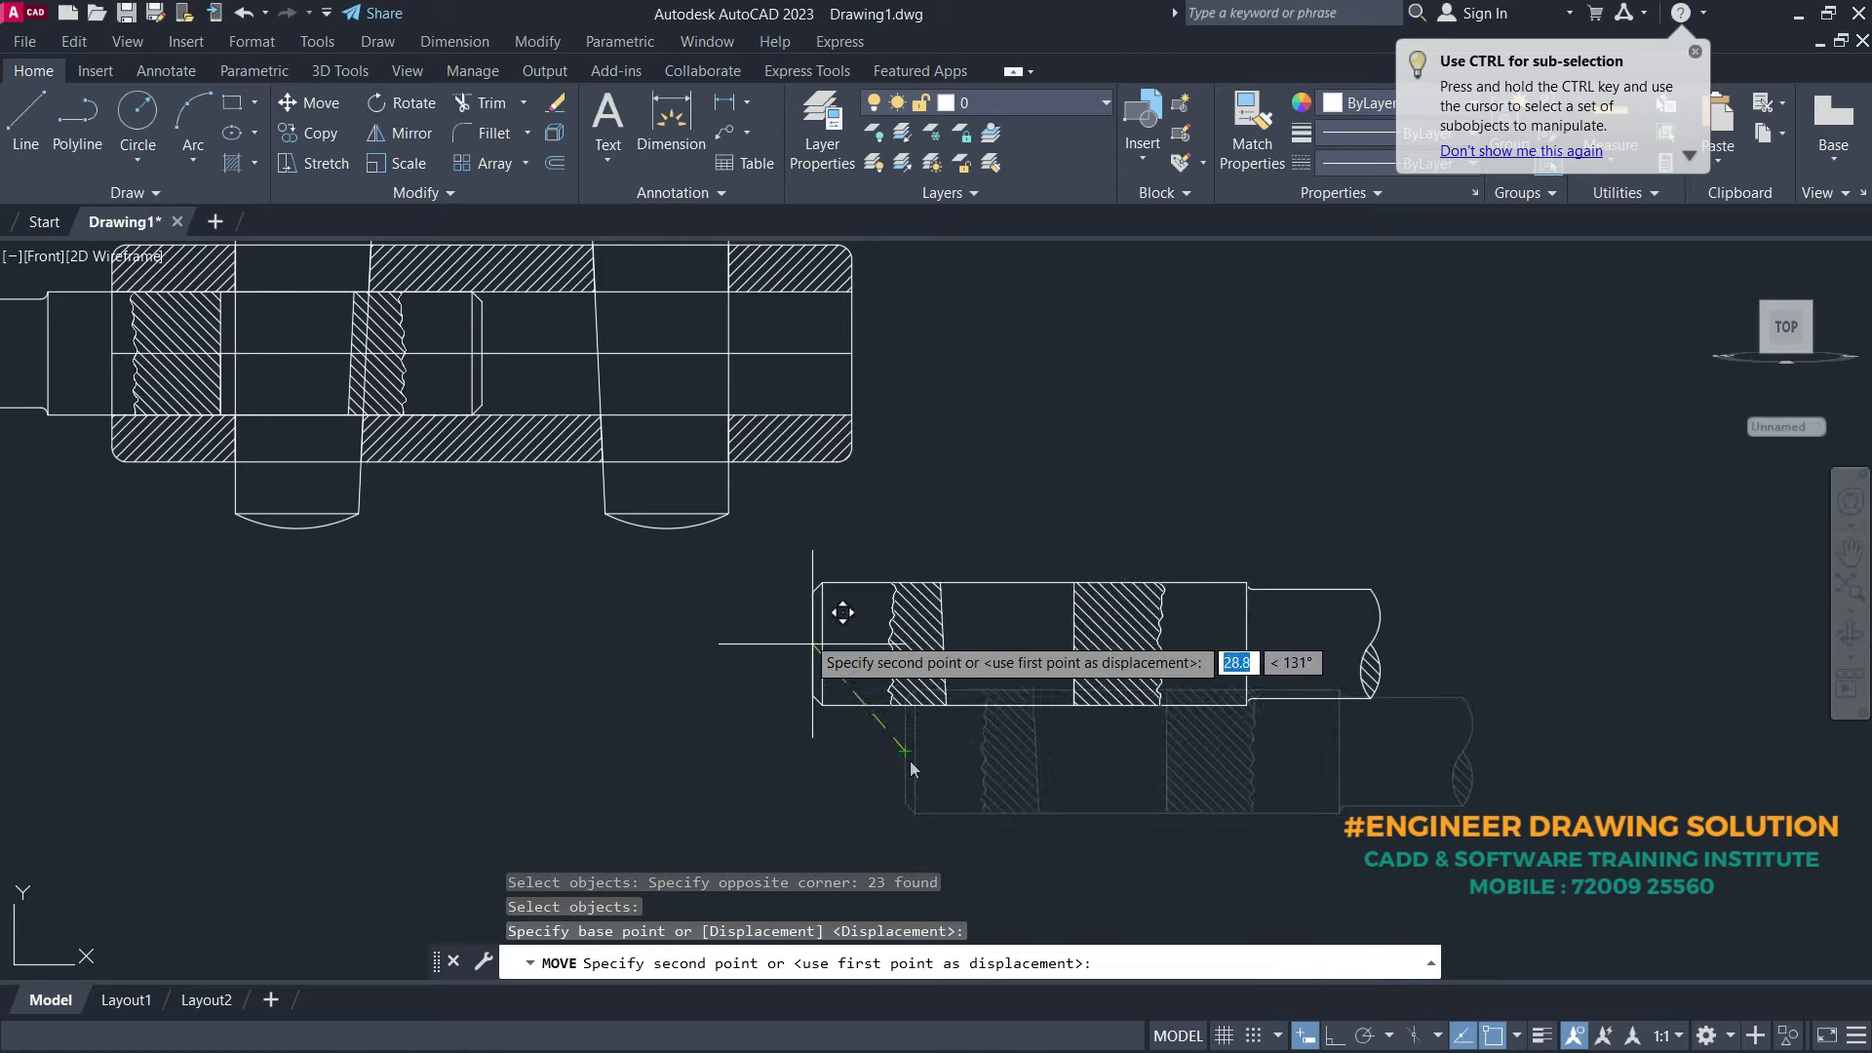
scroll(812, 644, up, 5)
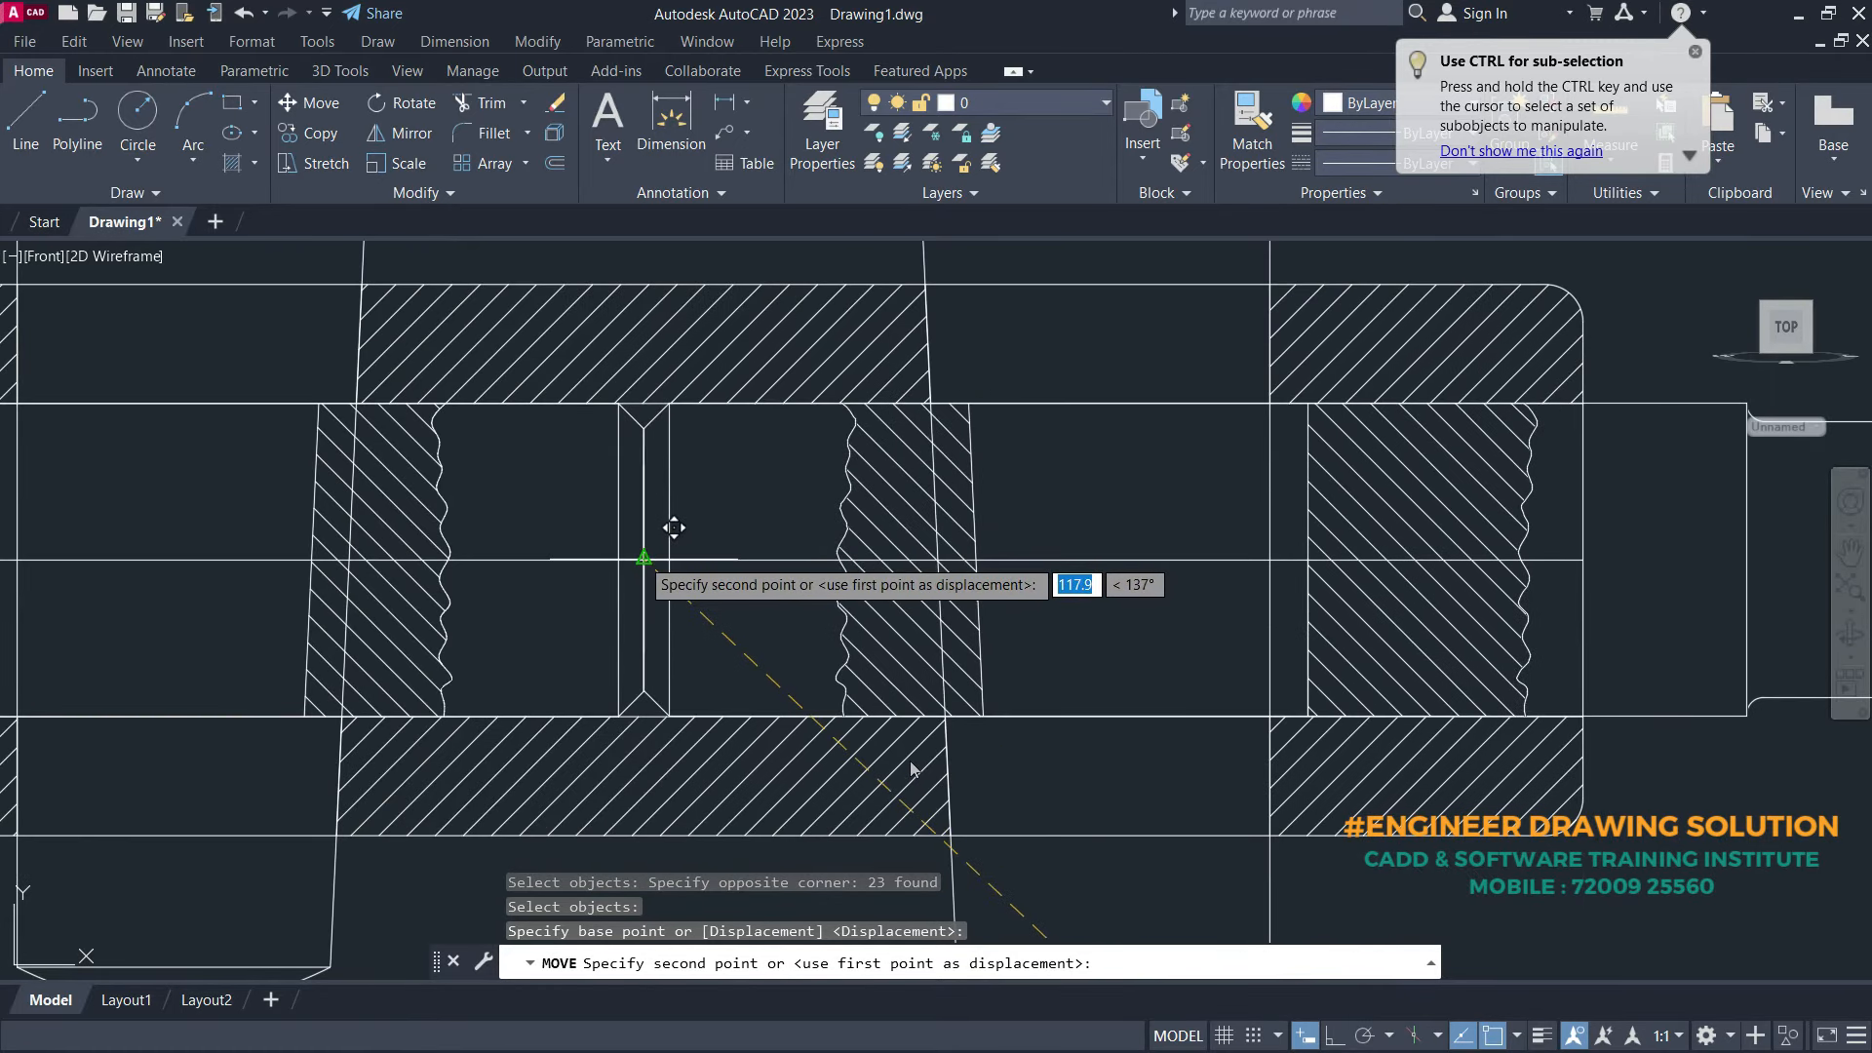
click(674, 527)
- Erase the horizontal centre line running through the assembled sleeve and shafts
click(751, 556)
key(Delete)
scroll(752, 556, down, 5)
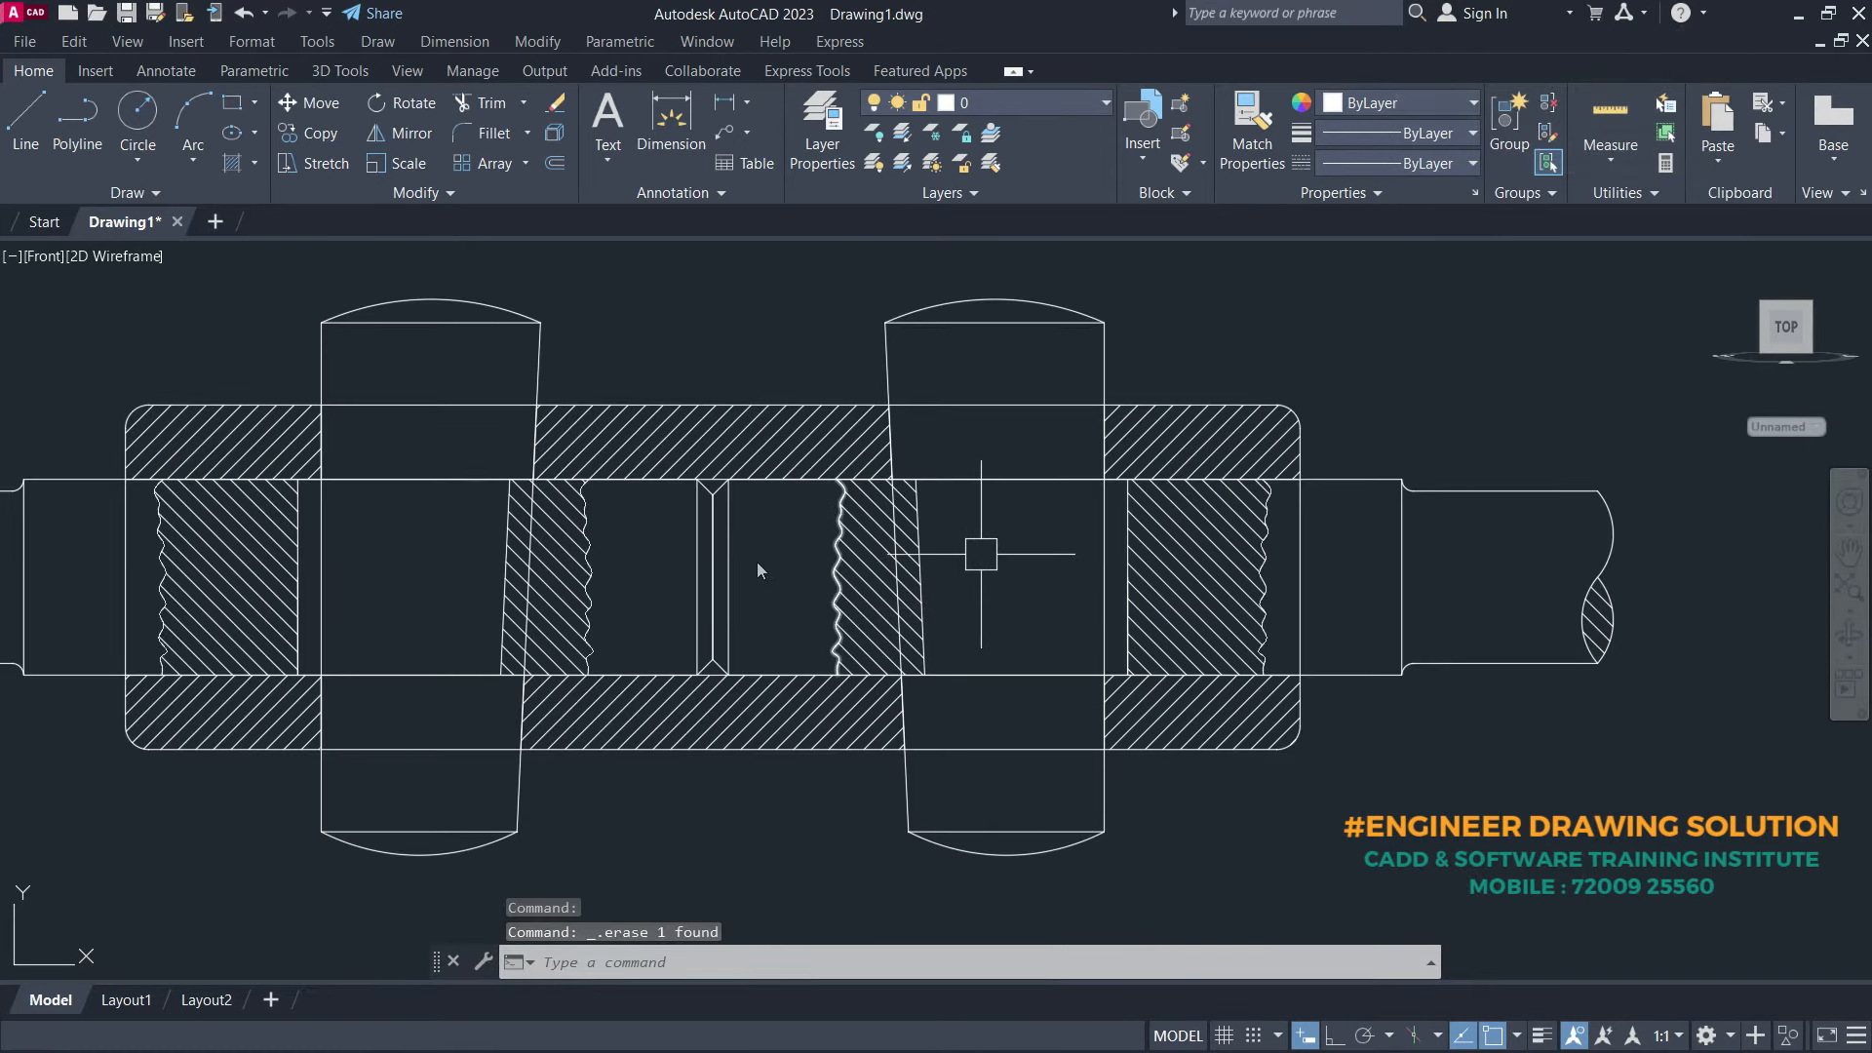
scroll(910, 651, down, 3)
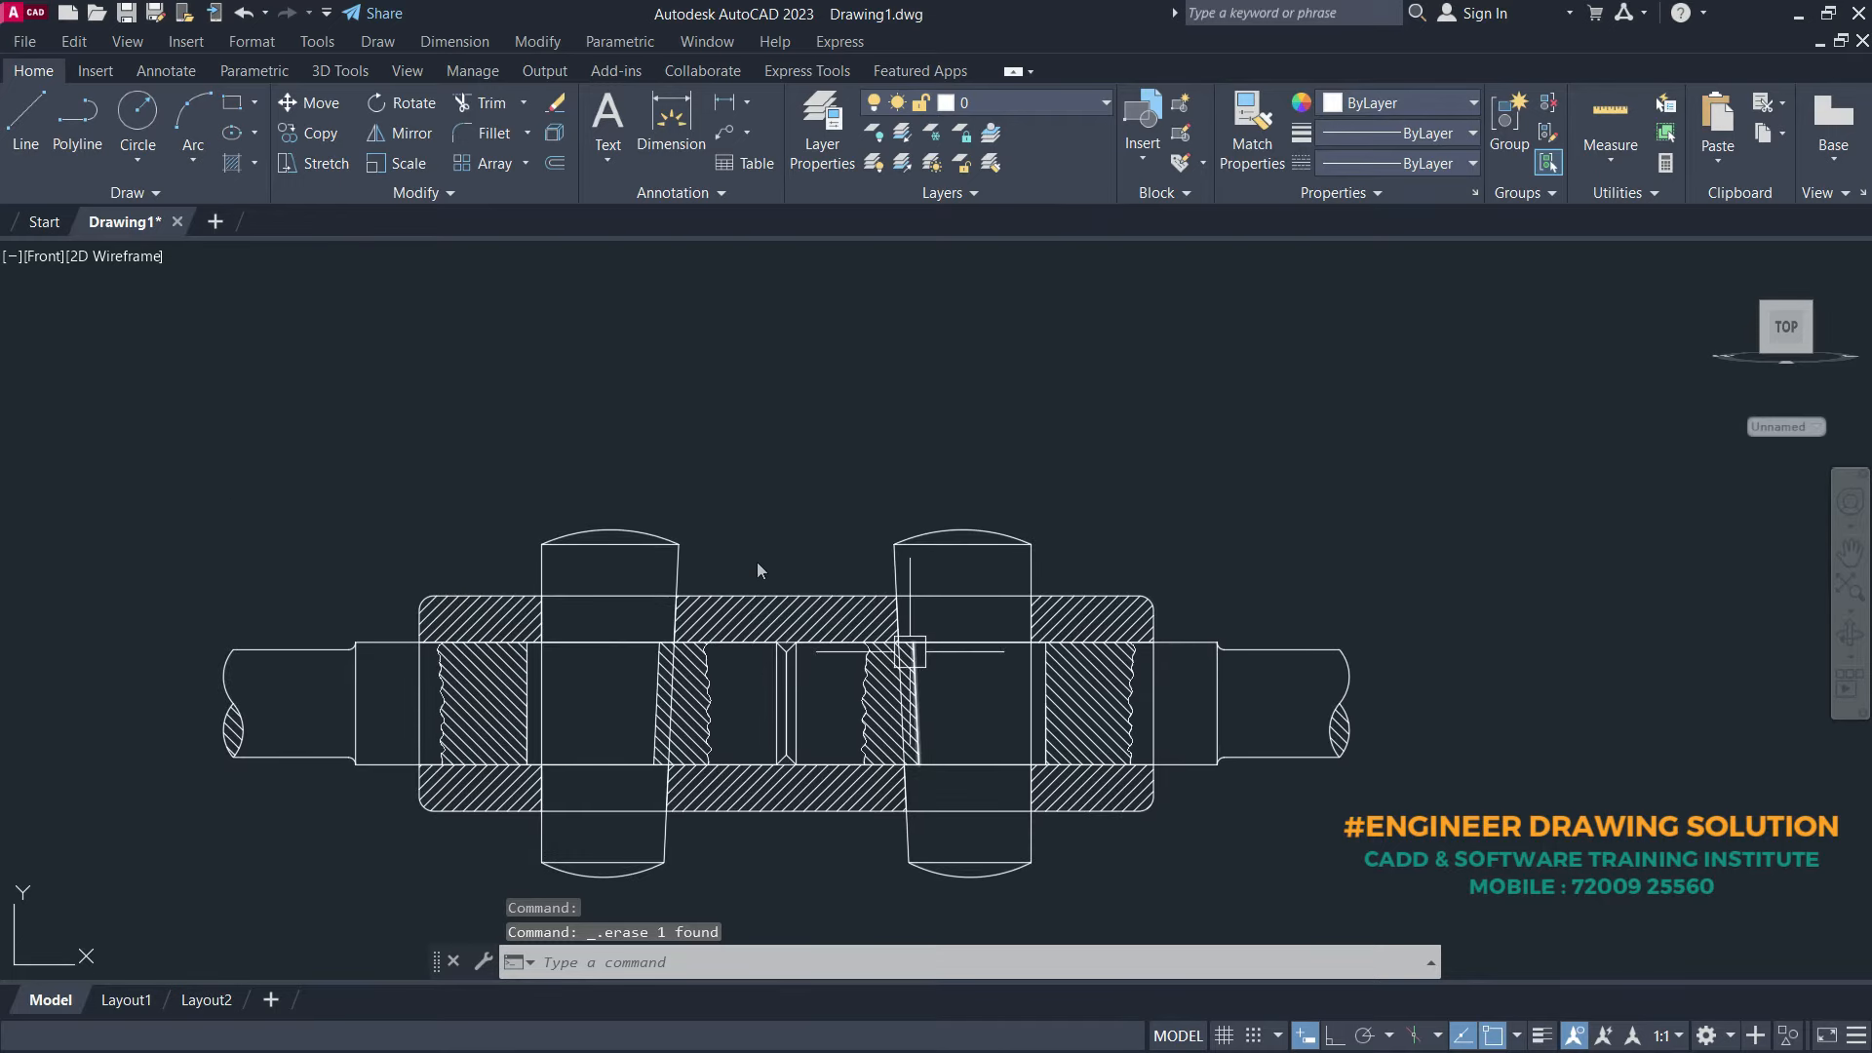
- Trim the sleeve and shaft outline lines that cross the left key
middle_drag(783, 595, 840, 497)
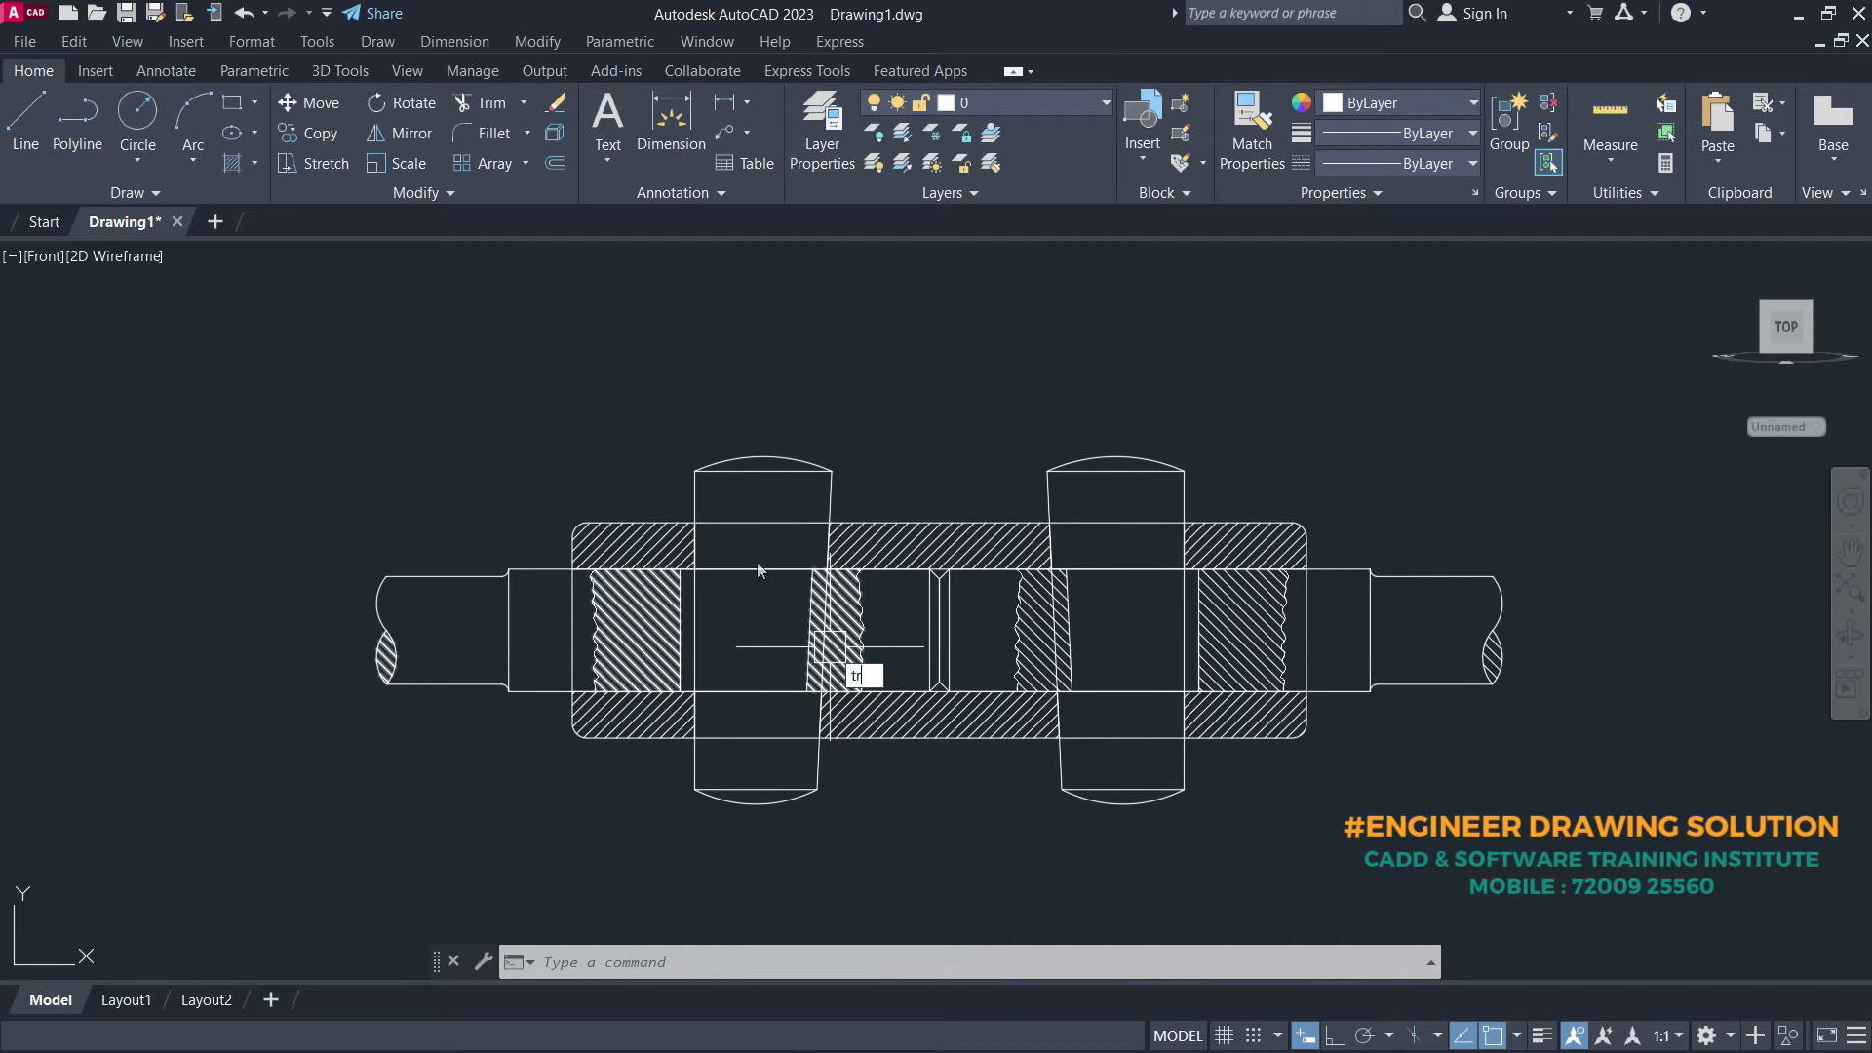
text(tr)
key(Return)
scroll(744, 695, up, 4)
click(795, 818)
click(716, 606)
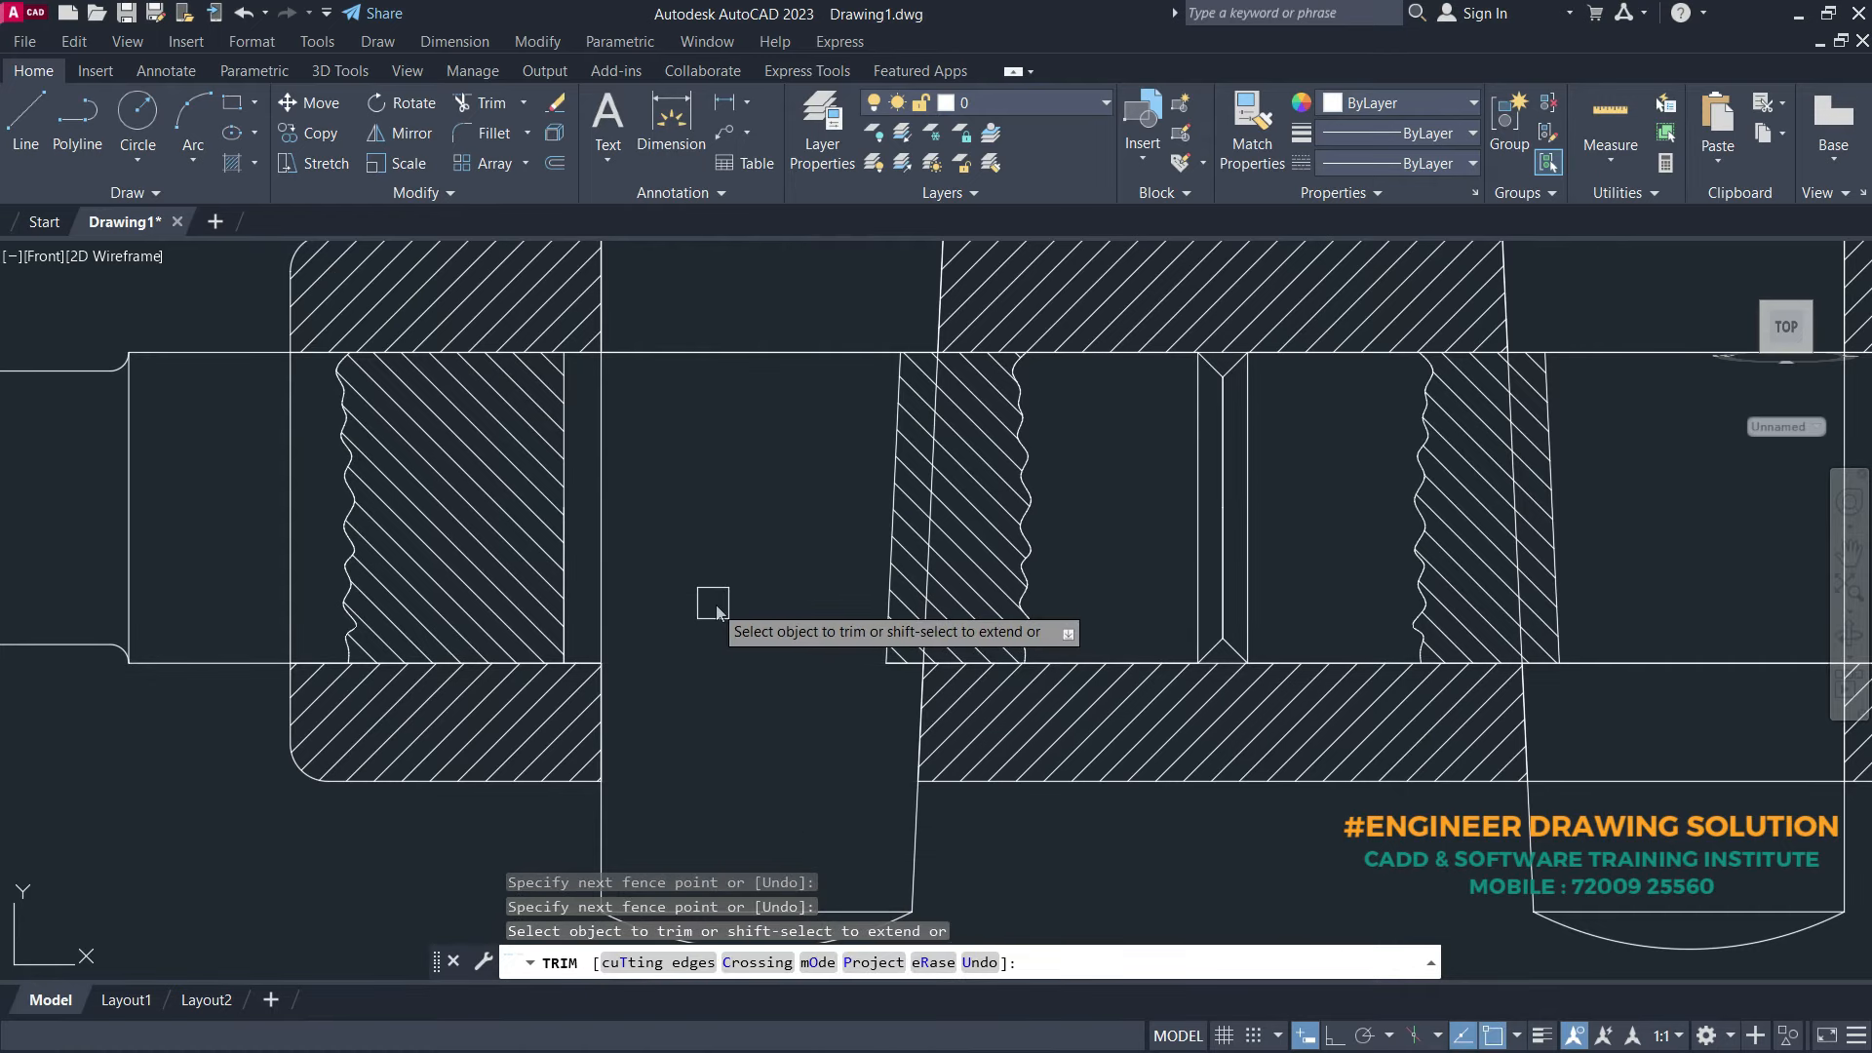
middle_drag(732, 553, 755, 756)
click(757, 740)
click(748, 388)
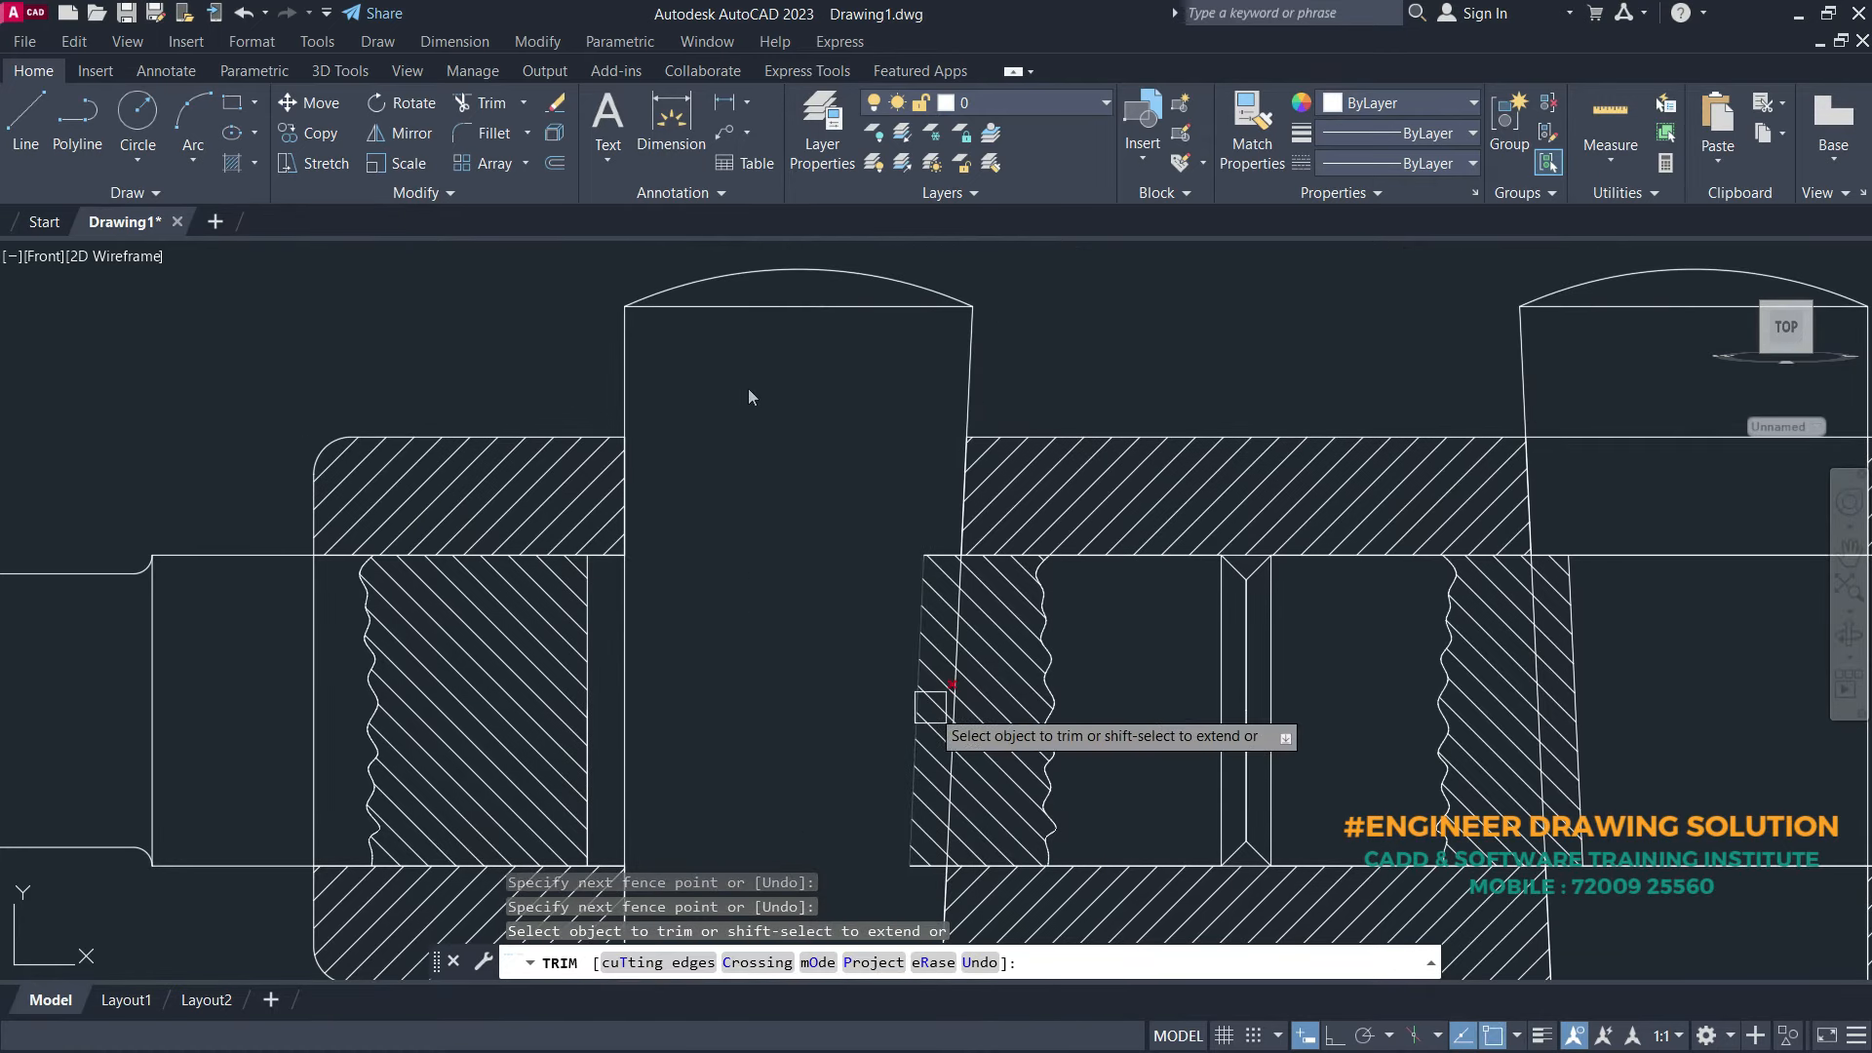
- Trim the left shaft's lower edge inside the left key and remove the shaft slot's tapered edge
middle_drag(963, 787, 961, 653)
scroll(976, 721, up, 2)
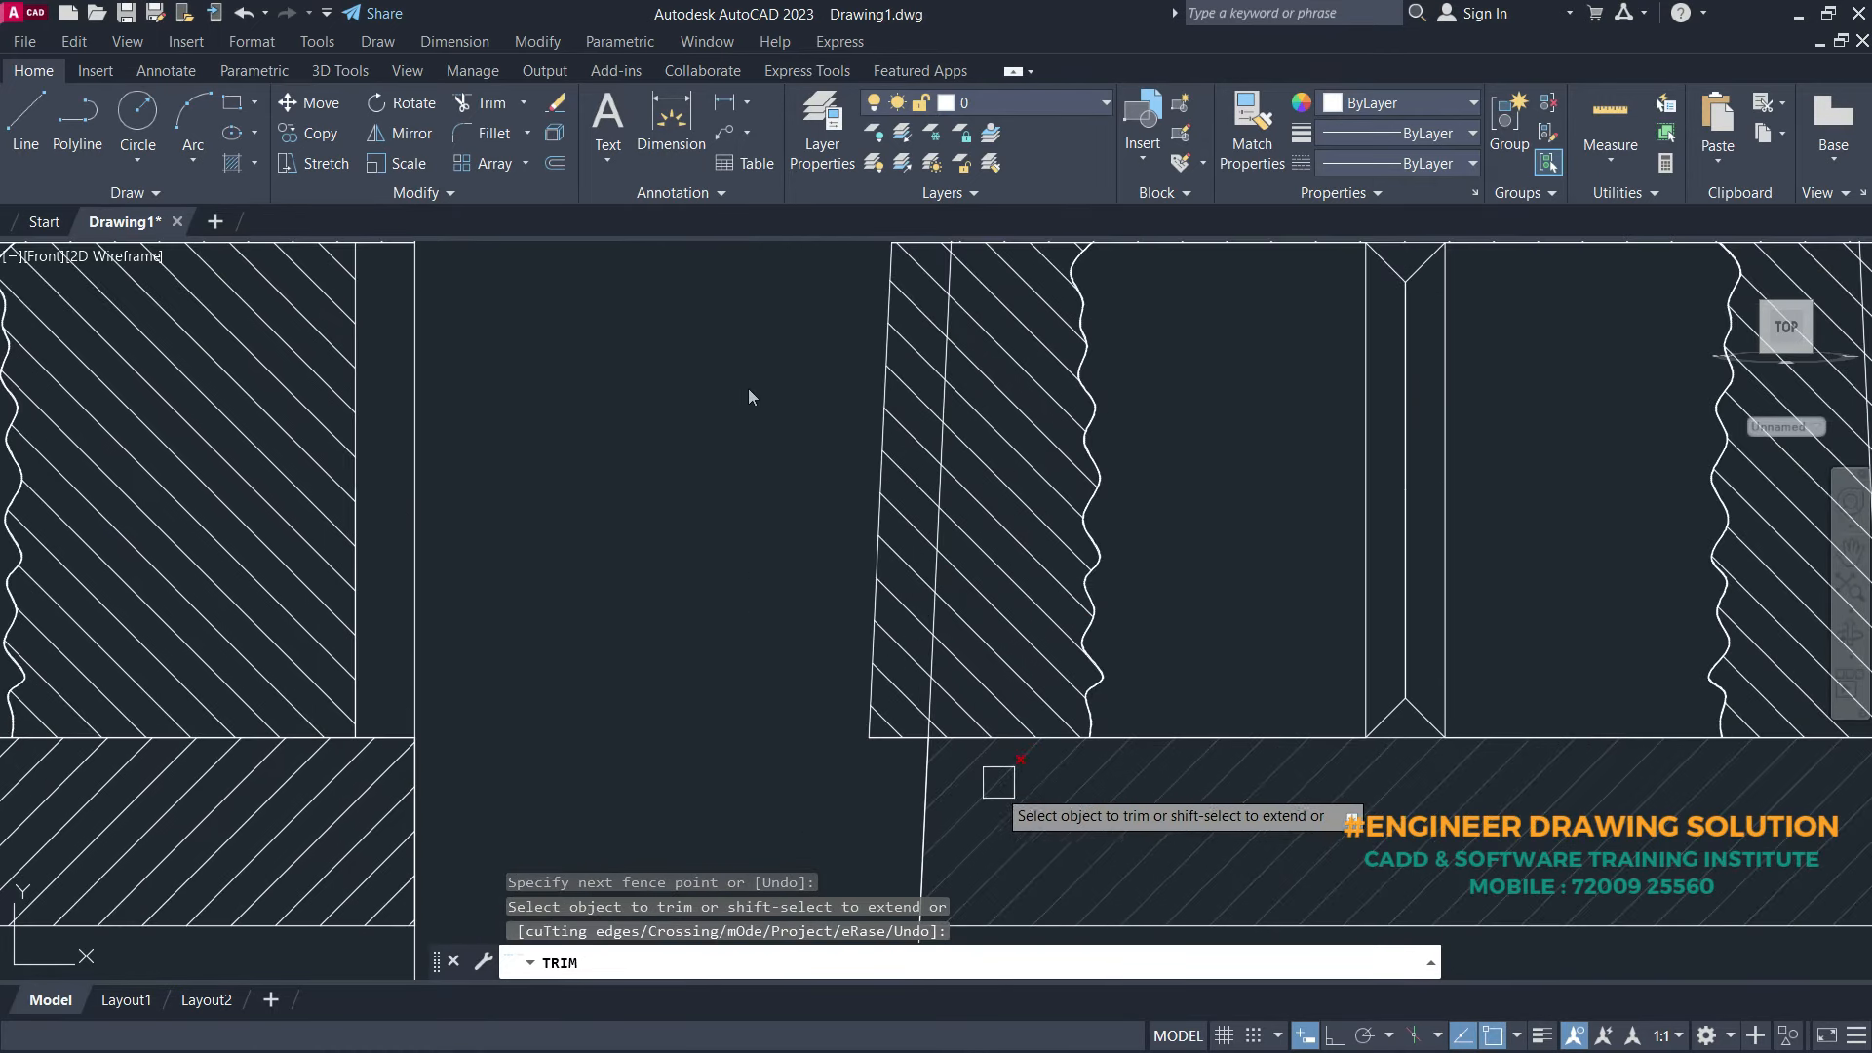
click(880, 800)
click(917, 382)
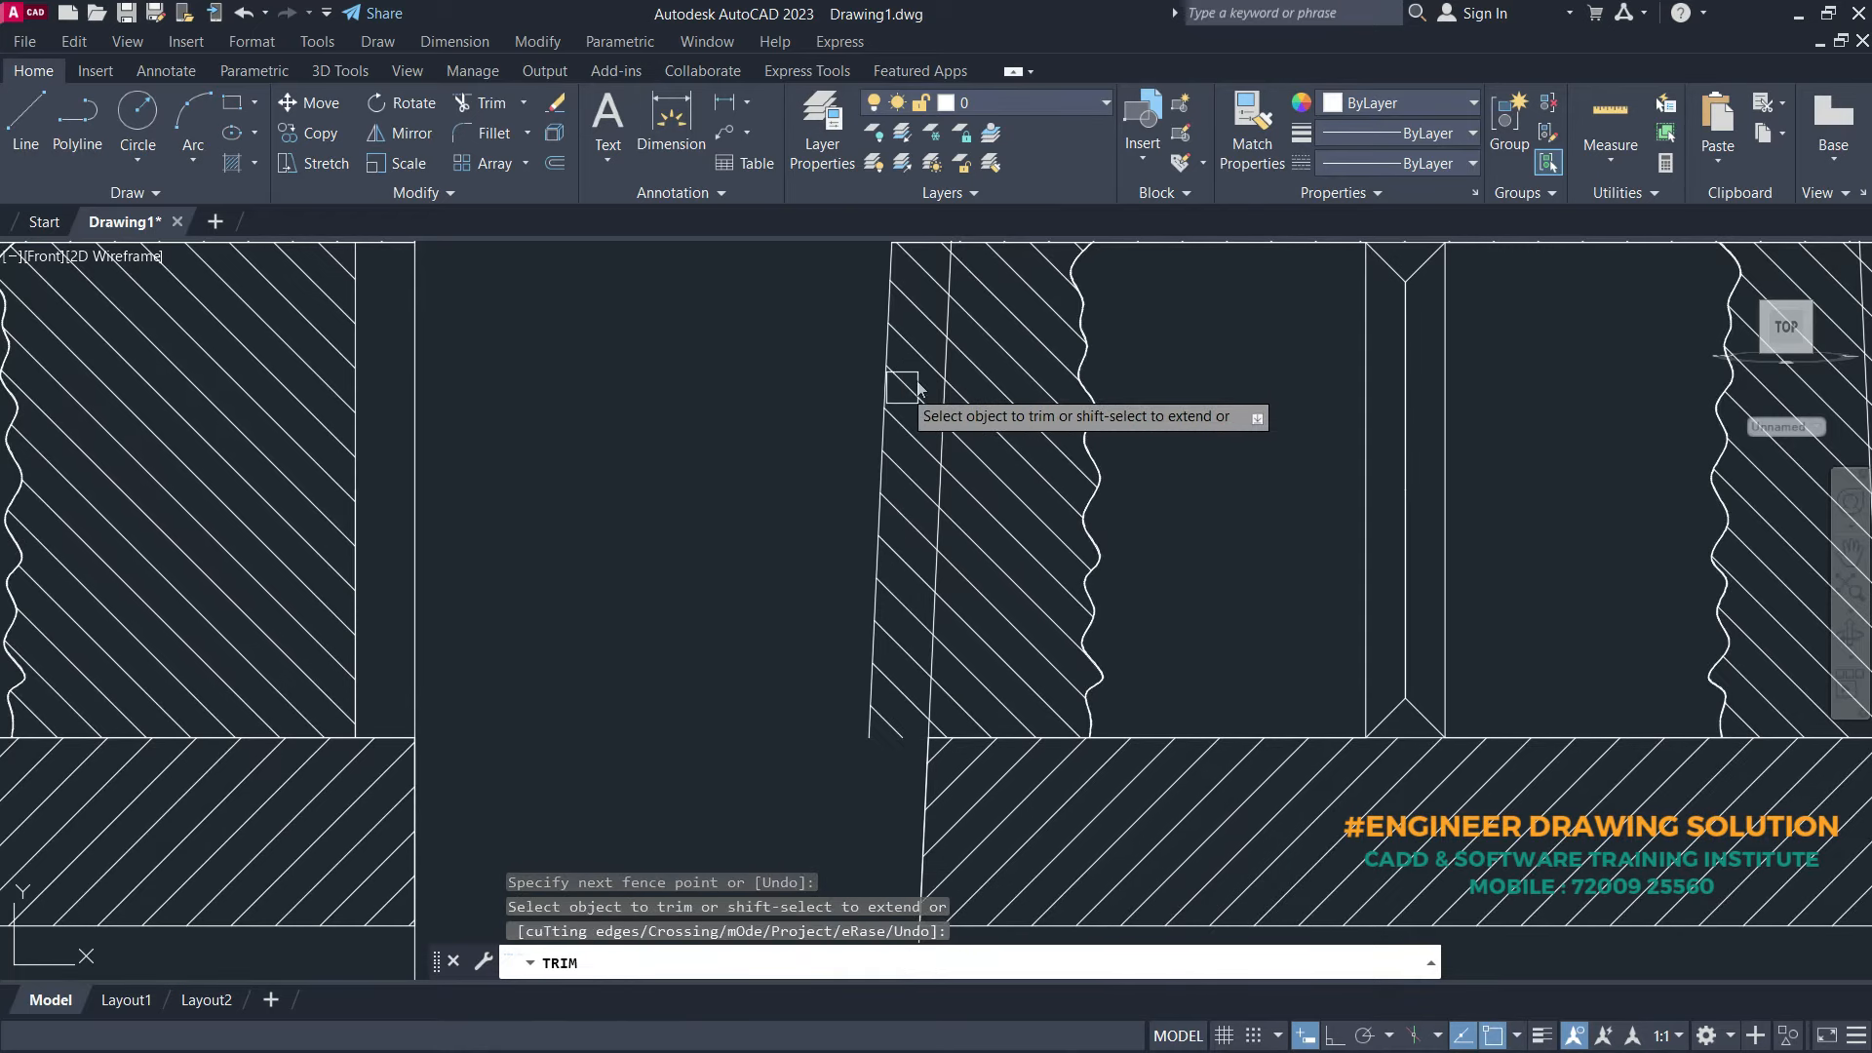
click(869, 648)
- Trim the left shaft's upper edge back to the left key's tapered side
middle_drag(855, 476, 848, 685)
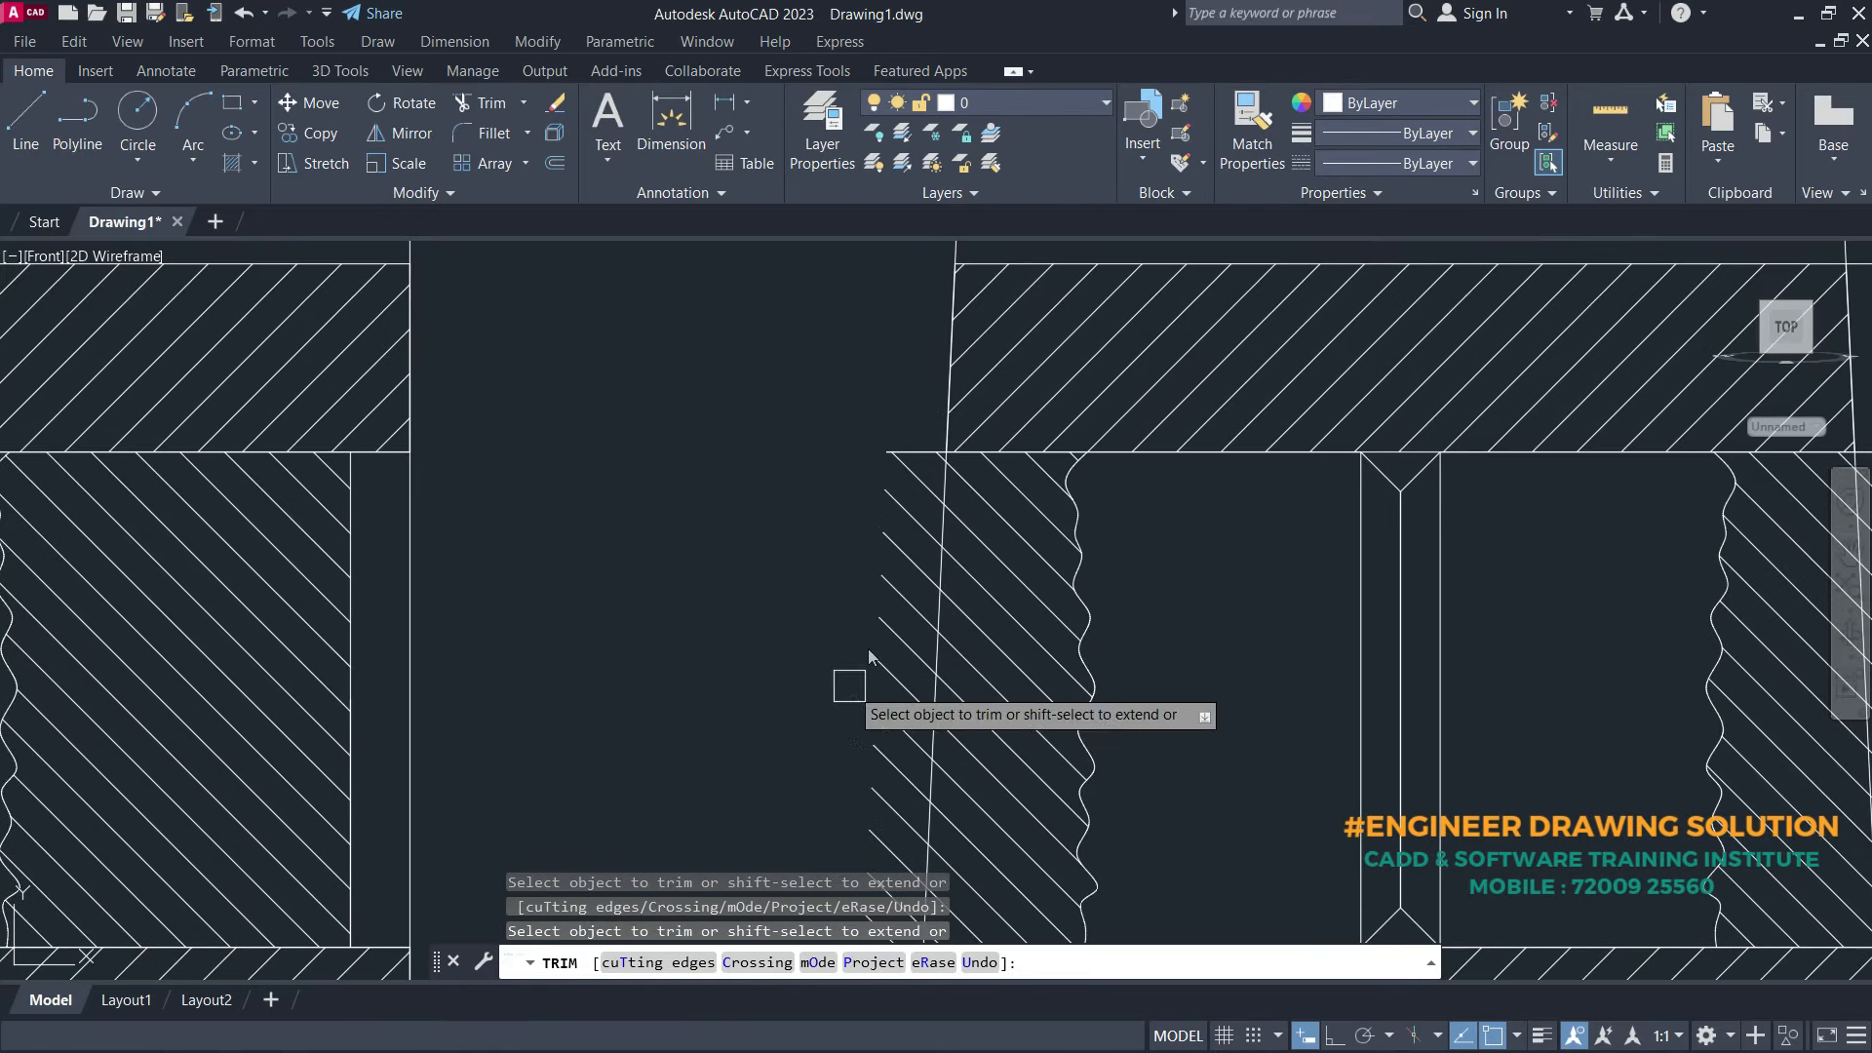
scroll(906, 451, up, 4)
click(917, 456)
click(905, 445)
scroll(889, 421, down, 2)
click(898, 459)
scroll(880, 425, down, 6)
- Trim the sleeve and shaft lines that cross the right key
scroll(880, 425, down, 4)
scroll(1095, 440, up, 4)
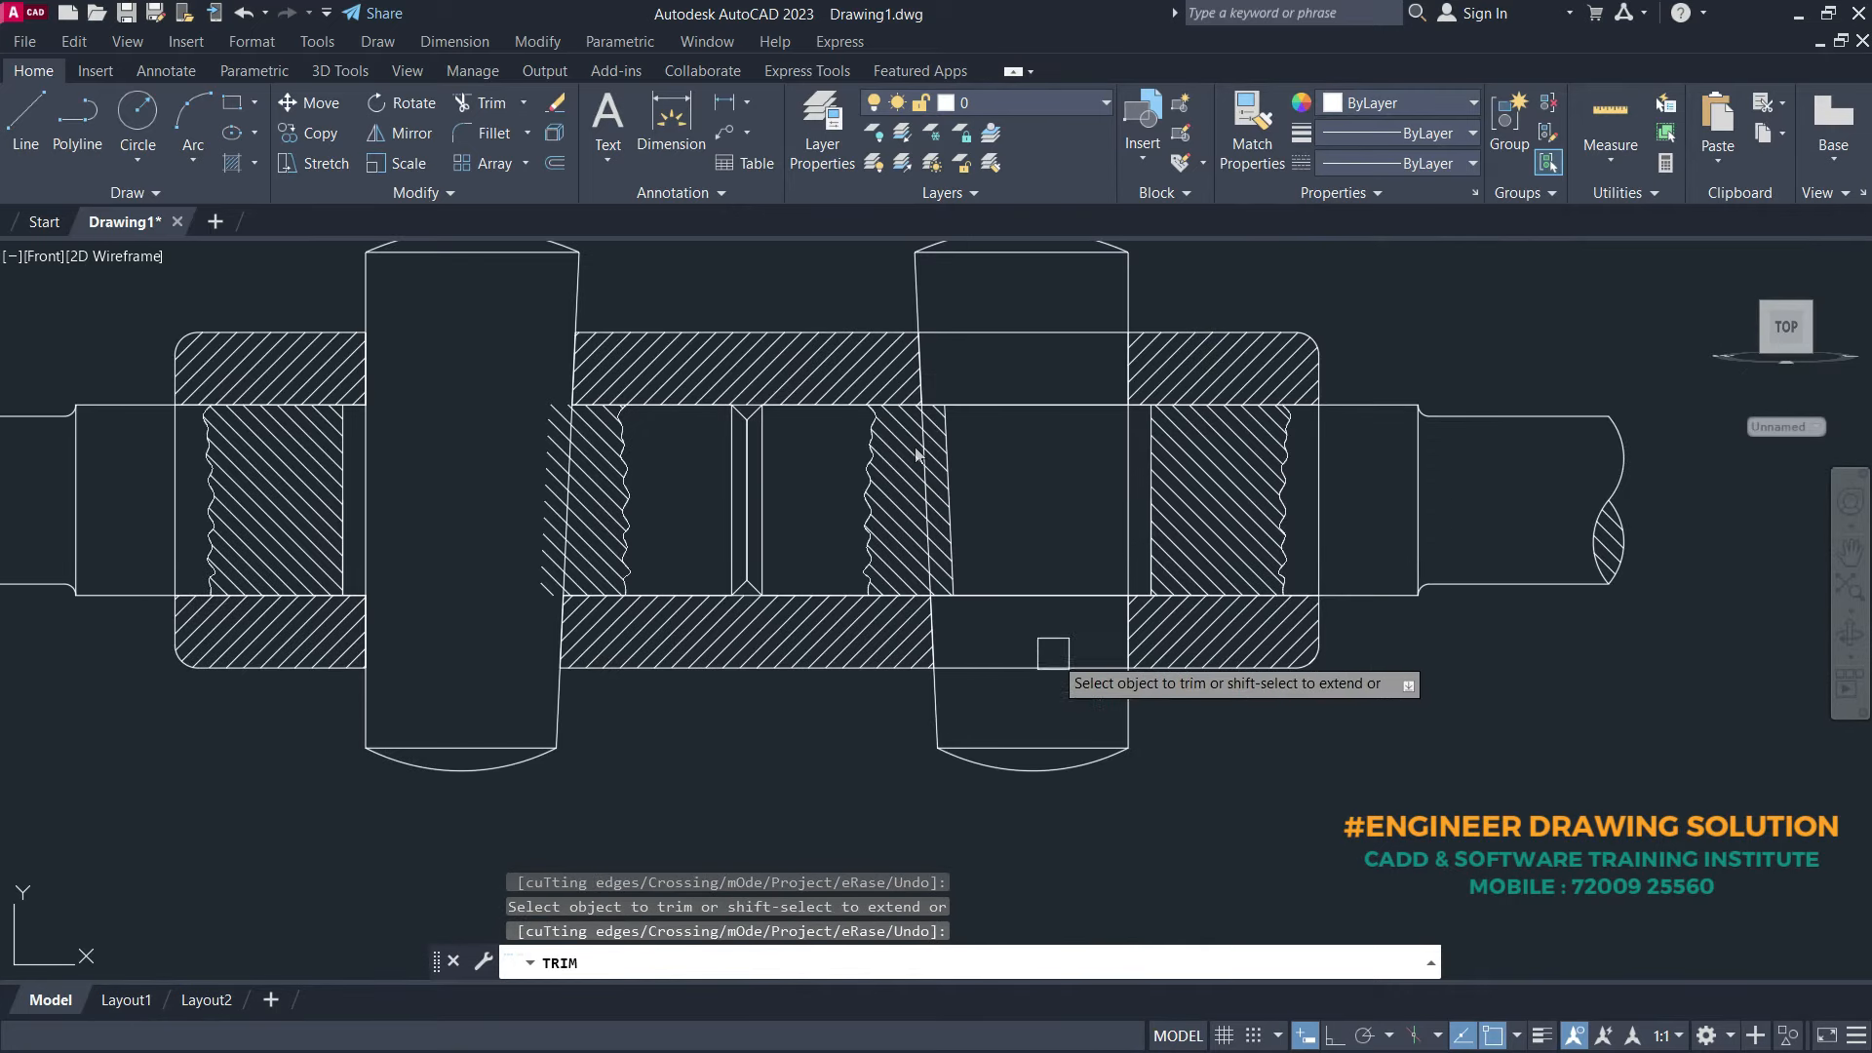
click(1061, 710)
key(Return)
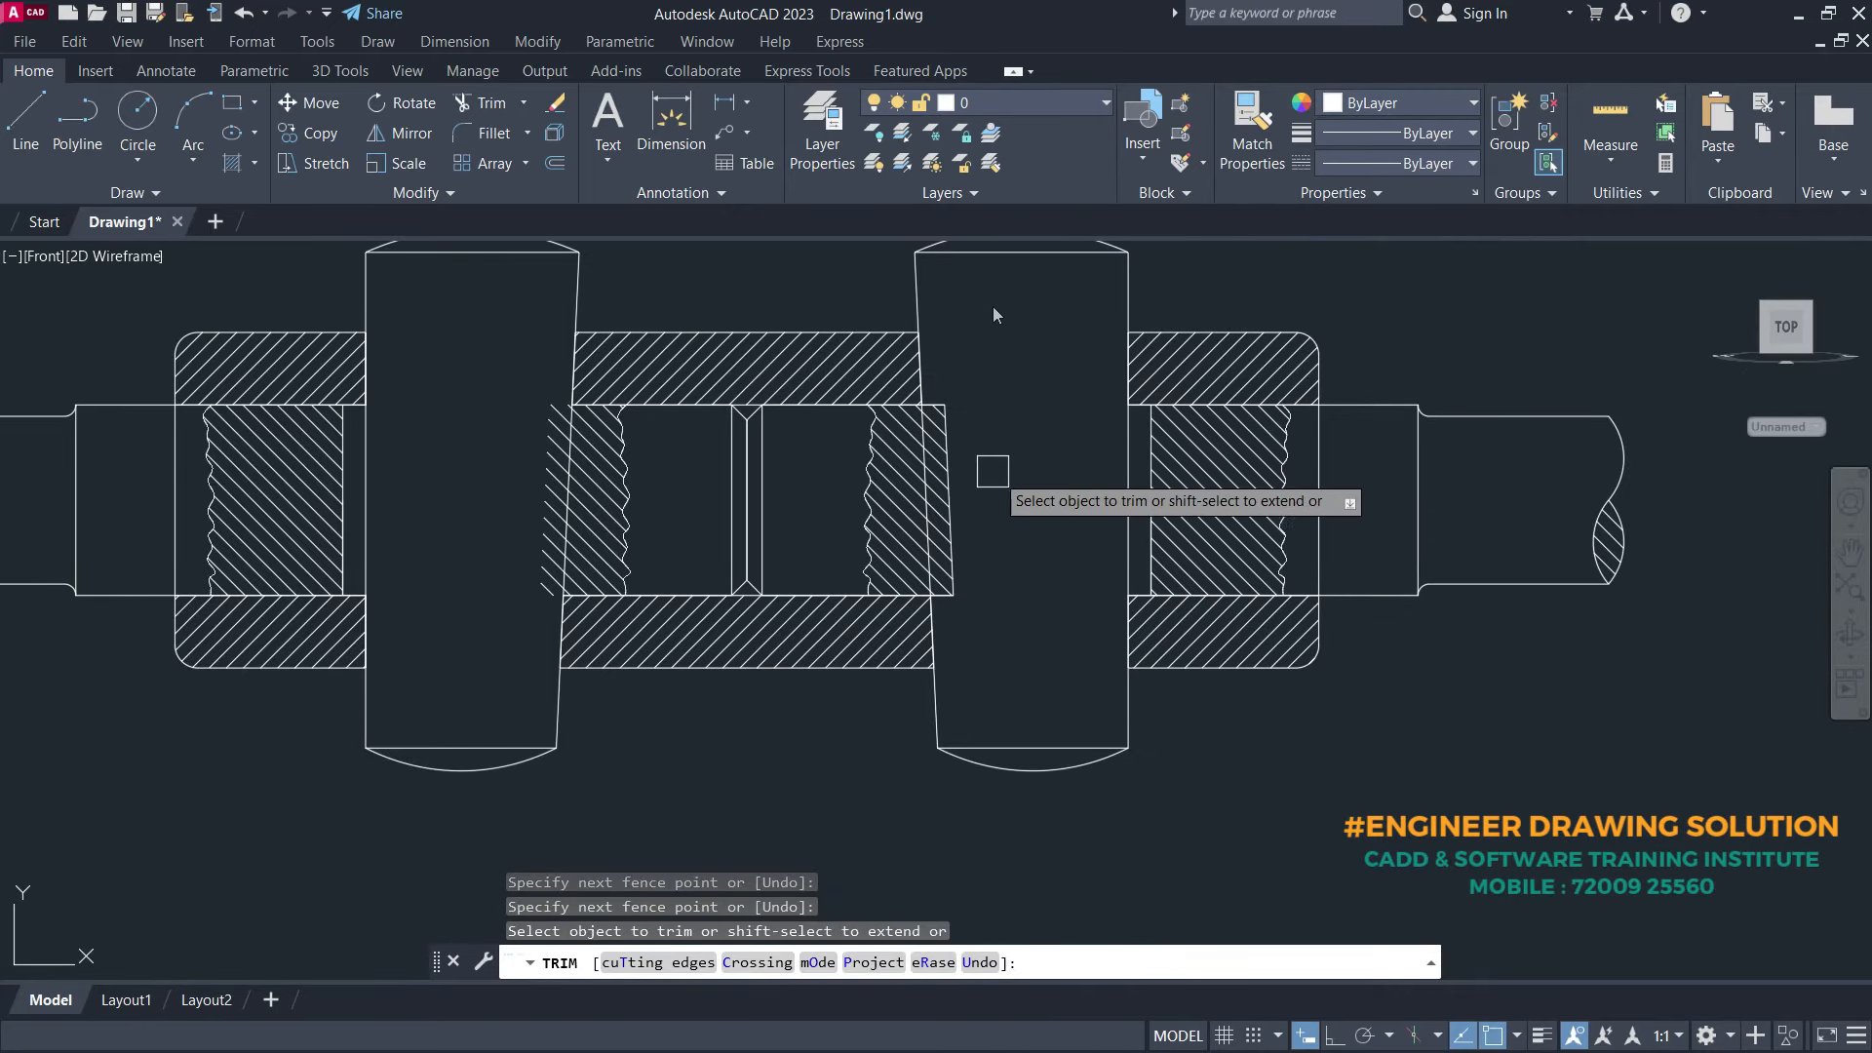
key(Return)
- Explode the section hatches of both shafts
text(x)
key(Return)
scroll(975, 507, up, 3)
click(936, 527)
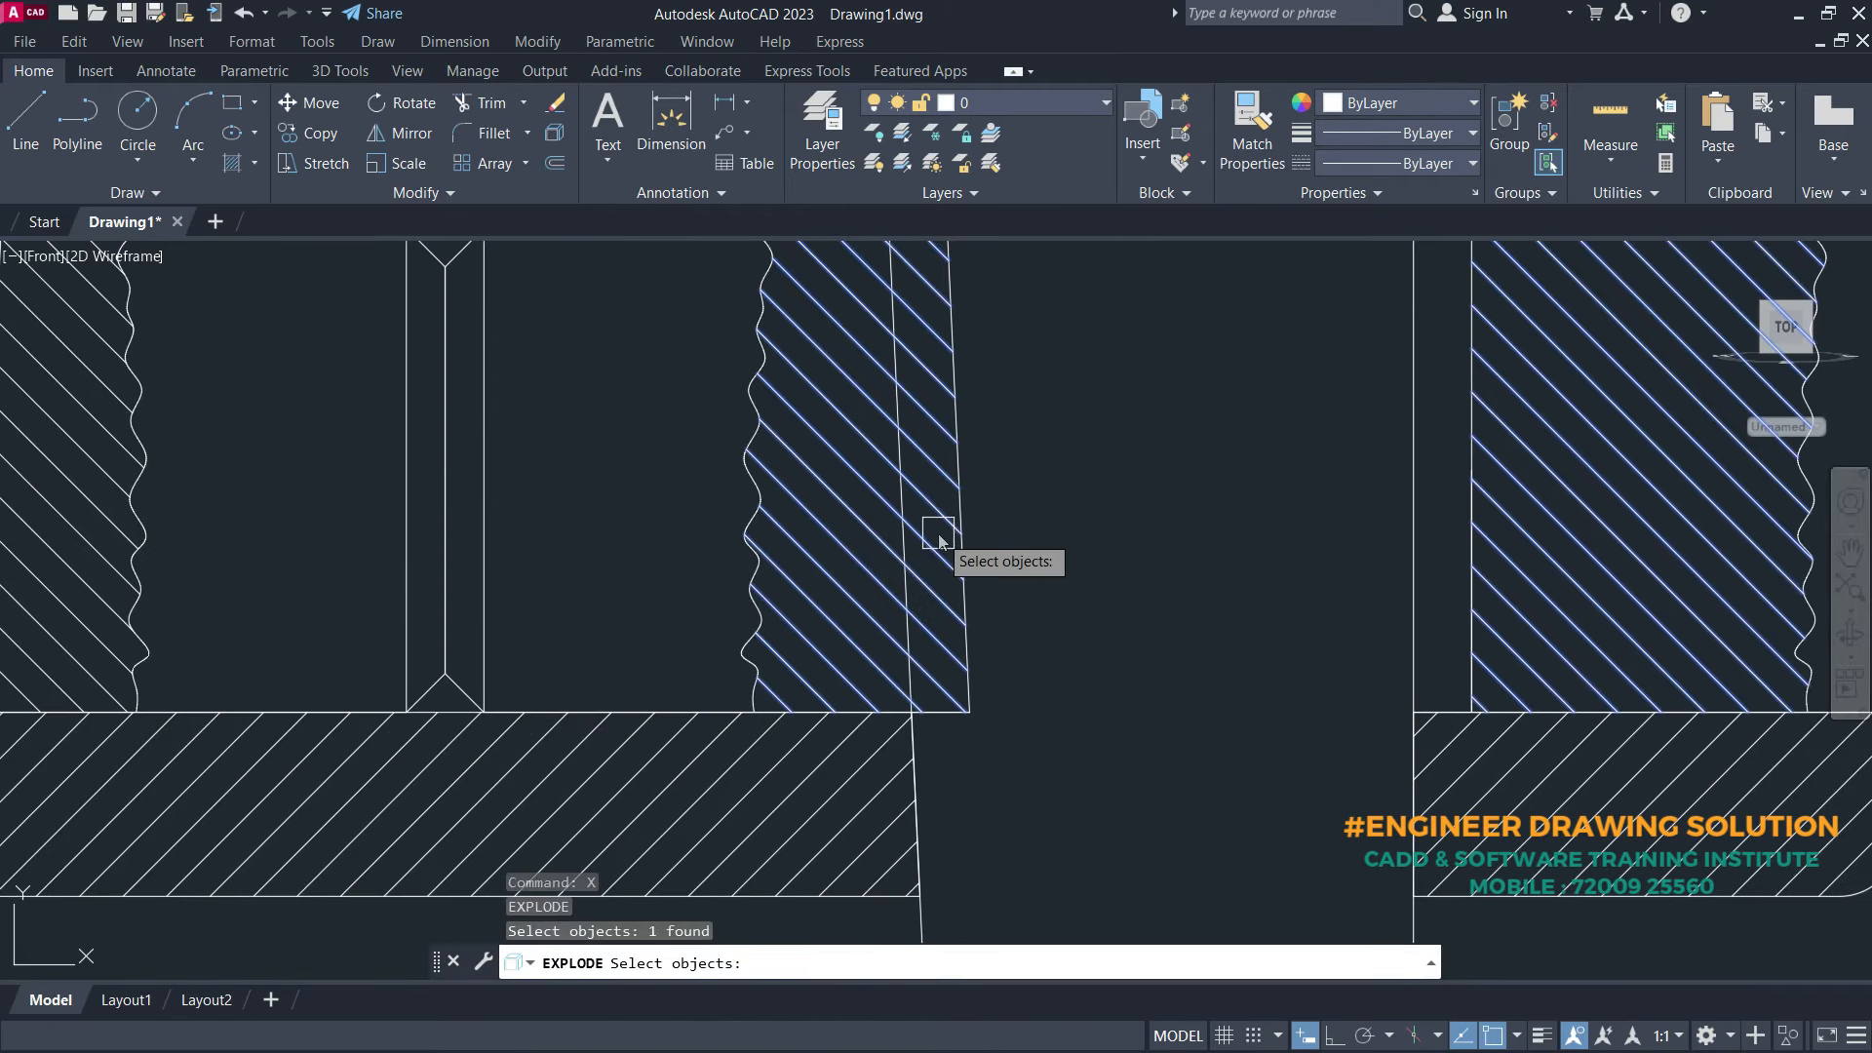
scroll(994, 585, down, 3)
scroll(620, 572, up, 2)
click(605, 558)
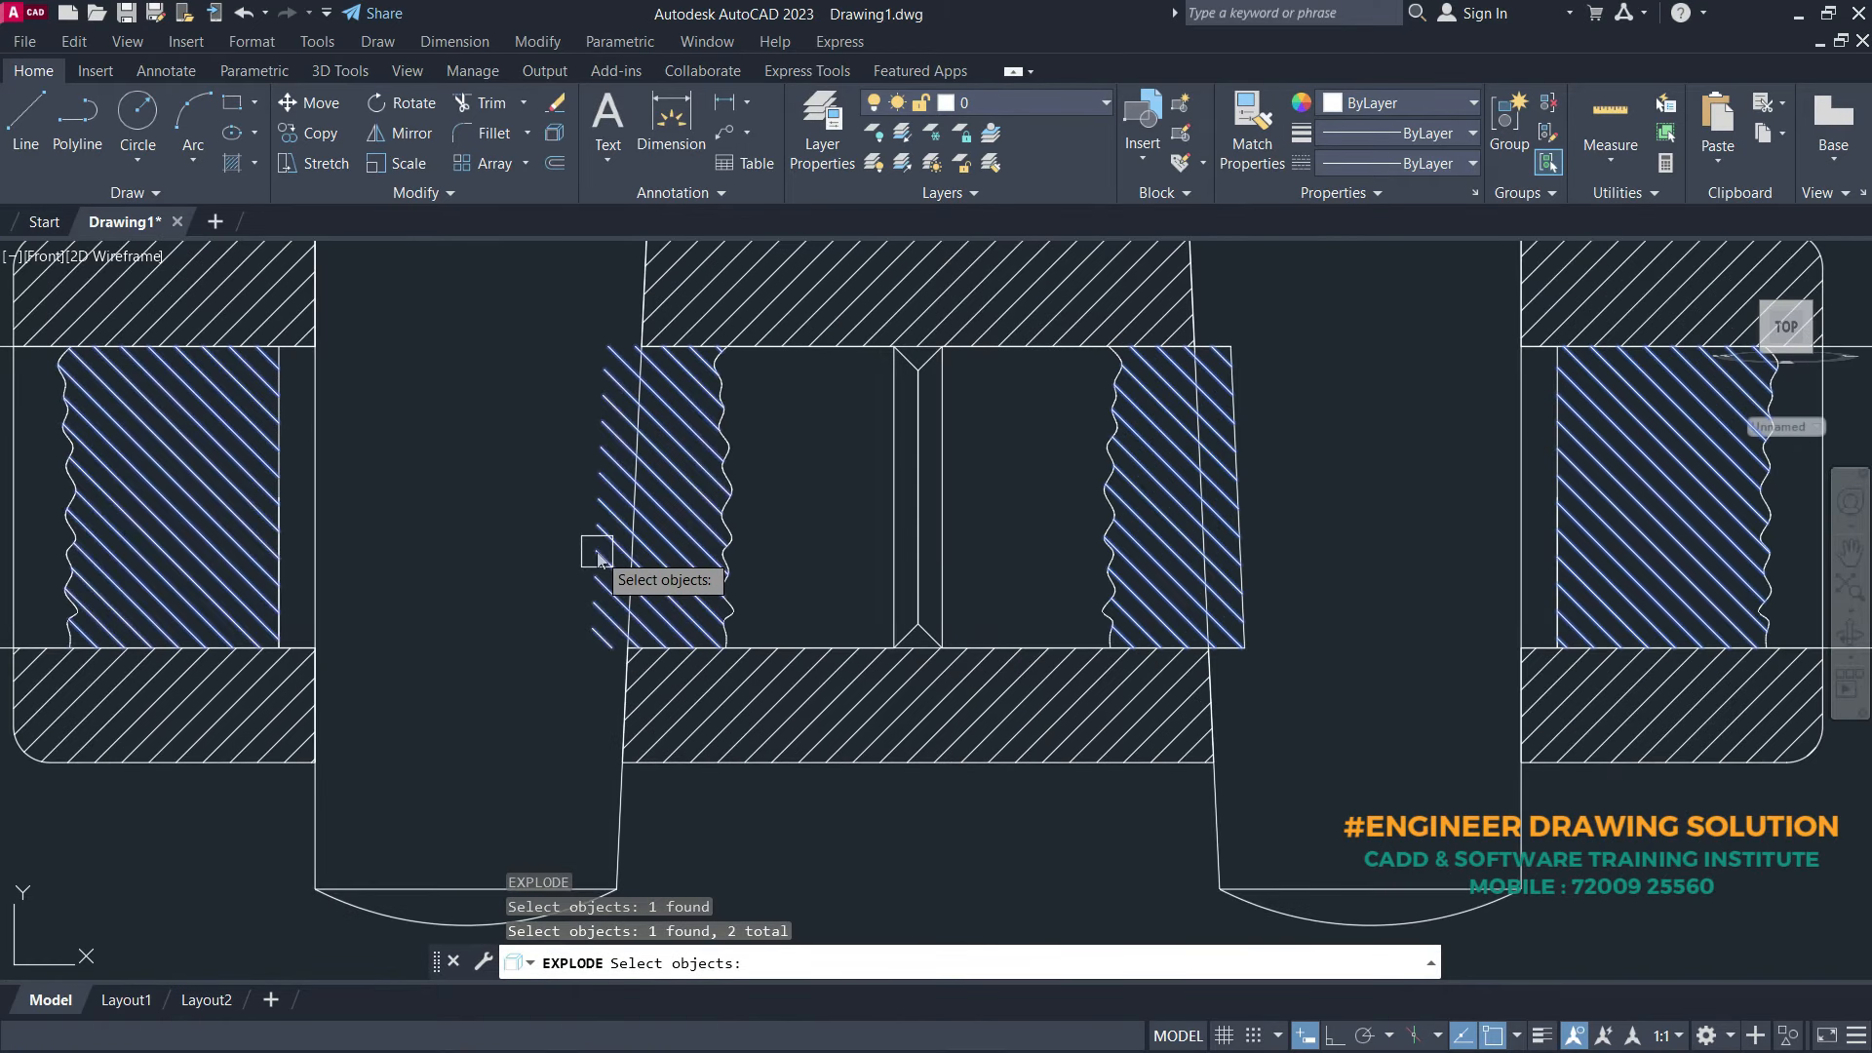
key(Return)
- Trim the lower part of the right shaft's hatch lines that extend past the right key's tapered side
scroll(1280, 645, up, 2)
text(tr)
key(Return)
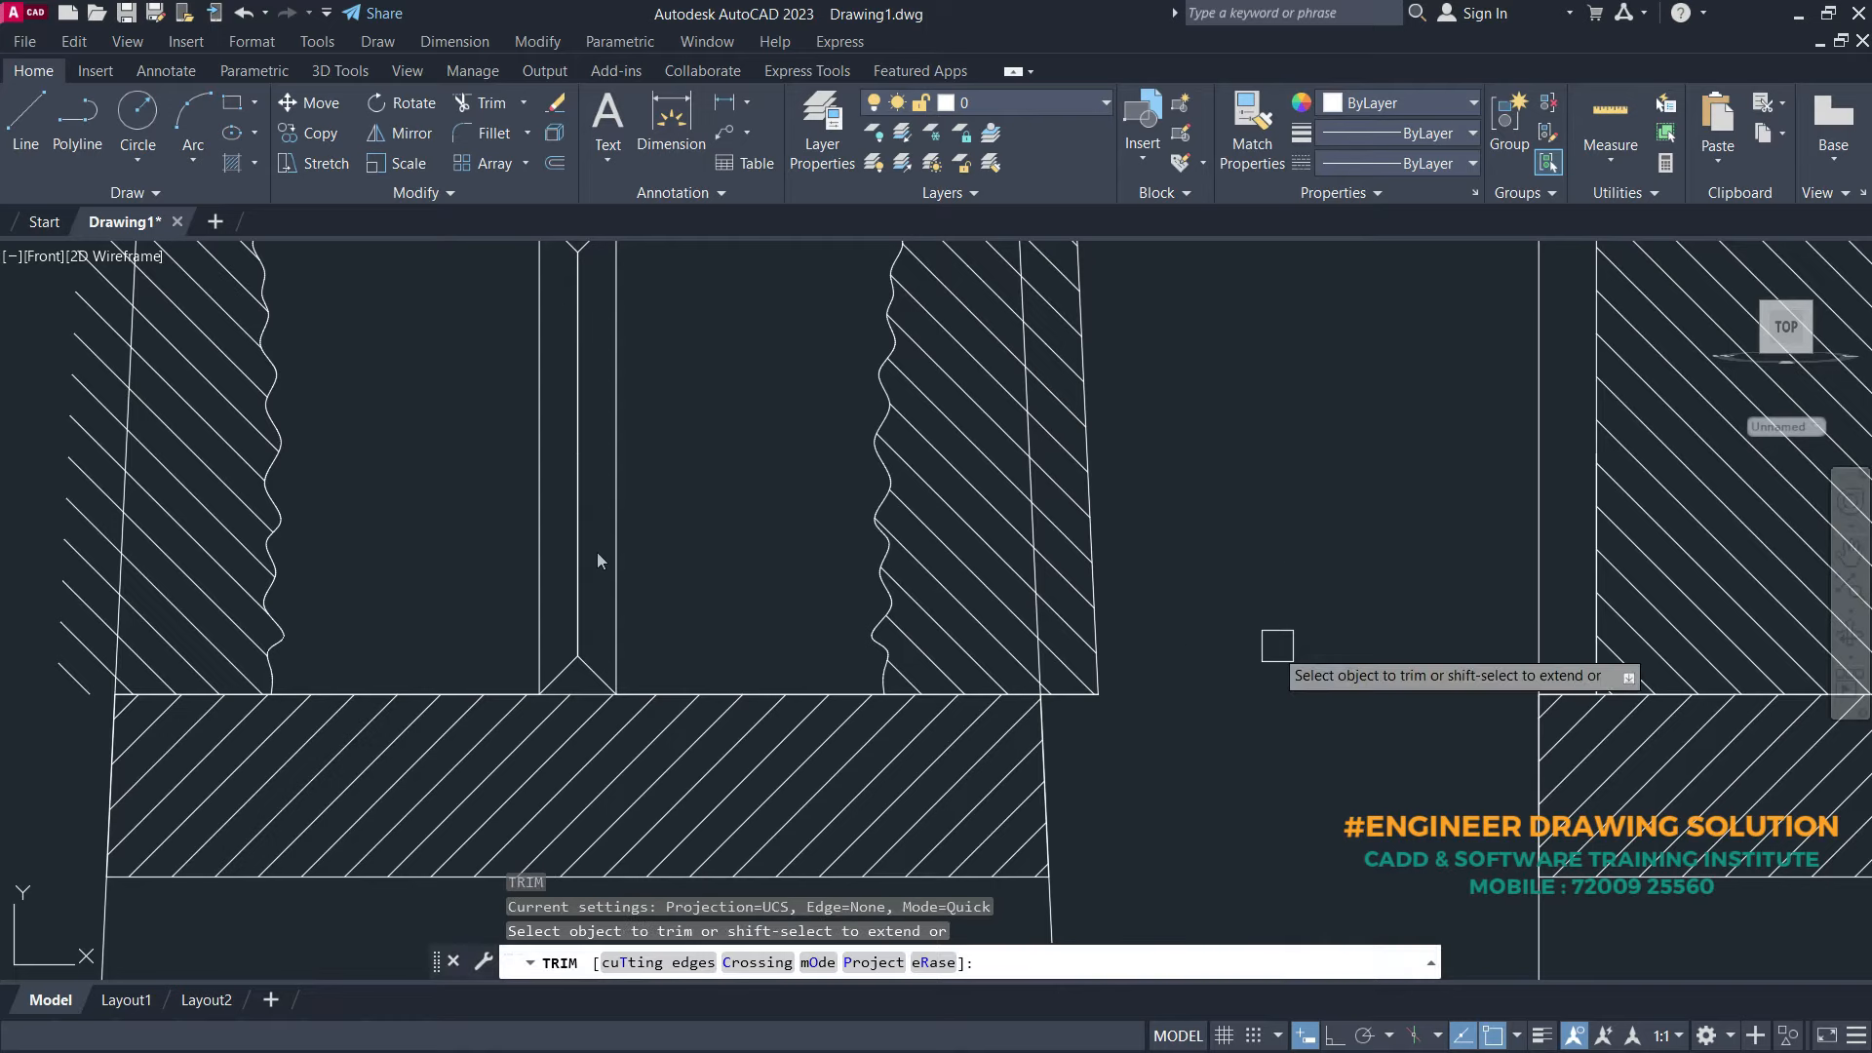
click(1127, 769)
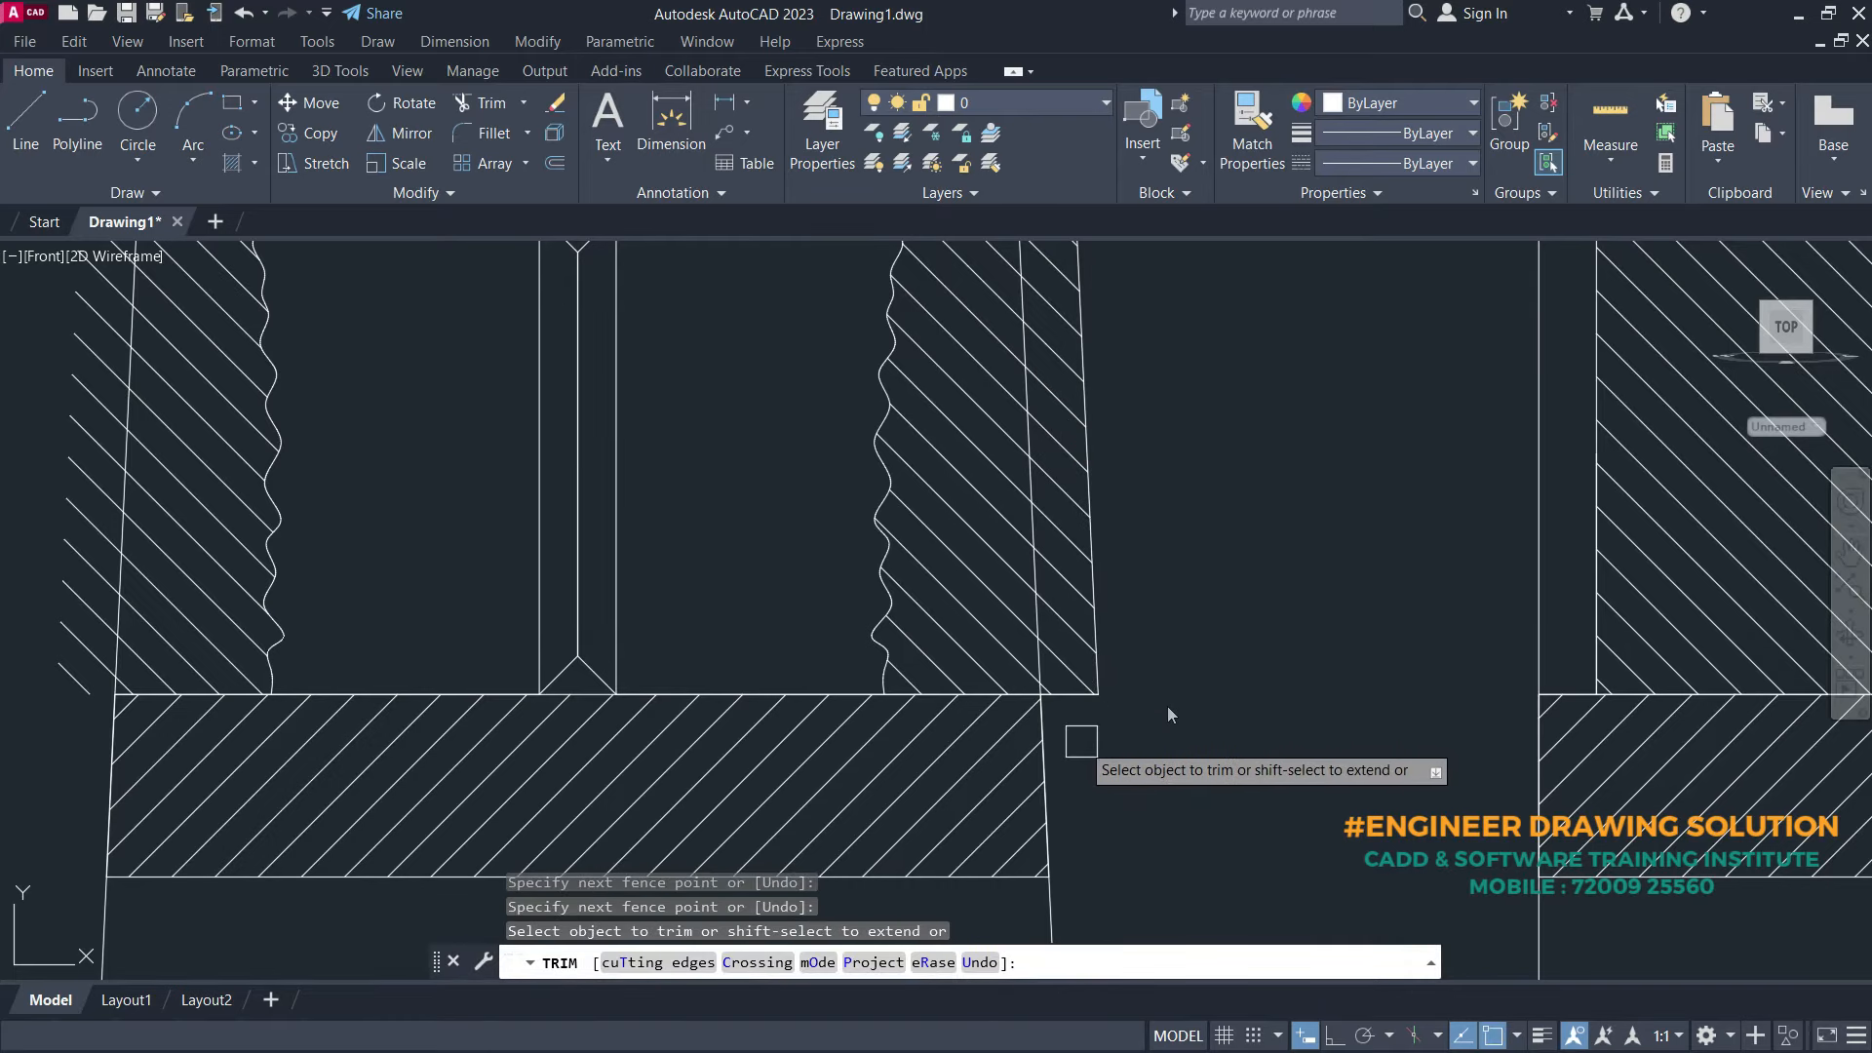
click(1076, 742)
click(1047, 297)
middle_drag(1065, 430, 1030, 762)
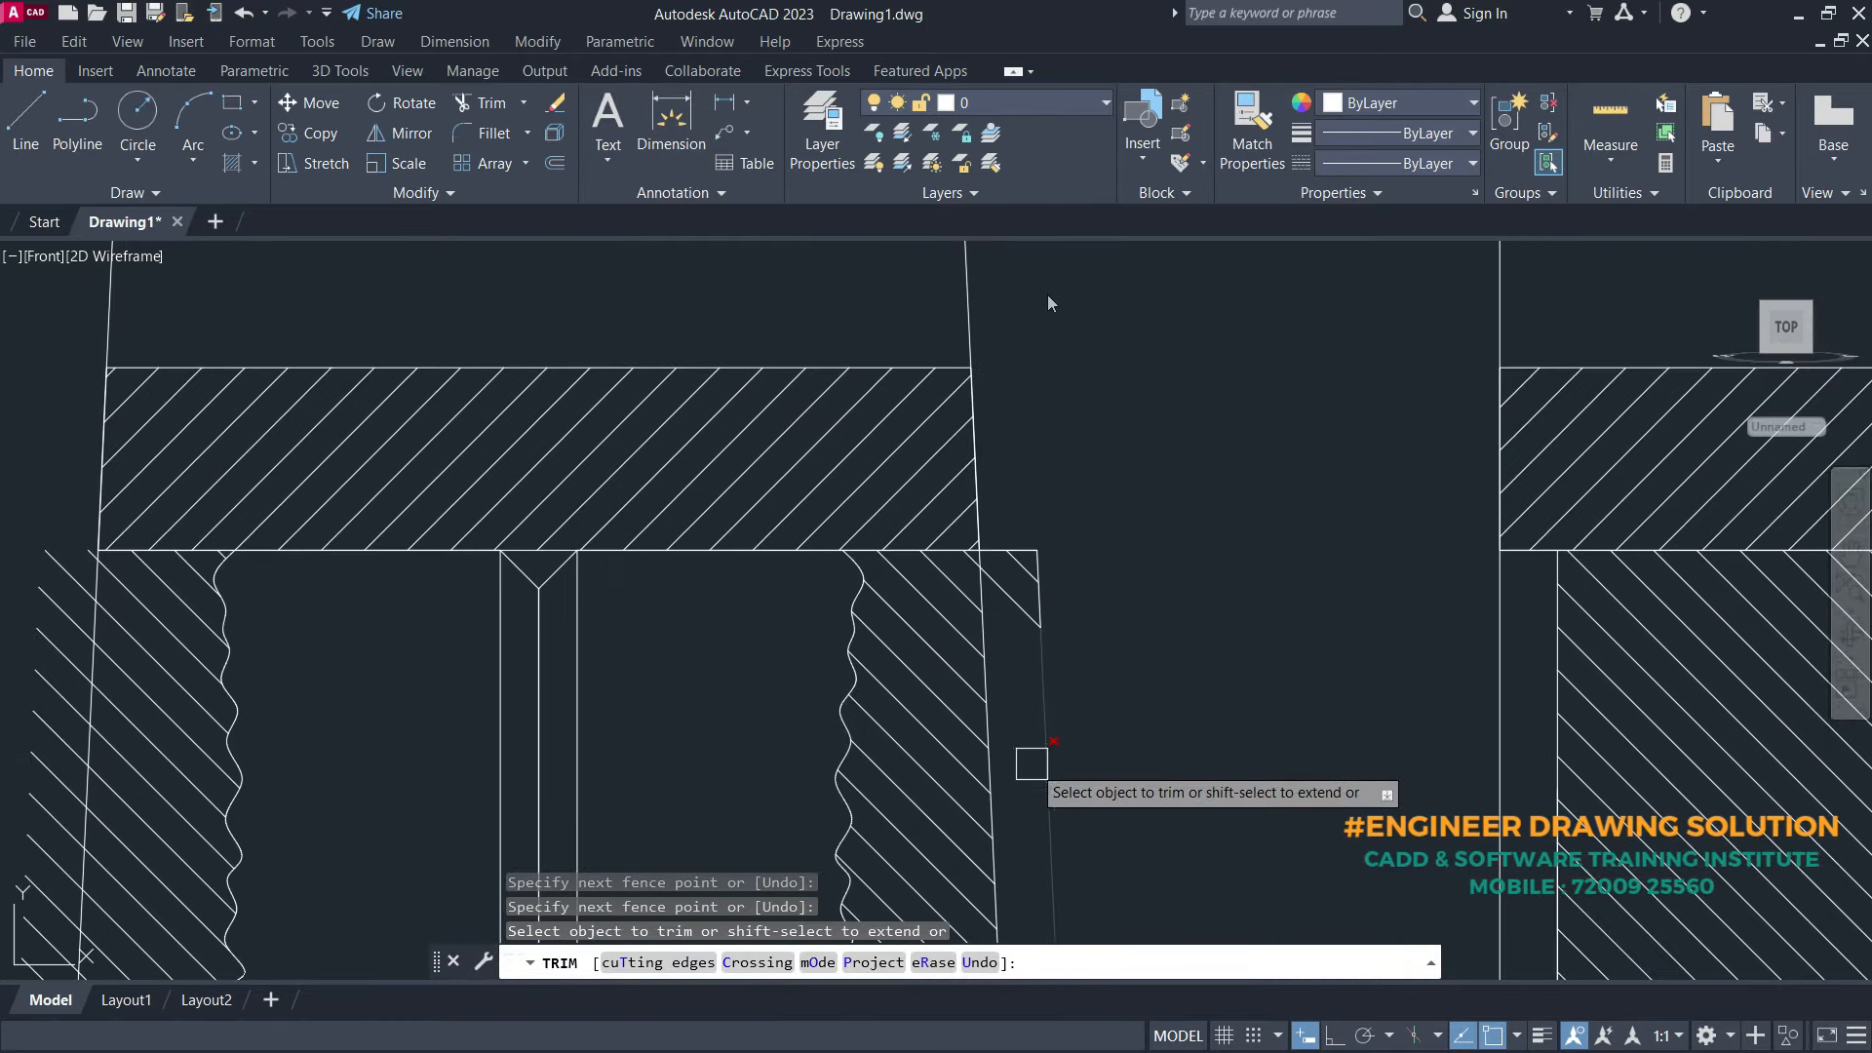
- Trim the remaining upper hatch lines, shaft edge and slot edge inside the right key
scroll(1006, 696, up, 4)
click(1023, 618)
click(991, 268)
key(Return)
click(1057, 285)
click(1137, 516)
key(Return)
click(1137, 482)
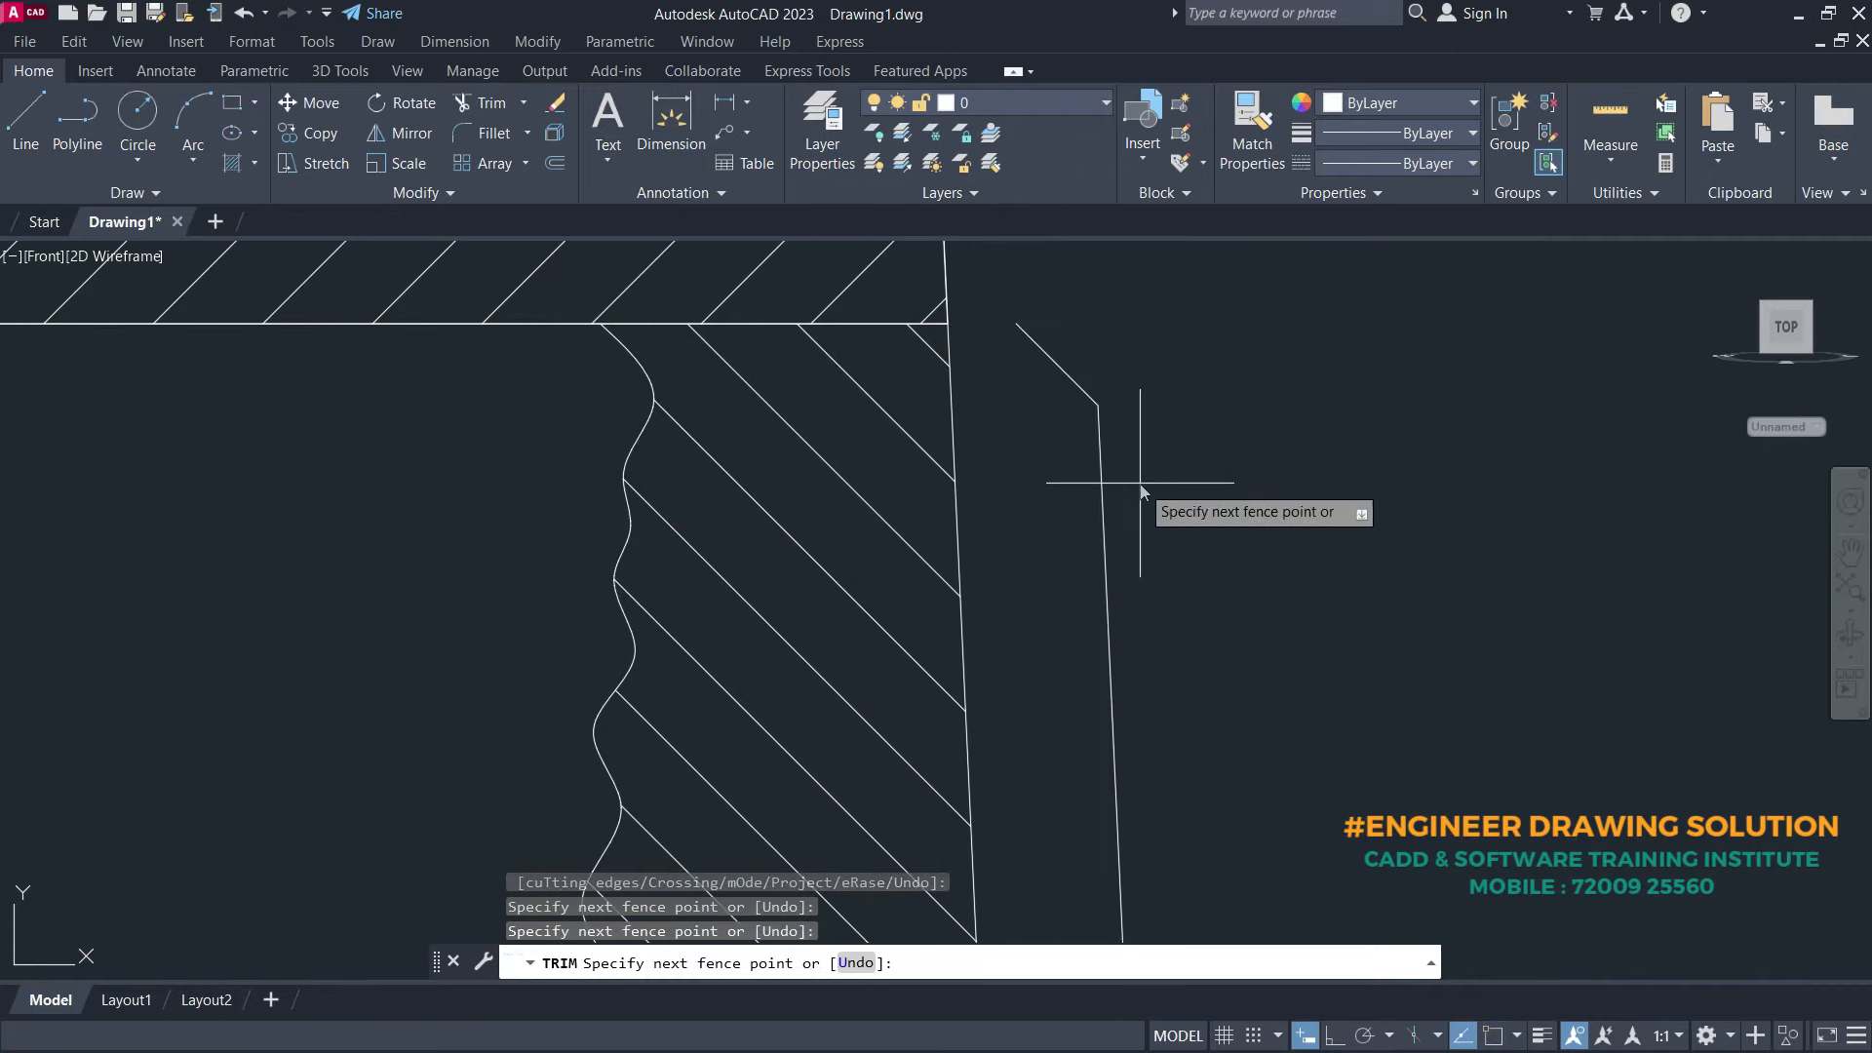
click(1040, 307)
- Trim the leftover shaft edge and hatch ends at the lower corner of the right key's tapered side
scroll(1088, 412, down, 5)
scroll(1128, 719, up, 5)
click(1124, 719)
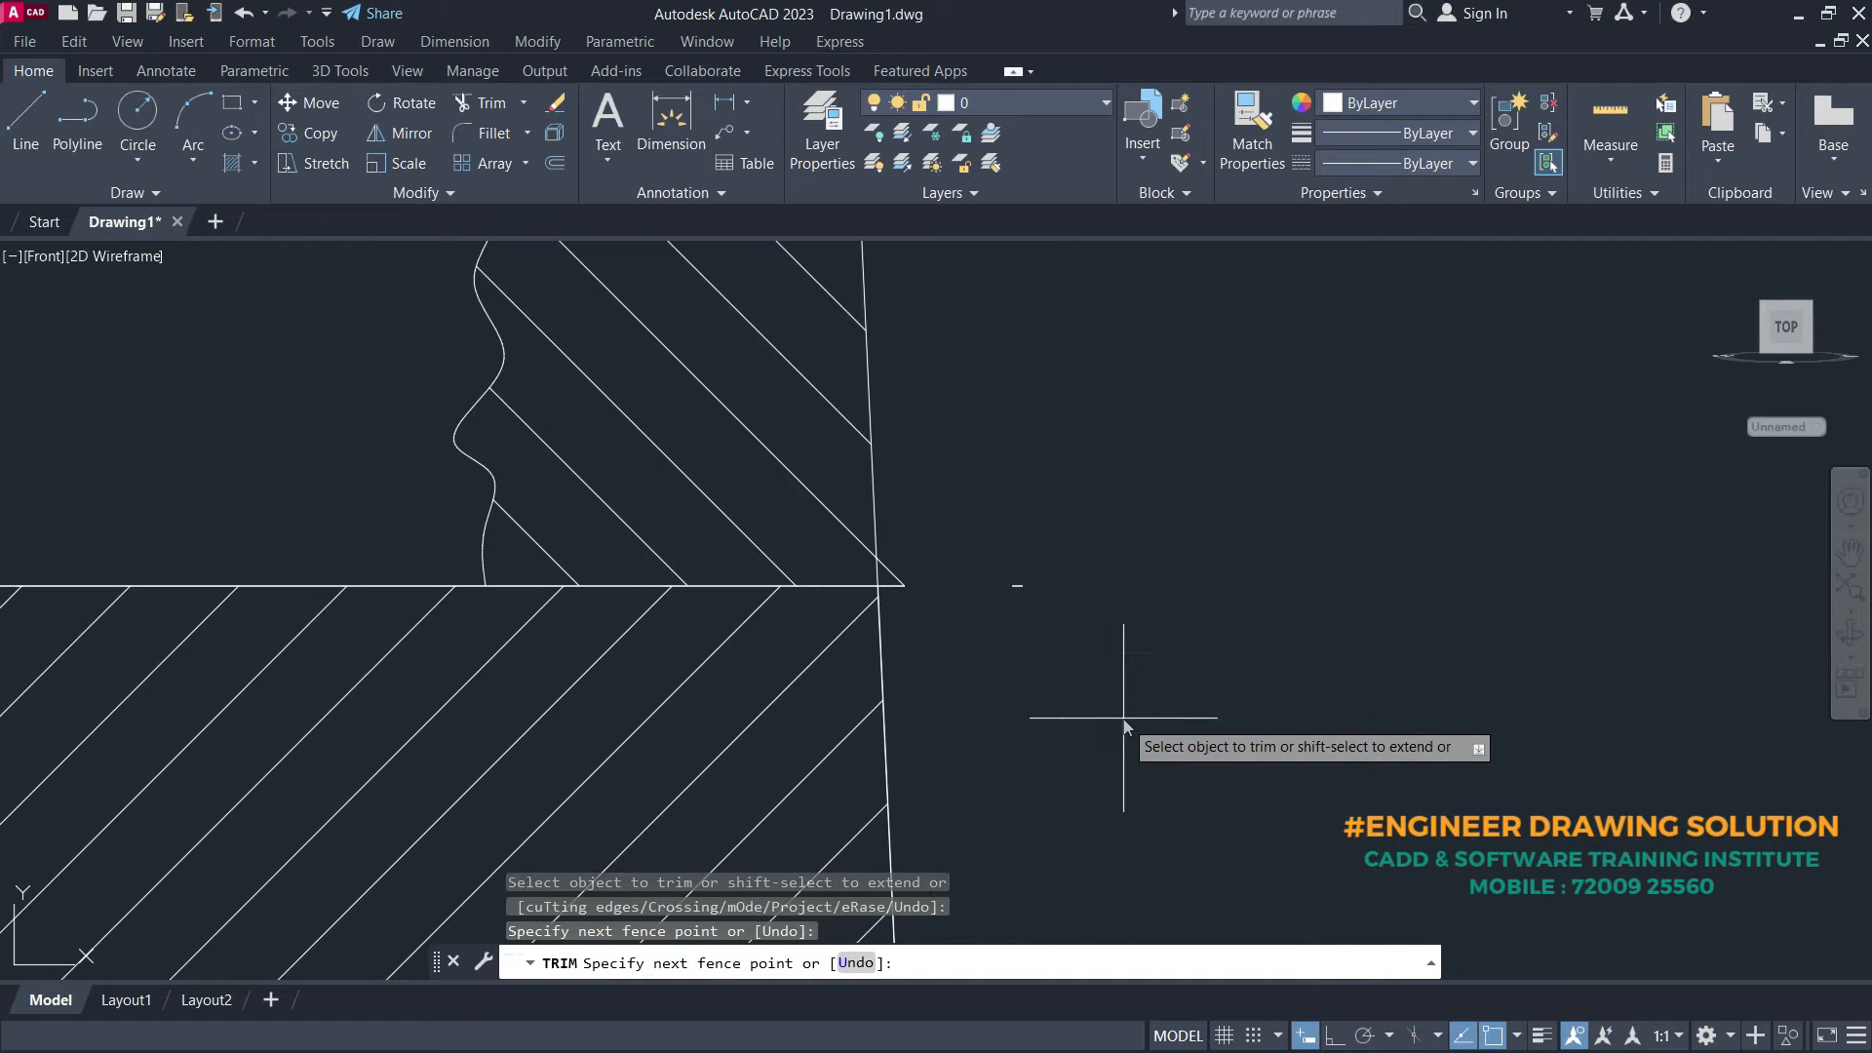
click(1008, 578)
scroll(956, 606, up, 4)
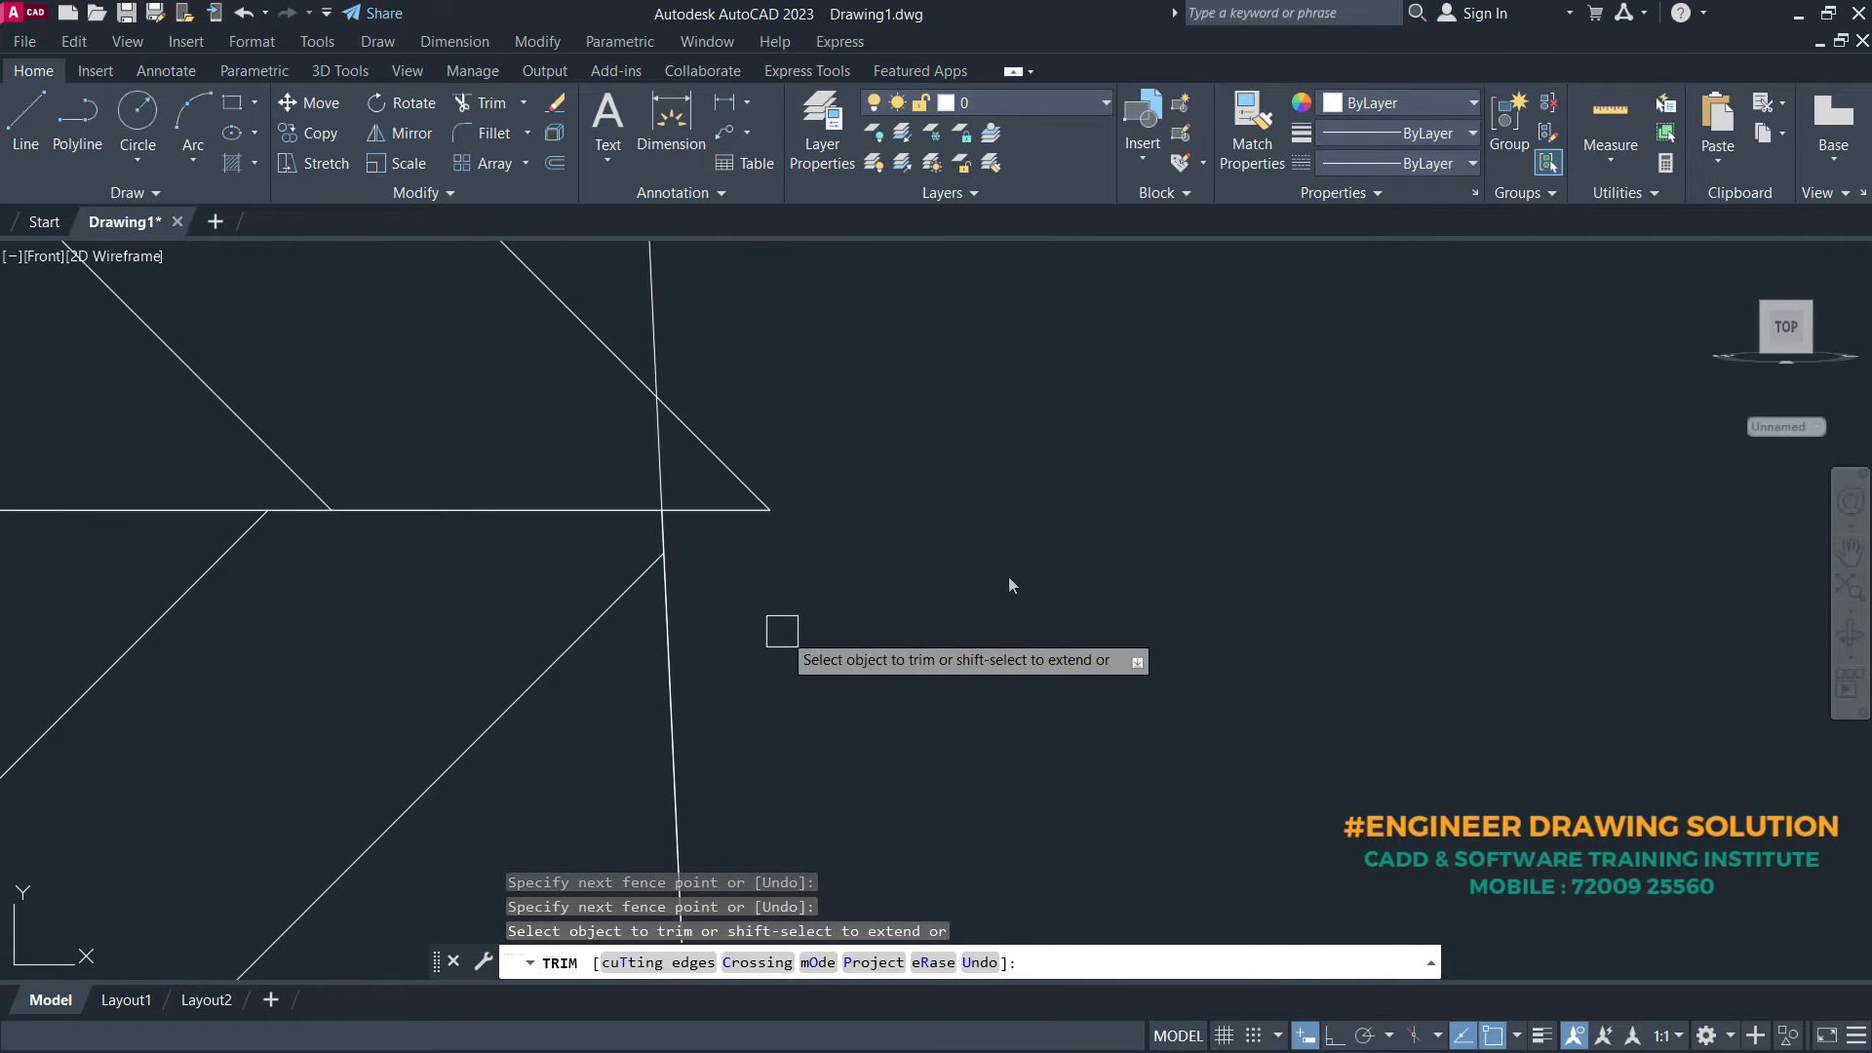
click(774, 625)
click(736, 405)
- Trim the left shaft's hatch lines that extend past the left key's tapered side
scroll(1040, 710, down, 9)
scroll(1040, 715, up, 8)
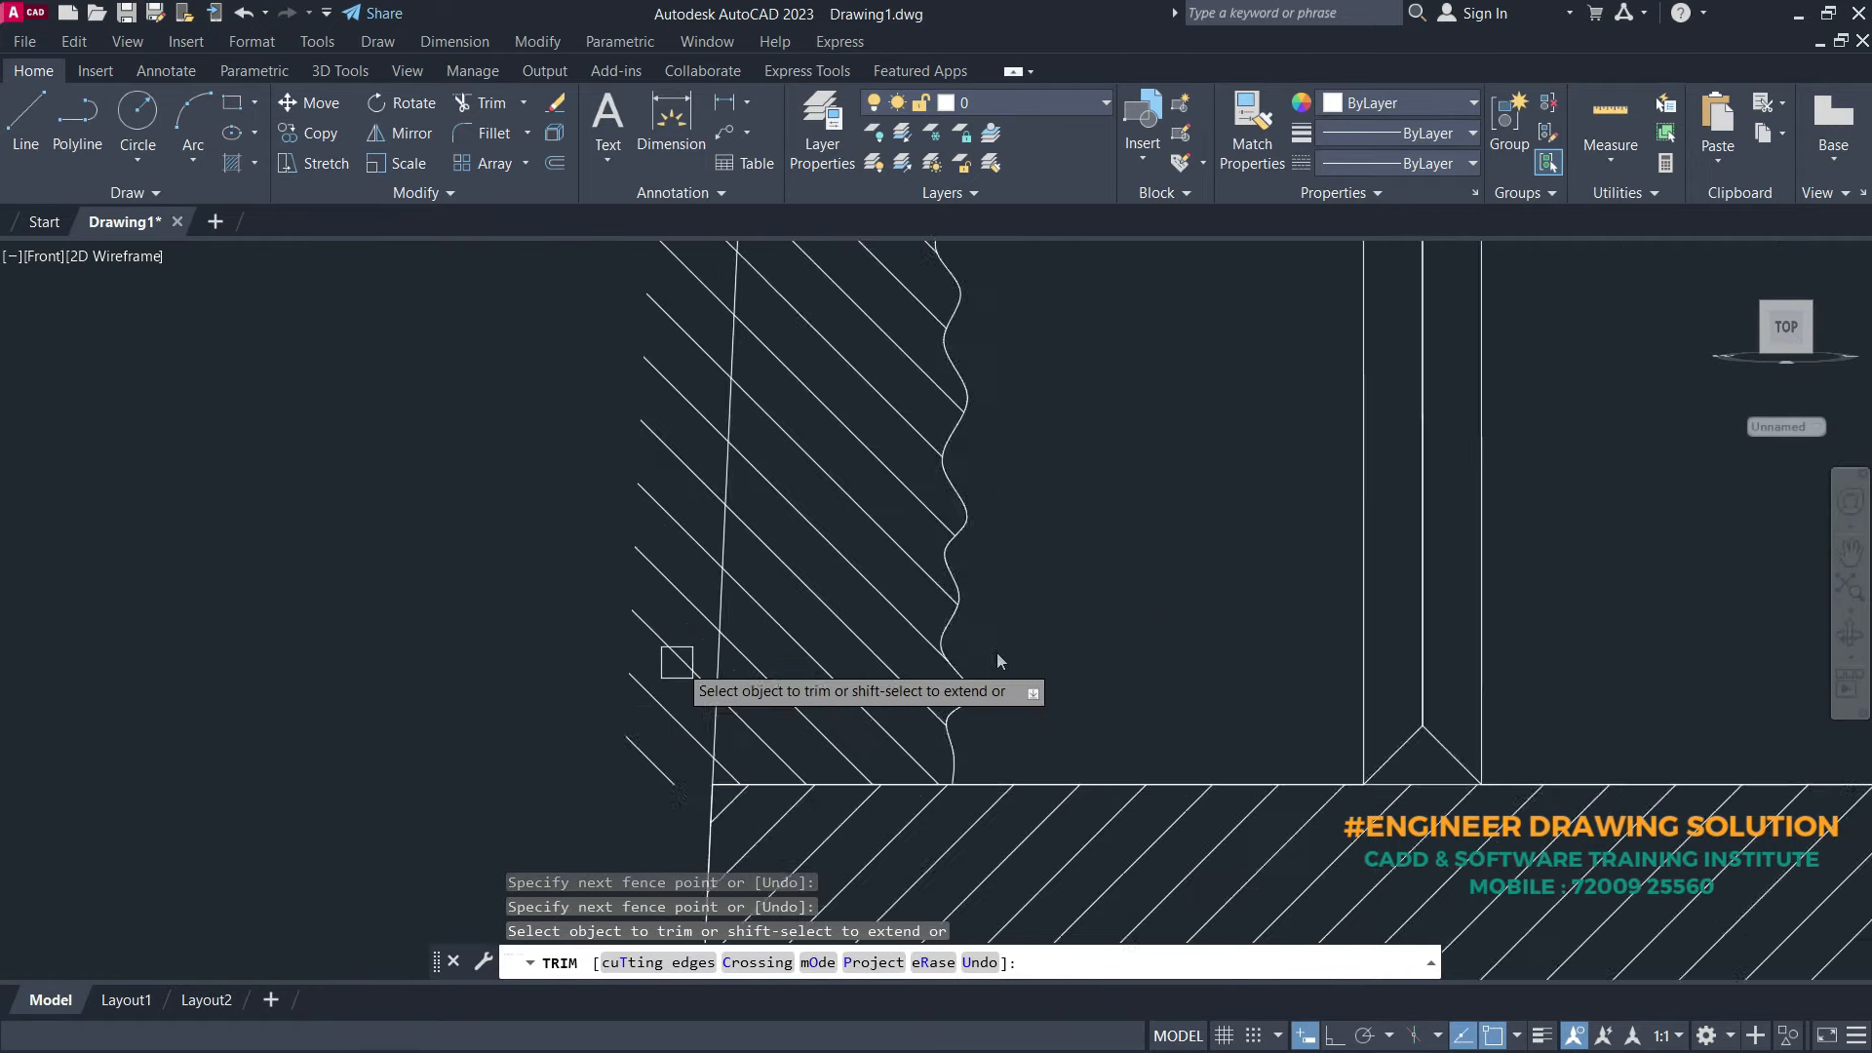
click(680, 805)
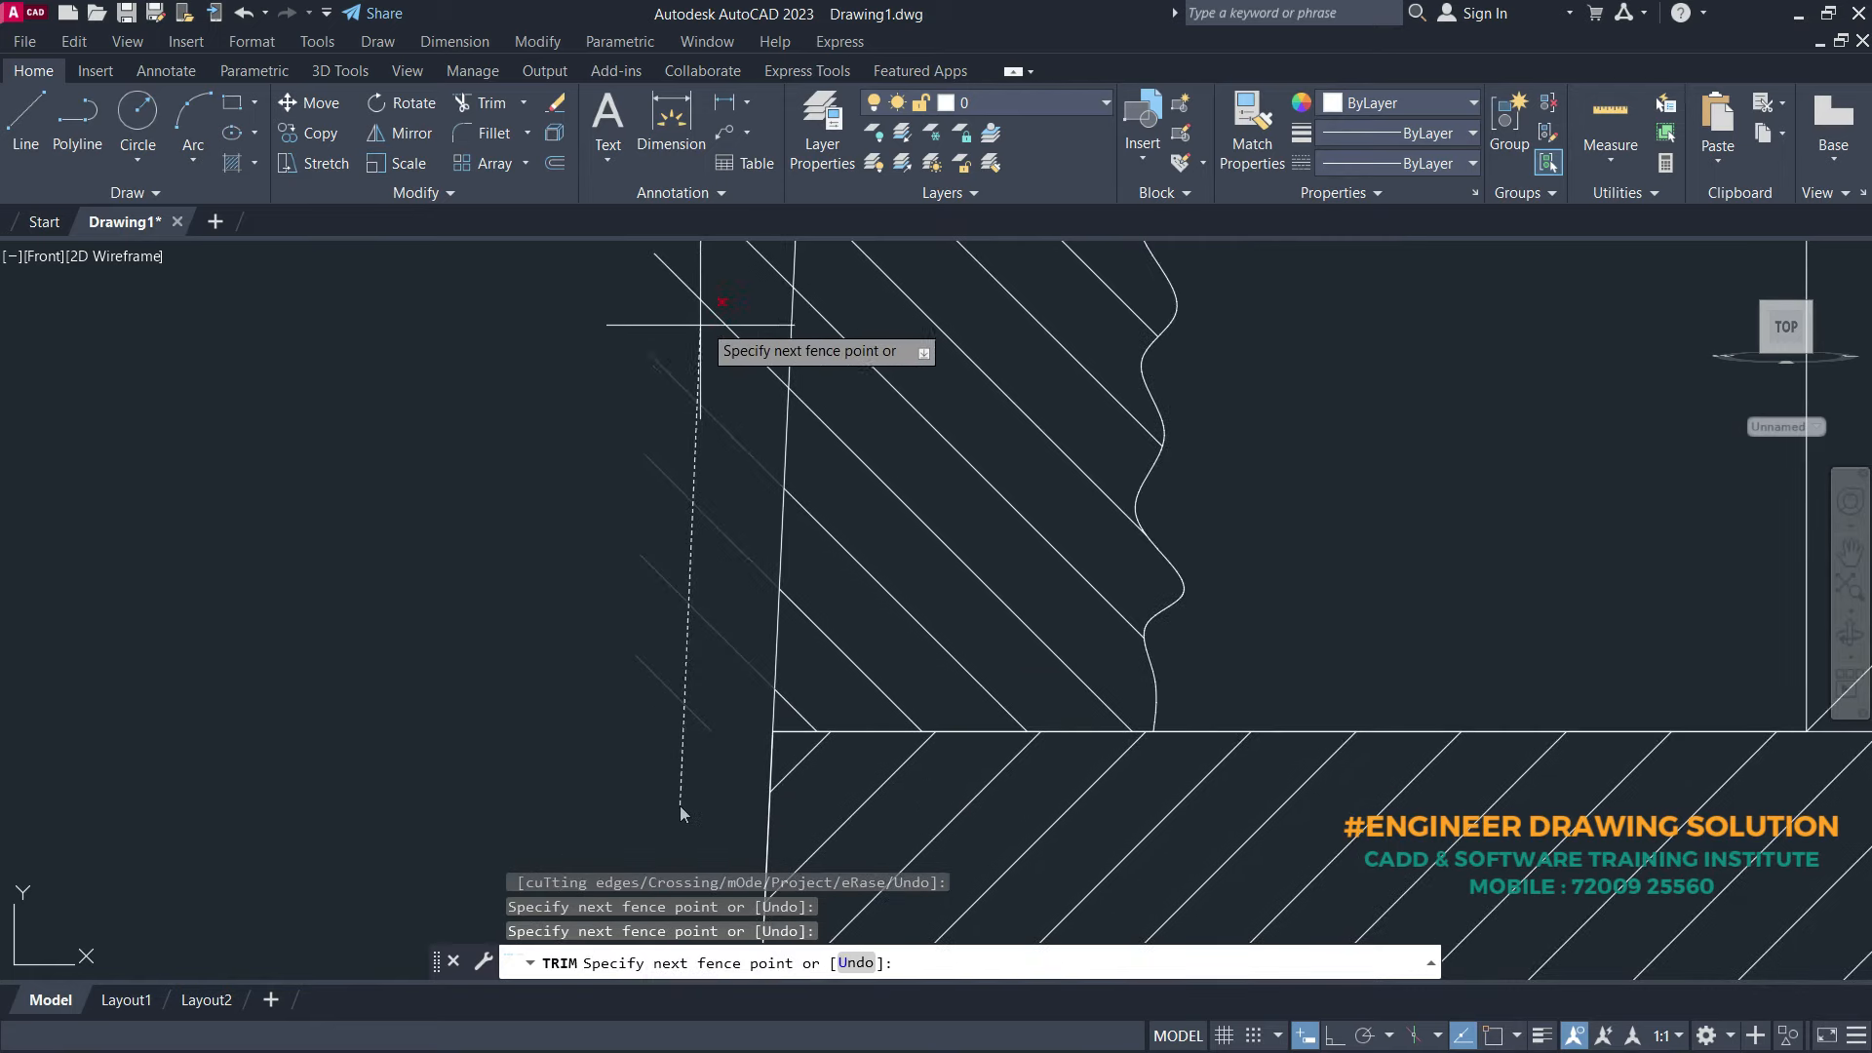
click(702, 284)
middle_drag(702, 315, 741, 772)
click(757, 809)
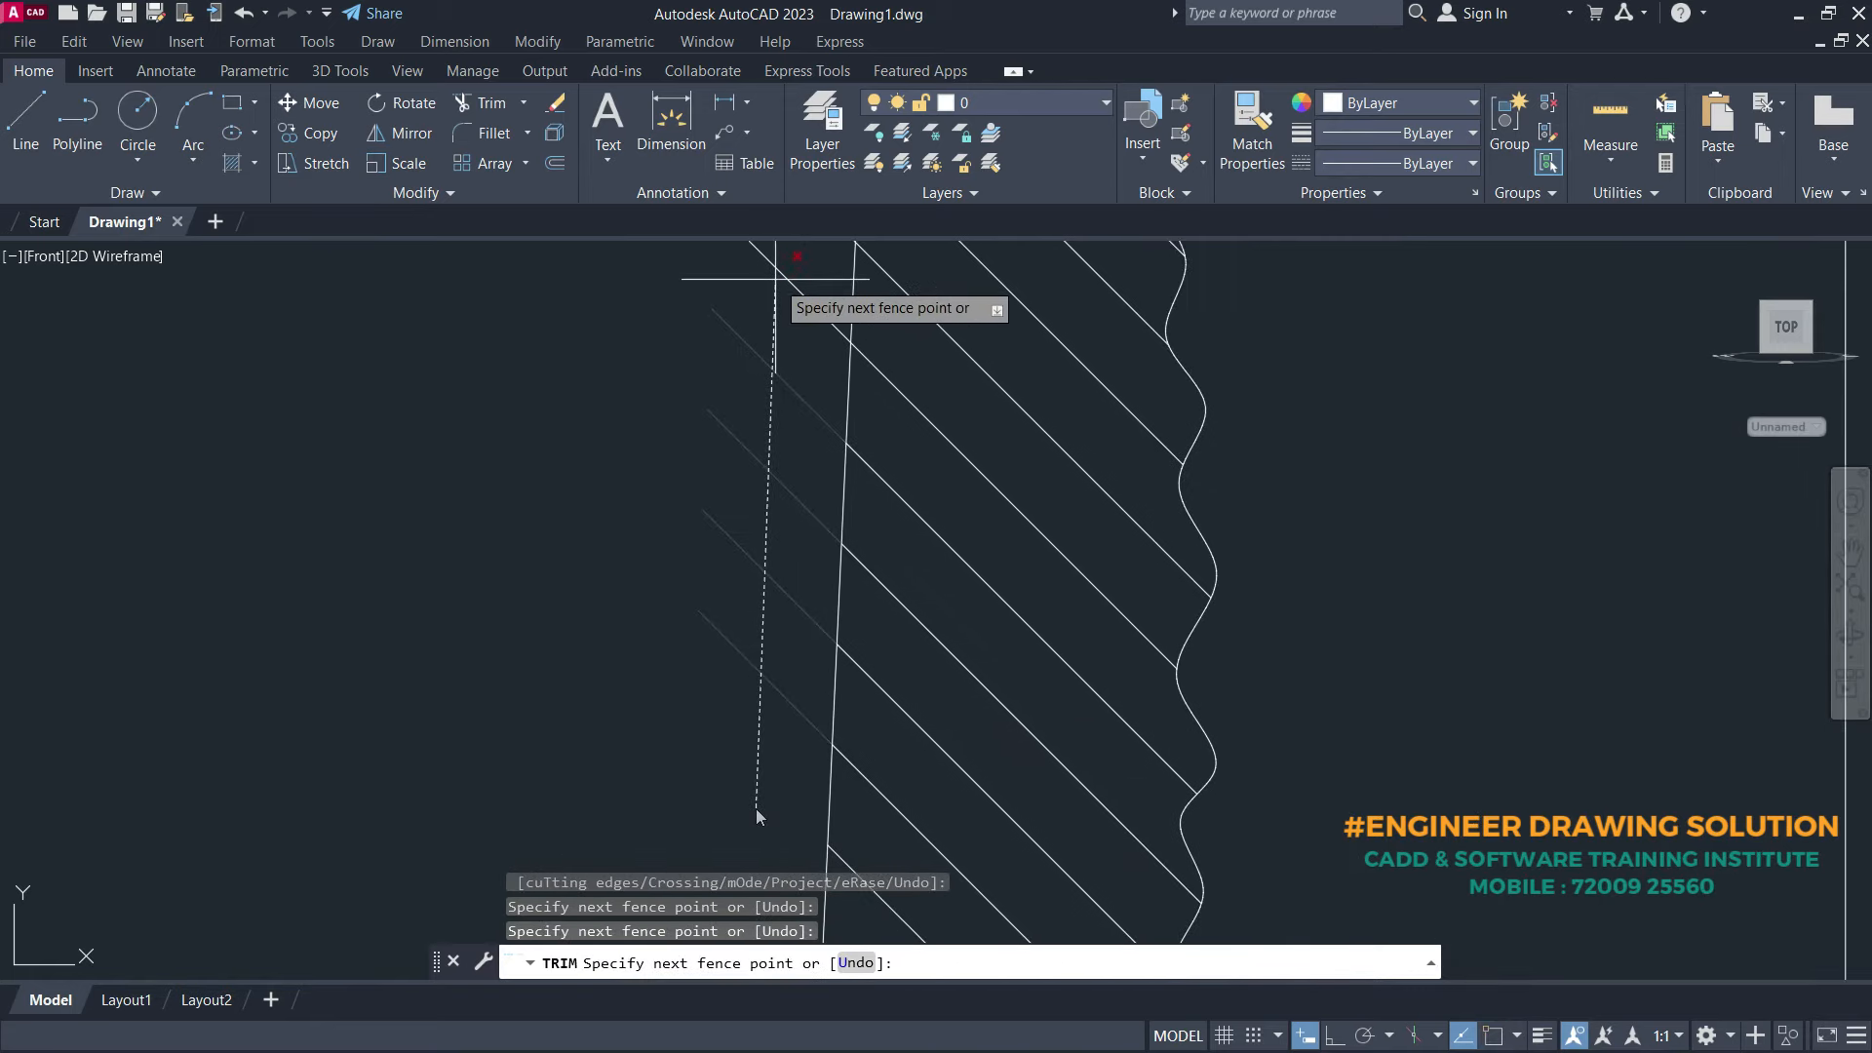
click(775, 283)
key(Return)
middle_drag(775, 282, 758, 691)
click(729, 756)
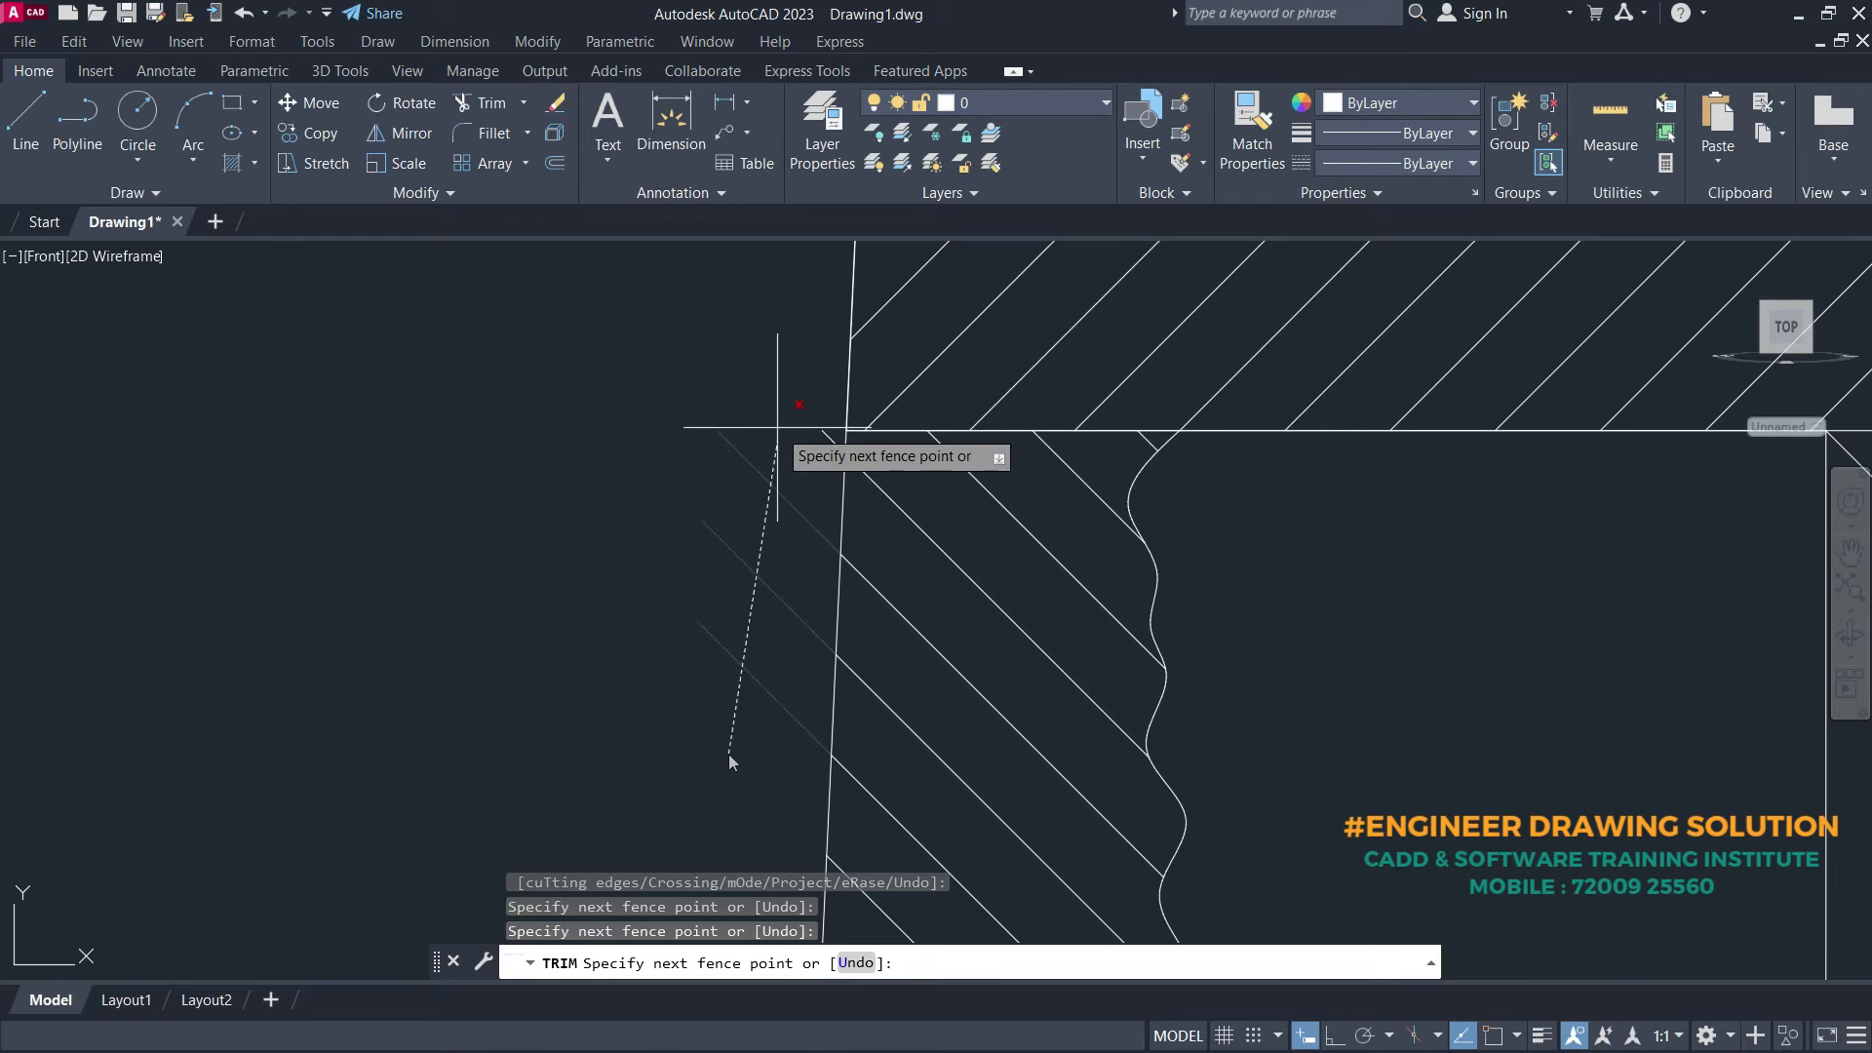
click(777, 408)
key(Return)
- Trim the sleeve's vertical end lines where they cross the two shafts
scroll(776, 406, up, 4)
scroll(773, 464, down, 4)
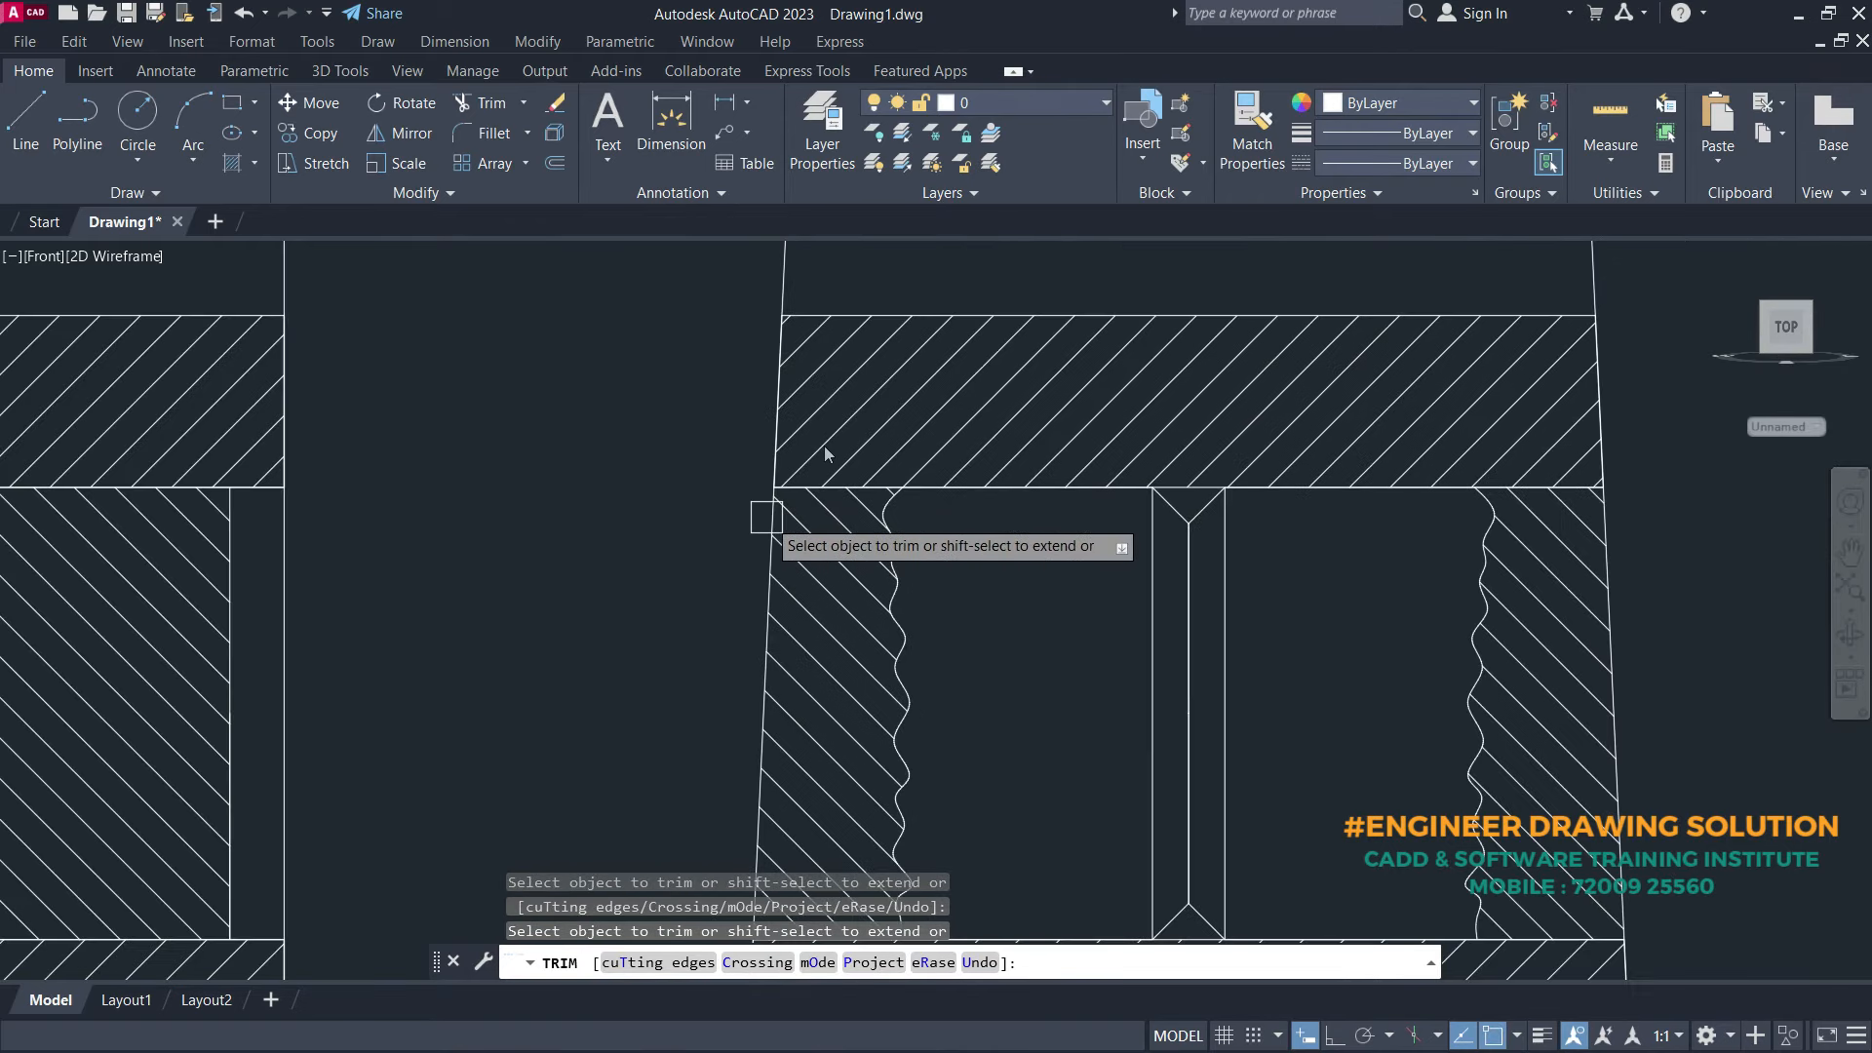
middle_drag(786, 600, 659, 539)
click(1180, 613)
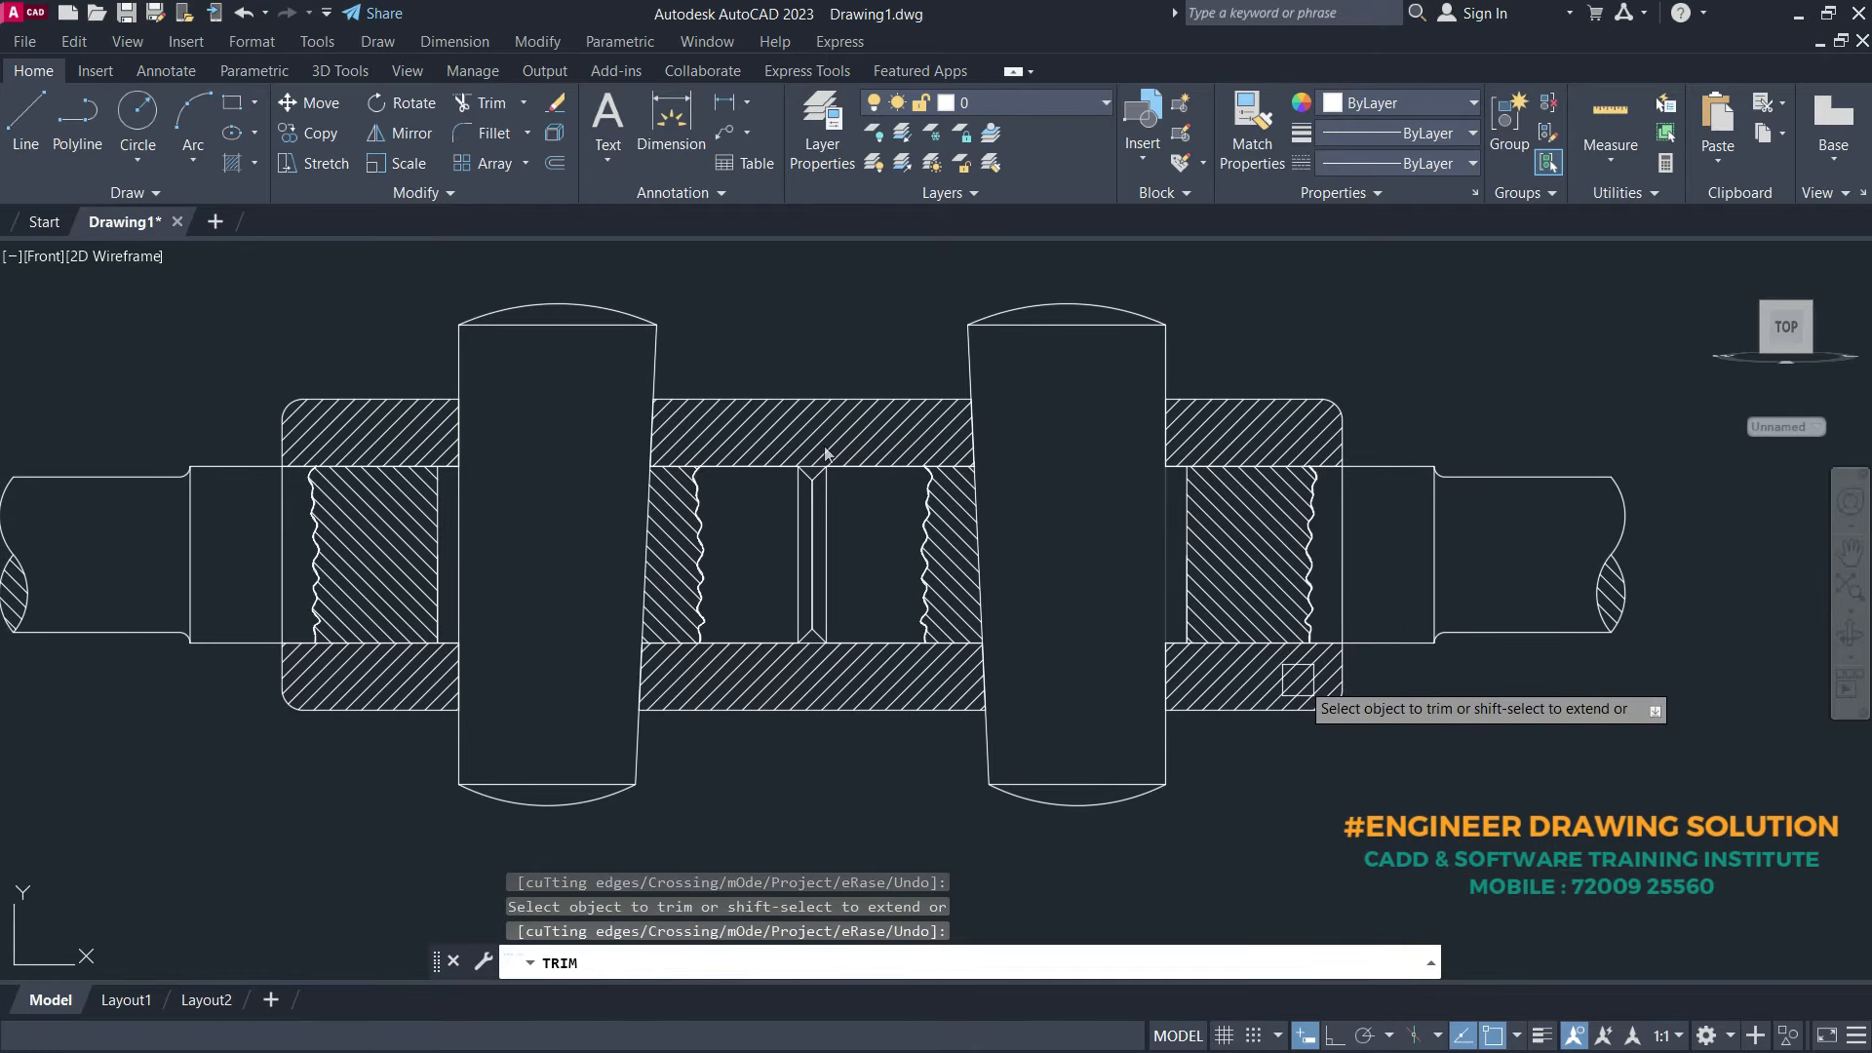
middle_drag(1266, 687, 1142, 686)
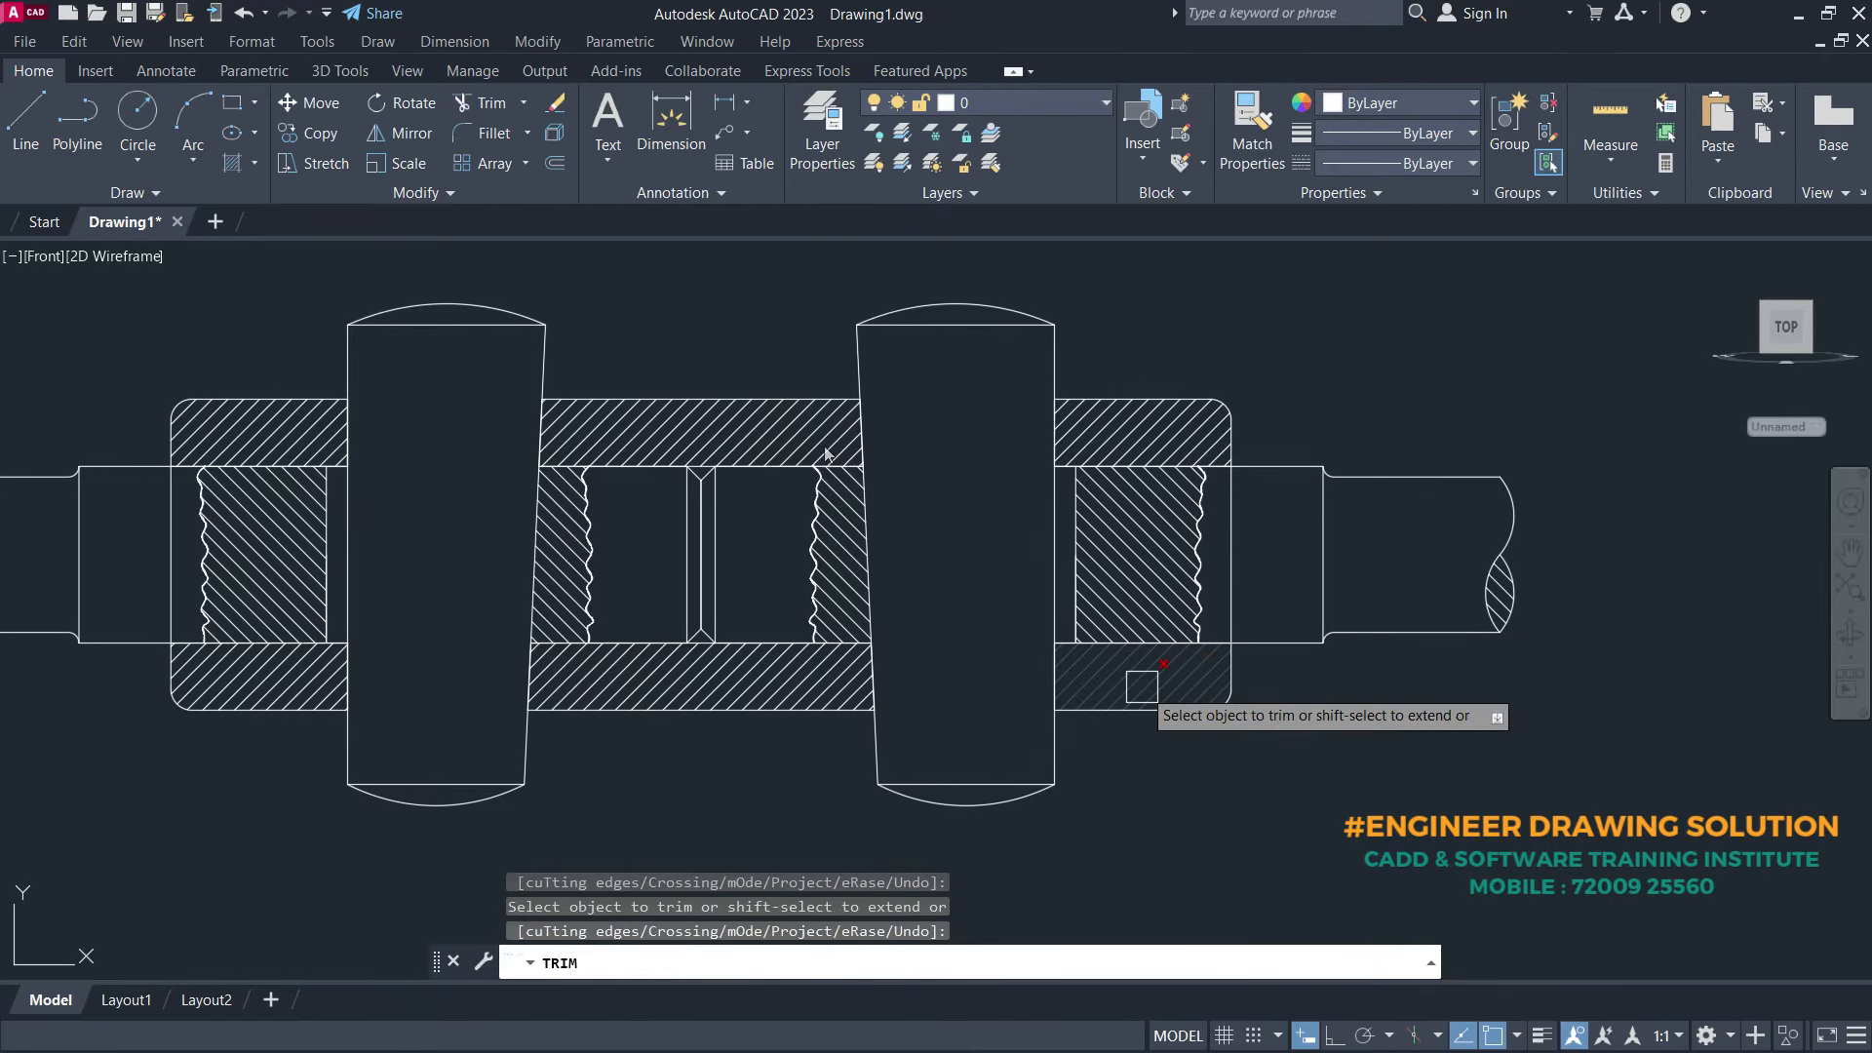
click(1234, 560)
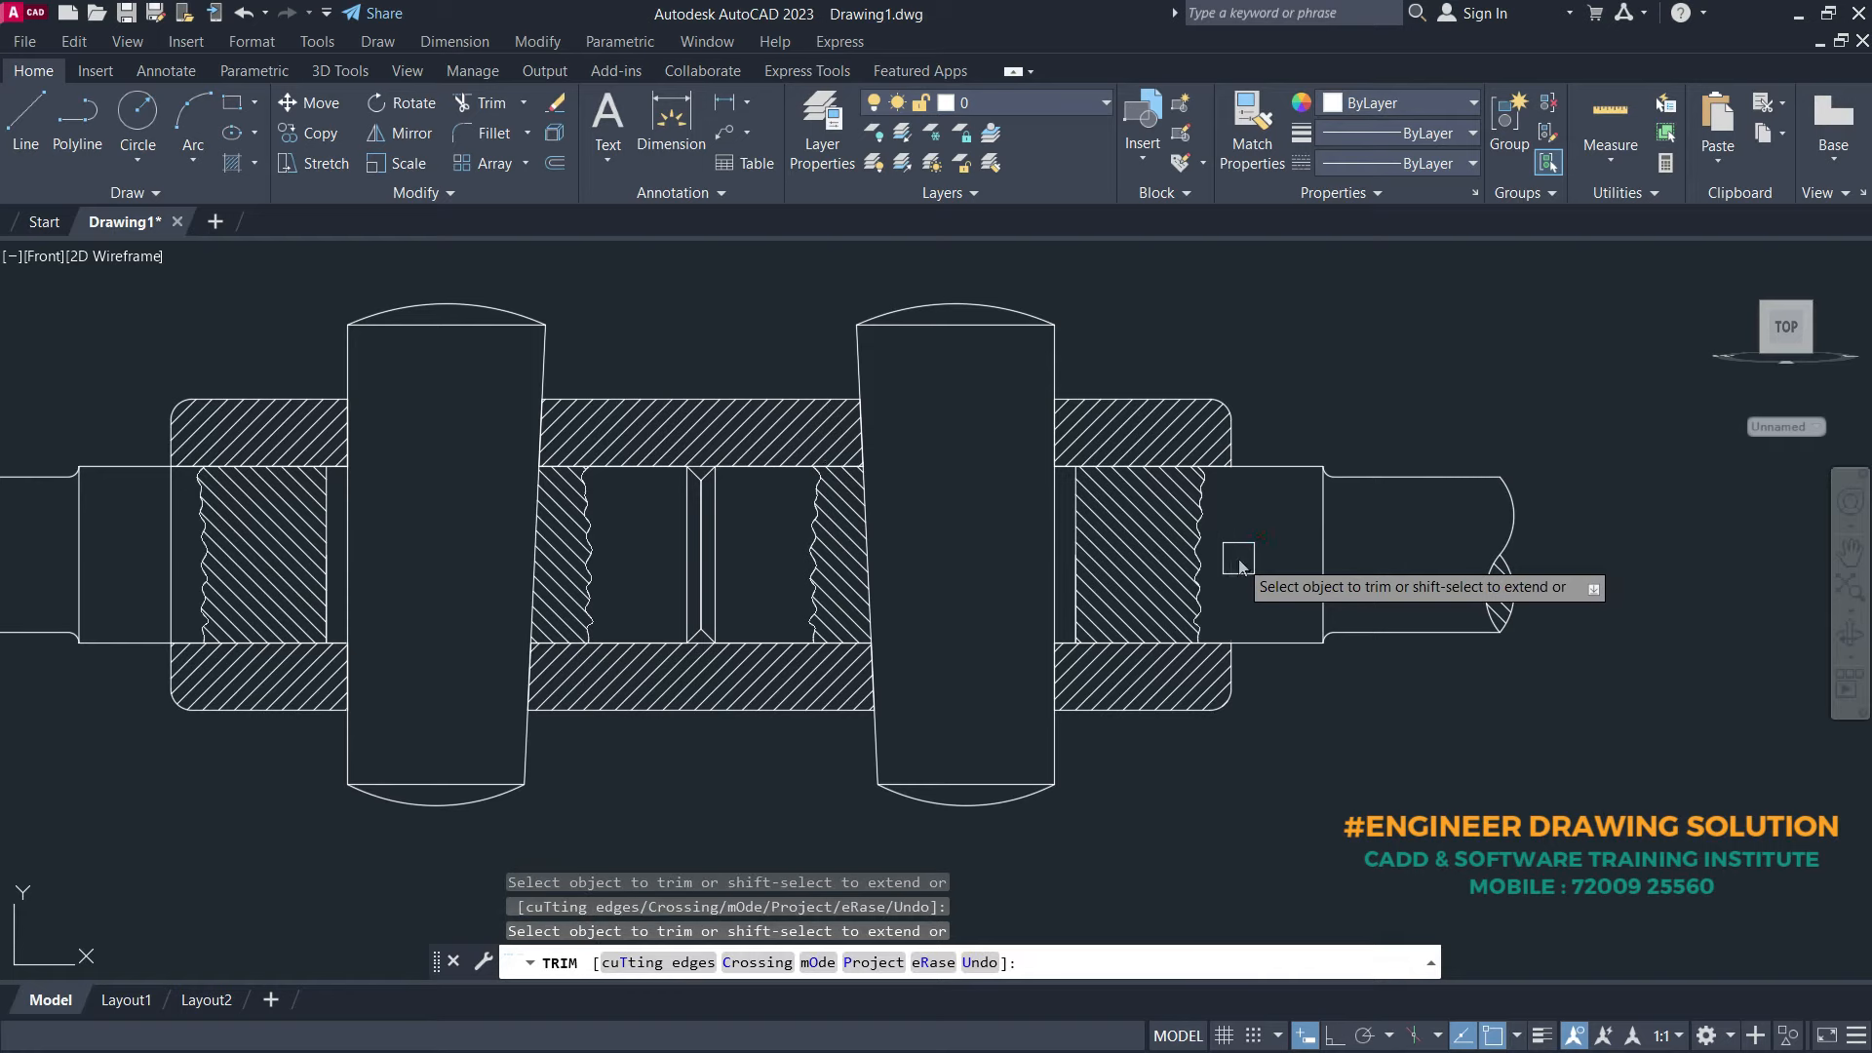
scroll(400, 714, down, 4)
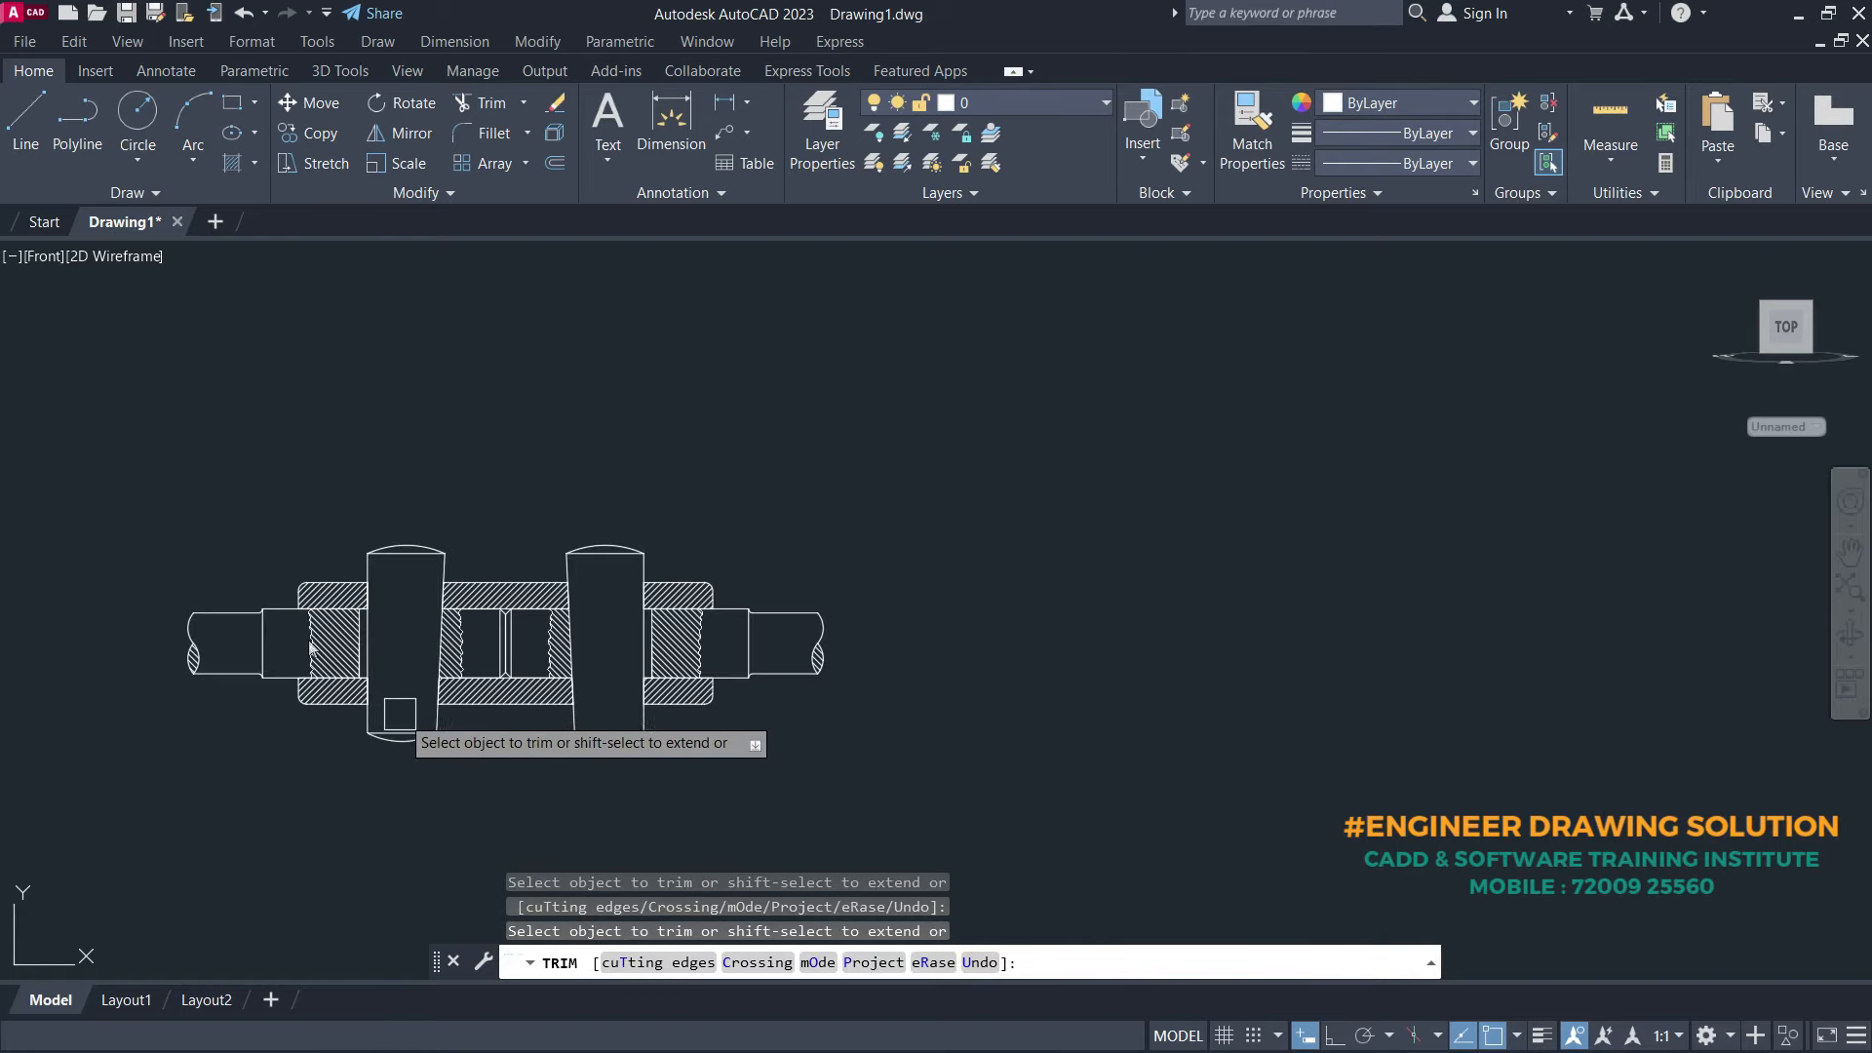
middle_drag(399, 714, 624, 585)
key(Return)
scroll(598, 466, up, 4)
scroll(778, 518, down, 2)
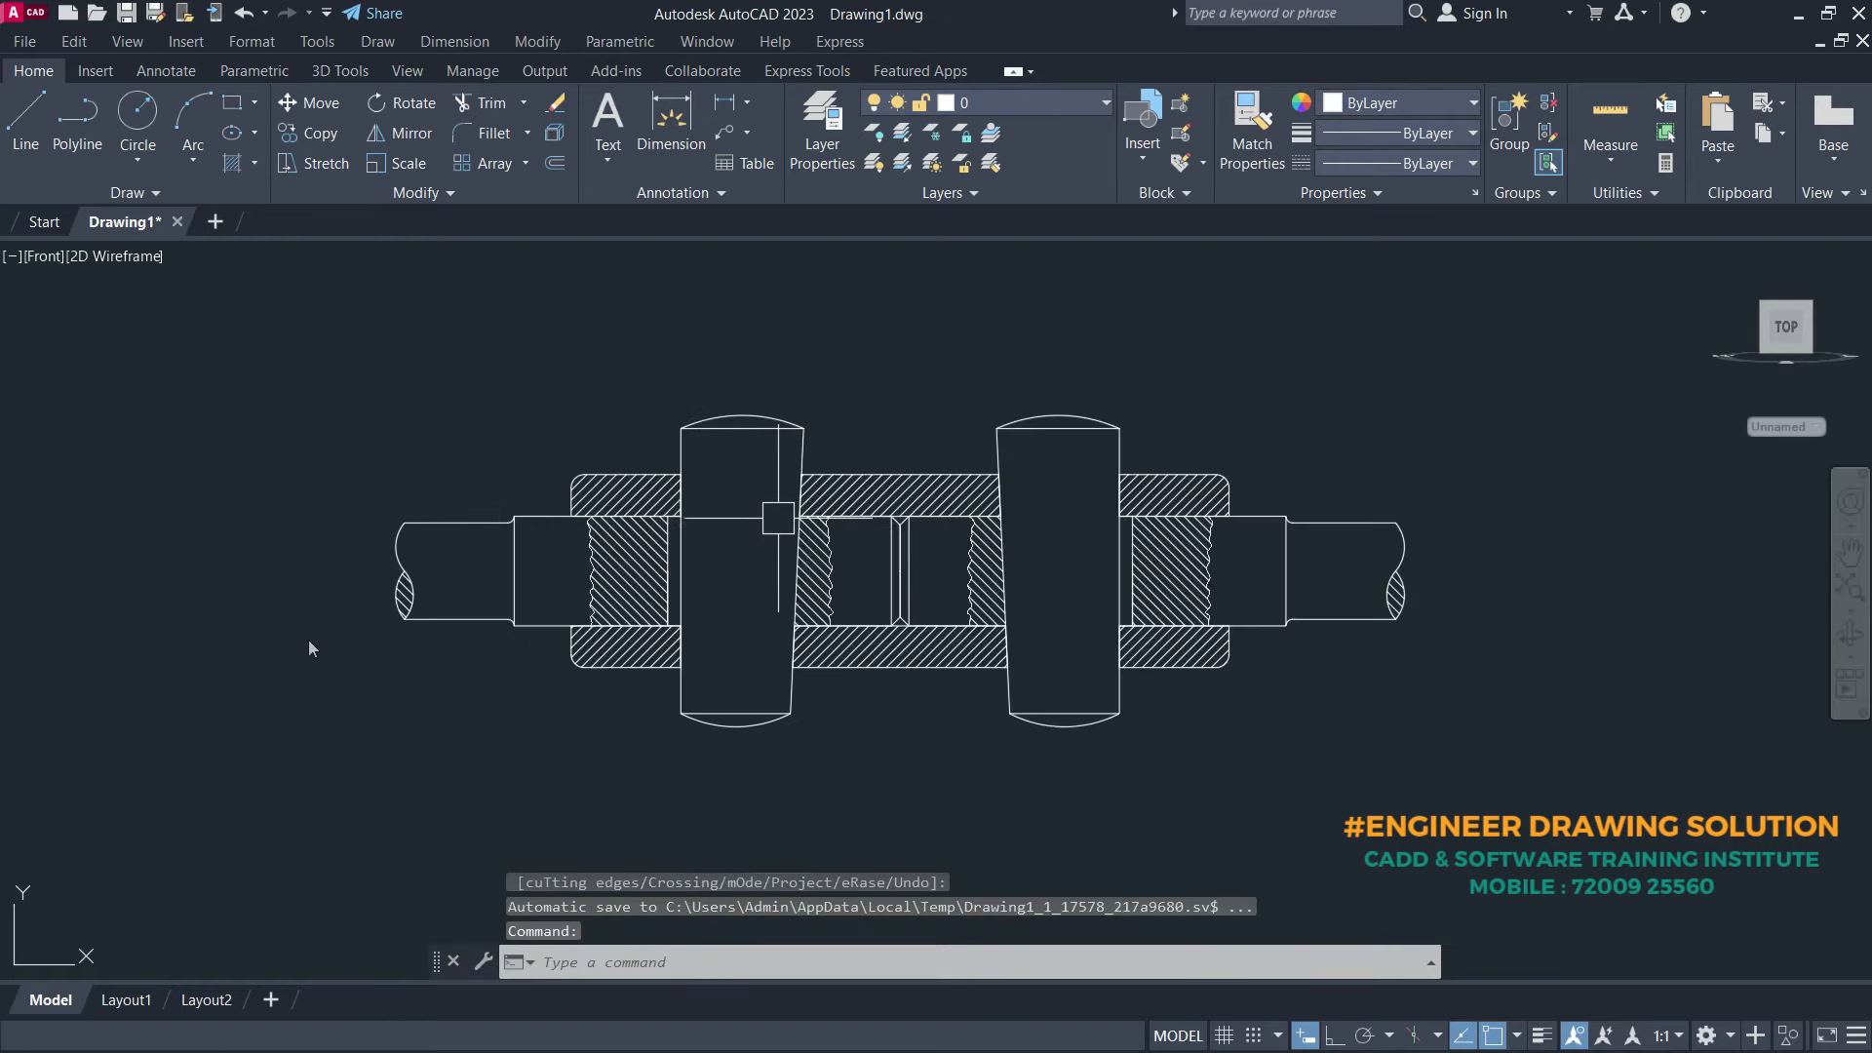
middle_drag(778, 517, 732, 472)
mouse_move(762, 566)
middle_down()
mouse_move(826, 598)
mouse_move(627, 604)
middle_up()
scroll(666, 598, up, 2)
scroll(669, 609, down, 2)
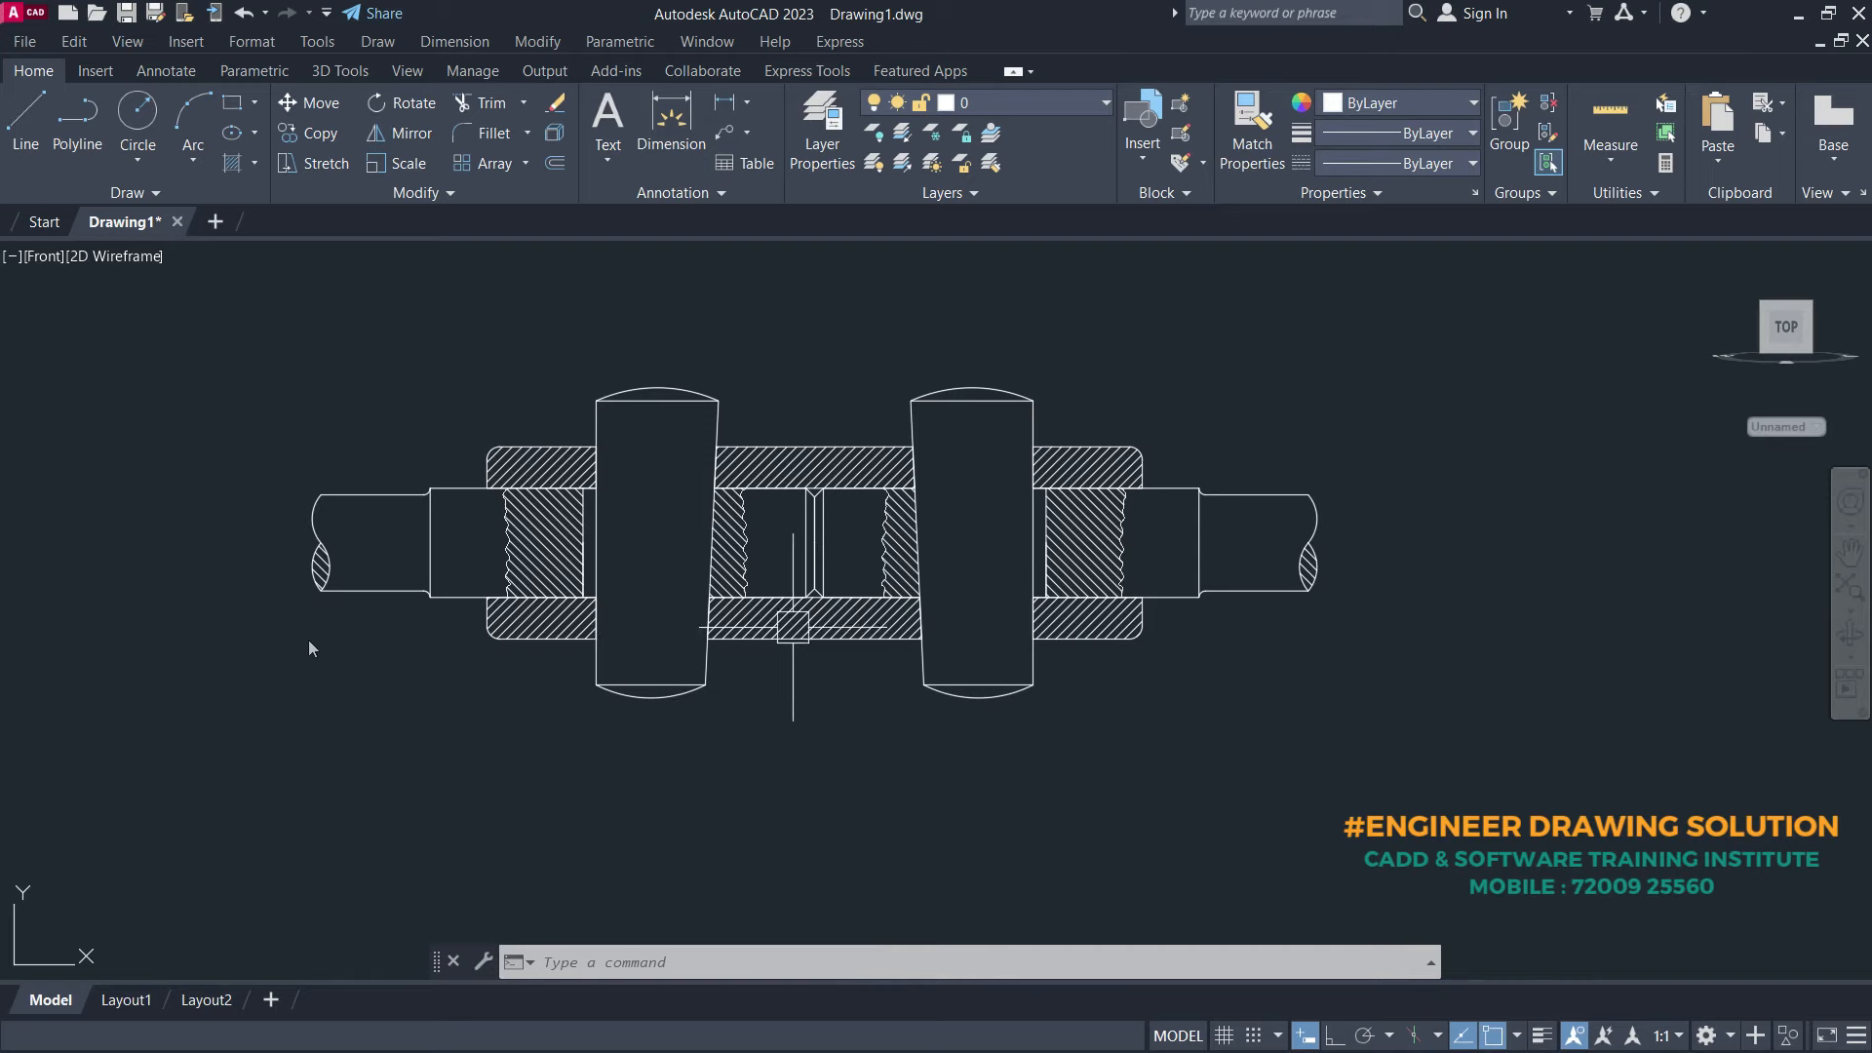
- Add a linear dimension for the sleeve's overall length below the assembly
click(468, 44)
click(459, 108)
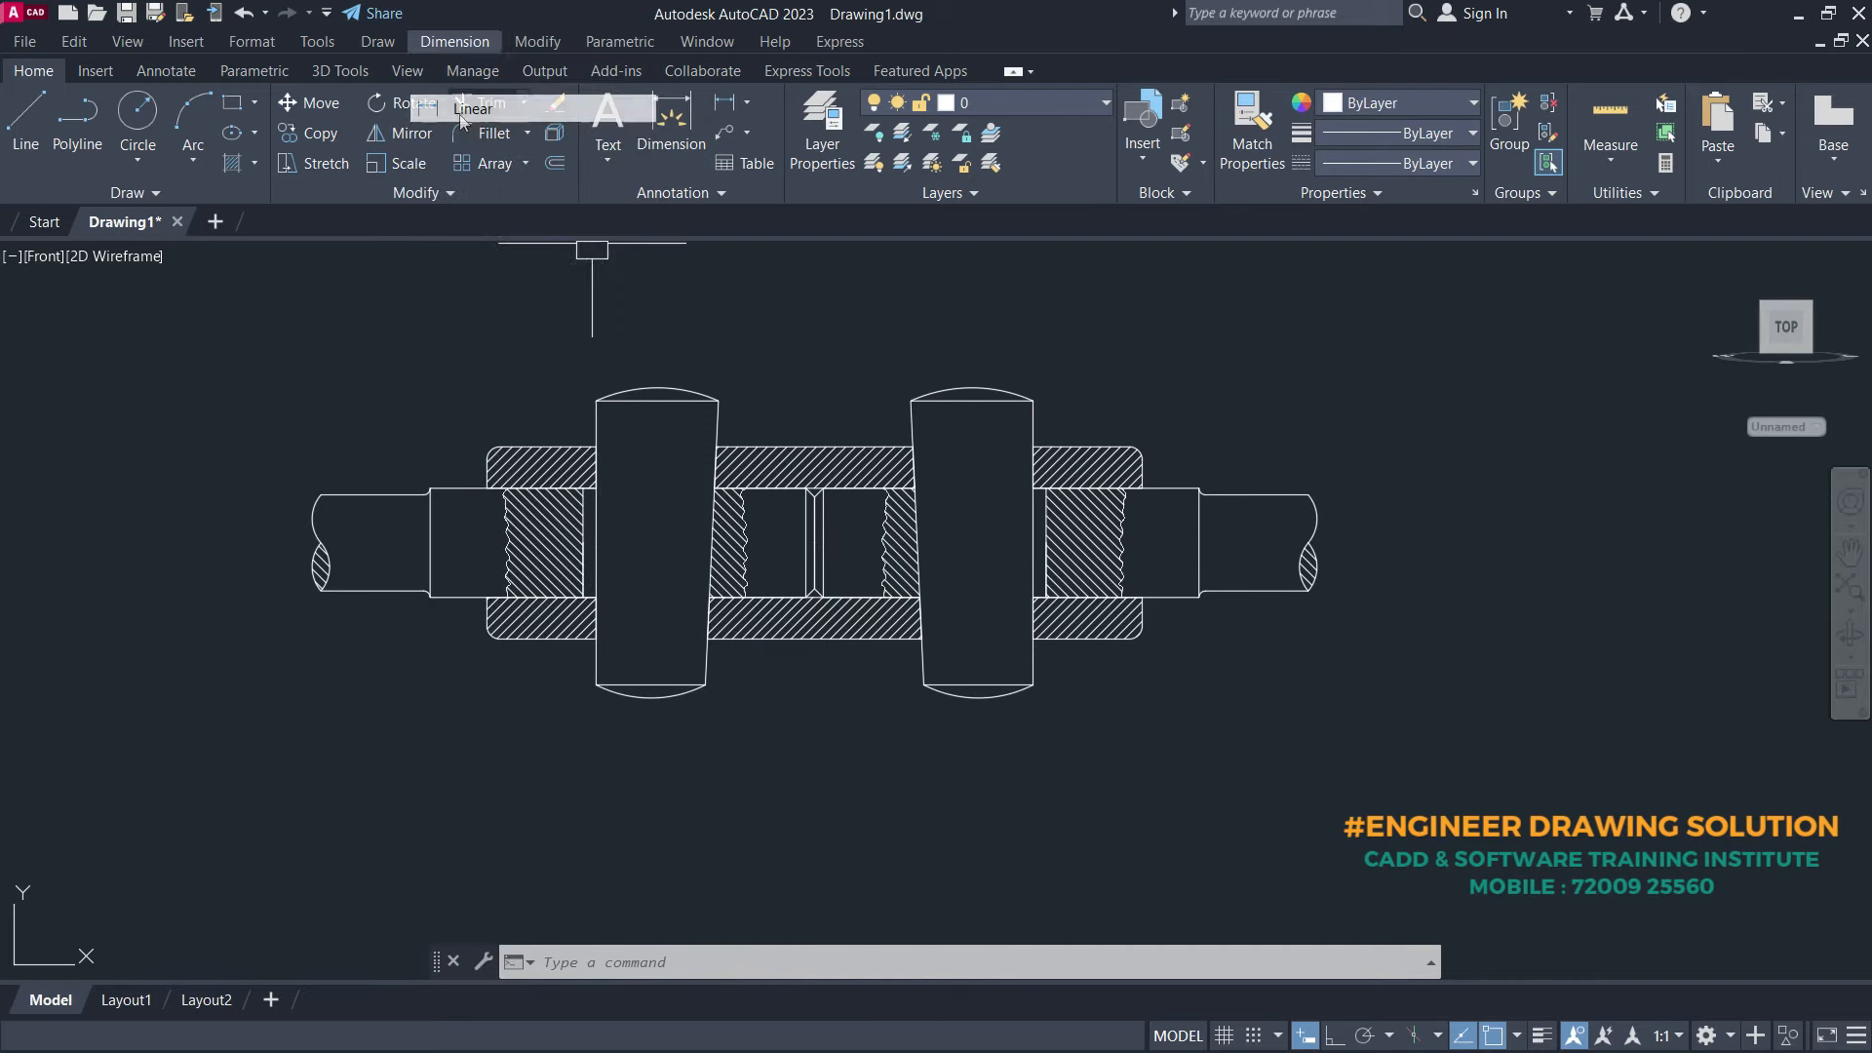
scroll(589, 819, up, 4)
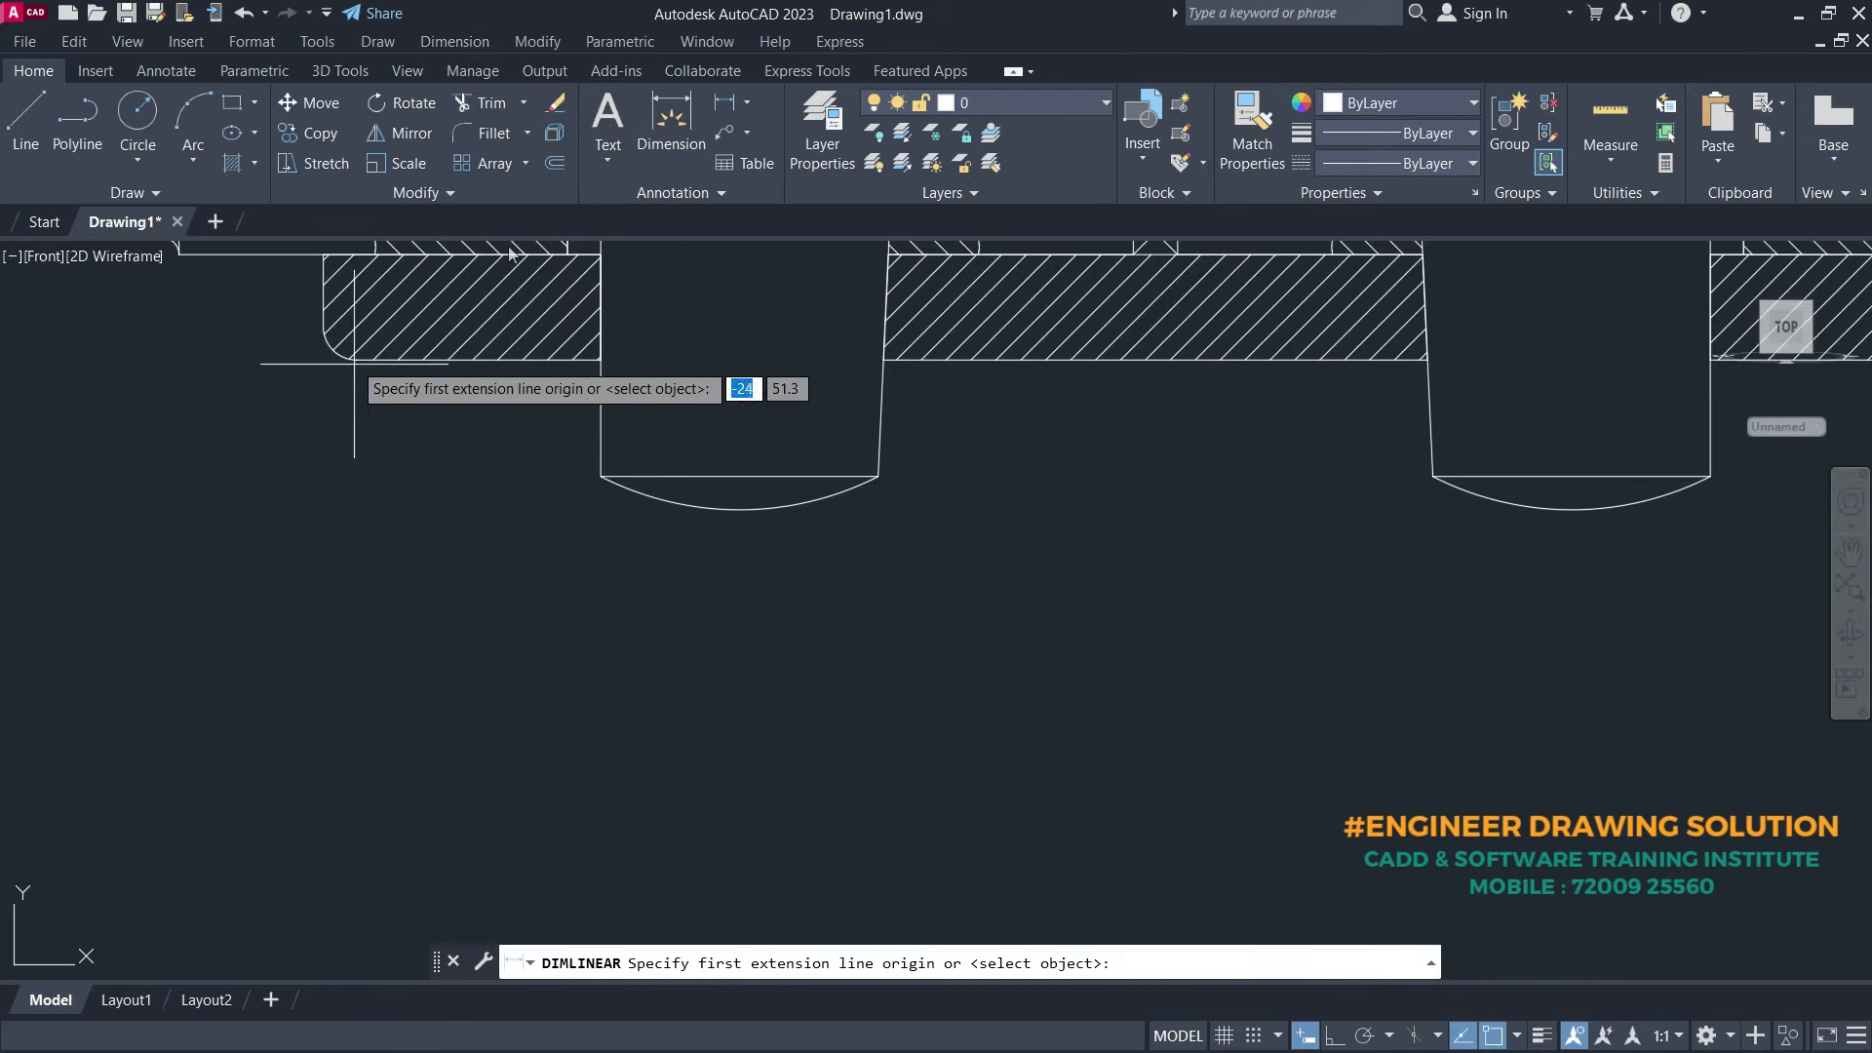
click(324, 255)
scroll(986, 543, down, 3)
scroll(1024, 510, up, 5)
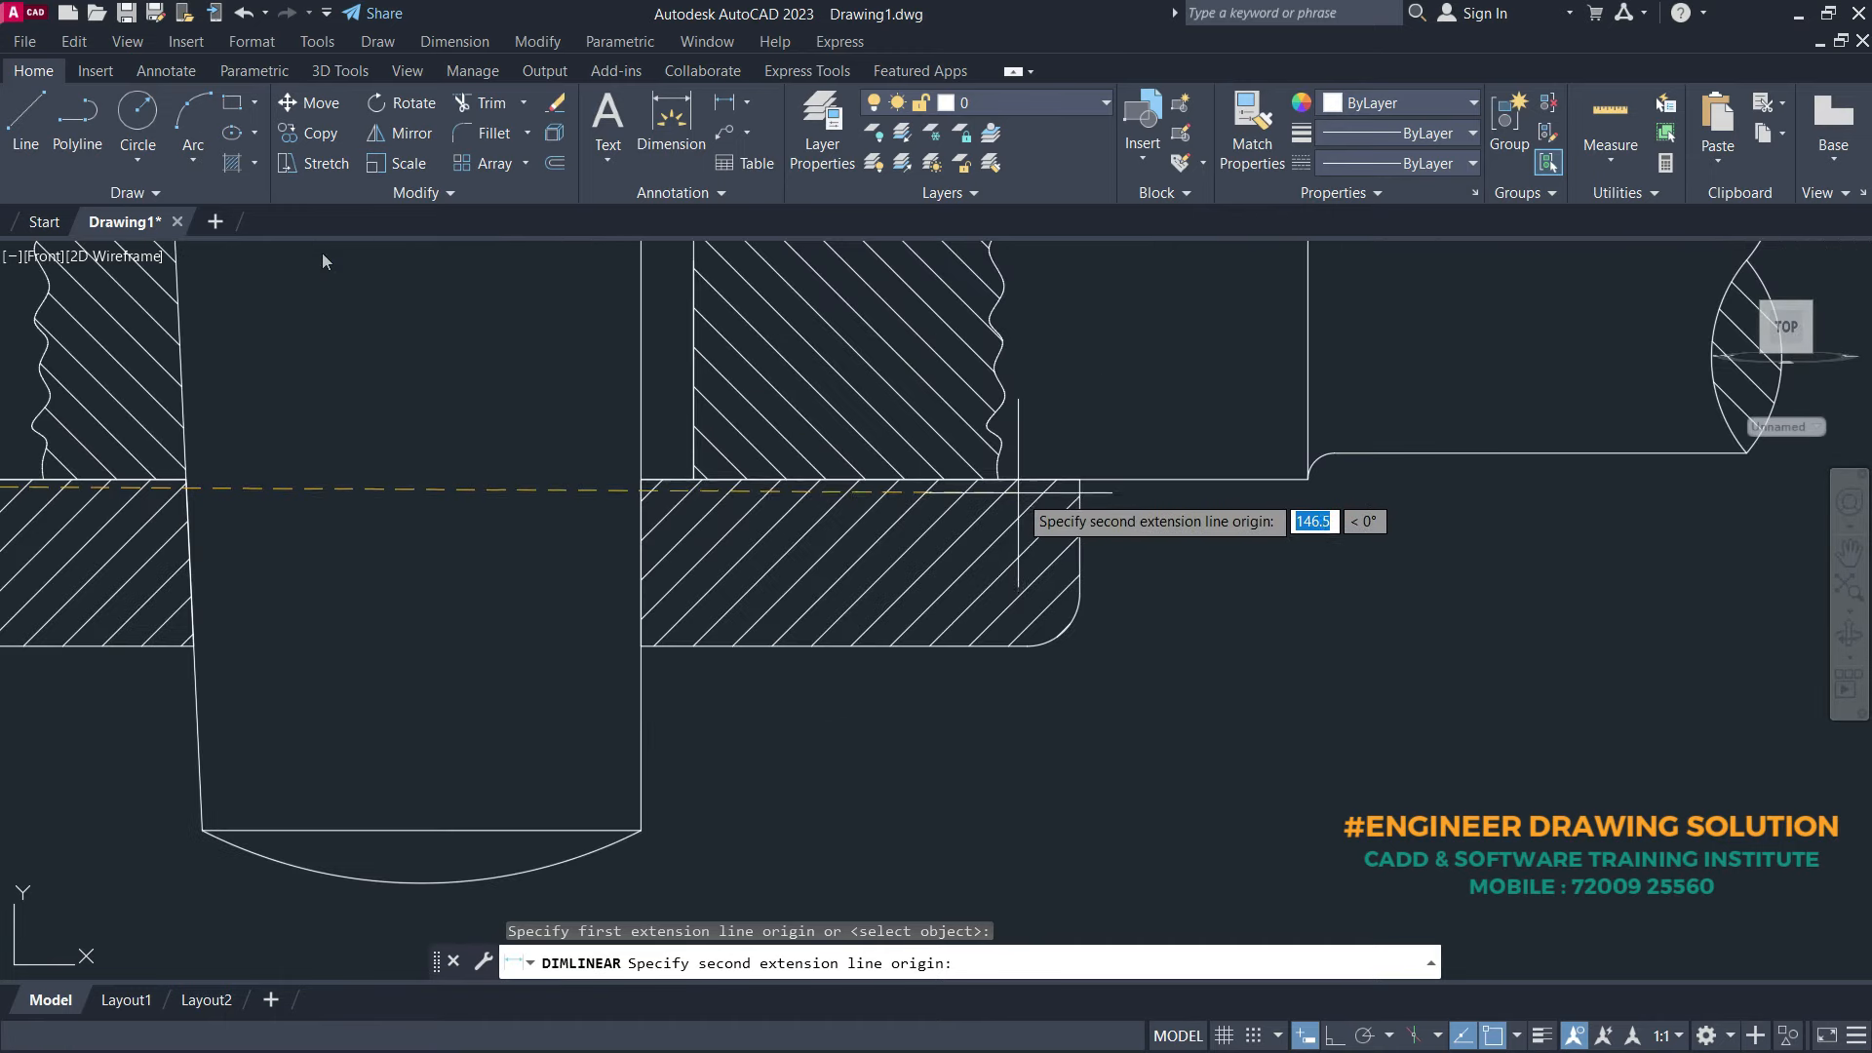
click(1085, 480)
scroll(1049, 483, down, 5)
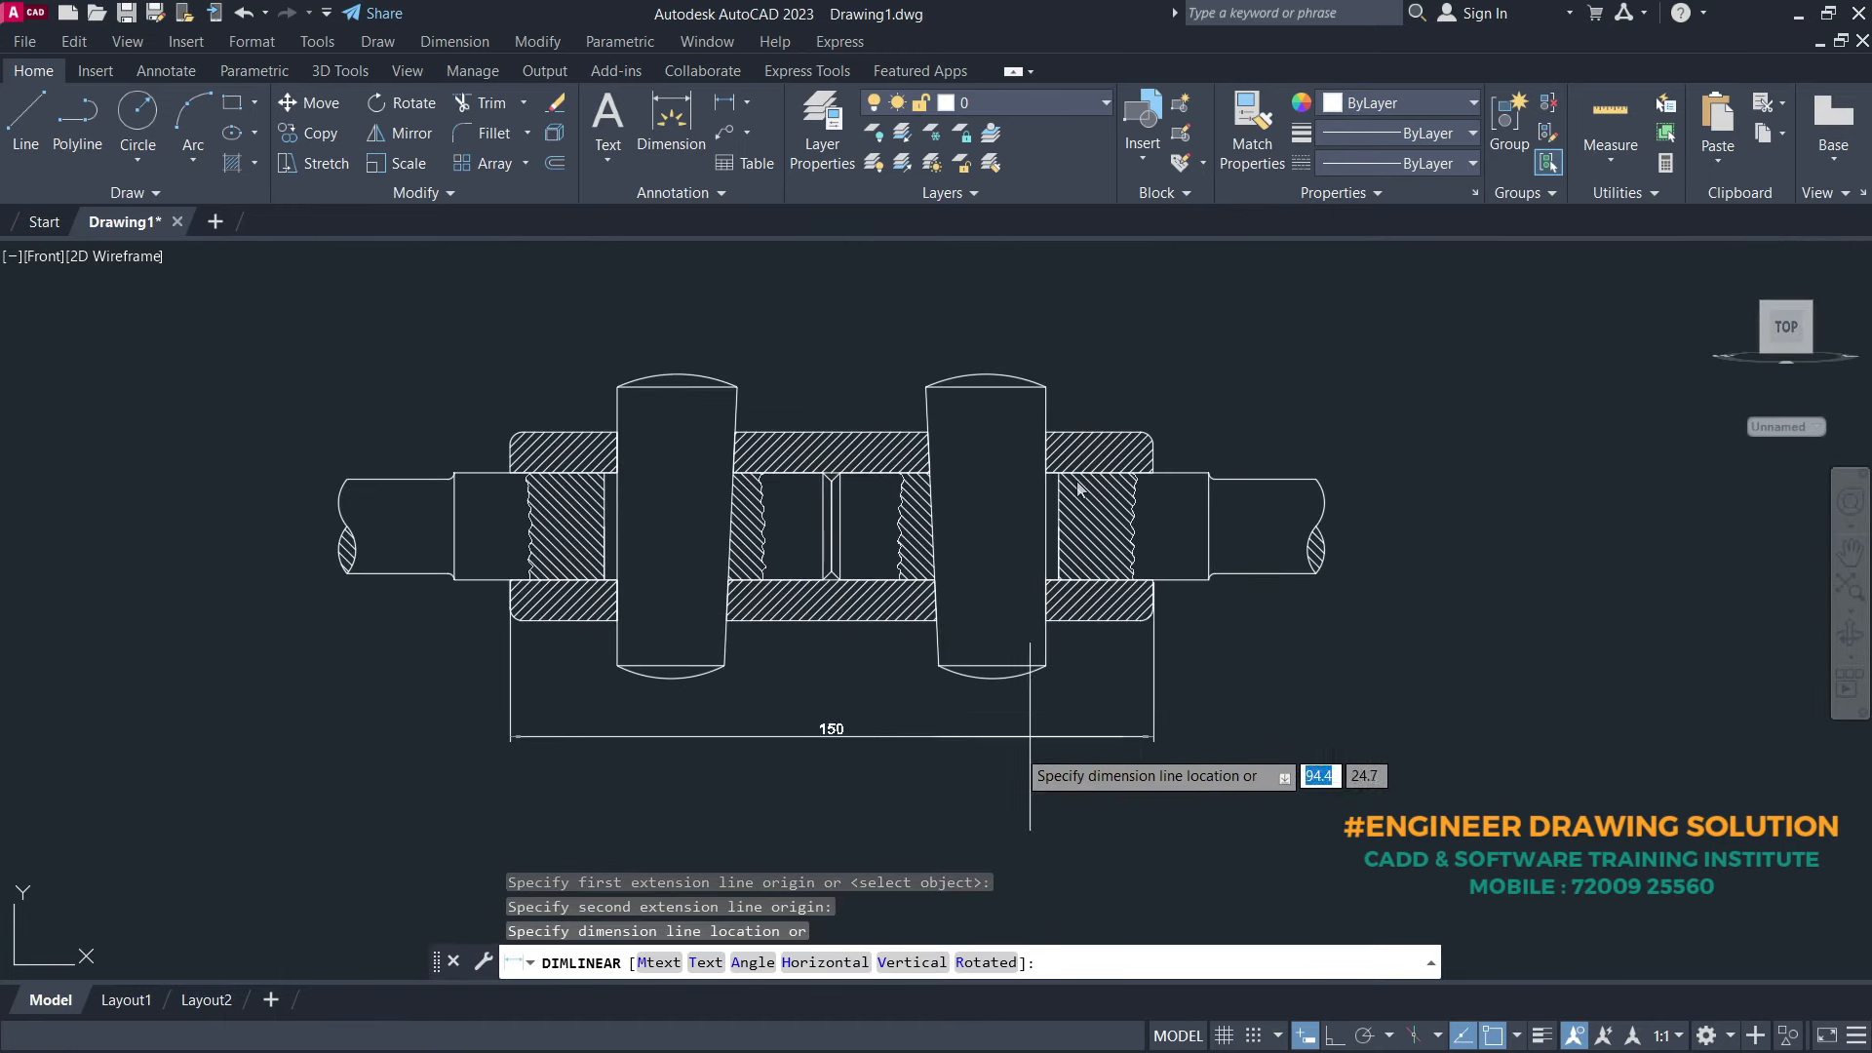
click(785, 750)
- Add a horizontal linear dimension below the assembly from the sleeve's left end to the left key's straight side
middle_drag(774, 752, 973, 744)
key(Return)
scroll(794, 683, up, 6)
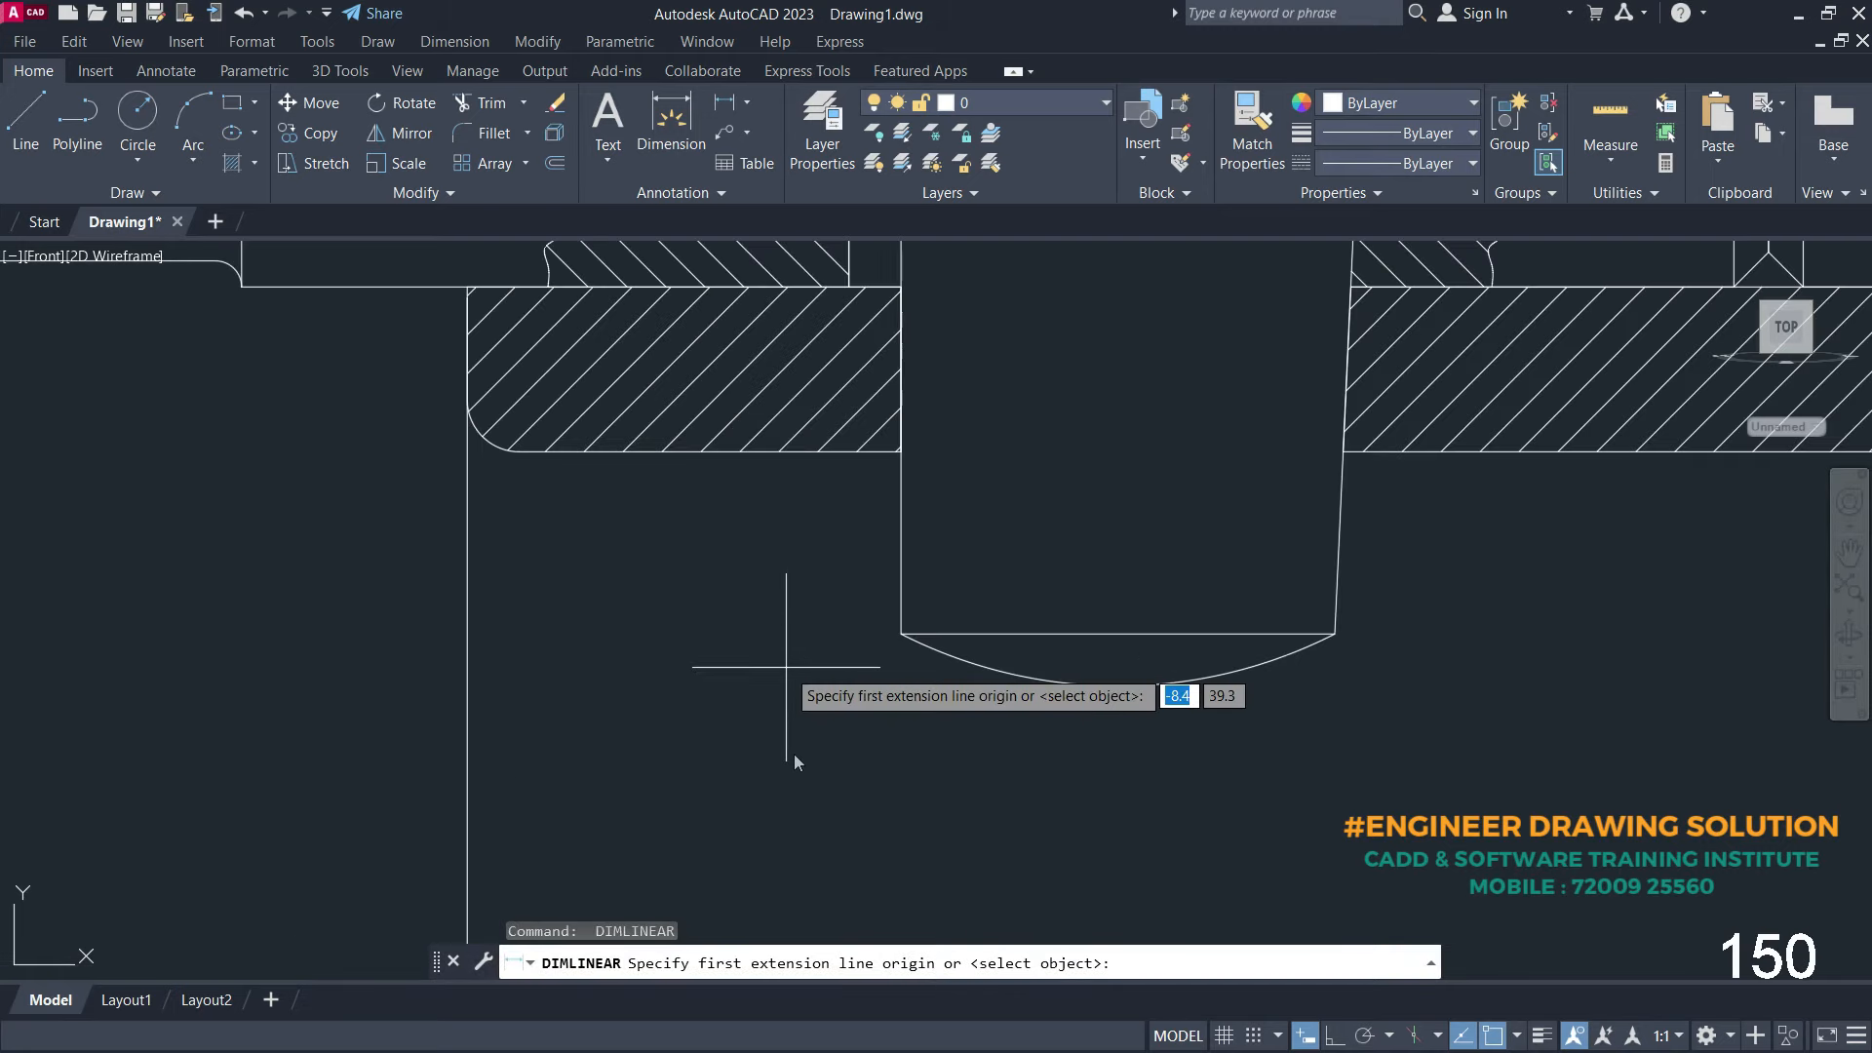
click(468, 400)
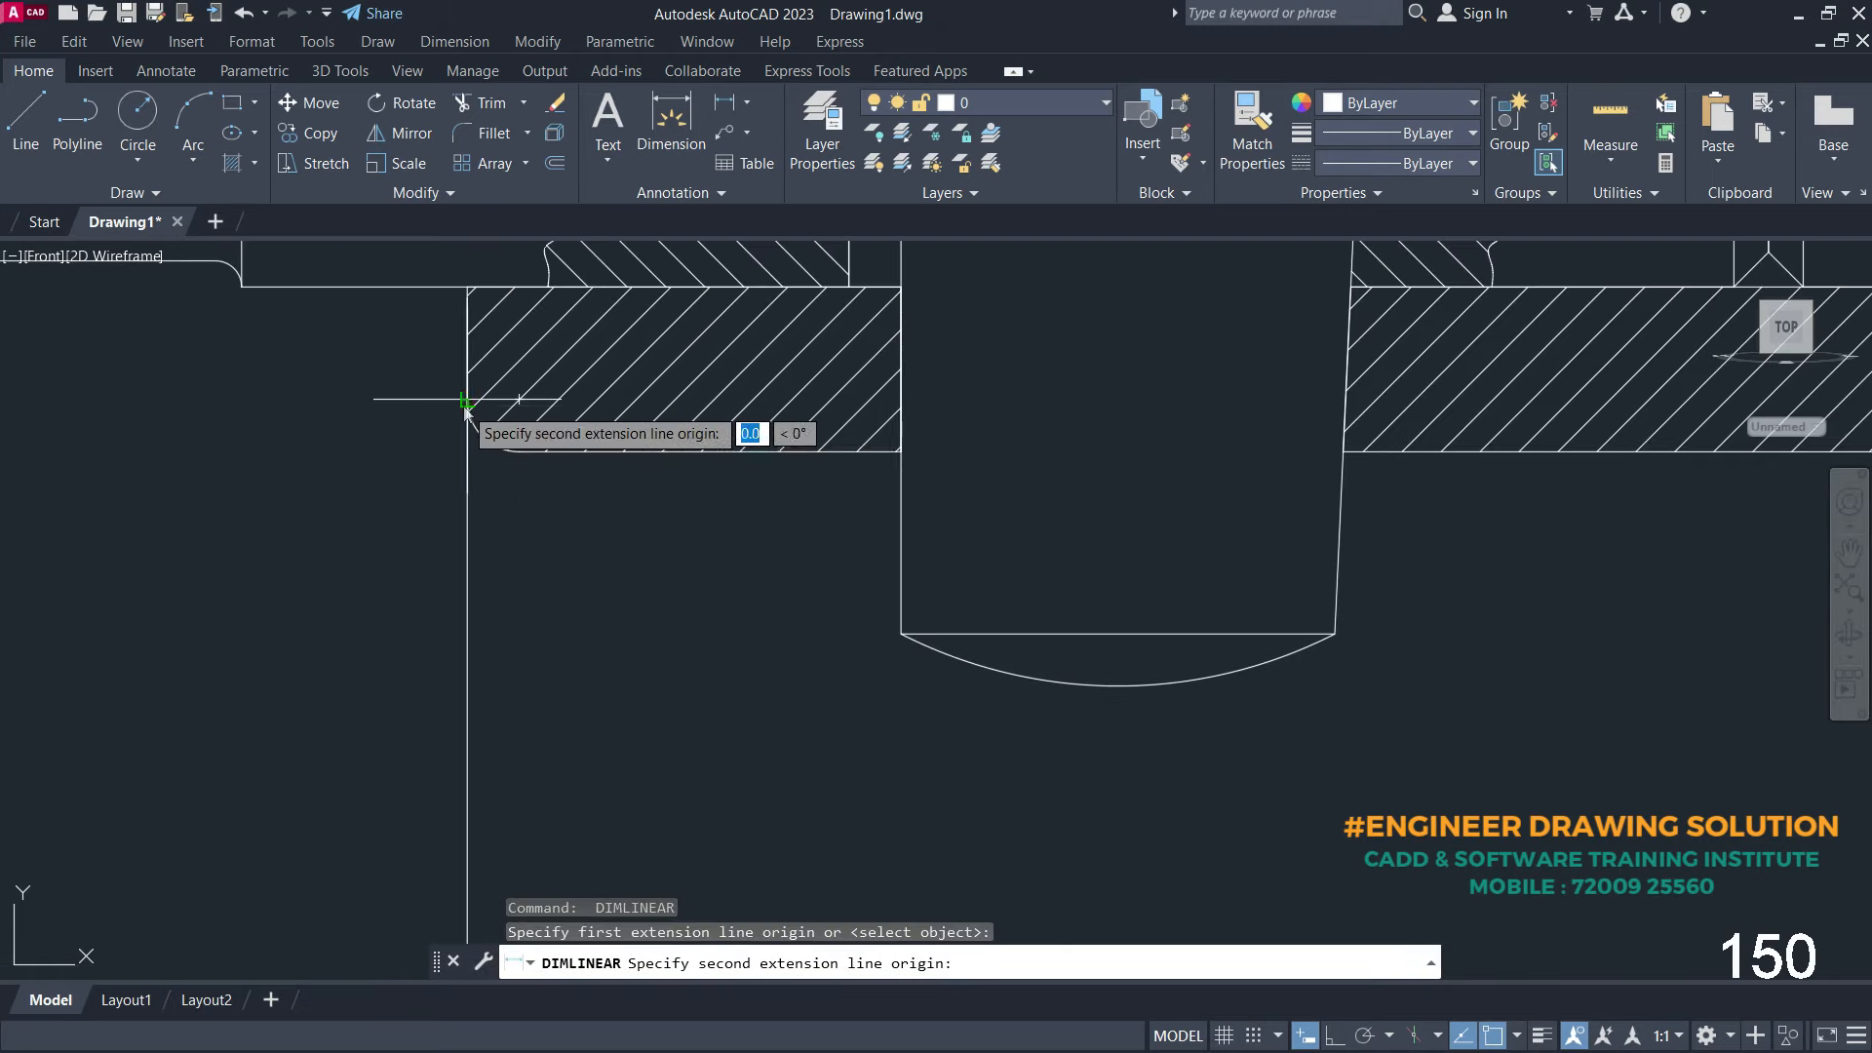
click(901, 635)
scroll(777, 751, down, 5)
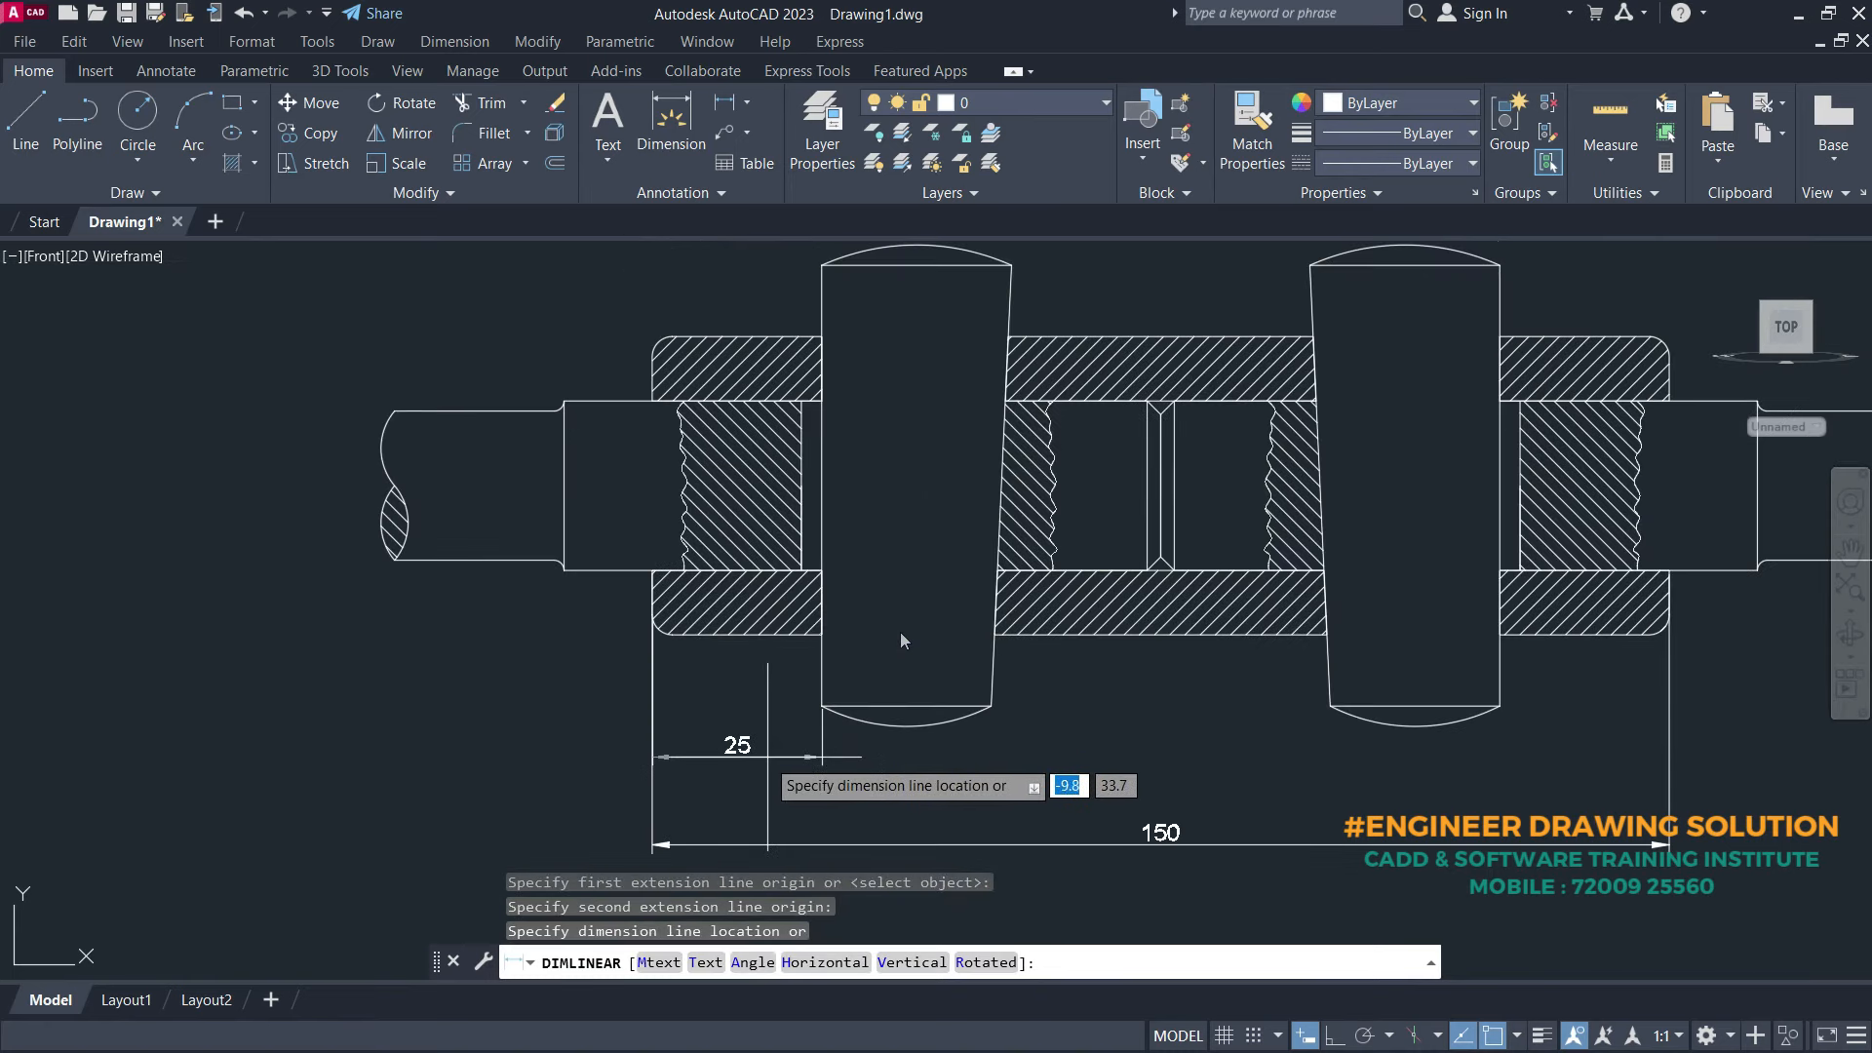
scroll(691, 720, up, 4)
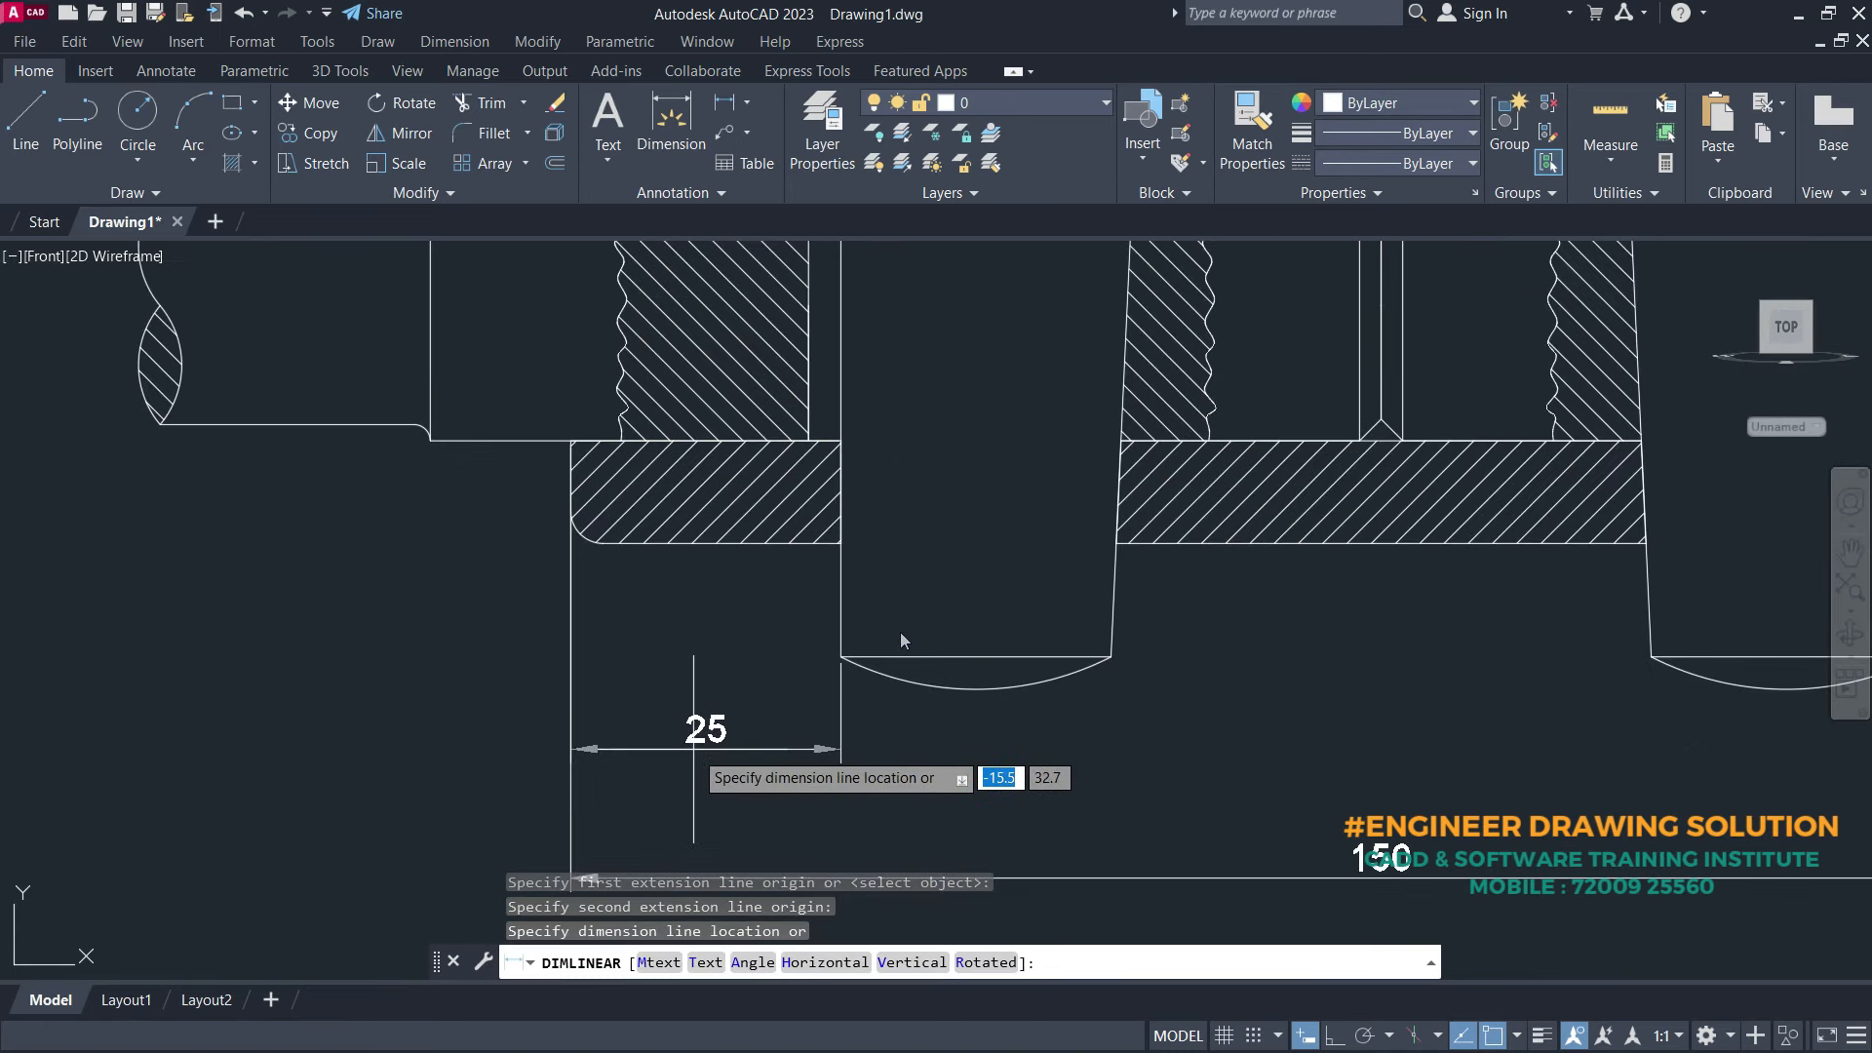
click(698, 748)
- Add a horizontal linear dimension for the right key's lower-end width, placed just beneath the key
middle_drag(922, 695, 723, 673)
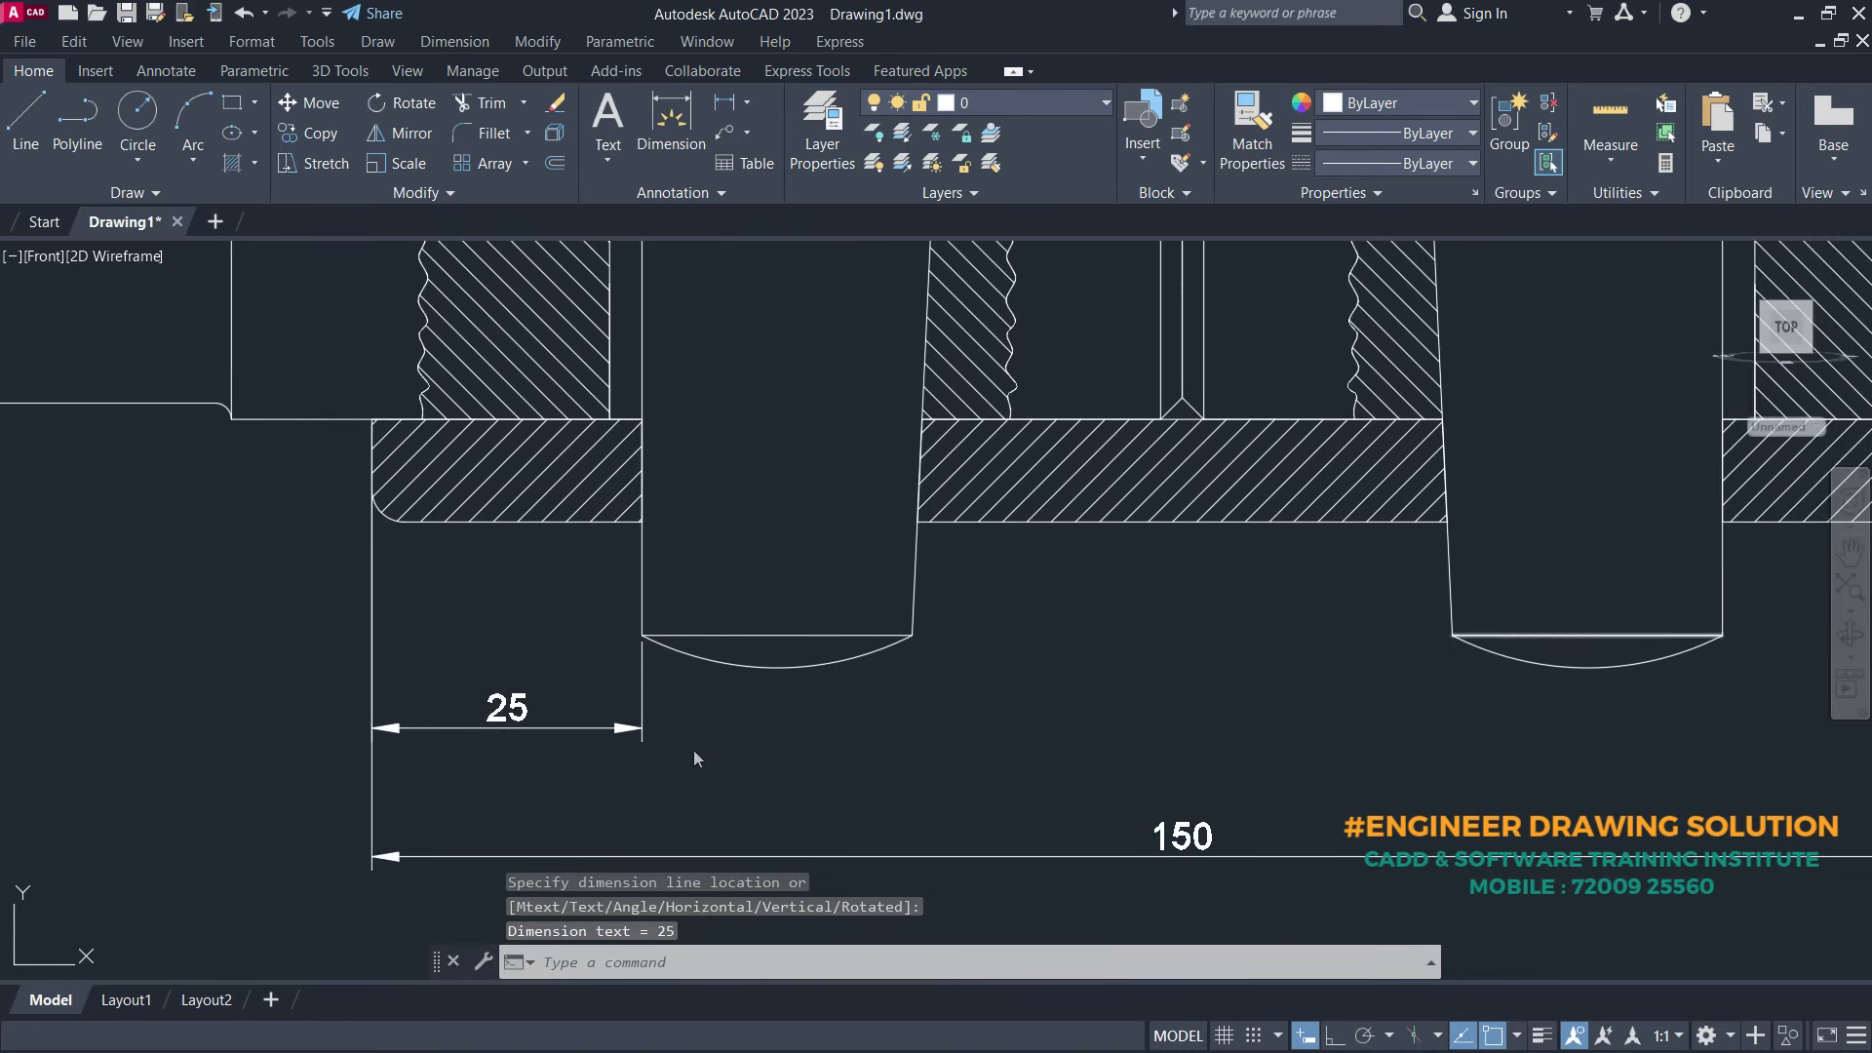
key(Return)
click(1723, 635)
click(1450, 636)
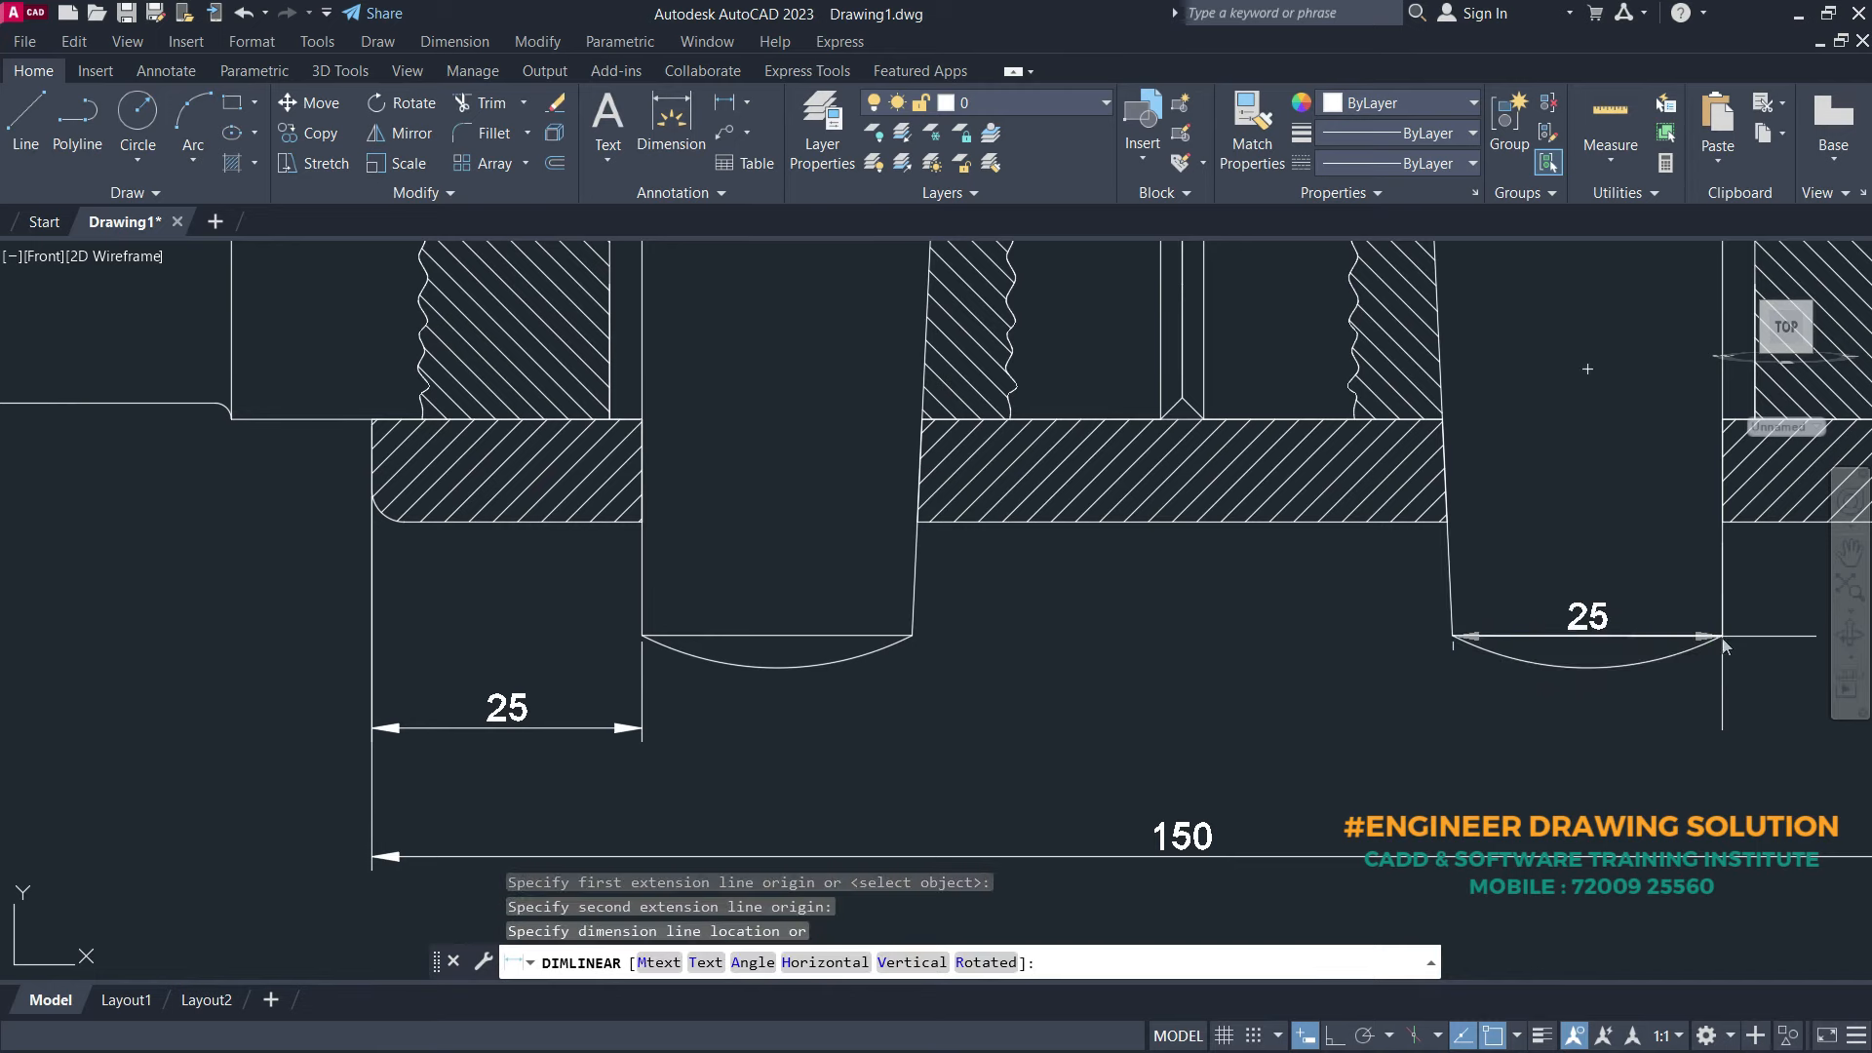
click(1447, 726)
- Add a vertical linear dimension for the diameter of the right shaft's narrower outer portion, placed beyond its broken end
scroll(1448, 751, down, 2)
middle_drag(1489, 773, 1154, 823)
middle_drag(1793, 642, 1363, 722)
key(Return)
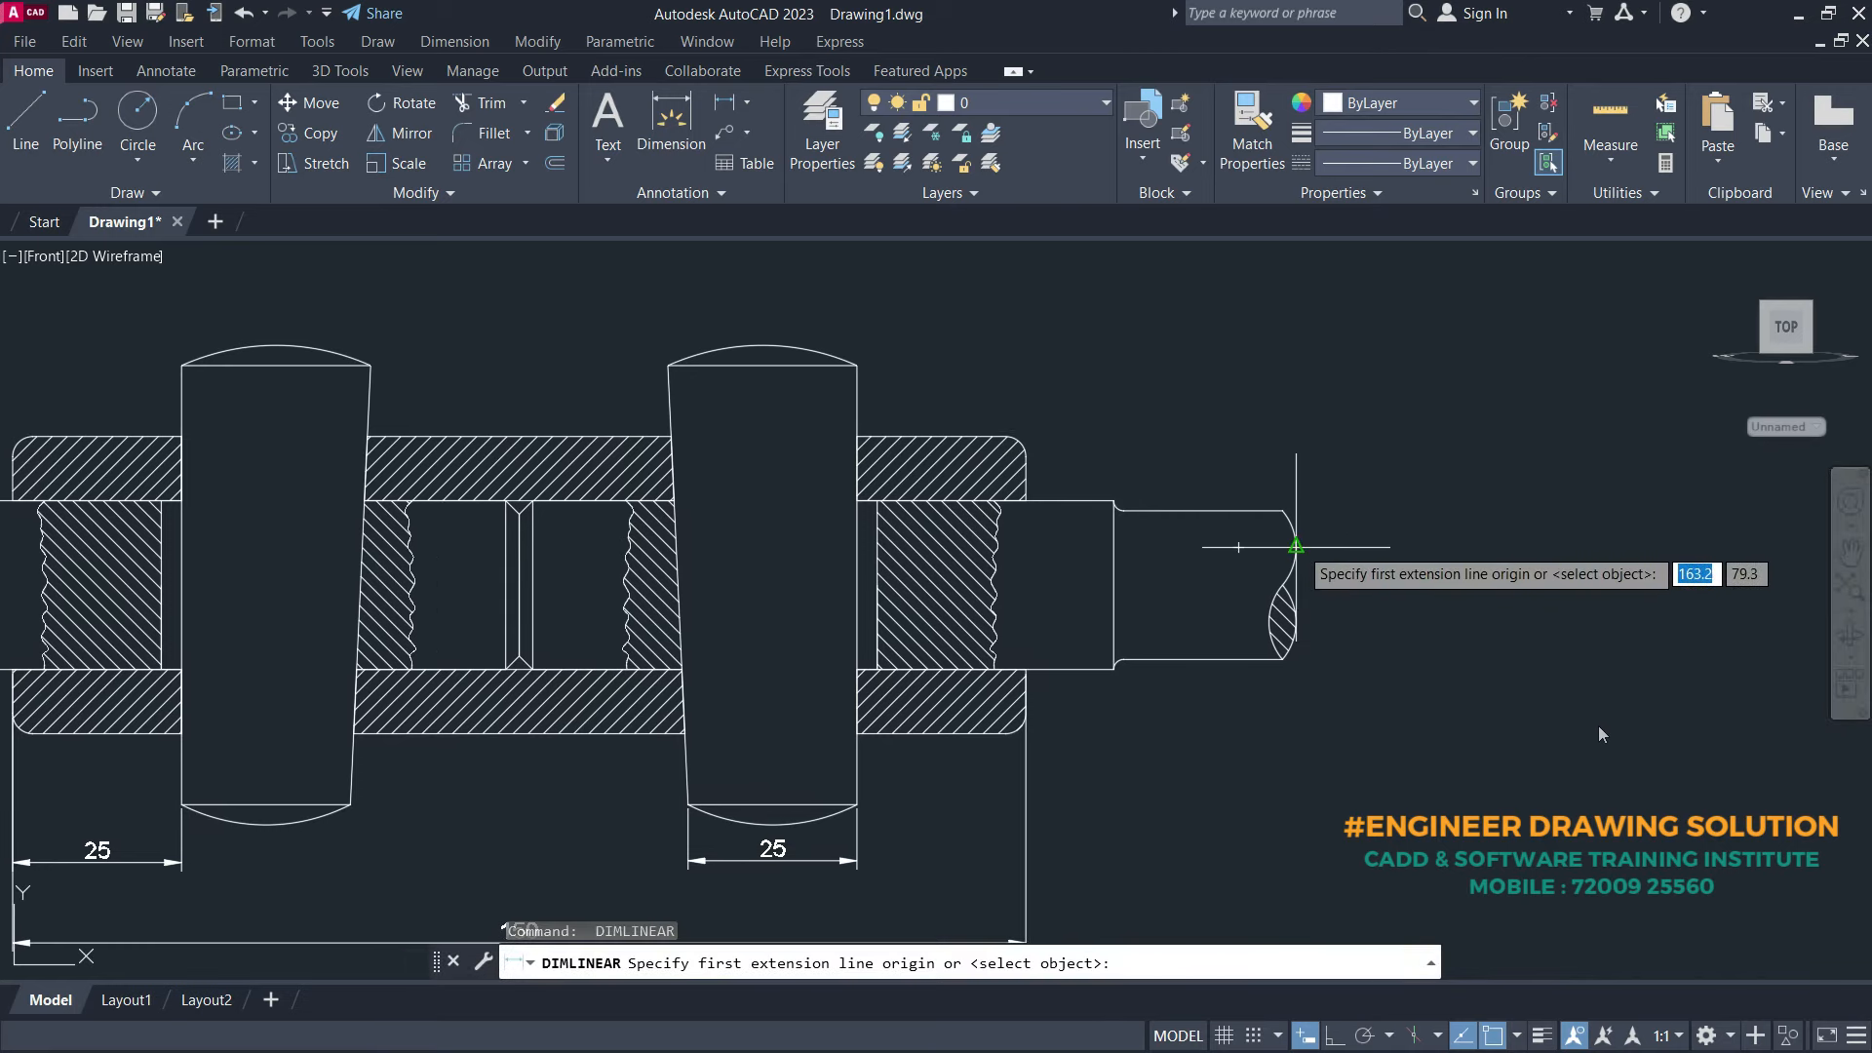
click(1275, 515)
scroll(1275, 634, up, 4)
click(1312, 717)
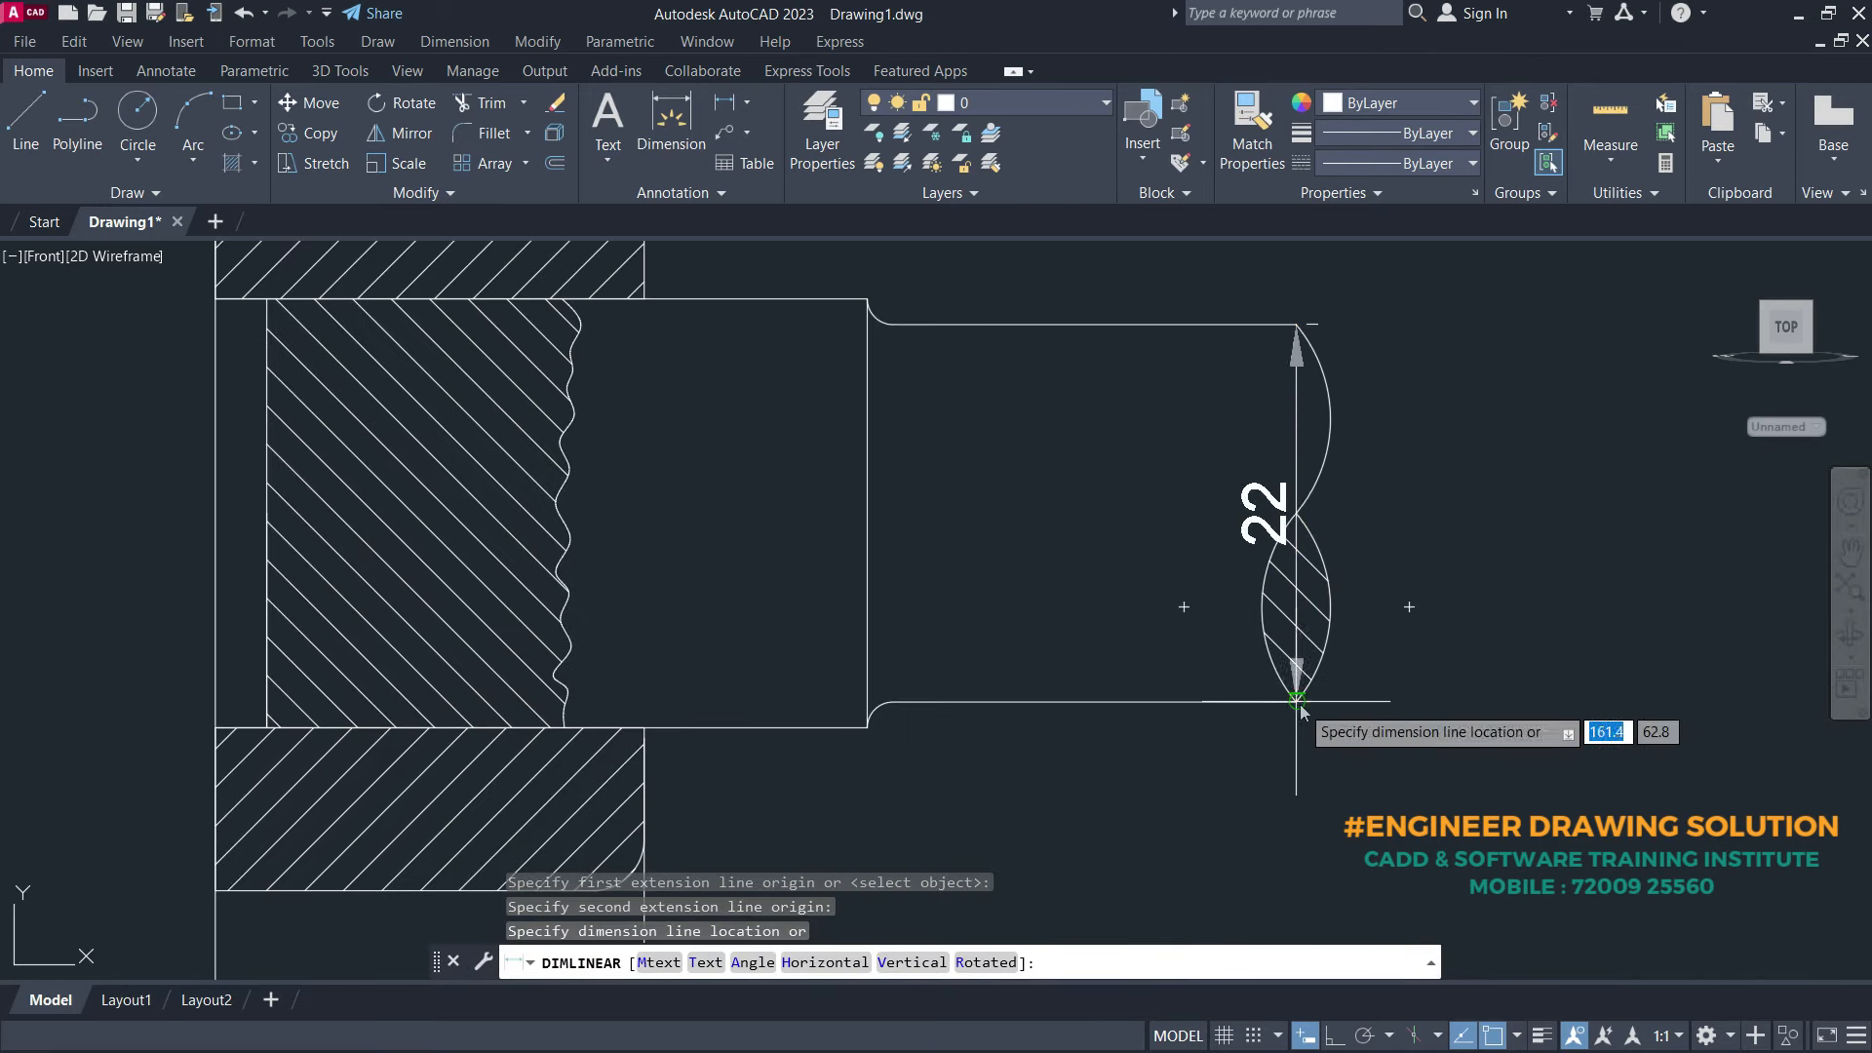
click(1479, 599)
scroll(1479, 598, down, 2)
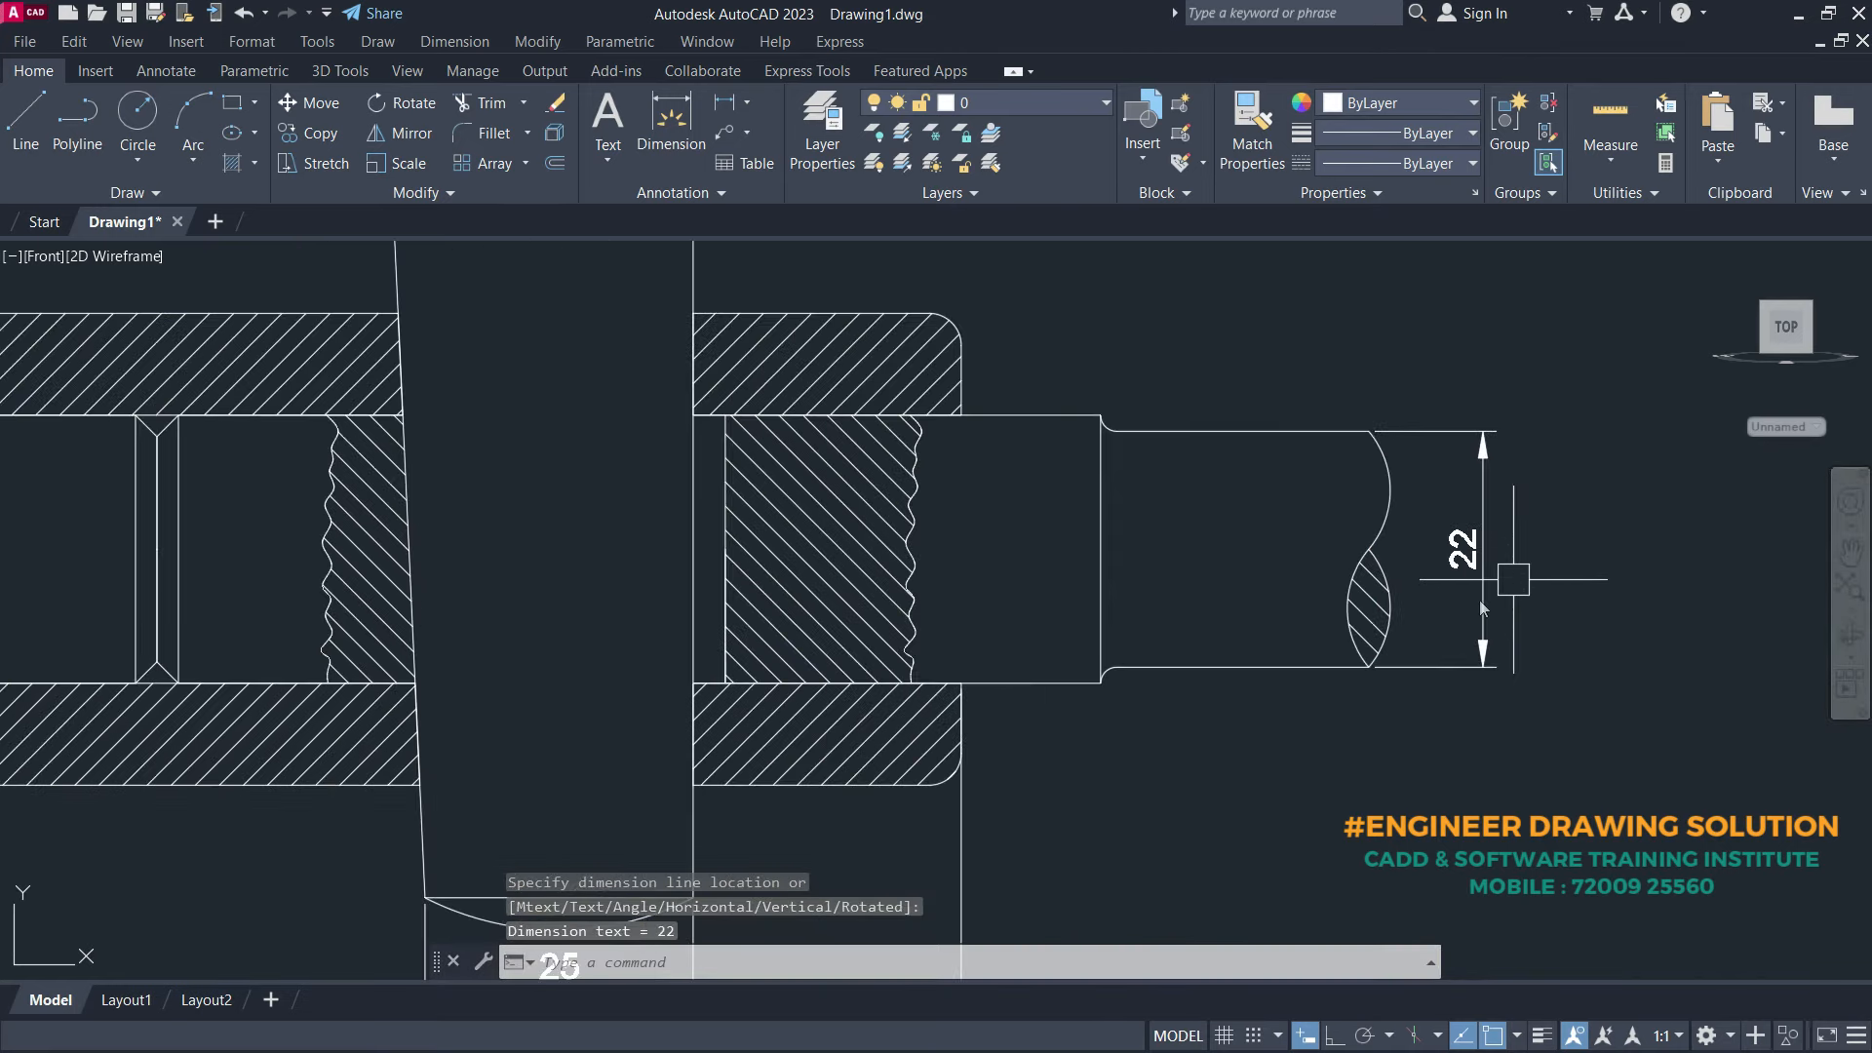
- Add a vertical linear dimension for the right shaft's larger diameter at the shoulder, placed outside the narrower shaft's diameter dimension
middle_drag(1479, 599, 1340, 685)
click(483, 43)
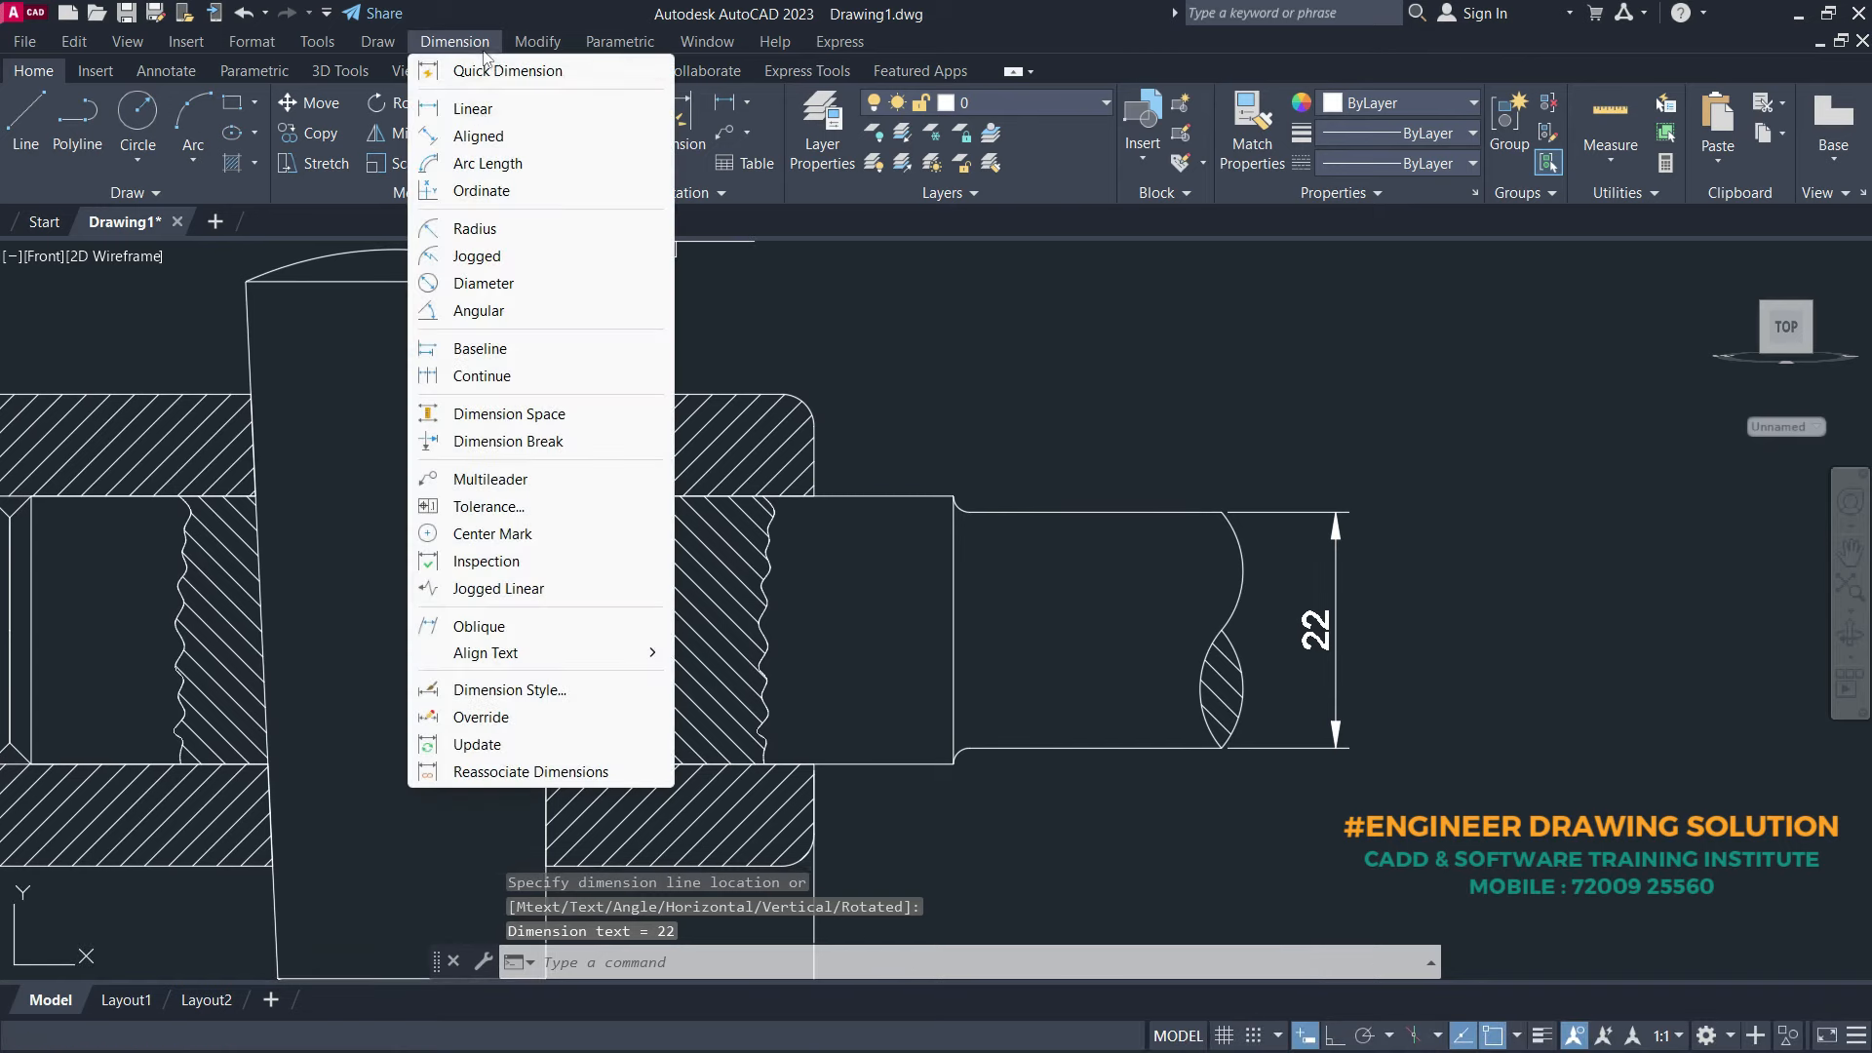
click(474, 109)
click(953, 496)
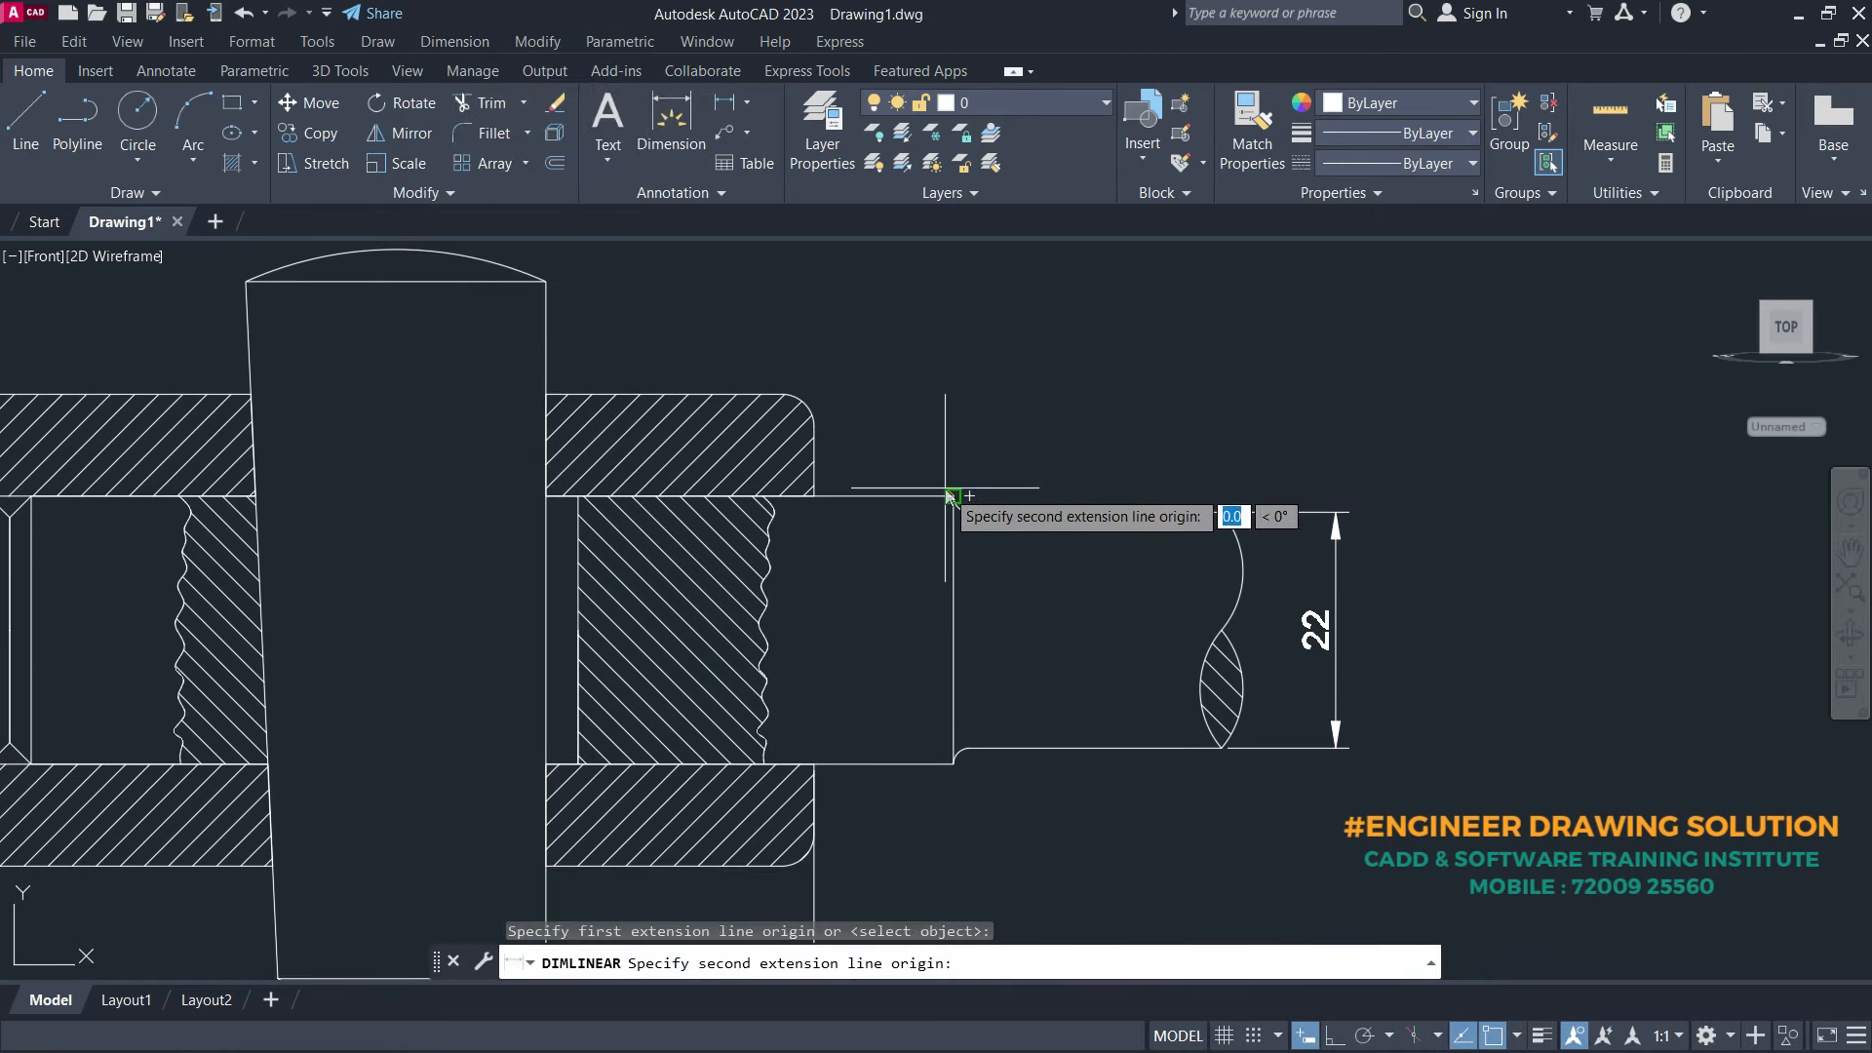
click(952, 764)
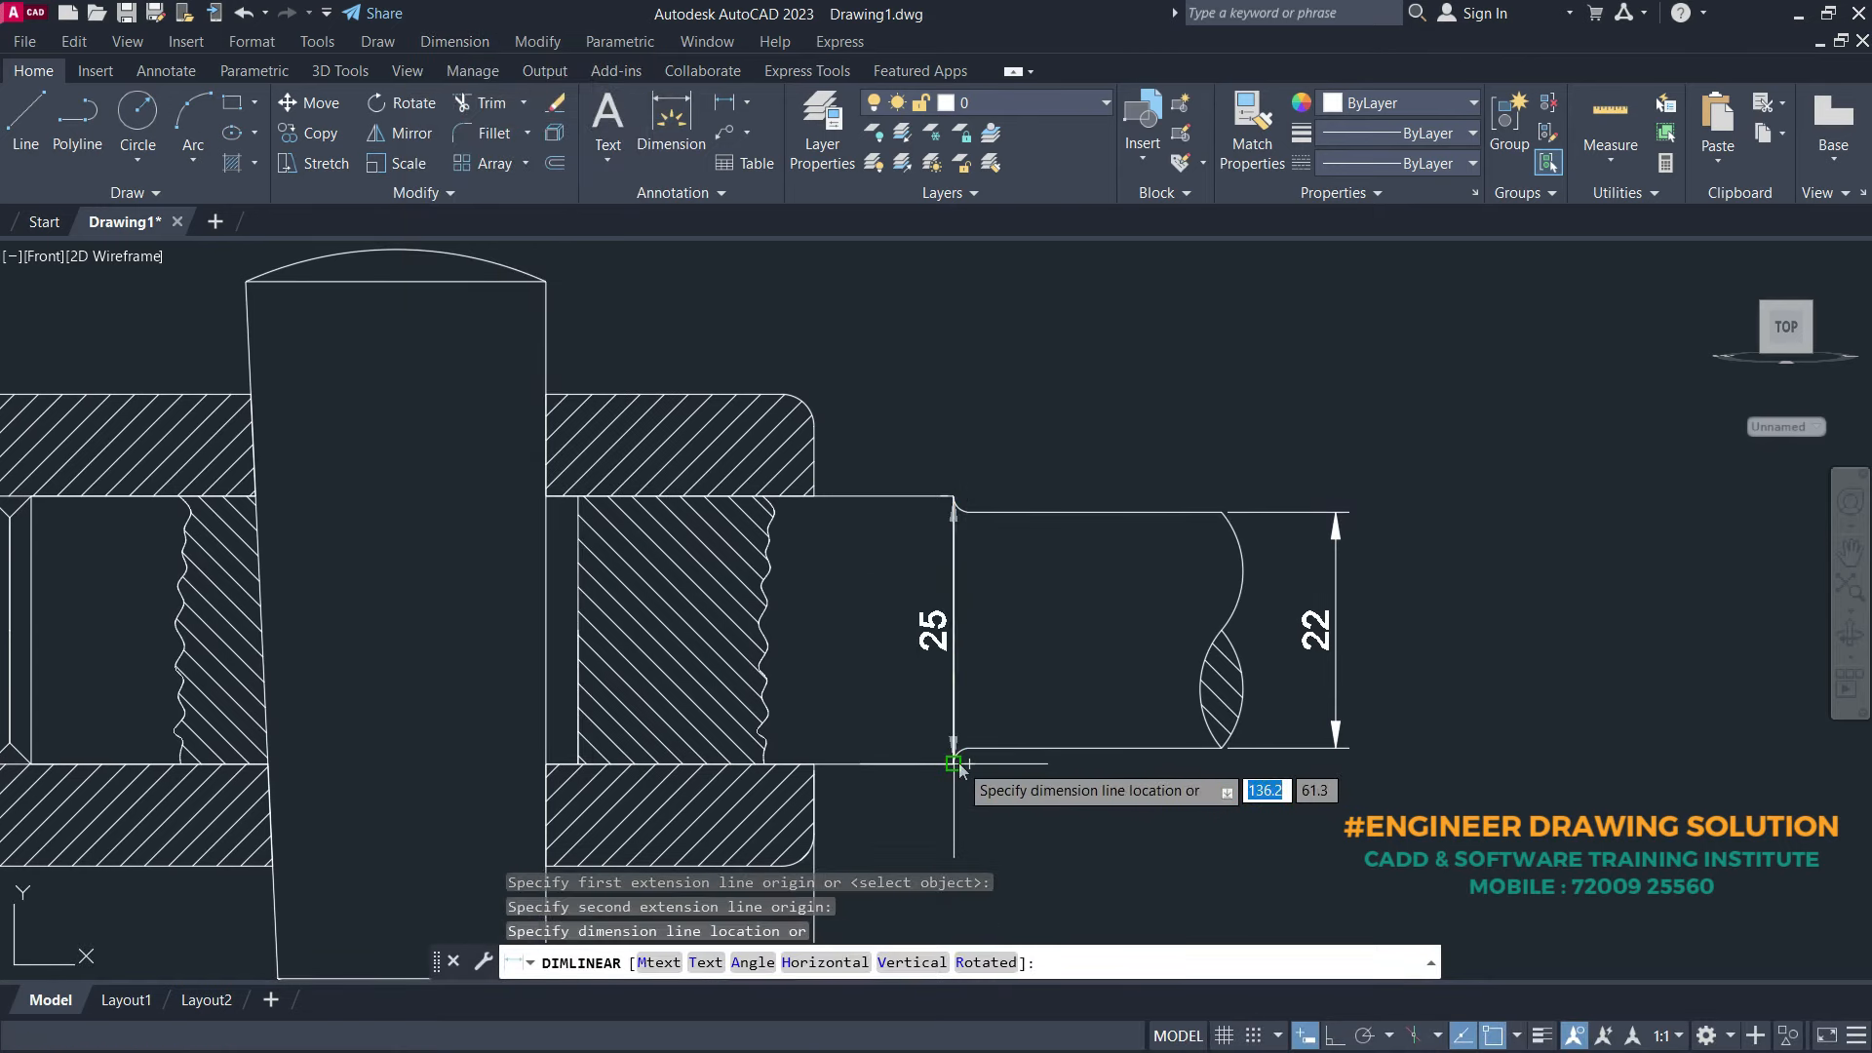
click(1424, 700)
- Add a horizontal linear dimension for the right key's upper-end width, placed above the key
scroll(1424, 699, down, 2)
middle_drag(1167, 750, 1328, 856)
key(Return)
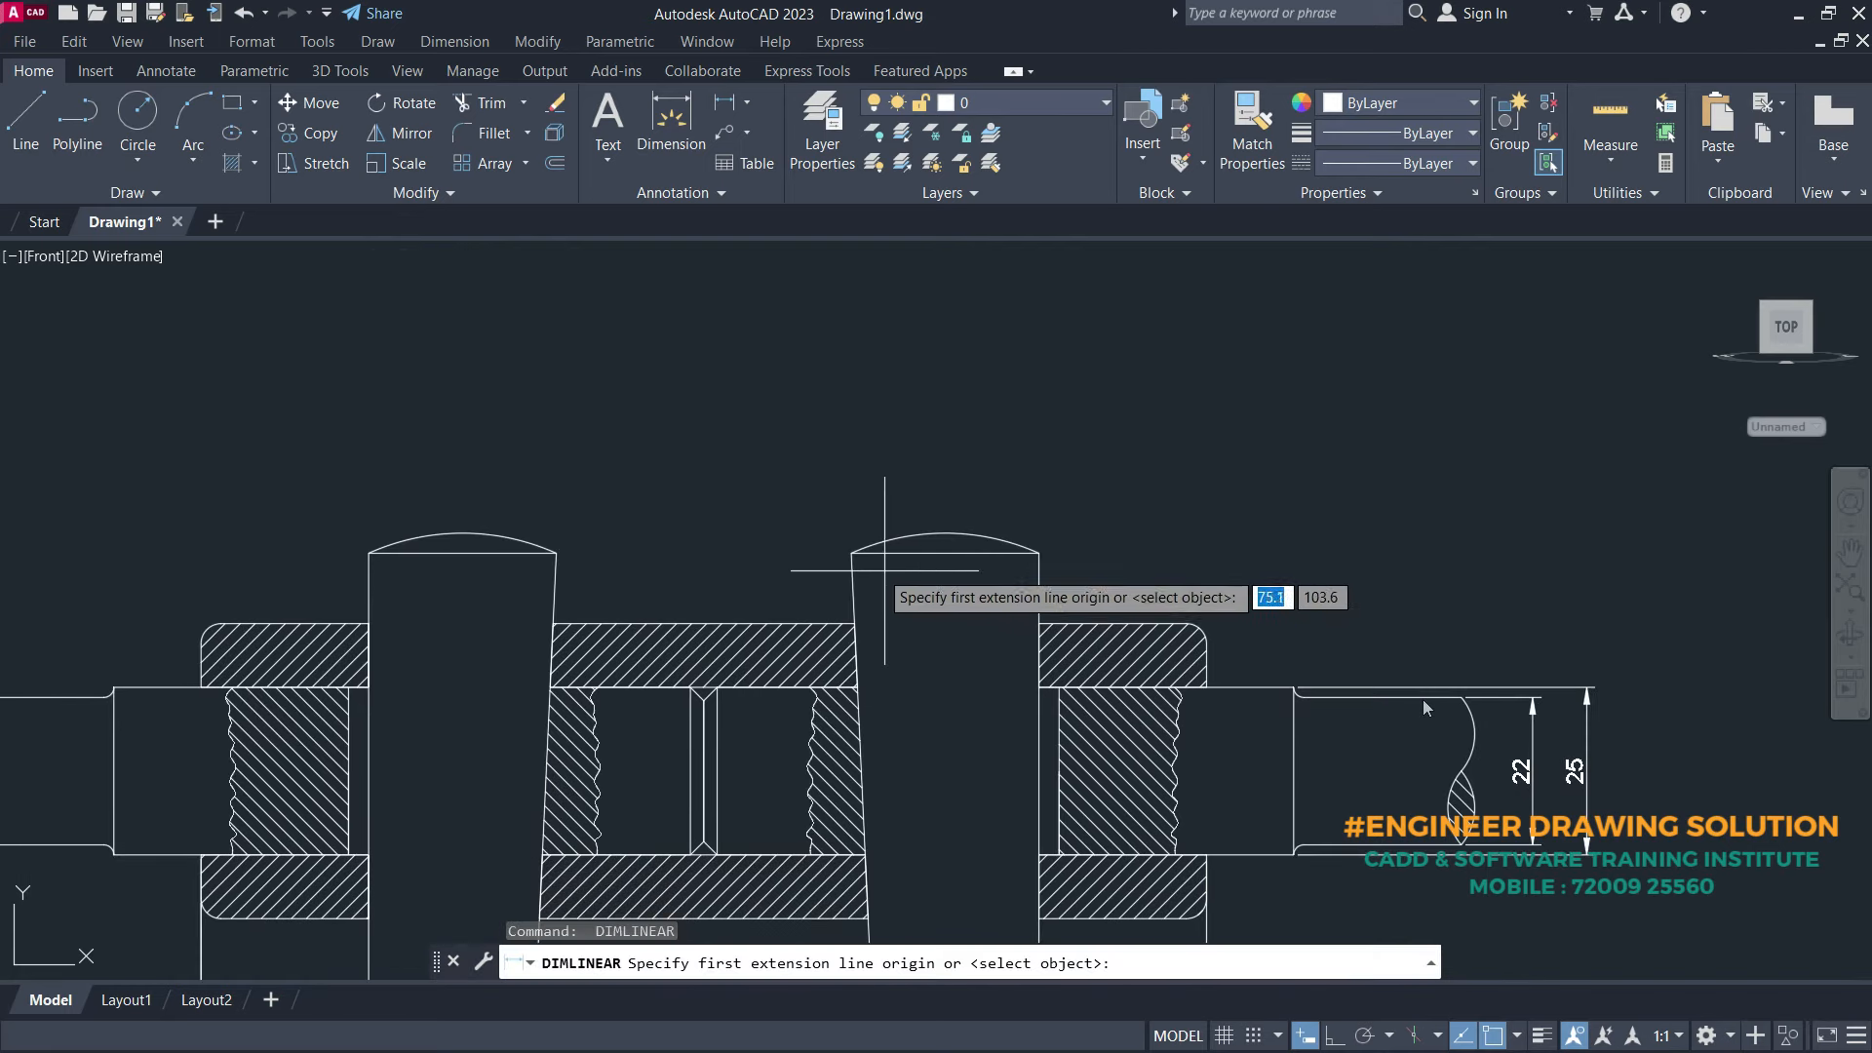
click(852, 553)
click(1038, 553)
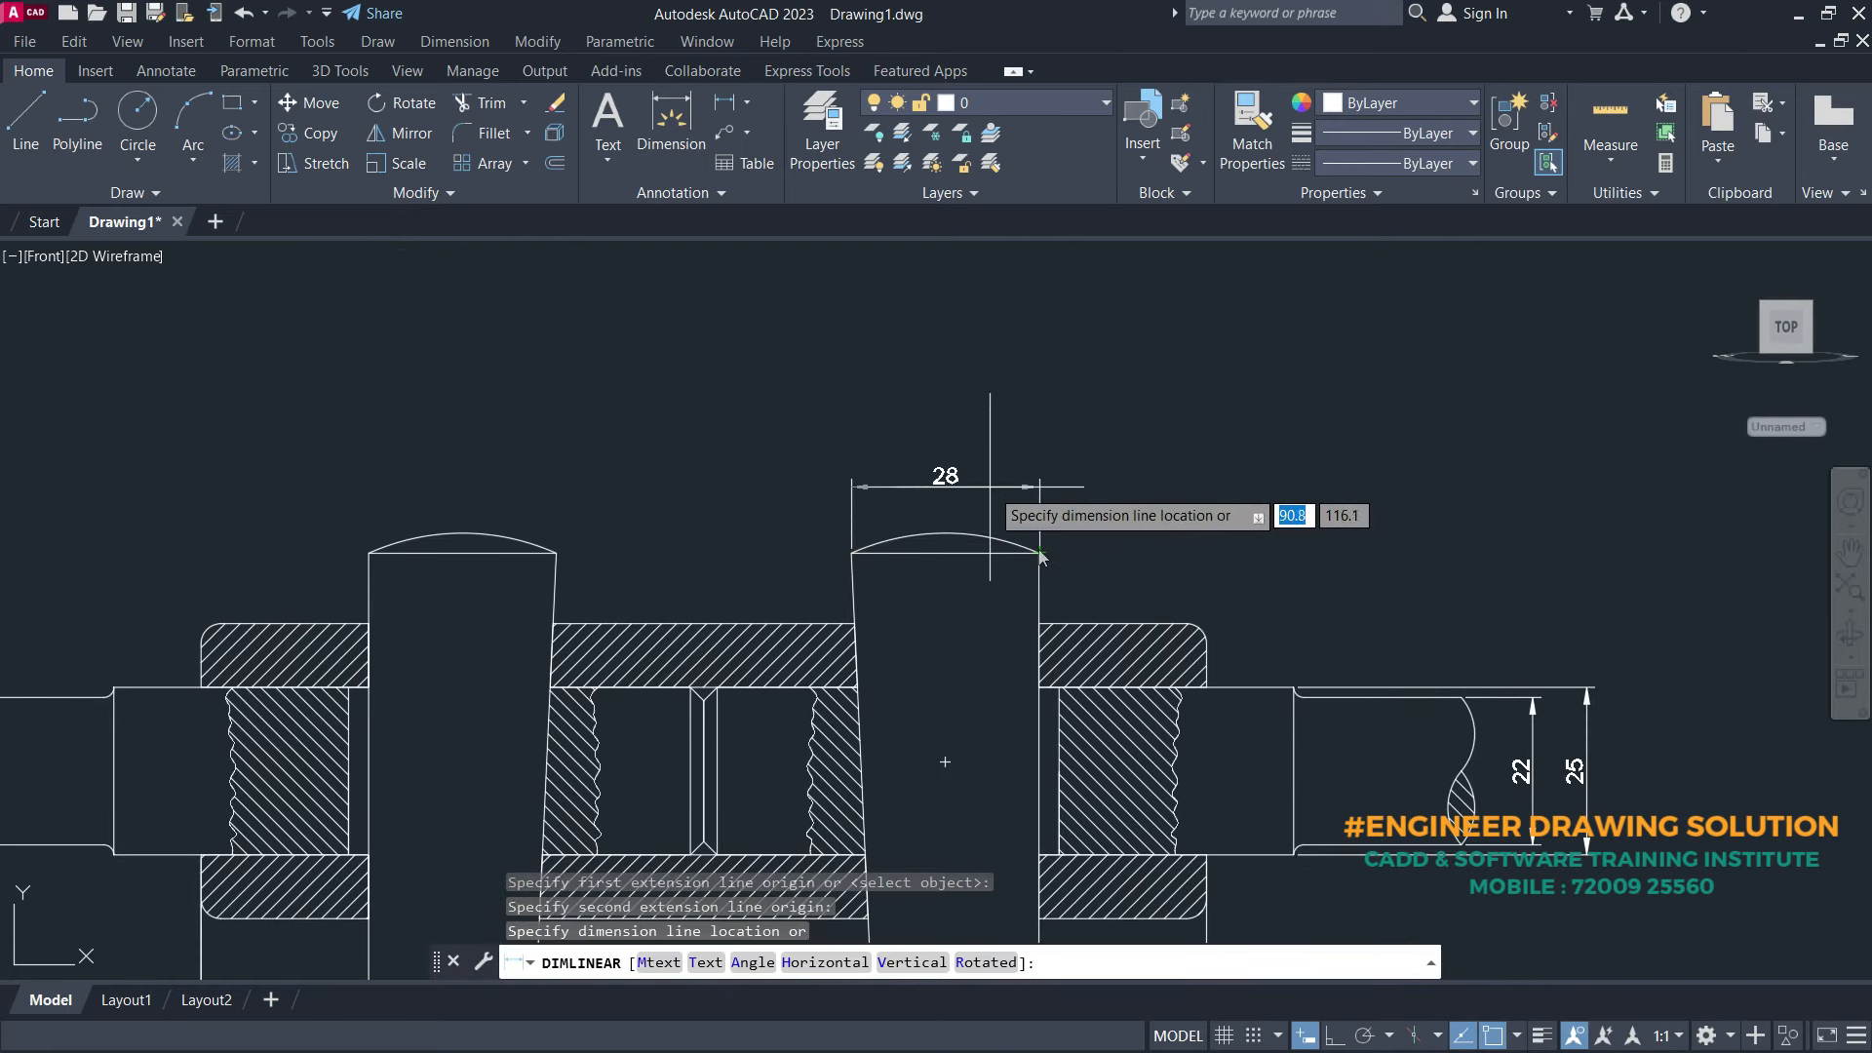
click(986, 481)
- Add a vertical linear dimension for the left key's length between its end lines, placed inside the key
scroll(1346, 527, down, 2)
middle_drag(936, 573, 986, 484)
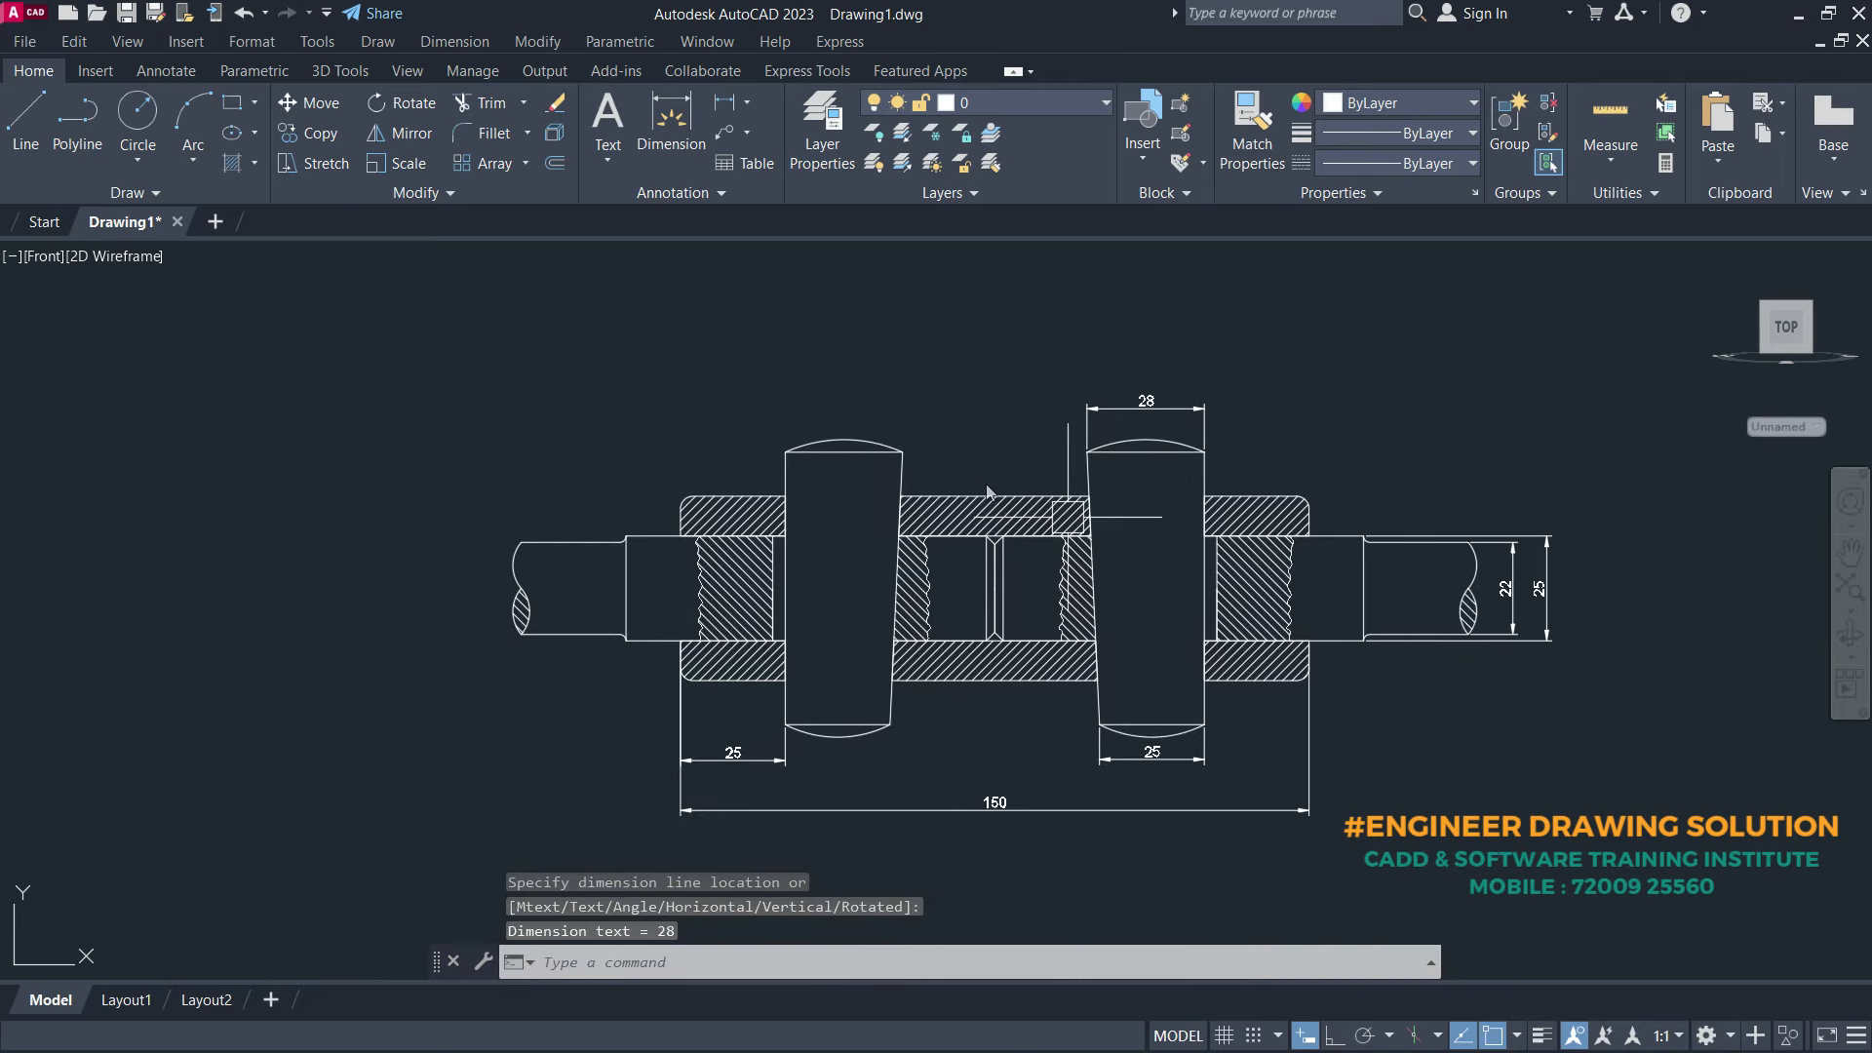
key(Return)
click(854, 453)
click(845, 730)
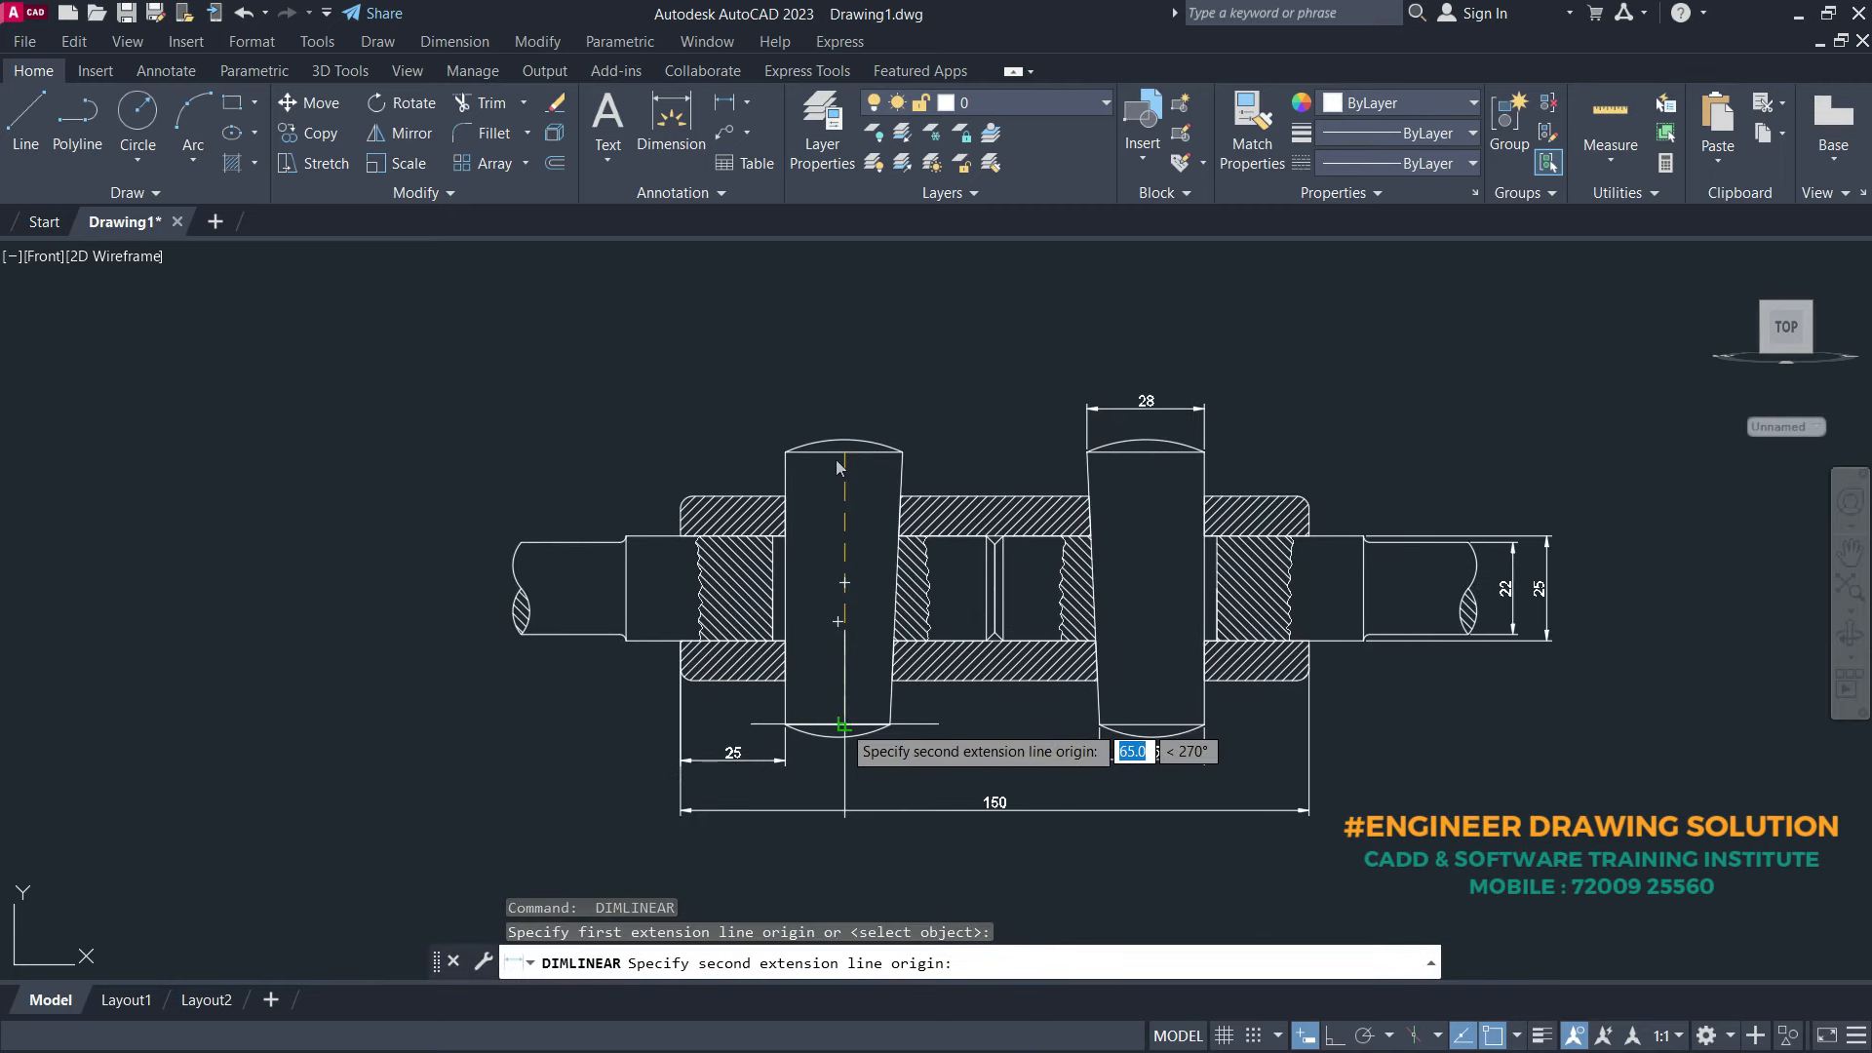
scroll(845, 731, up, 2)
click(840, 724)
- Add a vertical linear dimension for the sleeve's outer diameter, placed beyond the left shaft's broken end
scroll(837, 581, down, 4)
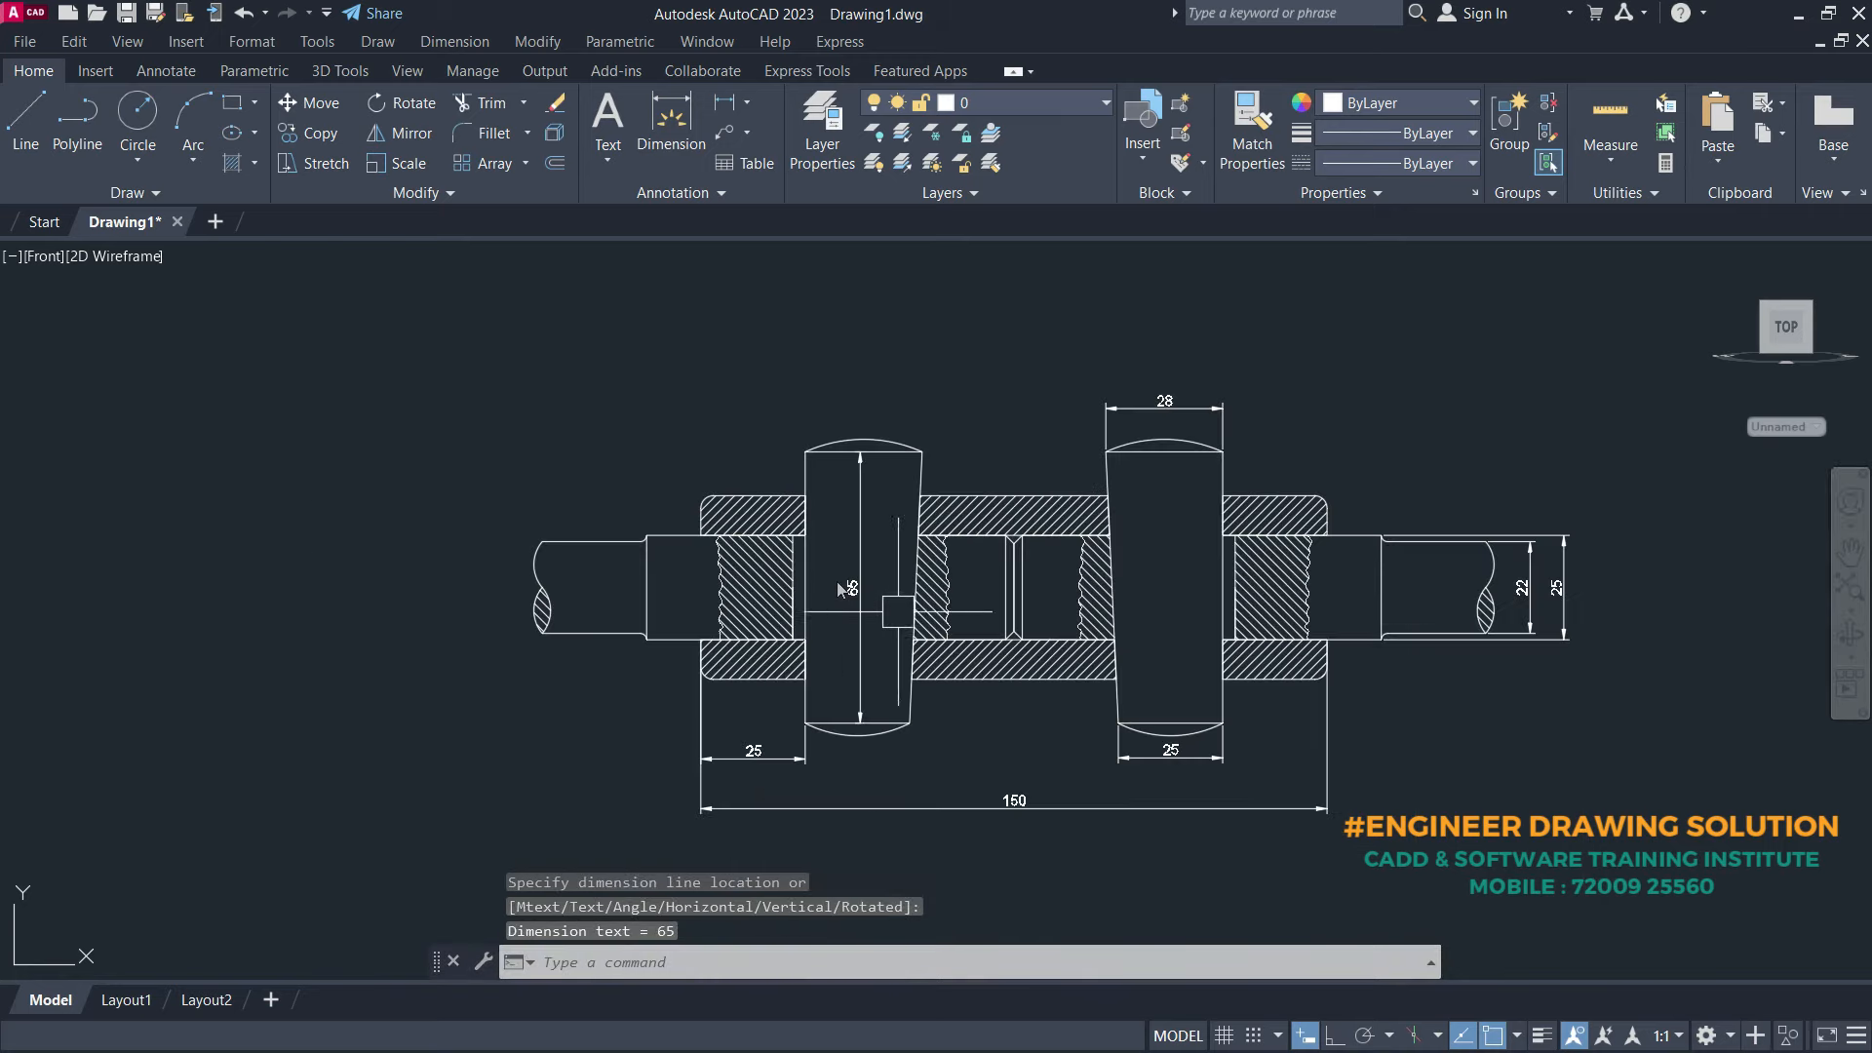
middle_drag(780, 695, 1000, 644)
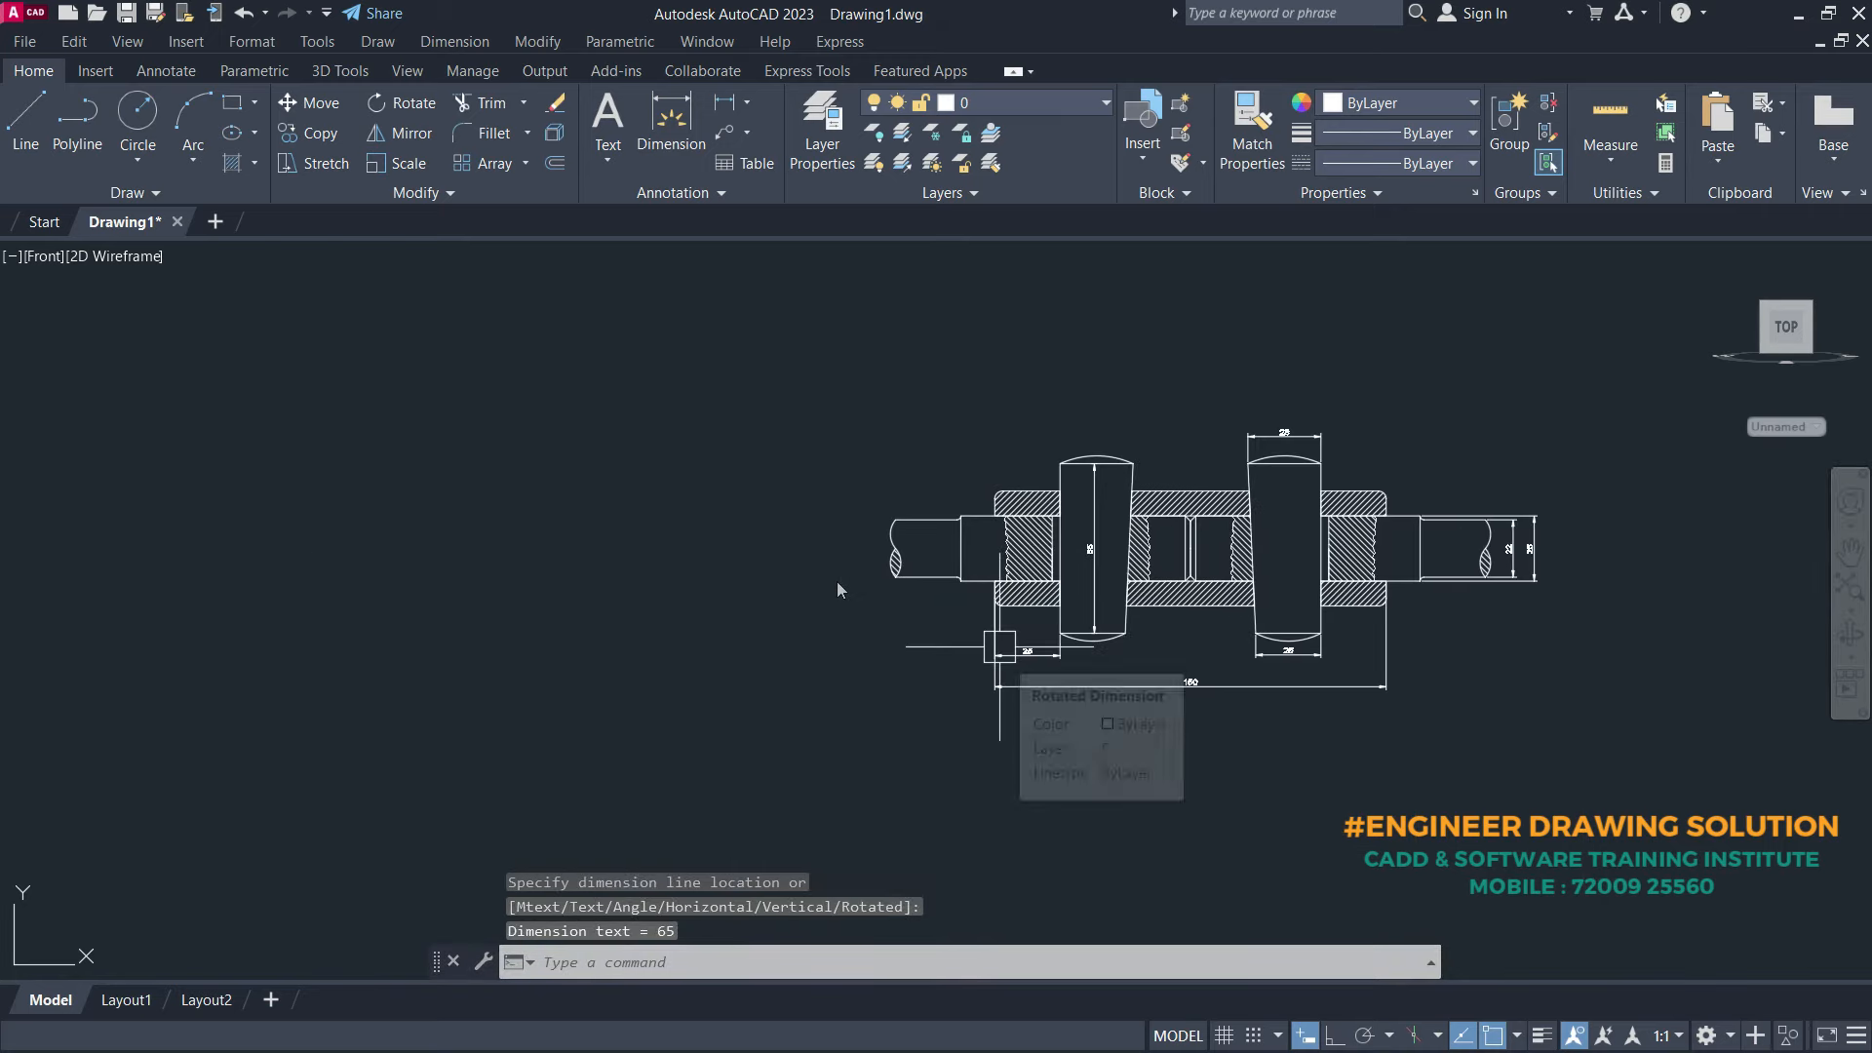
scroll(865, 516, up, 4)
key(space)
scroll(1109, 525, up, 6)
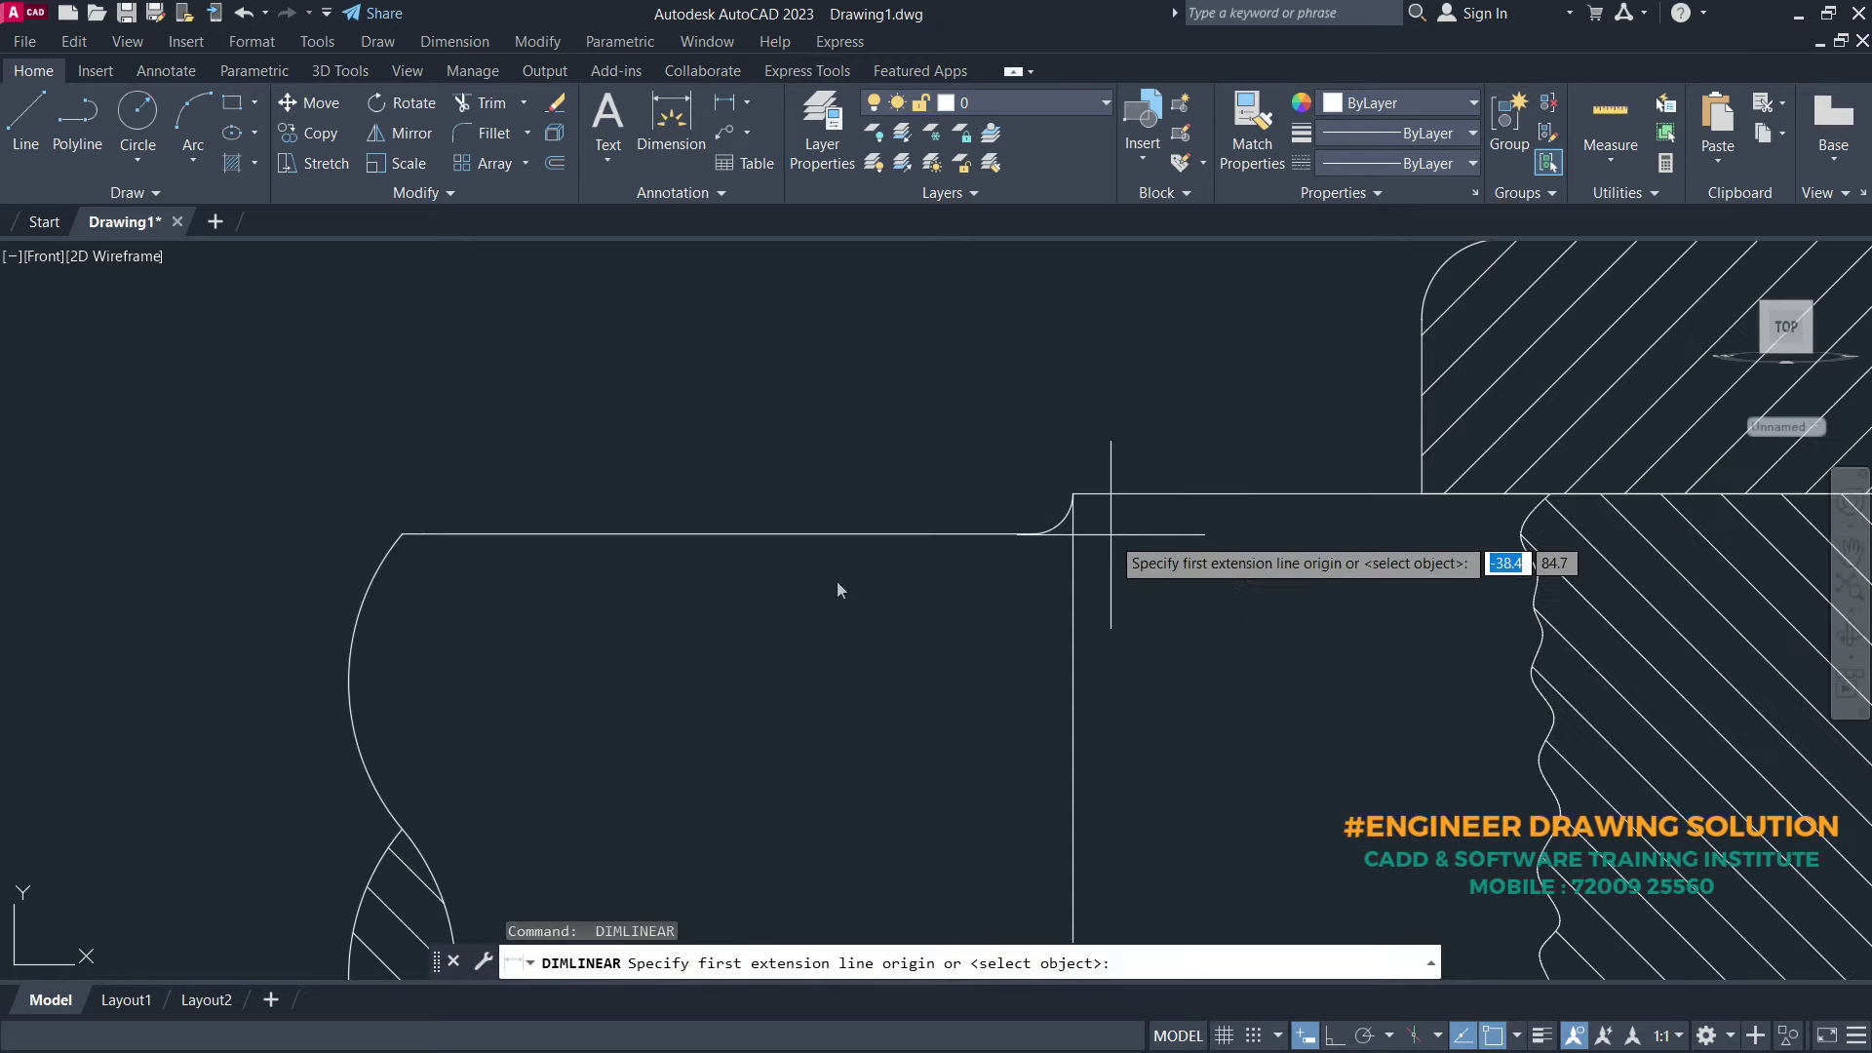
scroll(1092, 507, down, 6)
scroll(1078, 546, down, 2)
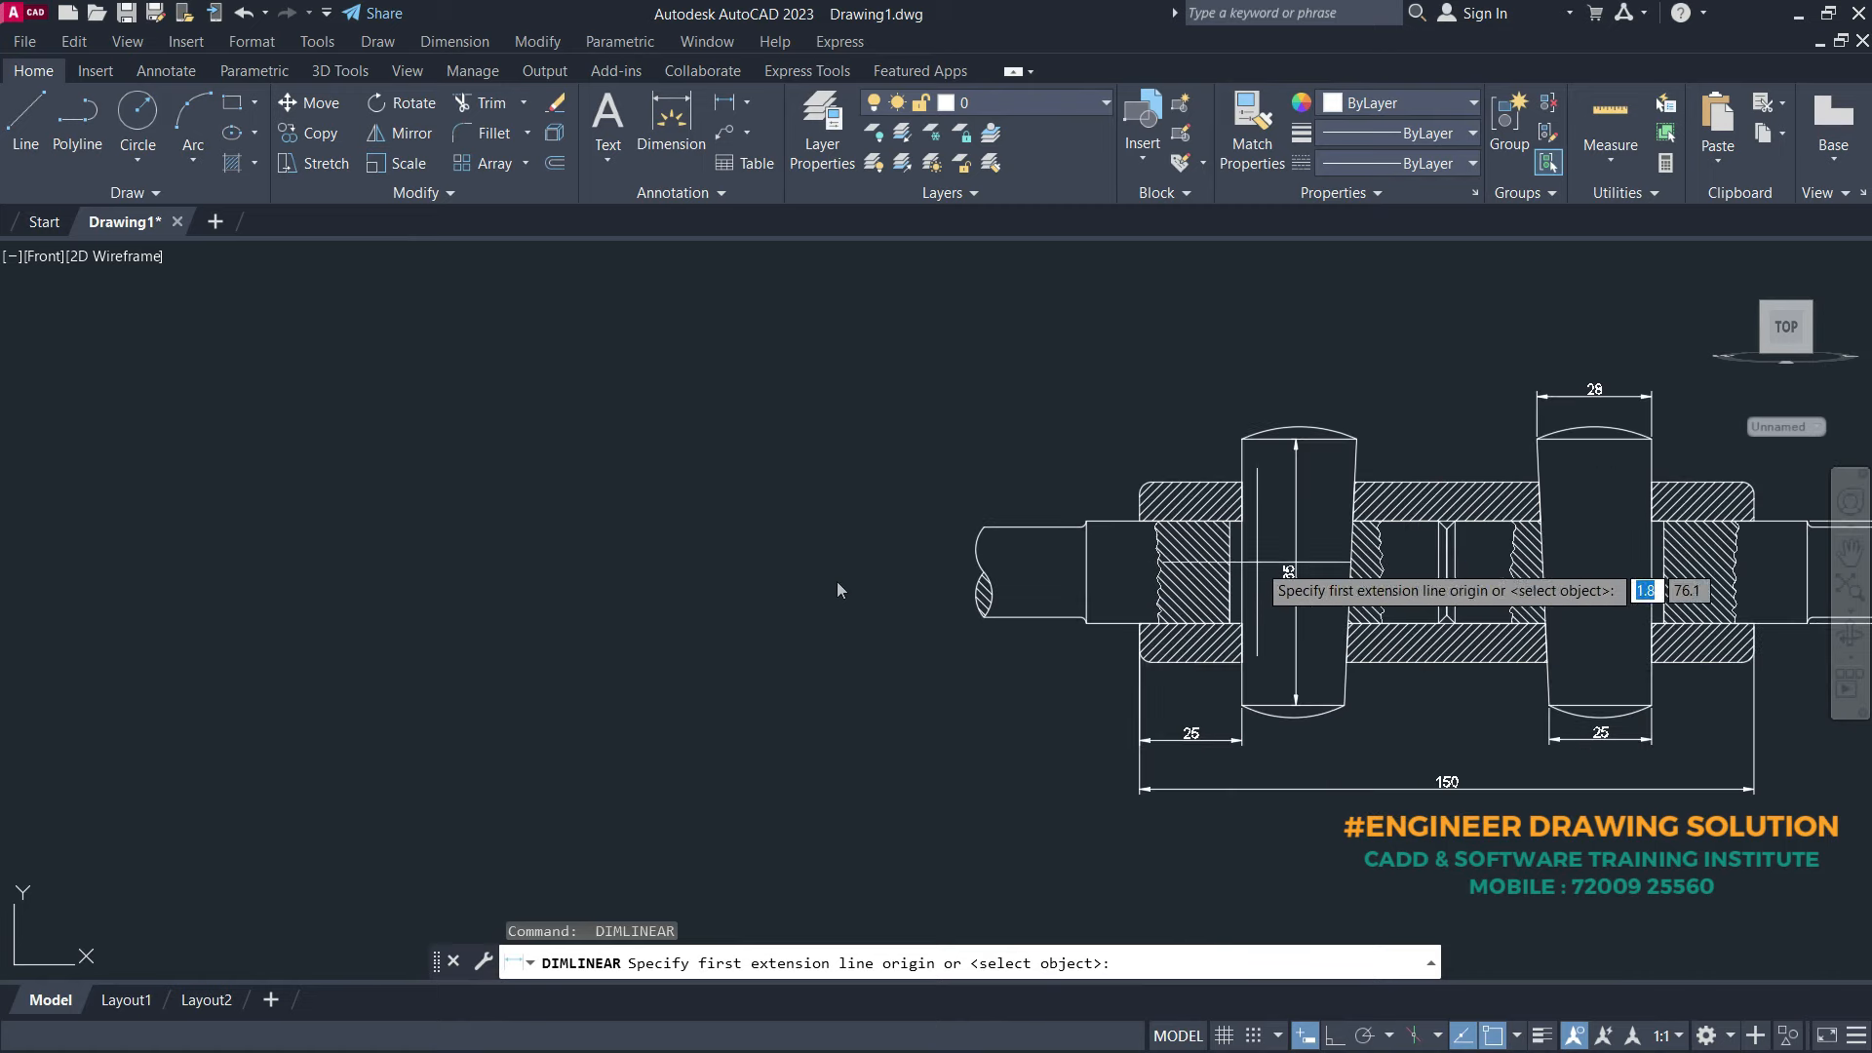
middle_drag(1309, 534, 939, 537)
scroll(767, 487, up, 5)
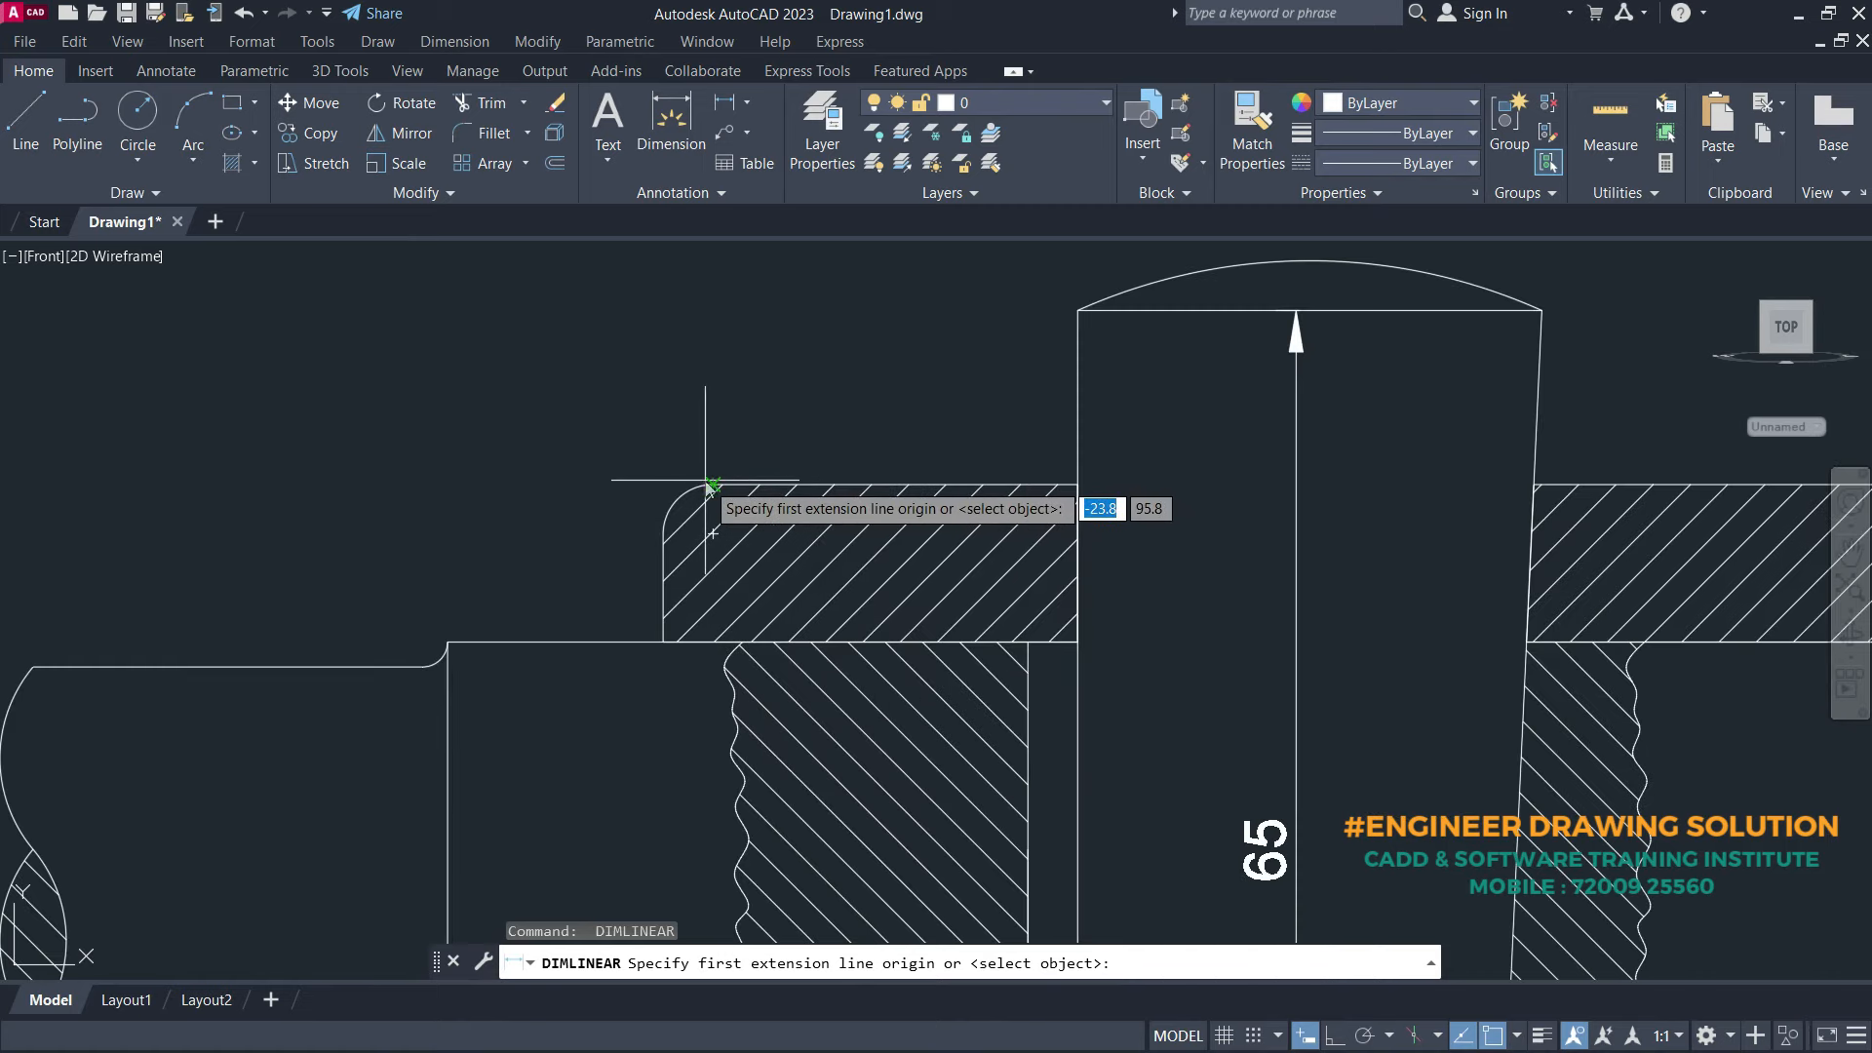
click(788, 484)
scroll(672, 356, down, 3)
scroll(736, 694, up, 5)
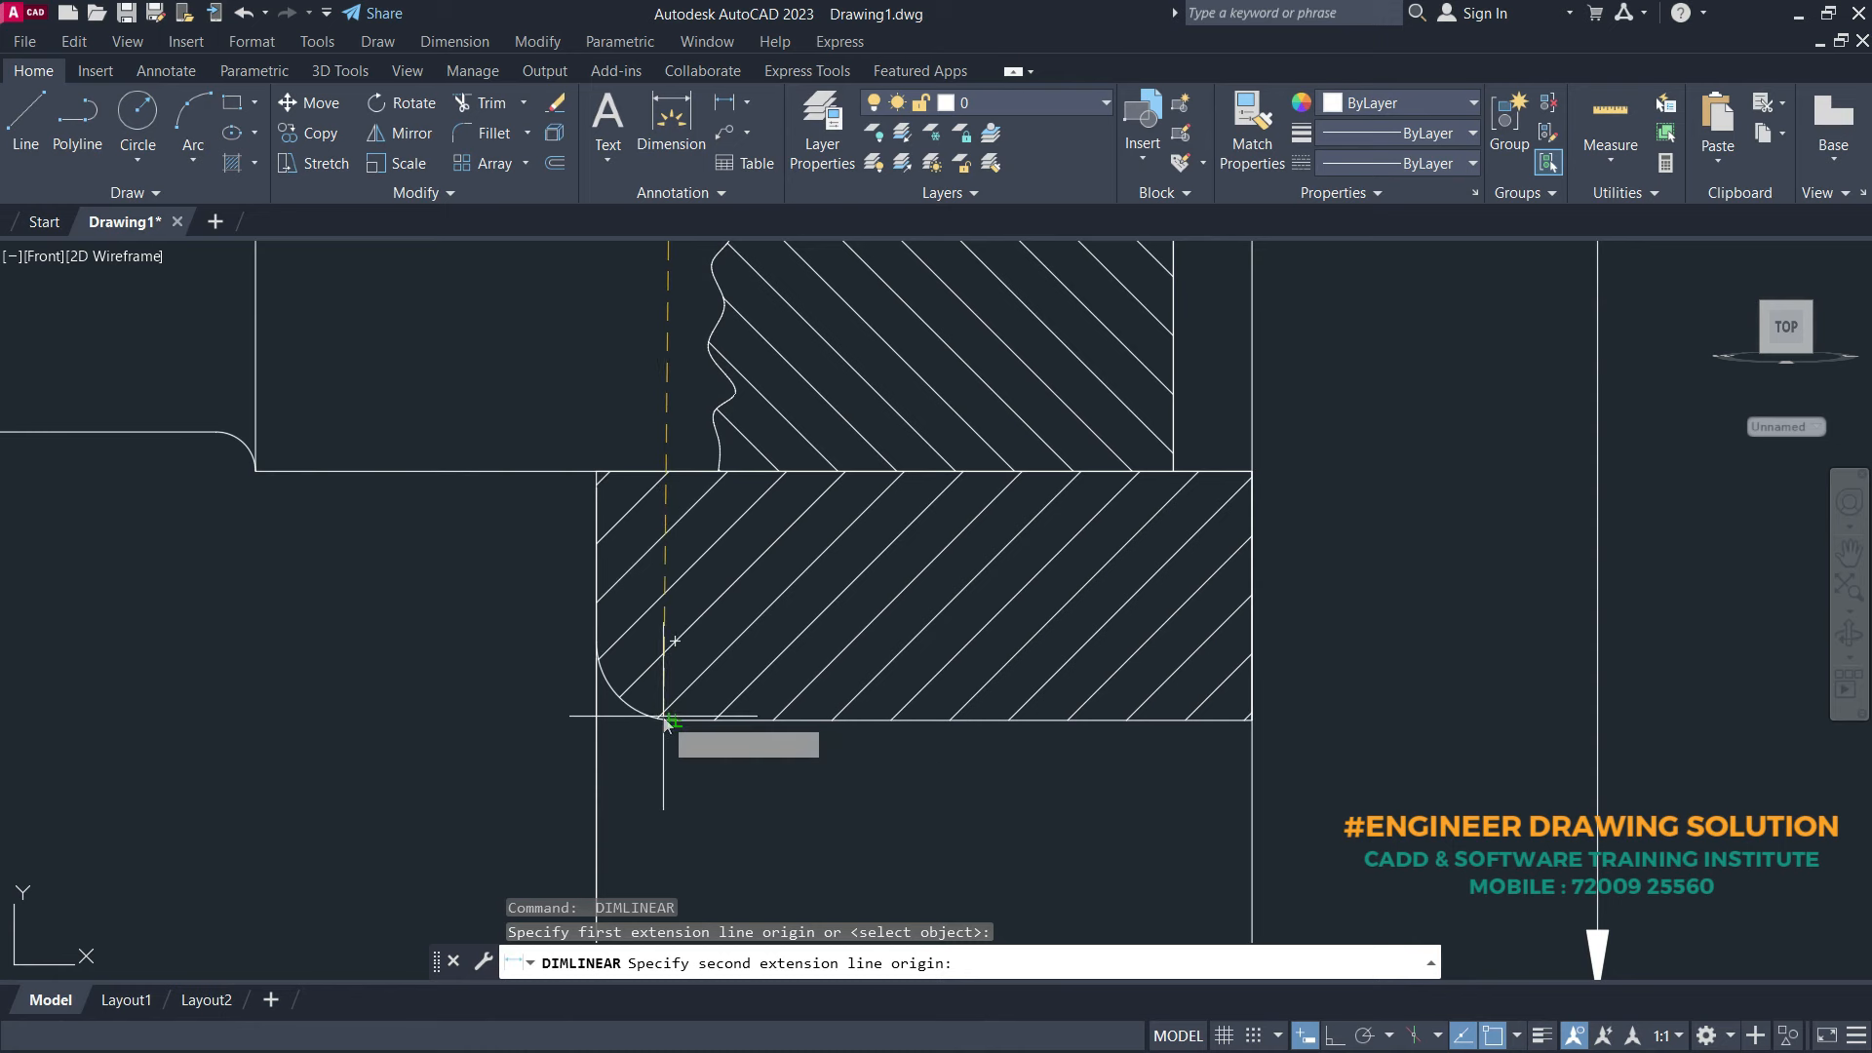
click(721, 702)
scroll(790, 758, down, 5)
click(411, 707)
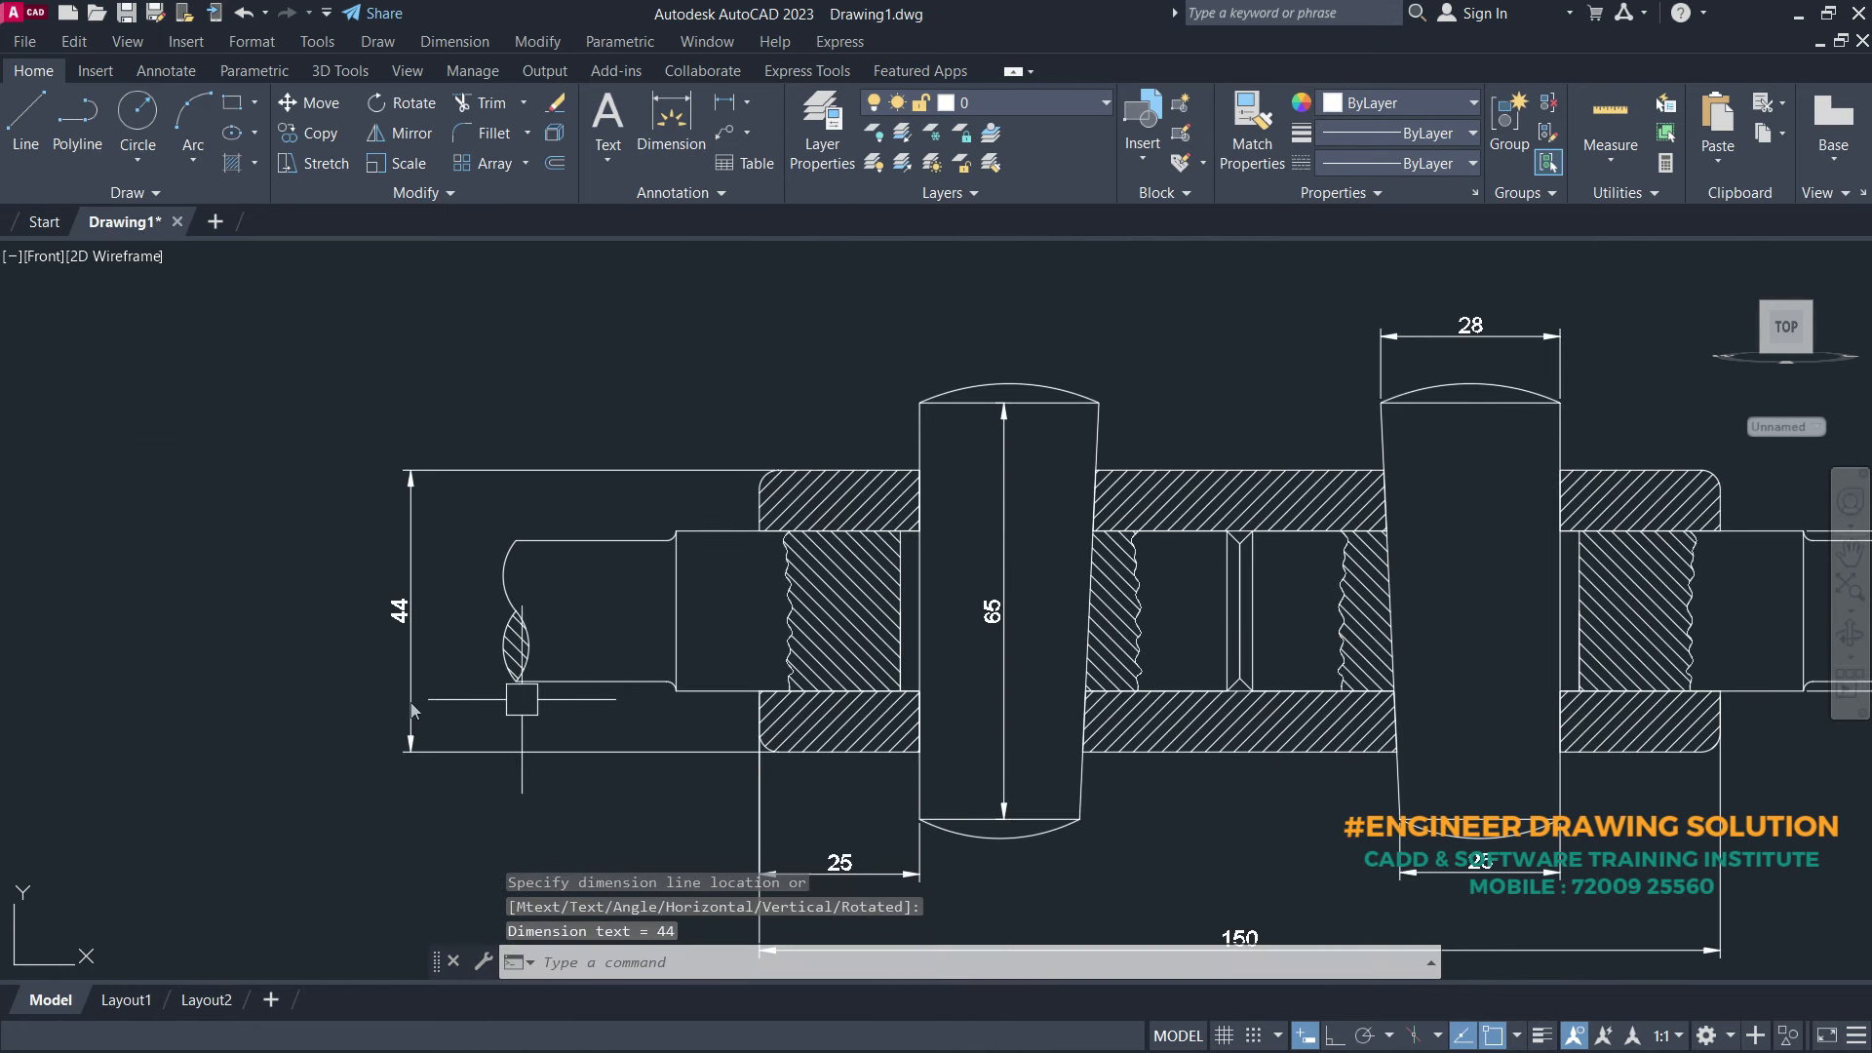
- Add multiline text reading "SLEEVE AND COTTER JOINT ASSEMBLY DRAWING" below the overall length dimension
middle_drag(1050, 691, 887, 566)
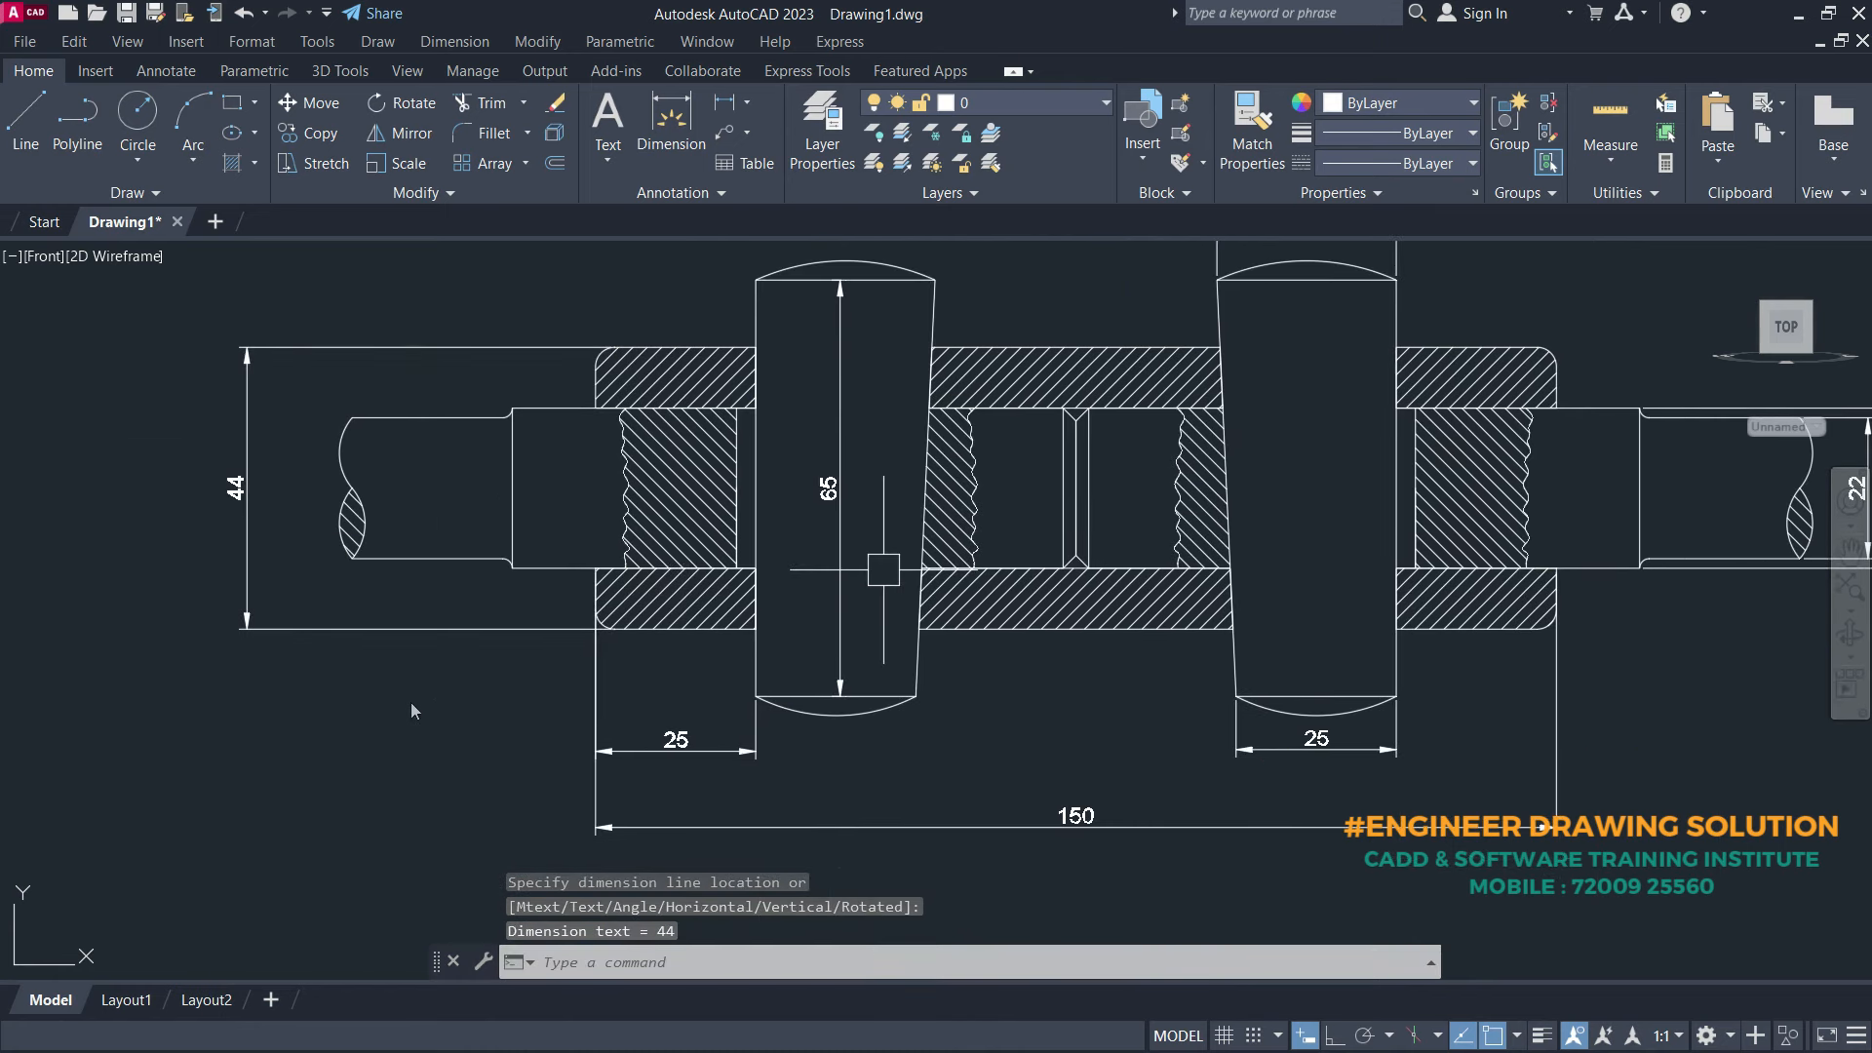
middle_drag(1025, 669, 899, 610)
middle_drag(1031, 760, 1016, 669)
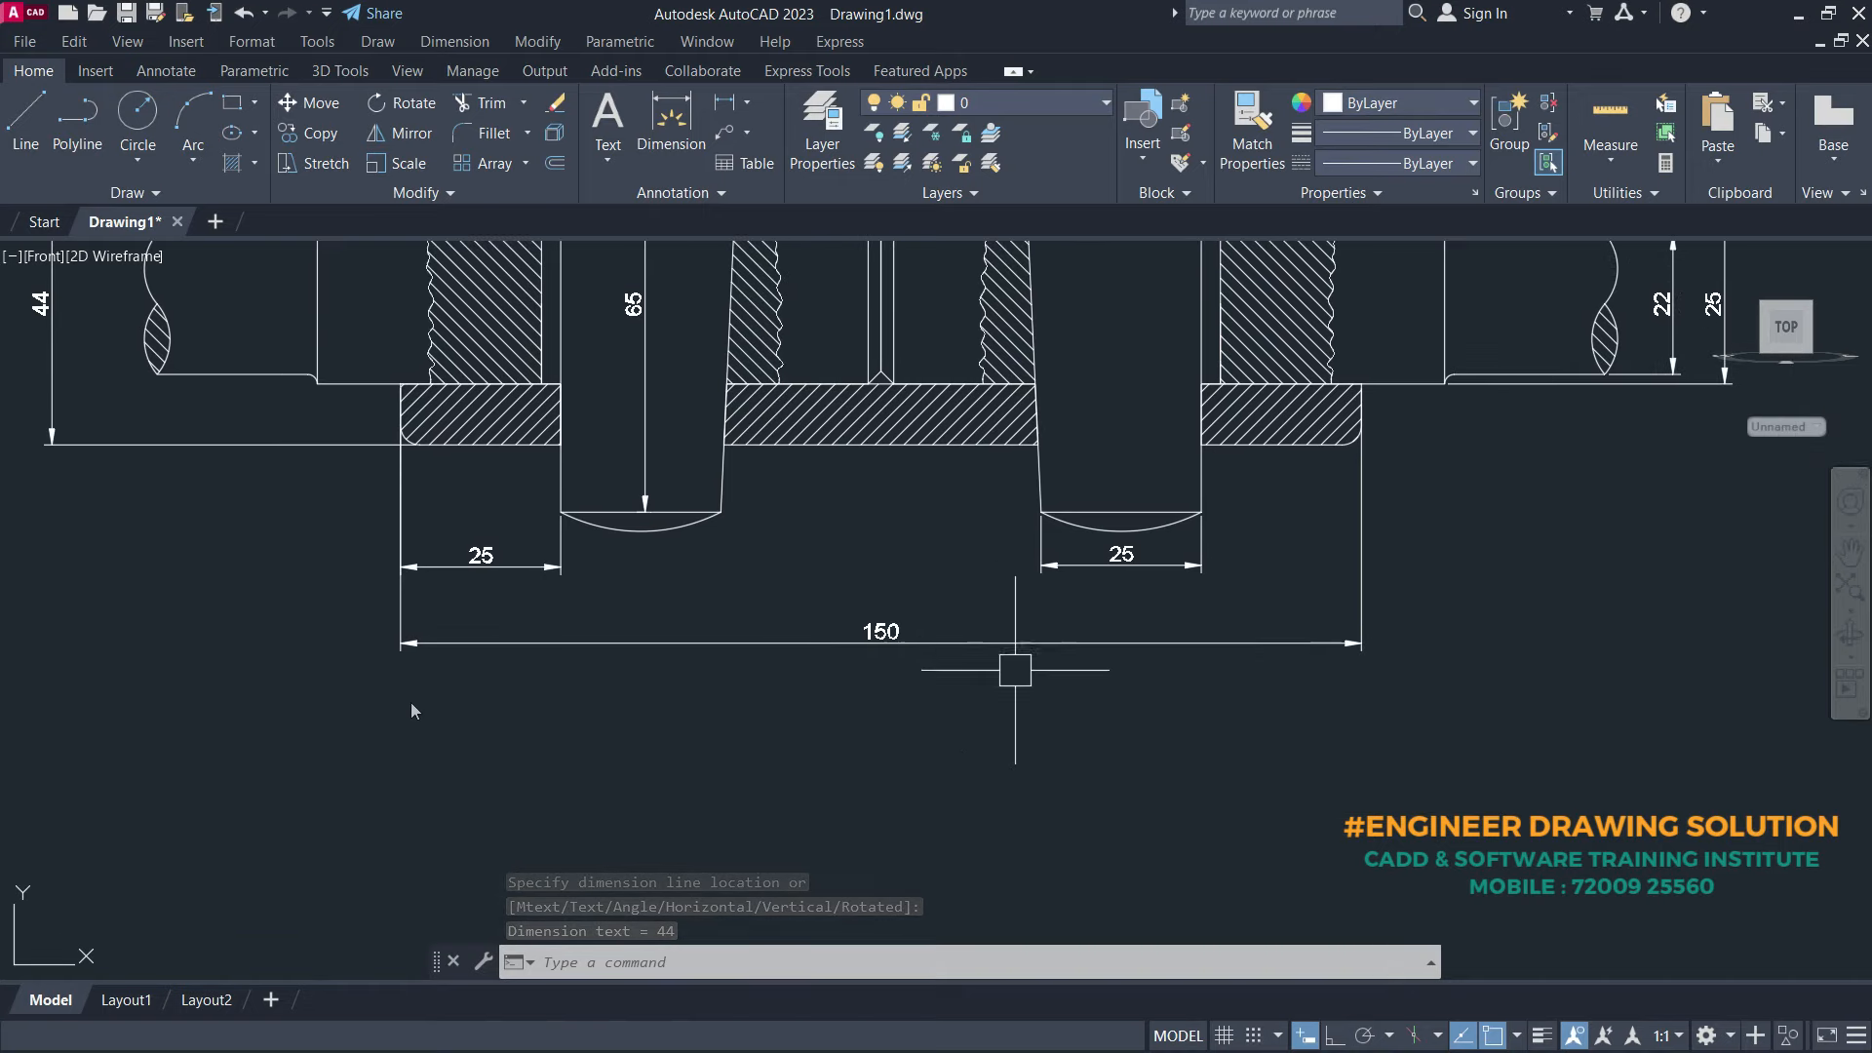
text(mt)
key(Return)
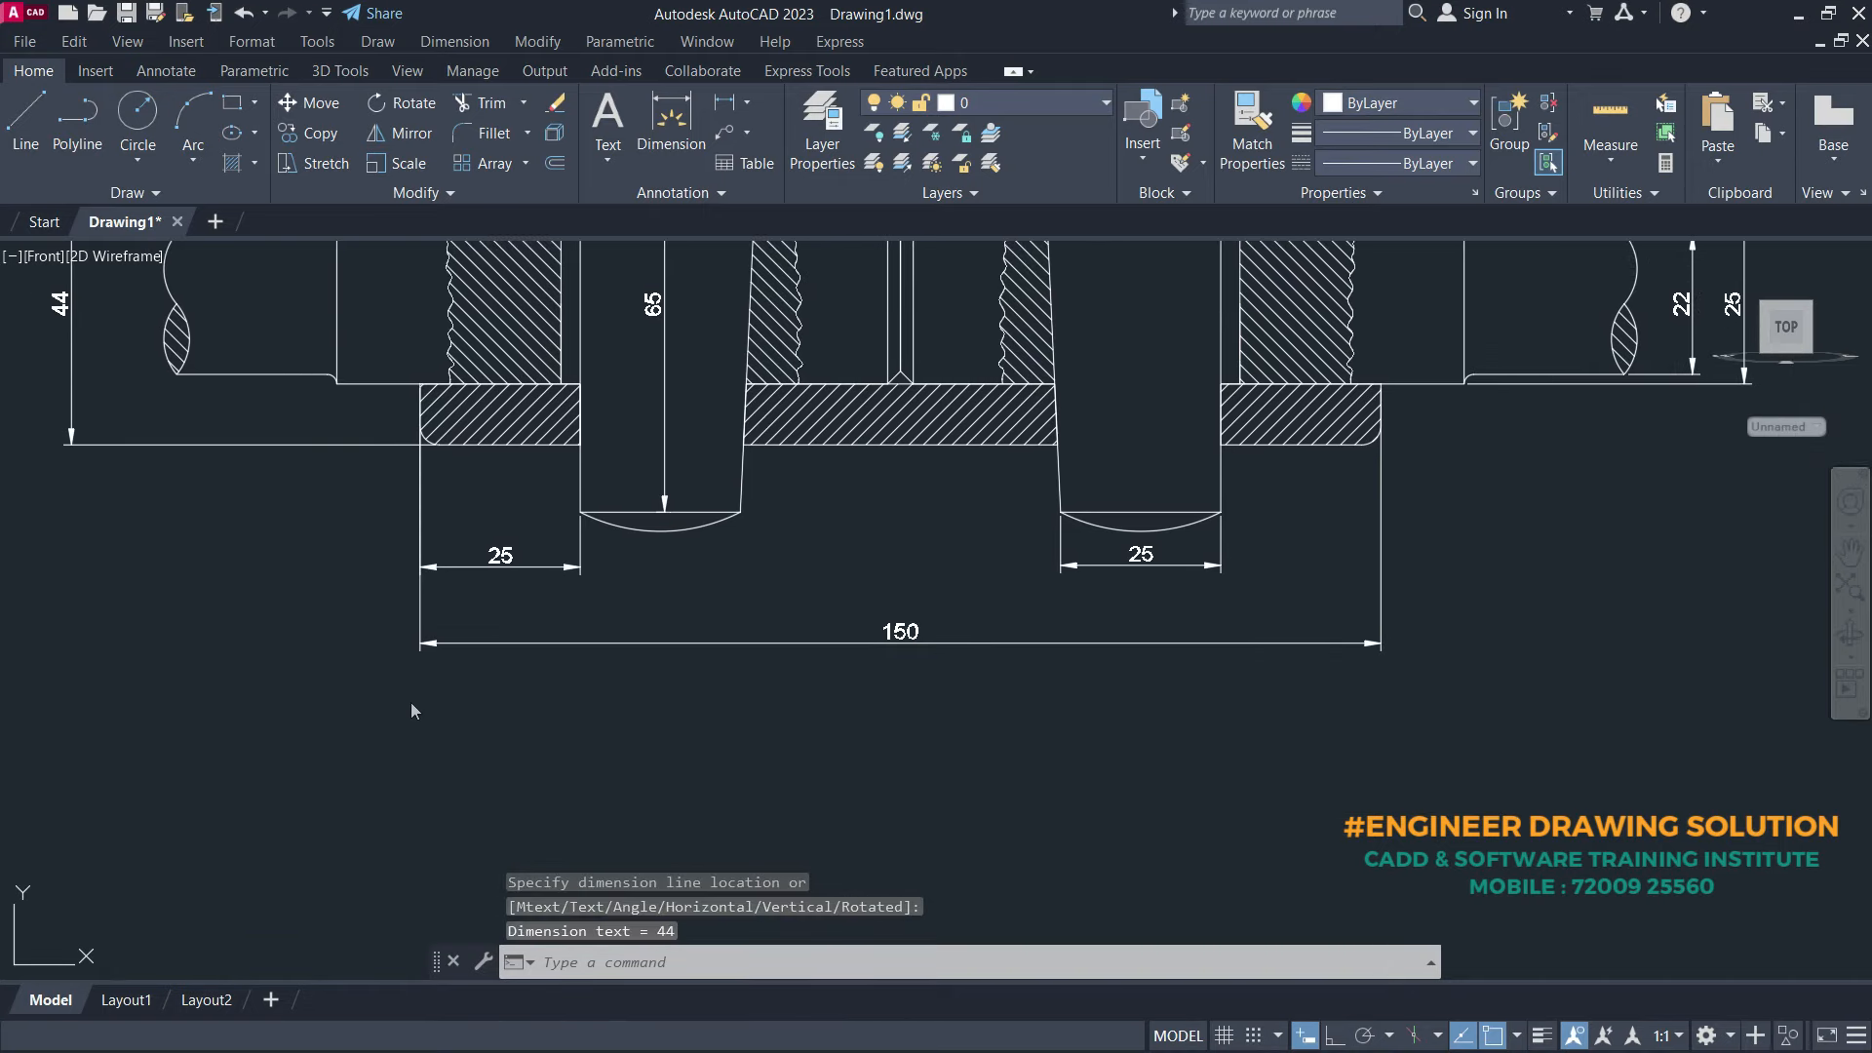
click(604, 719)
click(1257, 779)
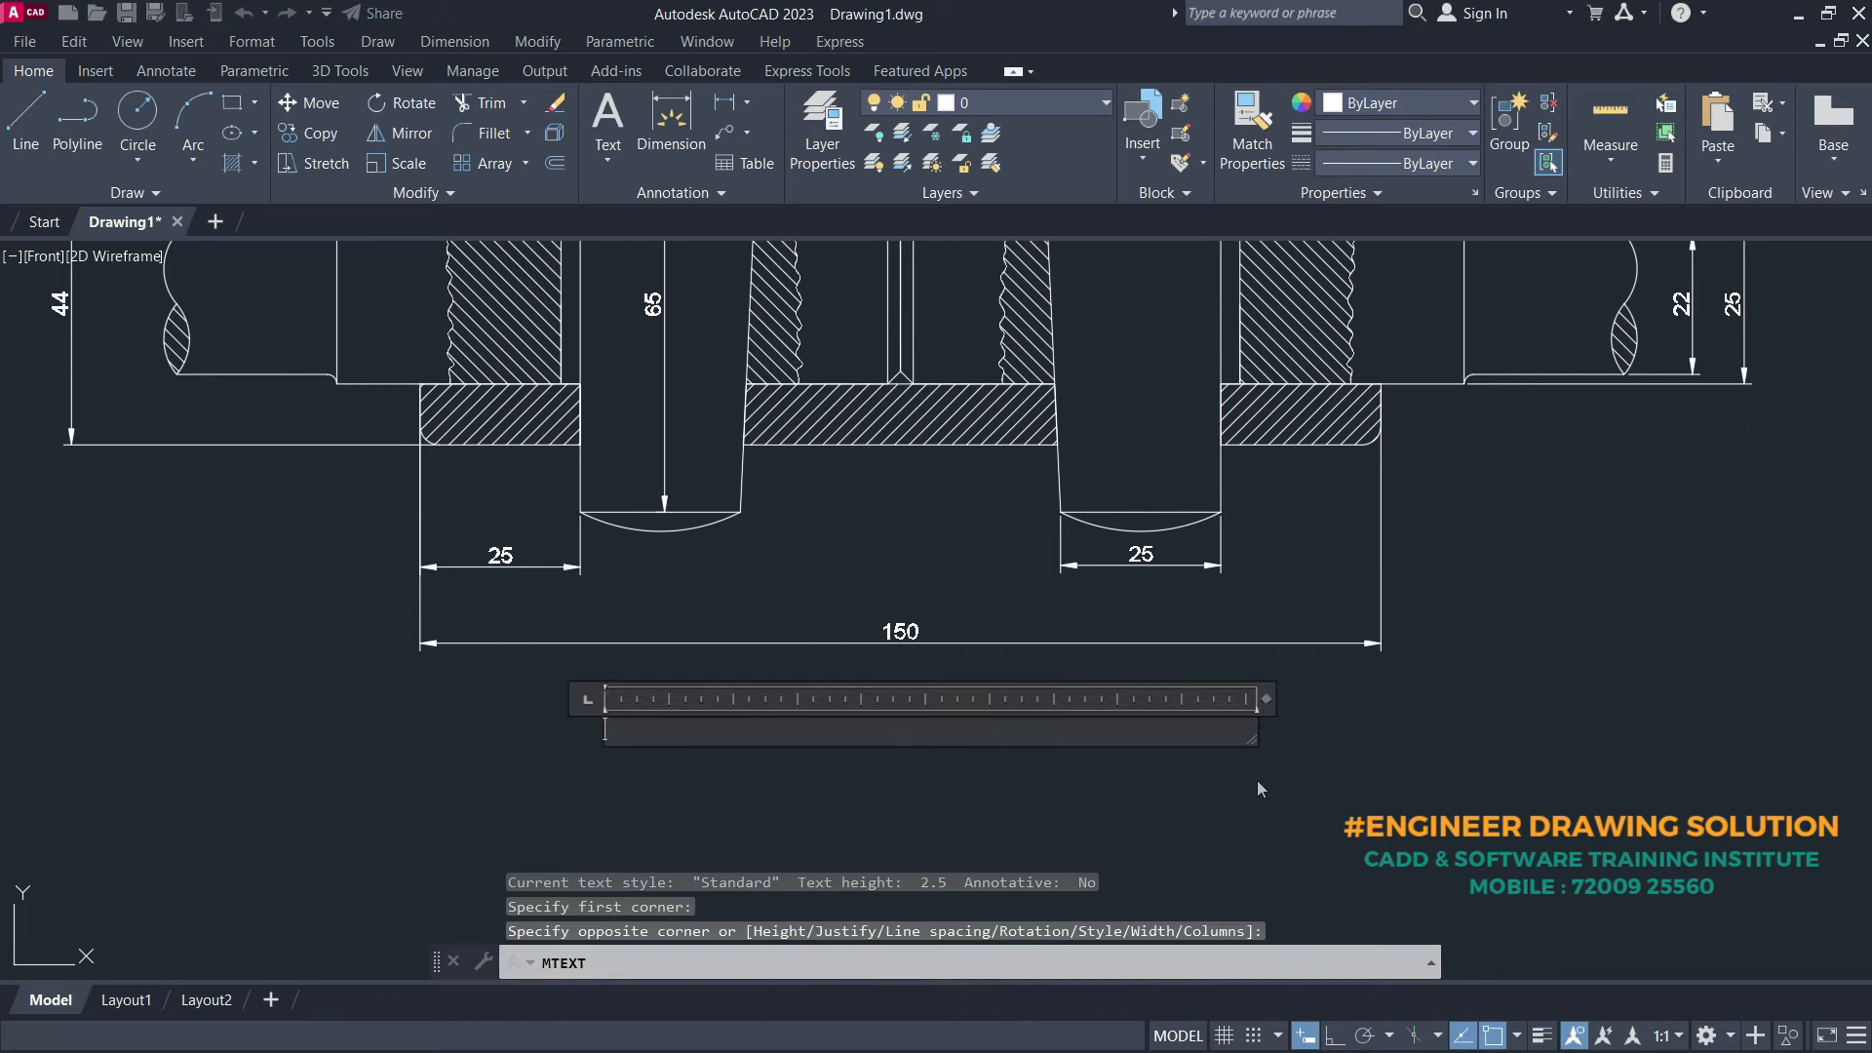
text(S)
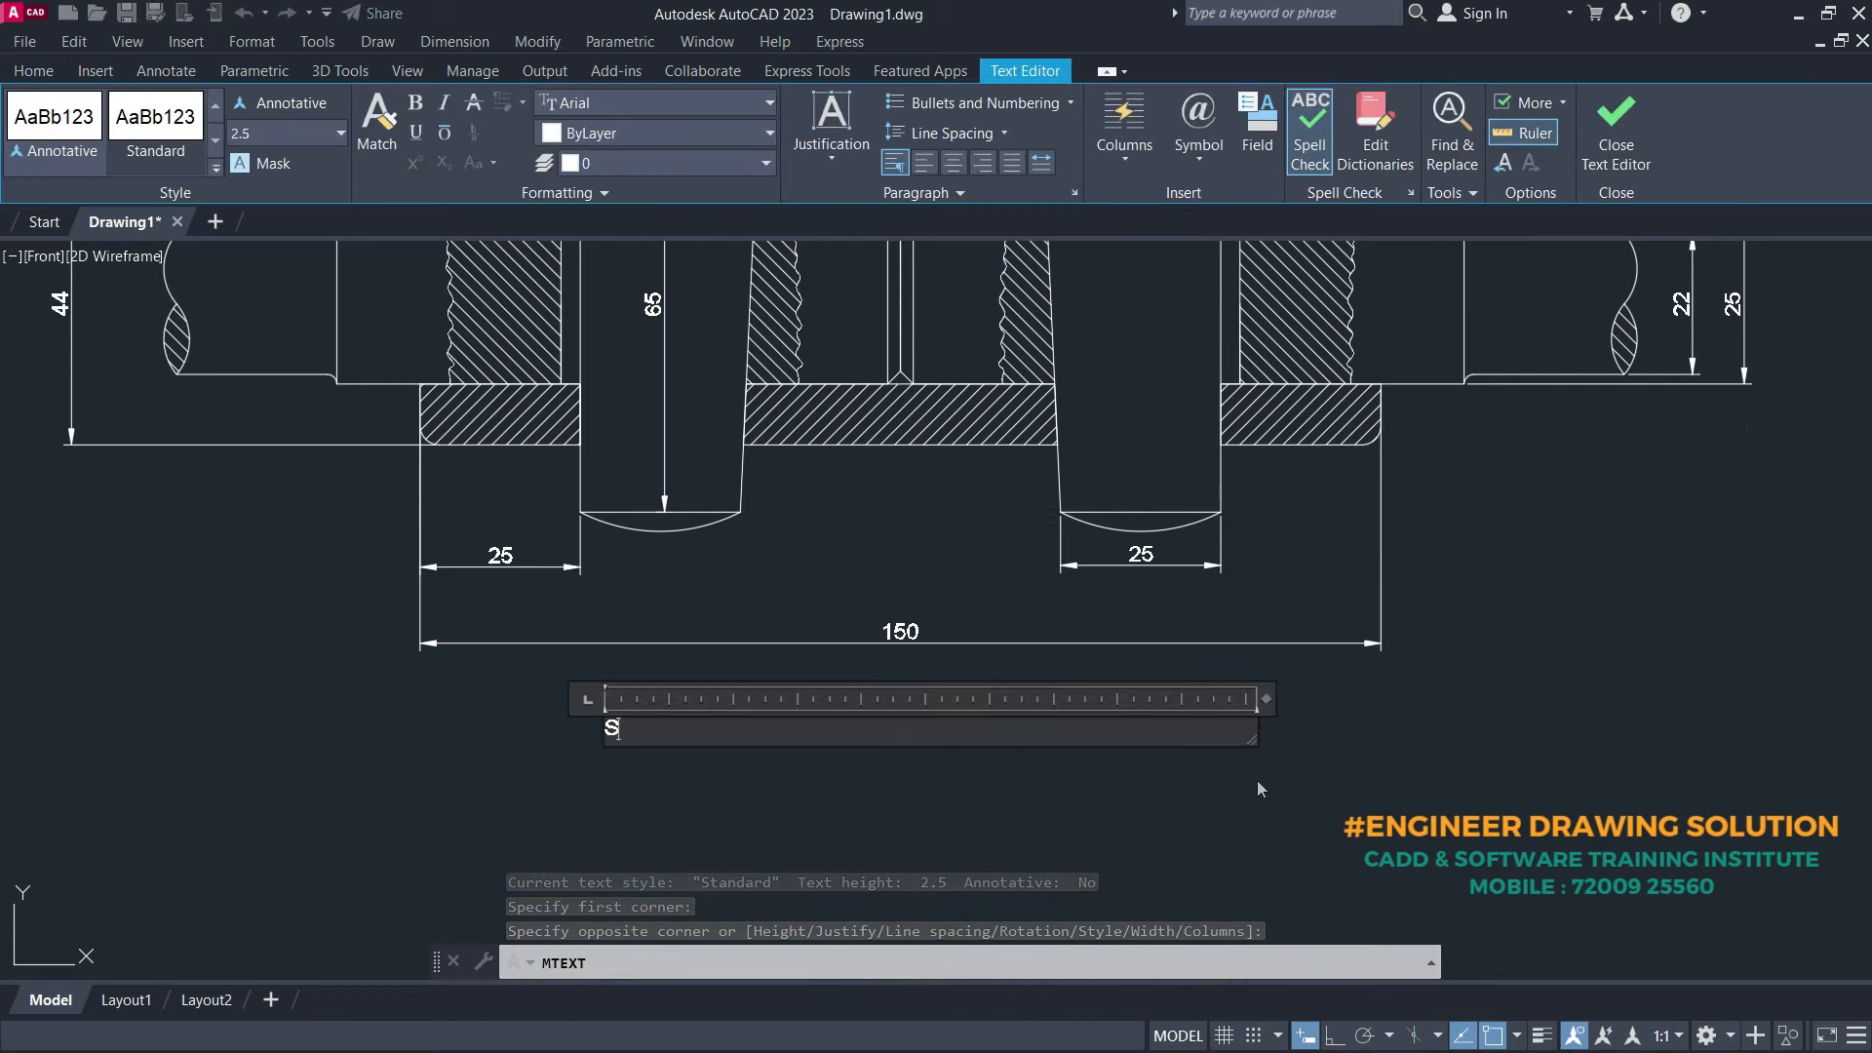
text(LEEVE)
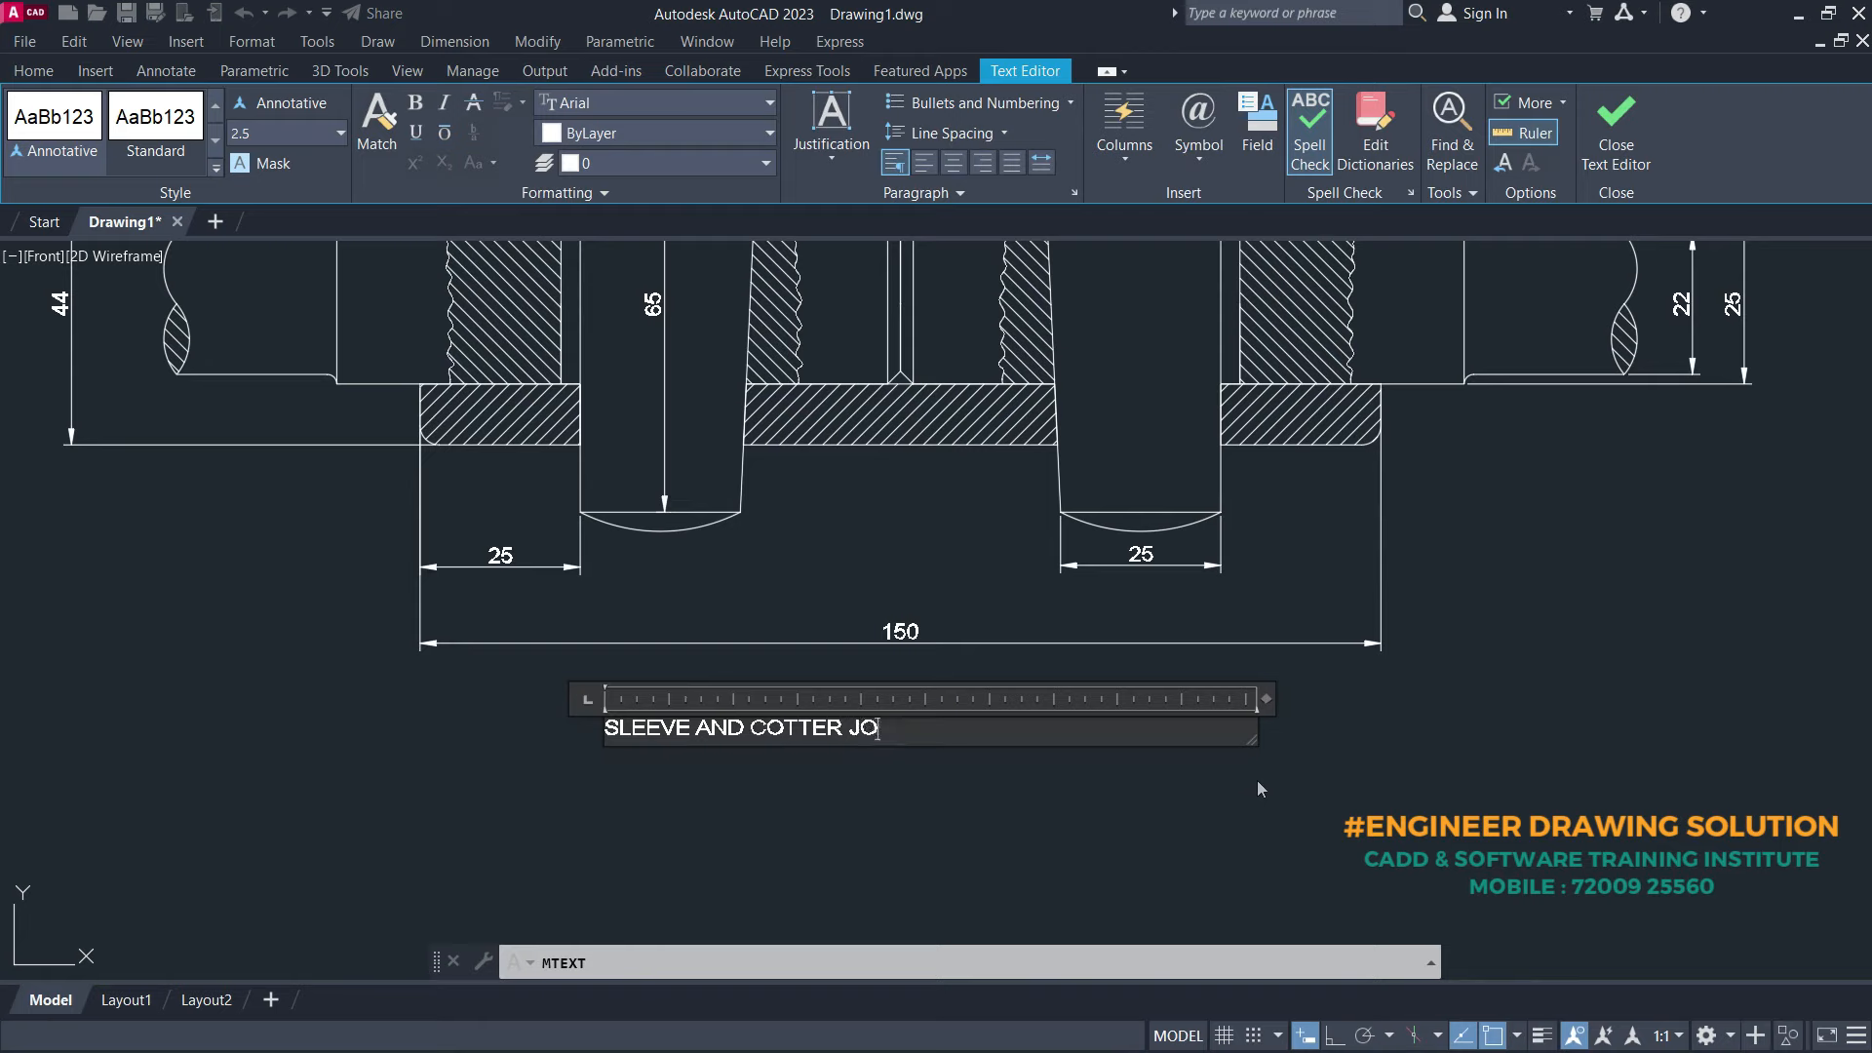
text(AND COTTER JOINT ASSEMBL)
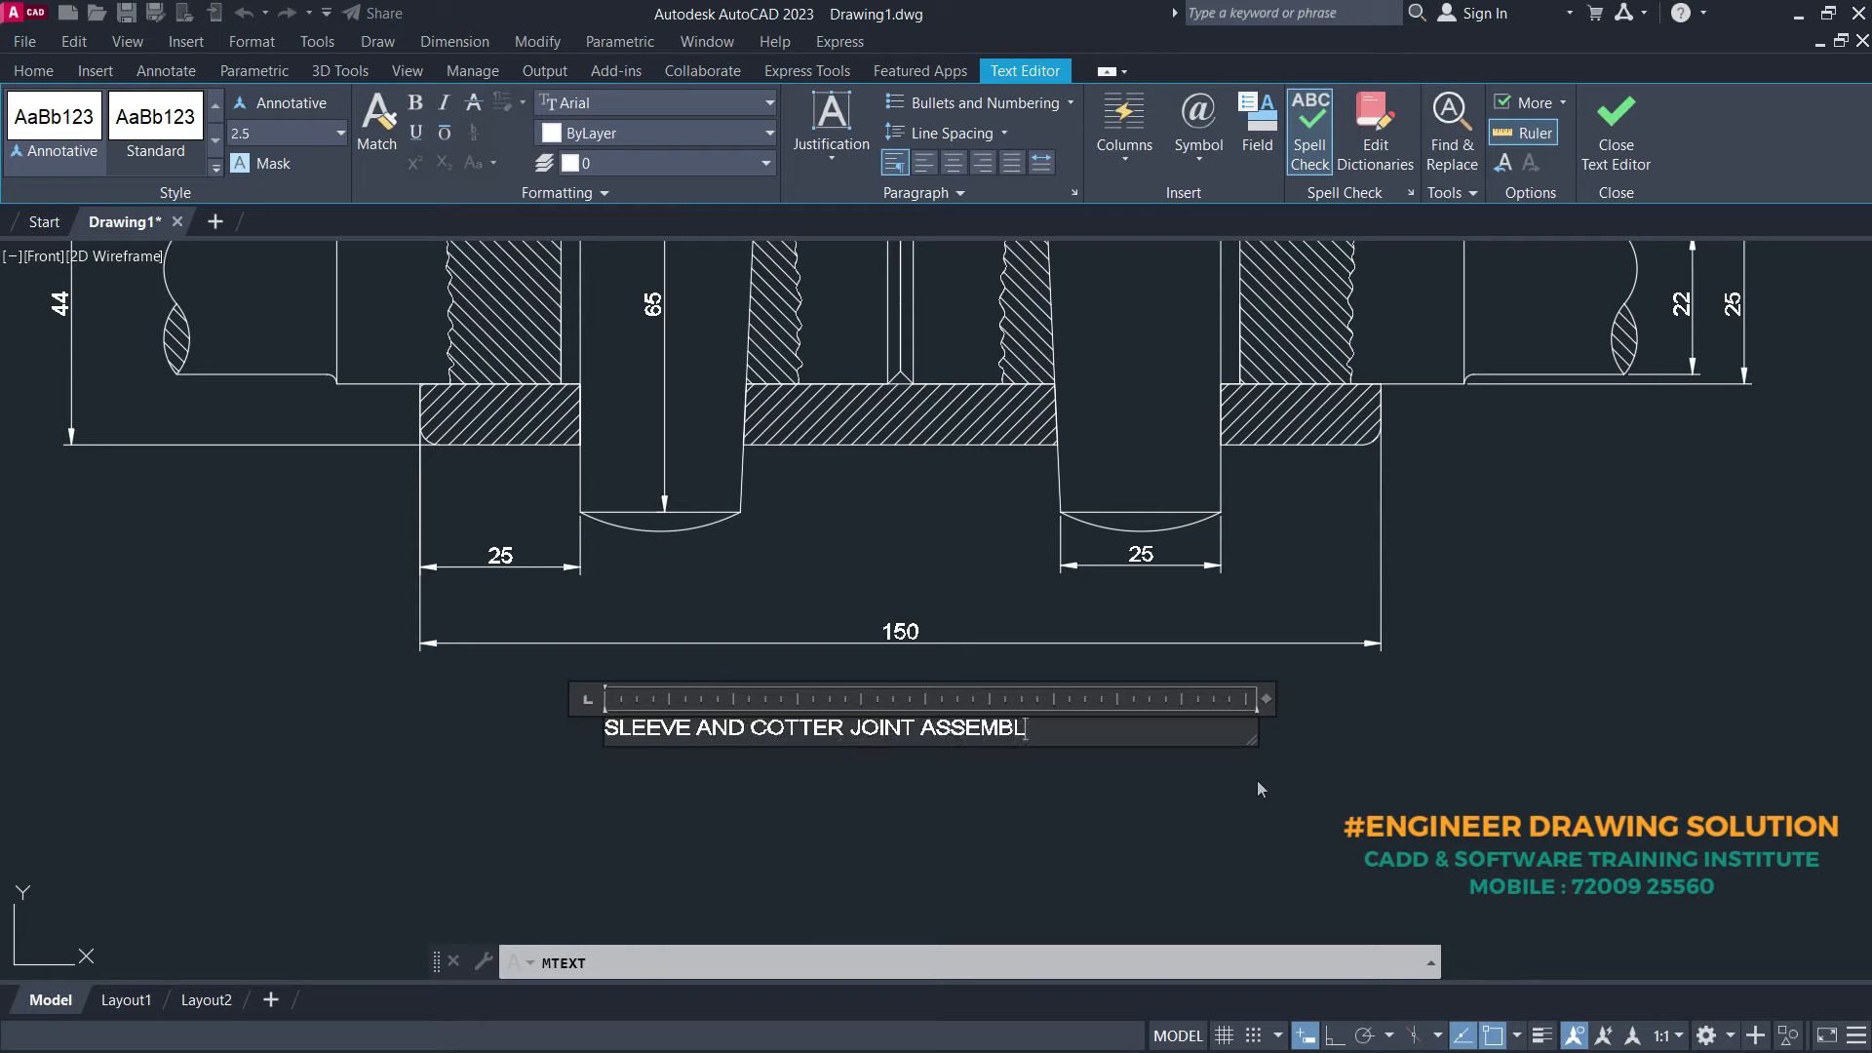
text(Y DRAWING)
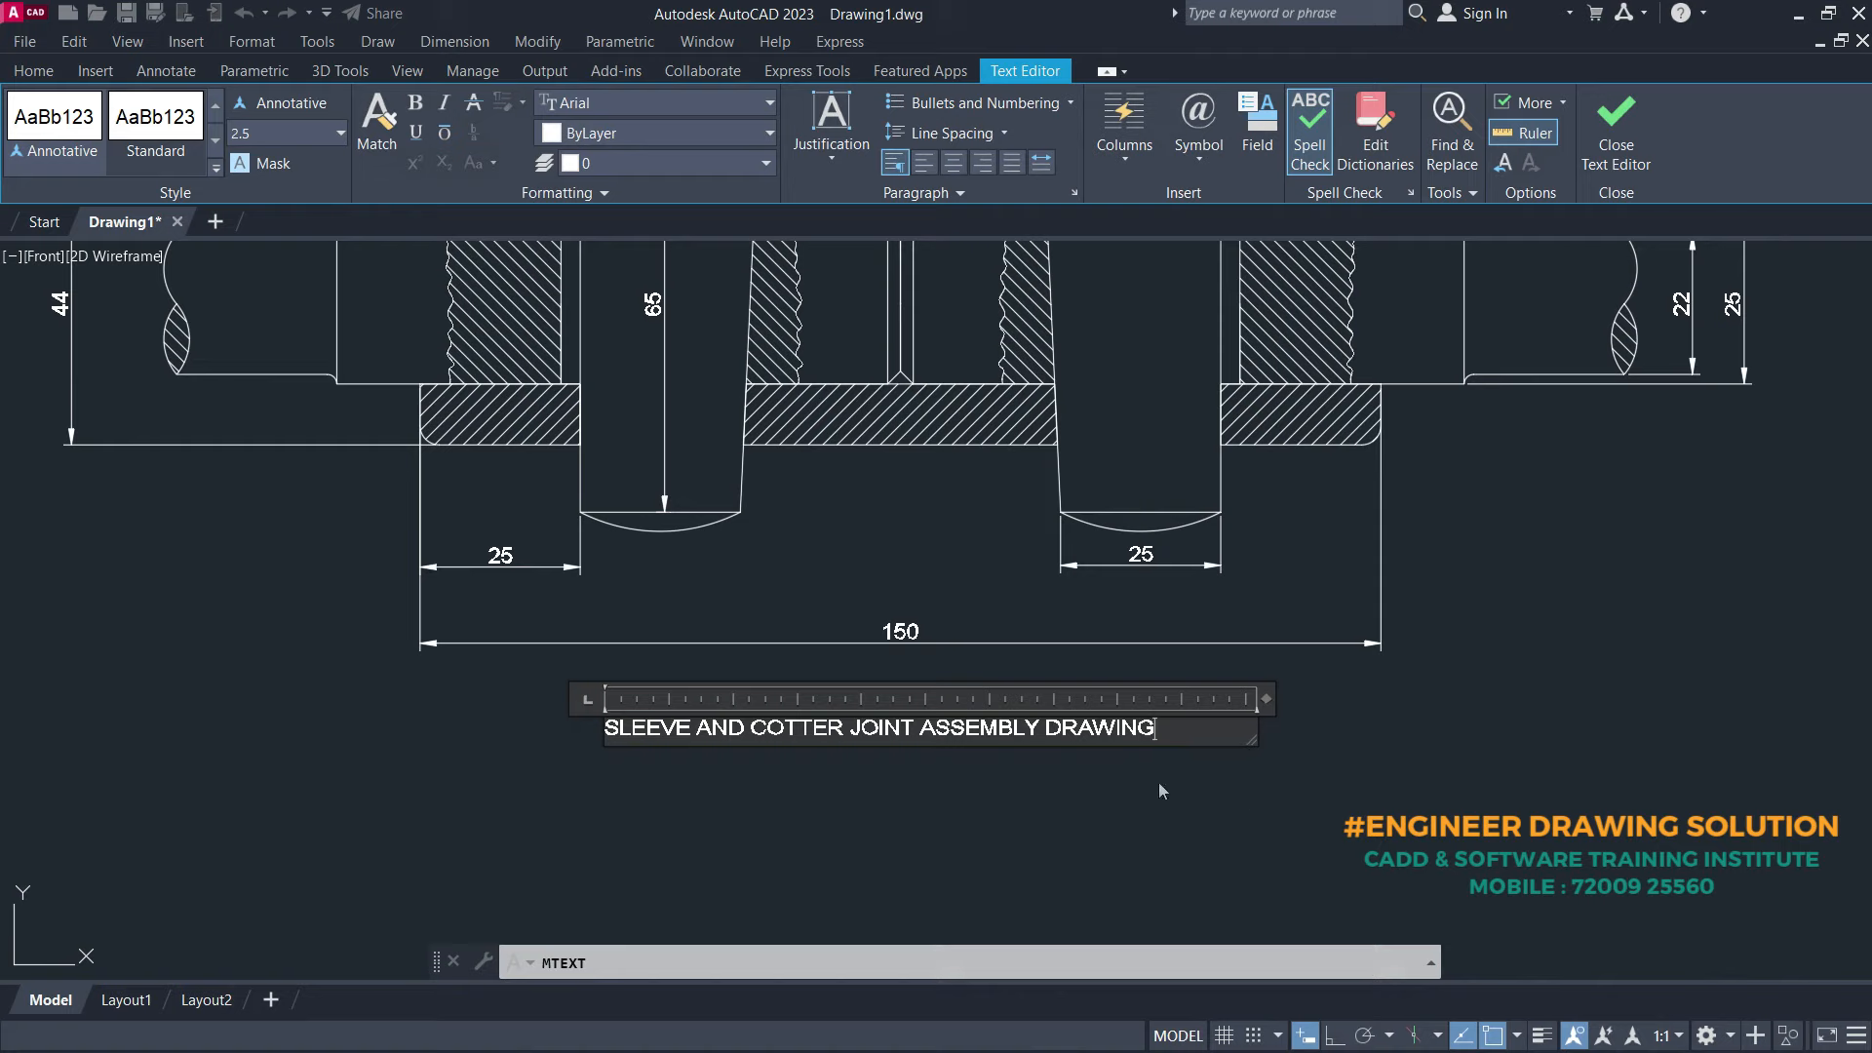
- Set the height of the whole title text to 5 and finish editing it
key(ctrl+a)
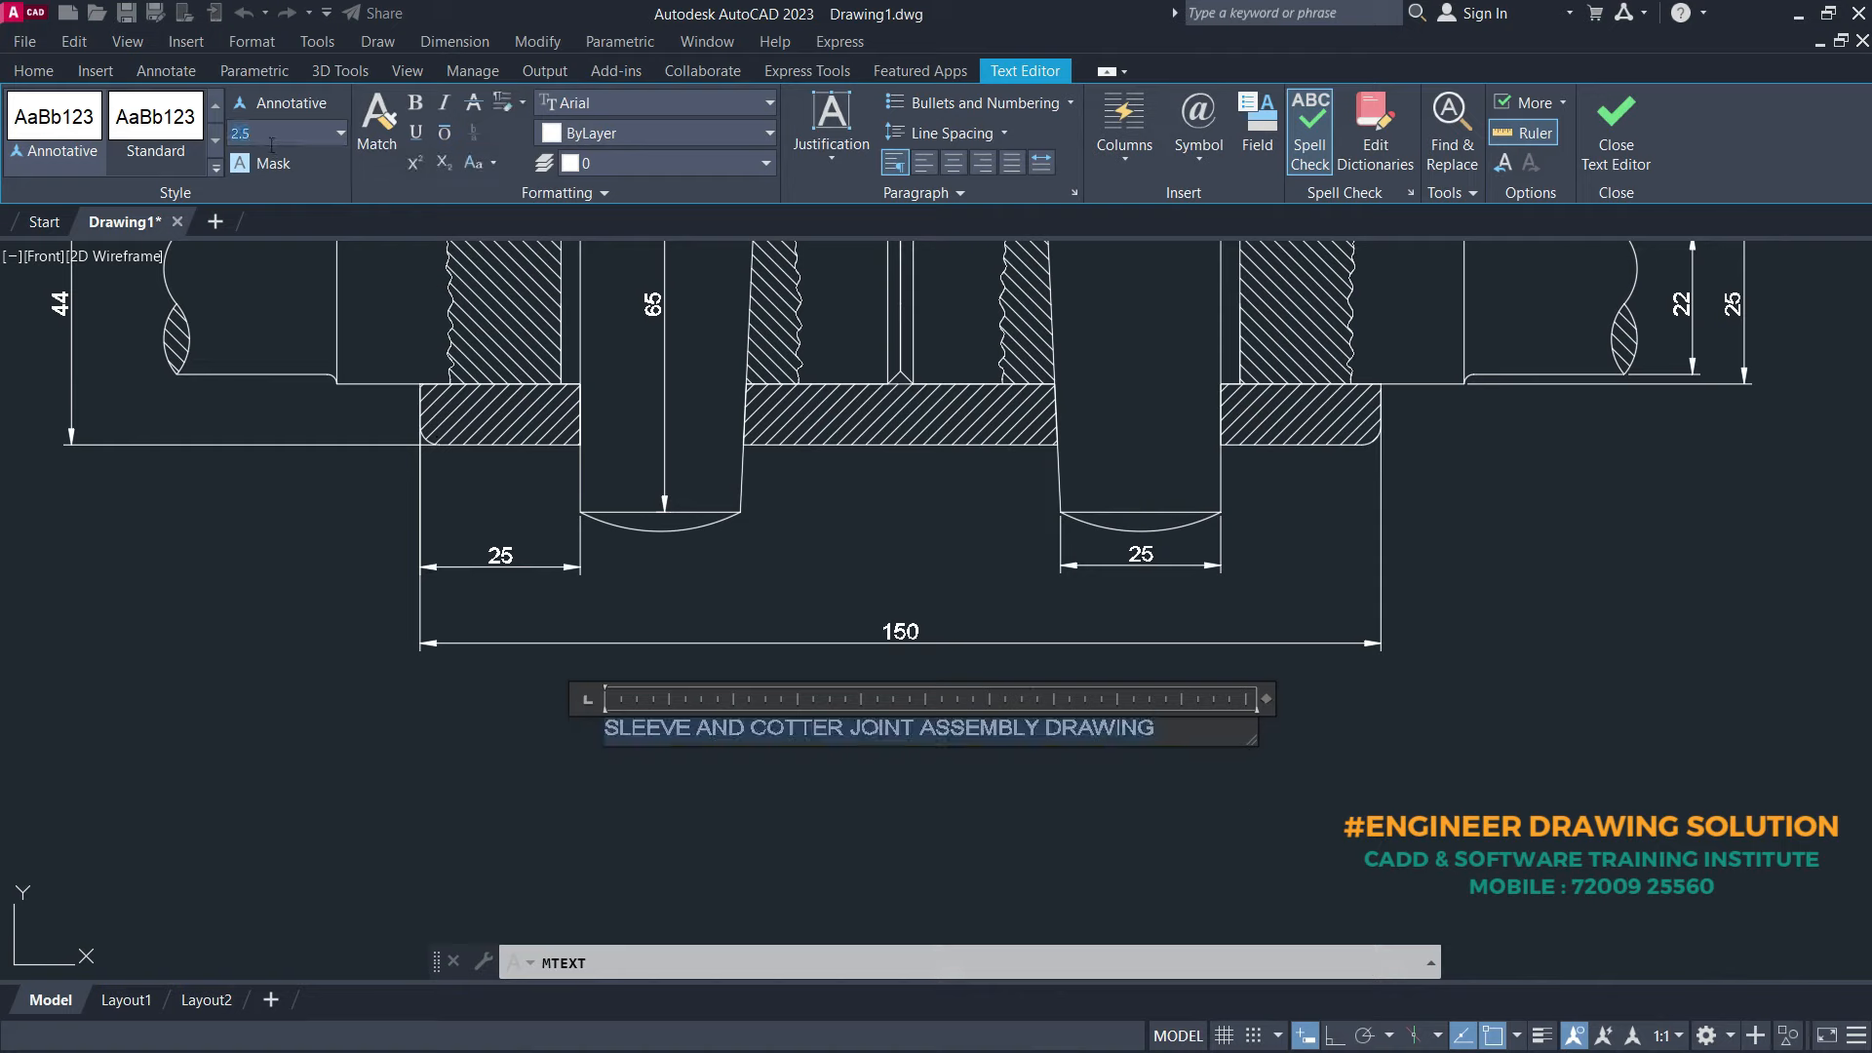
text(5)
key(Return)
click(430, 853)
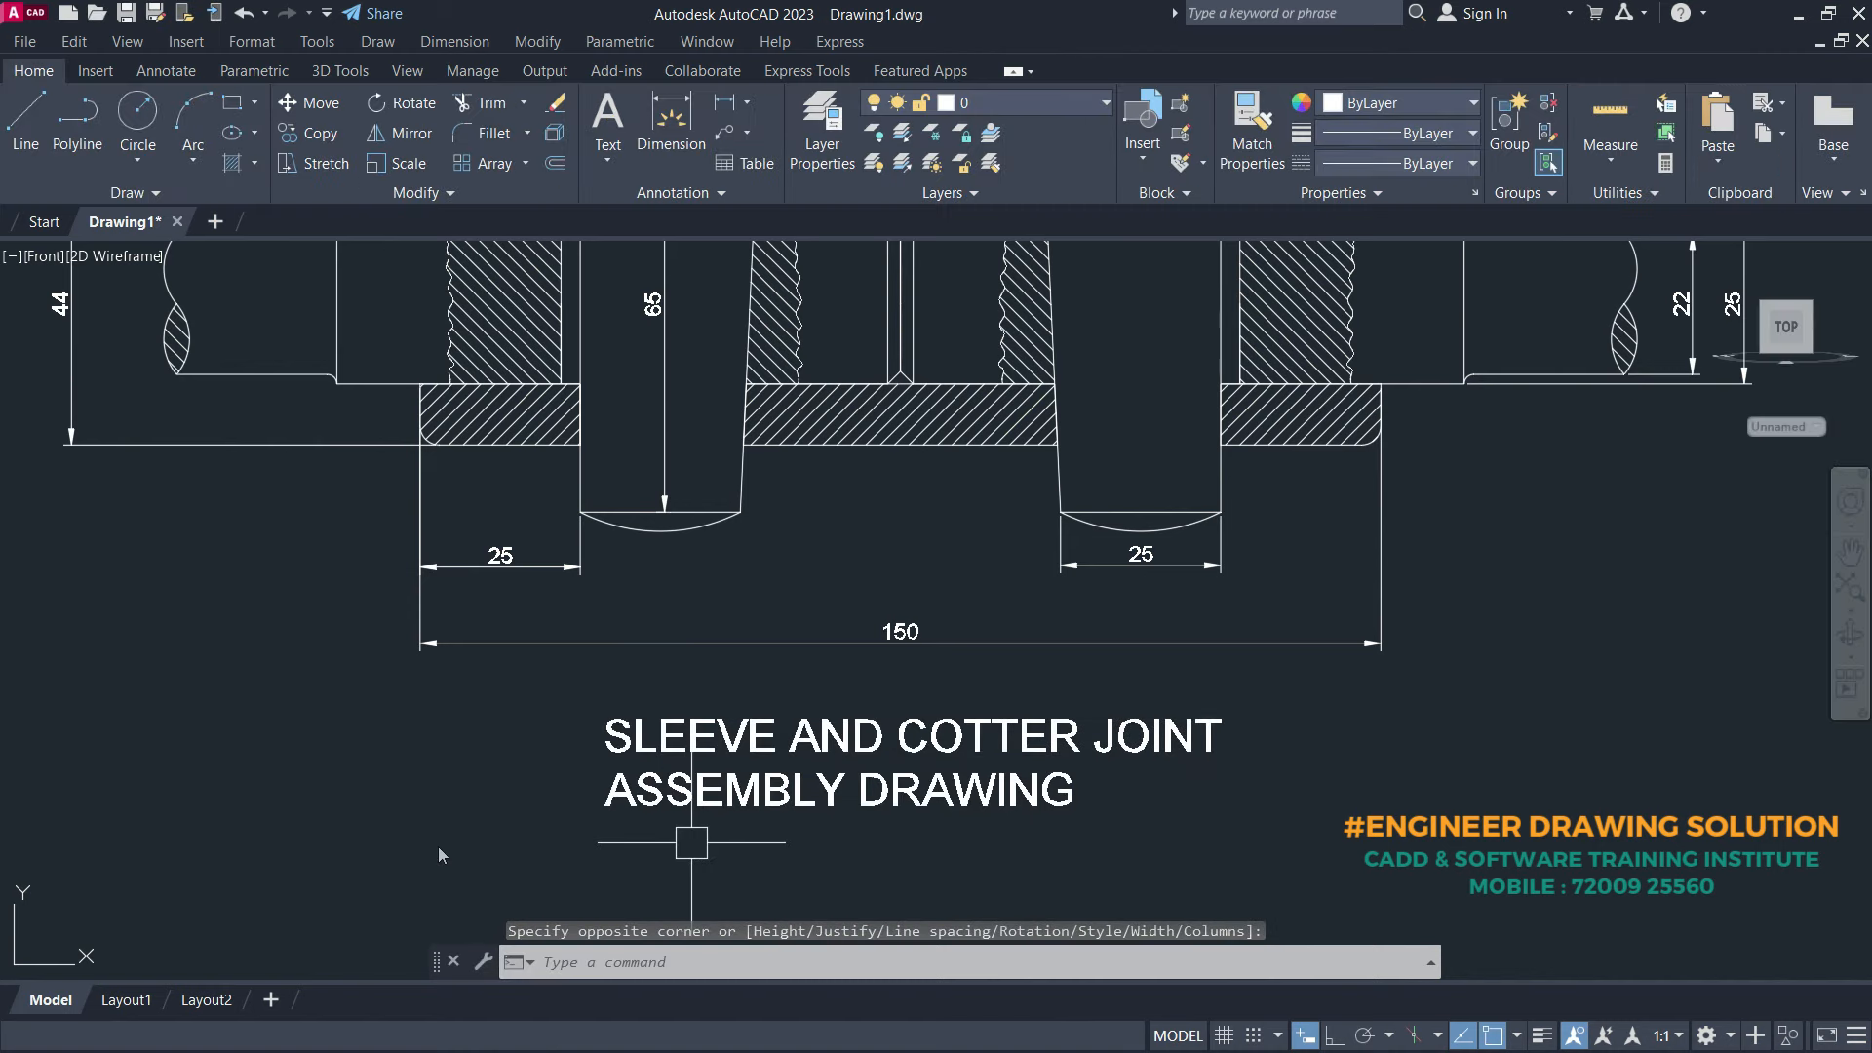
- Reopen the assembly title for editing and widen its text frame until the title fits on a single line
click(706, 807)
double_click(706, 807)
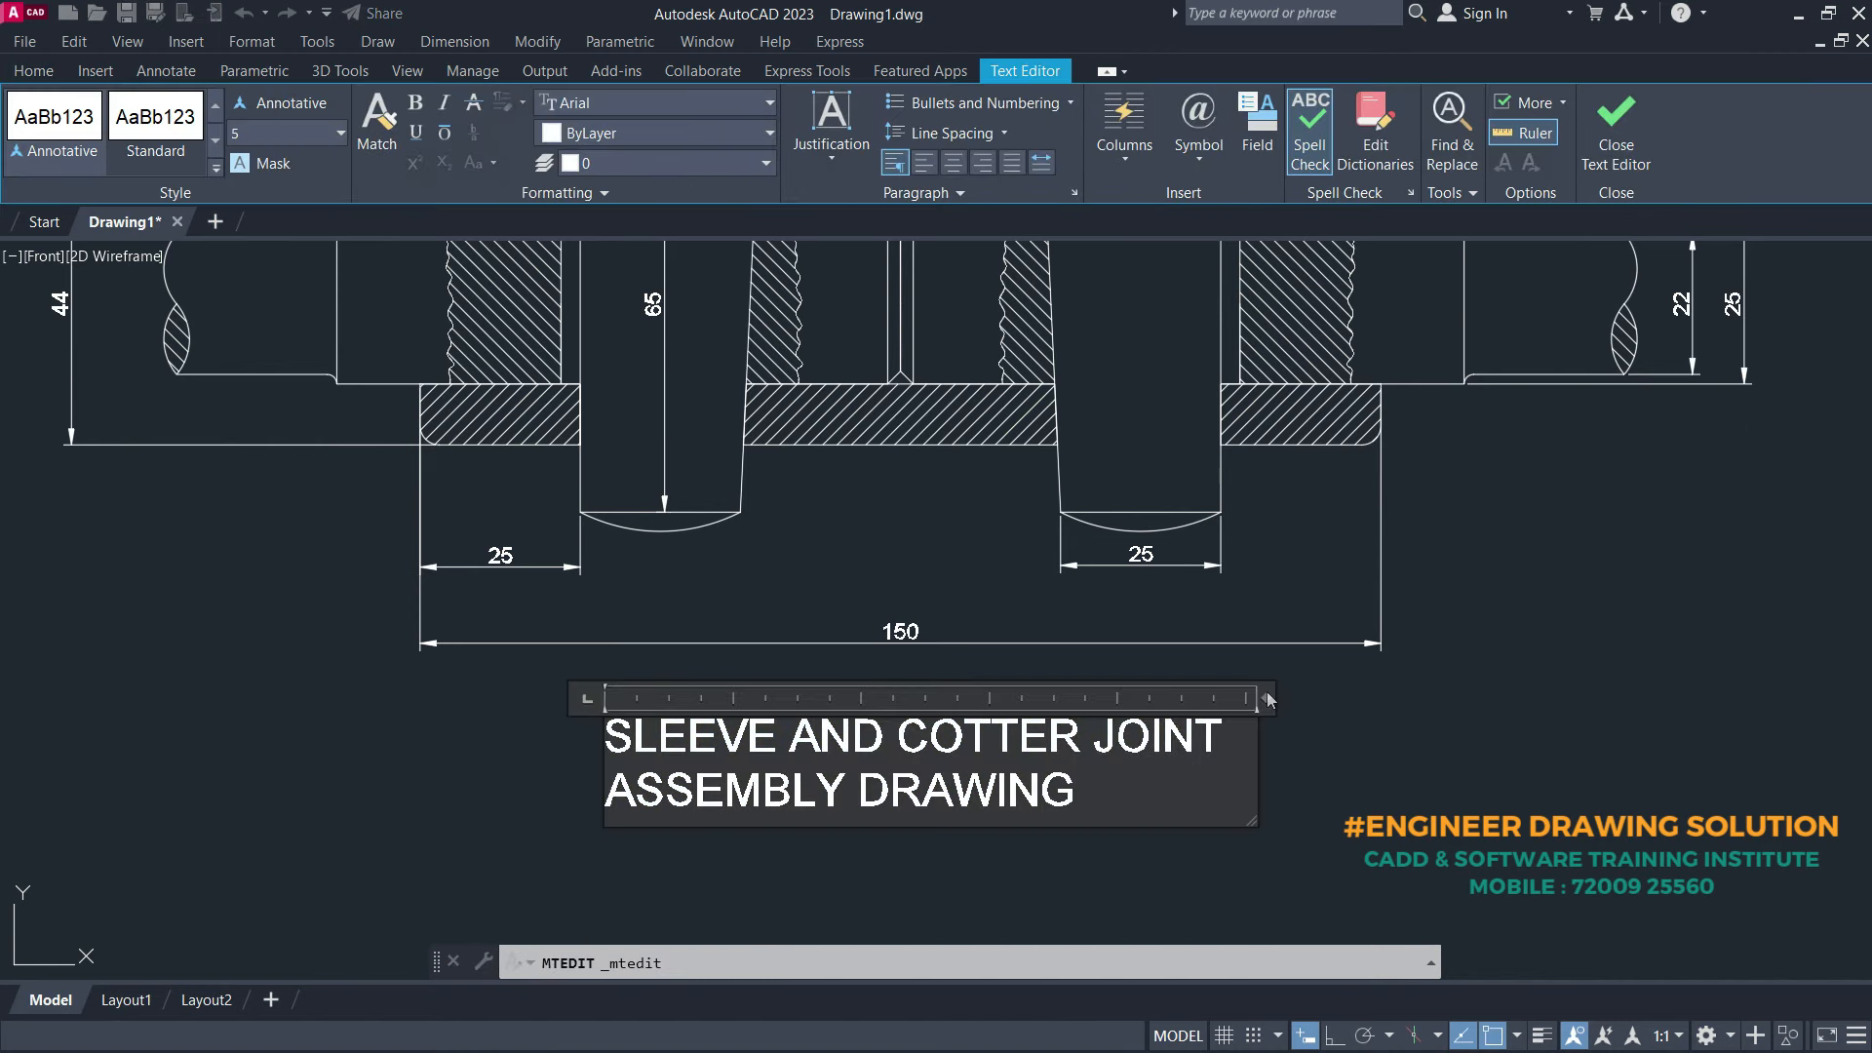
drag(1293, 711, 1590, 757)
drag(1719, 784, 1763, 797)
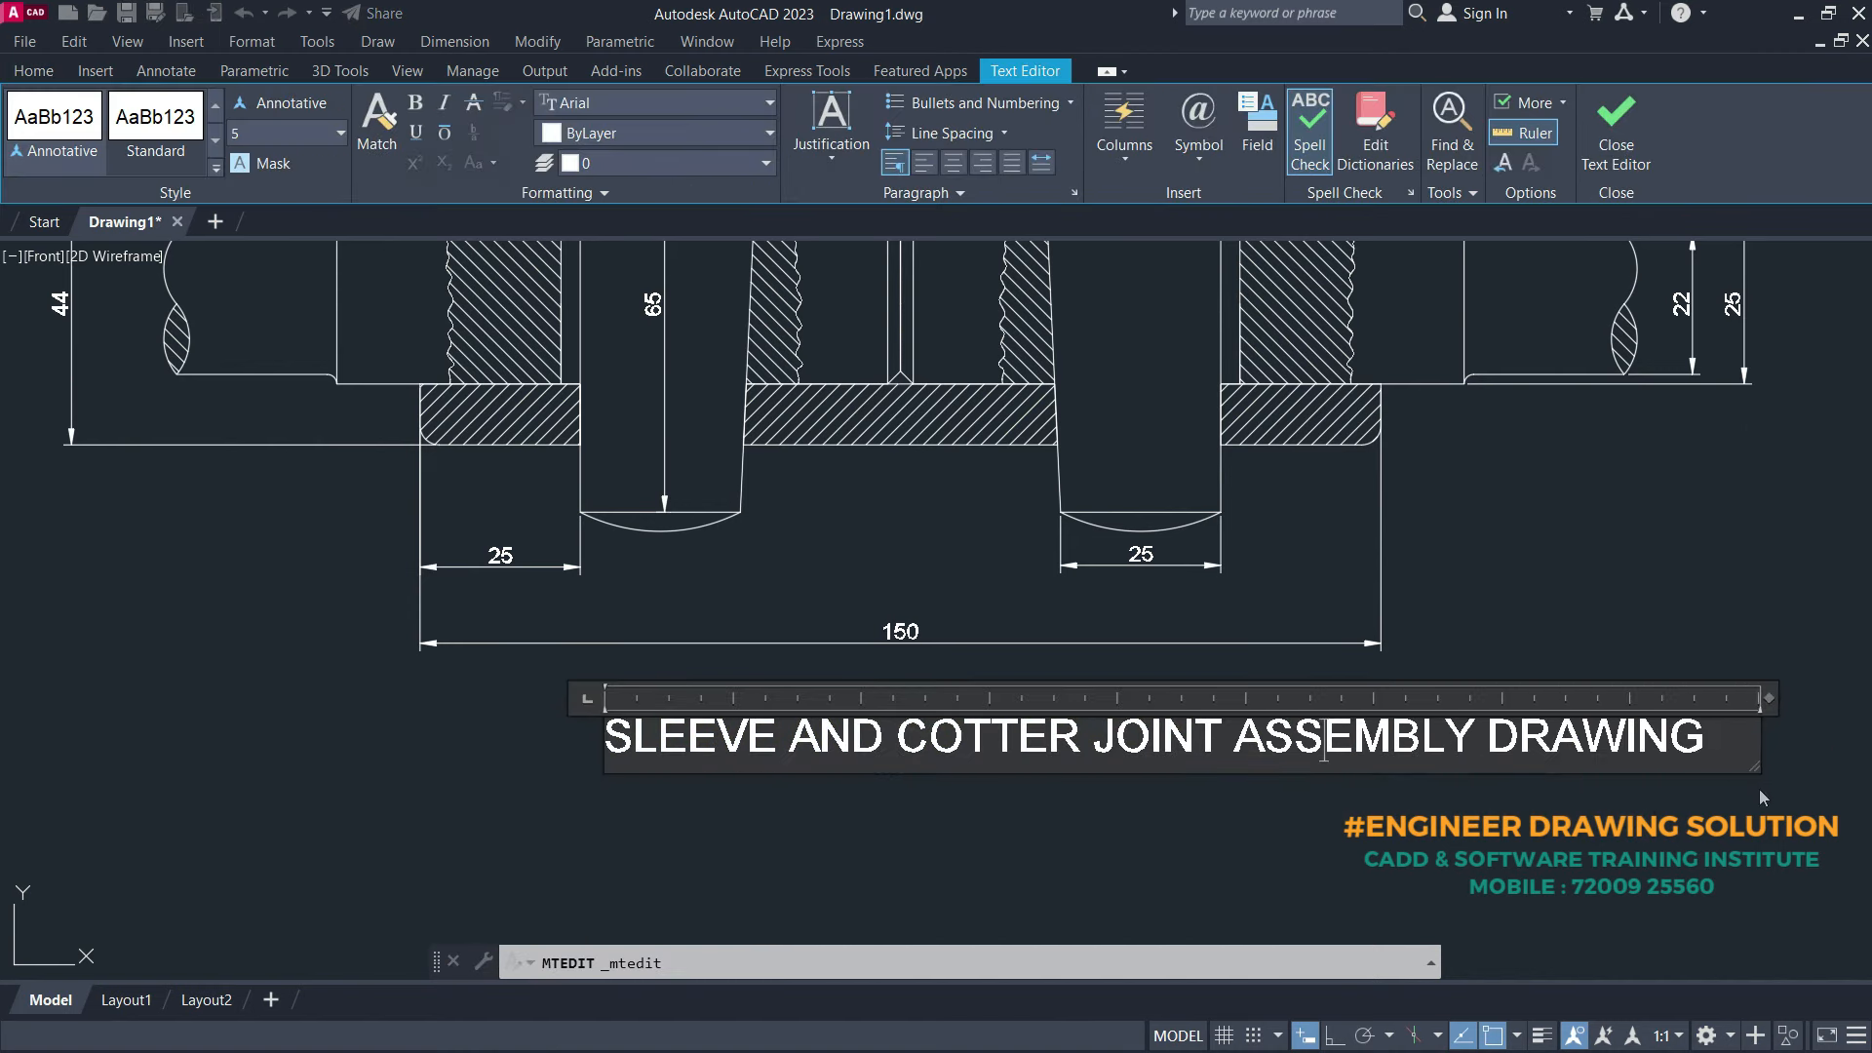
- Centre-justify the whole assembly title text and finish editing it
key(ctrl+a)
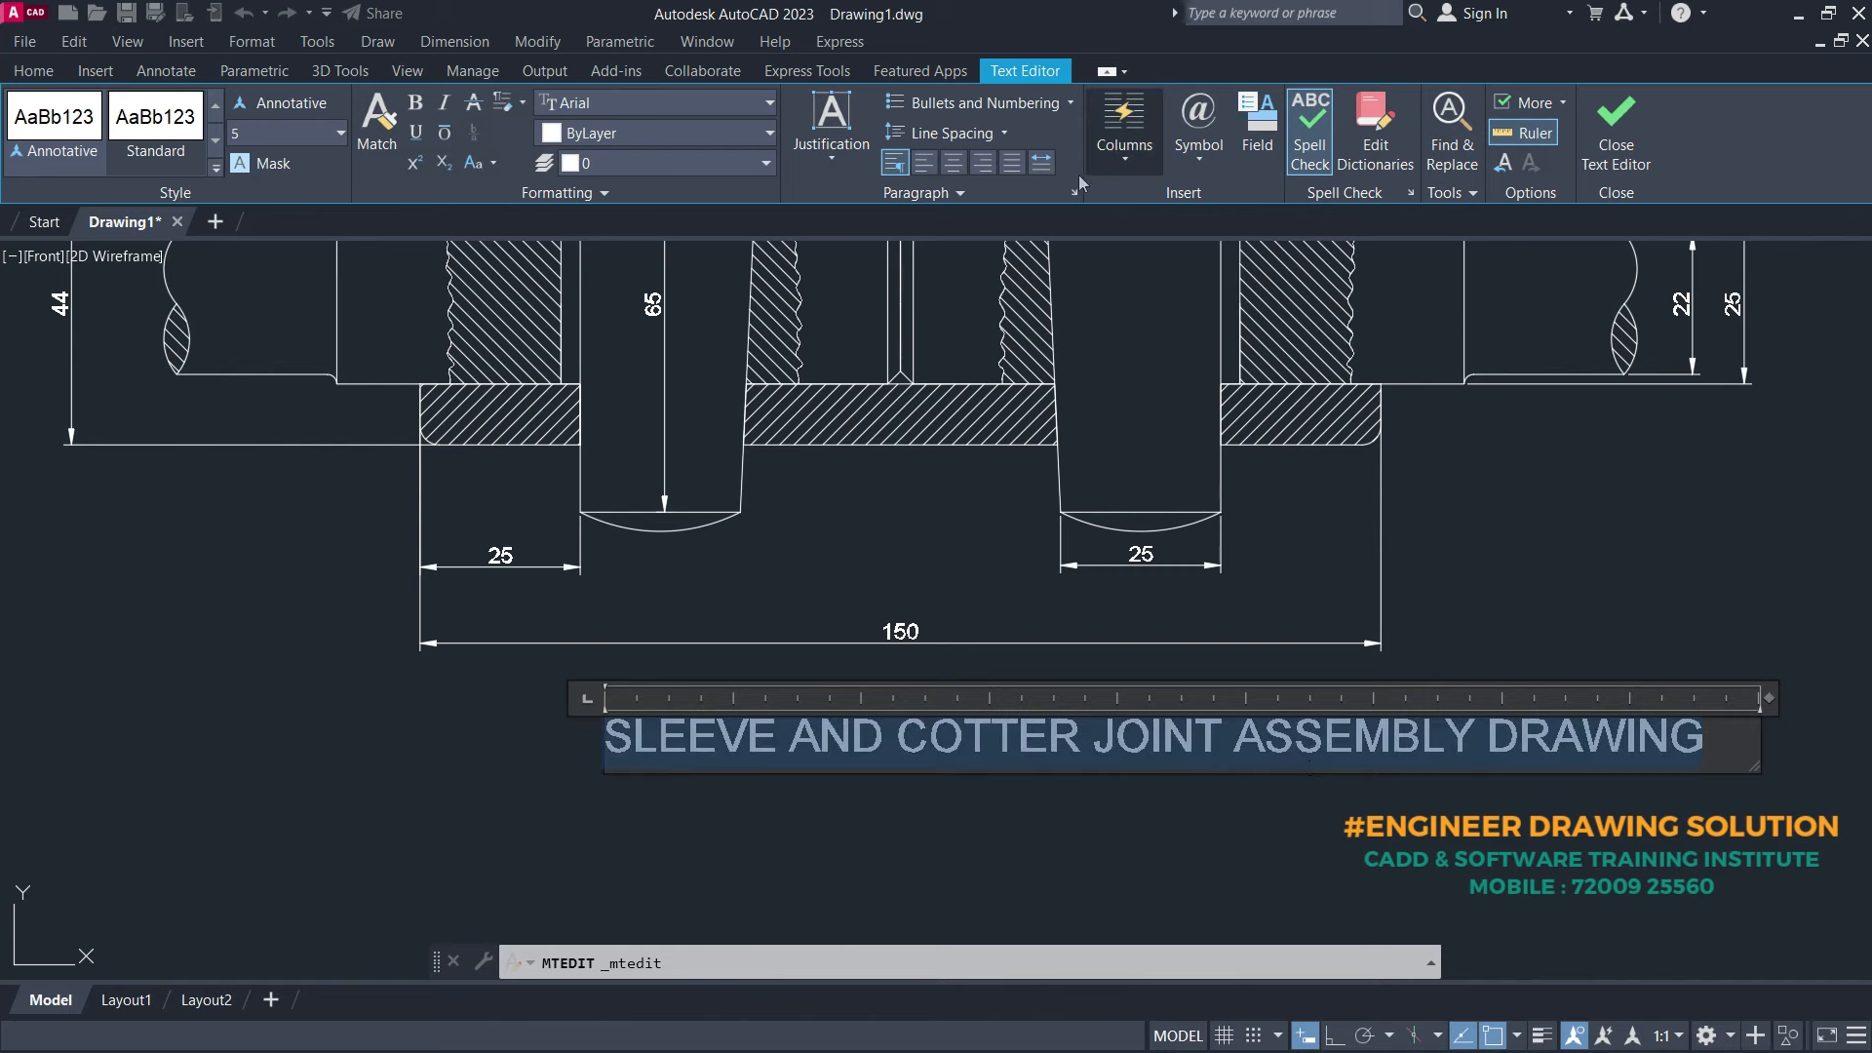
click(960, 168)
click(956, 816)
- Move the assembly title so that it sits centred below the overall length dimension
text(M)
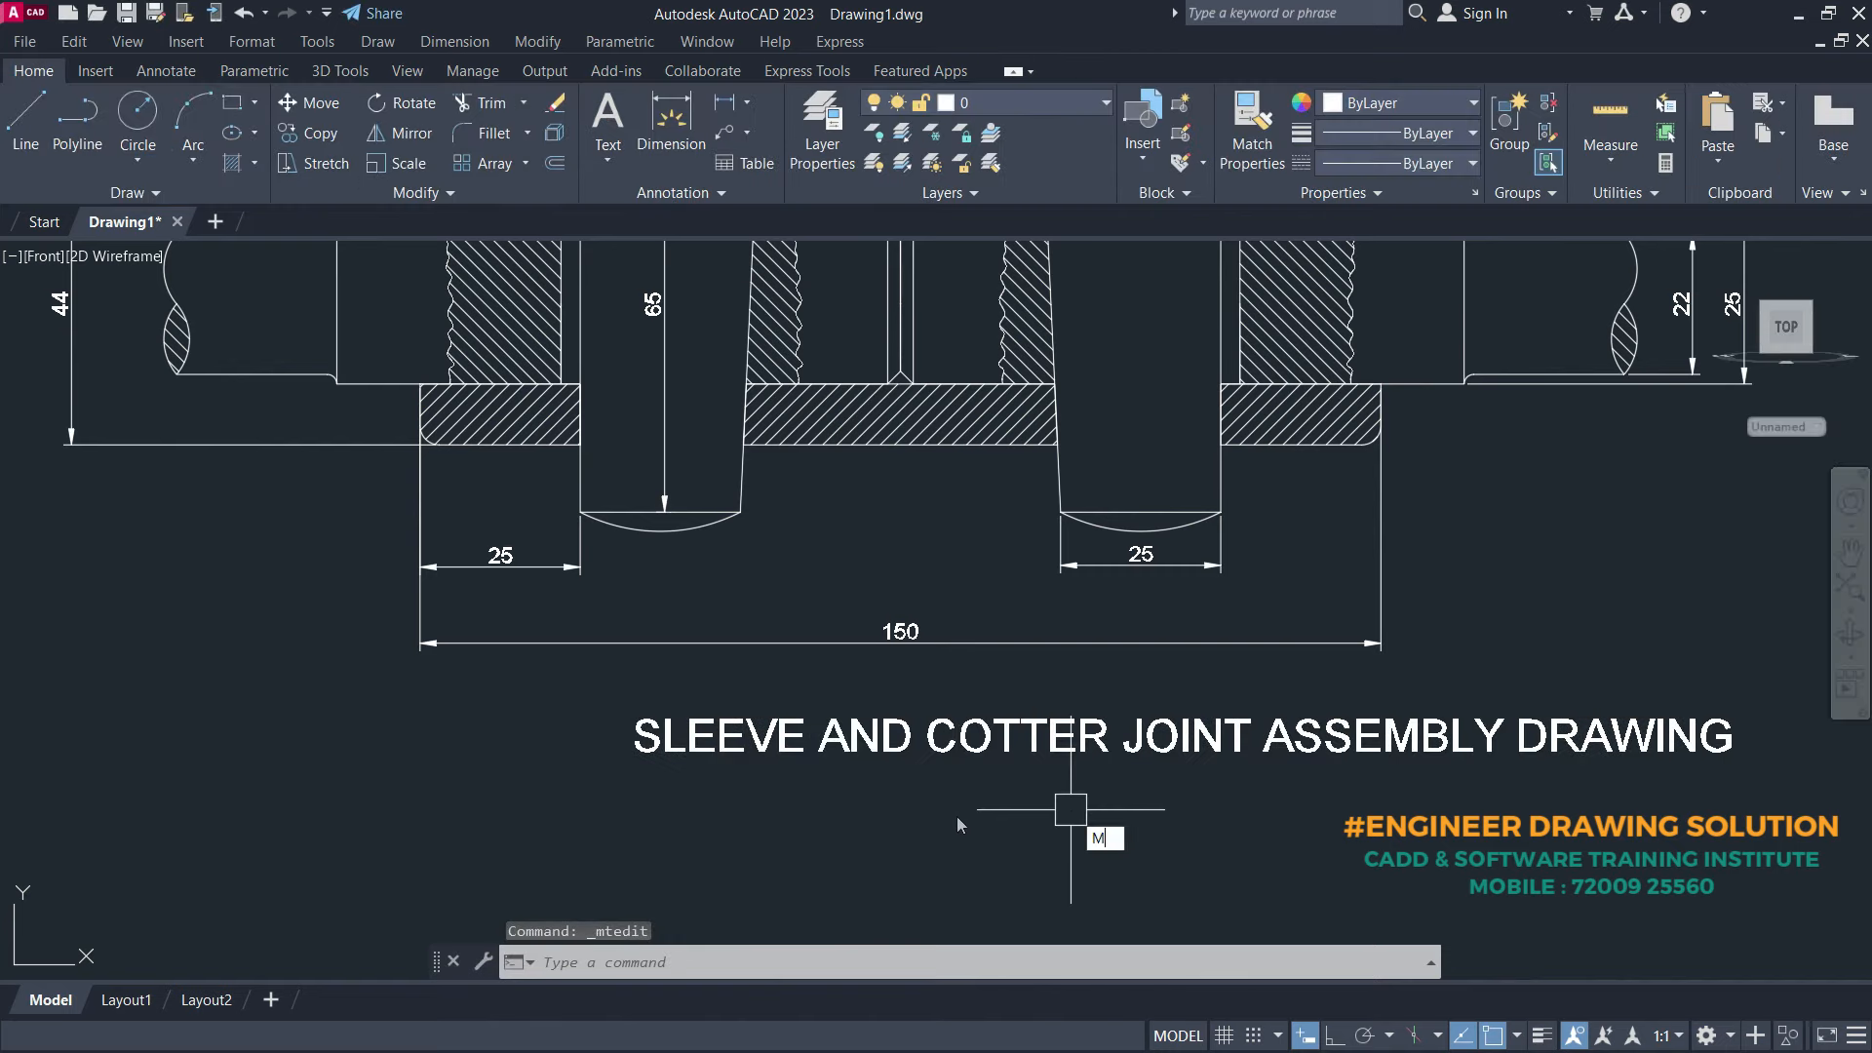
key(Return)
click(1007, 738)
key(Return)
click(1020, 833)
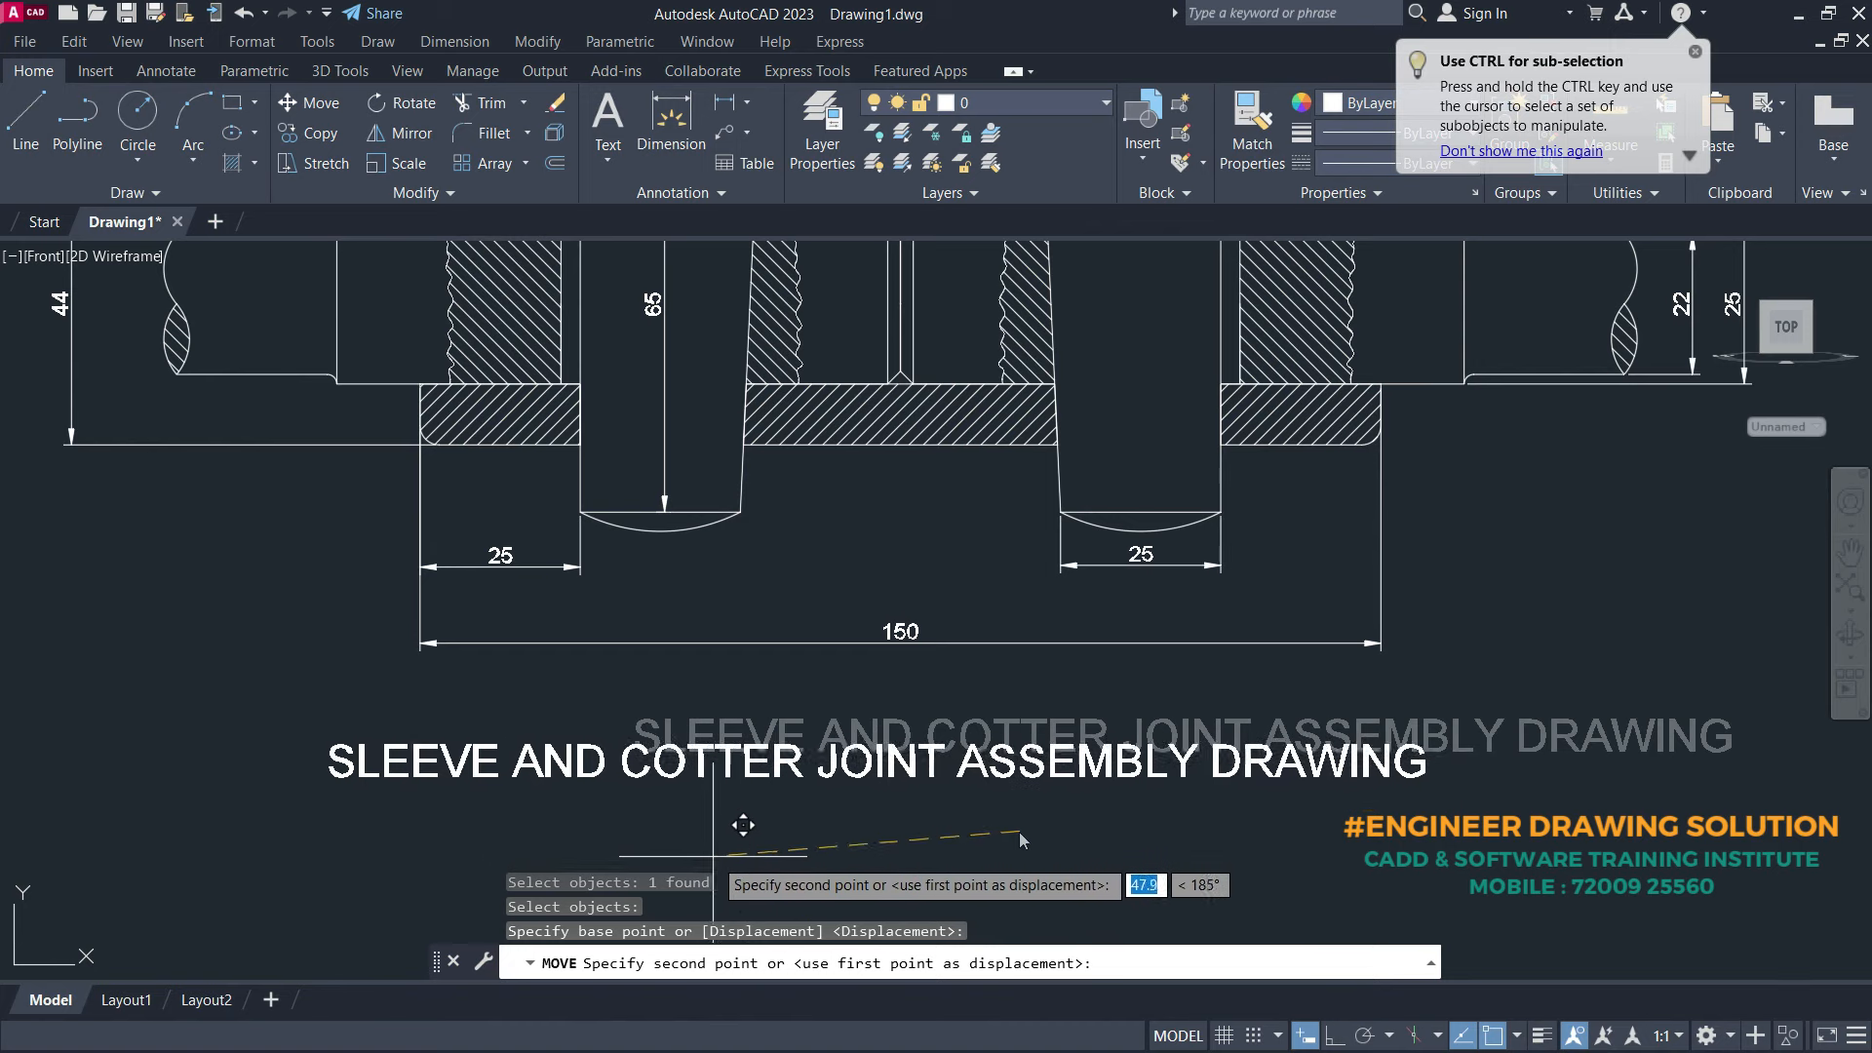
click(719, 863)
- Format the whole assembly title as bold Bahnschrift SemiCondensed in yellow and finish editing it
click(797, 786)
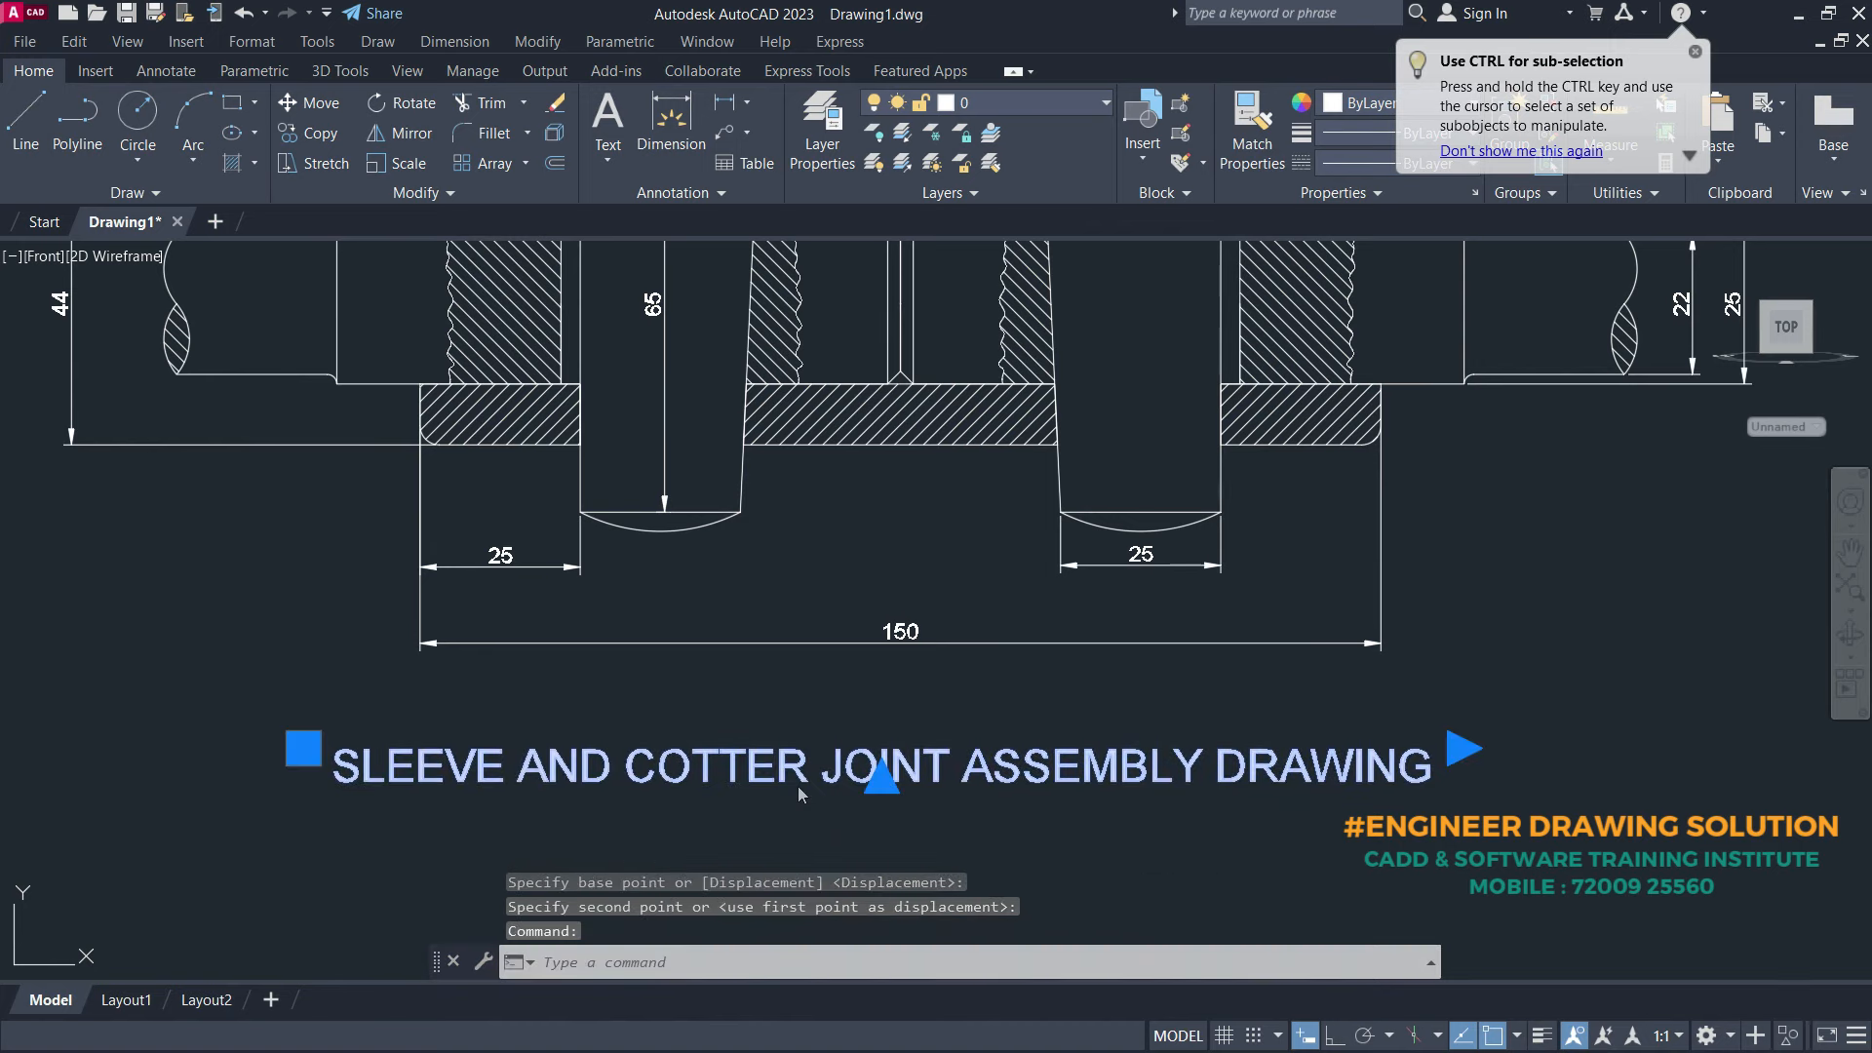
double_click(797, 786)
key(ctrl+a)
click(415, 103)
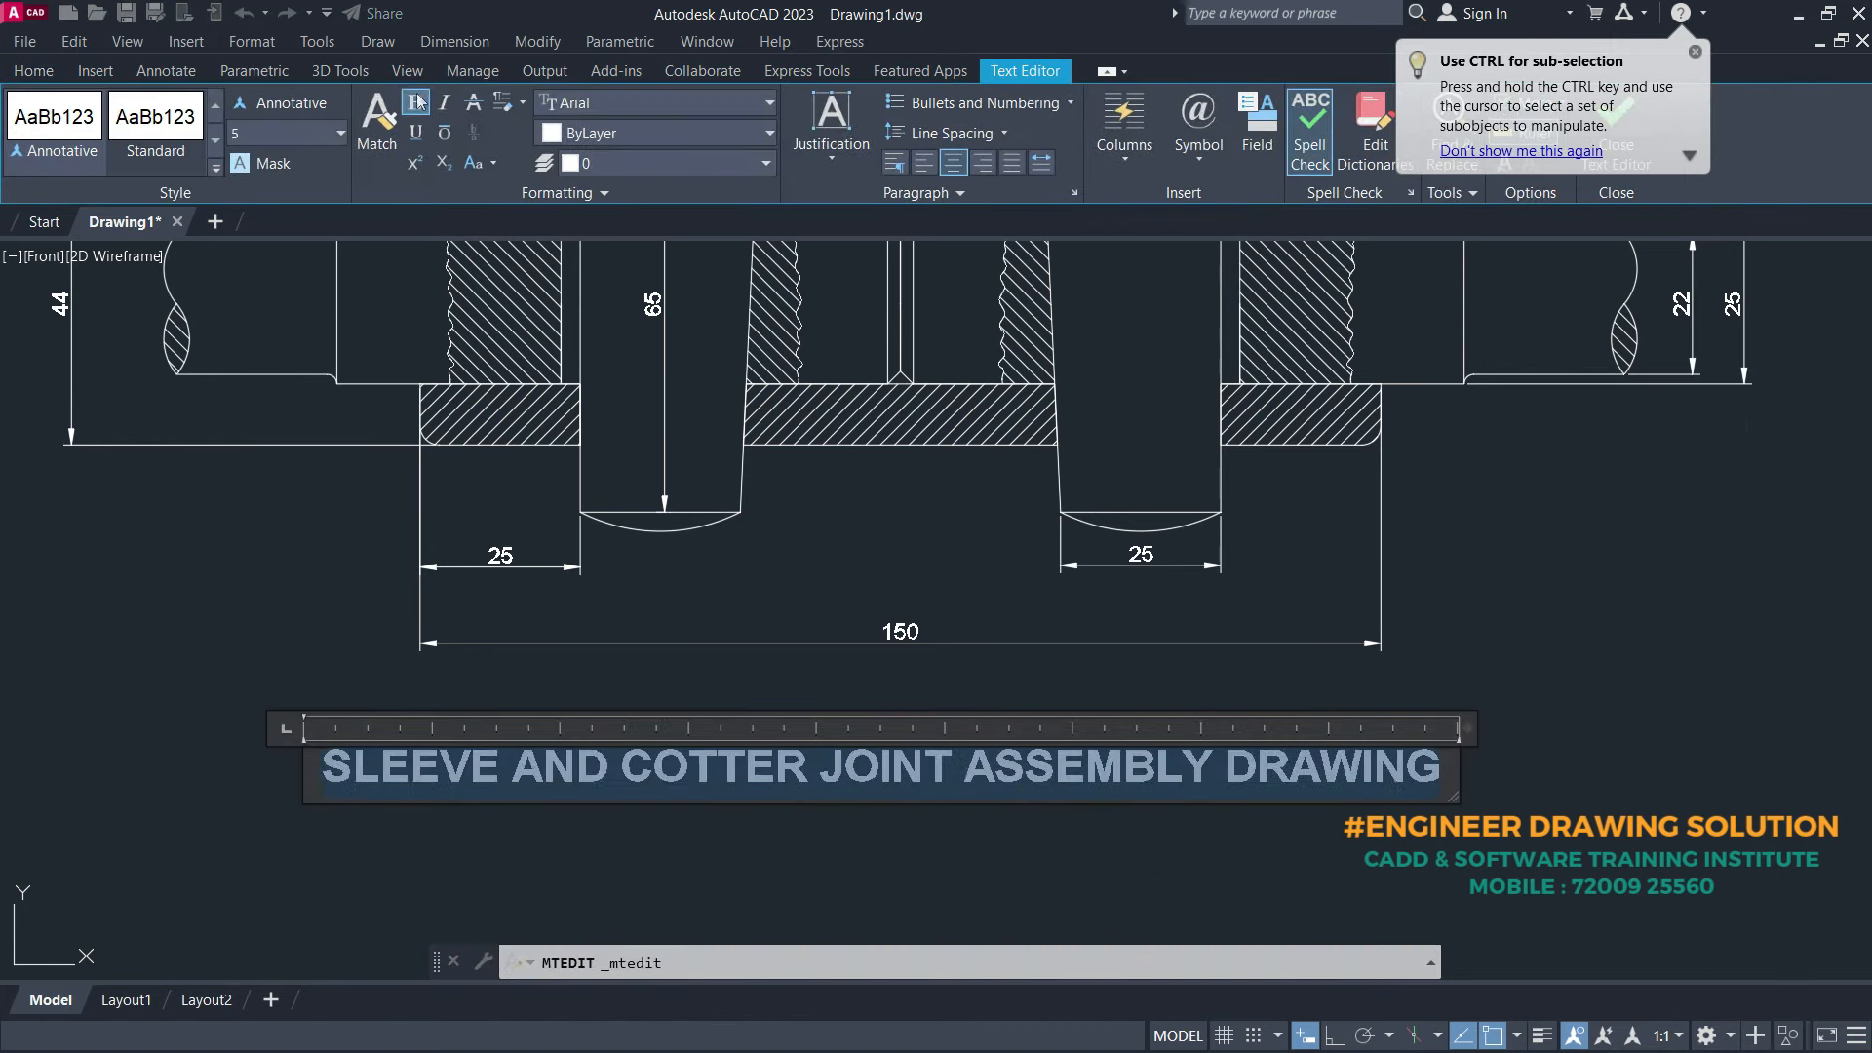
click(653, 103)
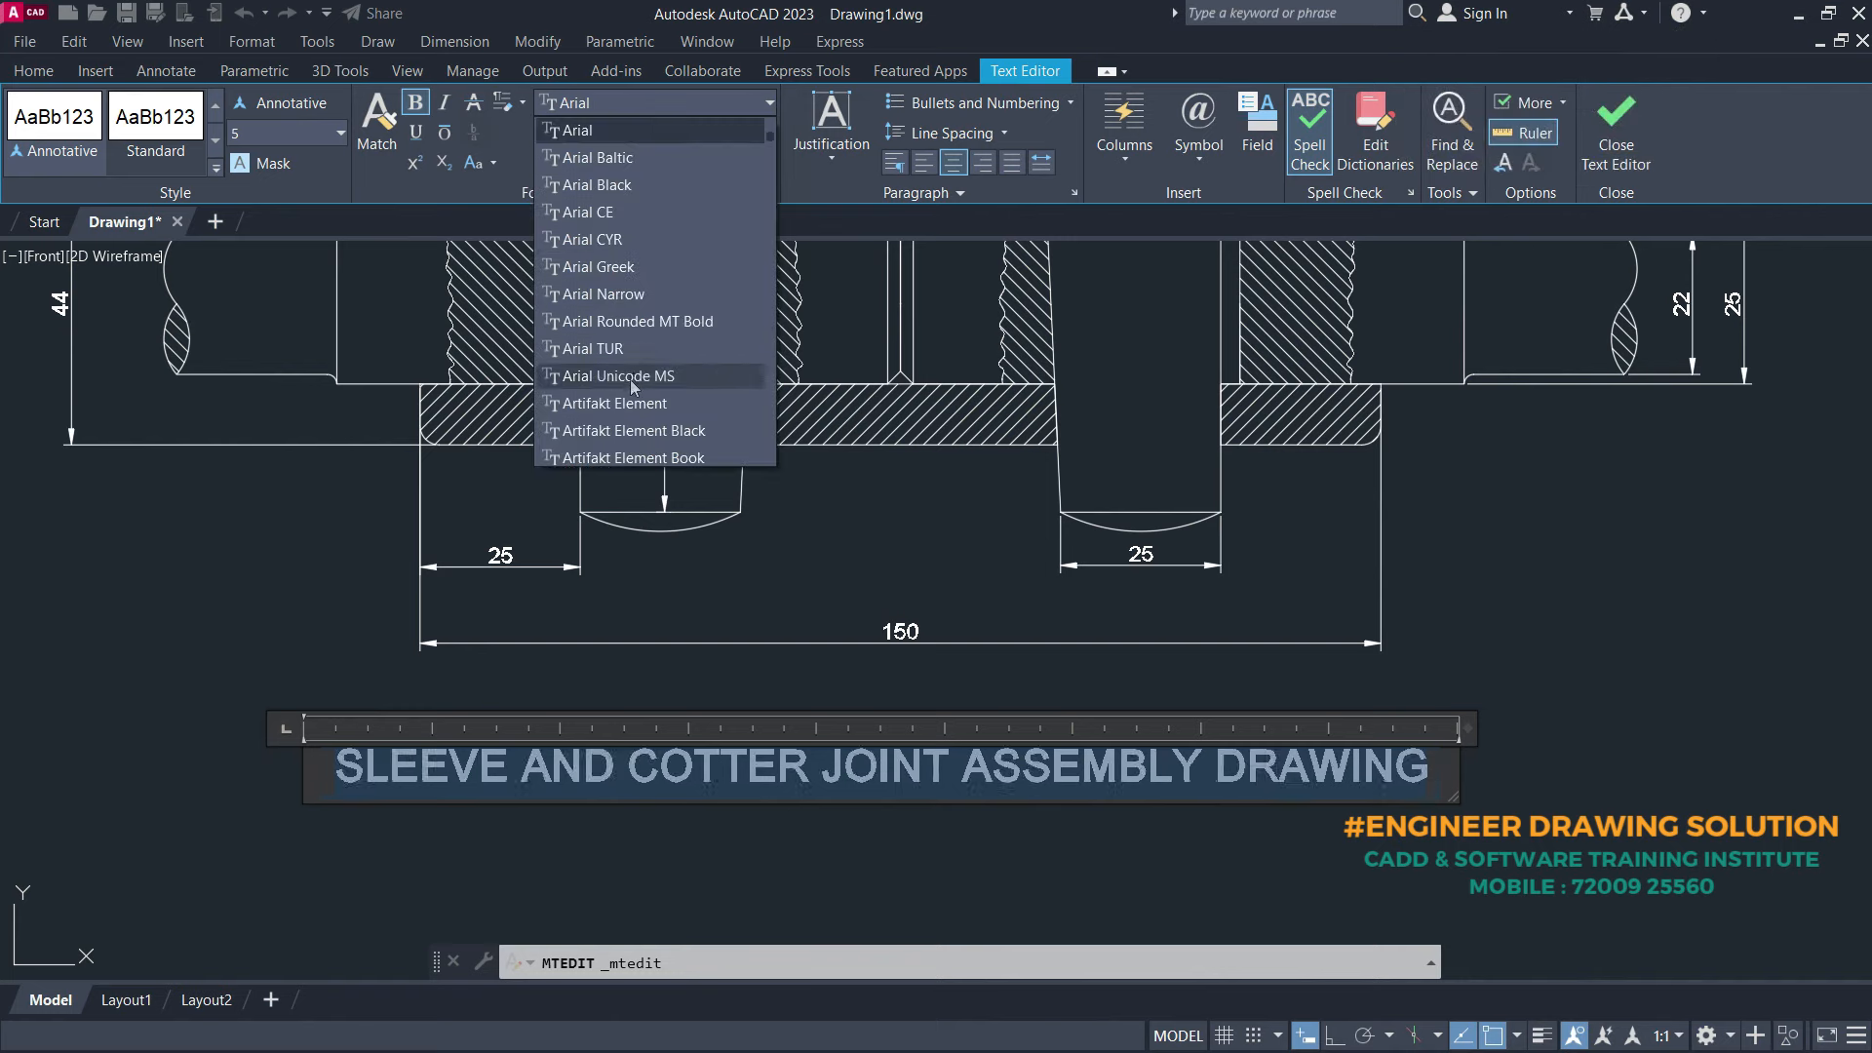
scroll(632, 380, down, 3)
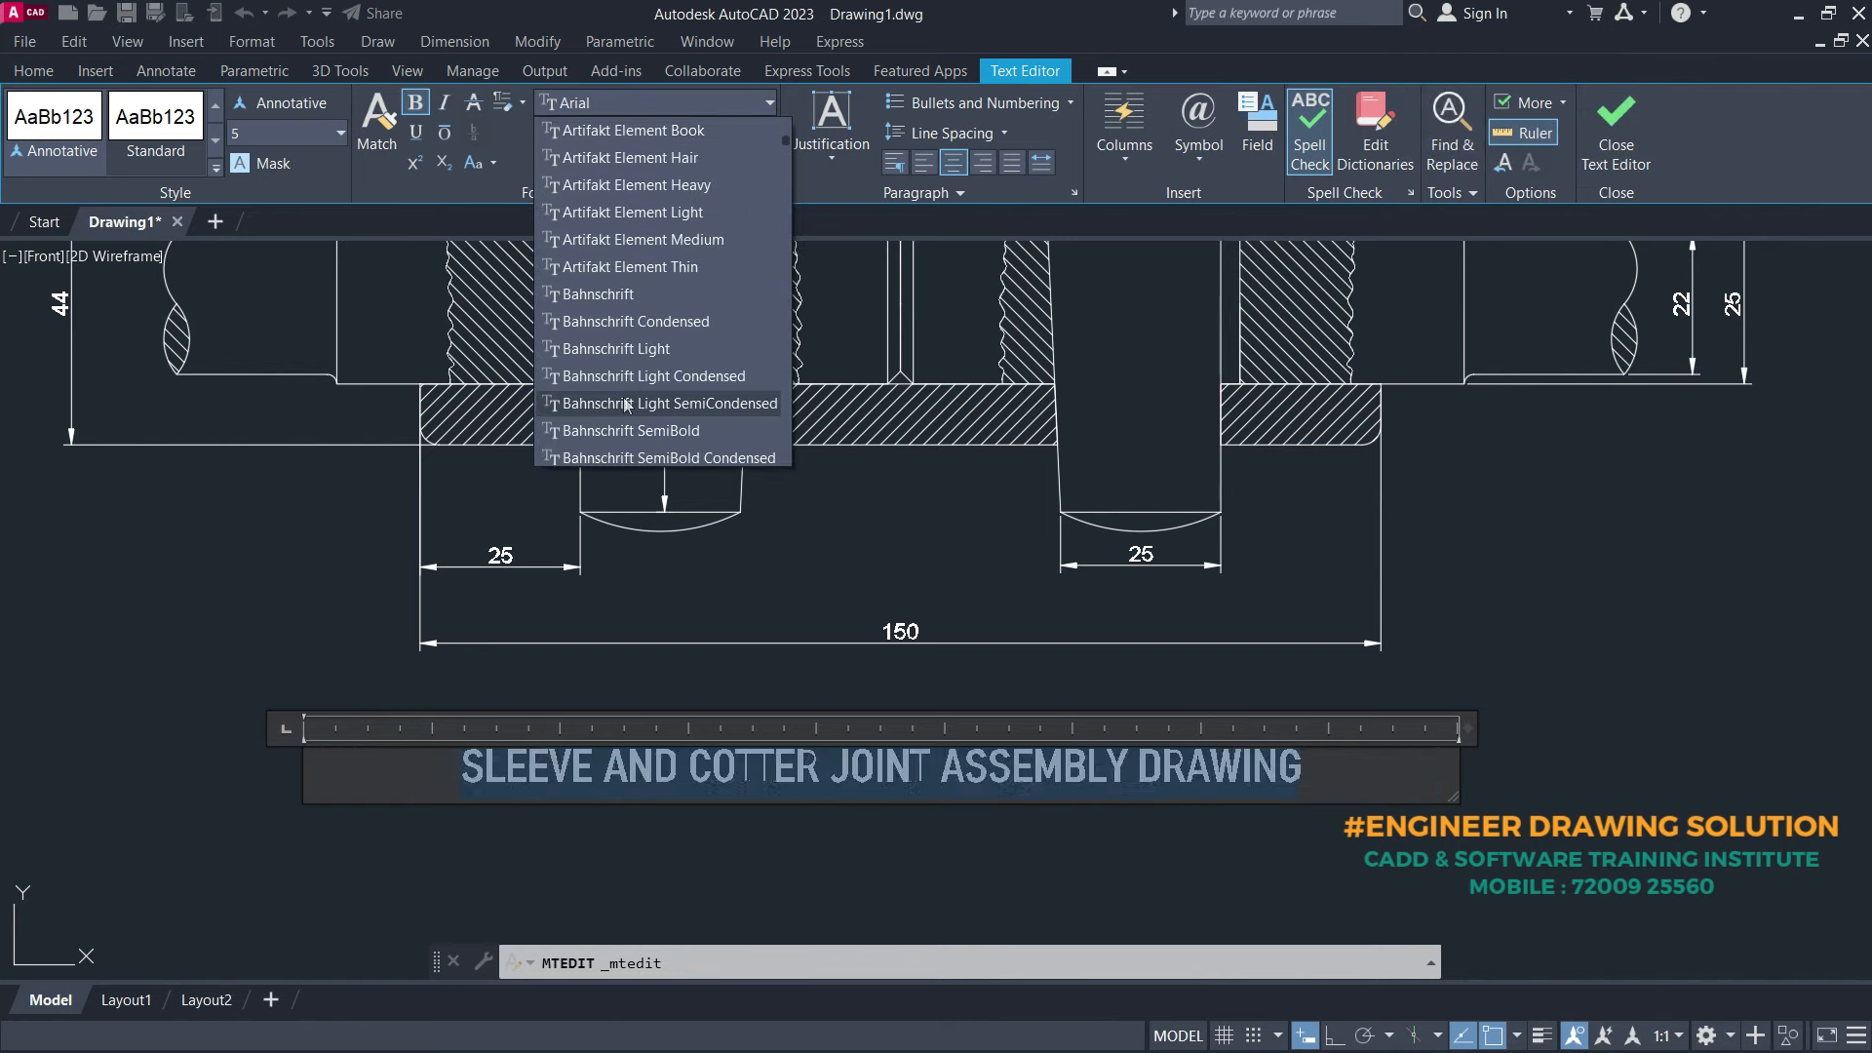
scroll(620, 413, down, 1)
click(614, 431)
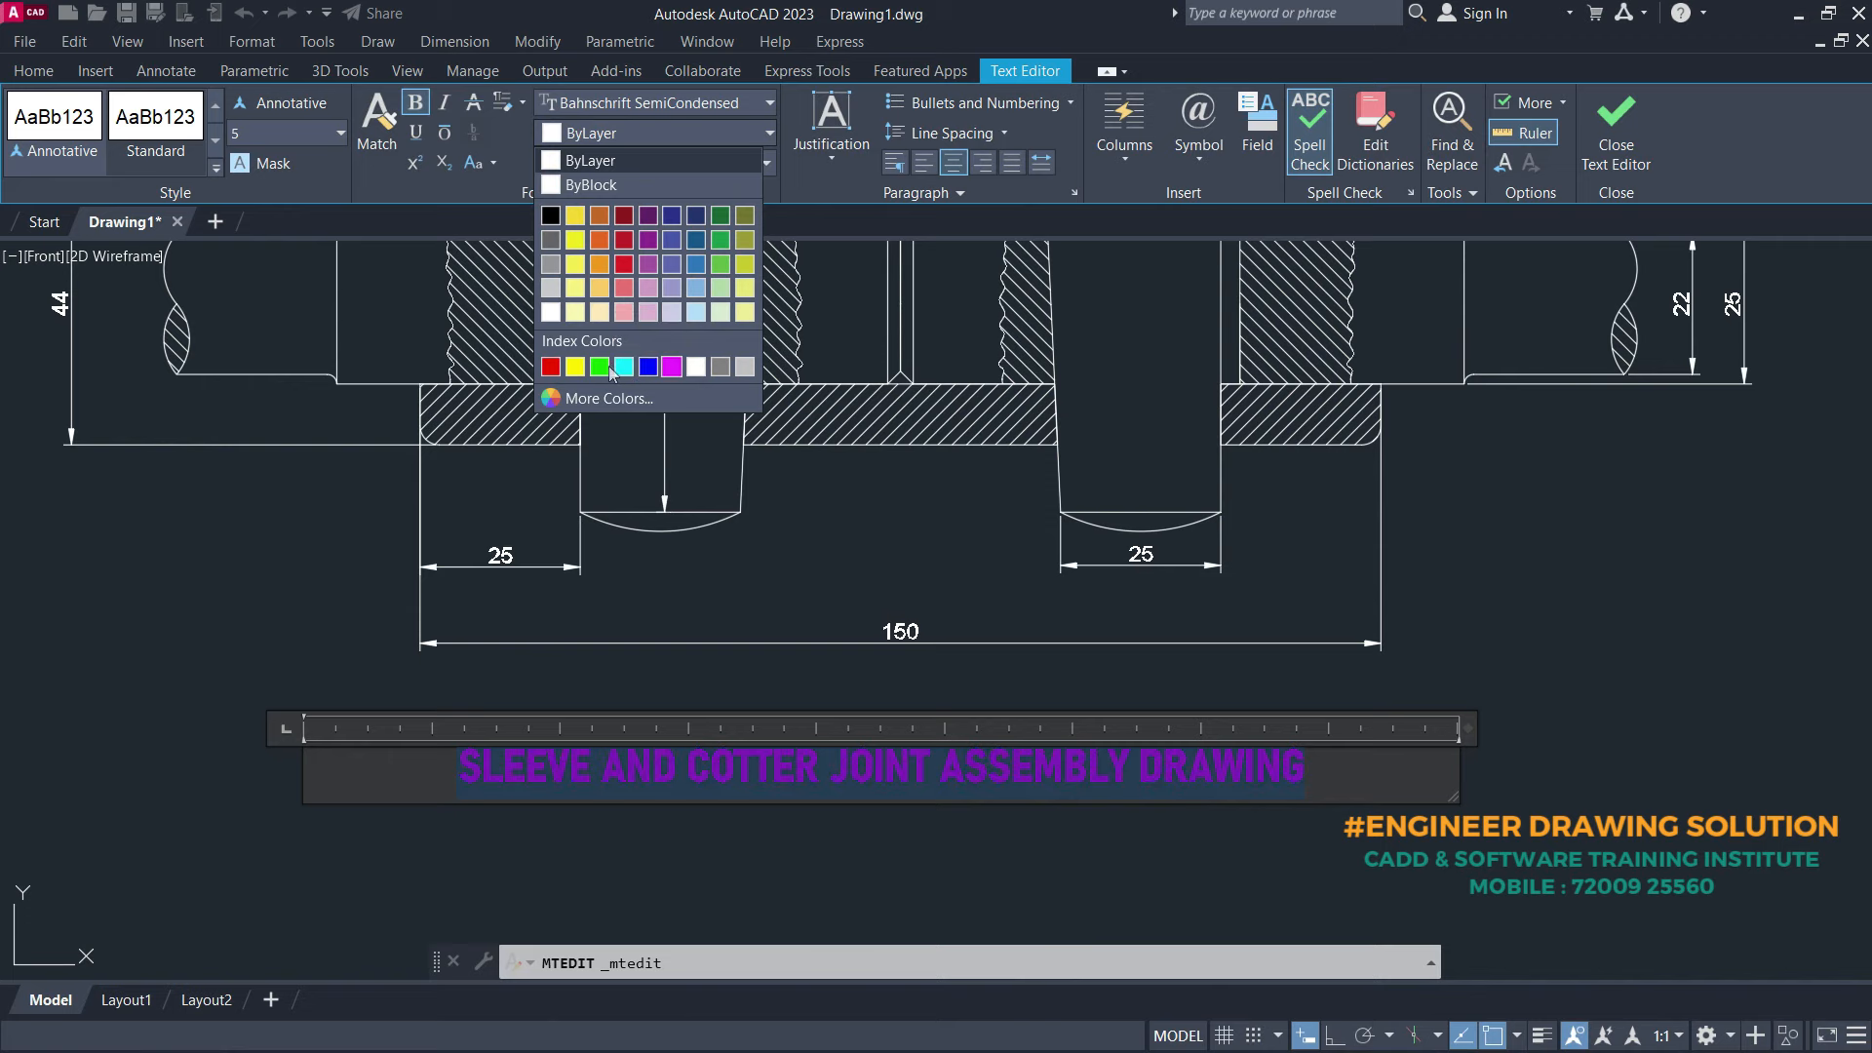
click(575, 367)
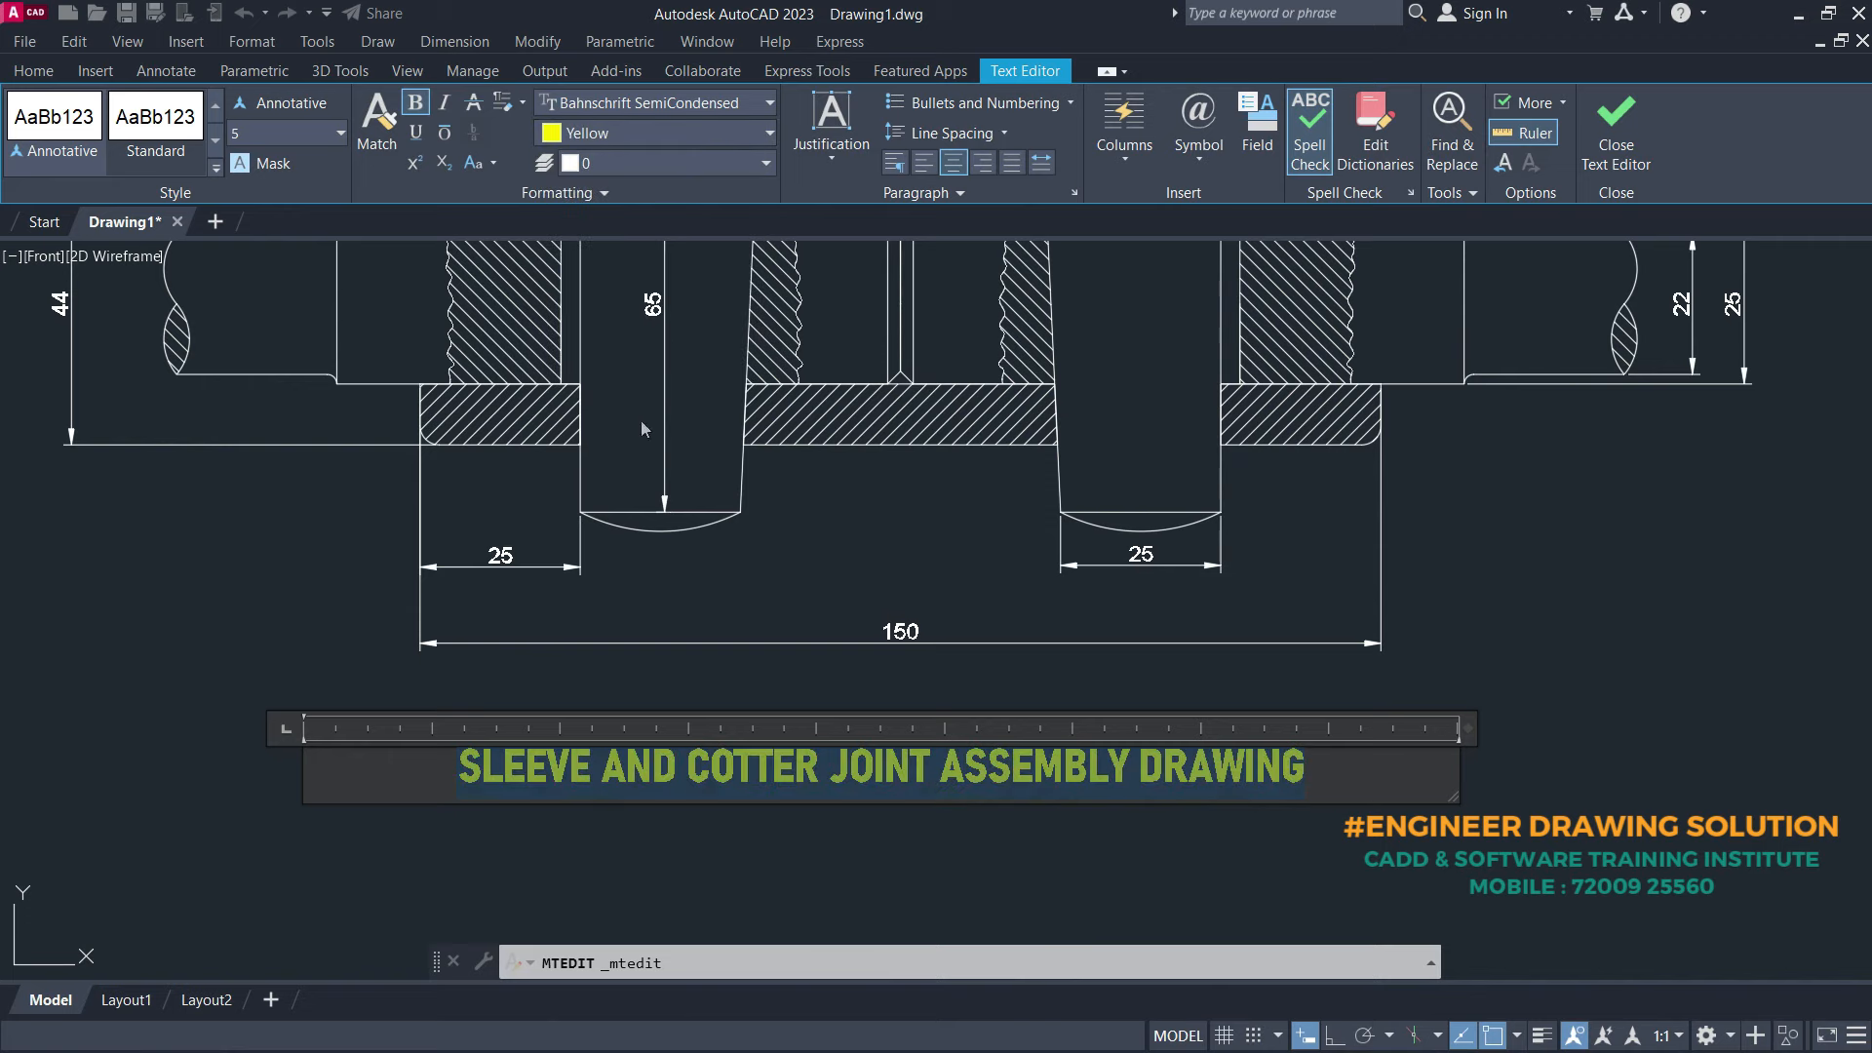
click(838, 535)
- Examine the complete sleeve and cotter joint view with its hatching, dimensions and title
scroll(839, 534, down, 2)
scroll(909, 784, up, 2)
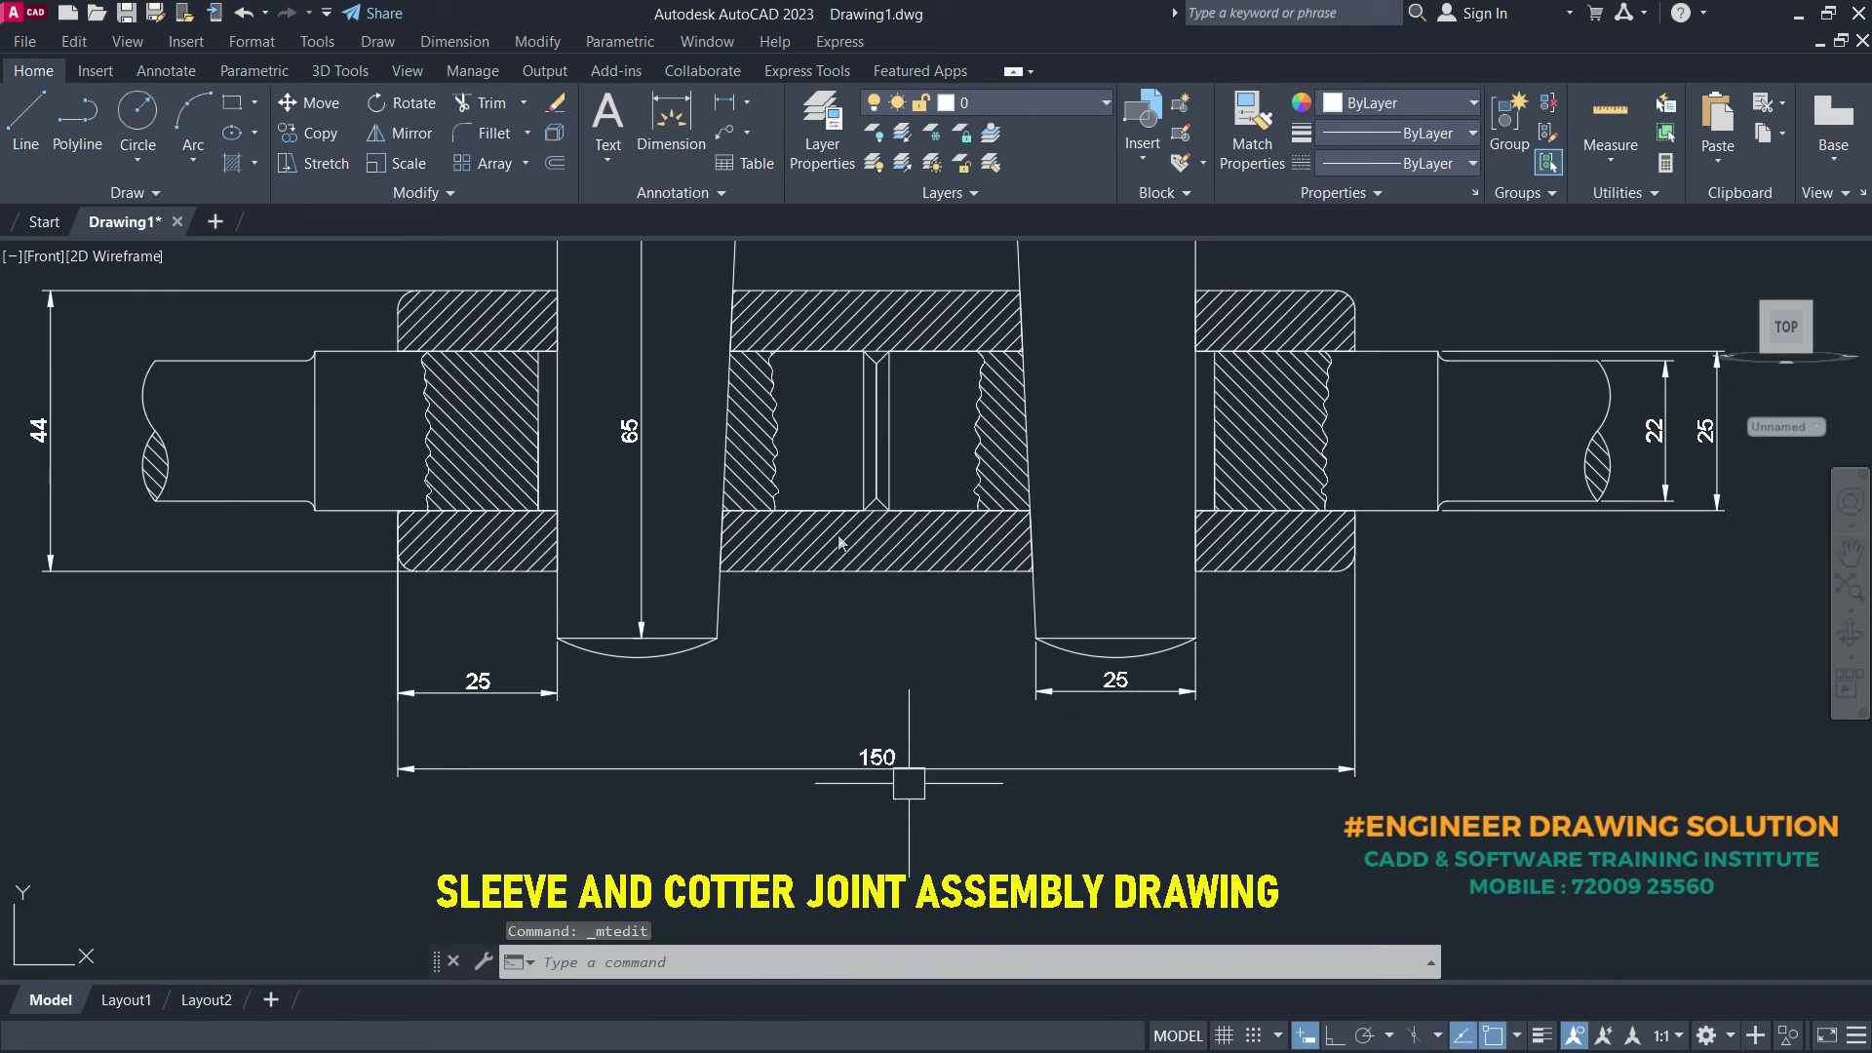
scroll(909, 784, down, 3)
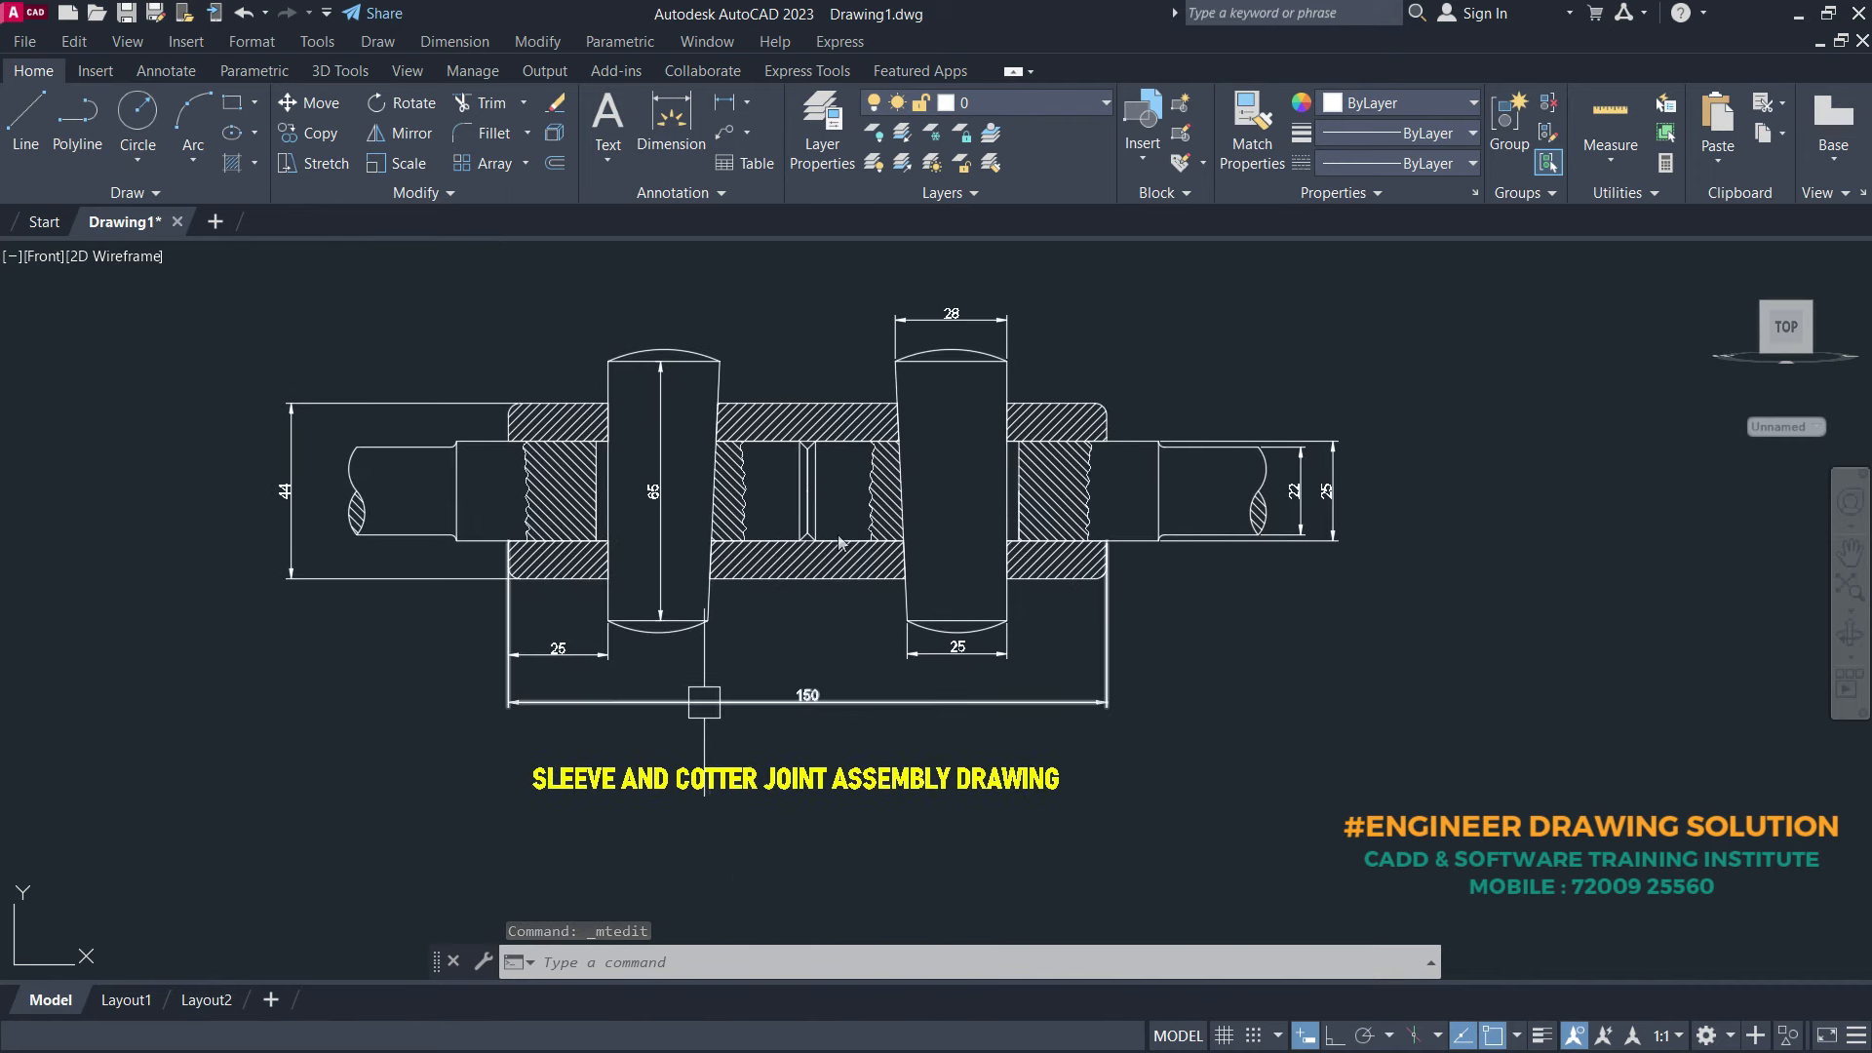
middle_drag(704, 702, 795, 713)
scroll(643, 474, up, 4)
scroll(655, 468, down, 4)
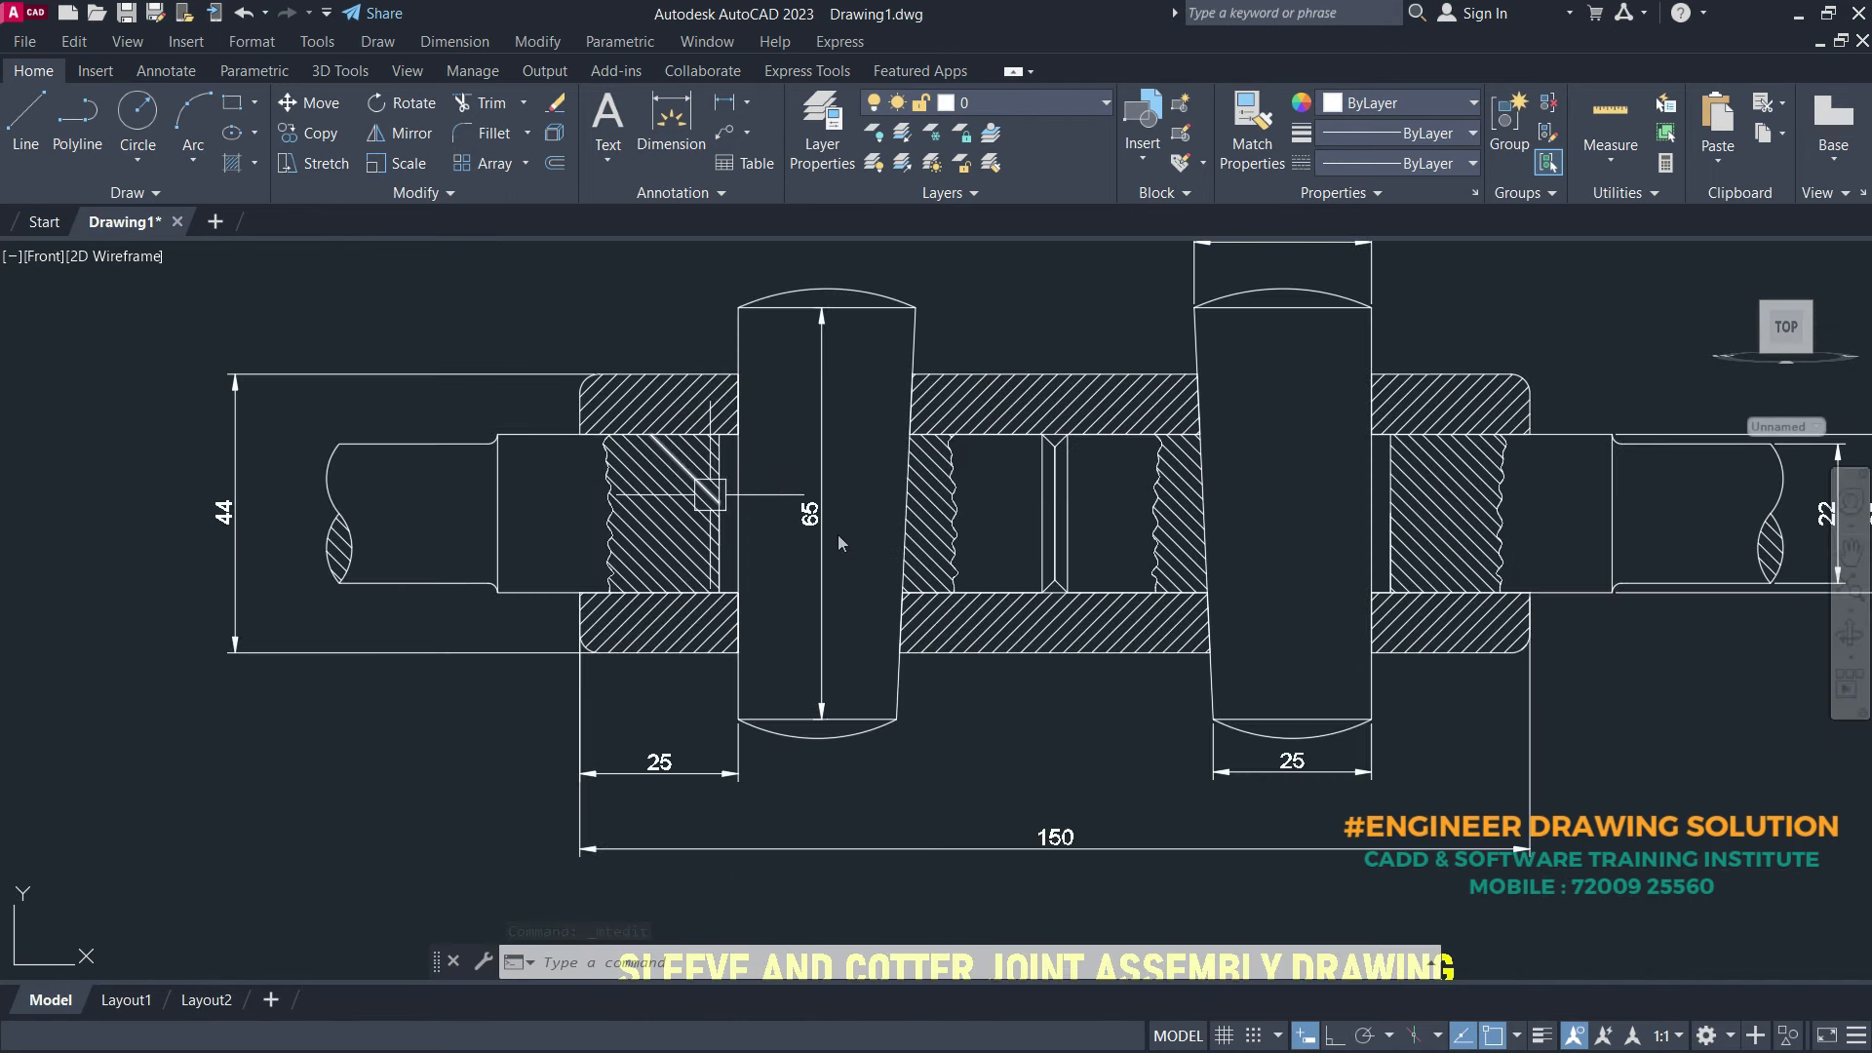
middle_drag(786, 506, 789, 522)
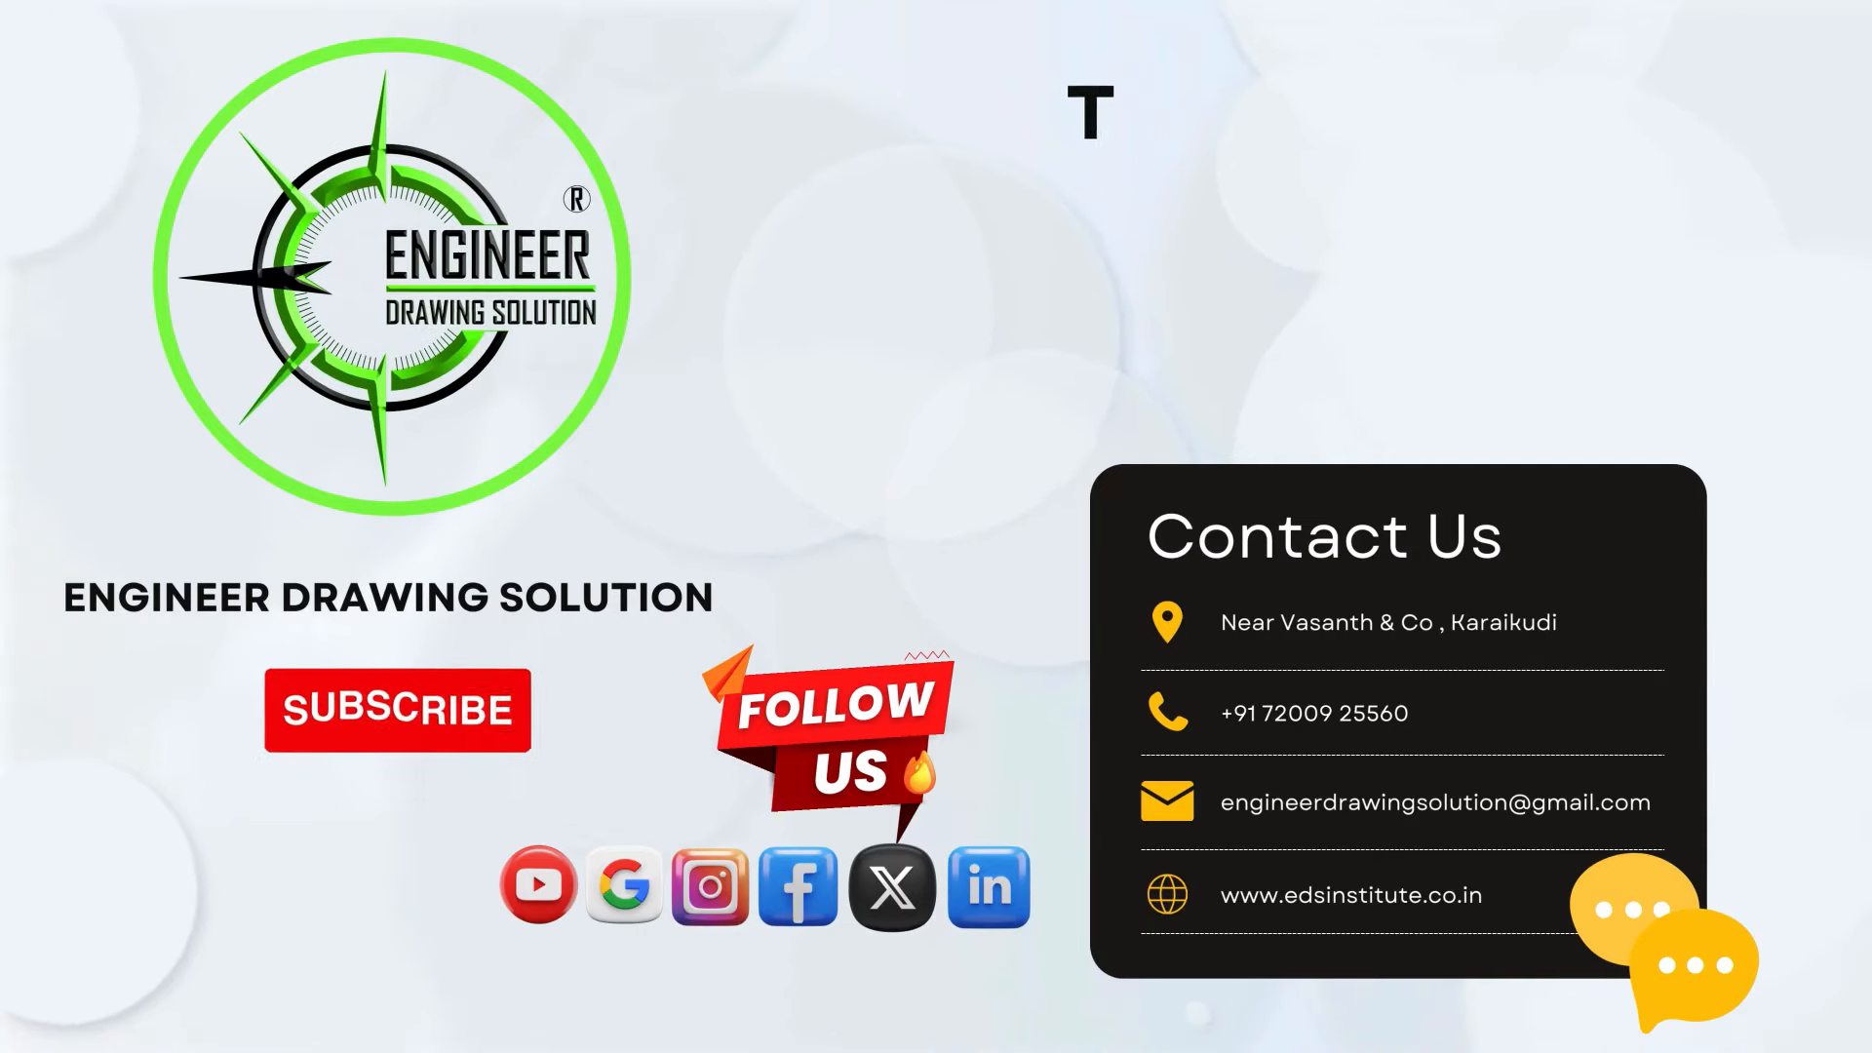